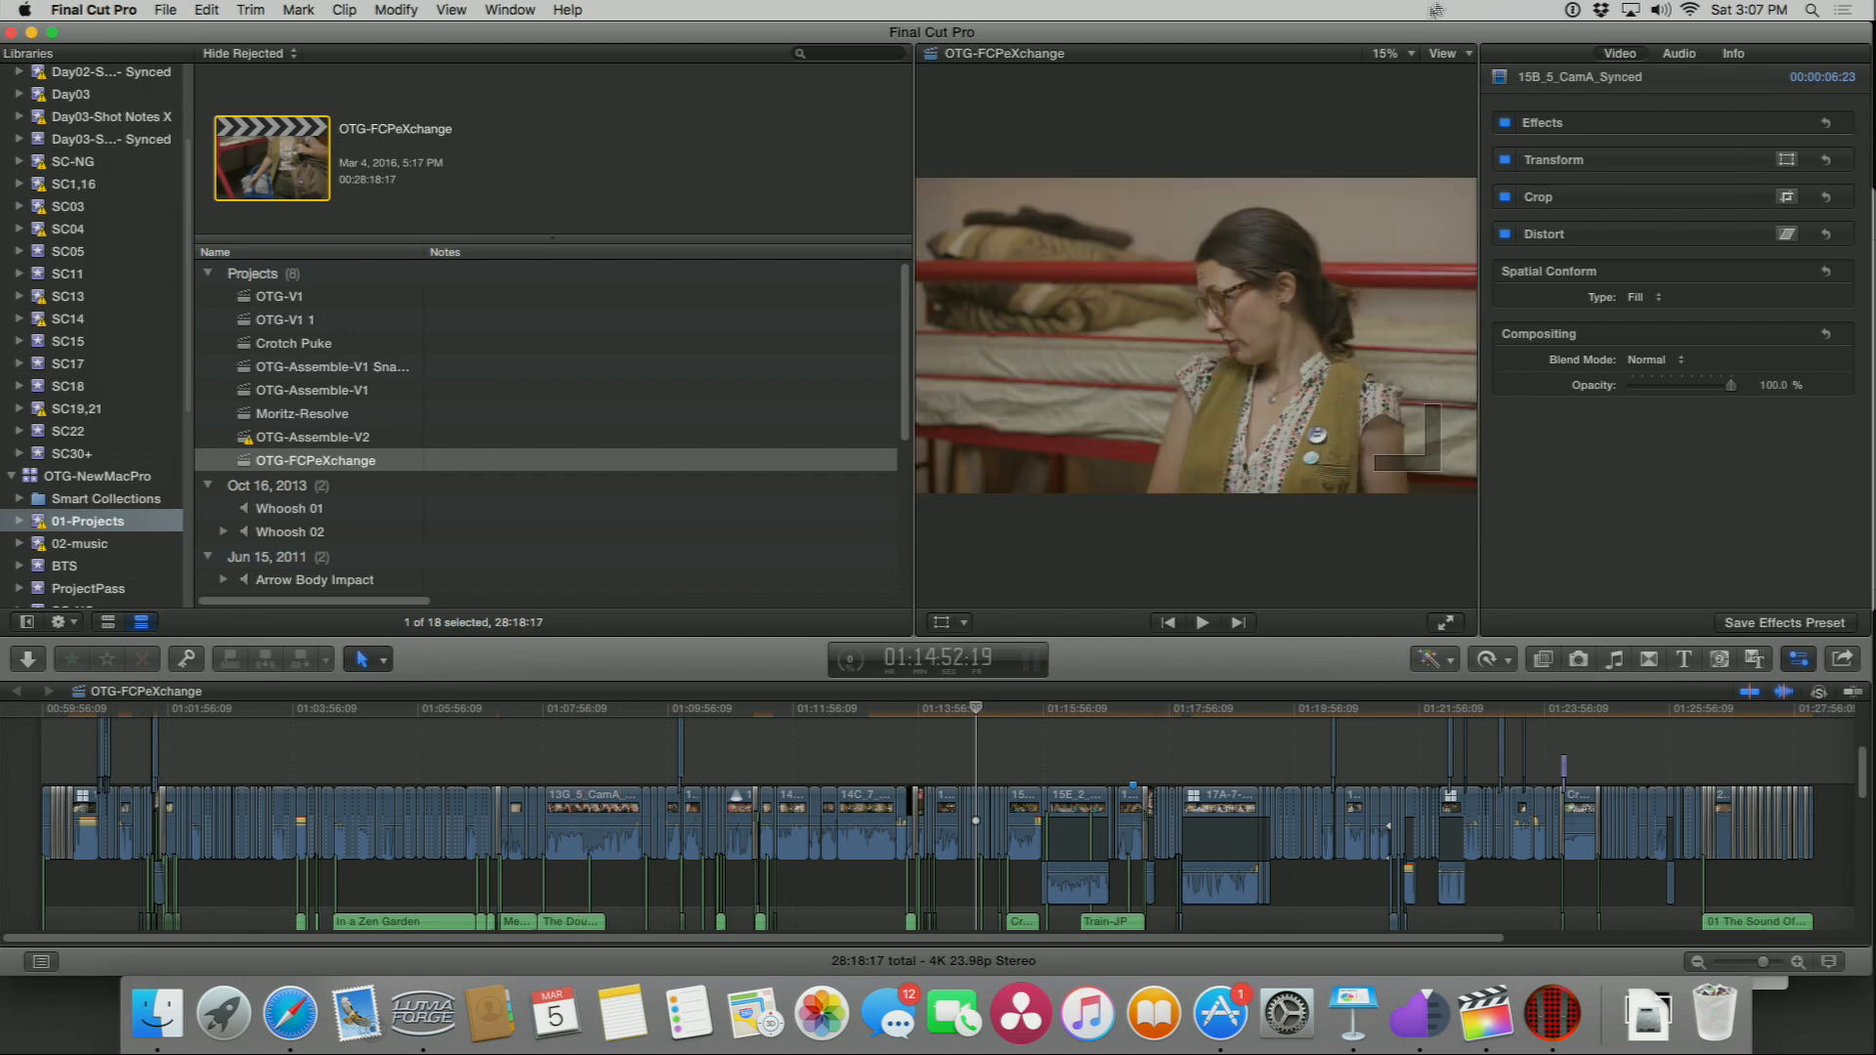
# Step: Move the playhead into the middle of the project timeline and play back a short section
pyautogui.click(1440, 55)
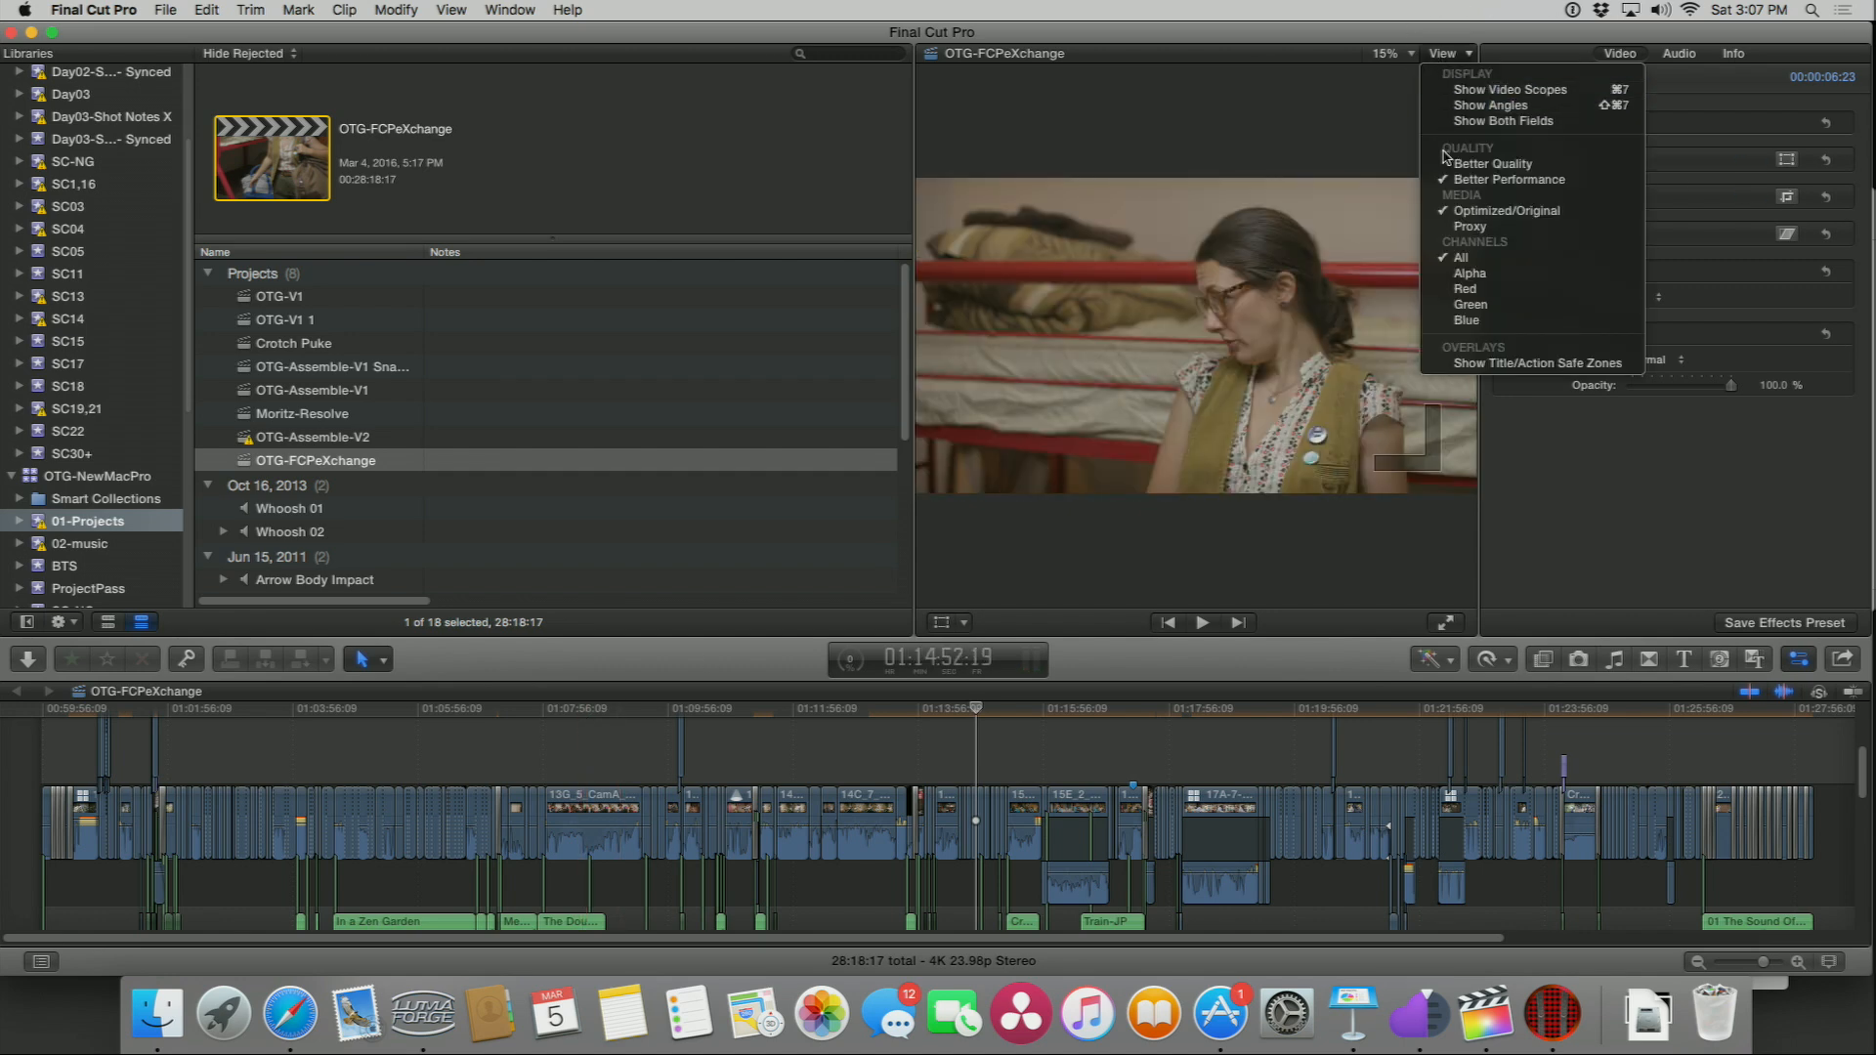
pyautogui.click(569, 716)
pyautogui.click(570, 715)
pyautogui.press('space')
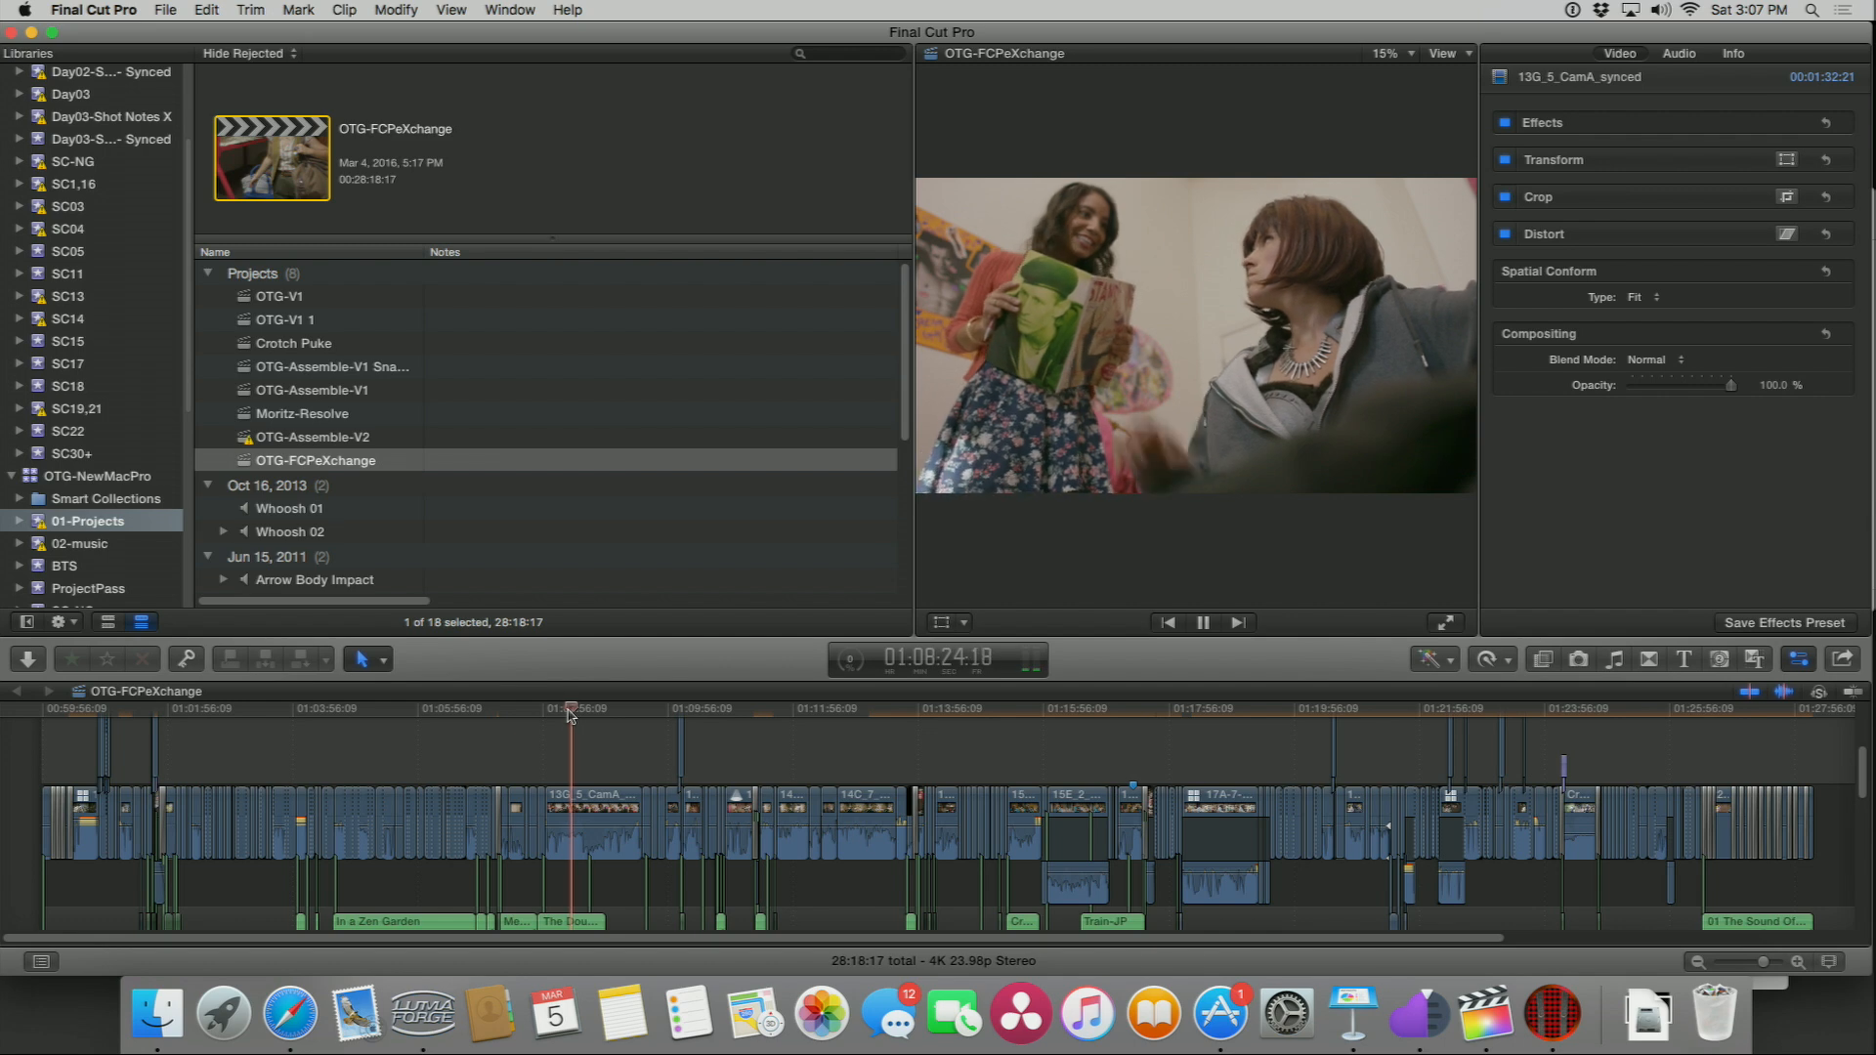
pyautogui.press('space')
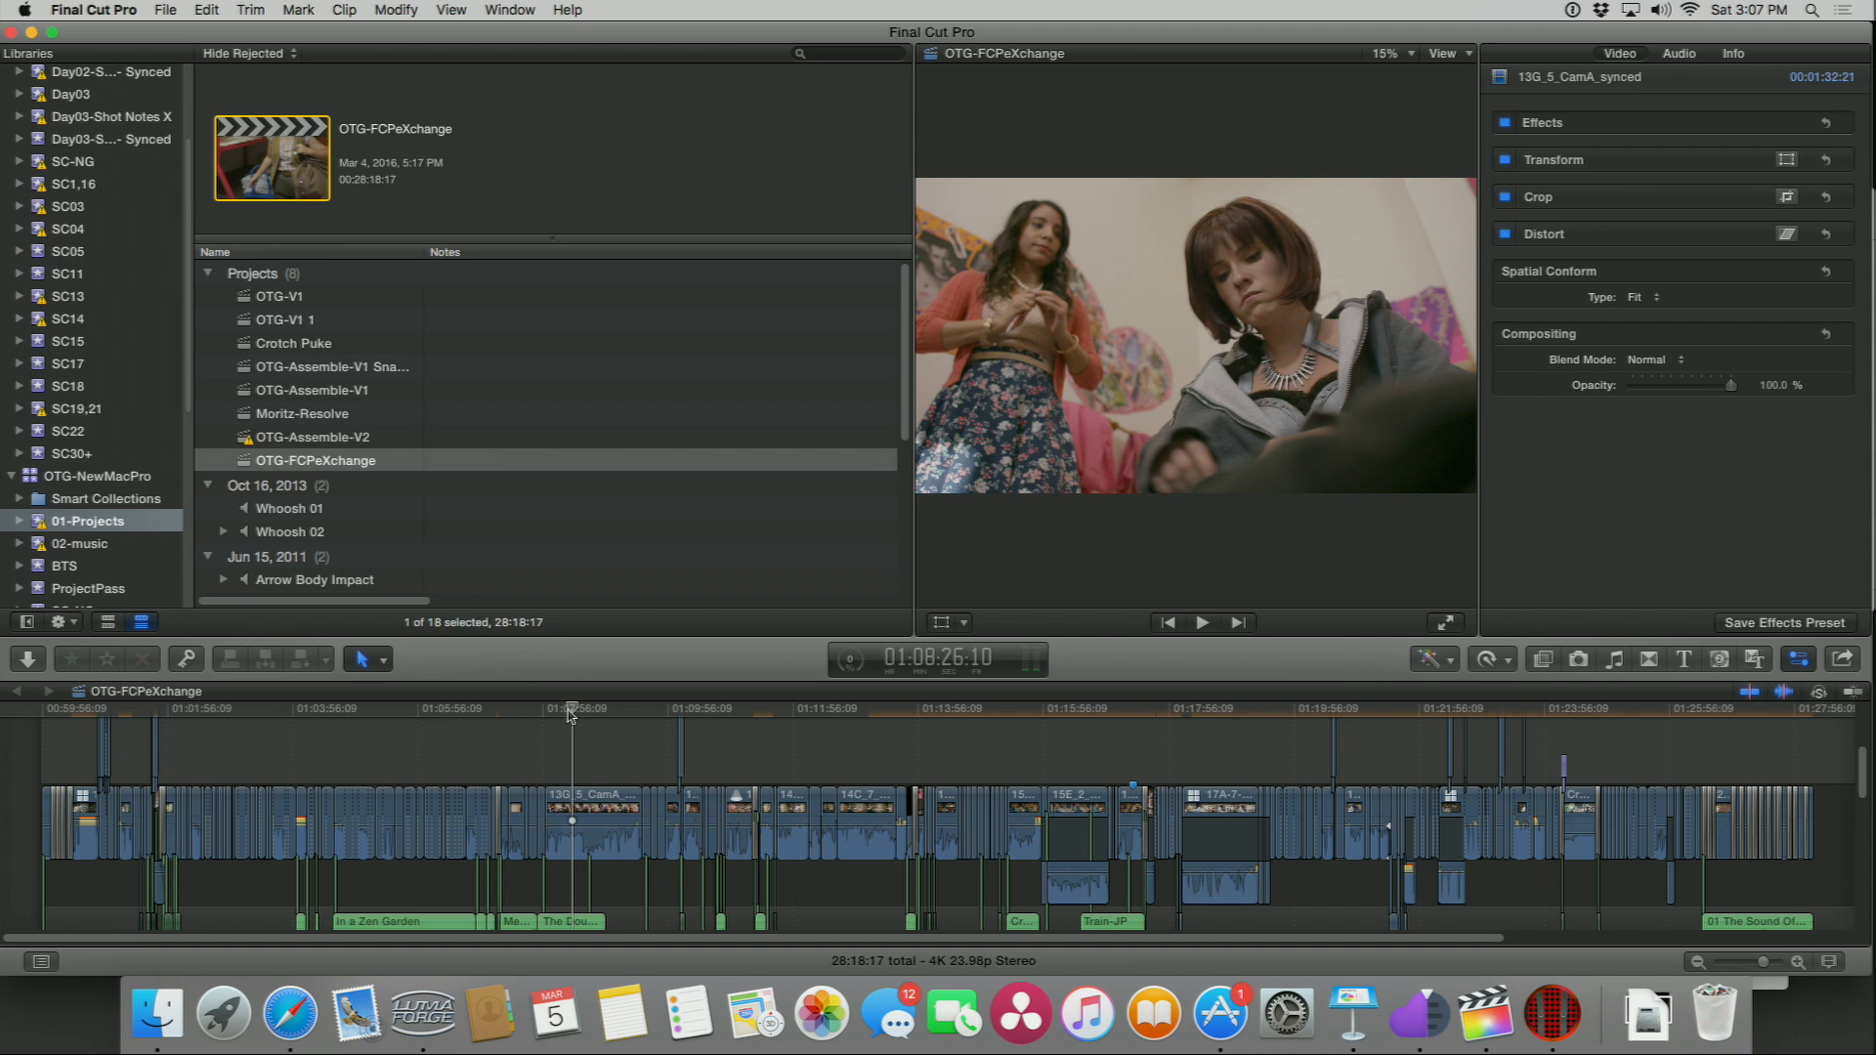
# Step: Switch the viewer's media playback from Optimized/Original to Proxy
pyautogui.click(1448, 56)
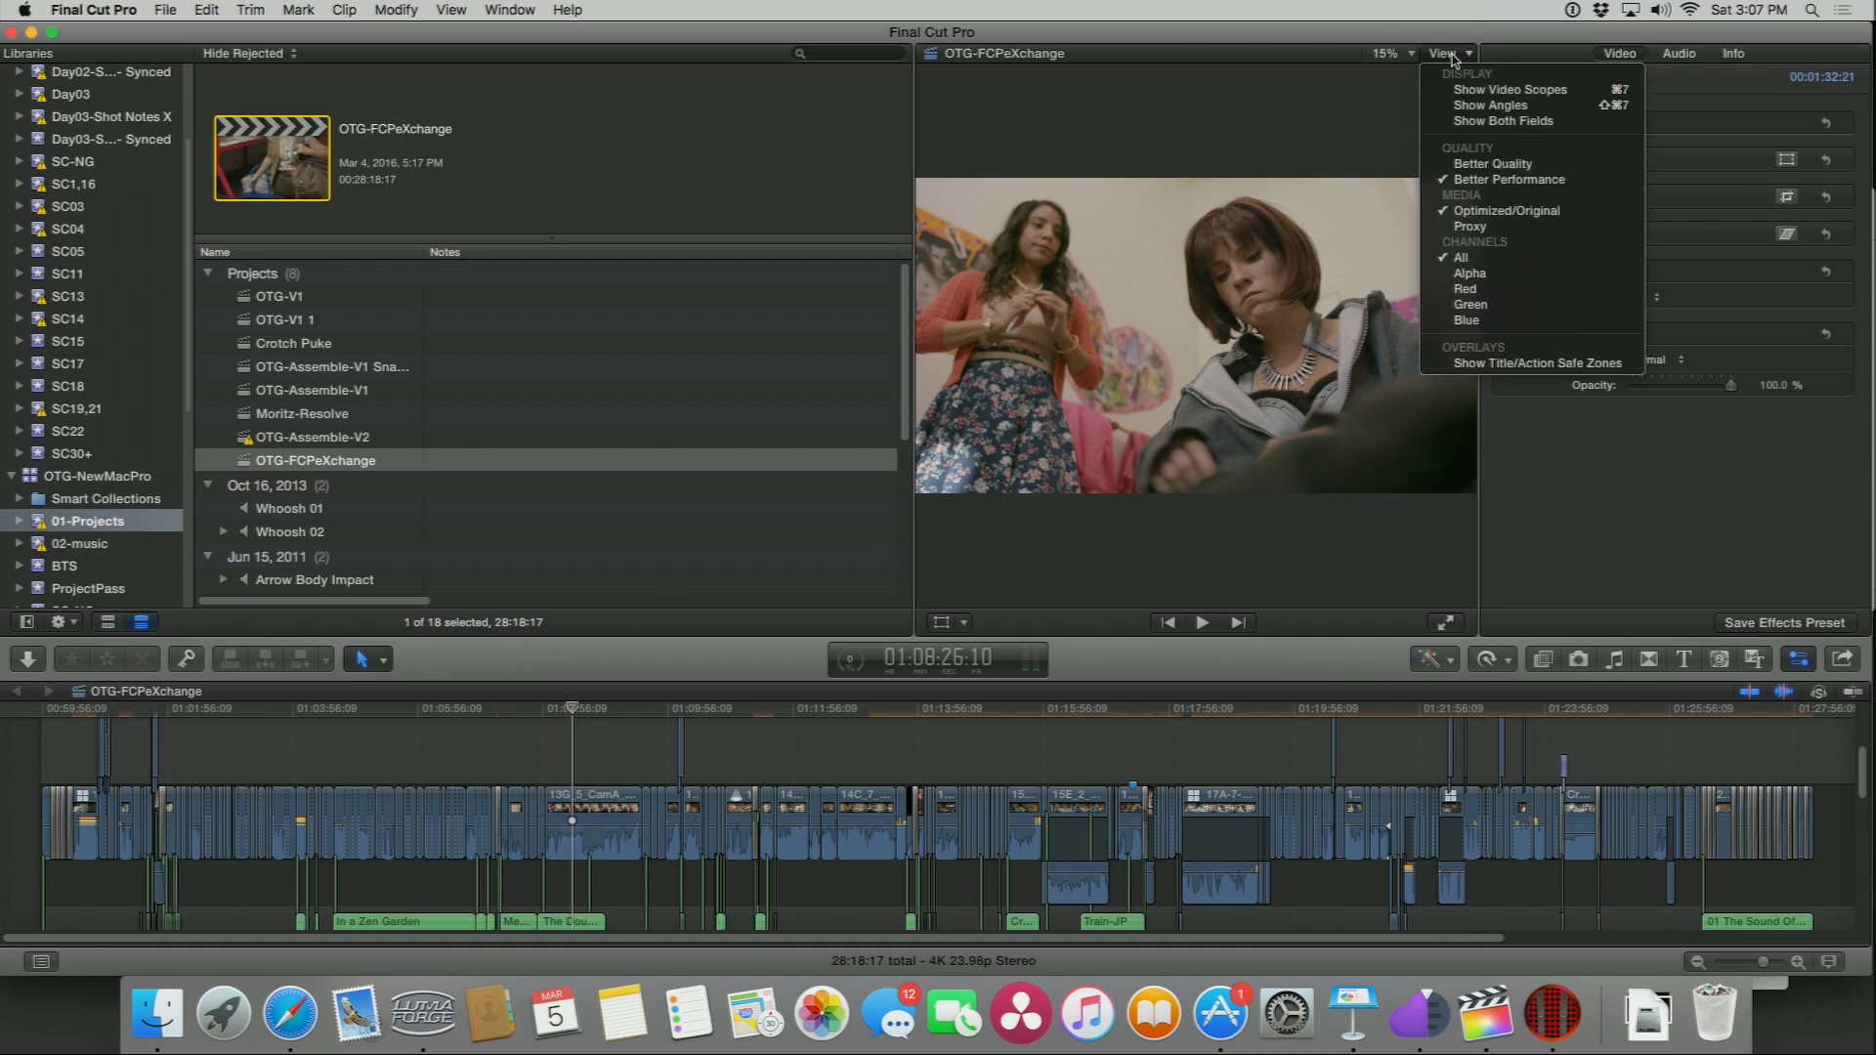
pyautogui.click(1457, 227)
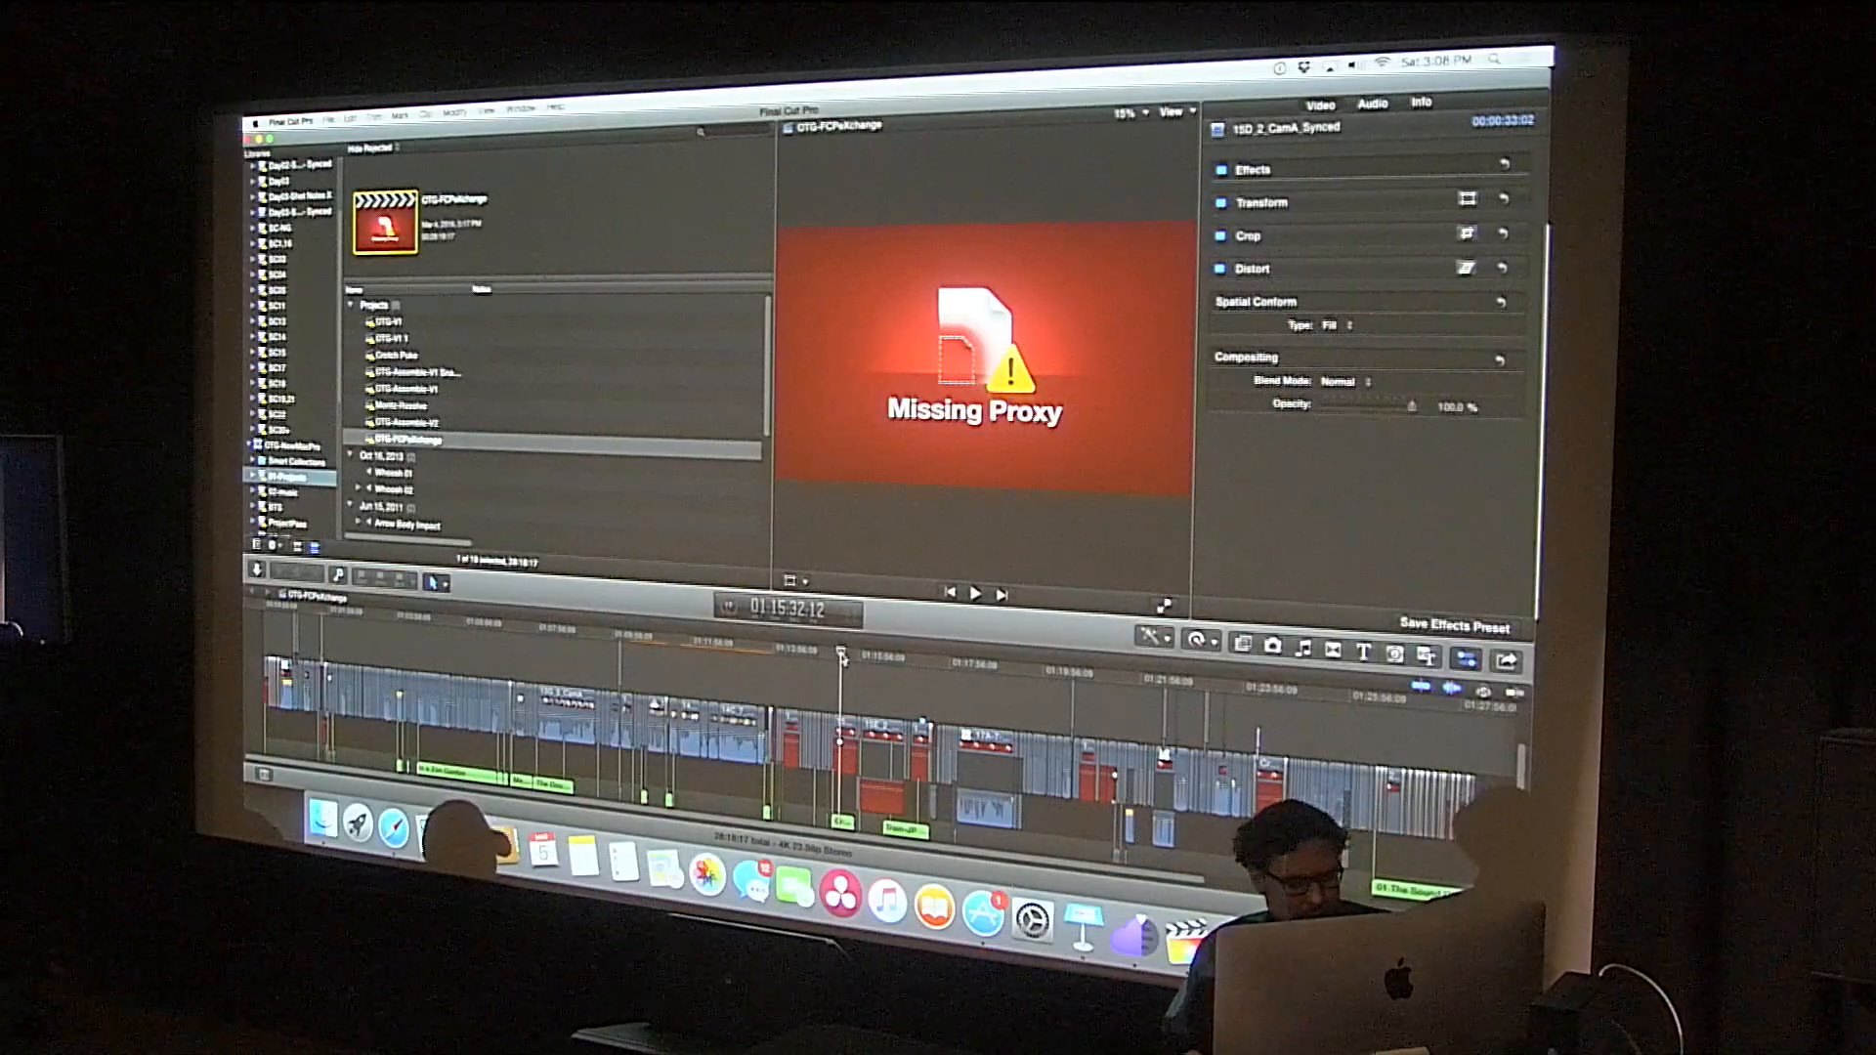
# Step: Switch to SHARECLIENT, enable FCPX library proxy relinking for the OTG-NewMacPro library, and close the window
pyautogui.press('super+Tab')
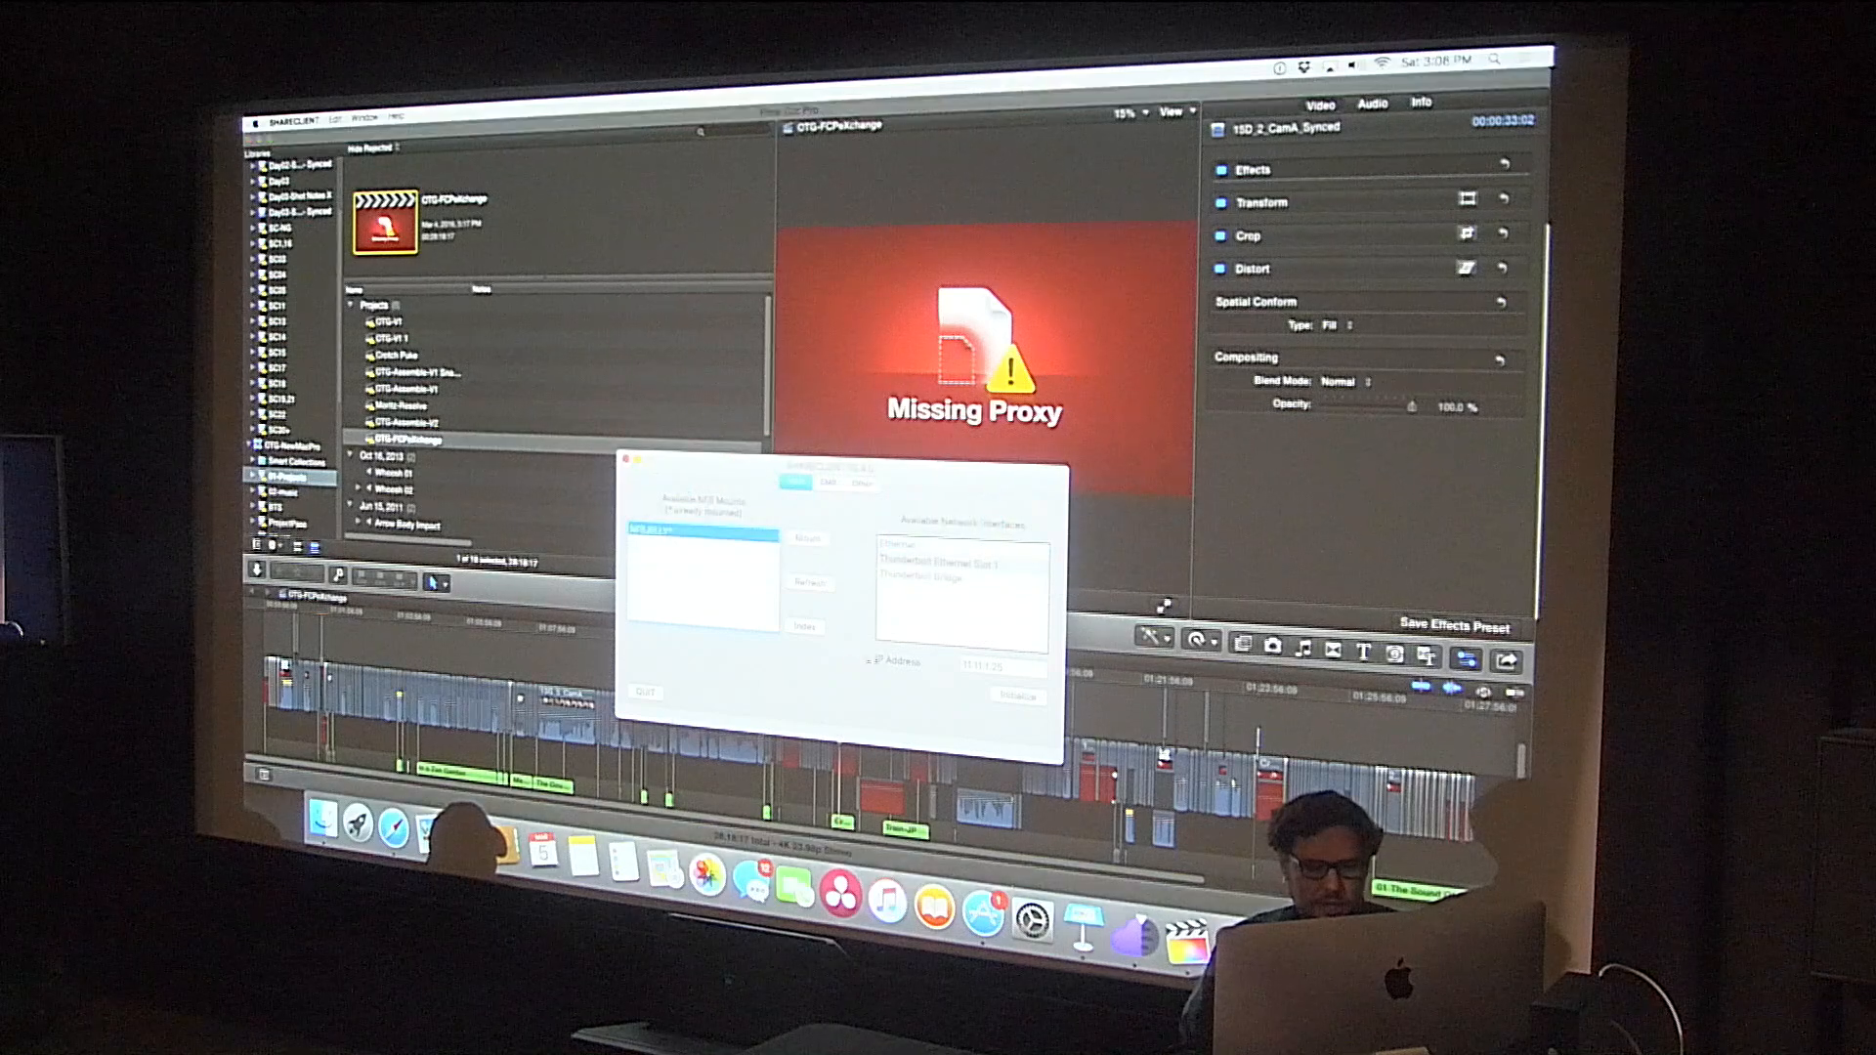
pyautogui.click(863, 485)
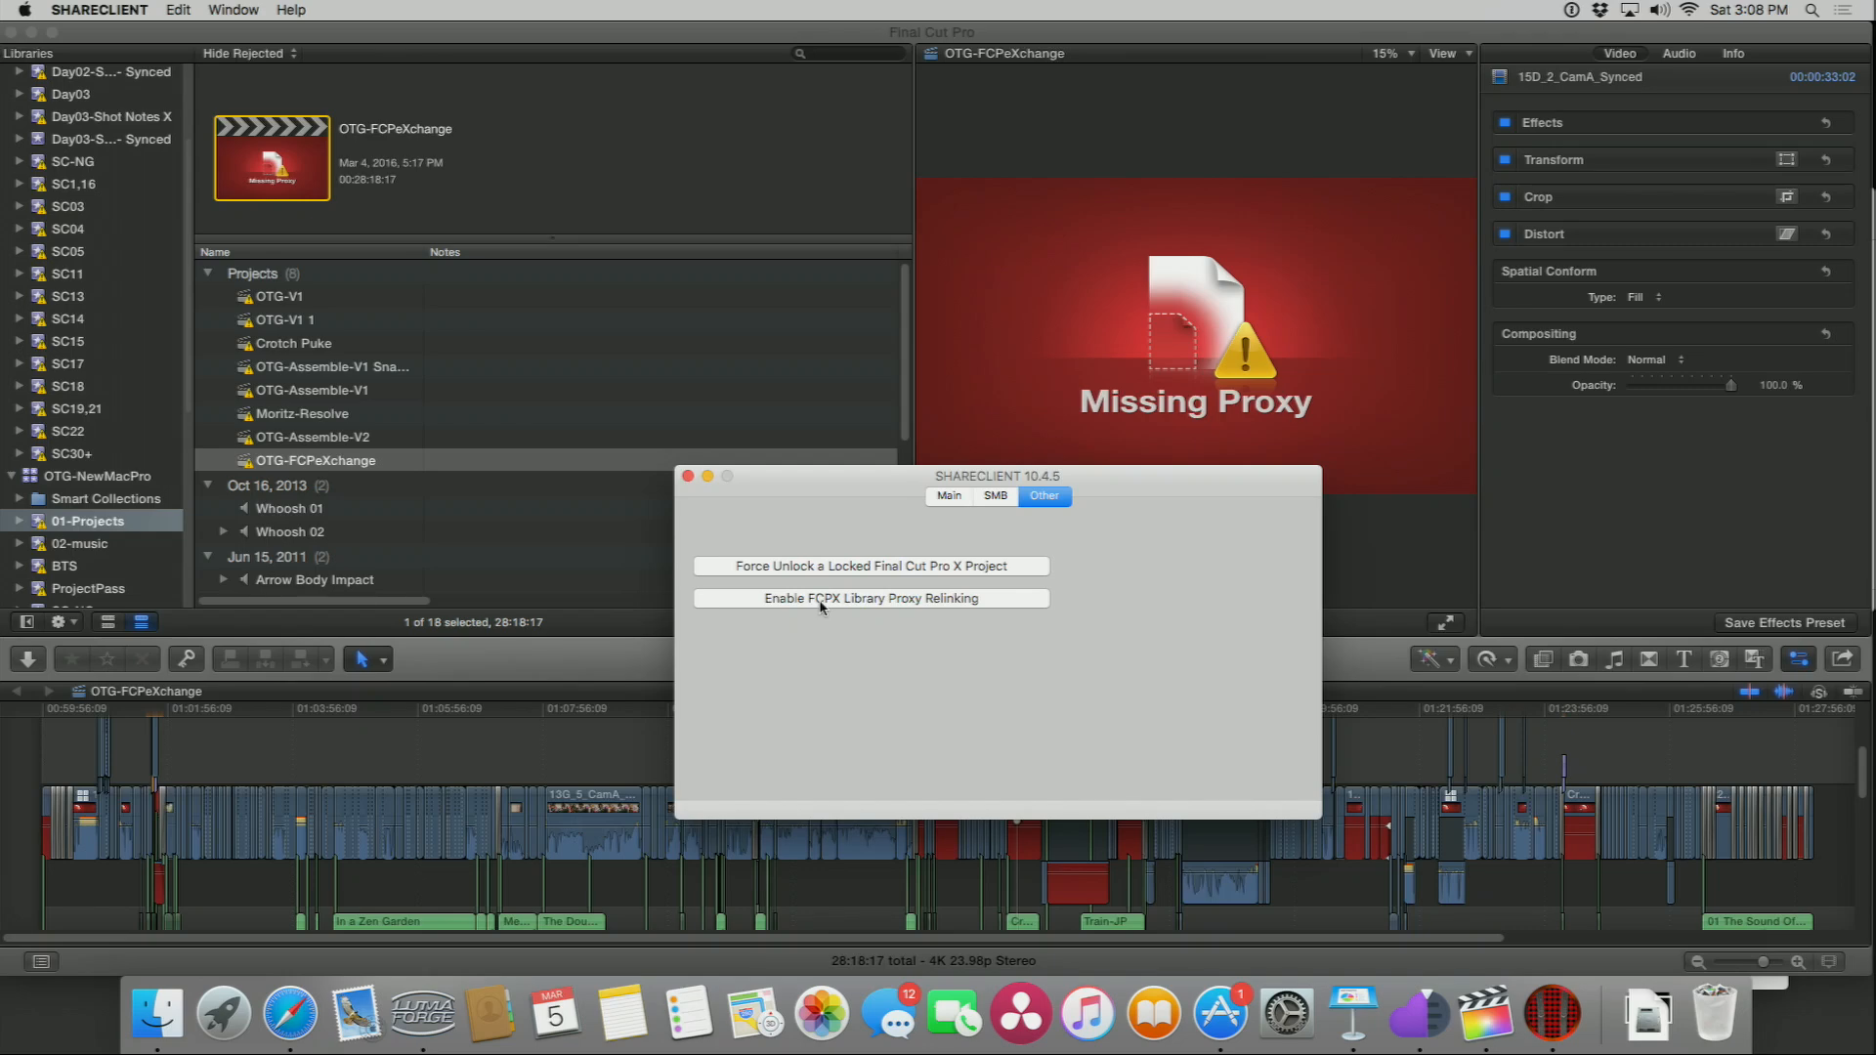
pyautogui.click(821, 598)
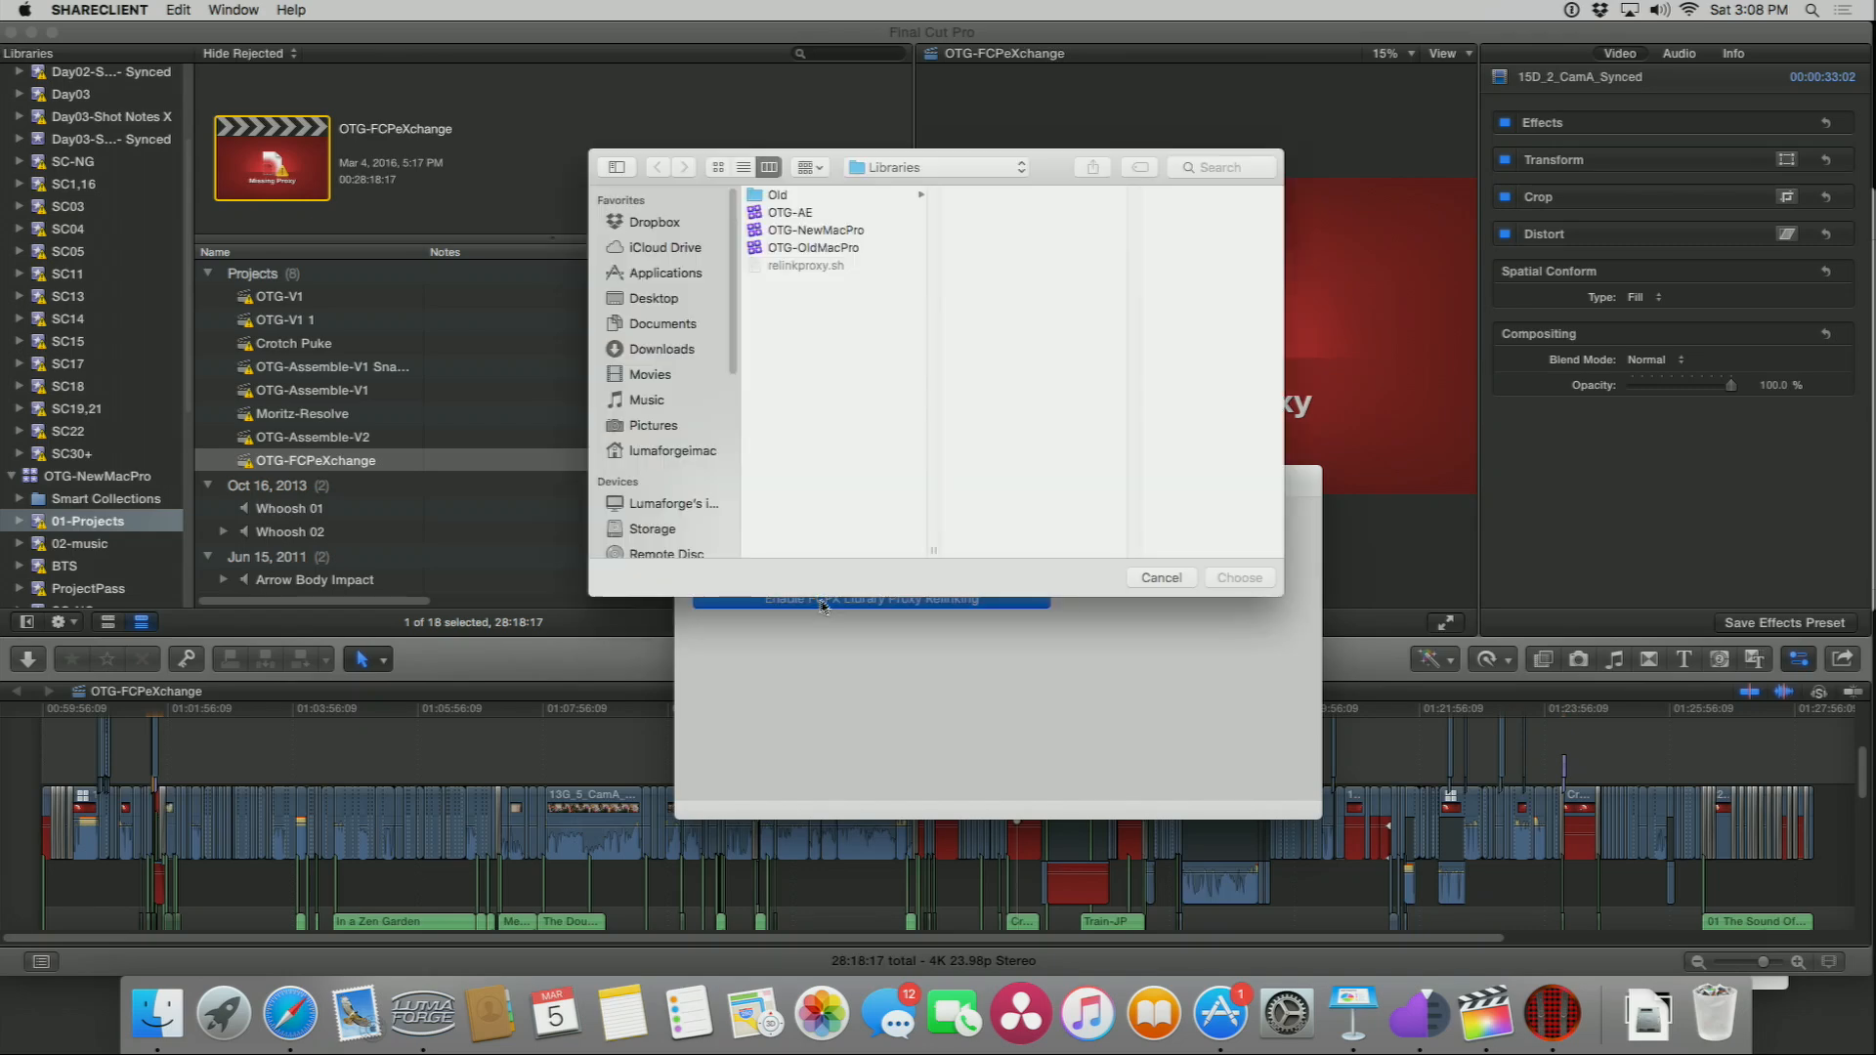
pyautogui.click(779, 231)
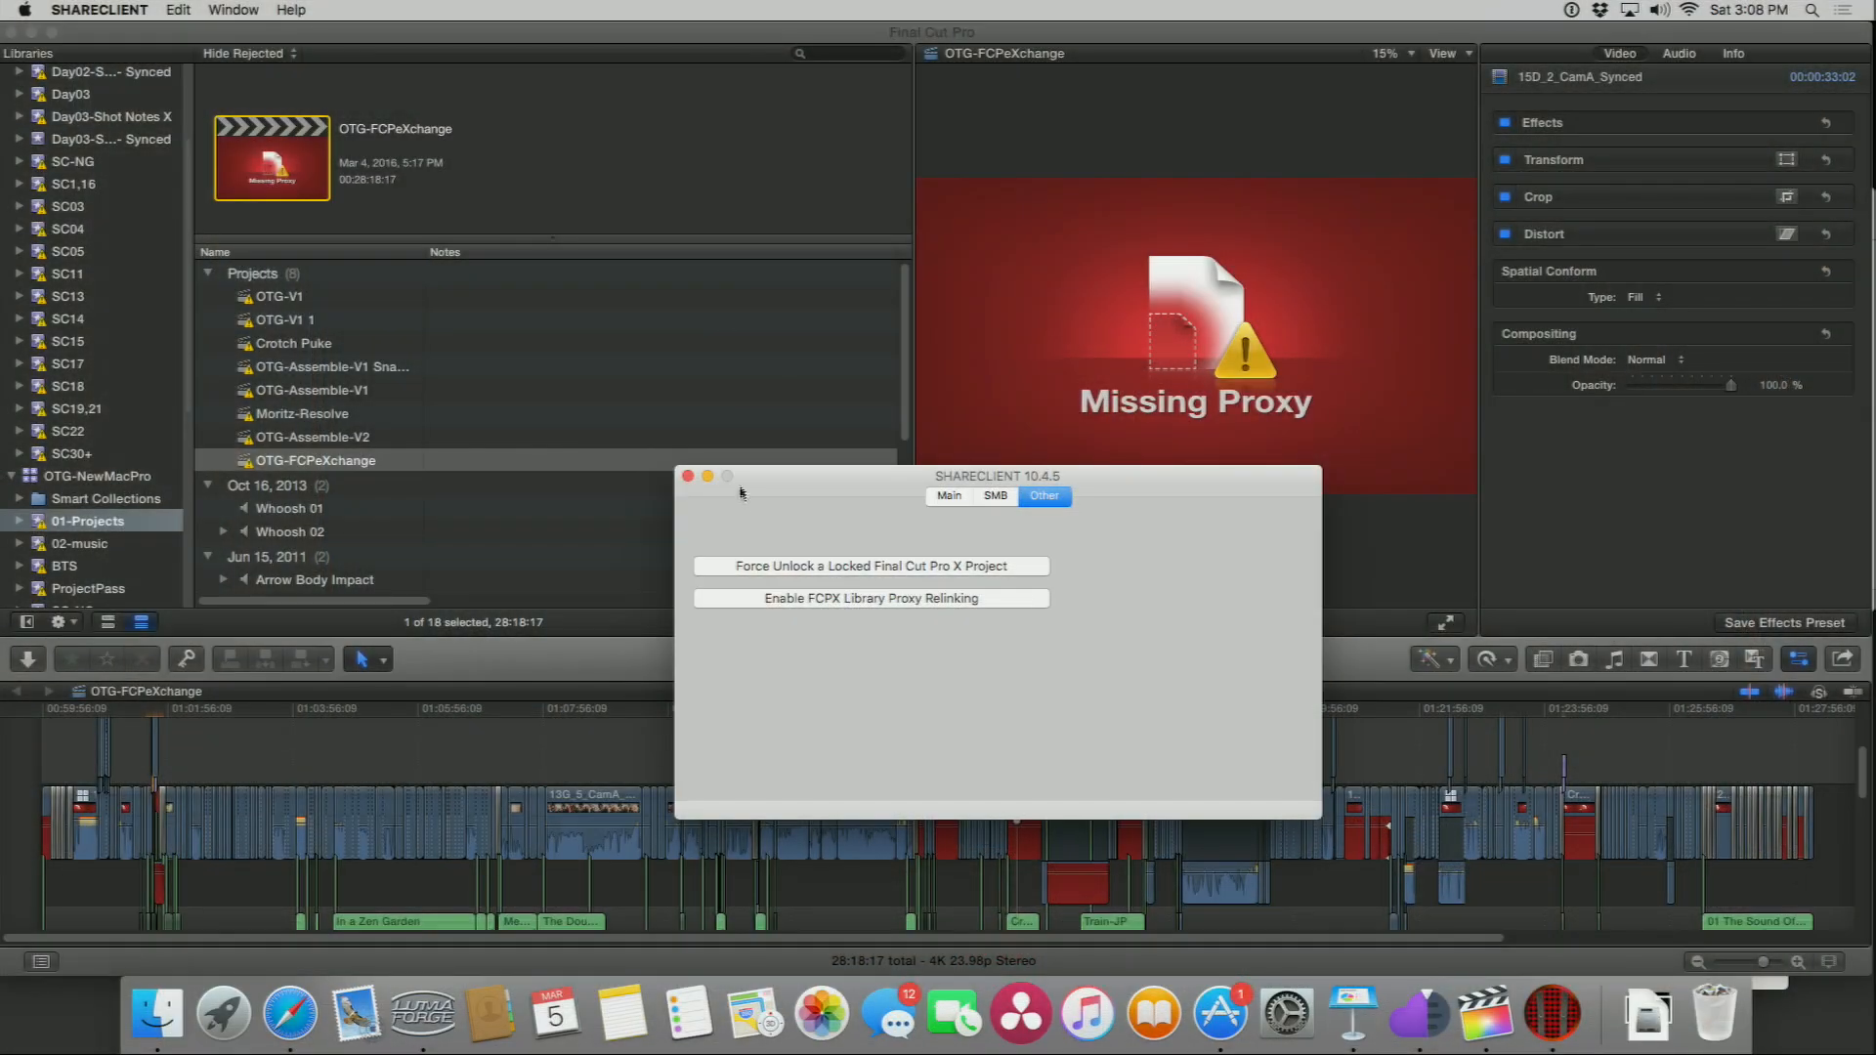
pyautogui.click(688, 477)
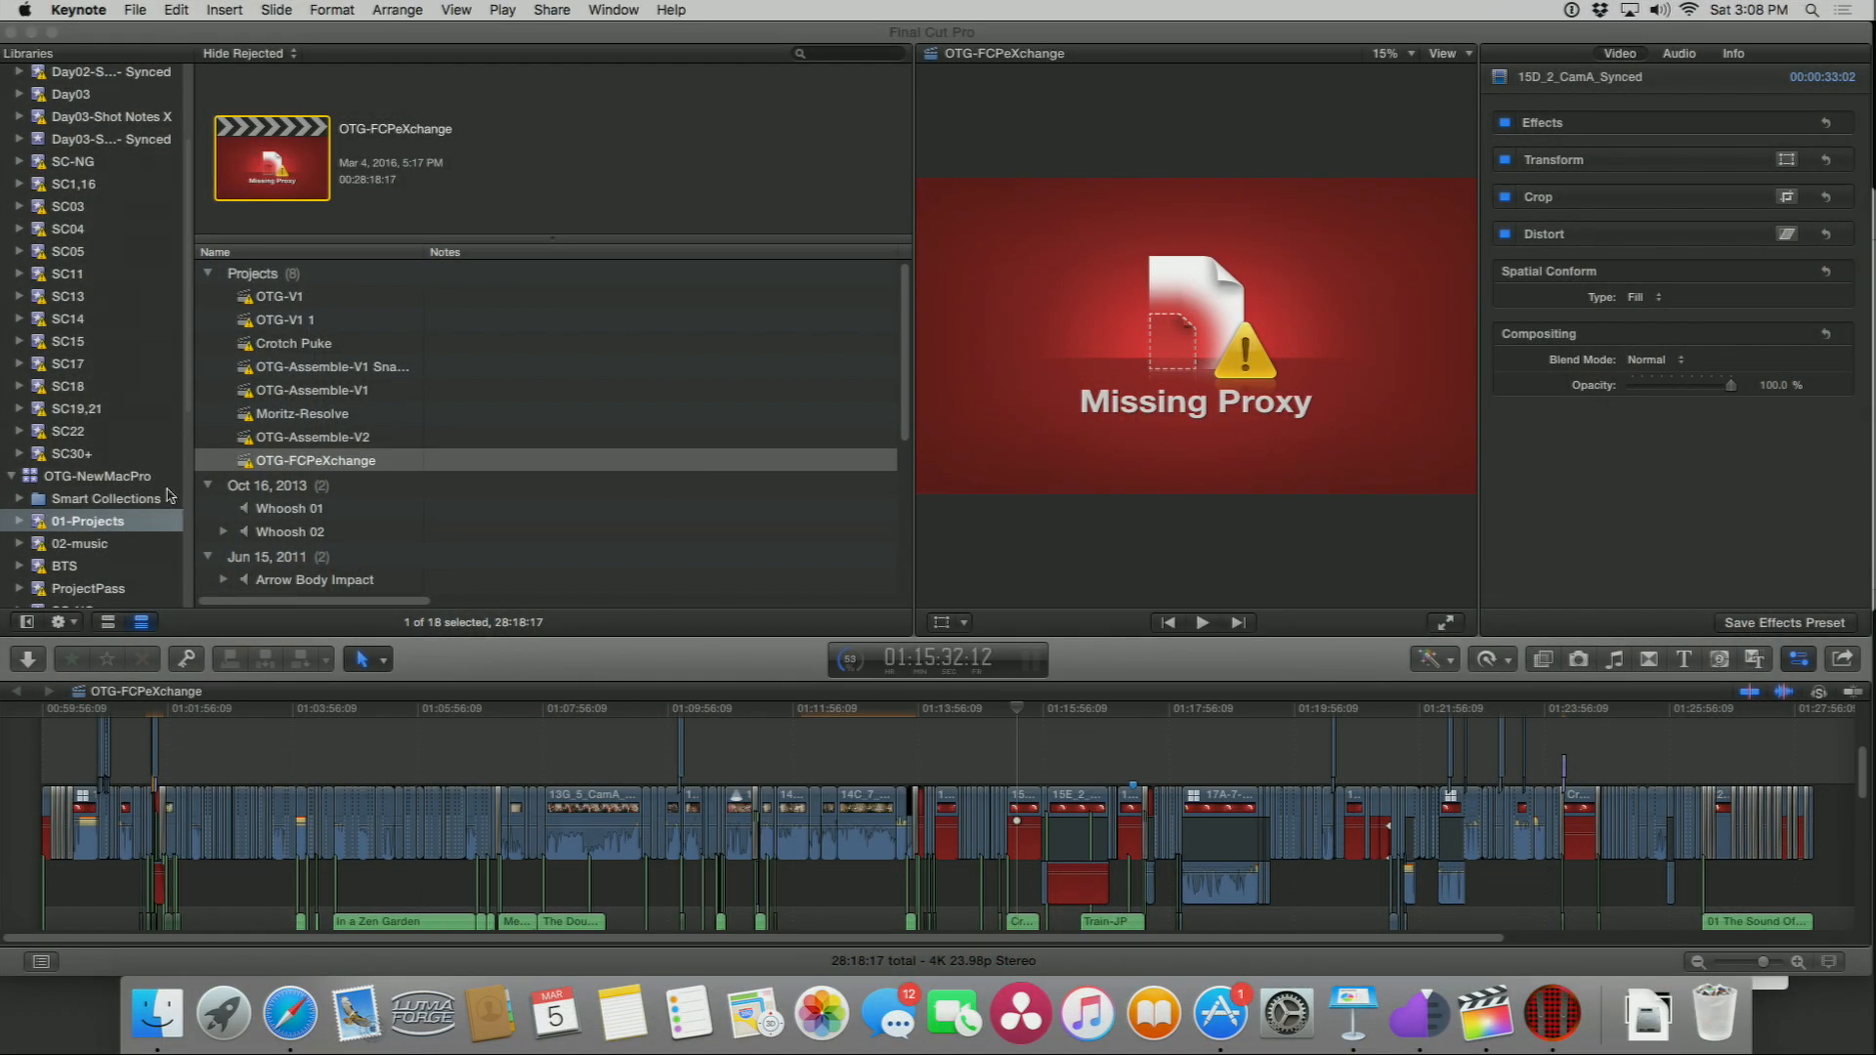
# Step: Select all clips in the SC15 event and transcode them to create proxy media
pyautogui.click(125, 505)
pyautogui.scroll(3, 93, 500)
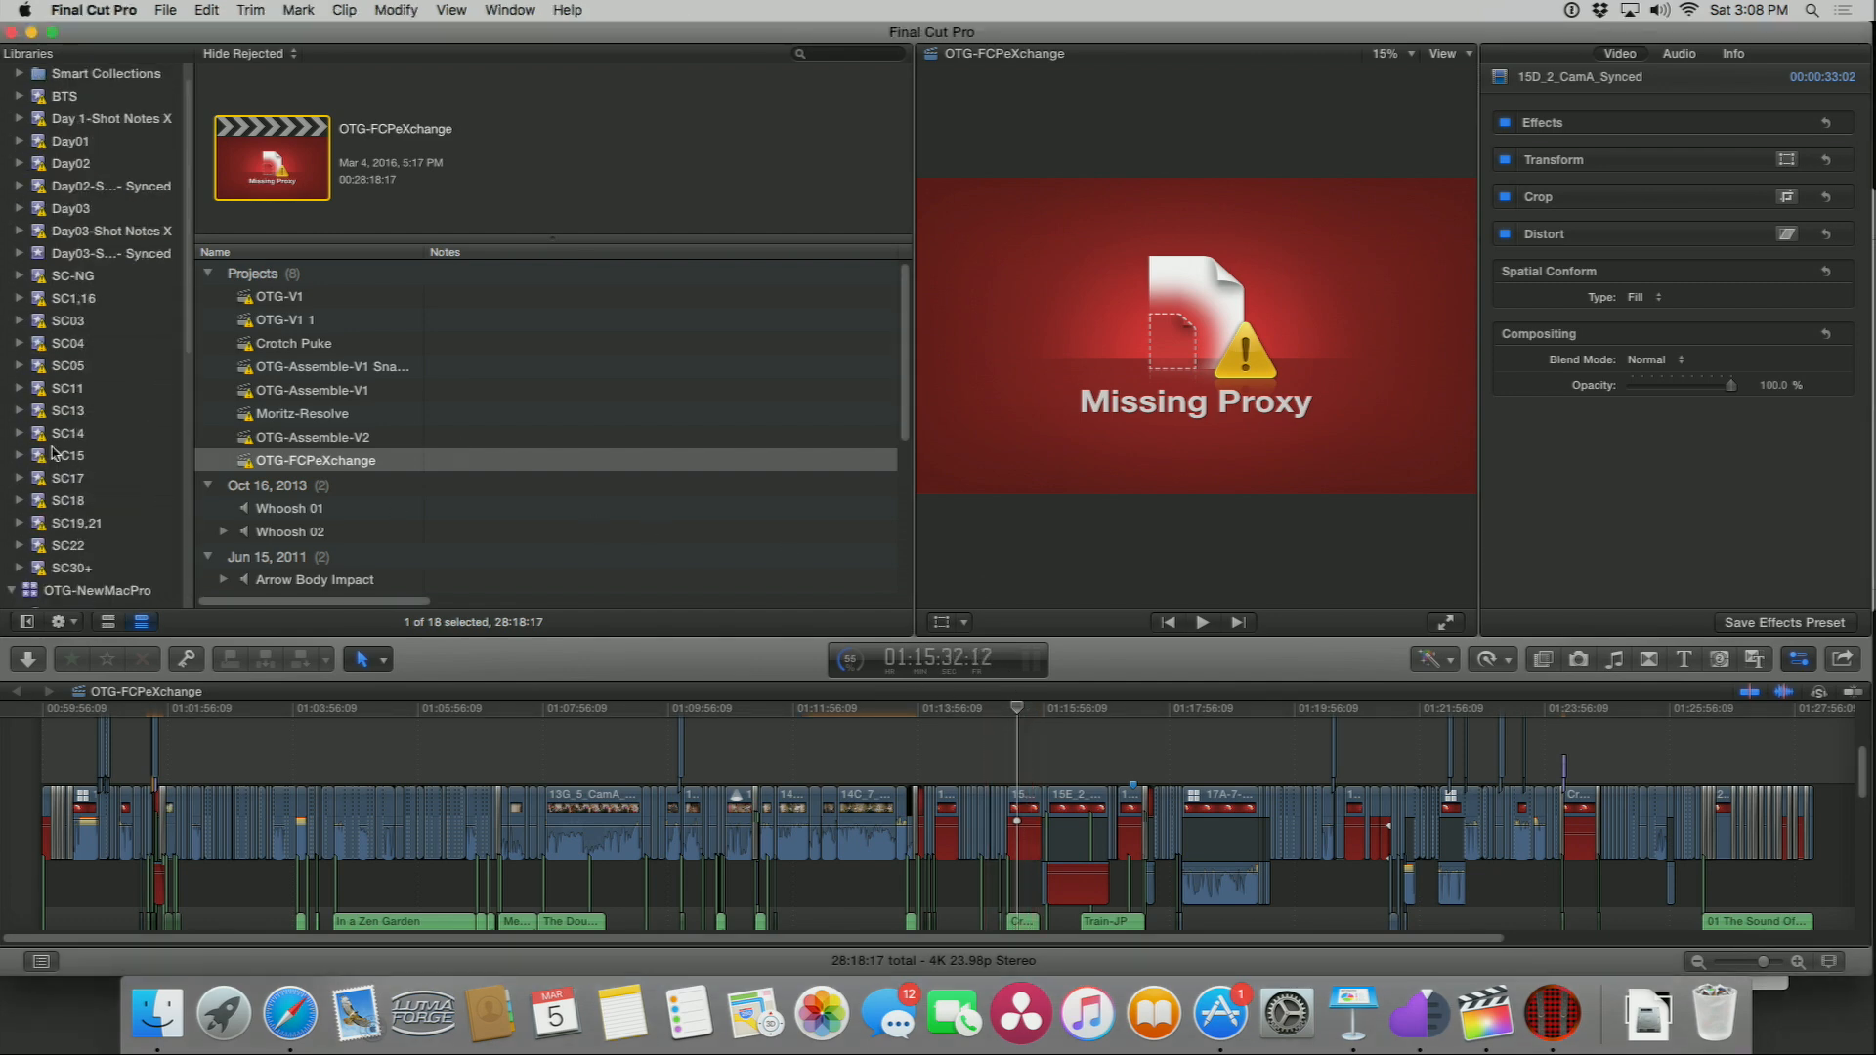
pyautogui.click(59, 455)
pyautogui.click(264, 383)
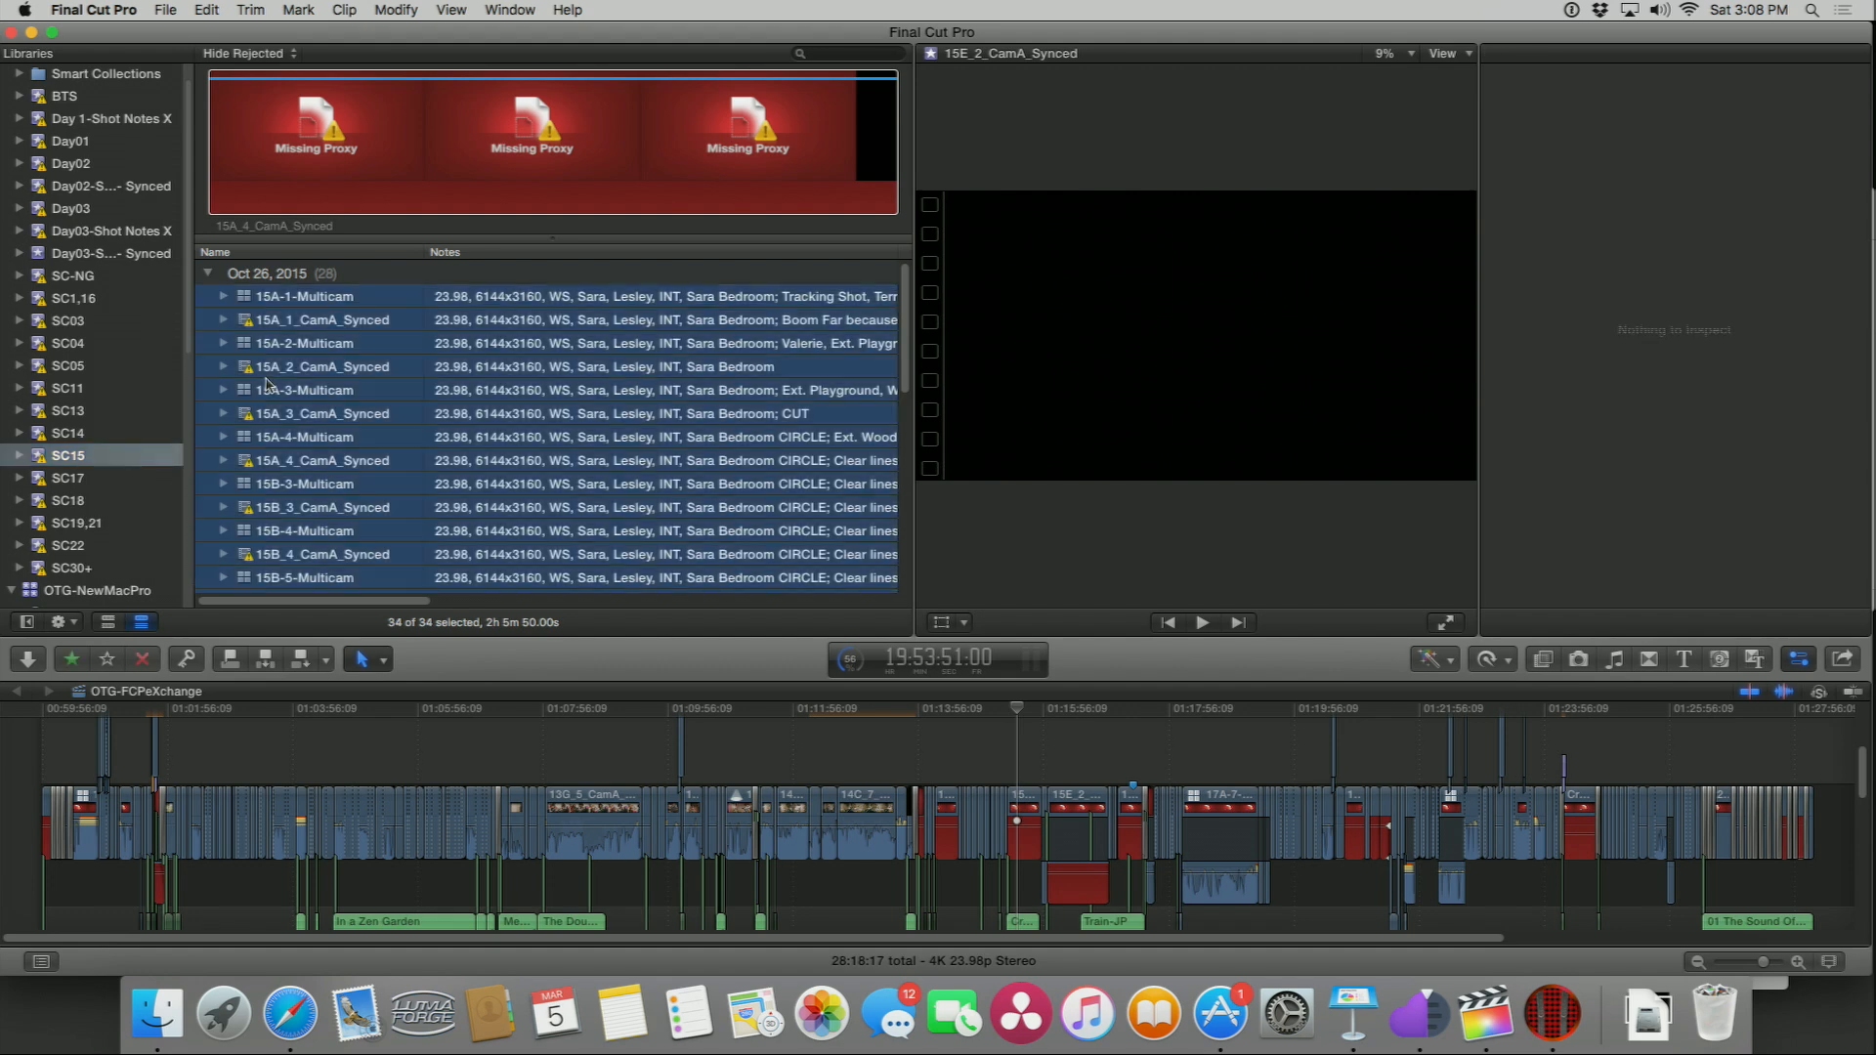
pyautogui.click(269, 372)
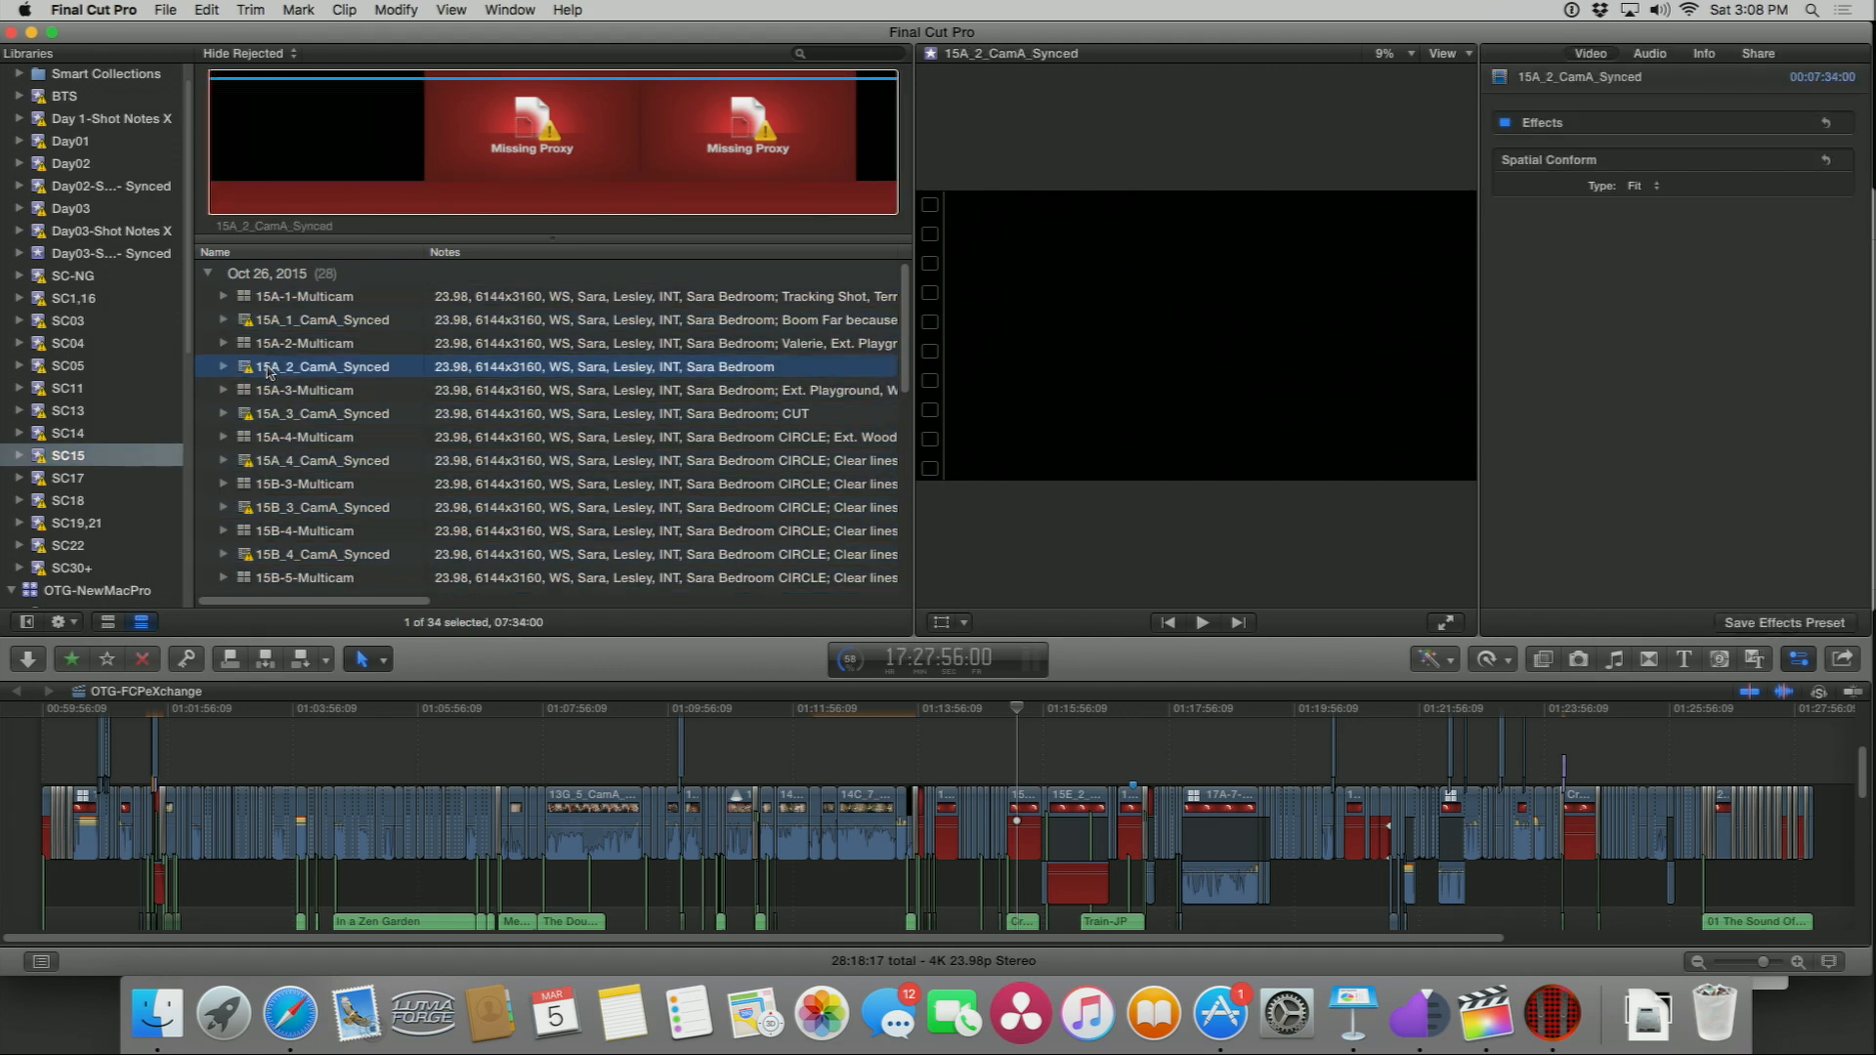
pyautogui.press('super+a')
pyautogui.rightClick(271, 372)
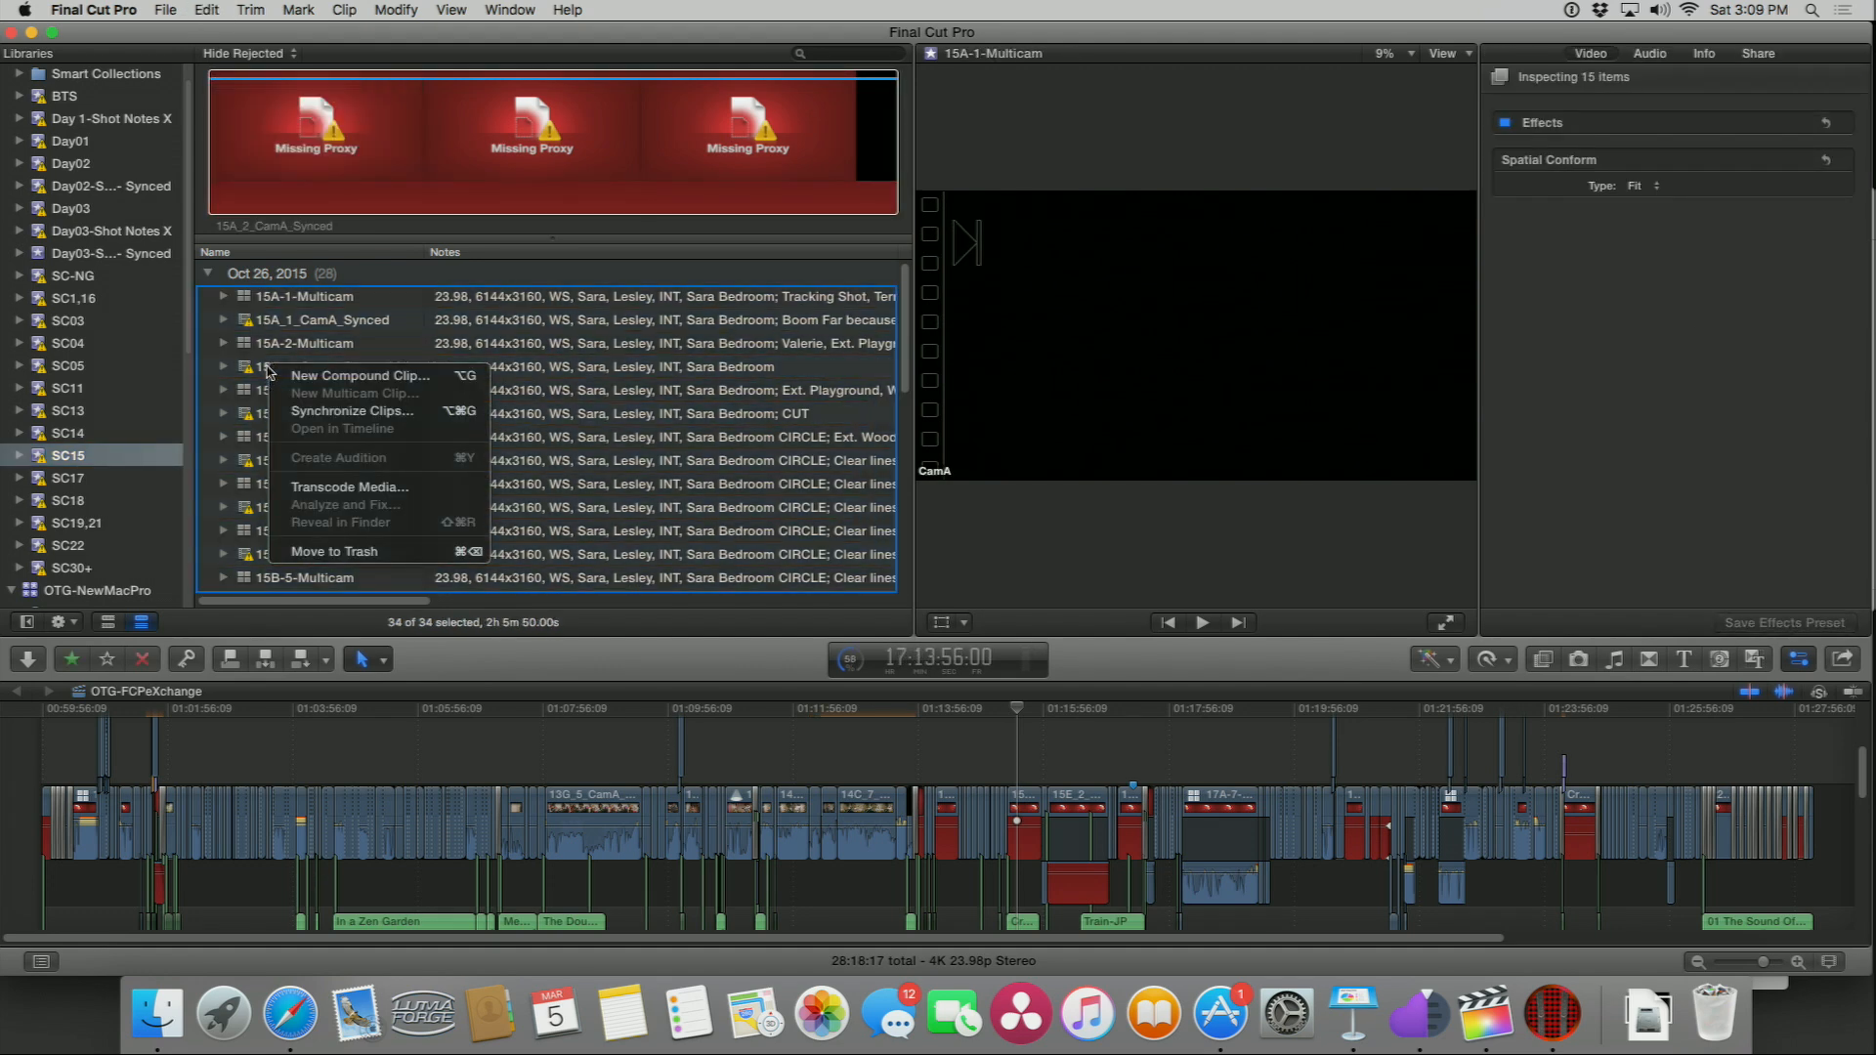
pyautogui.click(297, 486)
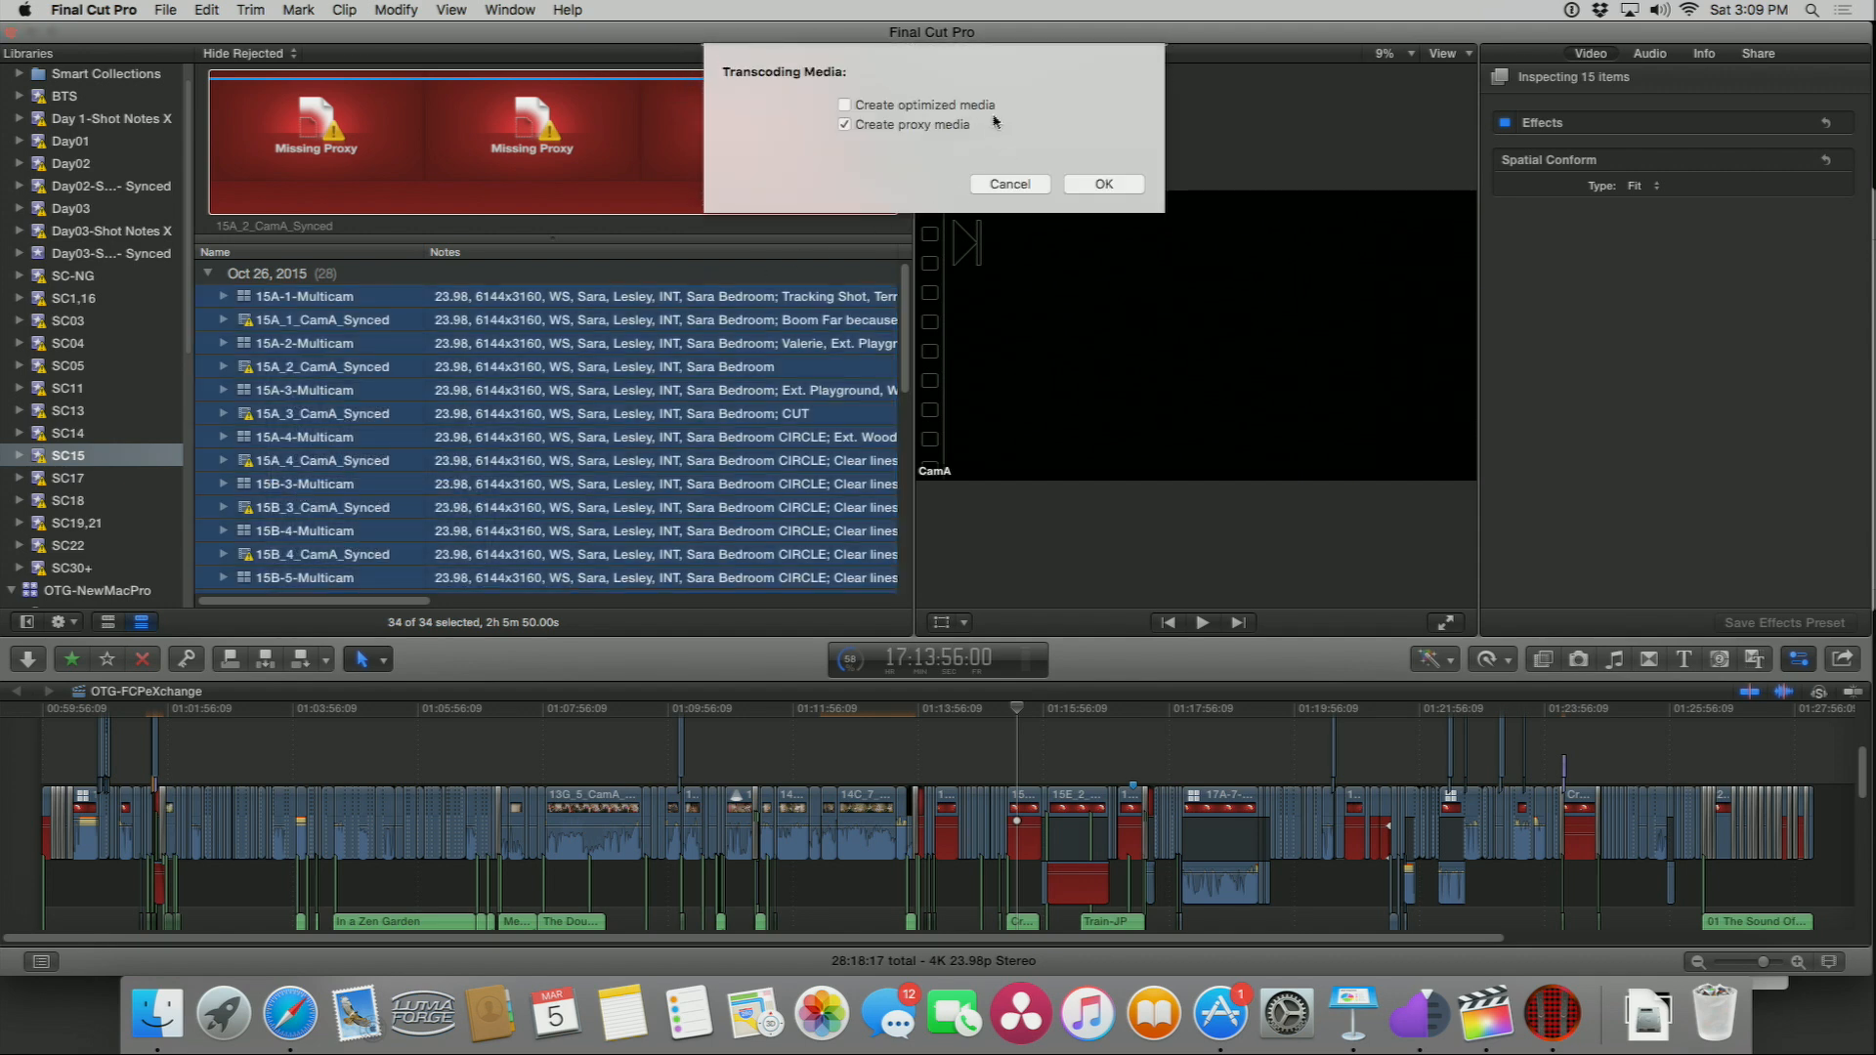
pyautogui.click(1101, 185)
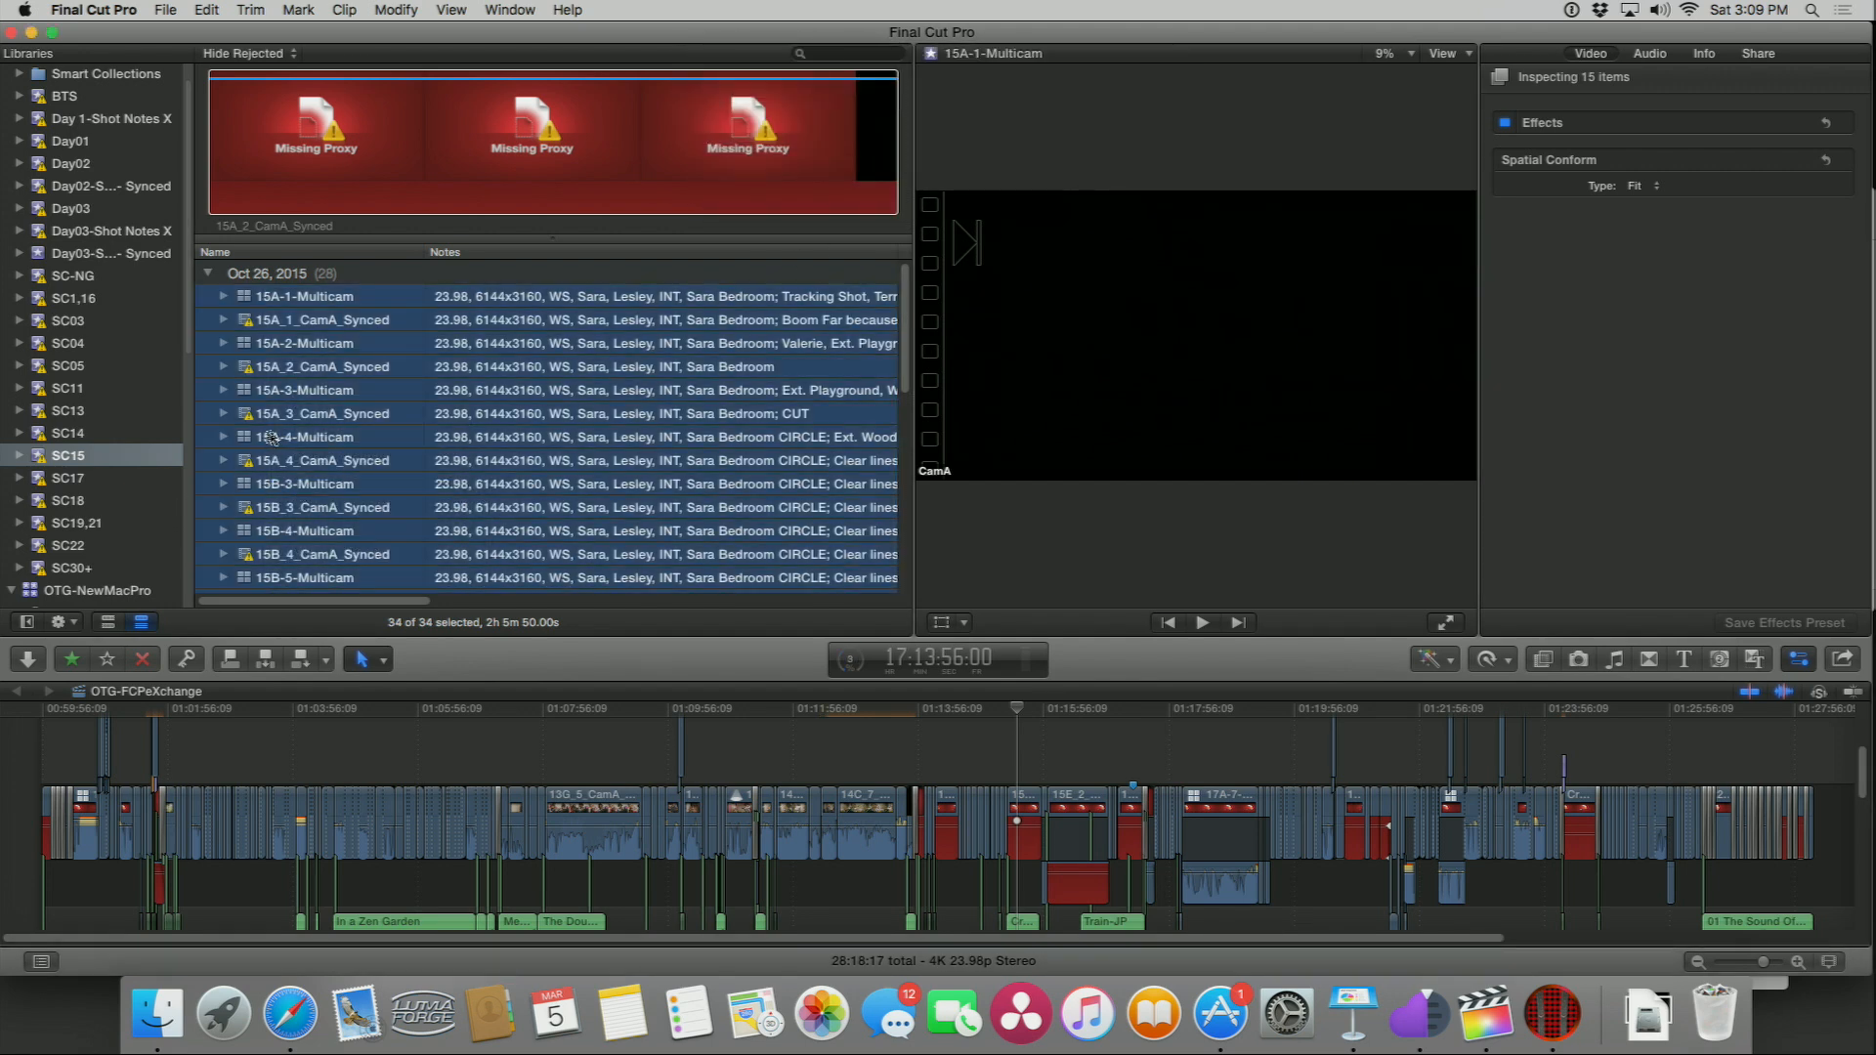
# Step: Switch the browser to filmstrip view and select all clips in the SC15 event again
pyautogui.click(109, 623)
pyautogui.scroll(-5, 728, 420)
pyautogui.scroll(10, 722, 421)
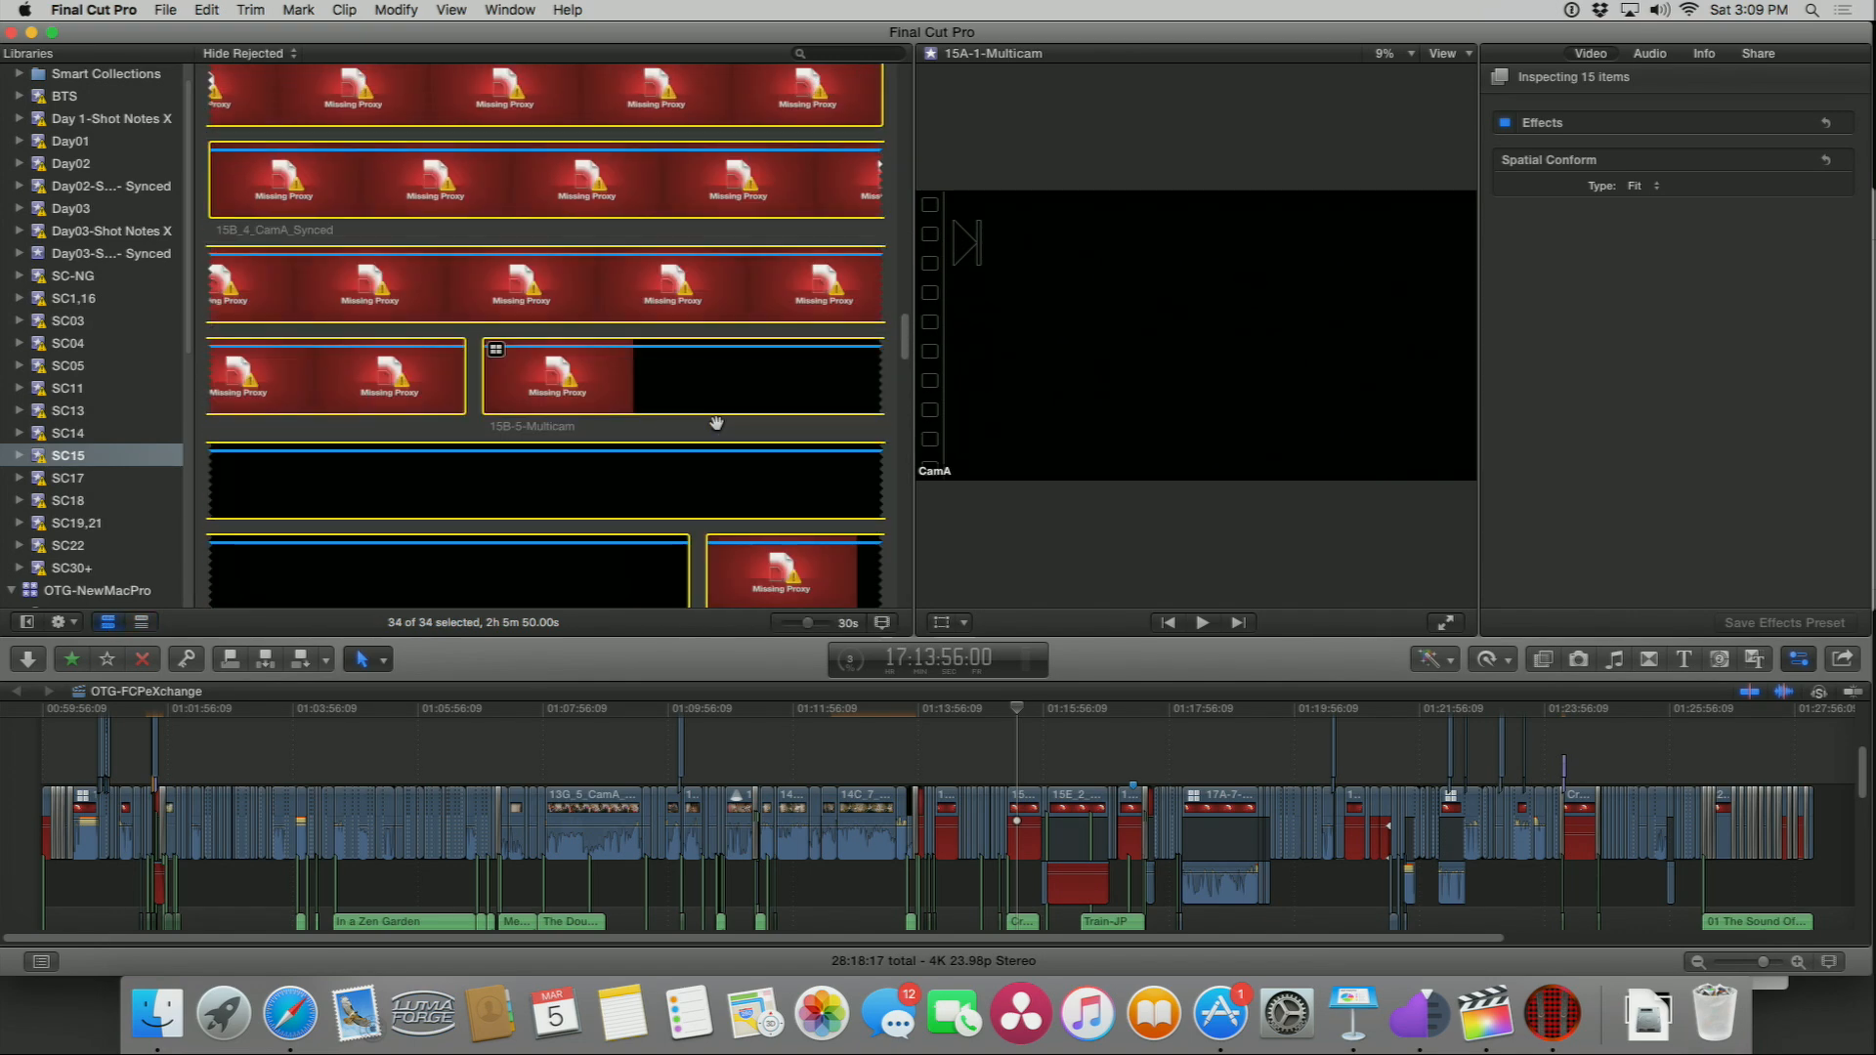
pyautogui.scroll(1, 118, 295)
pyautogui.scroll(-10, 118, 300)
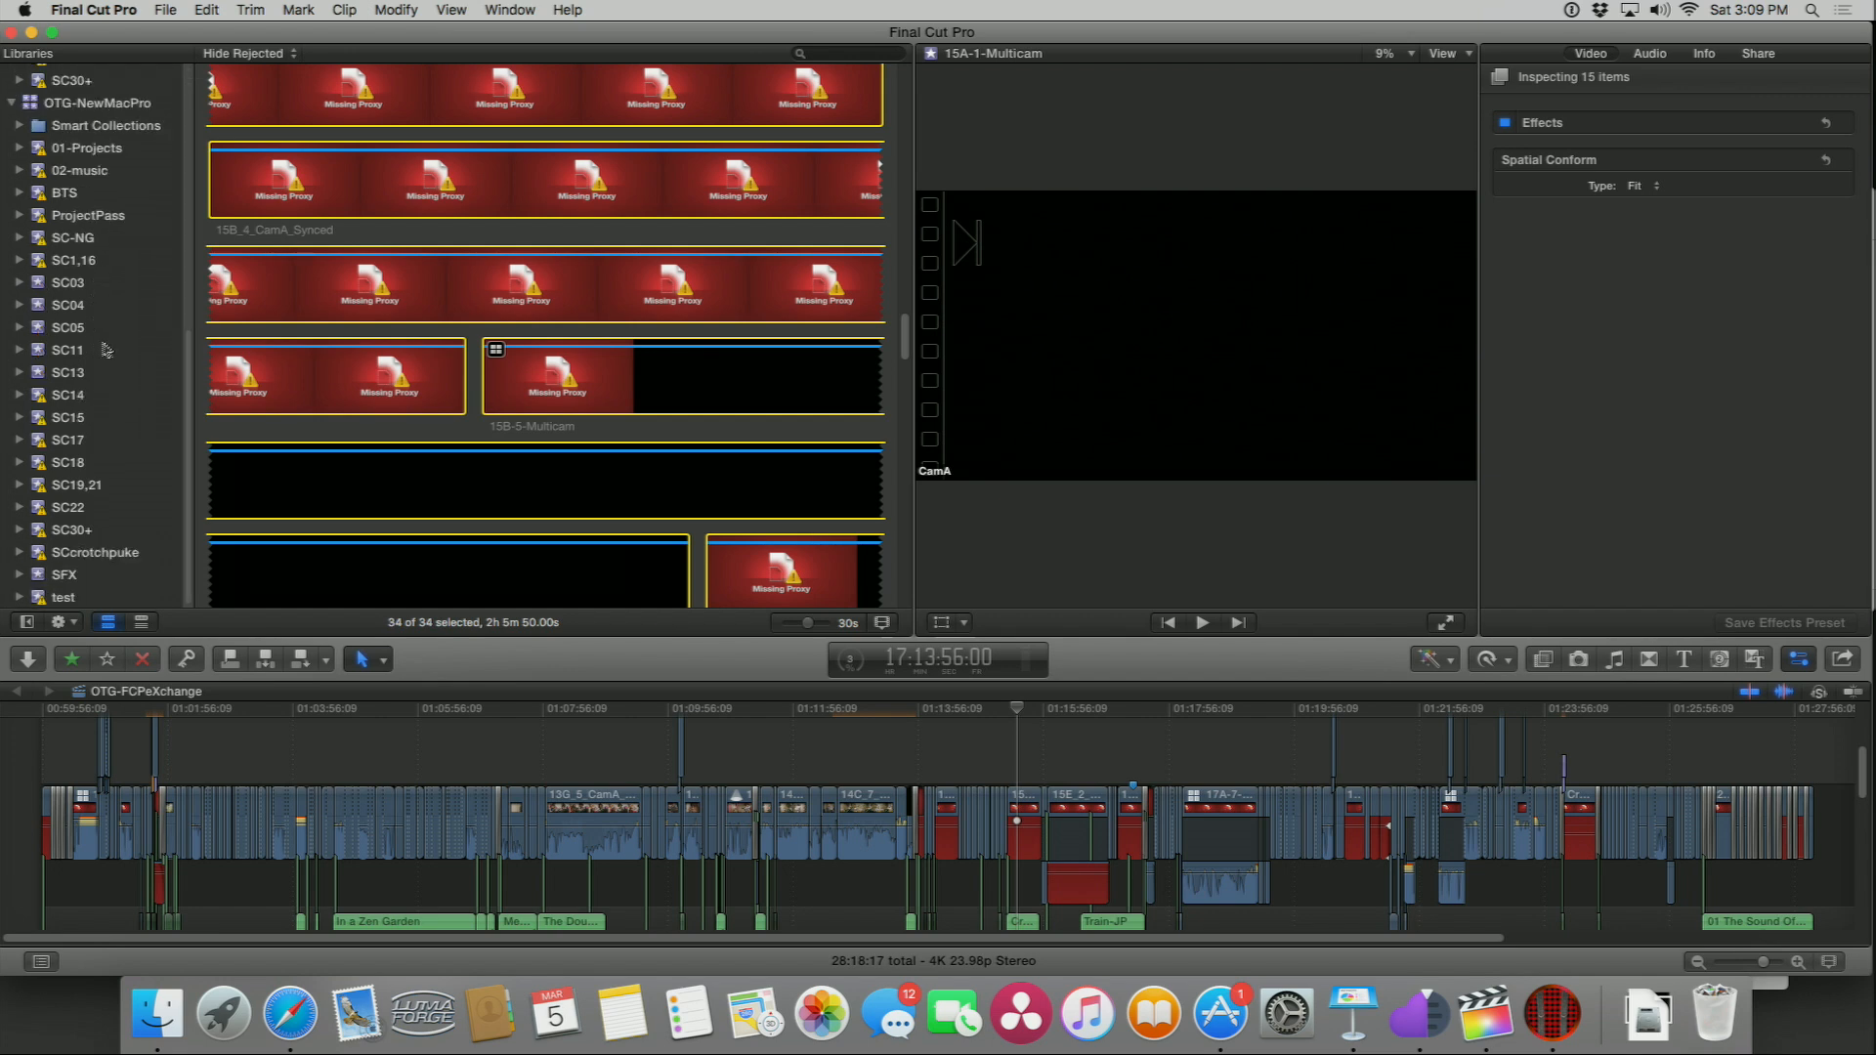
pyautogui.click(60, 420)
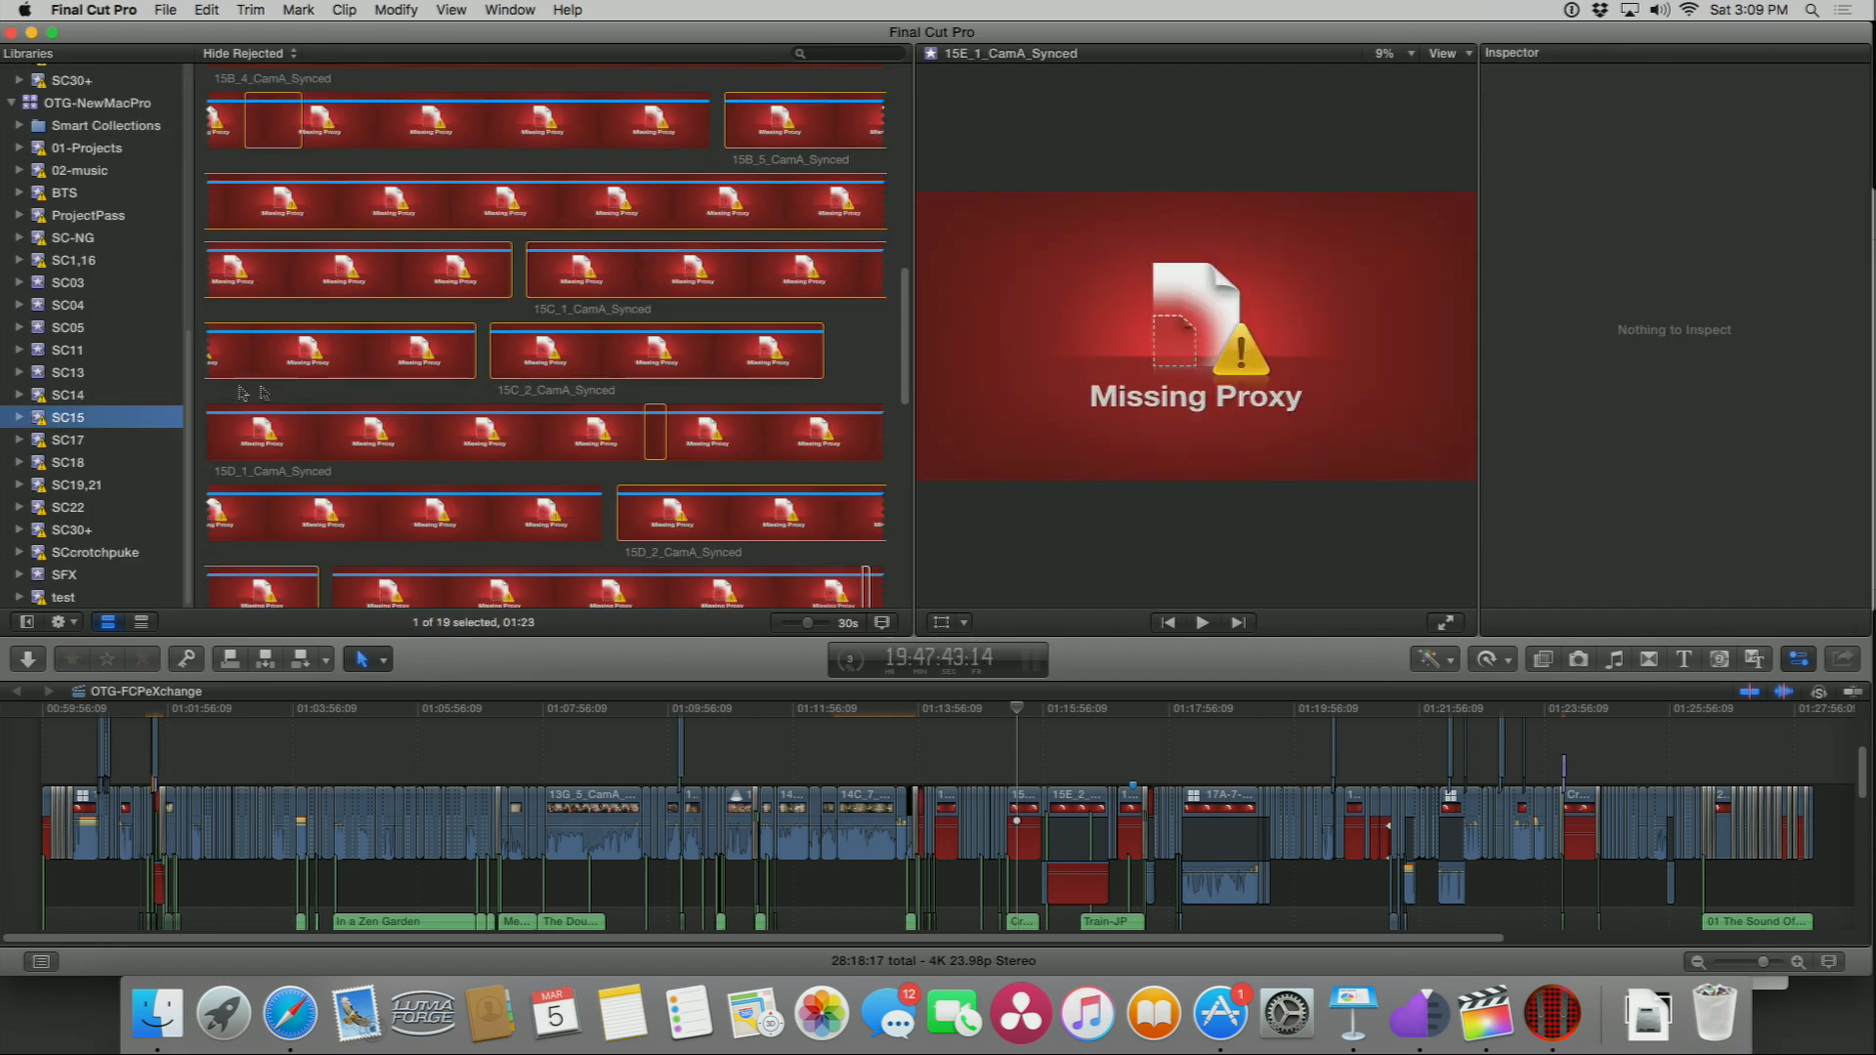
pyautogui.click(351, 348)
pyautogui.press('super+a')
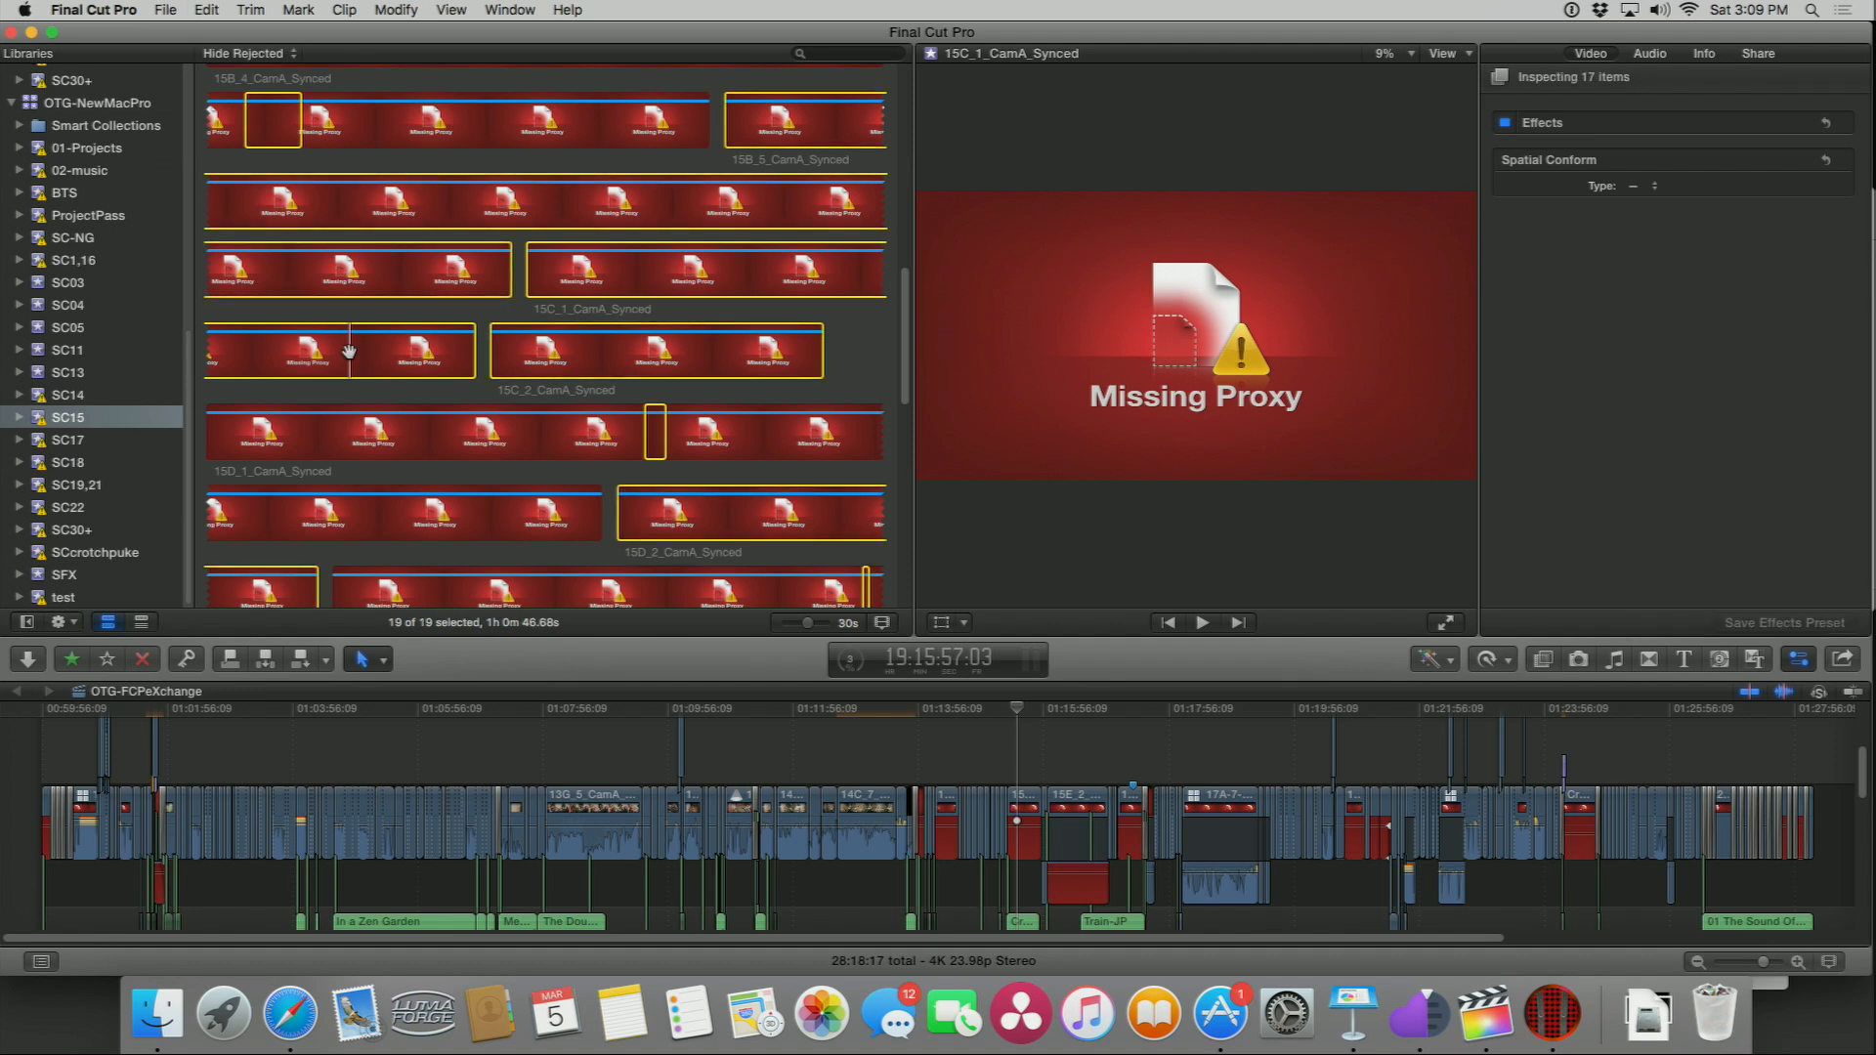
# Step: Review the Background Tasks window, then transcode the selected SC15 clips to create proxy media
pyautogui.click(851, 664)
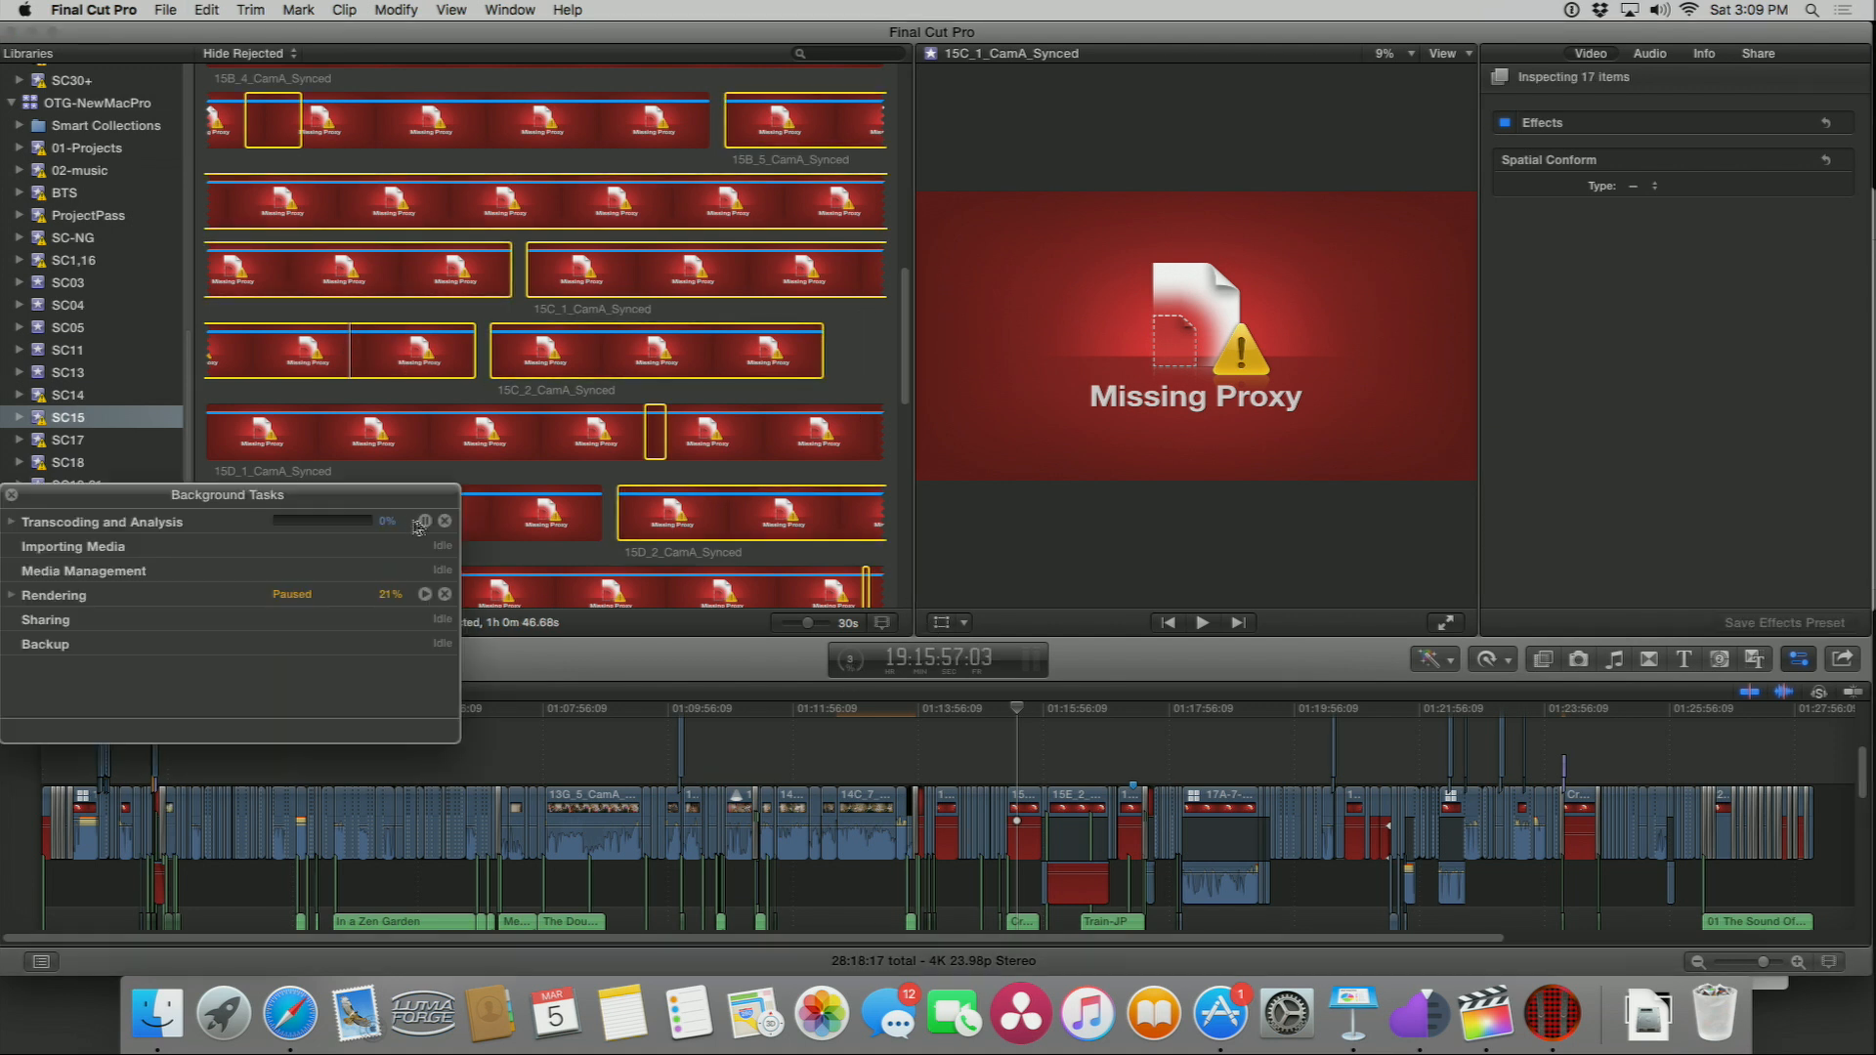
pyautogui.click(11, 496)
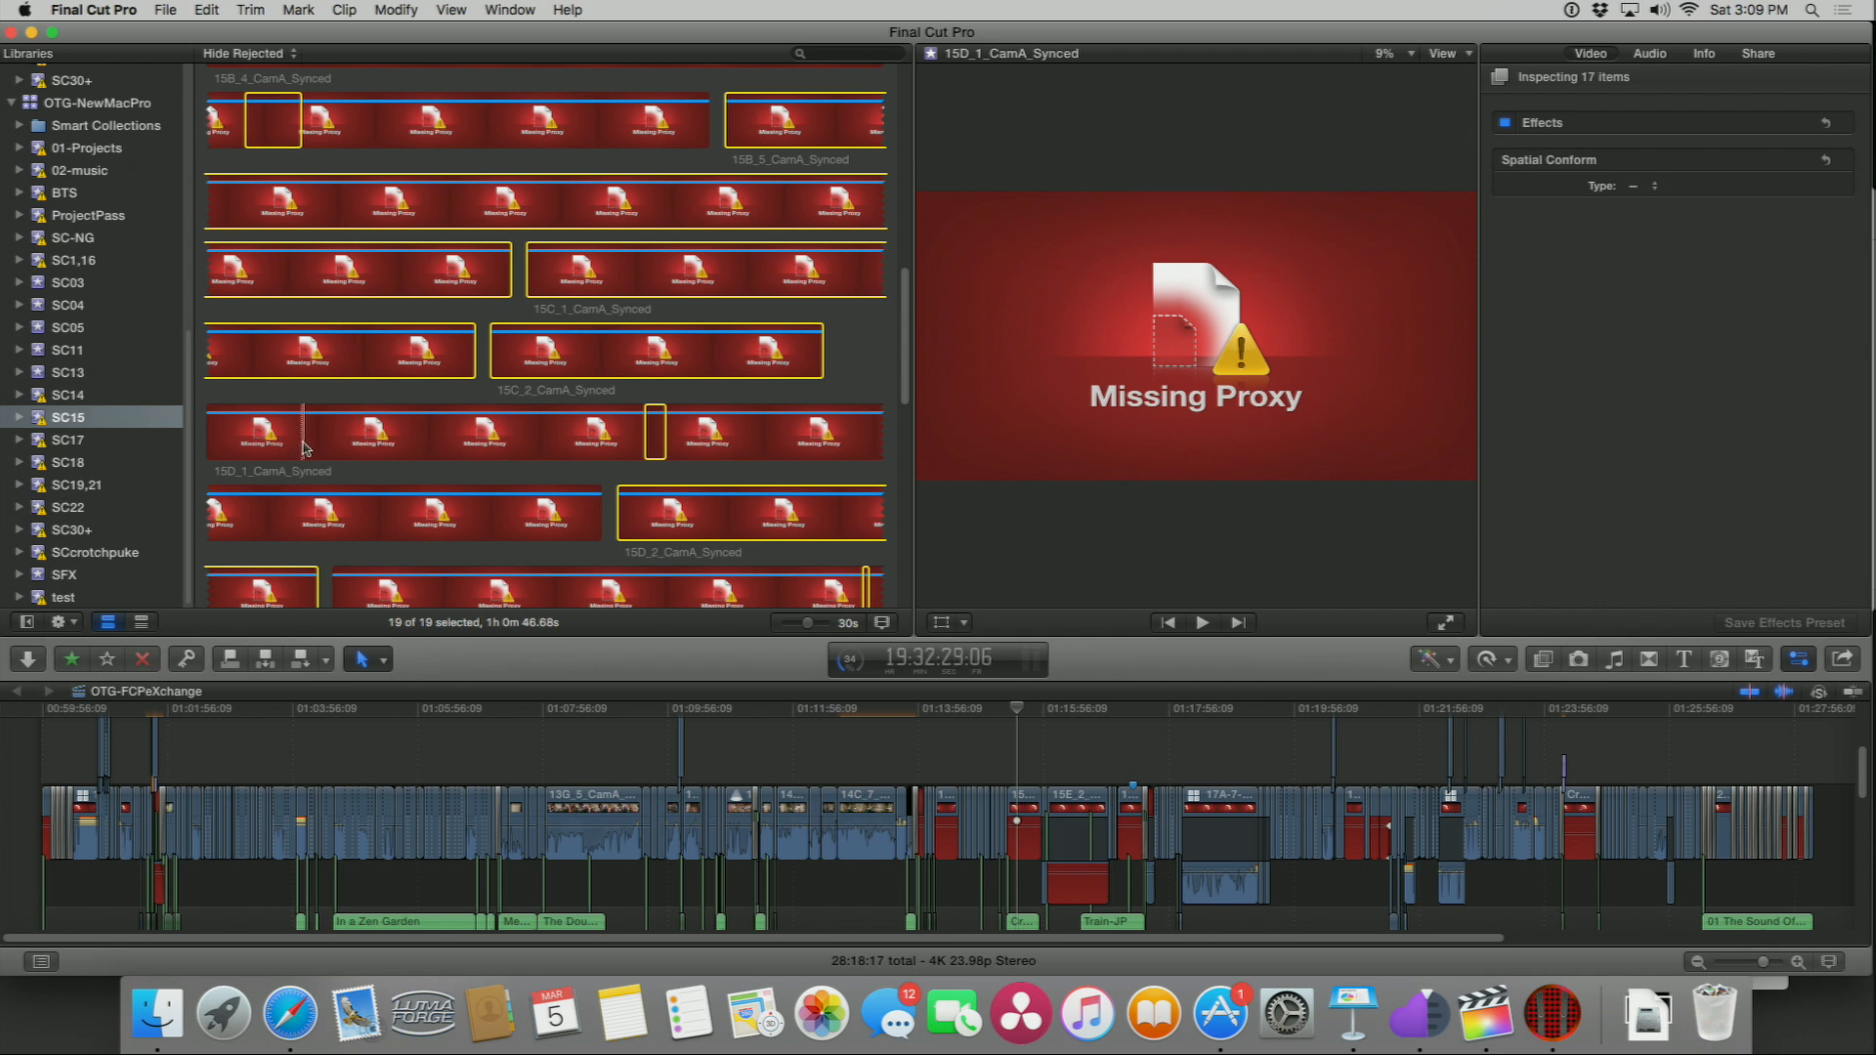
pyautogui.press('x')
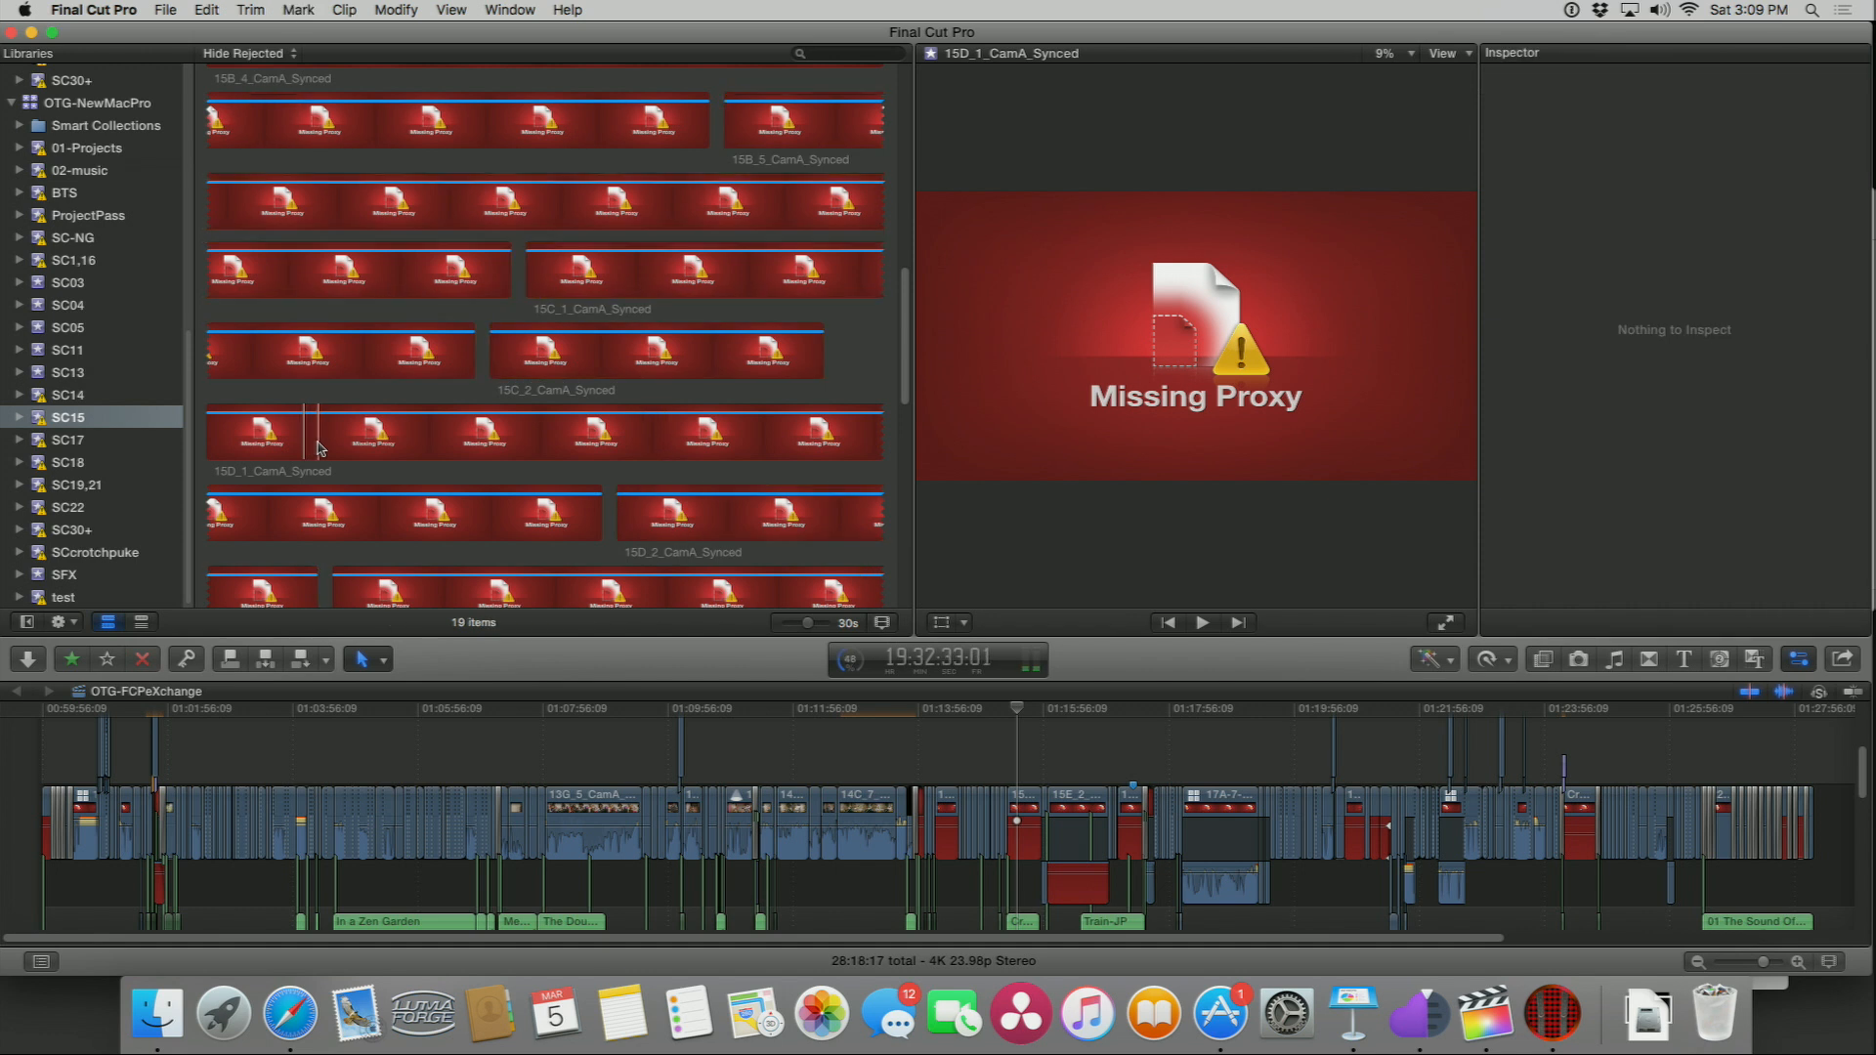
pyautogui.rightClick(317, 443)
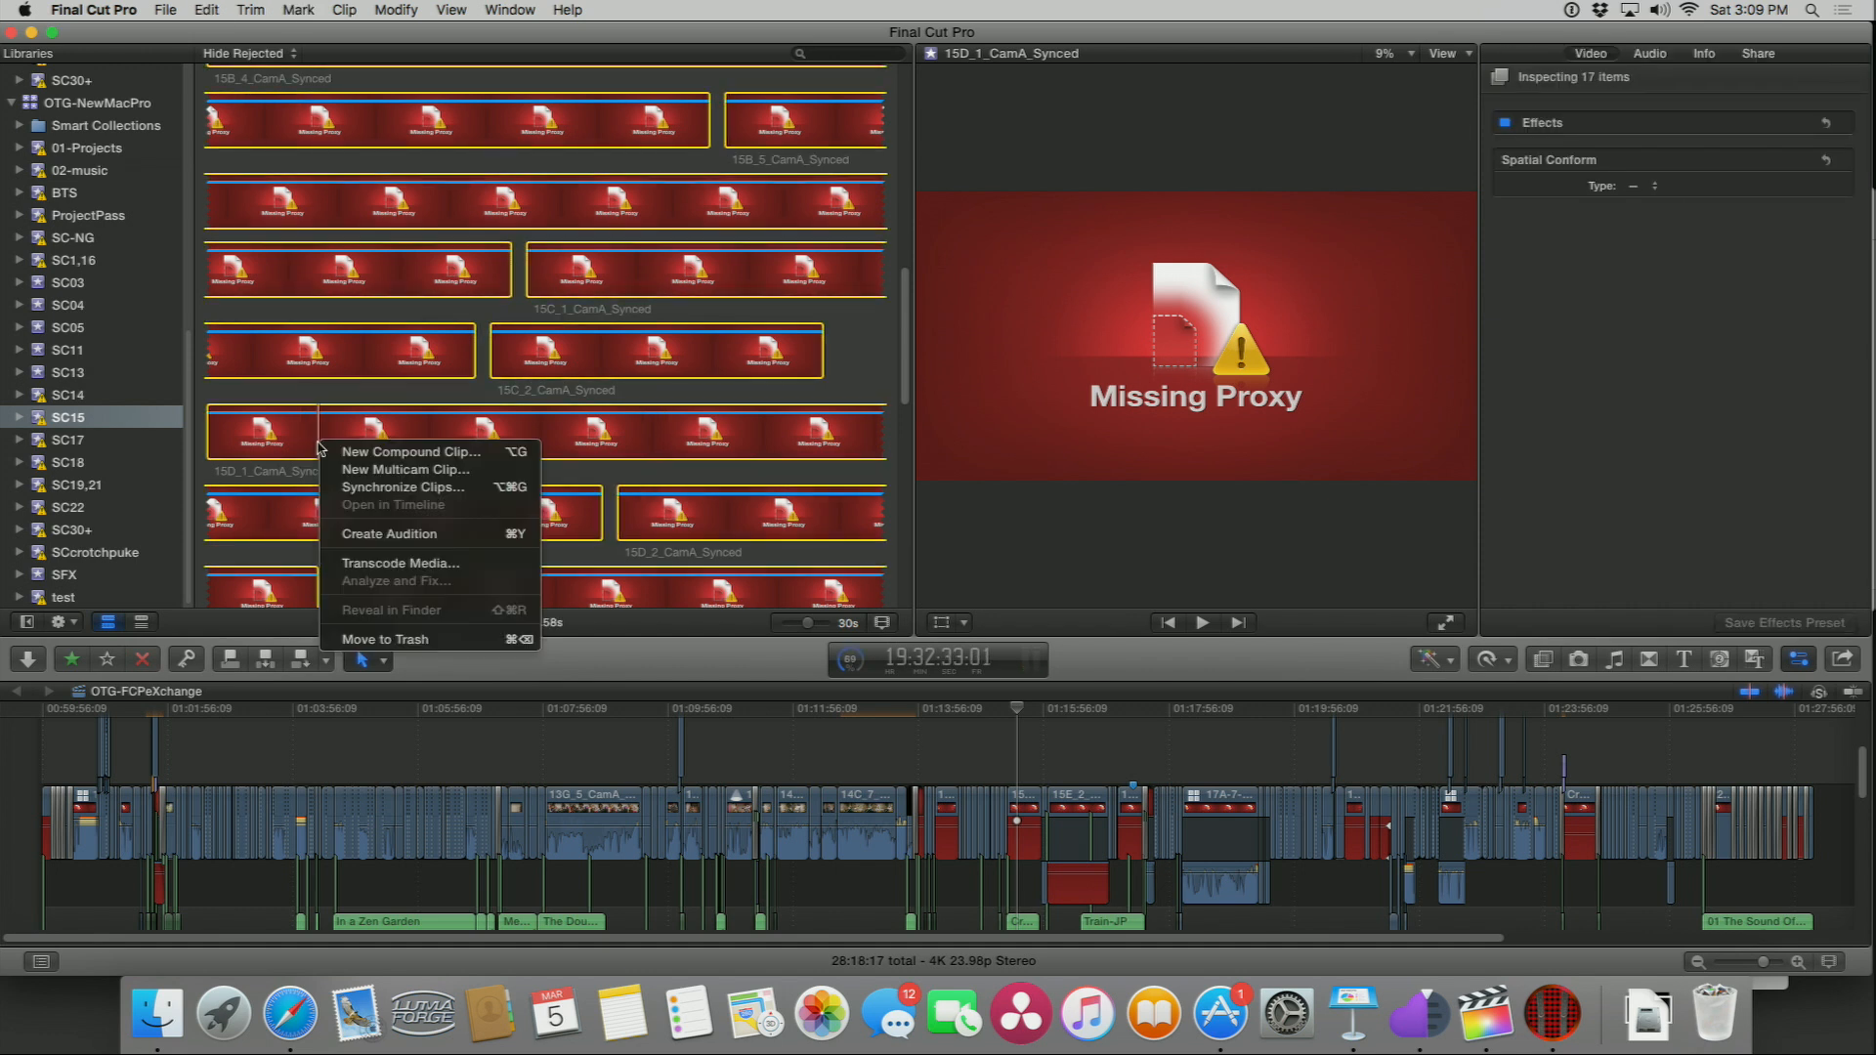
pyautogui.click(347, 565)
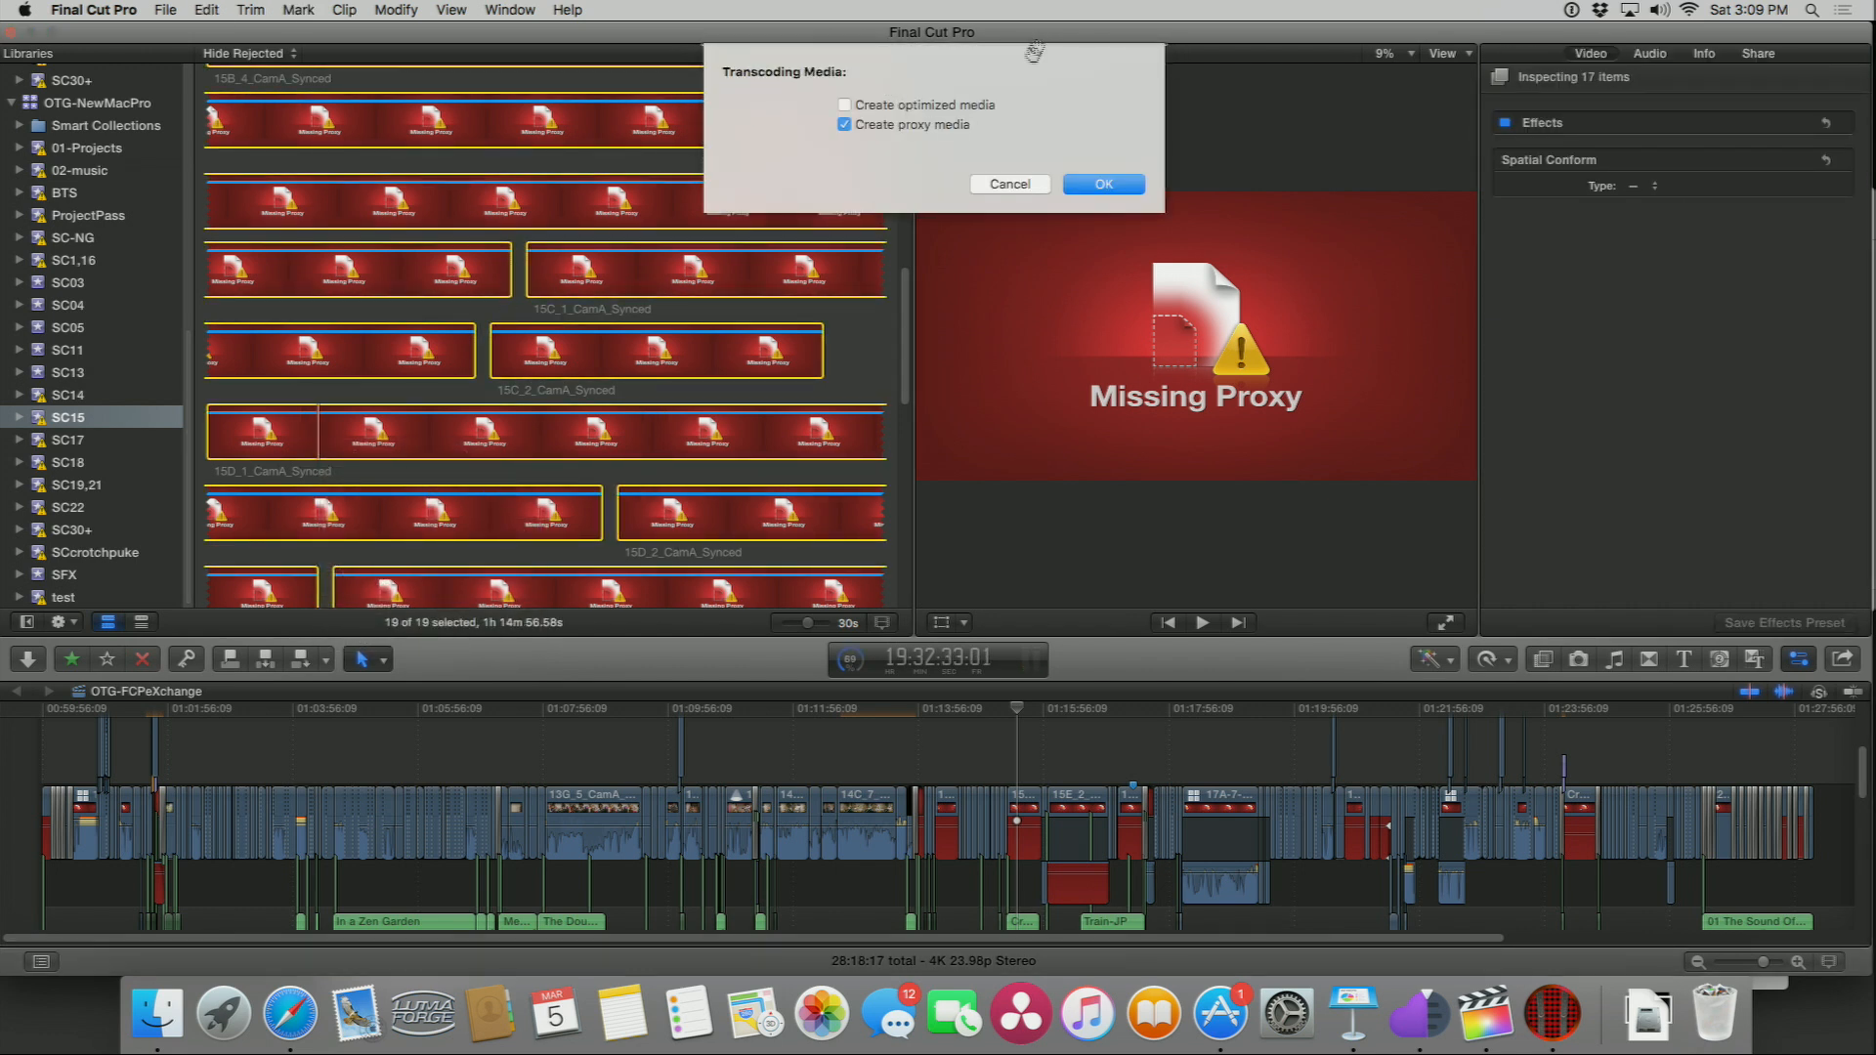
pyautogui.click(1094, 185)
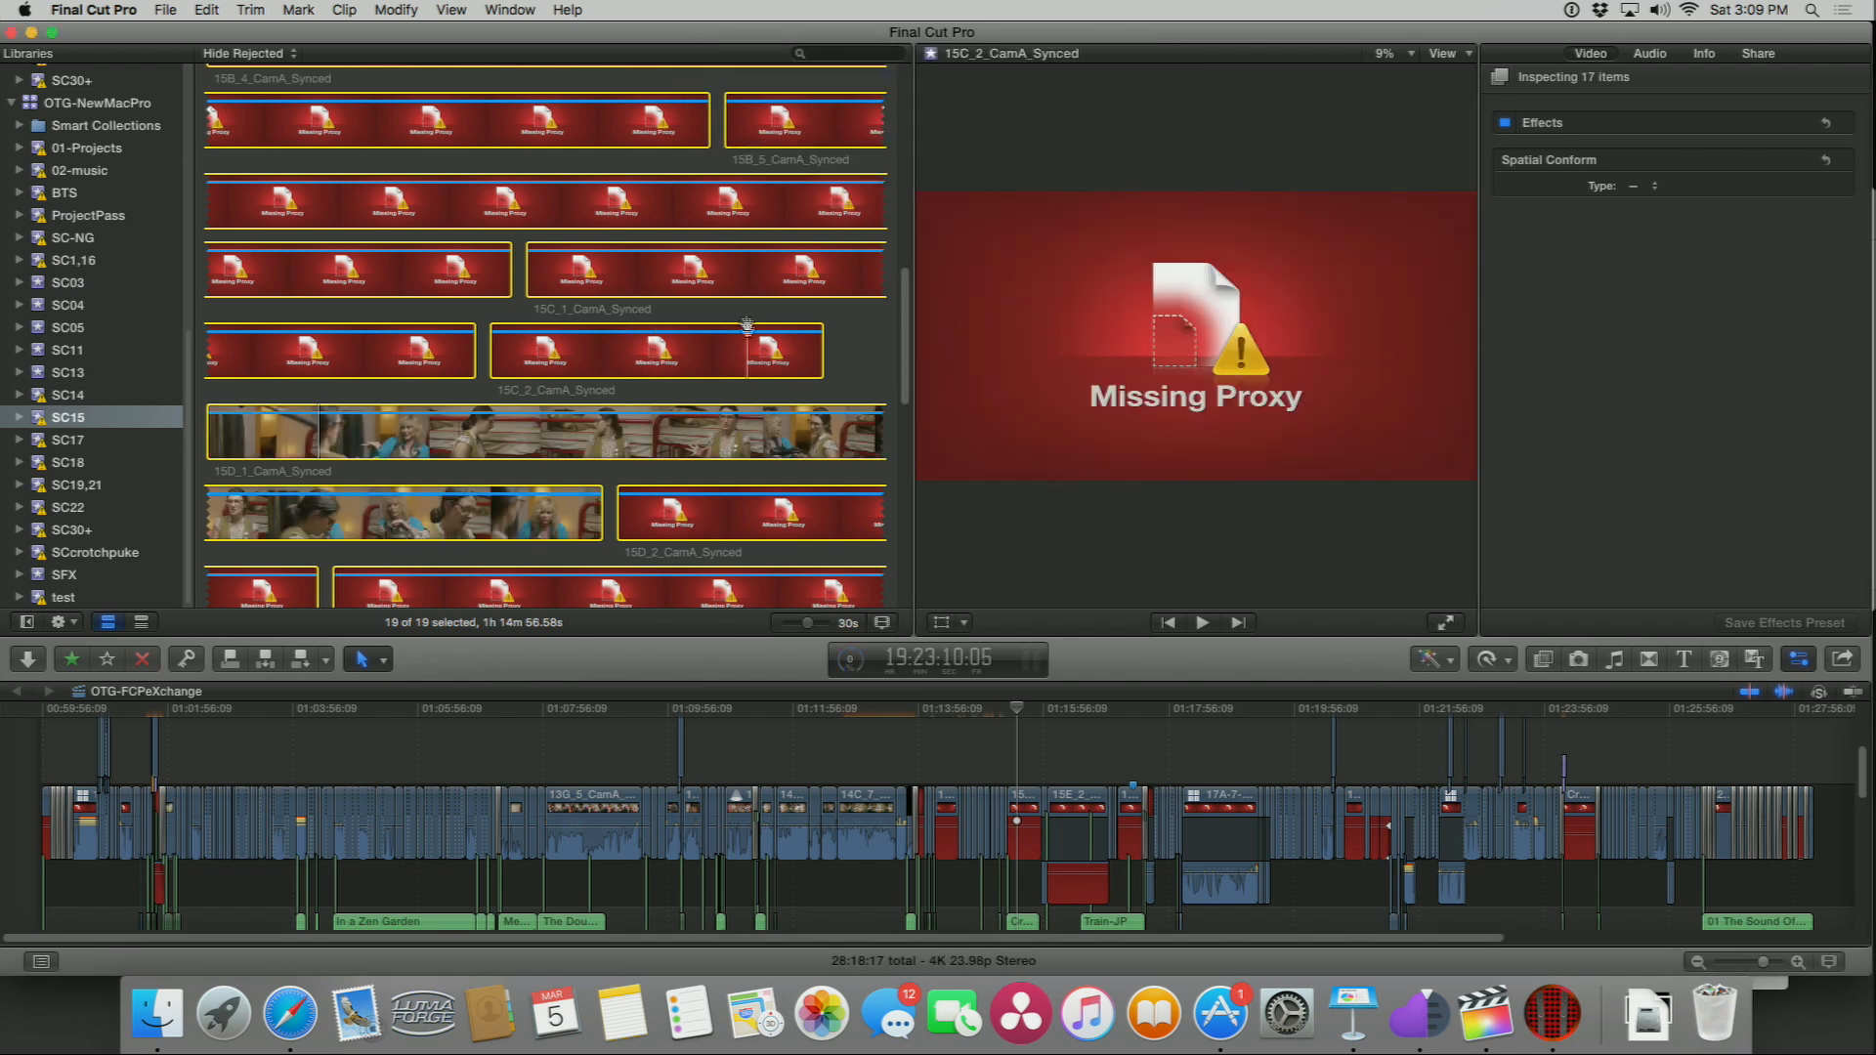
# Step: Scroll through the SC15 clips in the browser to inspect which ones have proxy media
pyautogui.scroll(8, 860, 376)
pyautogui.scroll(3, 858, 363)
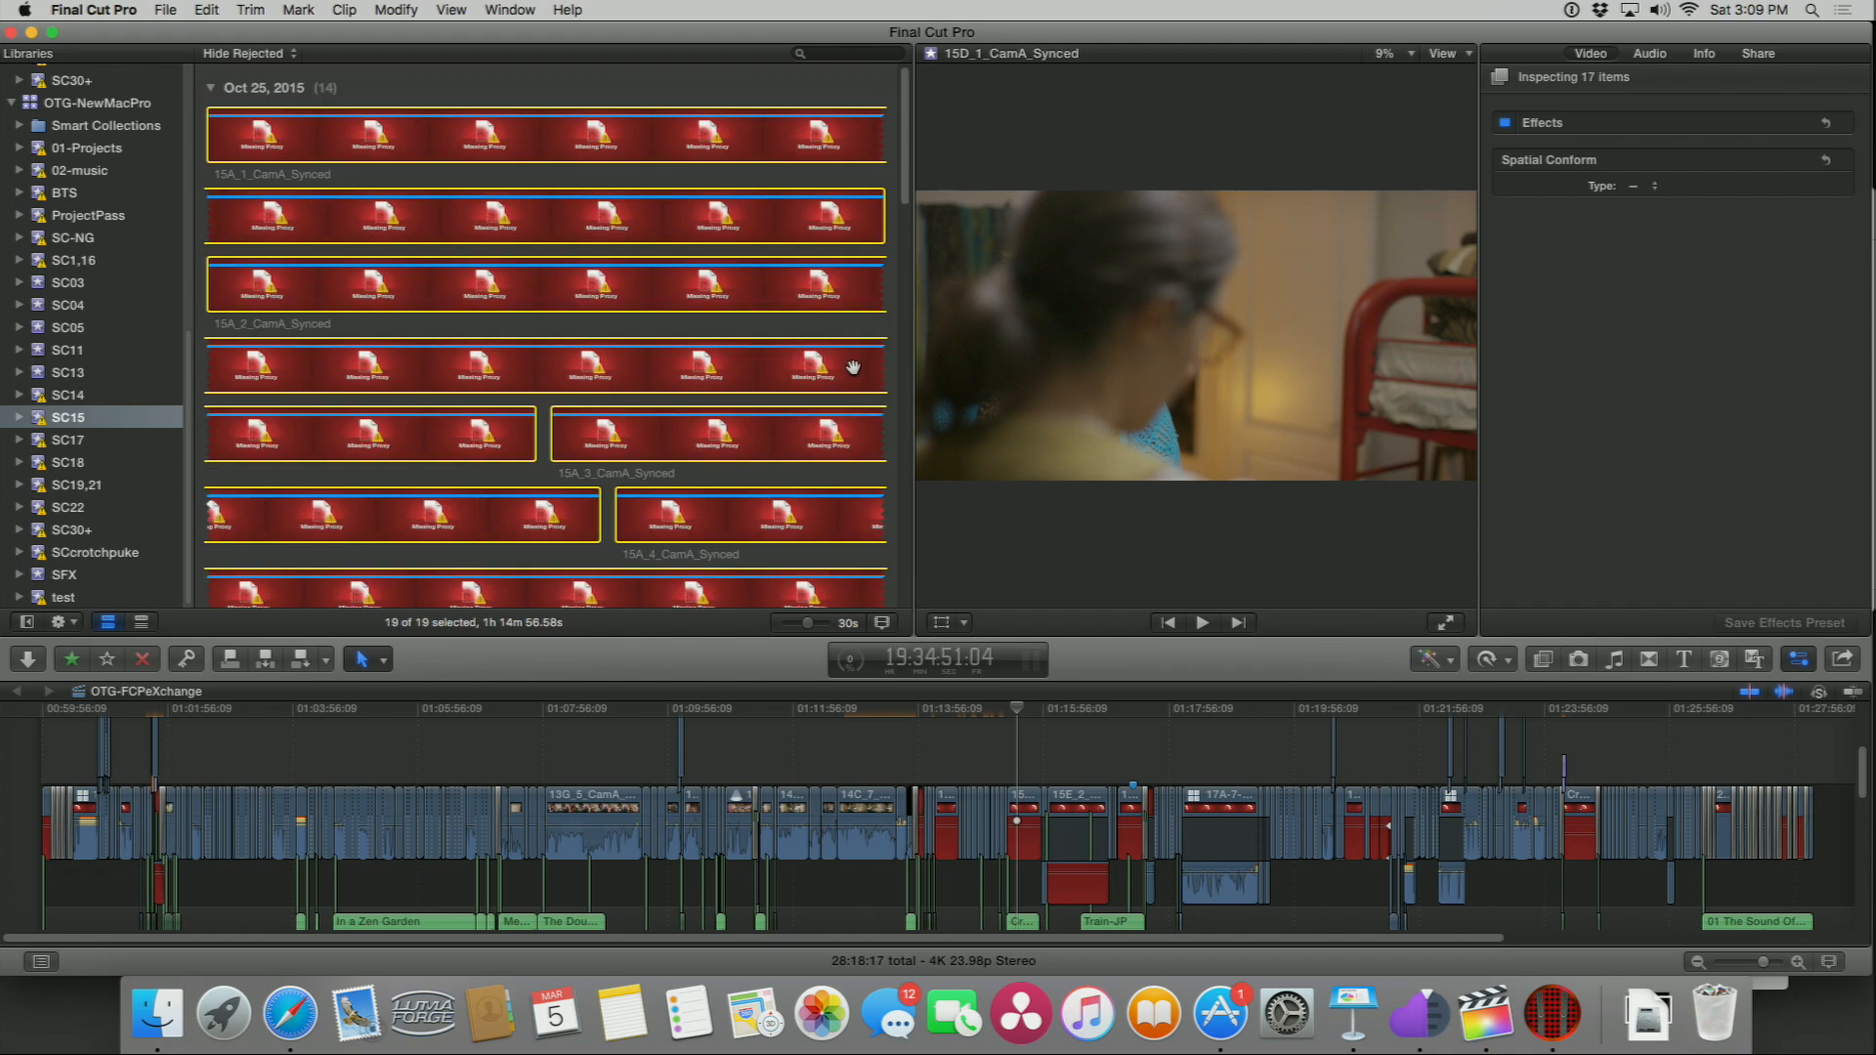
pyautogui.scroll(-15, 850, 376)
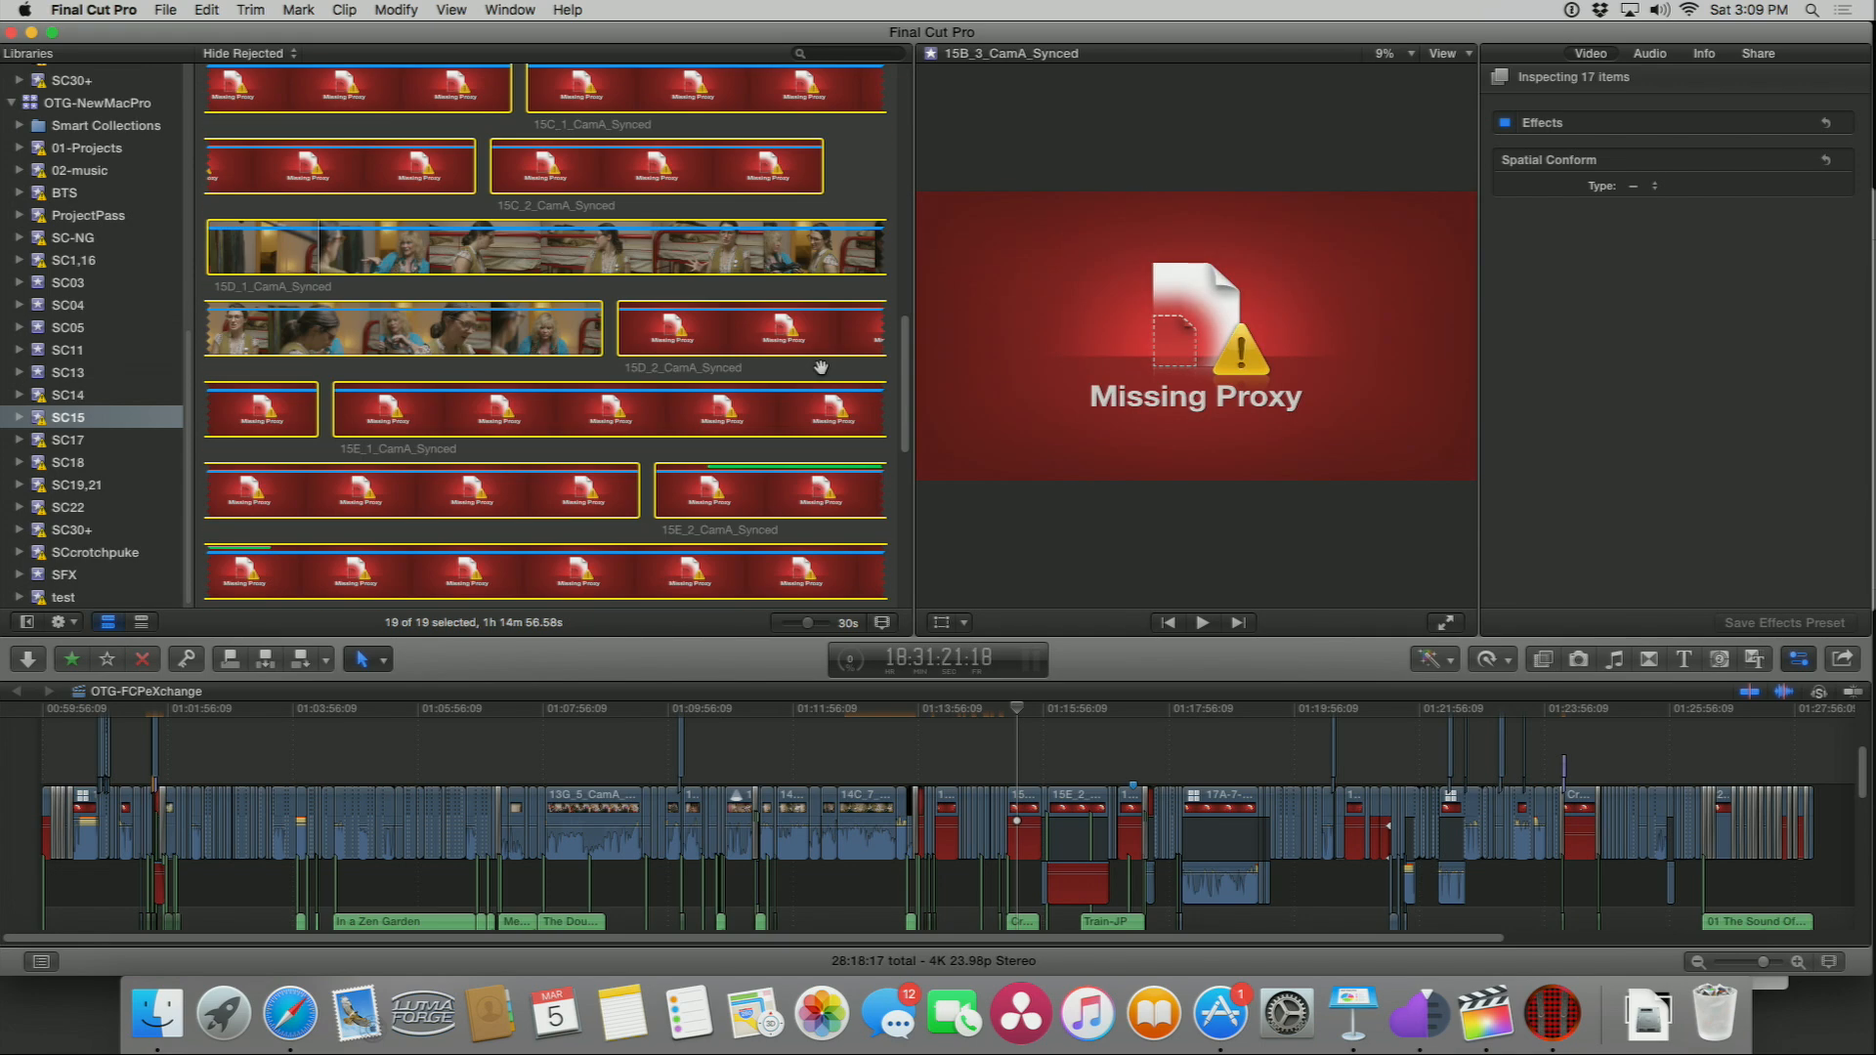
pyautogui.scroll(-5, 823, 371)
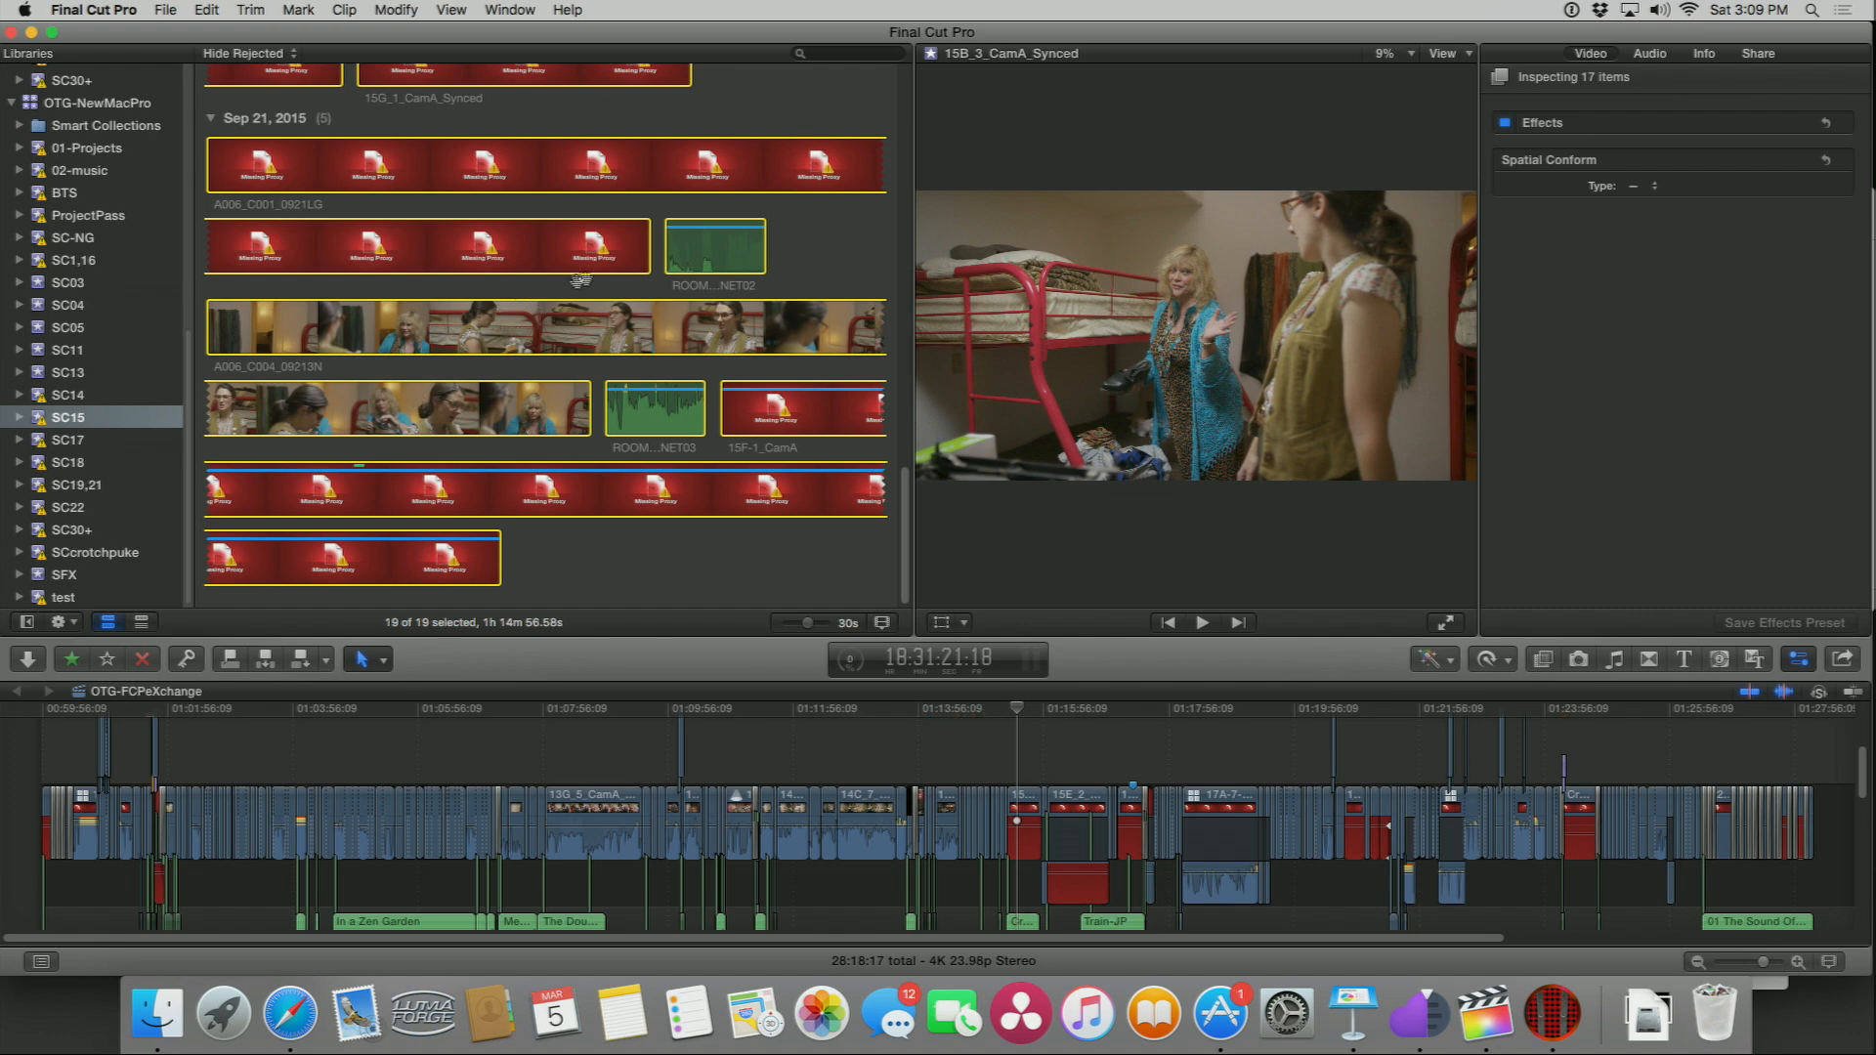
pyautogui.scroll(3, 767, 140)
pyautogui.scroll(10, 767, 140)
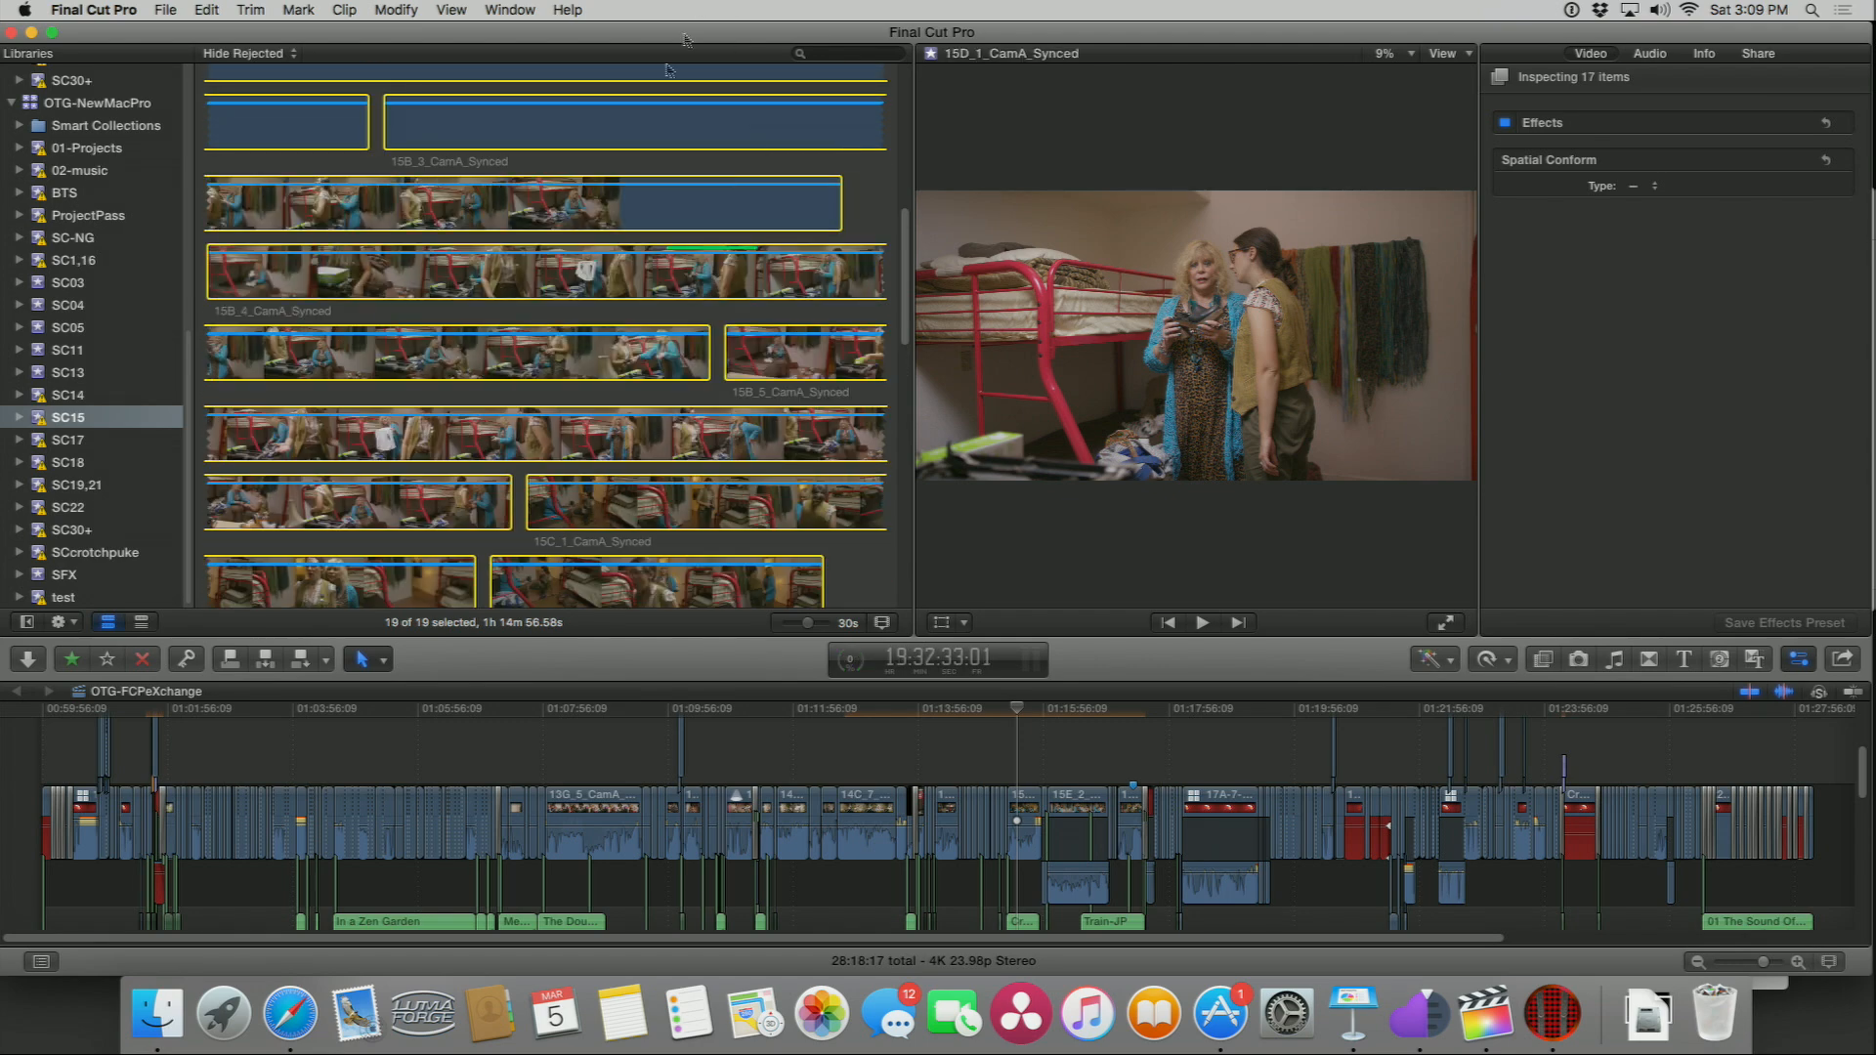
# Step: Move the playhead onto a multicam clip in the timeline and show the angle viewer
pyautogui.click(1019, 730)
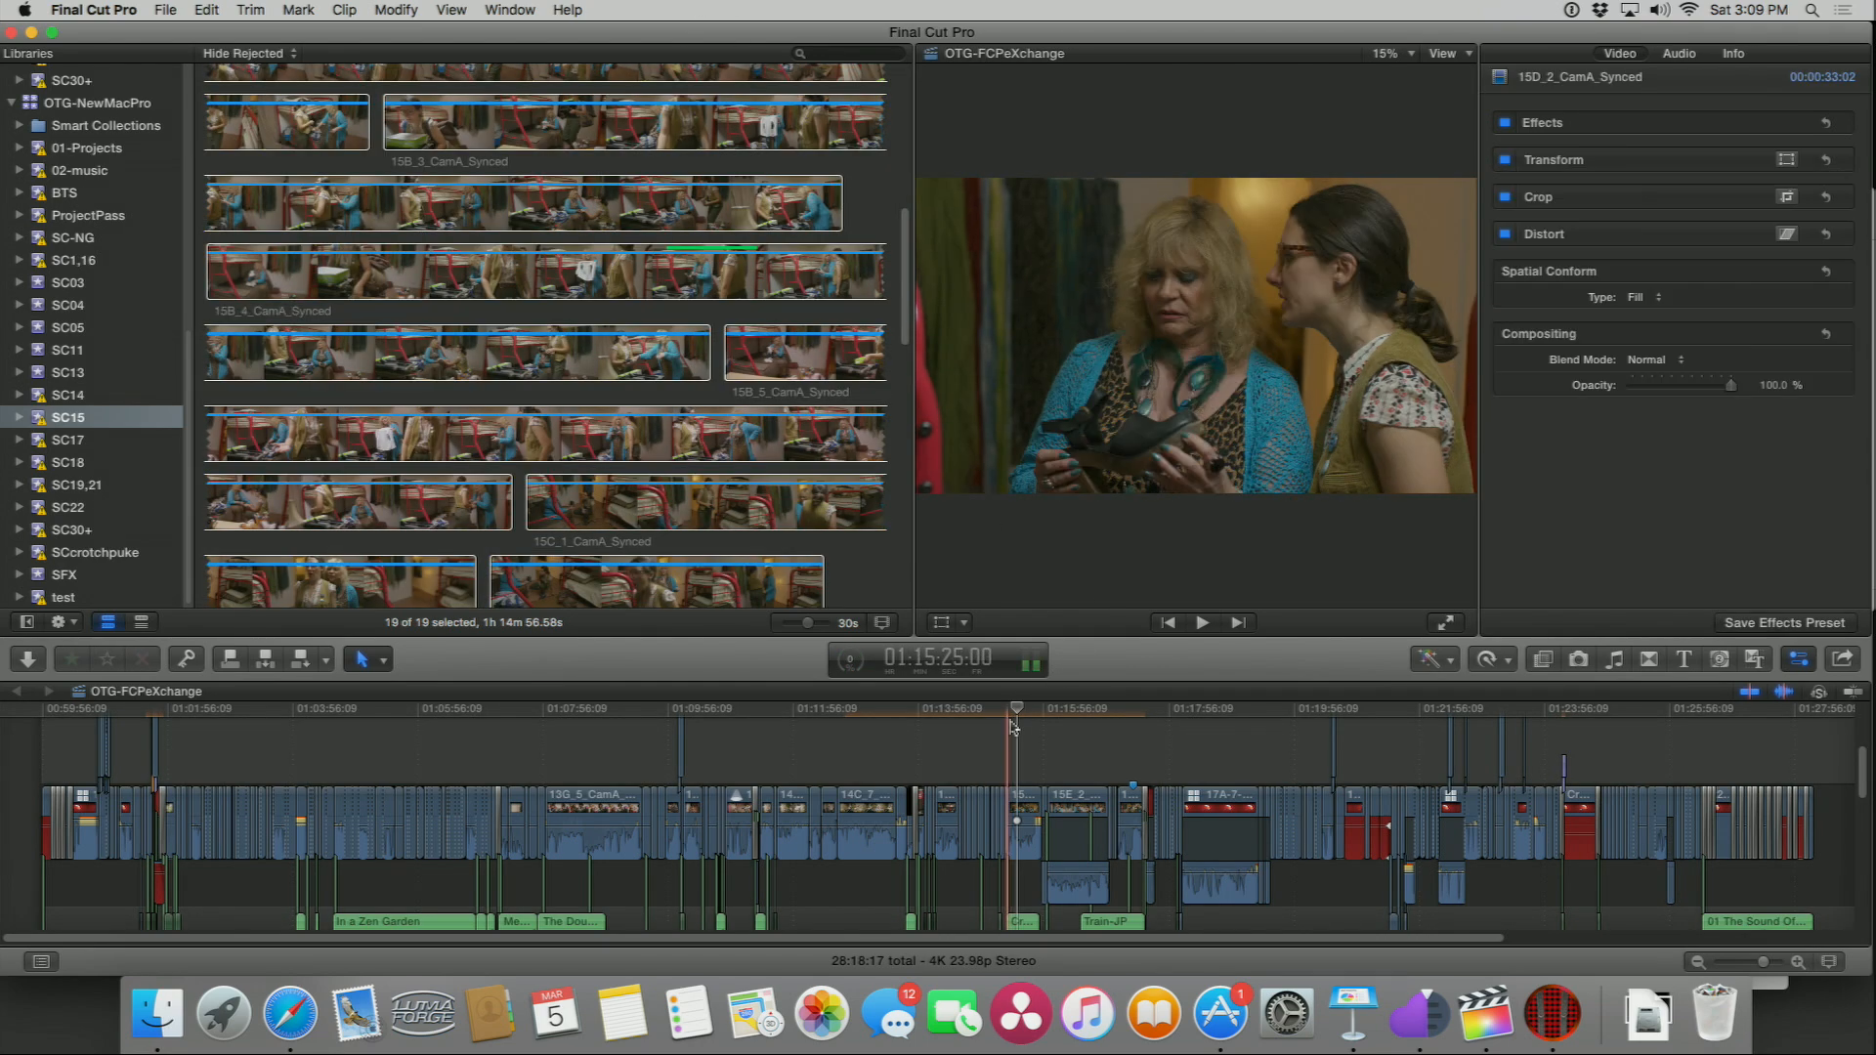
pyautogui.click(1352, 723)
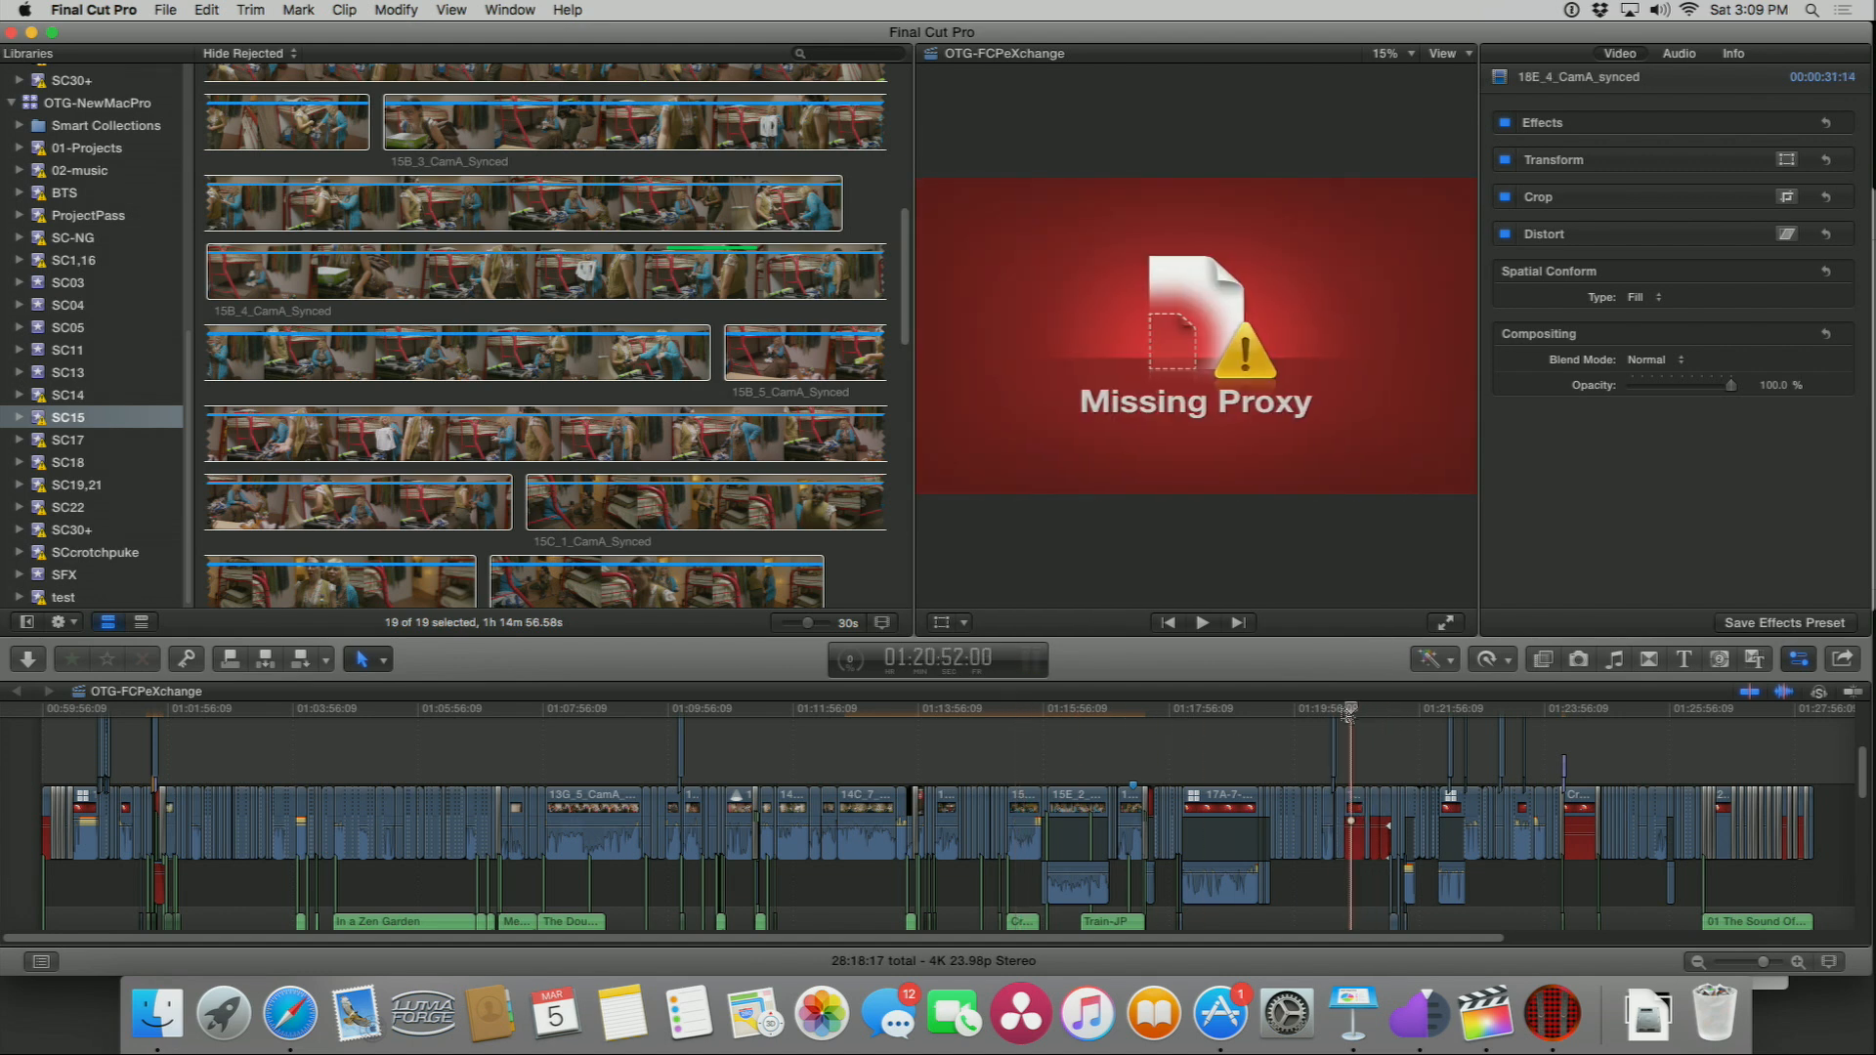
pyautogui.press('super+shift+7')
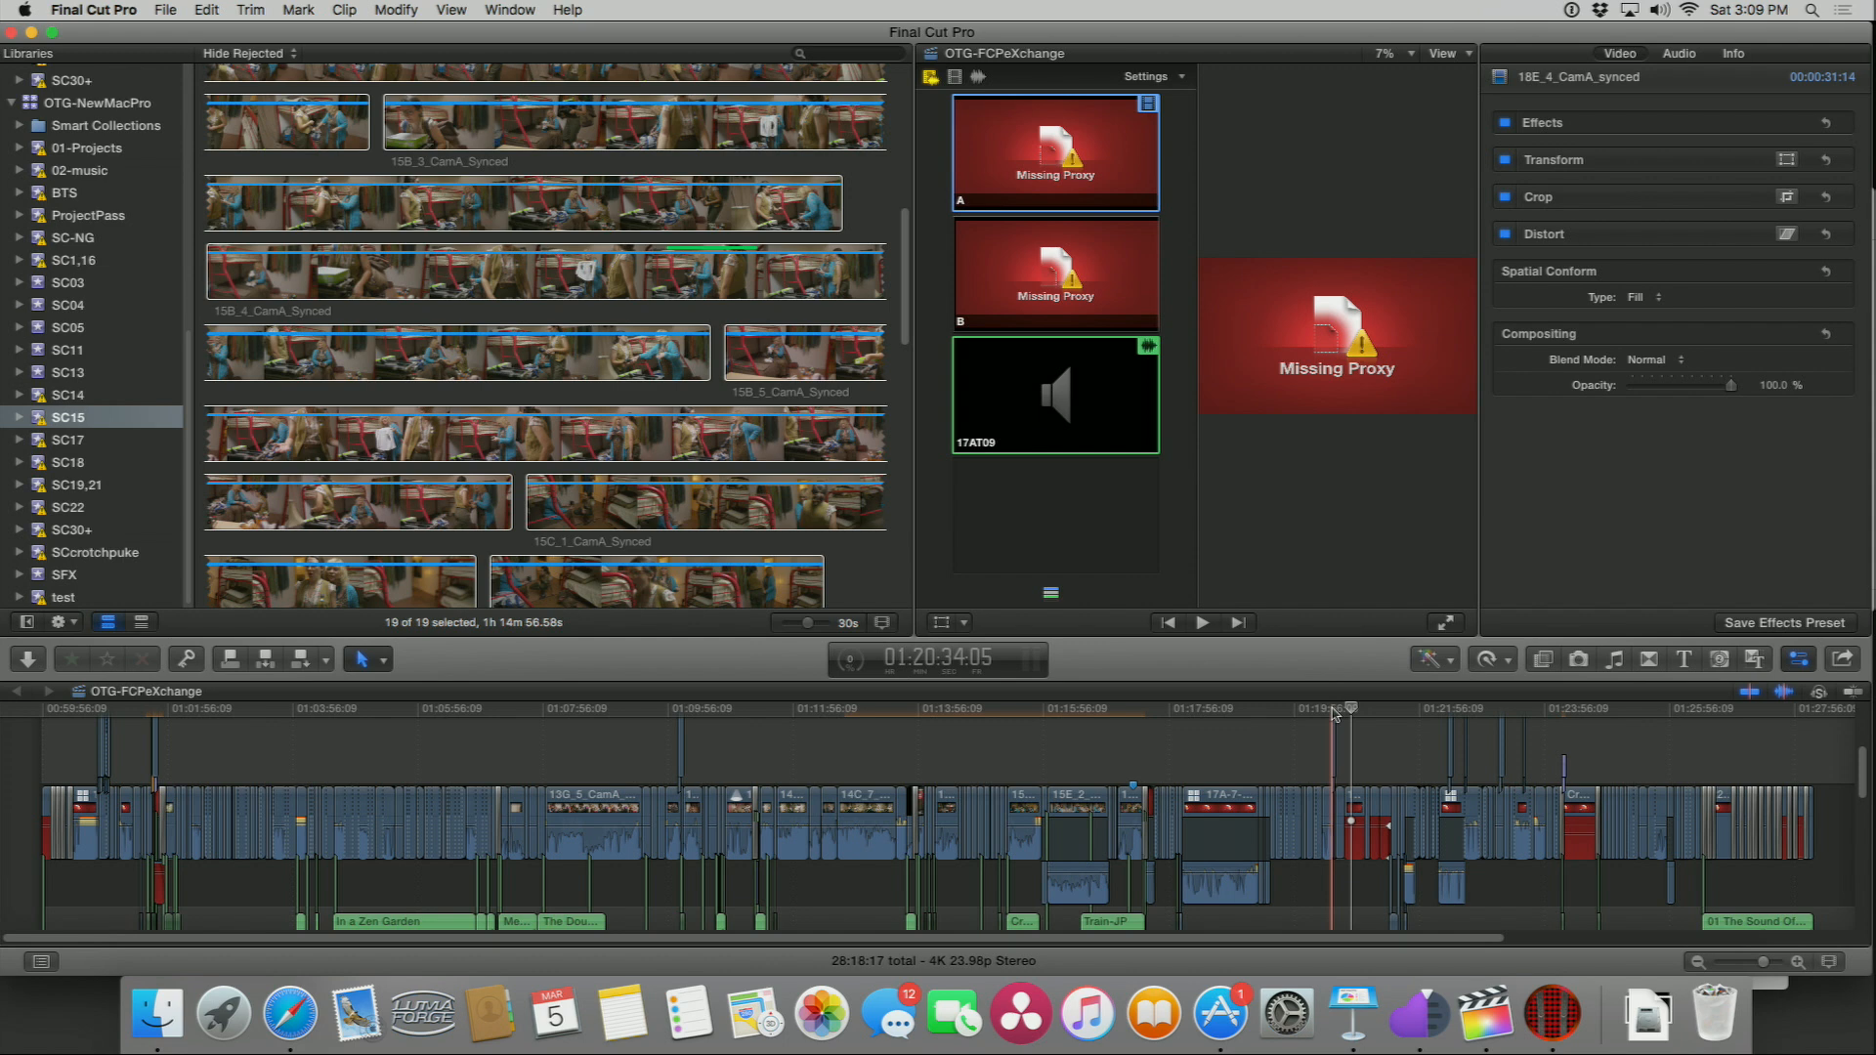
# Step: Select the events SC17 through SC30+, select all their clips, and transcode them to create proxy media
pyautogui.click(57, 447)
pyautogui.keyDown('shift'); pyautogui.click(68, 528); pyautogui.keyUp('shift')
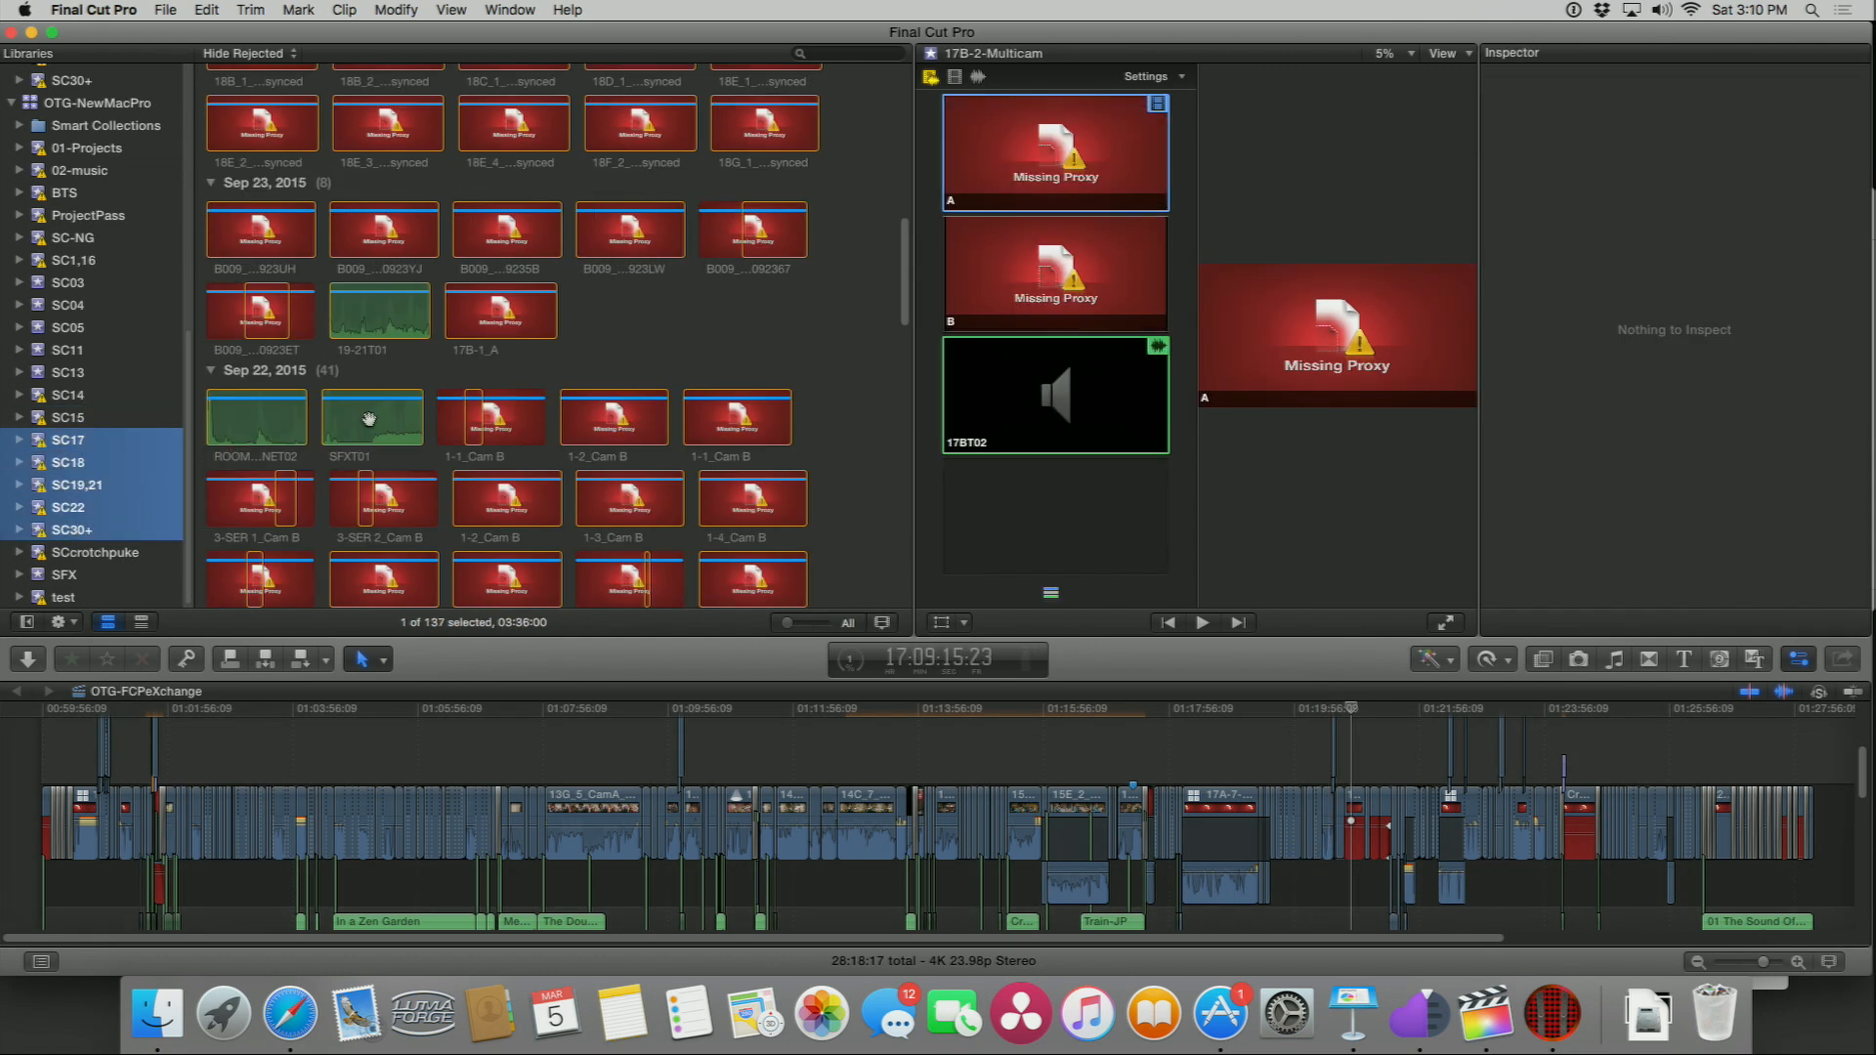
pyautogui.moveTo(481, 420); pyautogui.dragTo(515, 430)
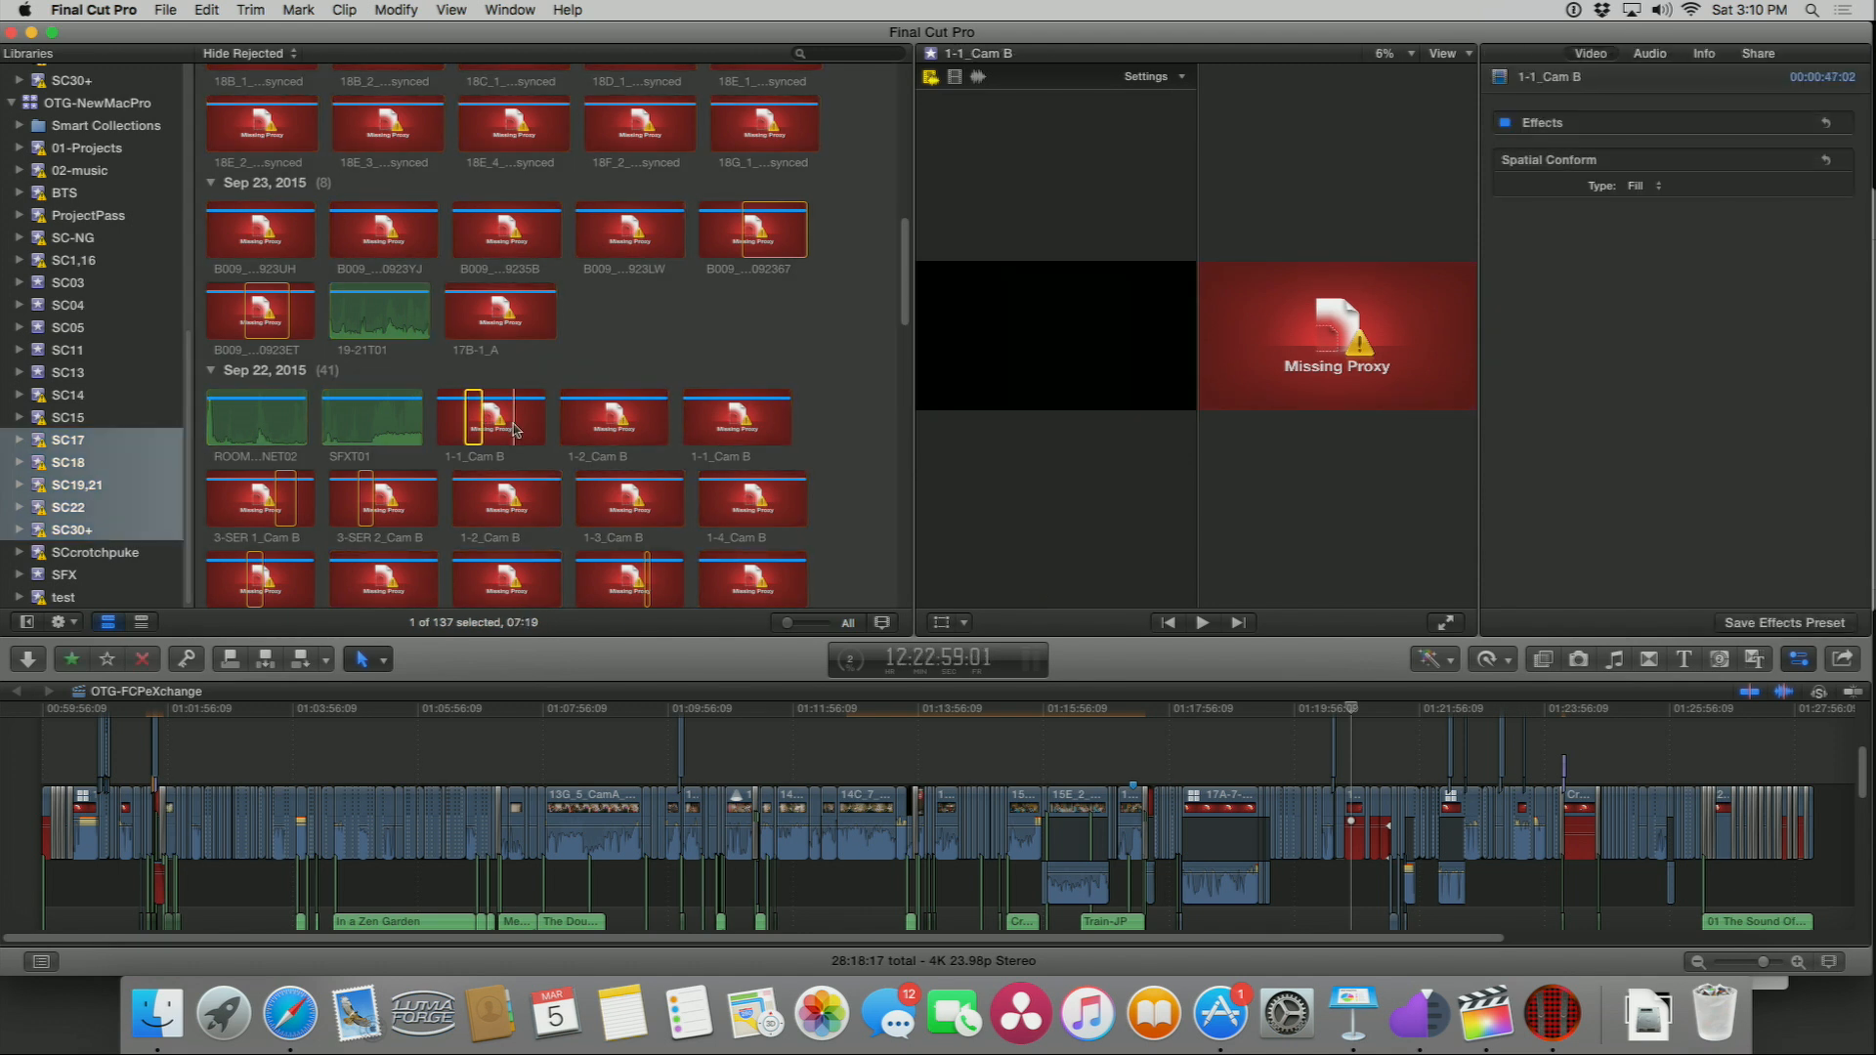
pyautogui.press('super+a')
pyautogui.rightClick(513, 430)
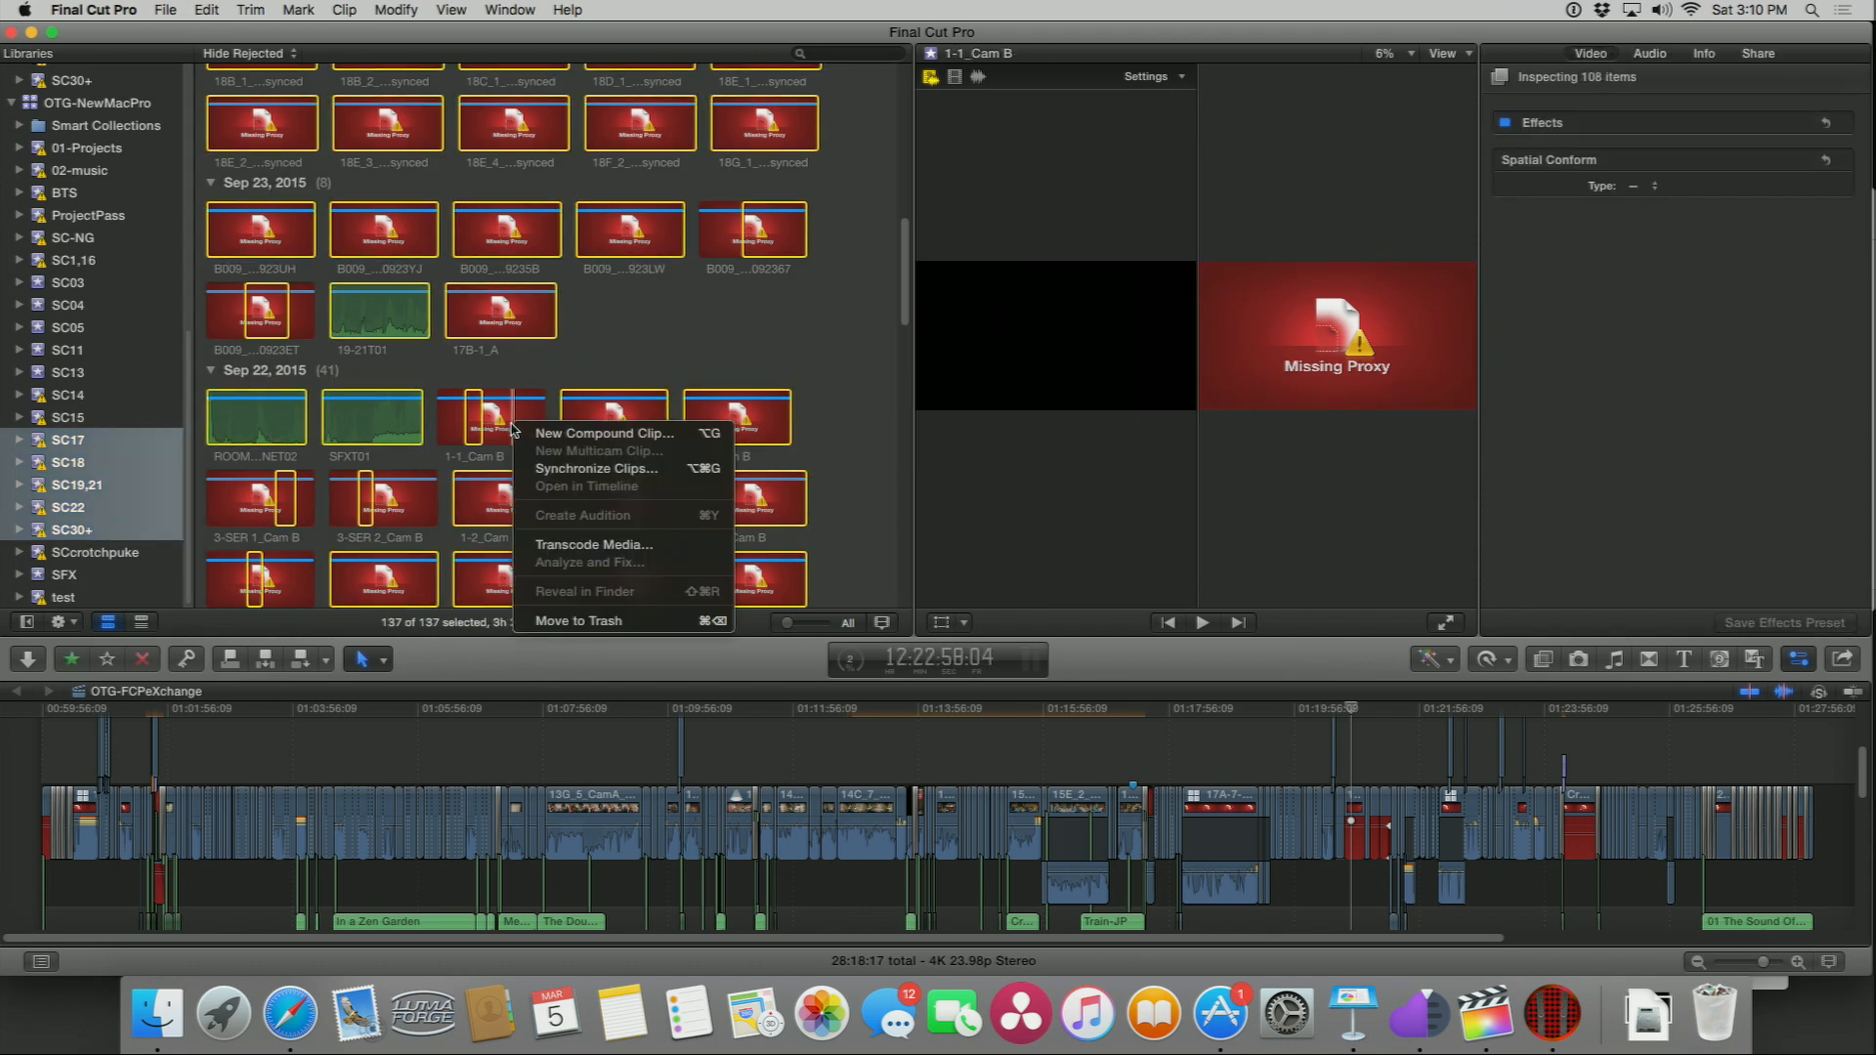
pyautogui.click(561, 544)
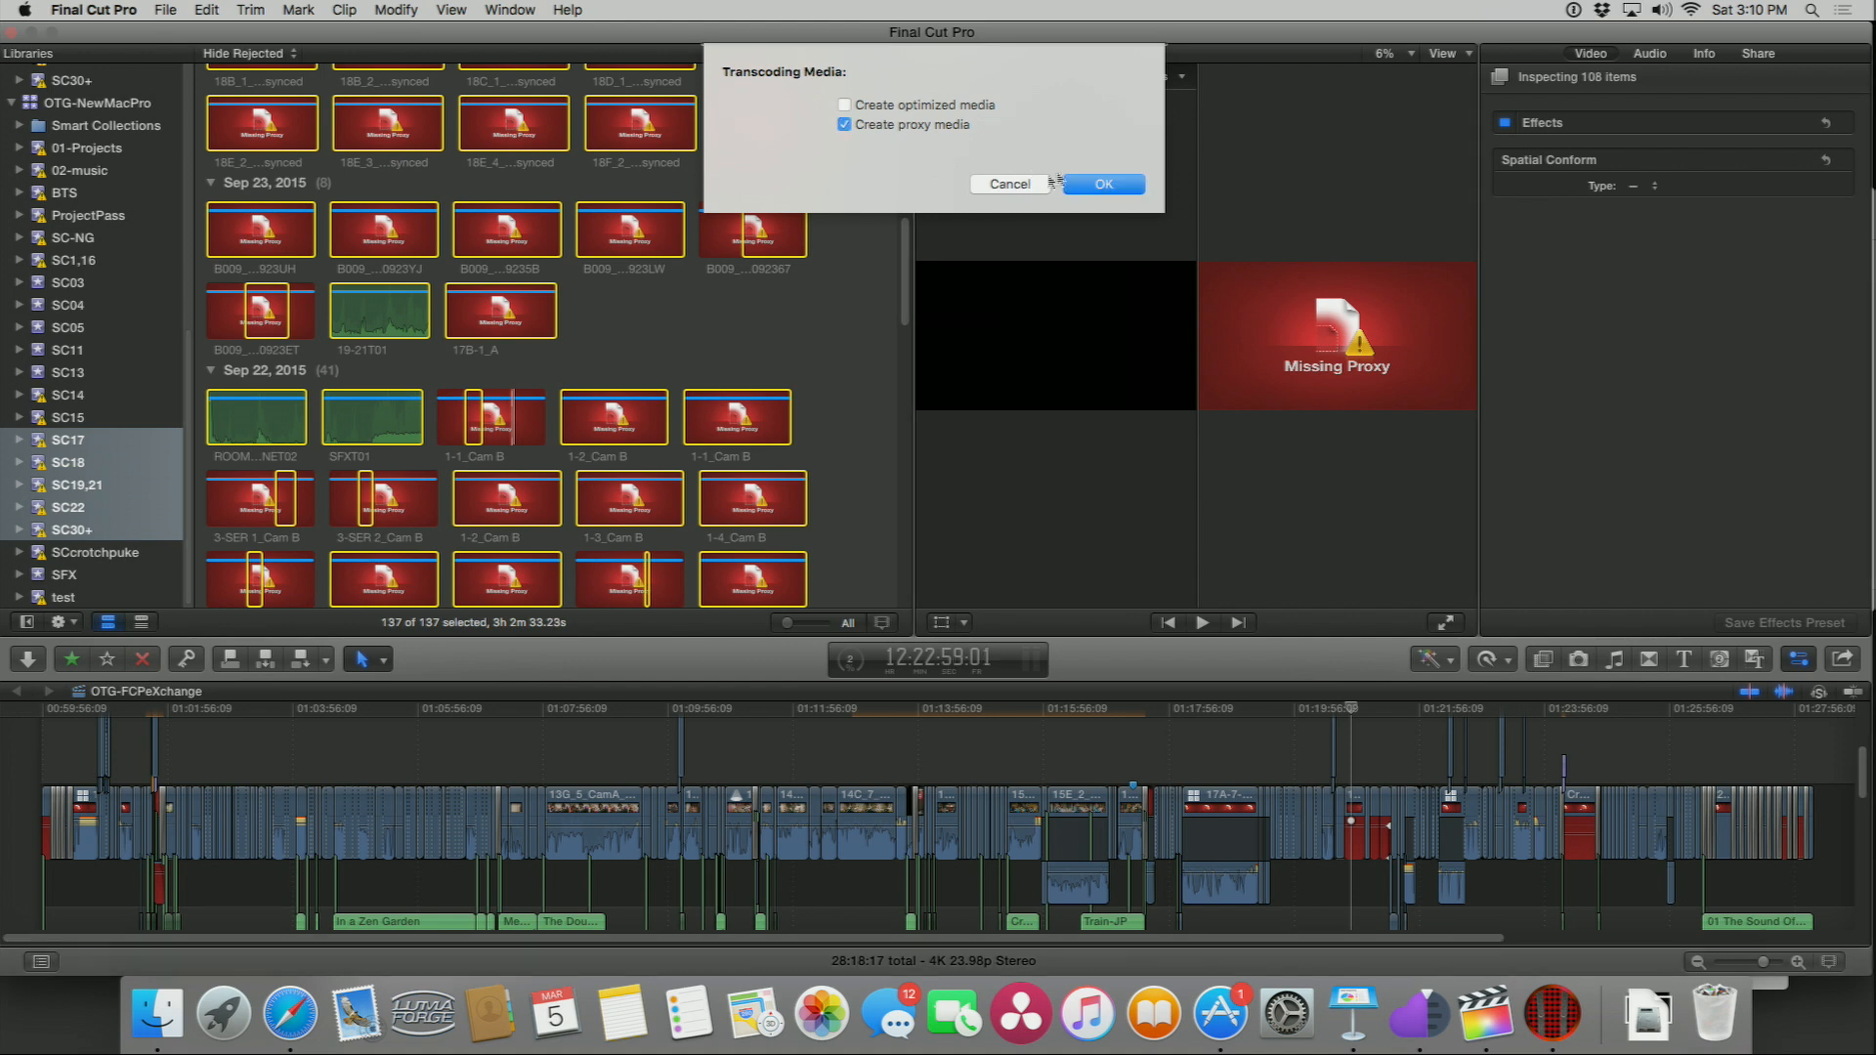
pyautogui.click(1095, 190)
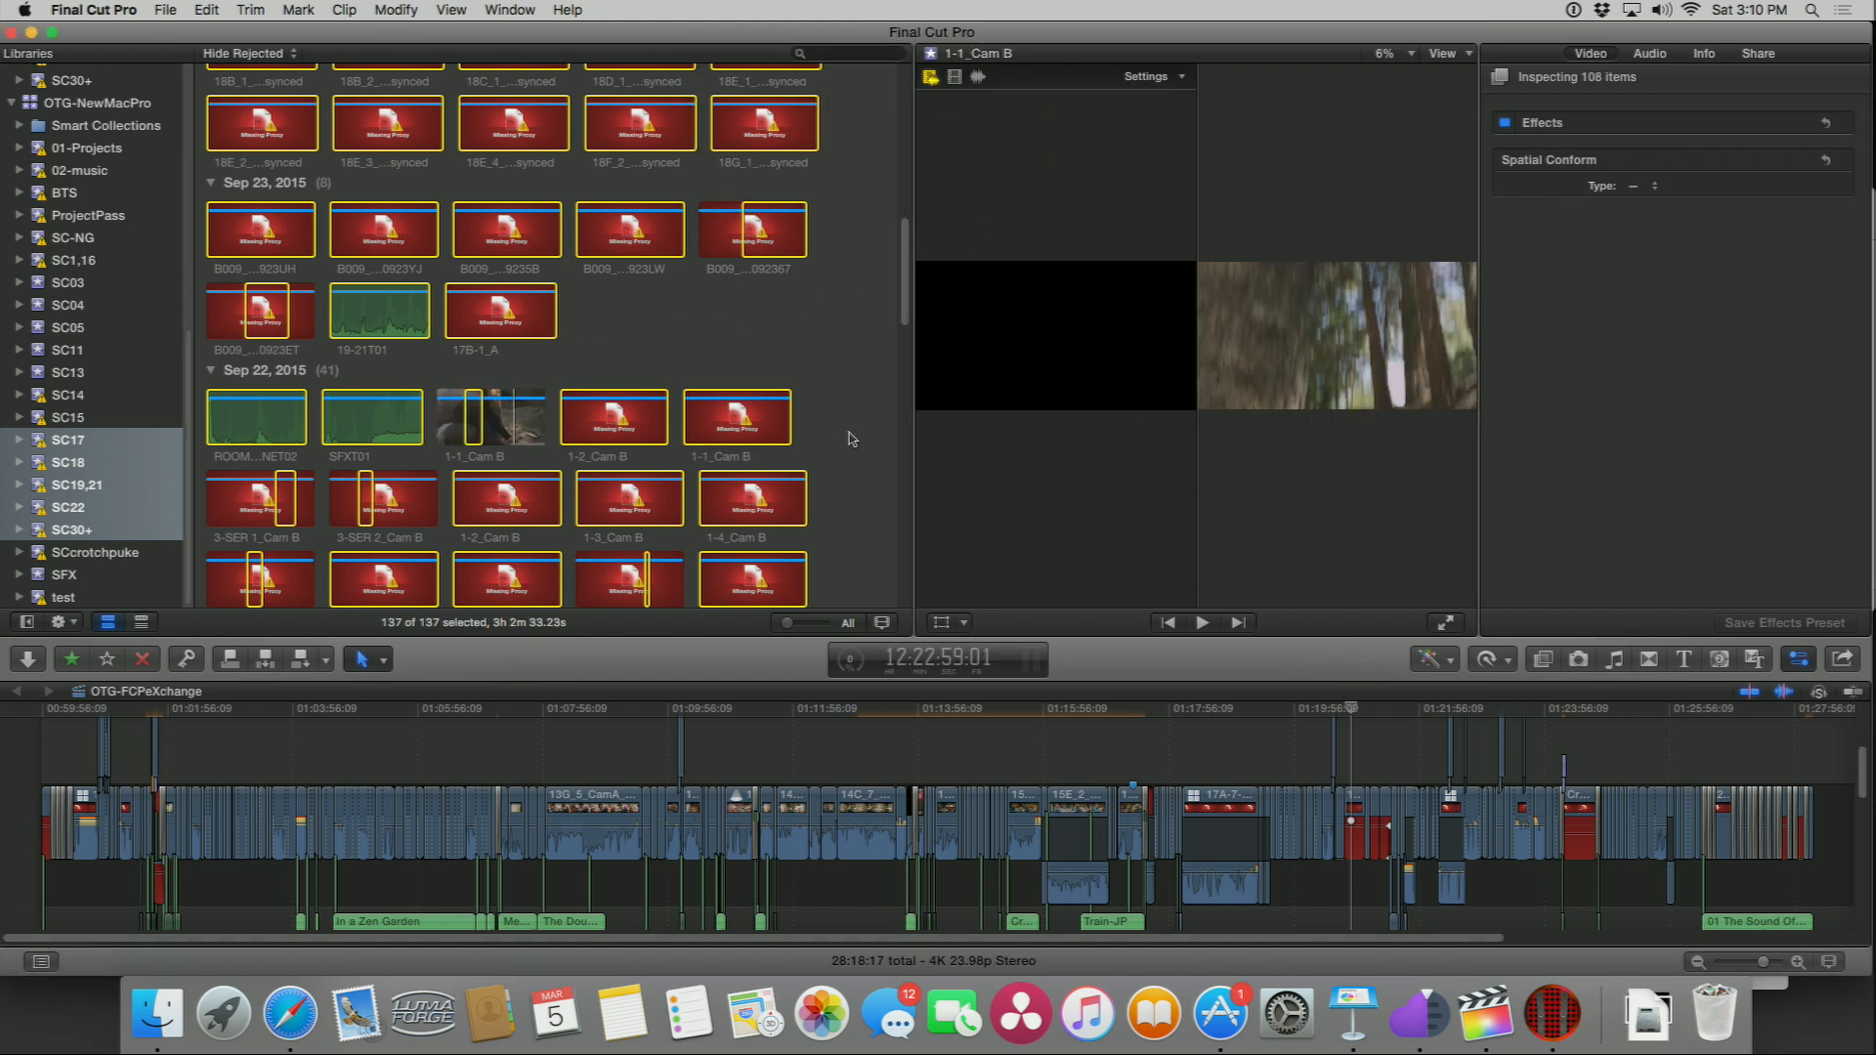
# Step: Move the playhead across timeline clips and scroll through the selected events' clips to check their proxy status
pyautogui.click(1353, 708)
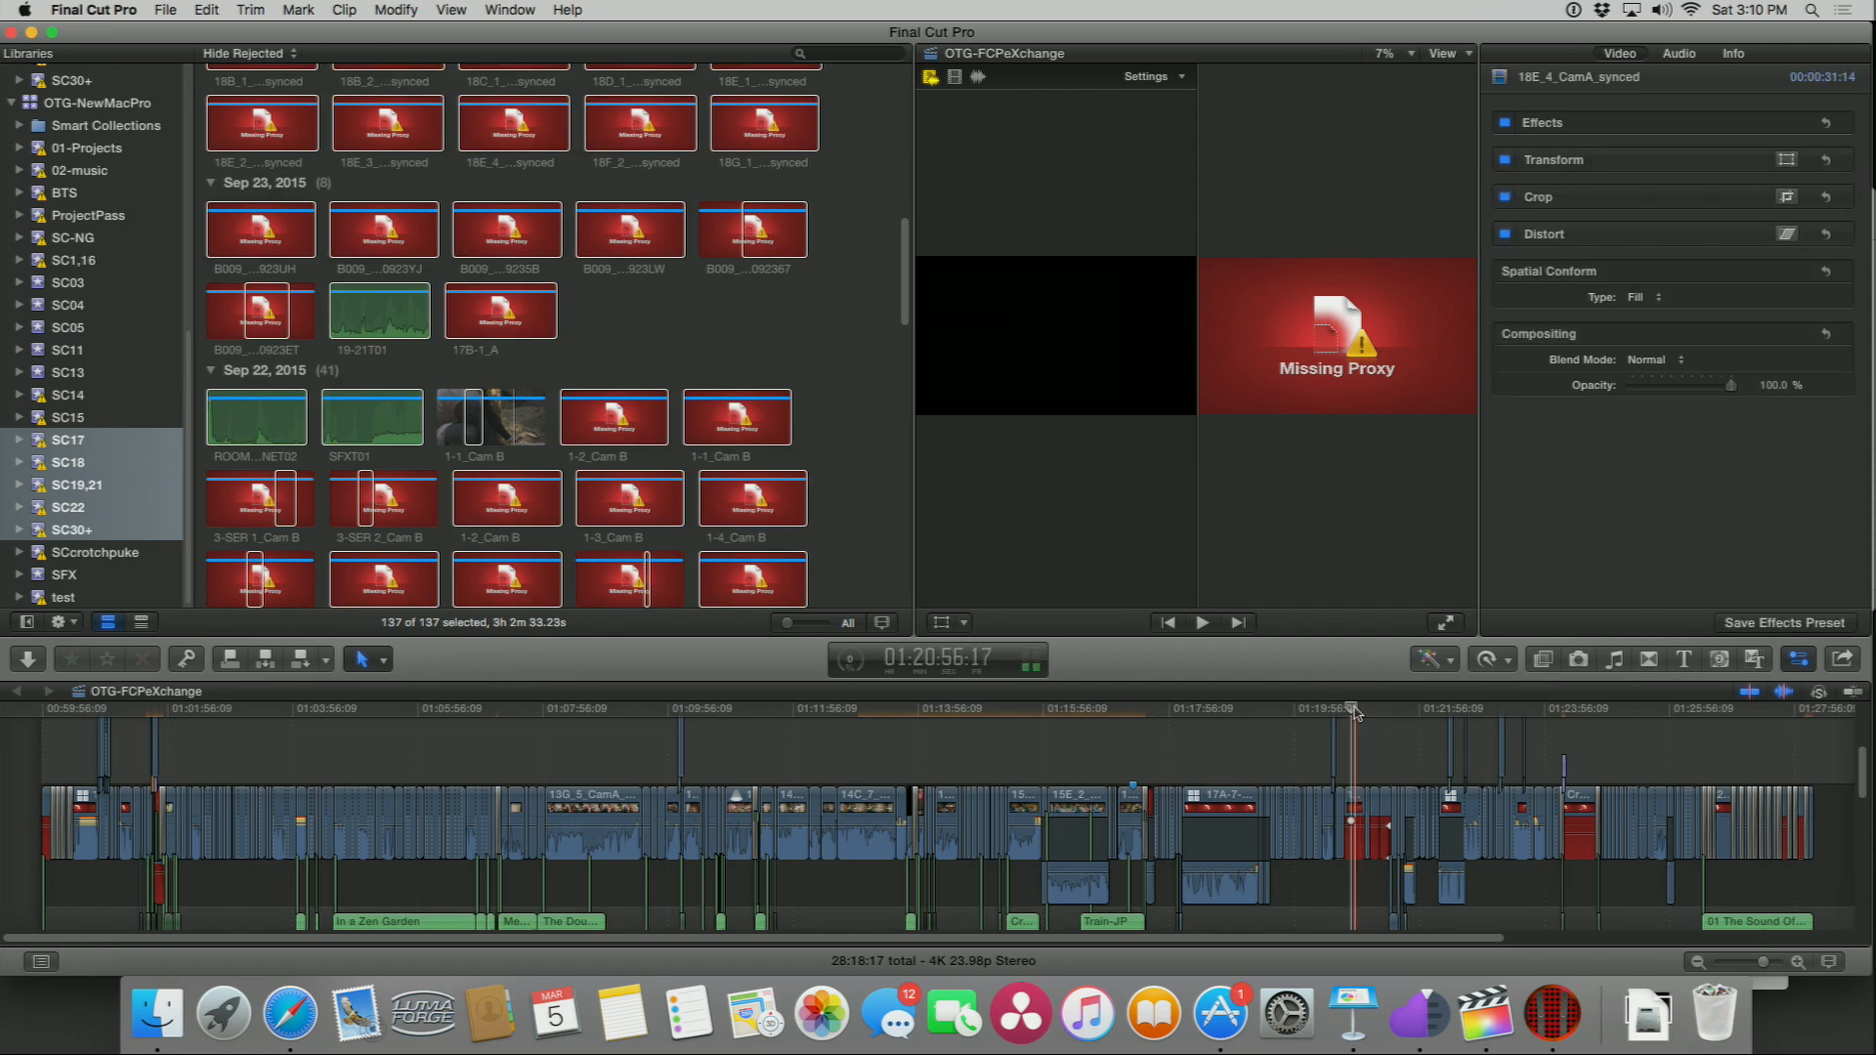
pyautogui.click(1386, 710)
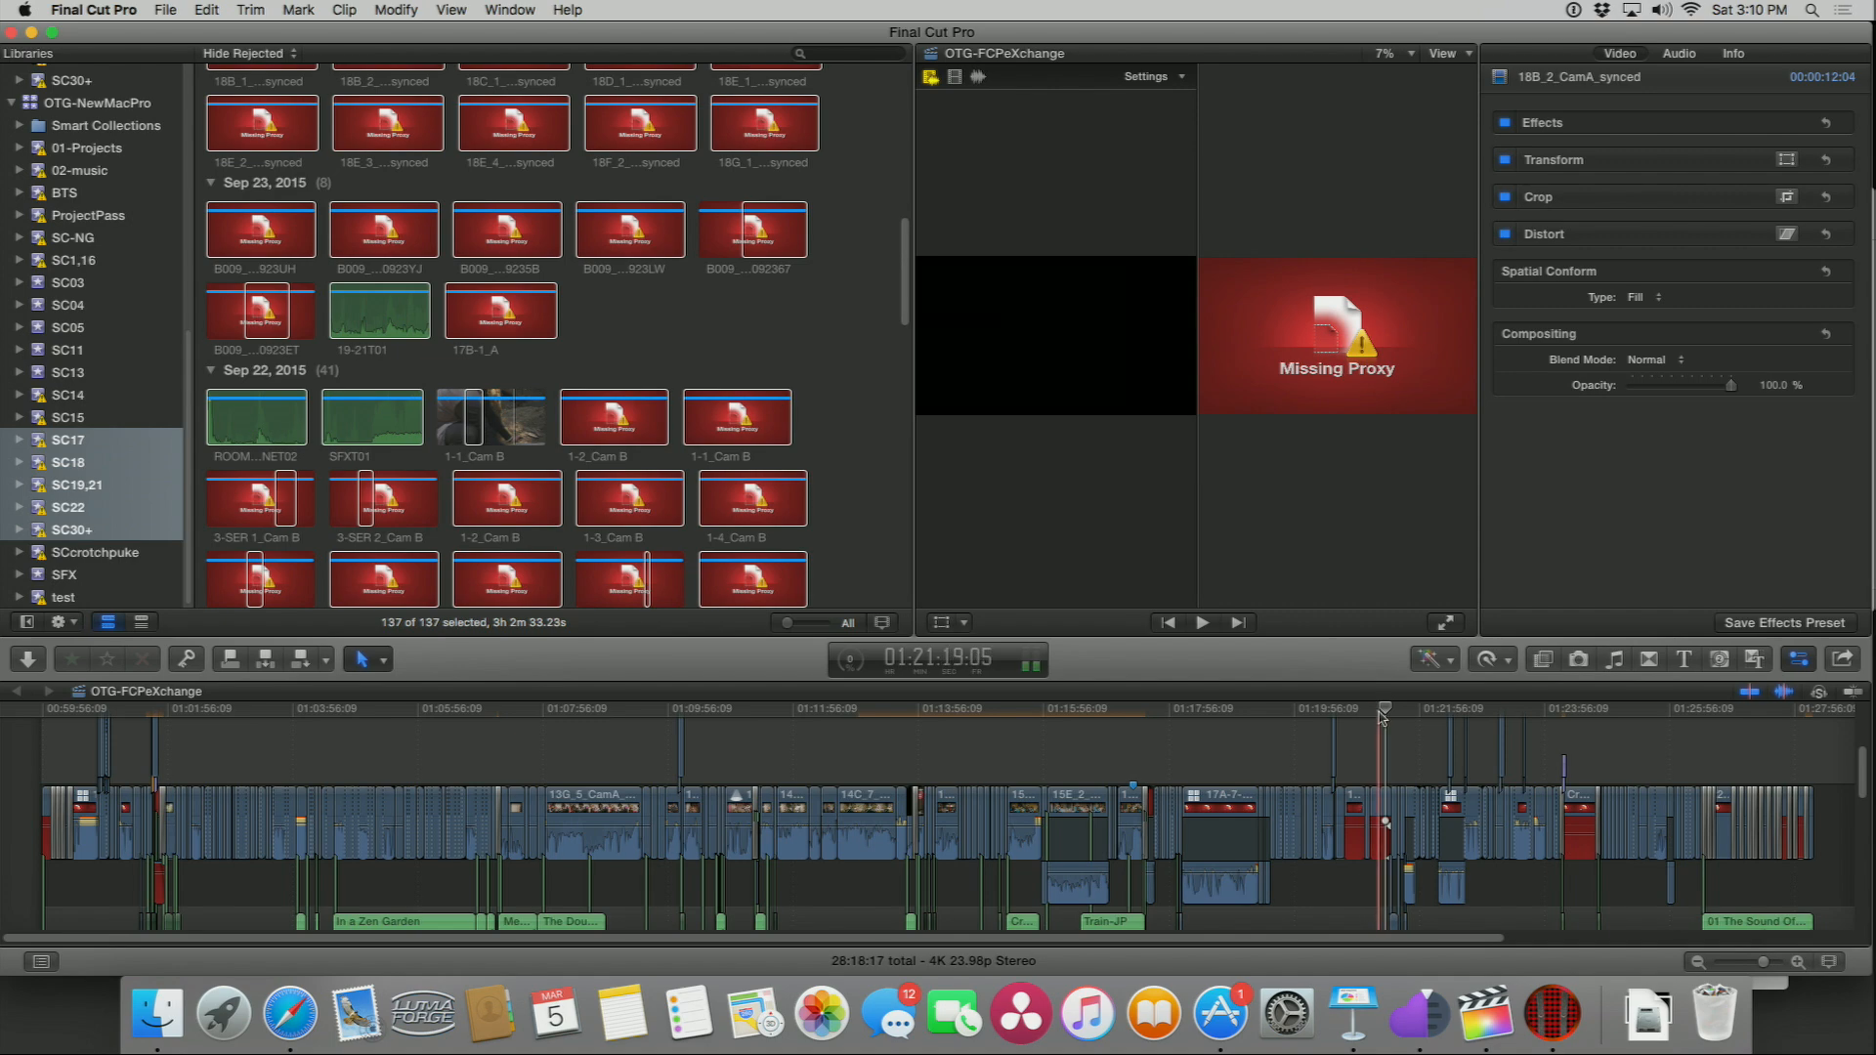
pyautogui.click(1379, 711)
pyautogui.scroll(-15, 801, 300)
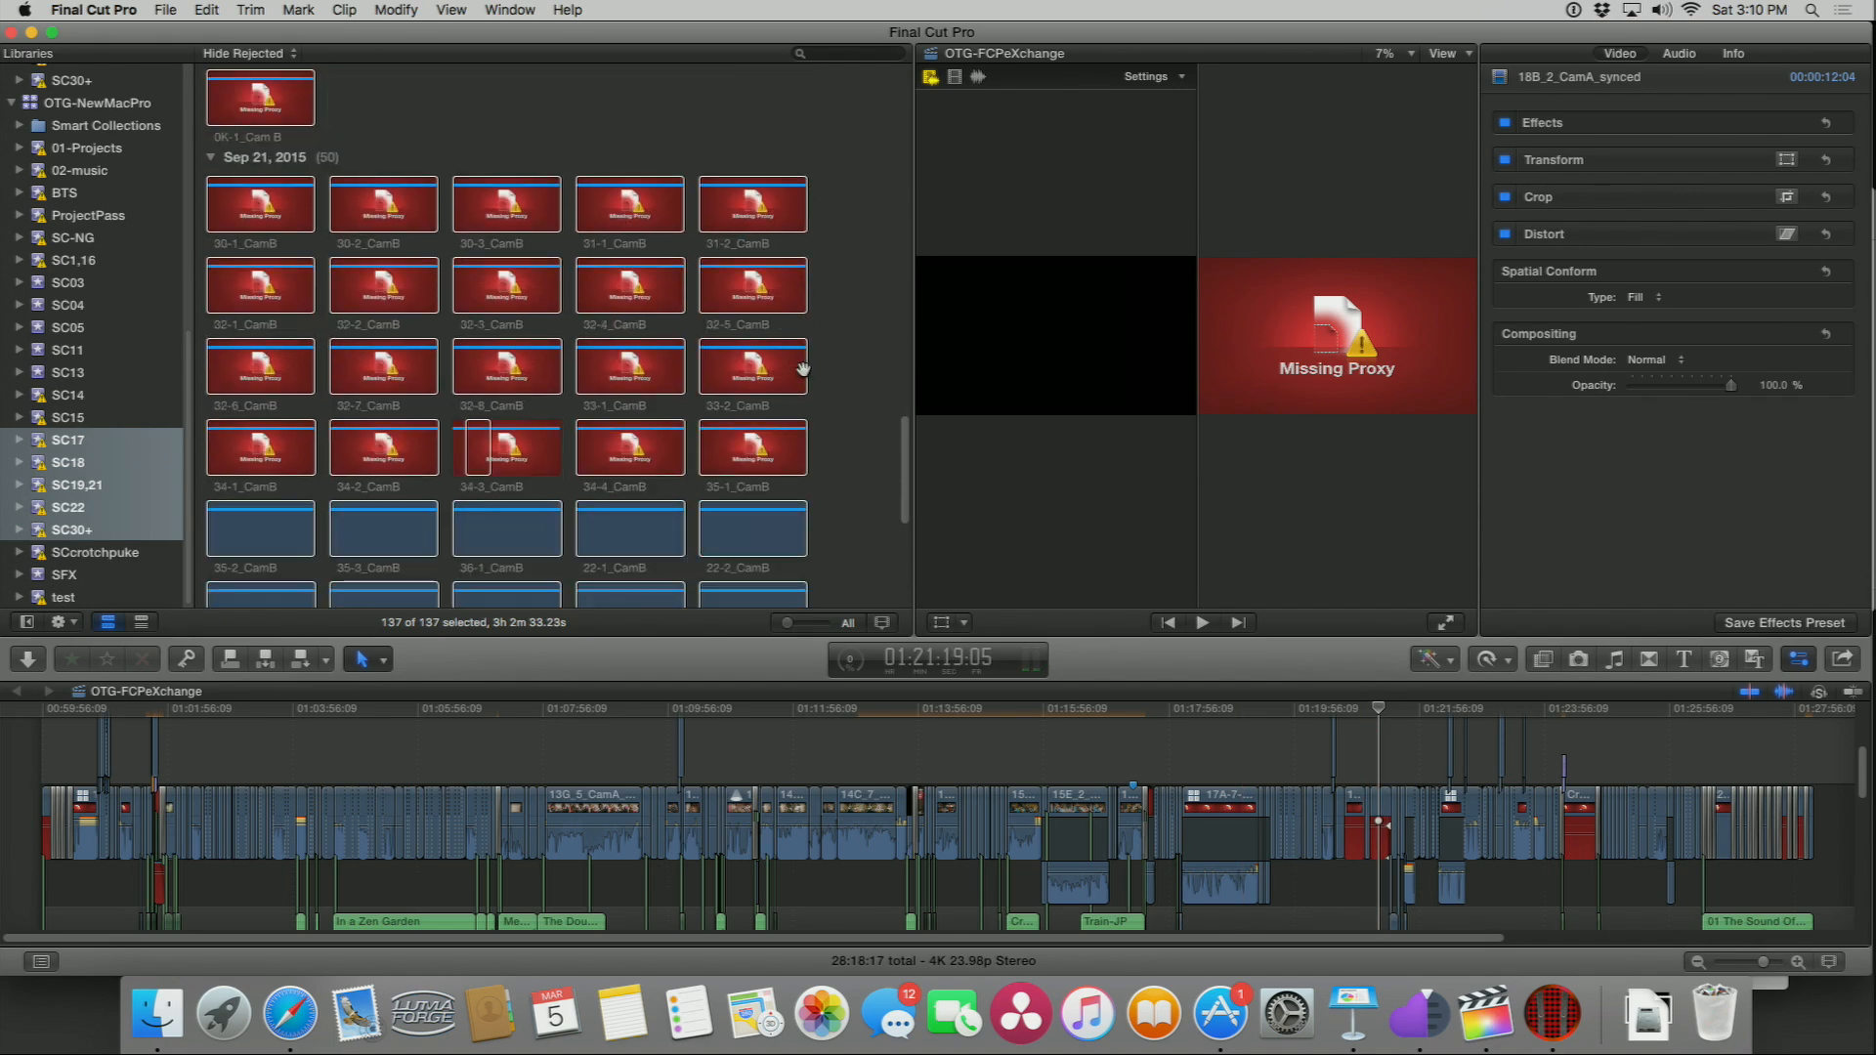
pyautogui.scroll(-10, 803, 367)
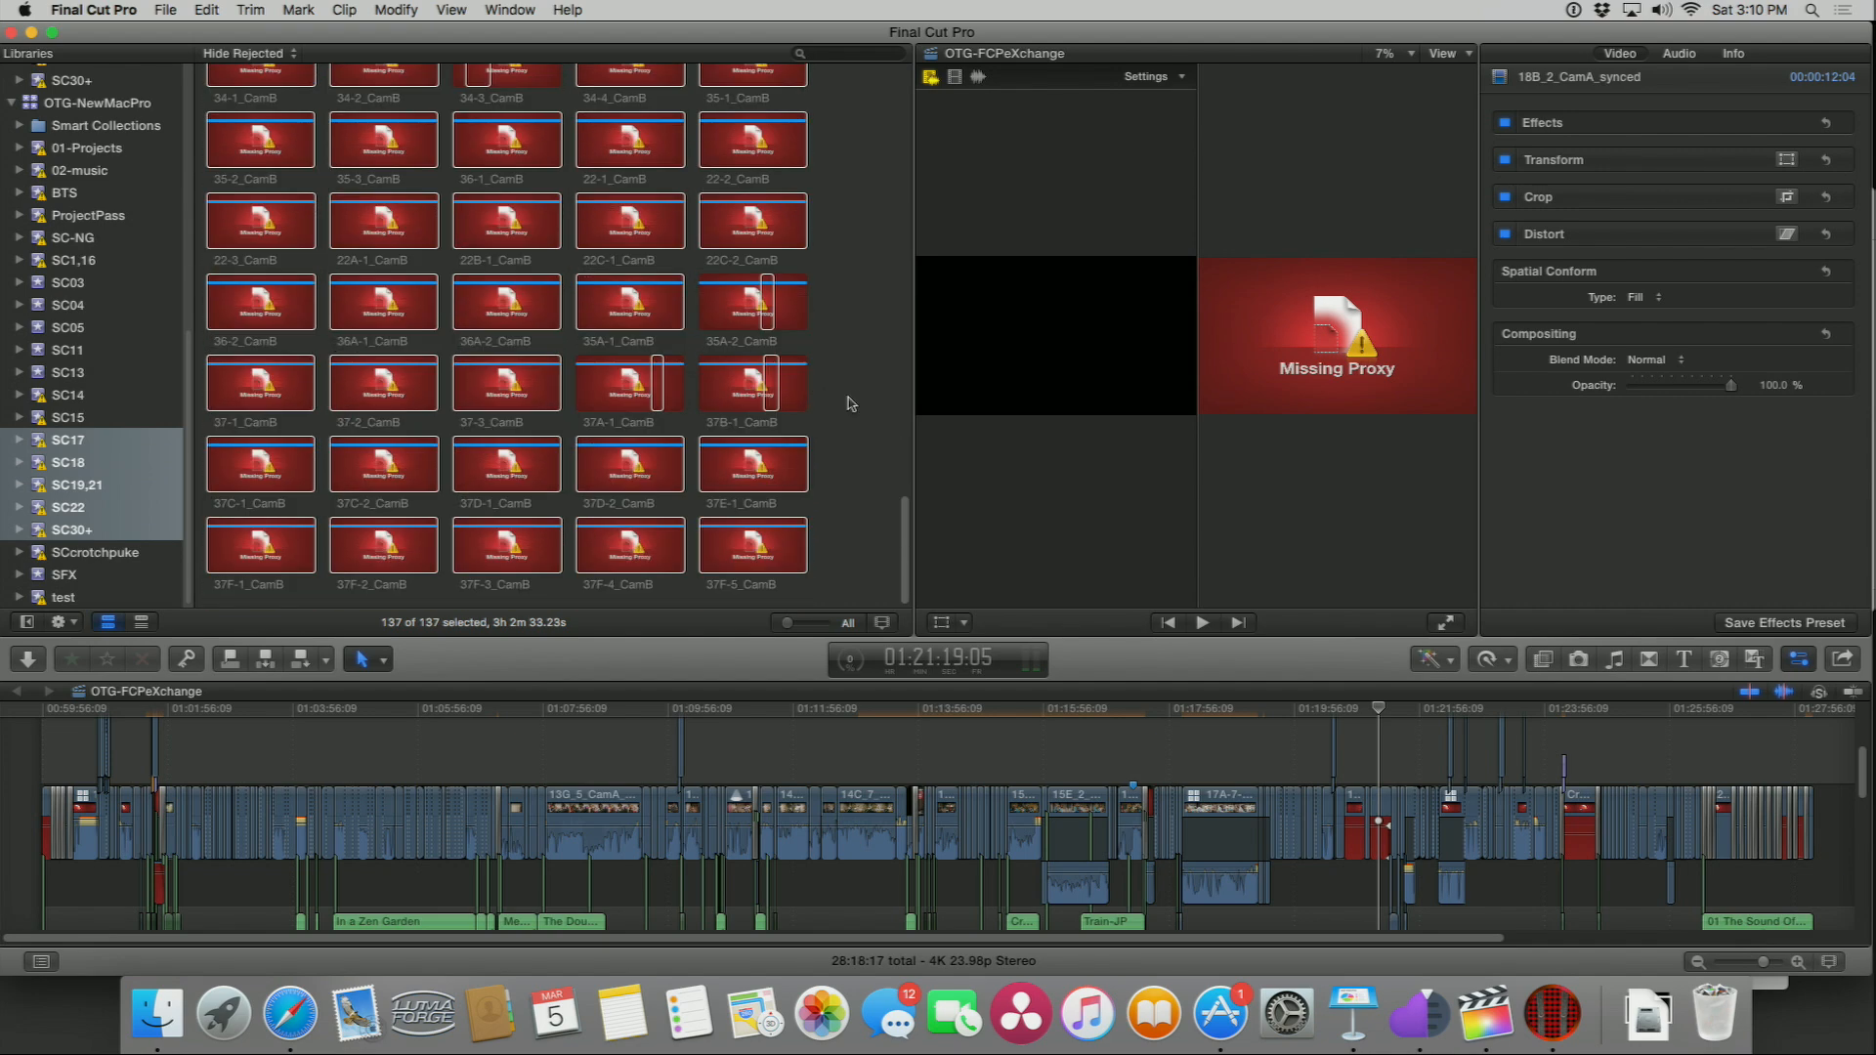
pyautogui.scroll(10, 850, 401)
pyautogui.scroll(10, 848, 399)
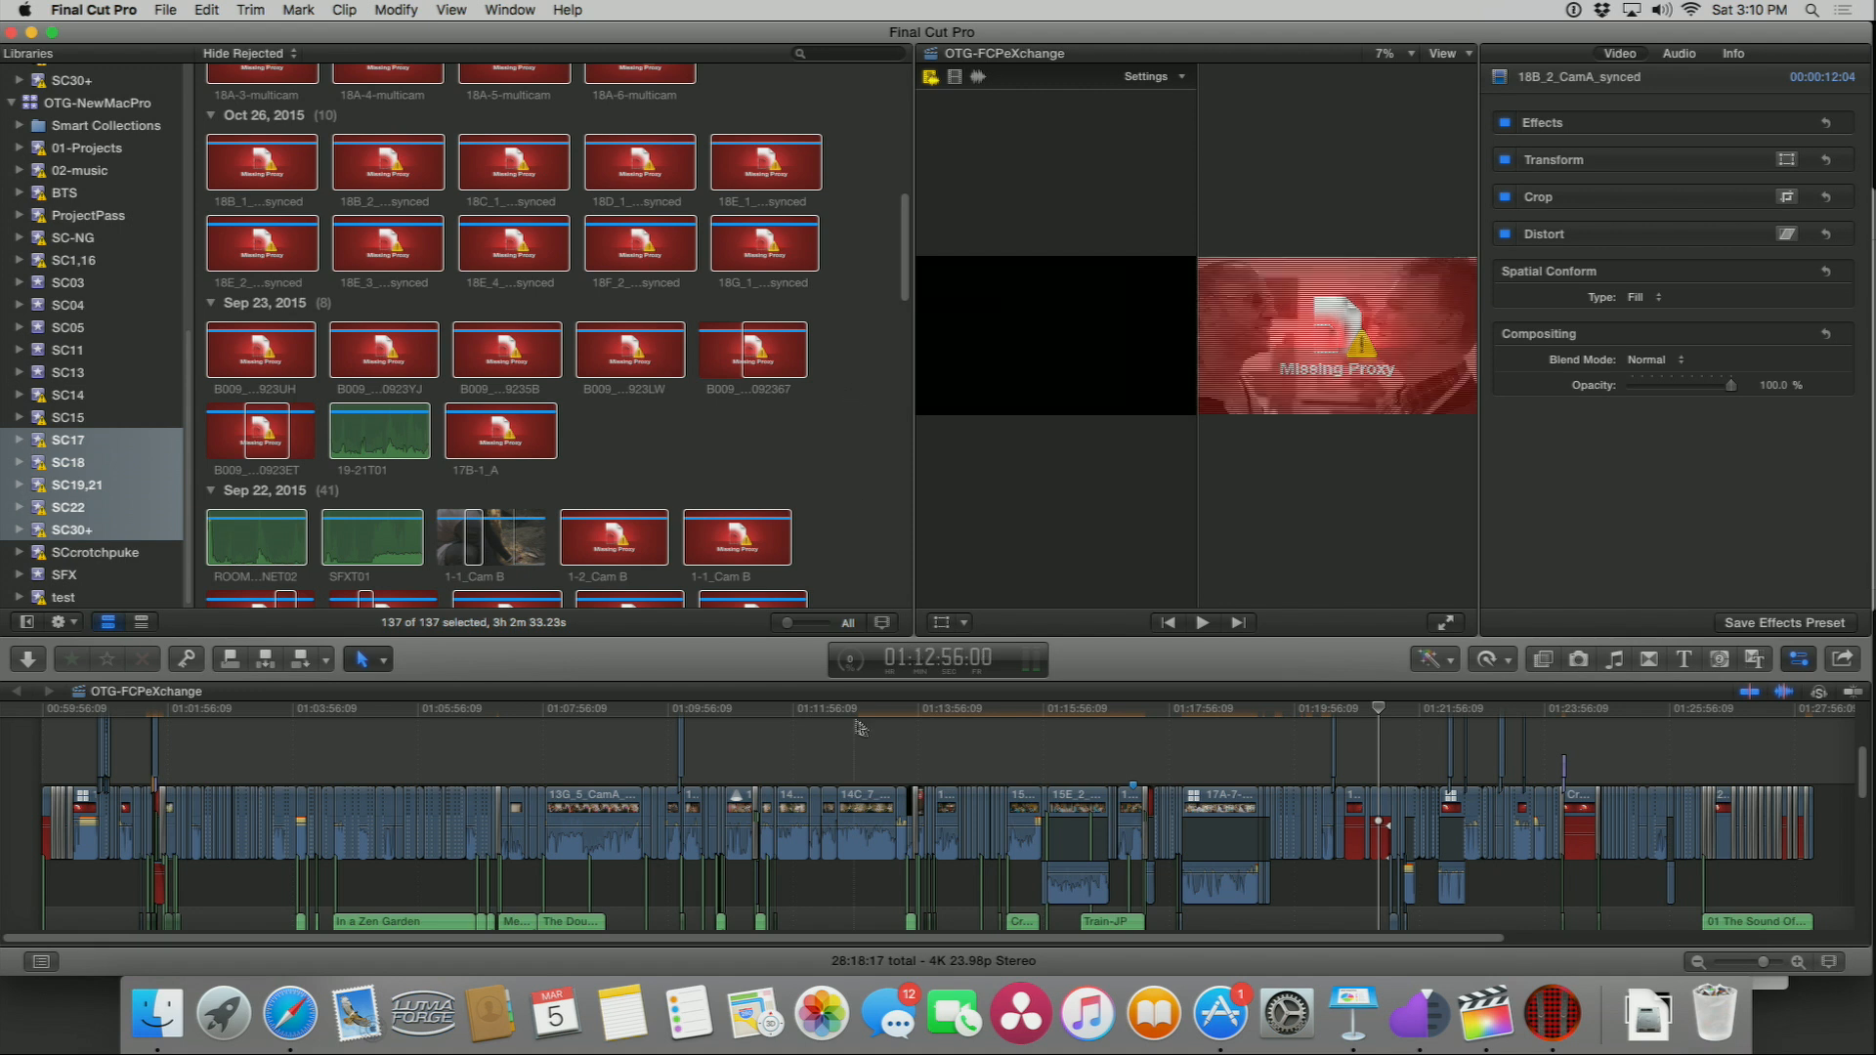
# Step: Open the Background Tasks window and expand Transcoding and Analysis to review the queued transcode jobs
pyautogui.click(848, 663)
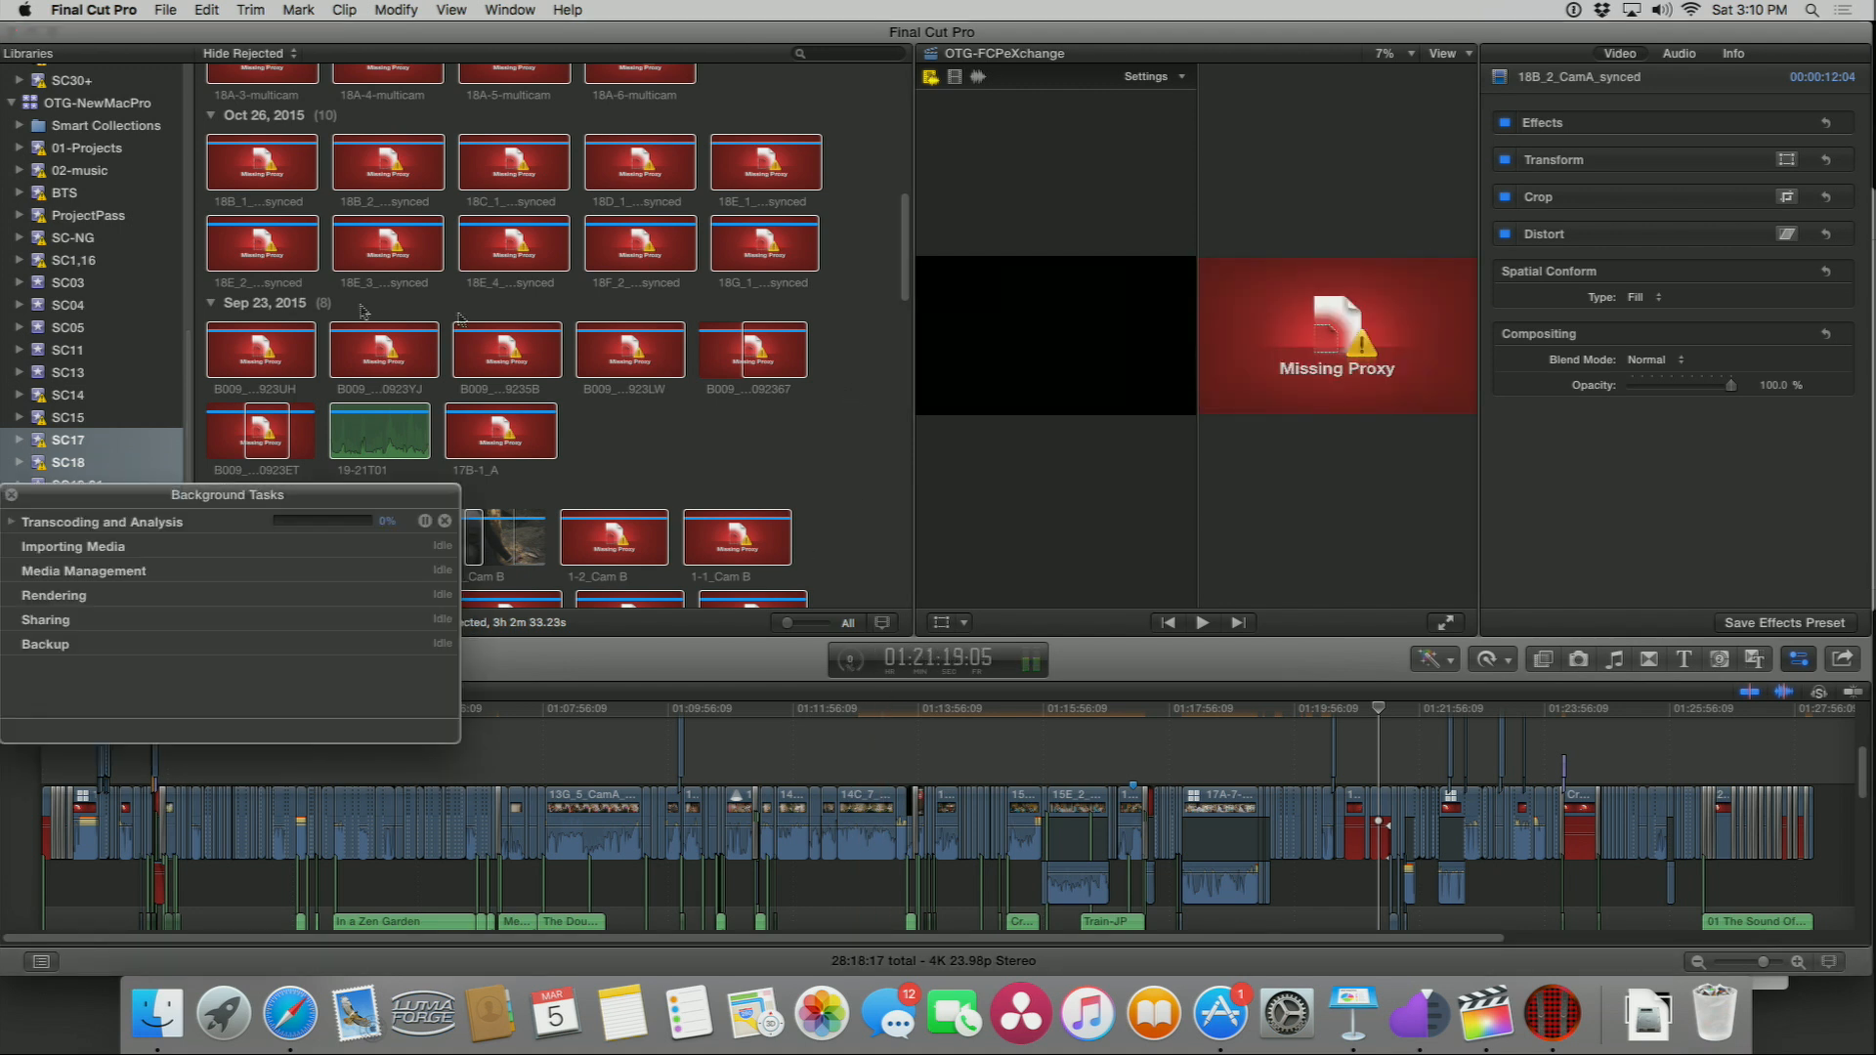
pyautogui.click(12, 523)
pyautogui.scroll(-10, 204, 588)
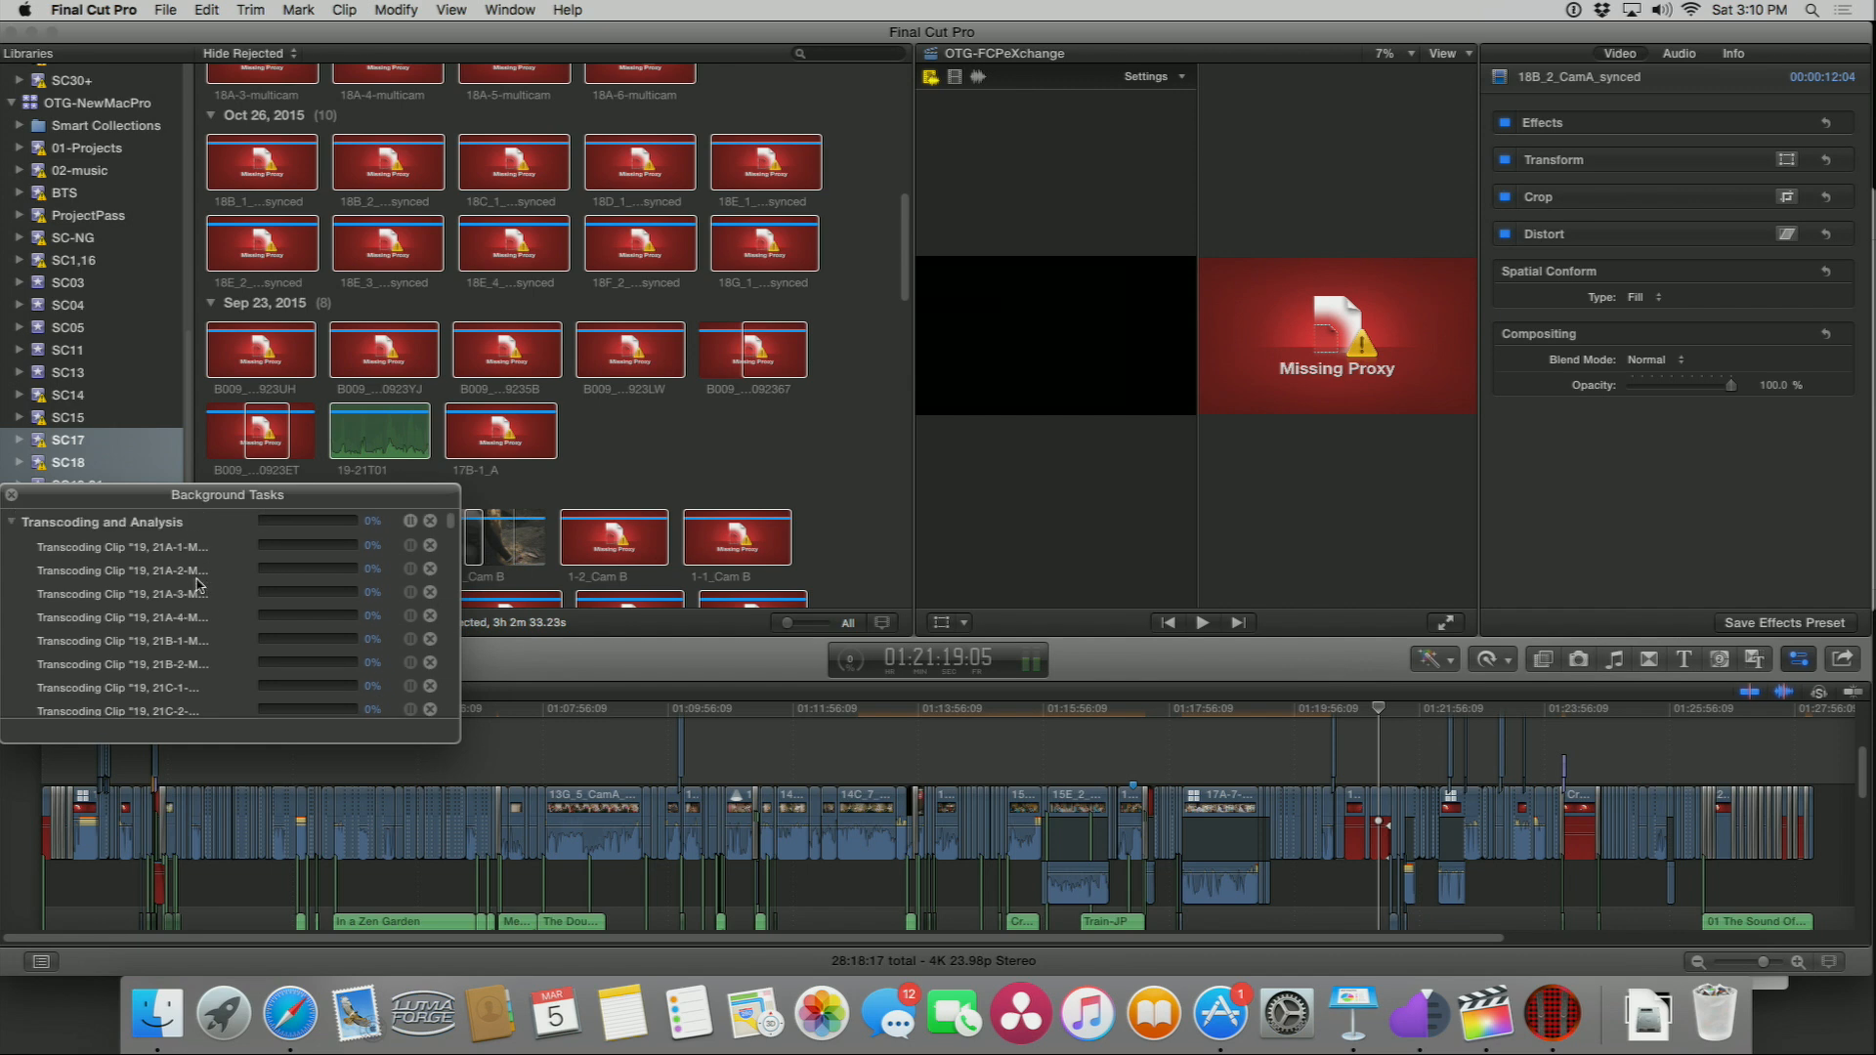
pyautogui.scroll(5, 199, 584)
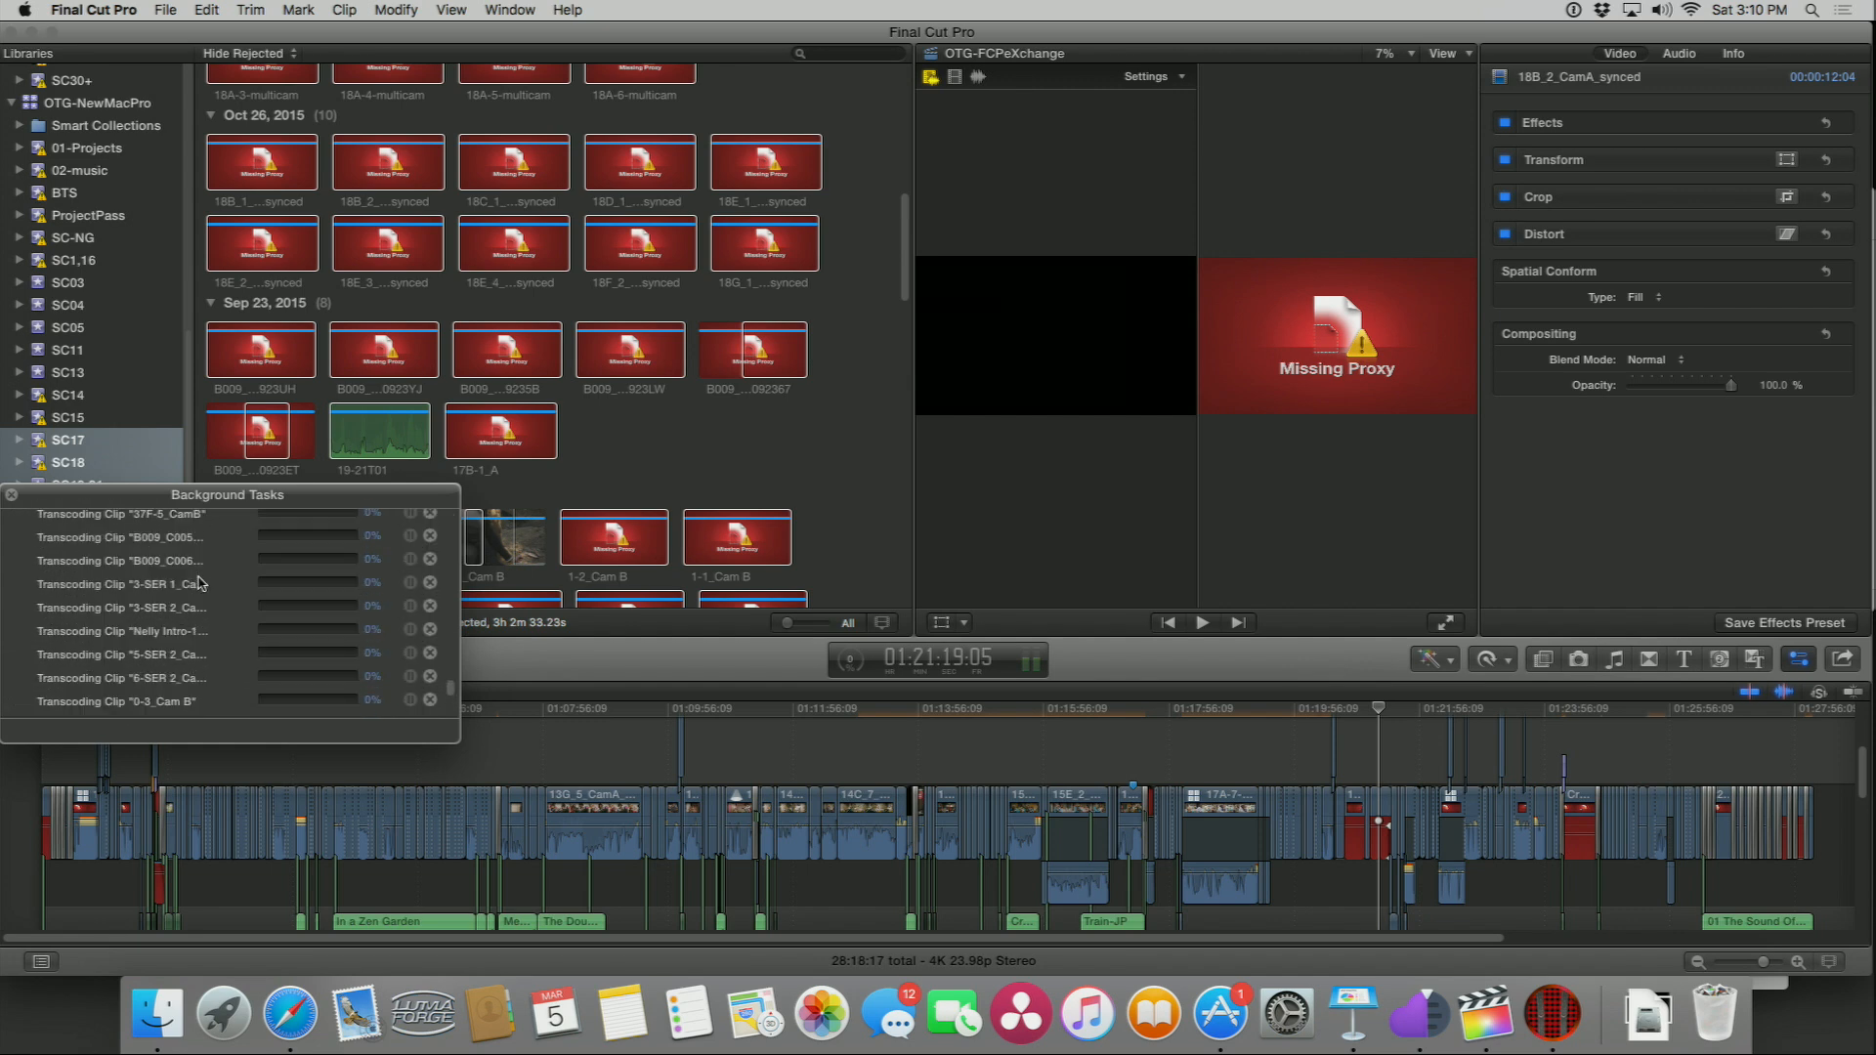
pyautogui.scroll(5, 198, 583)
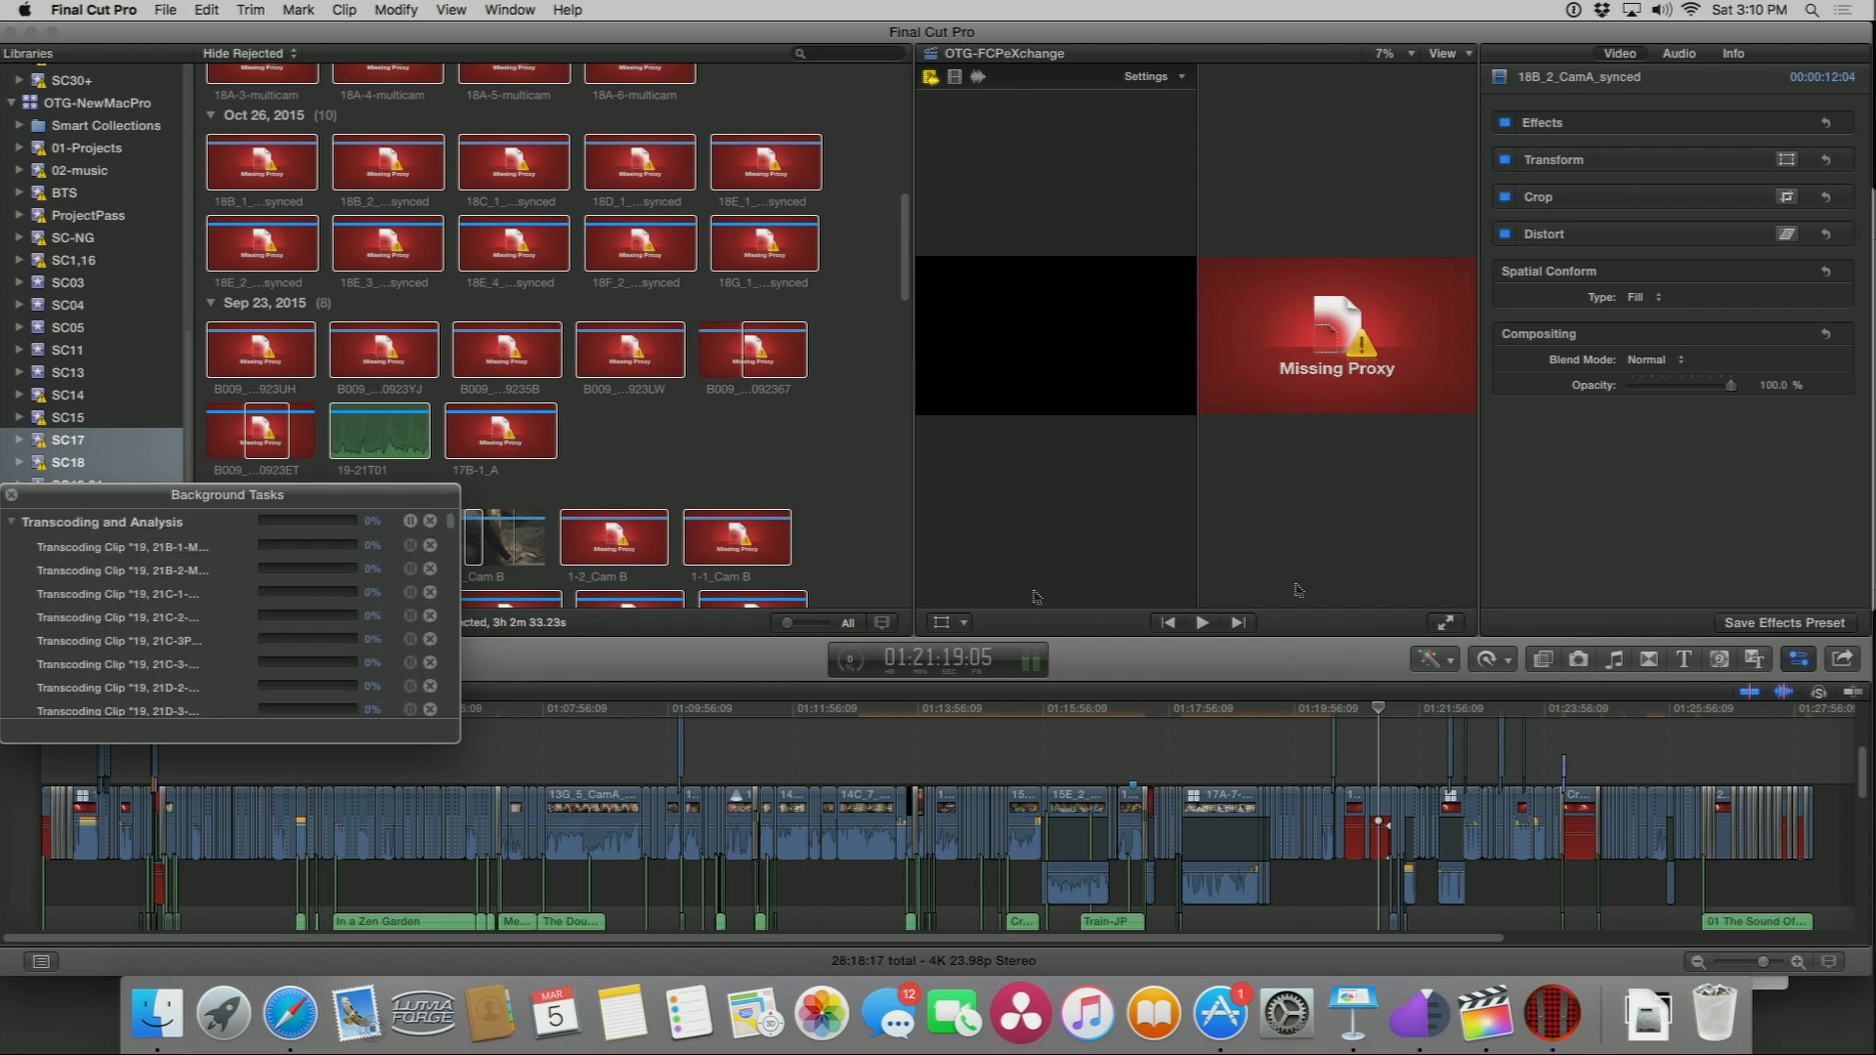
# Step: Place the playhead on the multicam clip in the timeline and briefly play and stop playback
pyautogui.click(1220, 709)
pyautogui.press('space')
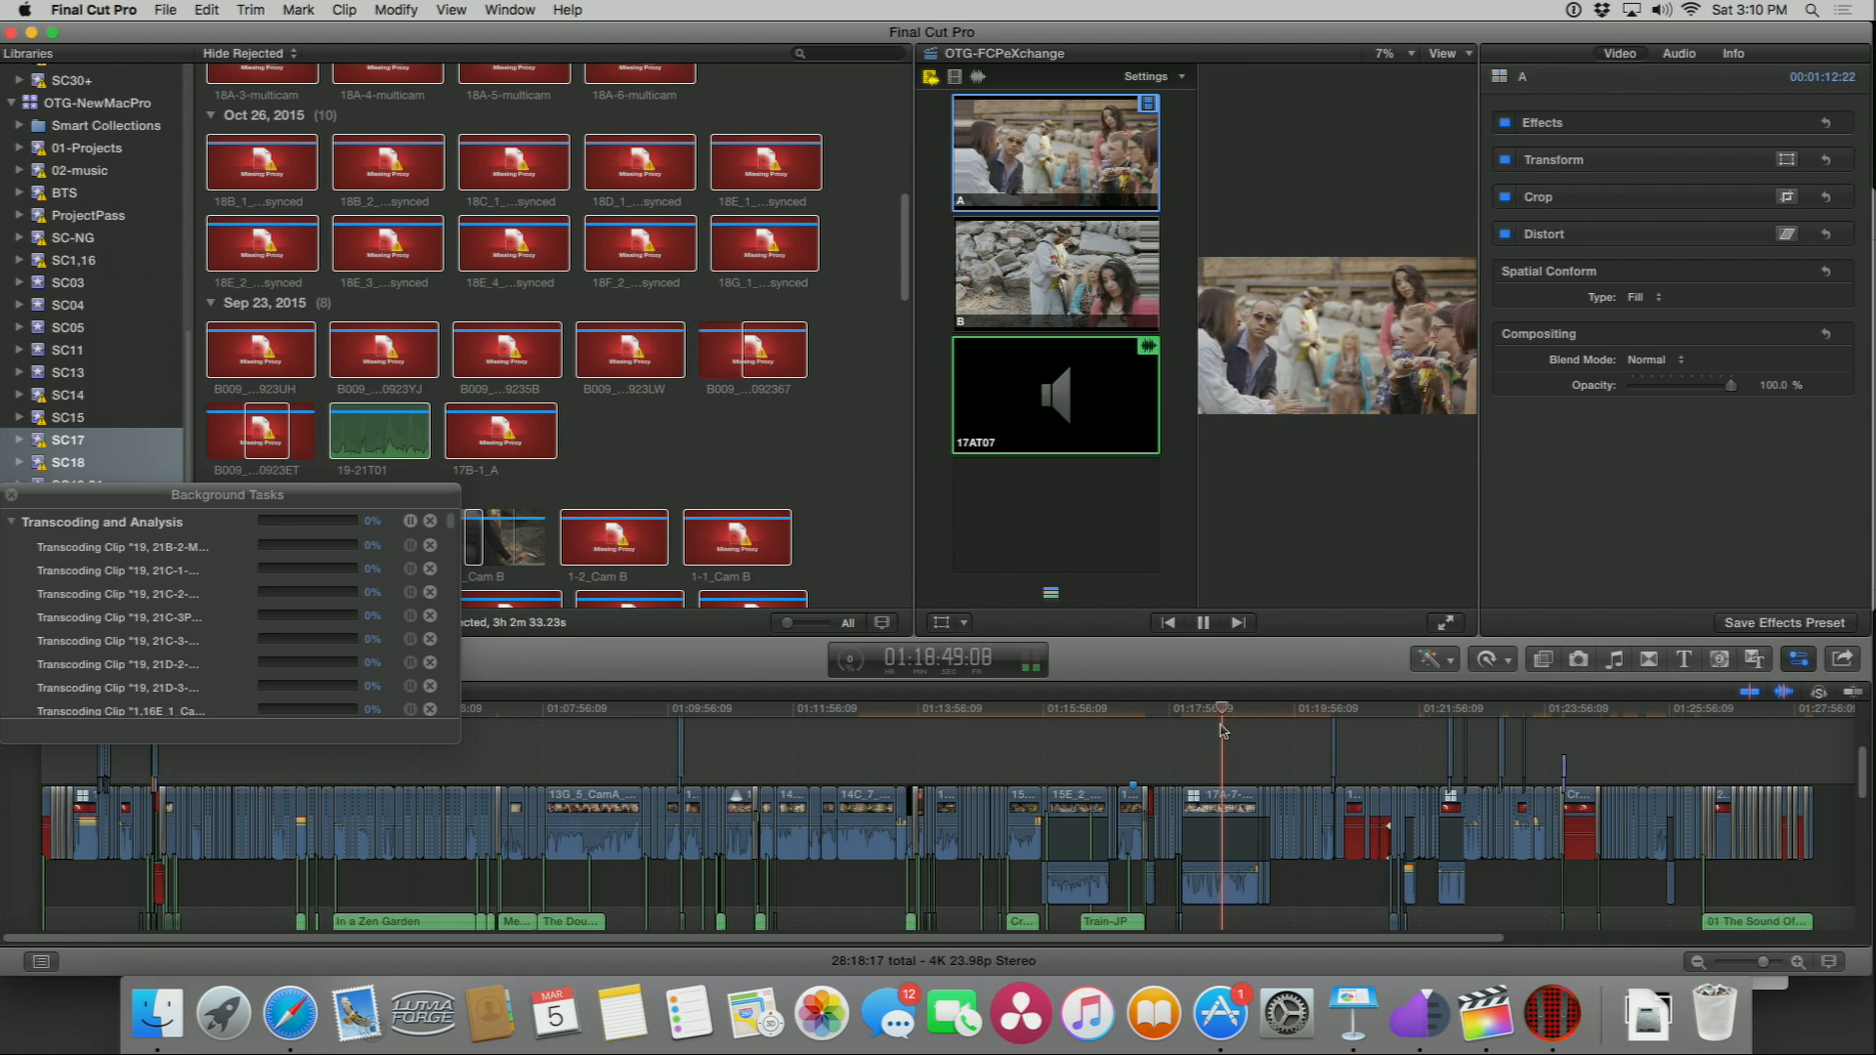
pyautogui.press('space')
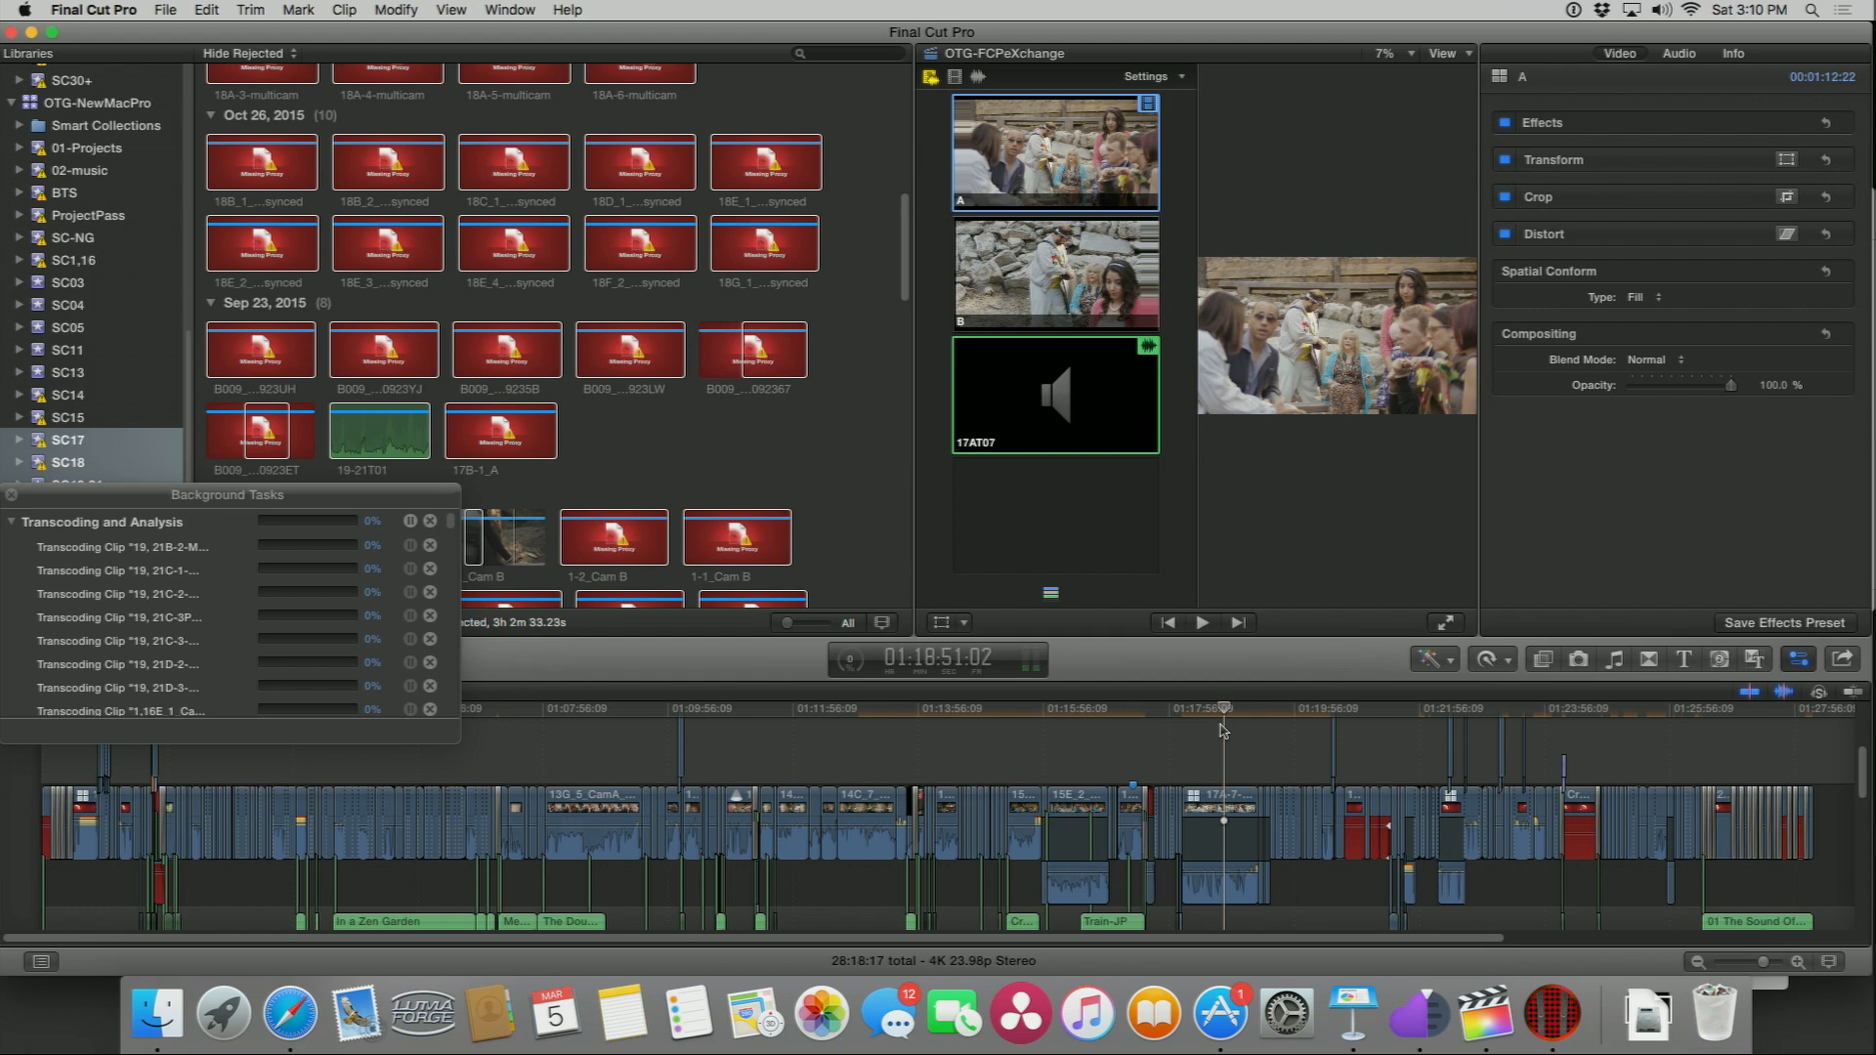
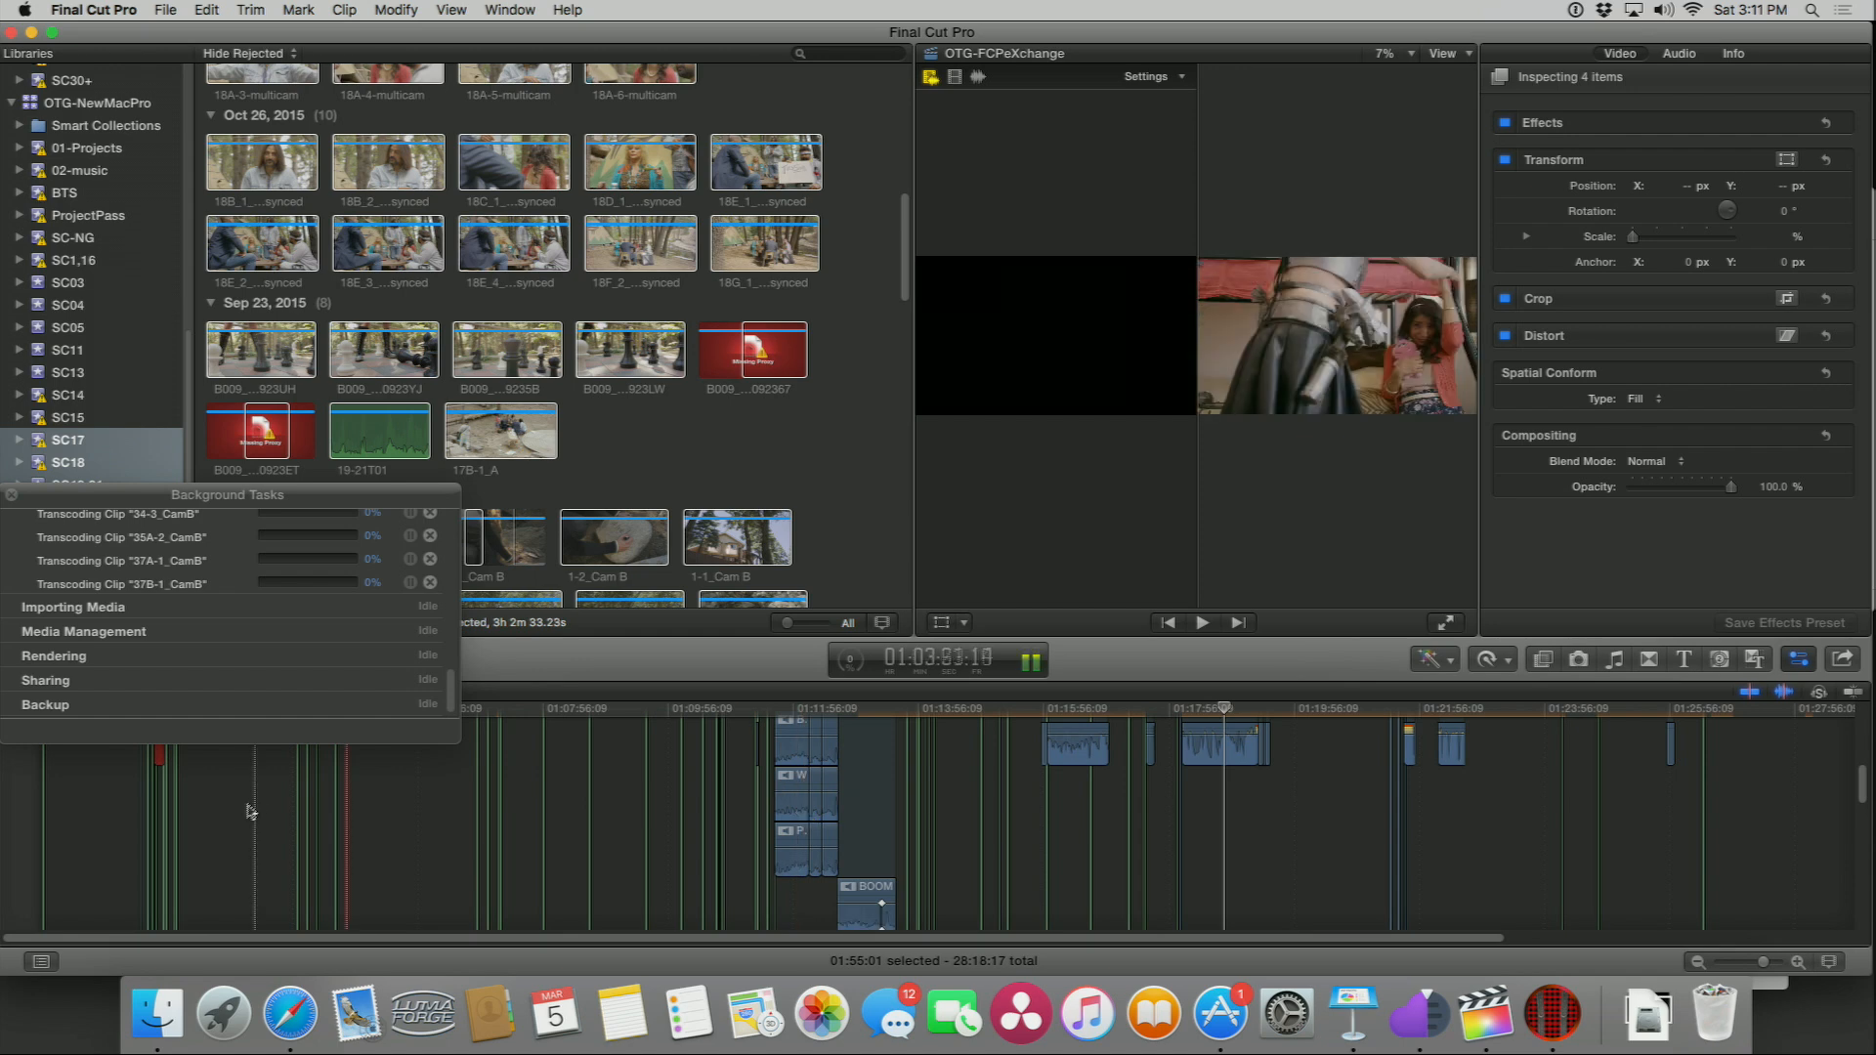
# Step: Close the Background Tasks window and open the timeline index's Roles list to review the project's roles
pyautogui.click(11, 496)
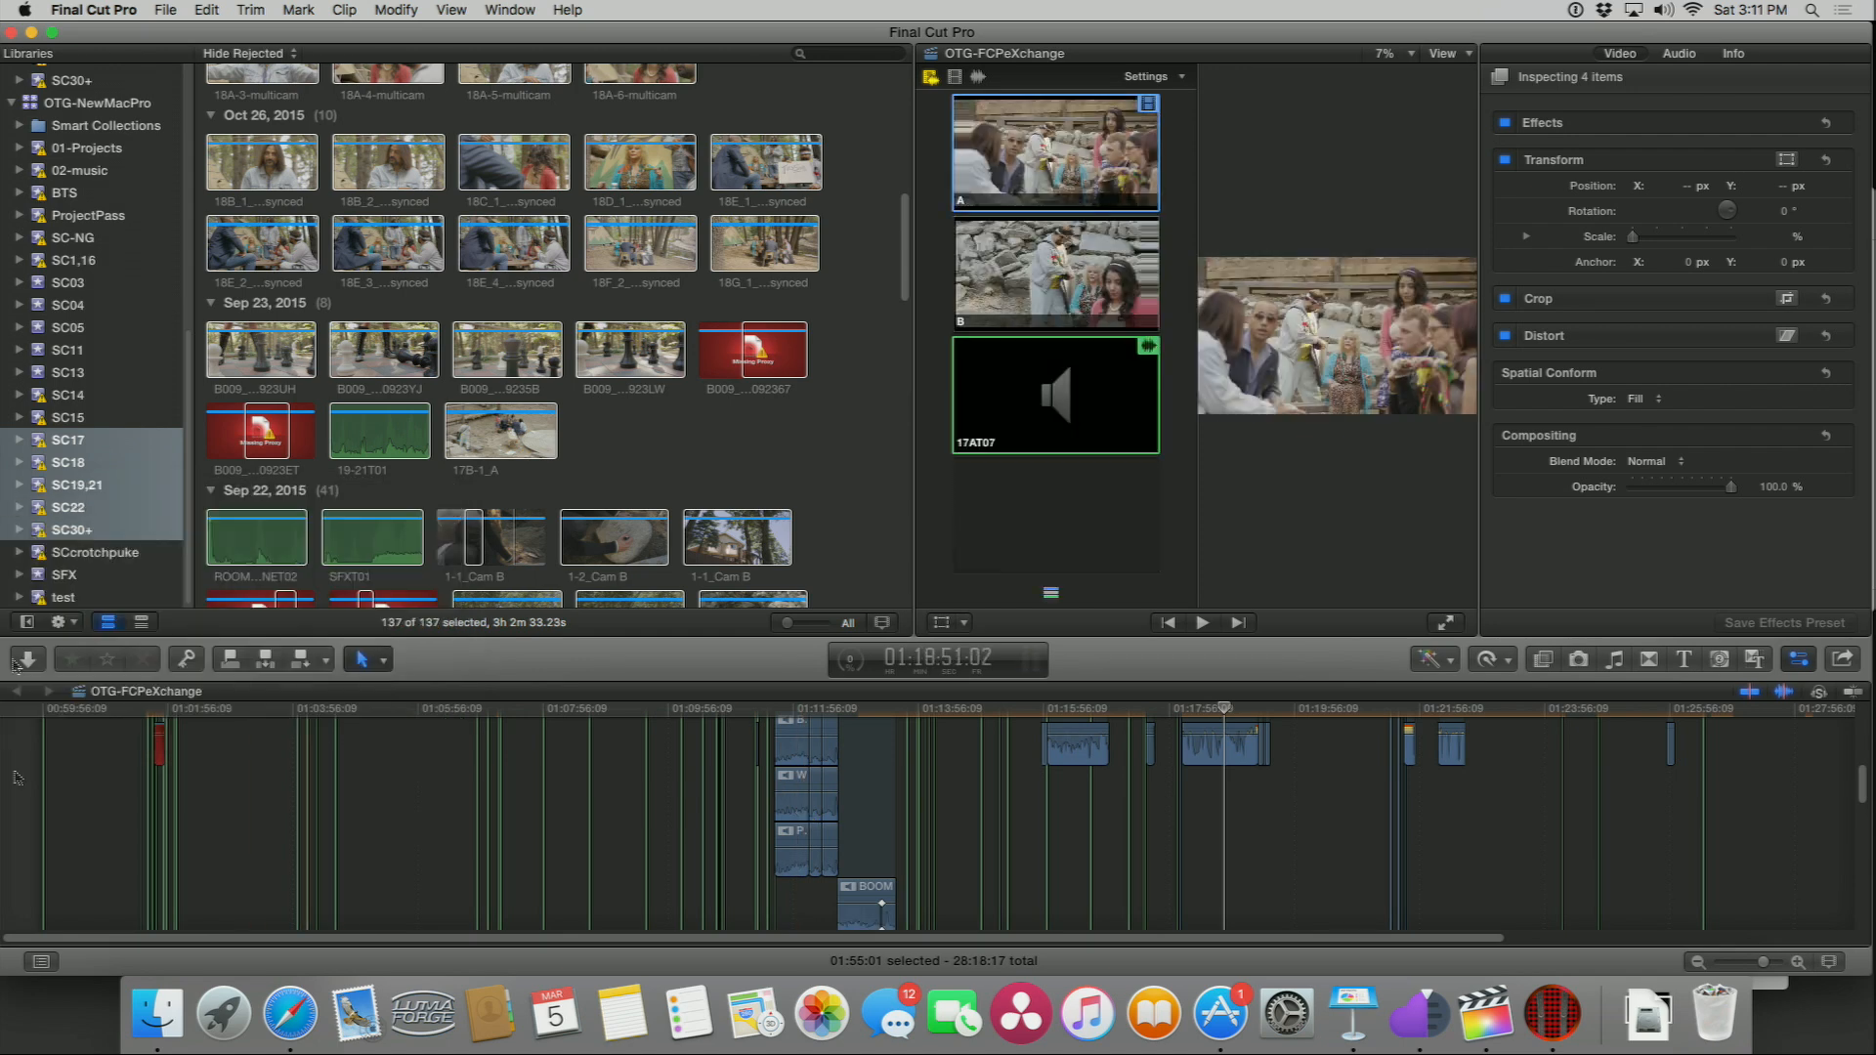
pyautogui.click(41, 961)
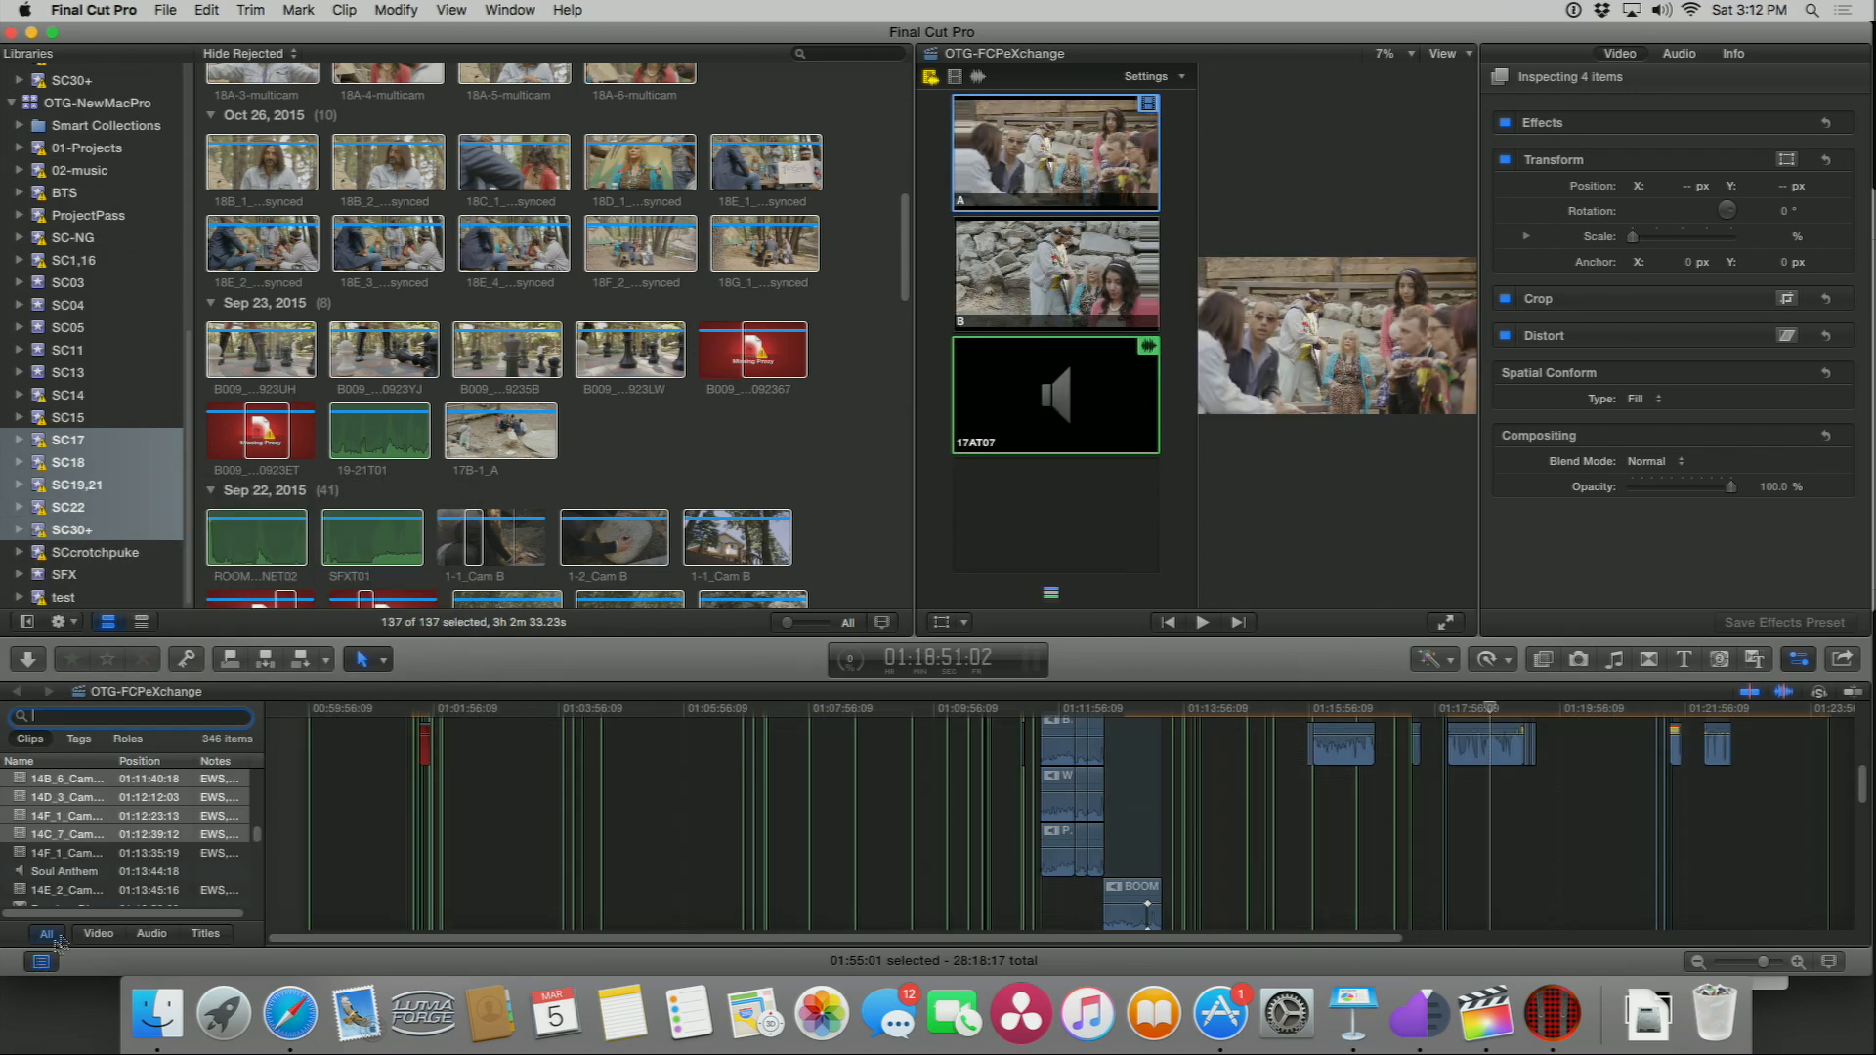
pyautogui.click(128, 739)
pyautogui.scroll(-8, 68, 845)
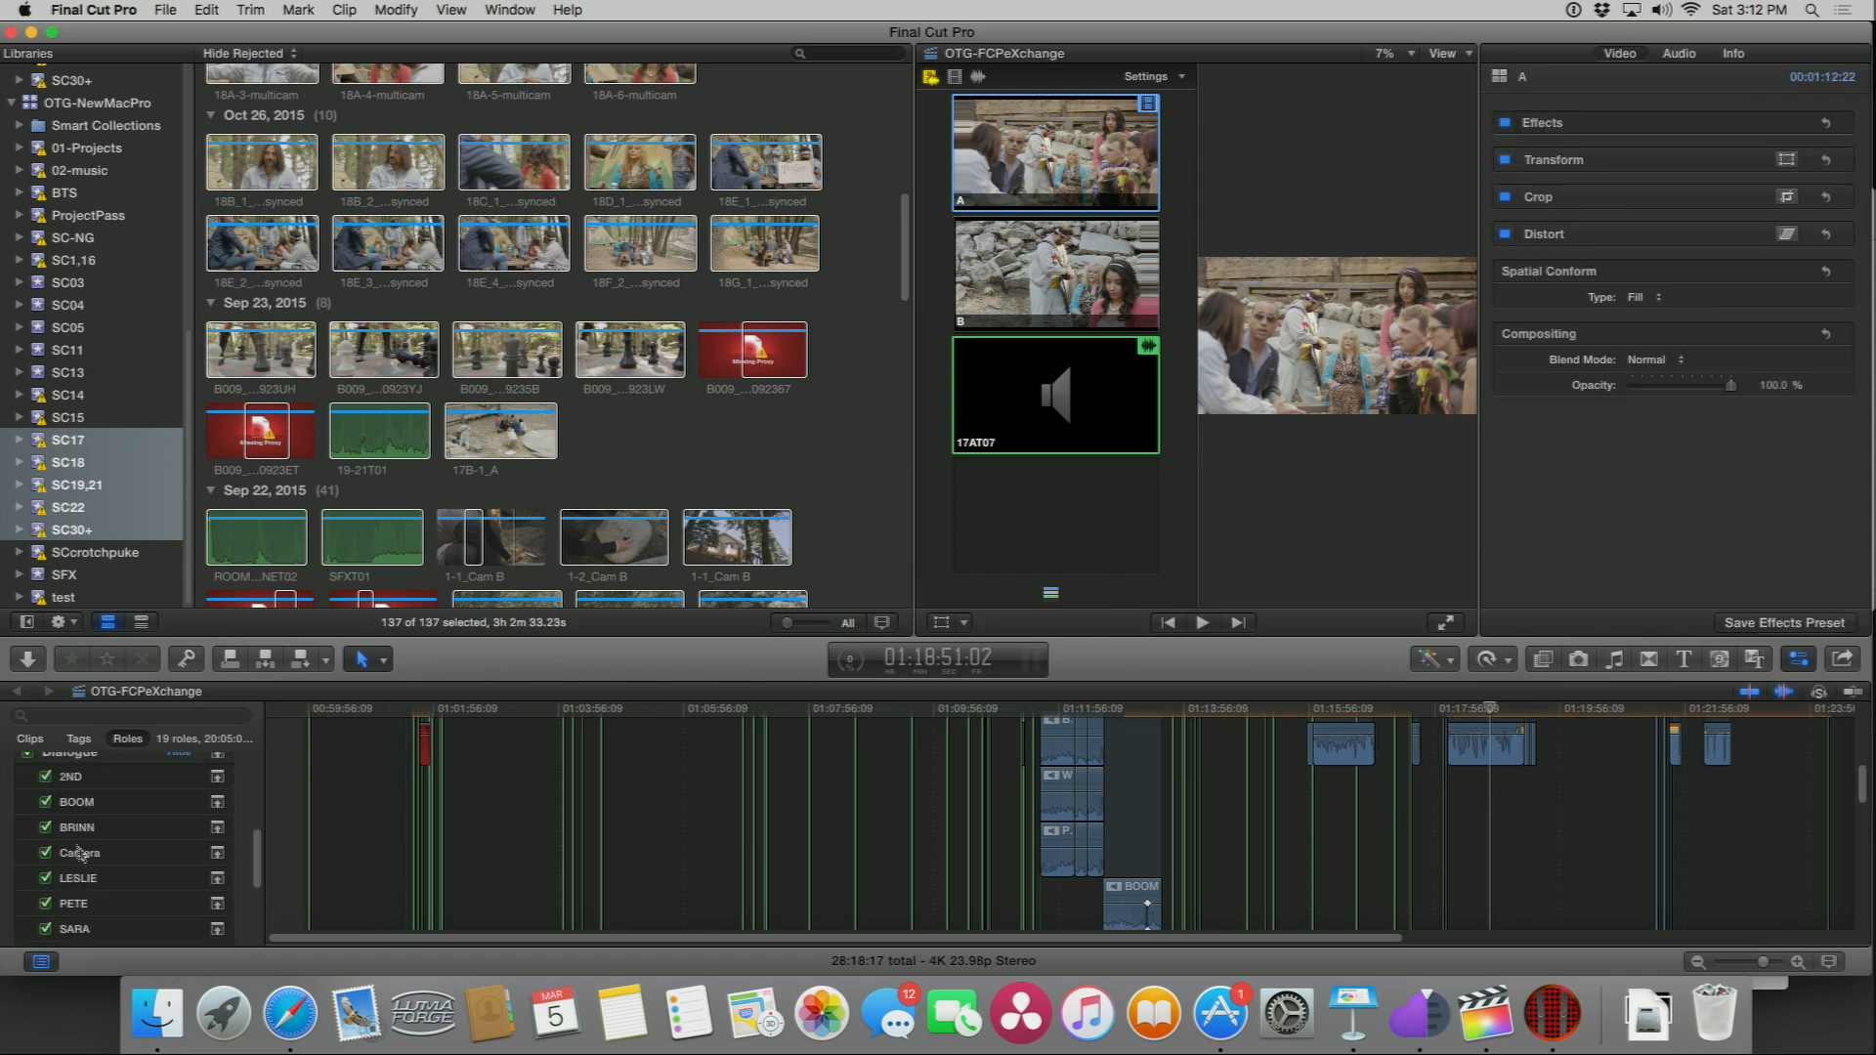
pyautogui.scroll(-2, 83, 856)
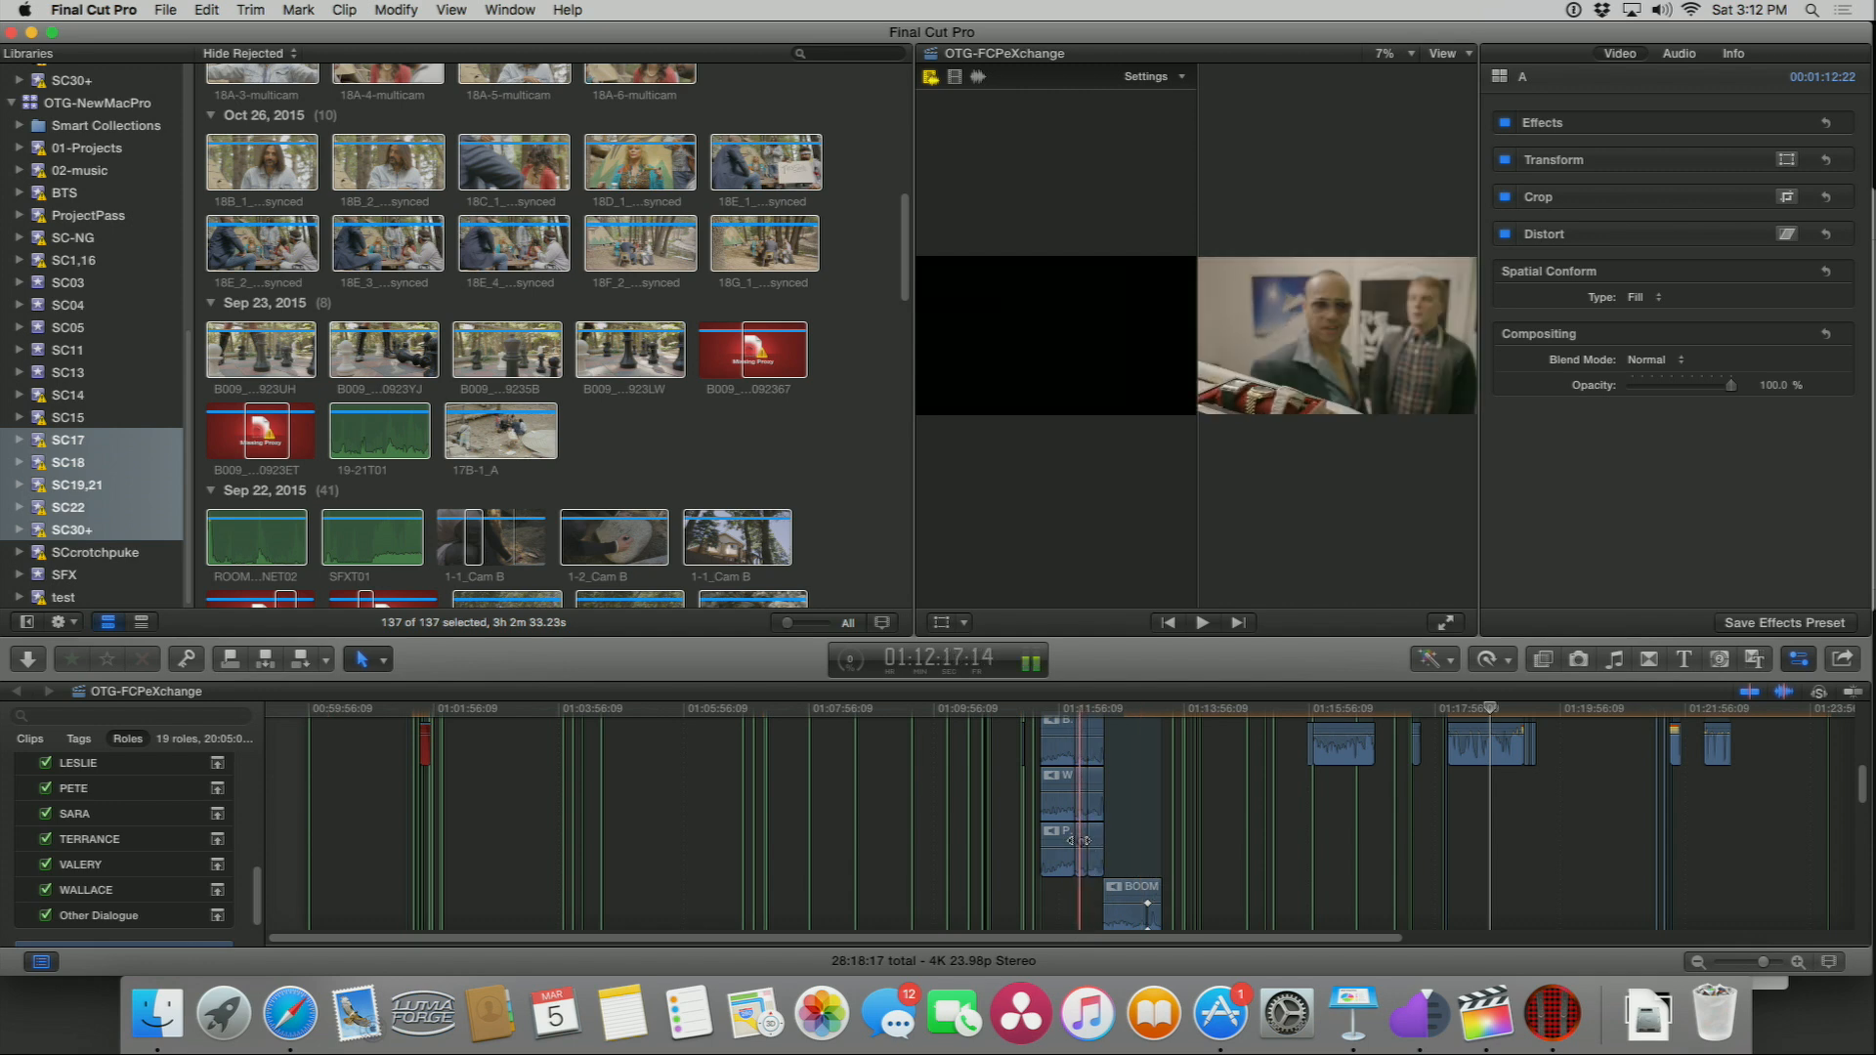
pyautogui.scroll(2, 1070, 846)
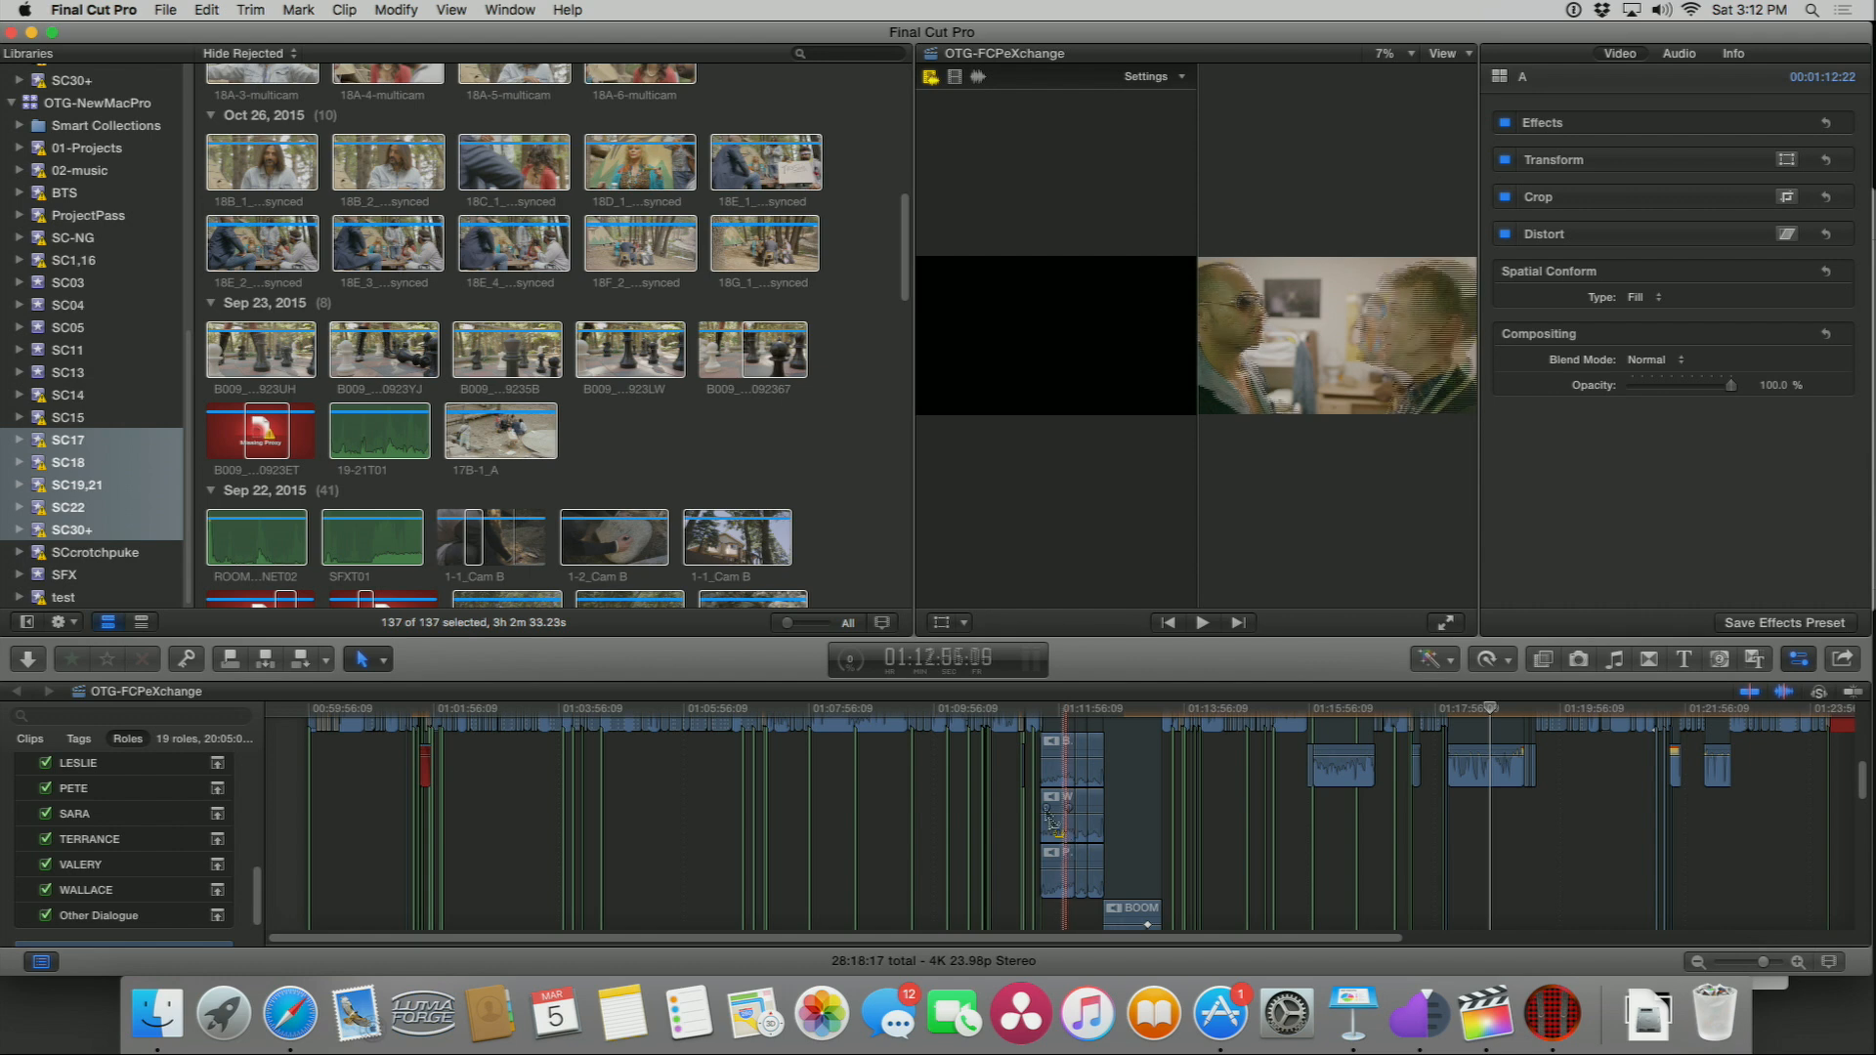
# Step: Expand the library's Smart Collections and open the Search smart collection's filter window
pyautogui.press('shift+super+7')
pyautogui.scroll(5, 98, 235)
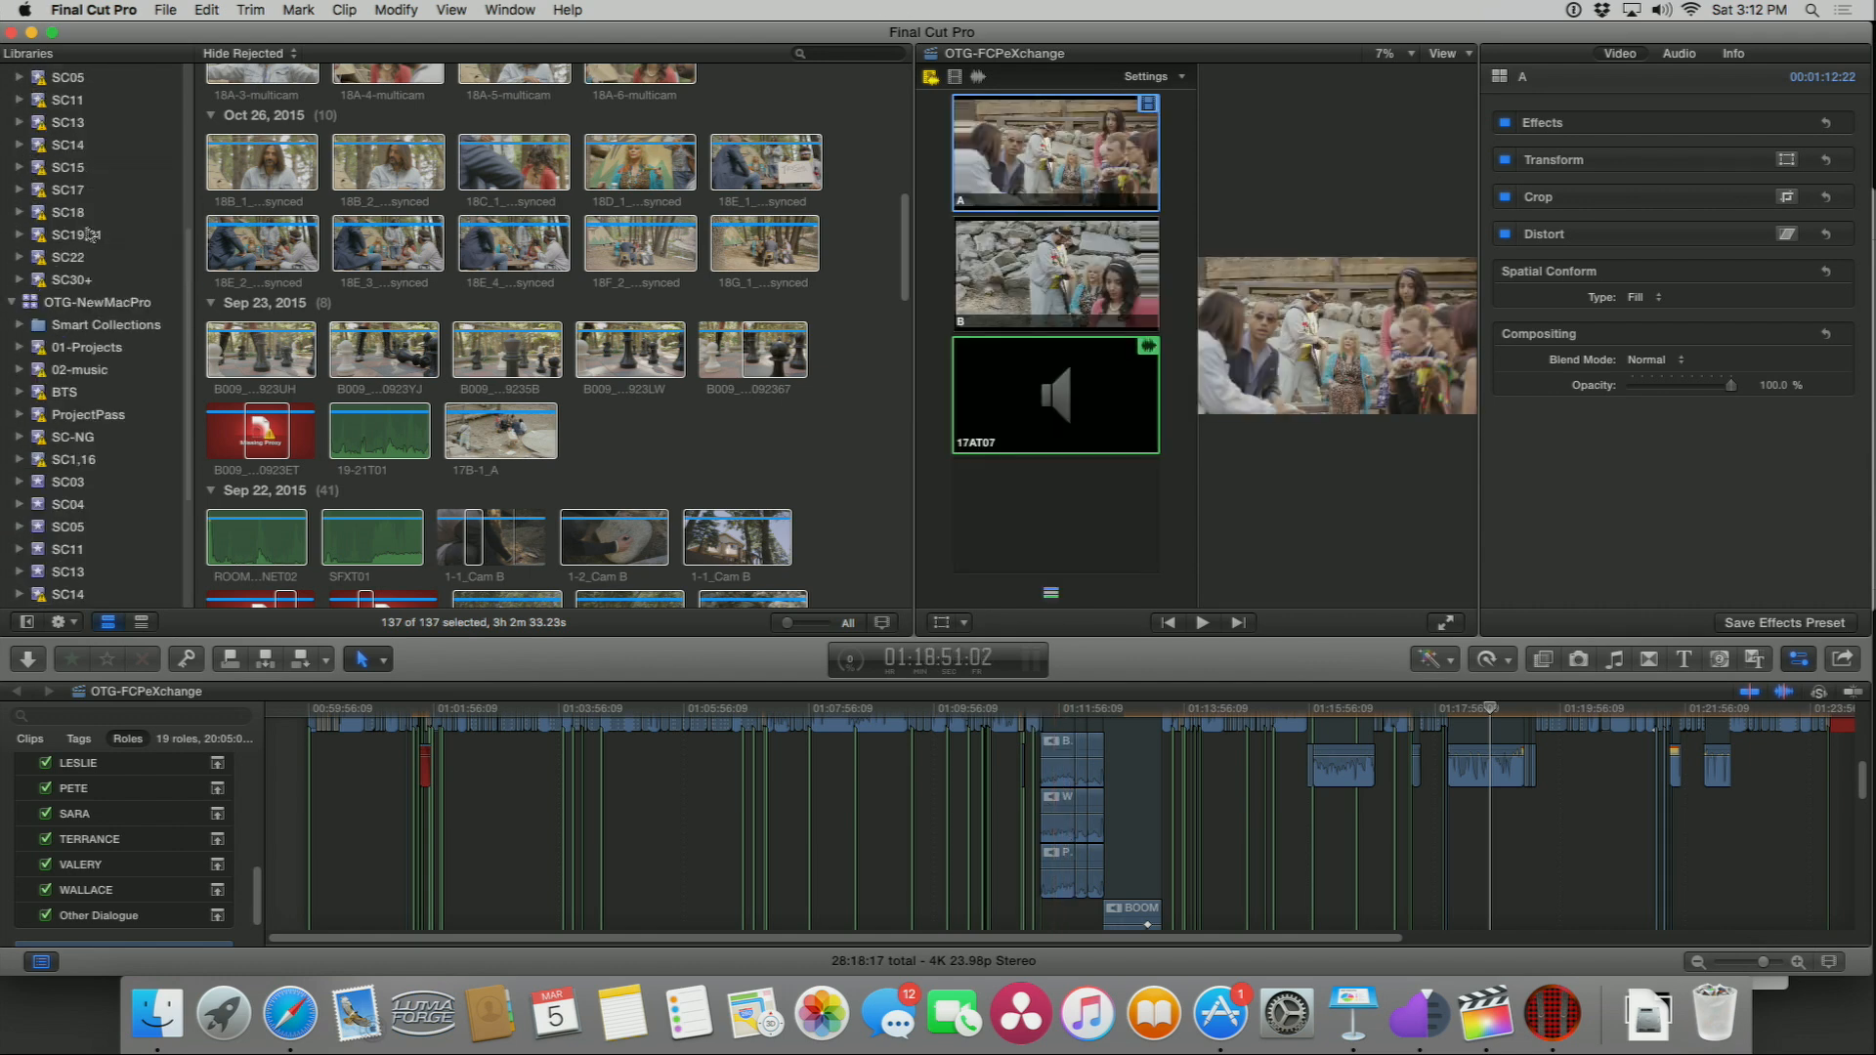
pyautogui.click(19, 324)
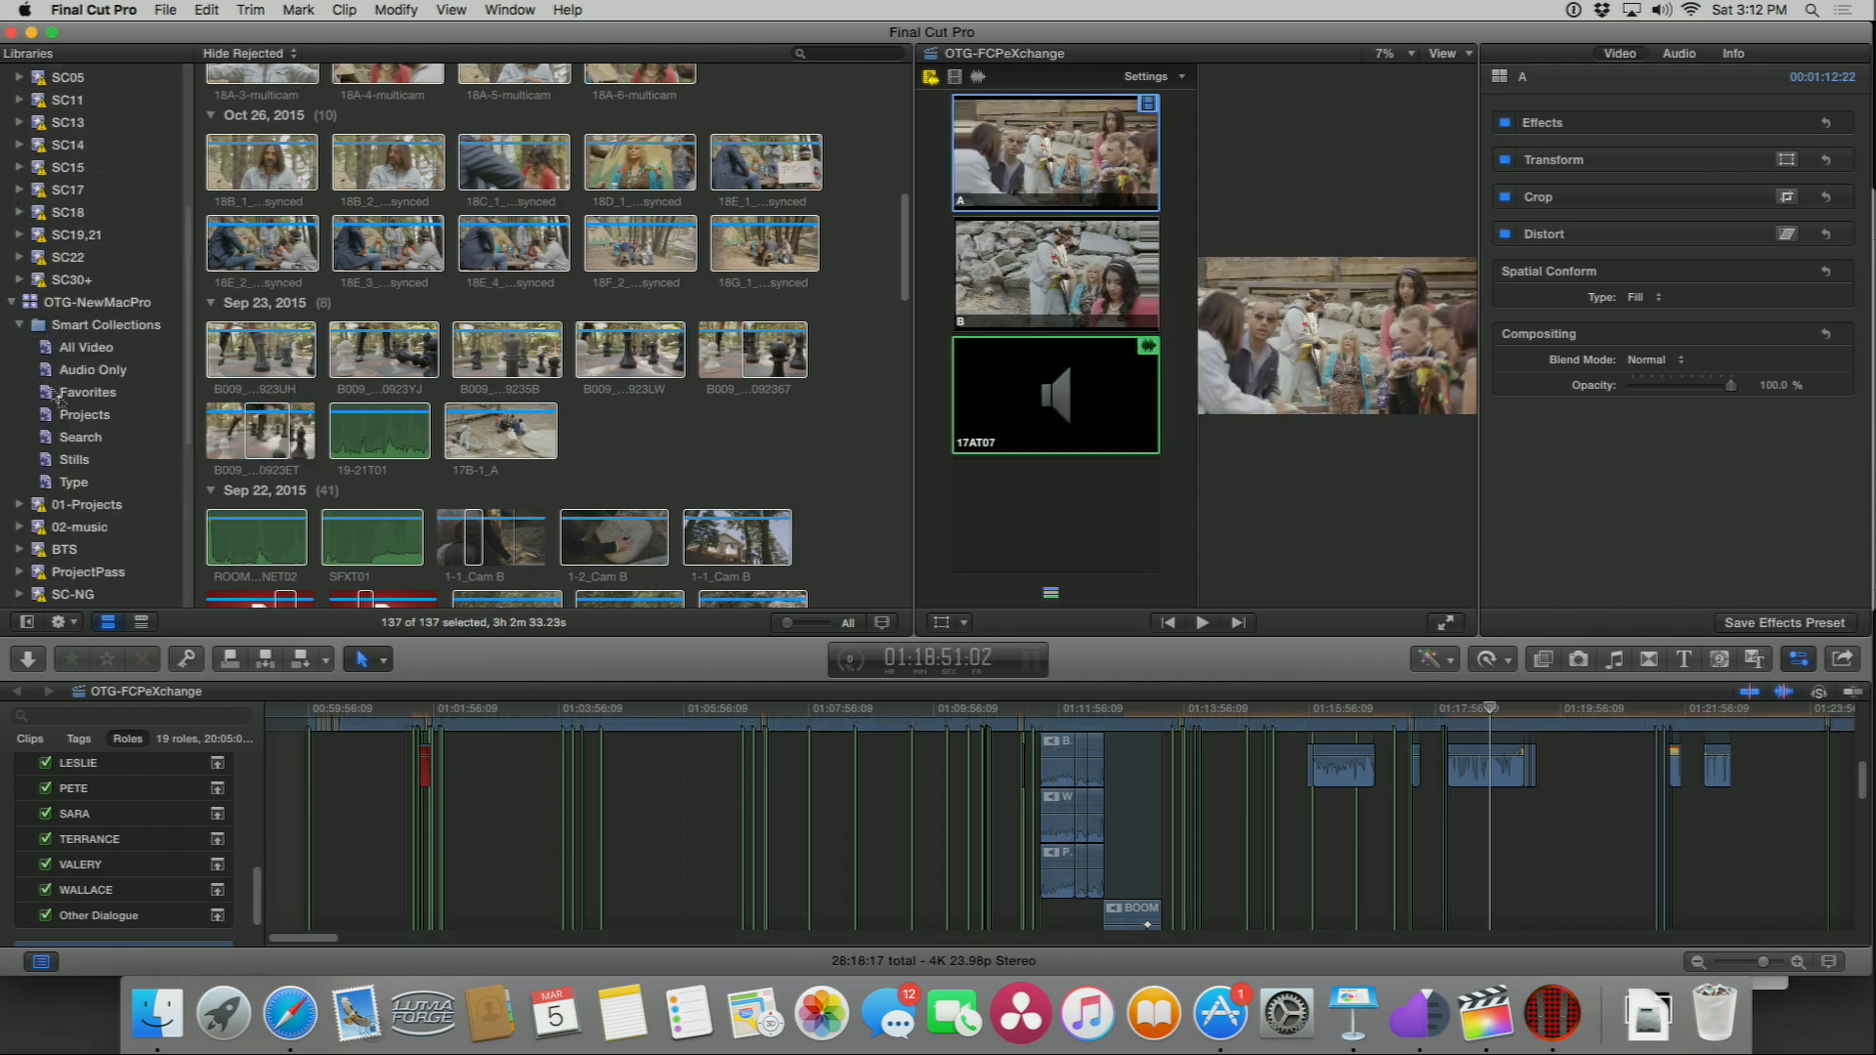
pyautogui.click(32, 445)
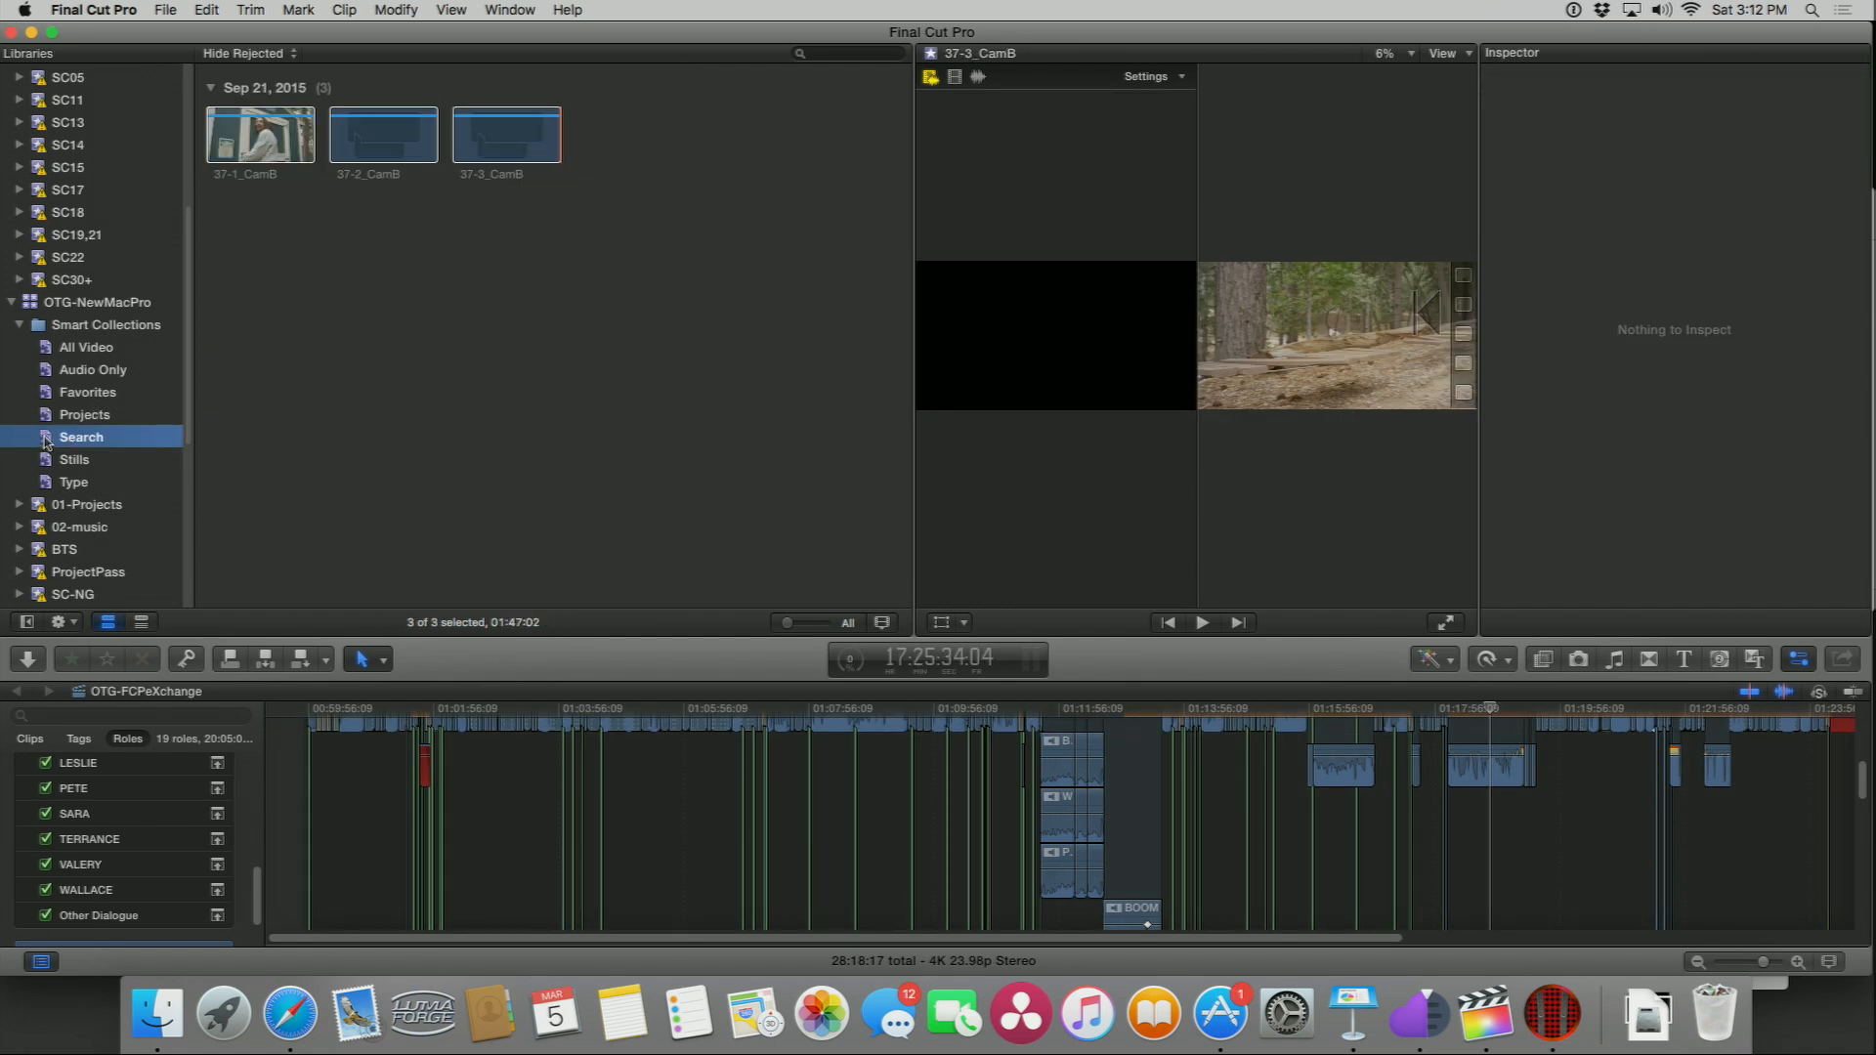
pyautogui.doubleClick(46, 443)
pyautogui.moveTo(1016, 41); pyautogui.dragTo(296, 5)
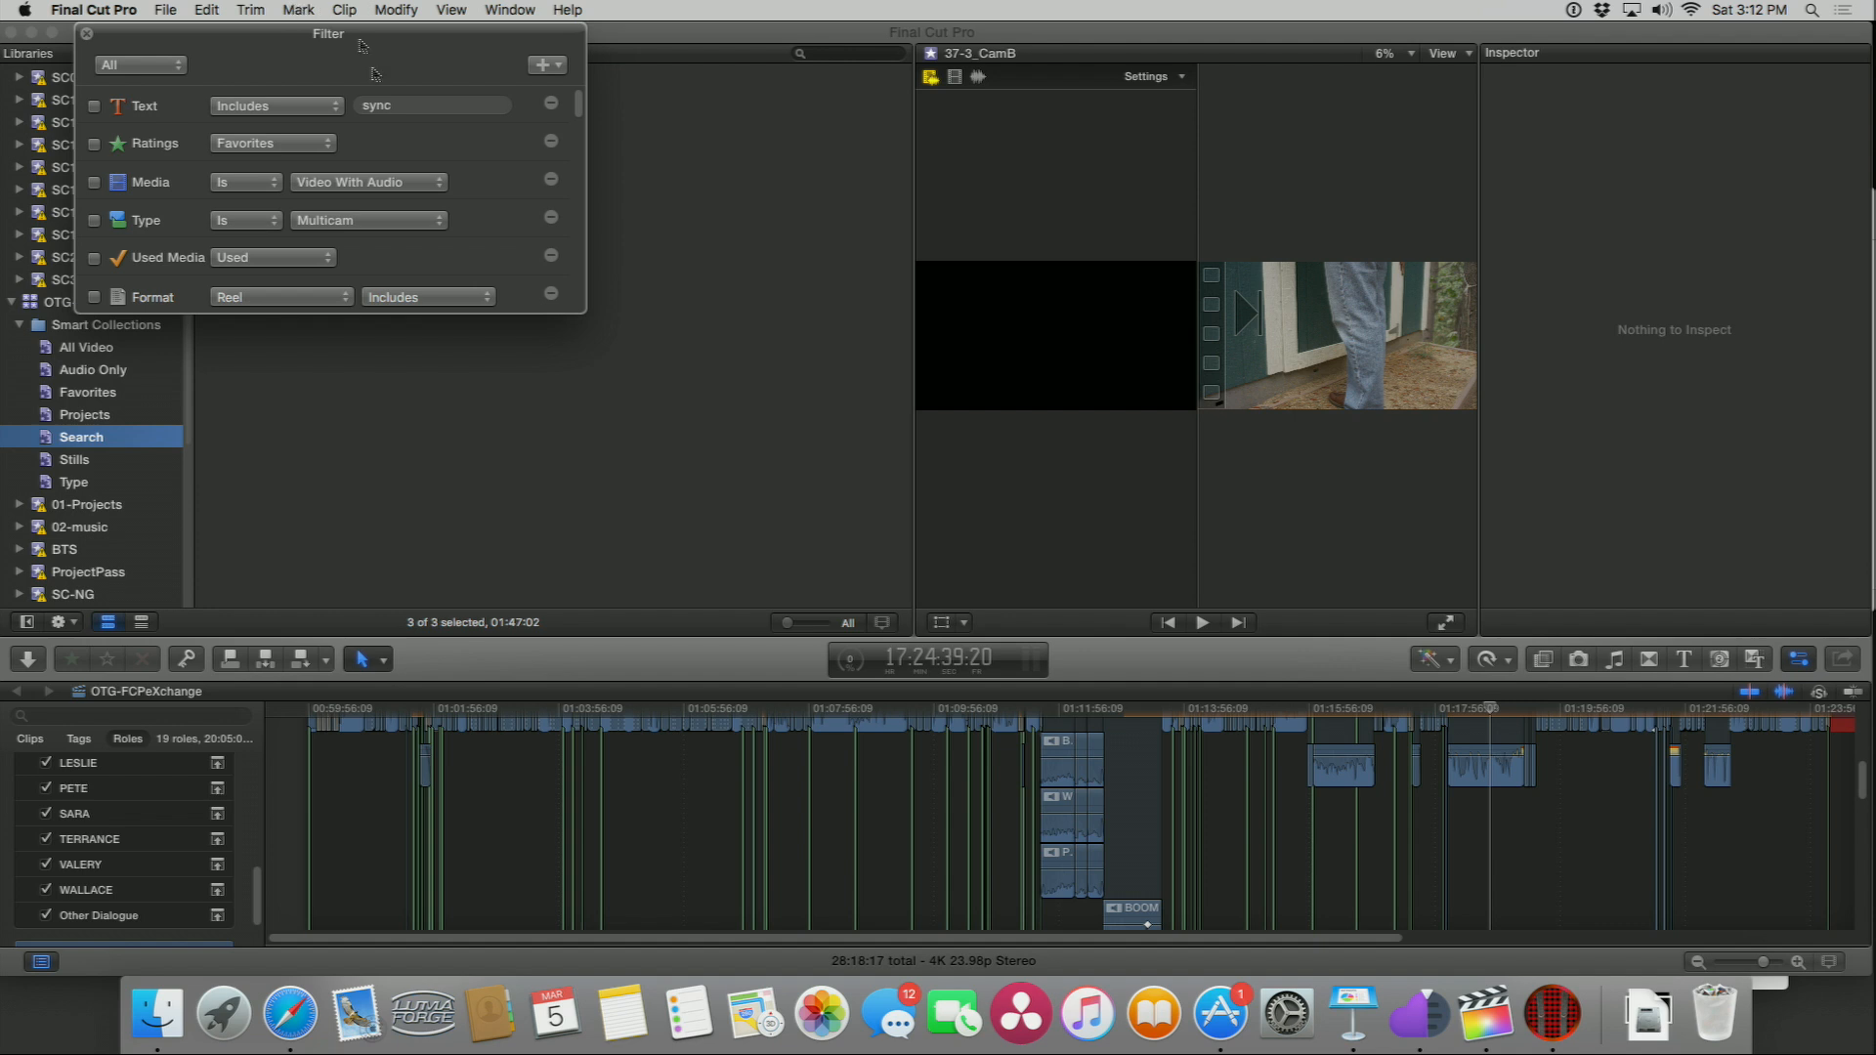
# Step: Review the rules in the Search collection's filter window
pyautogui.click(542, 67)
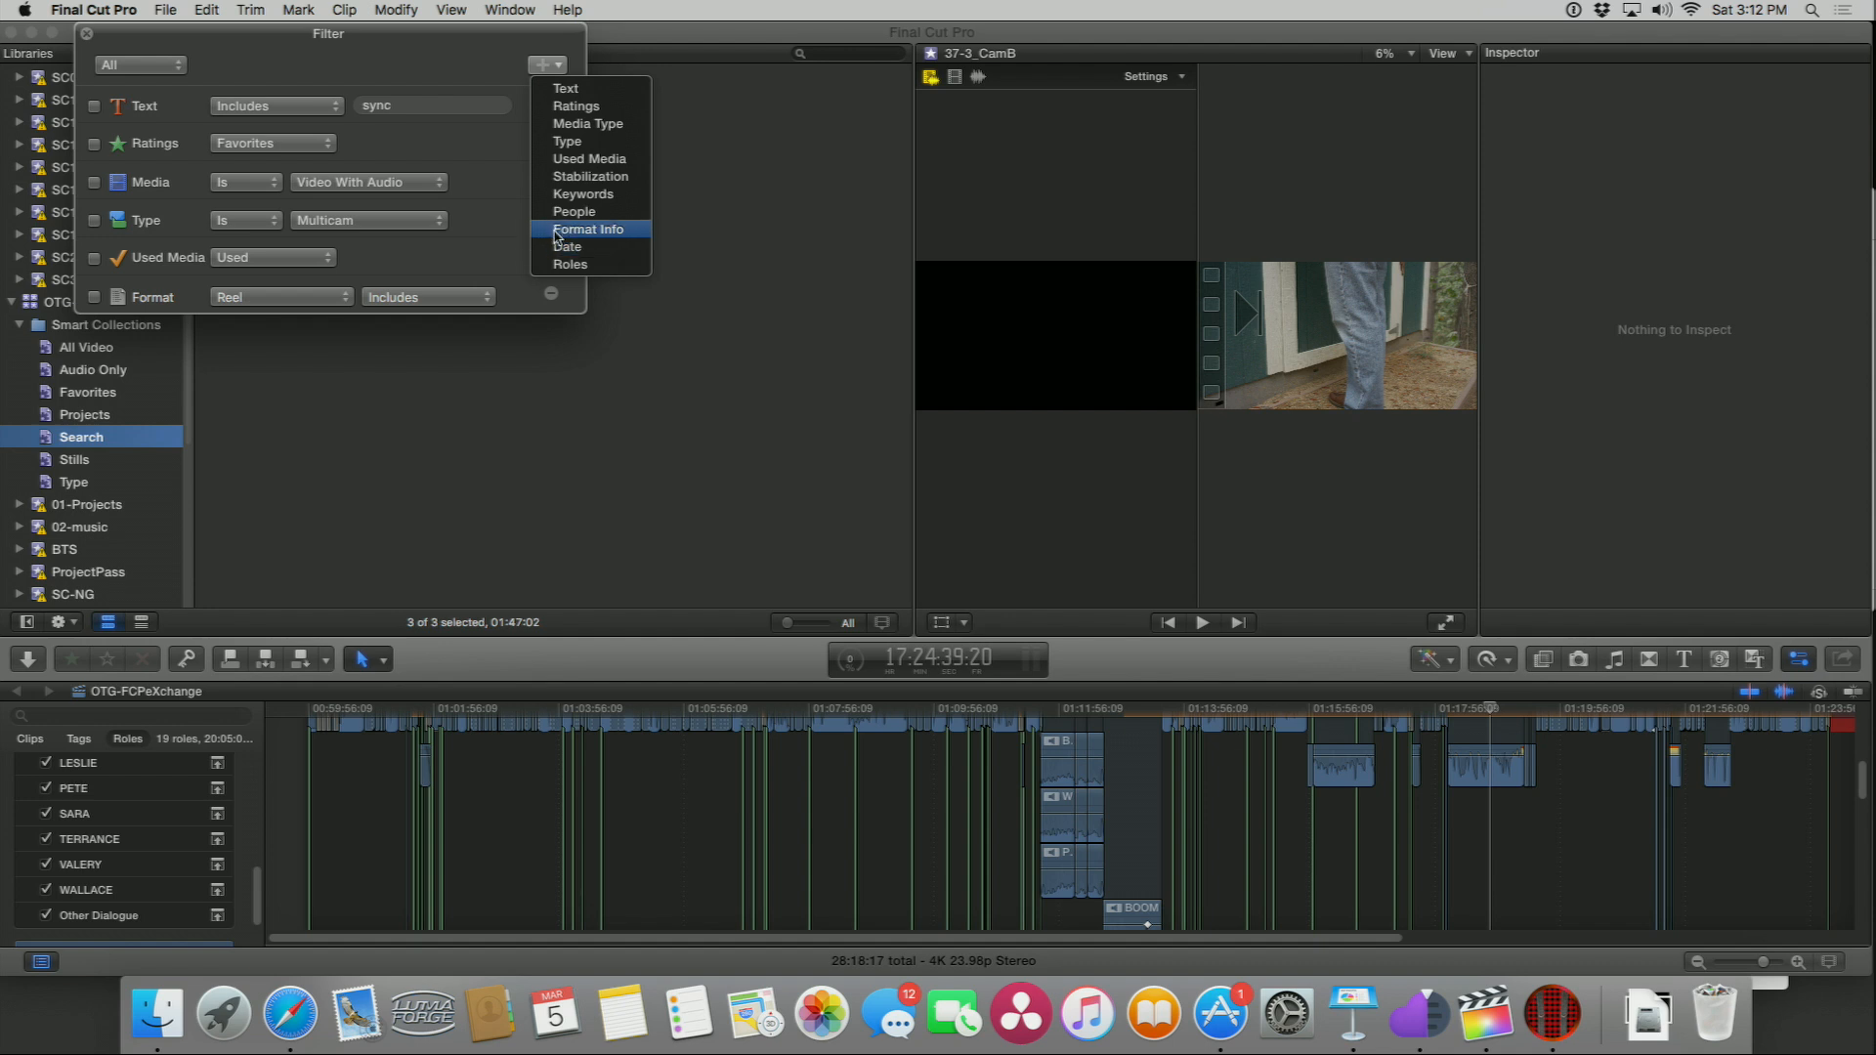
pyautogui.click(308, 83)
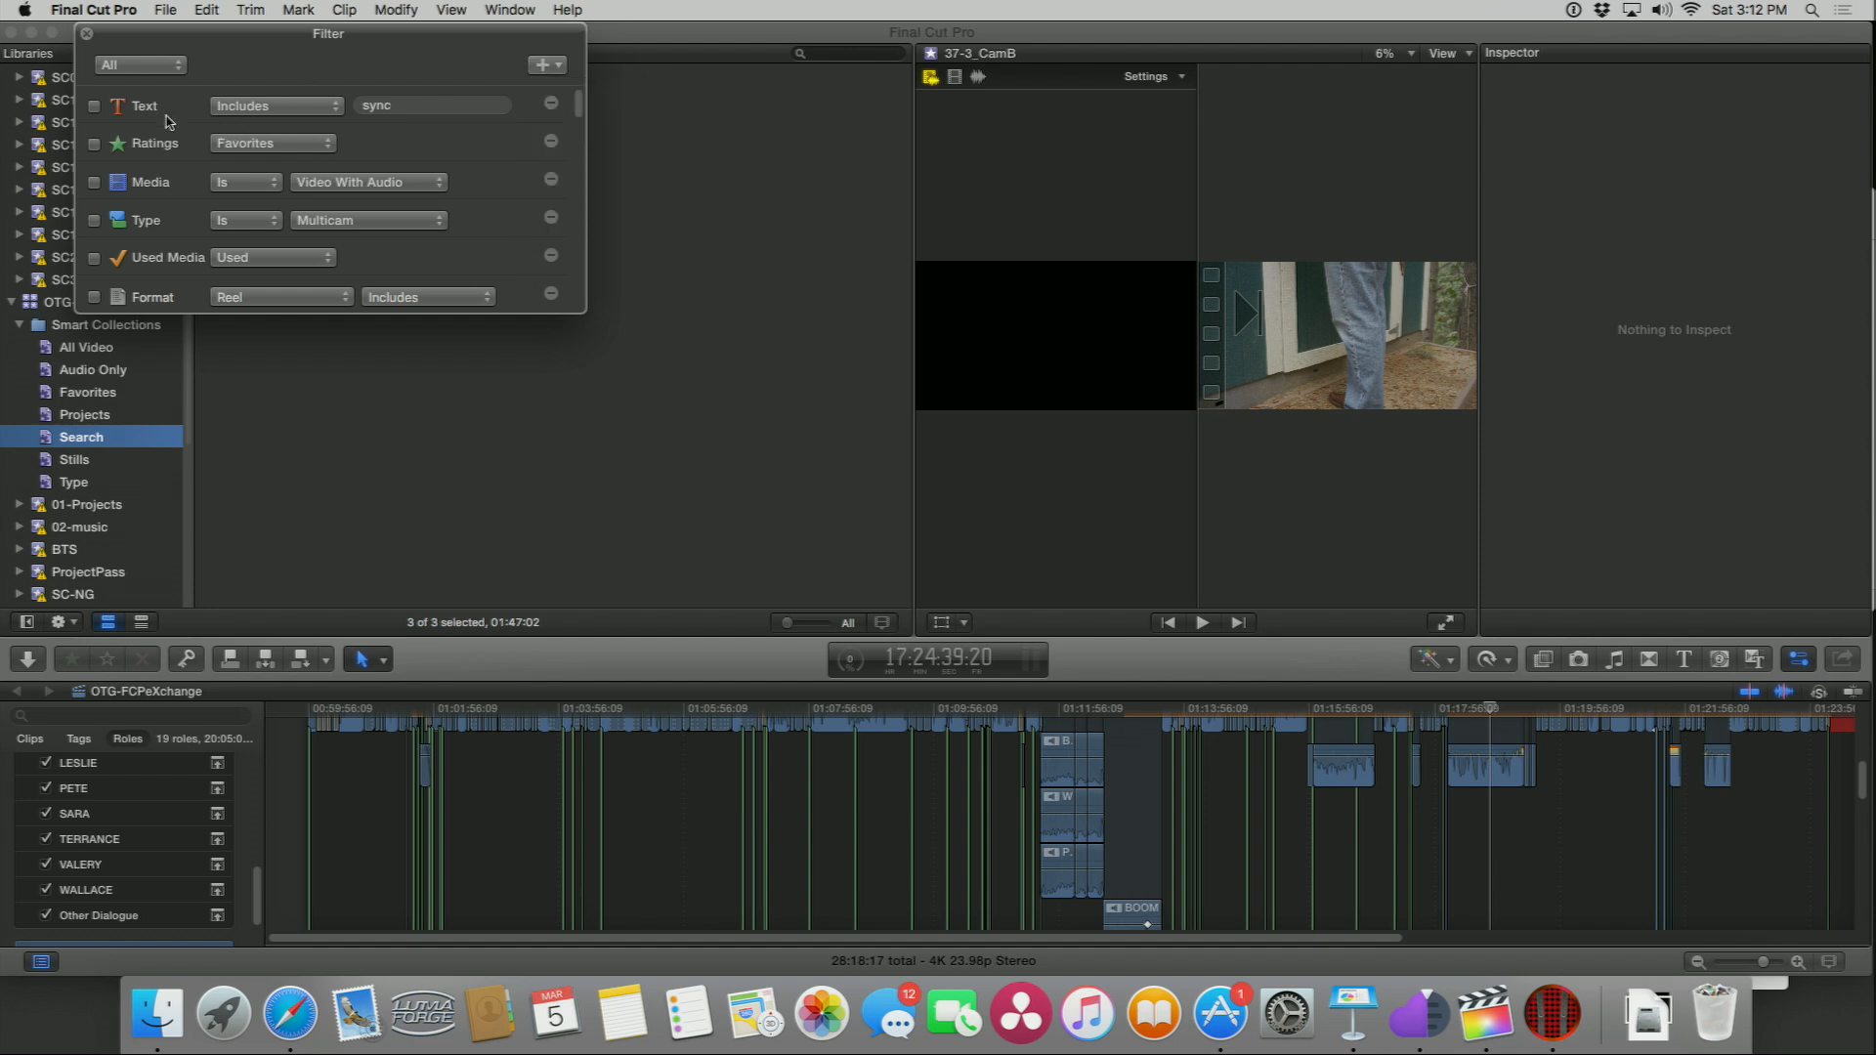
pyautogui.scroll(-5, 171, 117)
pyautogui.scroll(-3, 171, 121)
pyautogui.scroll(4, 176, 120)
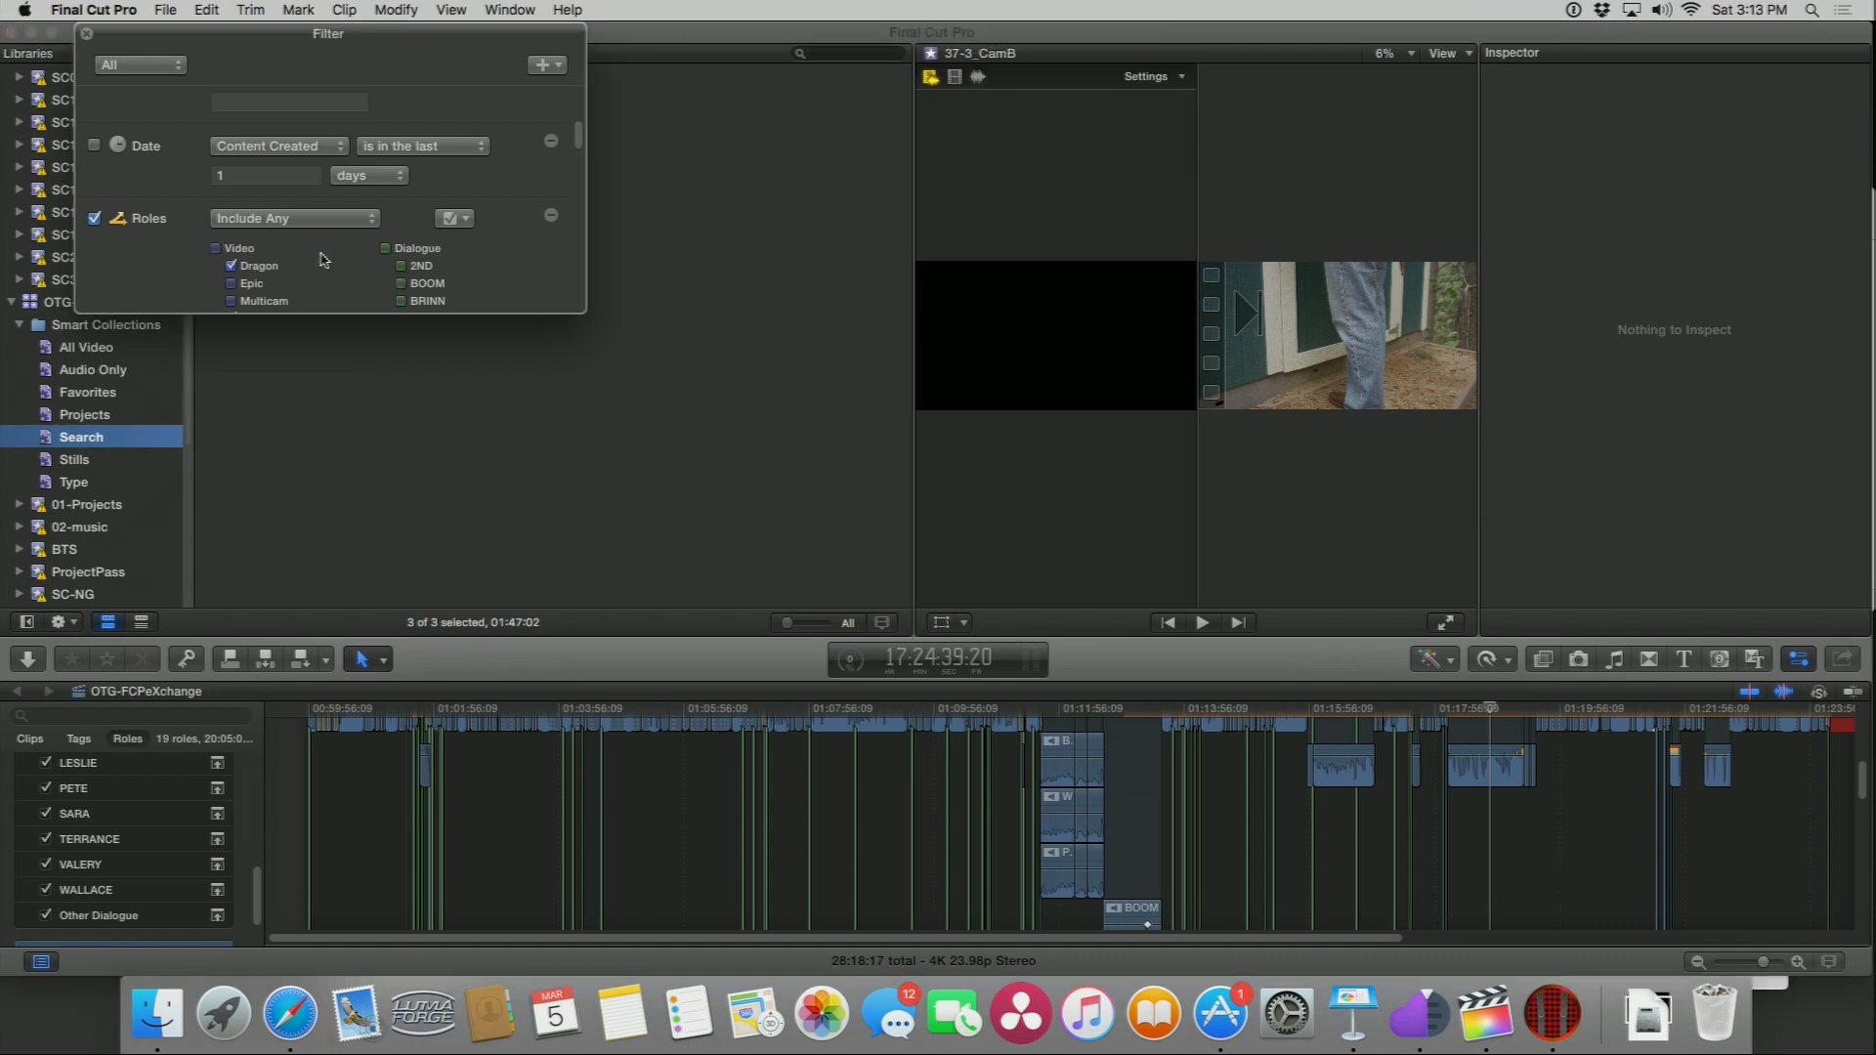
pyautogui.scroll(-5, 231, 265)
pyautogui.scroll(3, 242, 218)
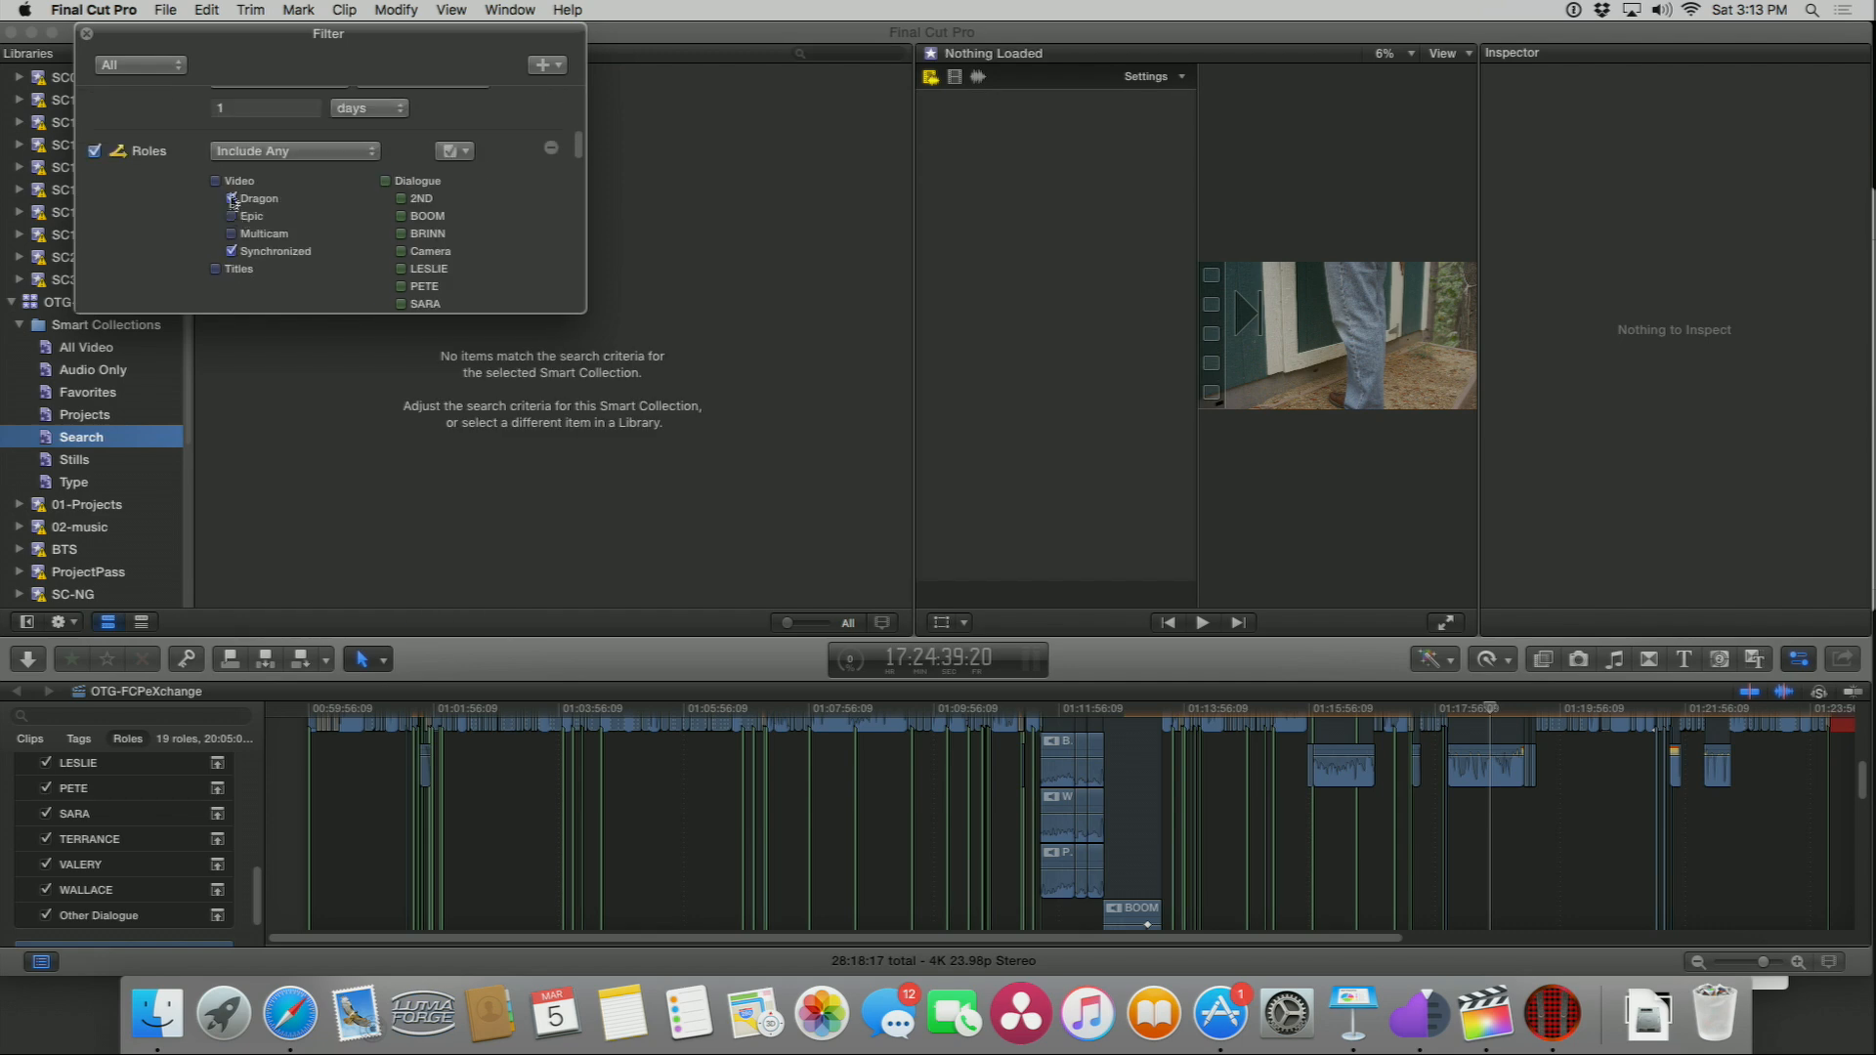
# Step: Uncheck the Synchronized and Dragon video roles in the Search filter
pyautogui.click(232, 251)
pyautogui.click(231, 199)
pyautogui.scroll(-5, 315, 228)
pyautogui.scroll(-5, 312, 230)
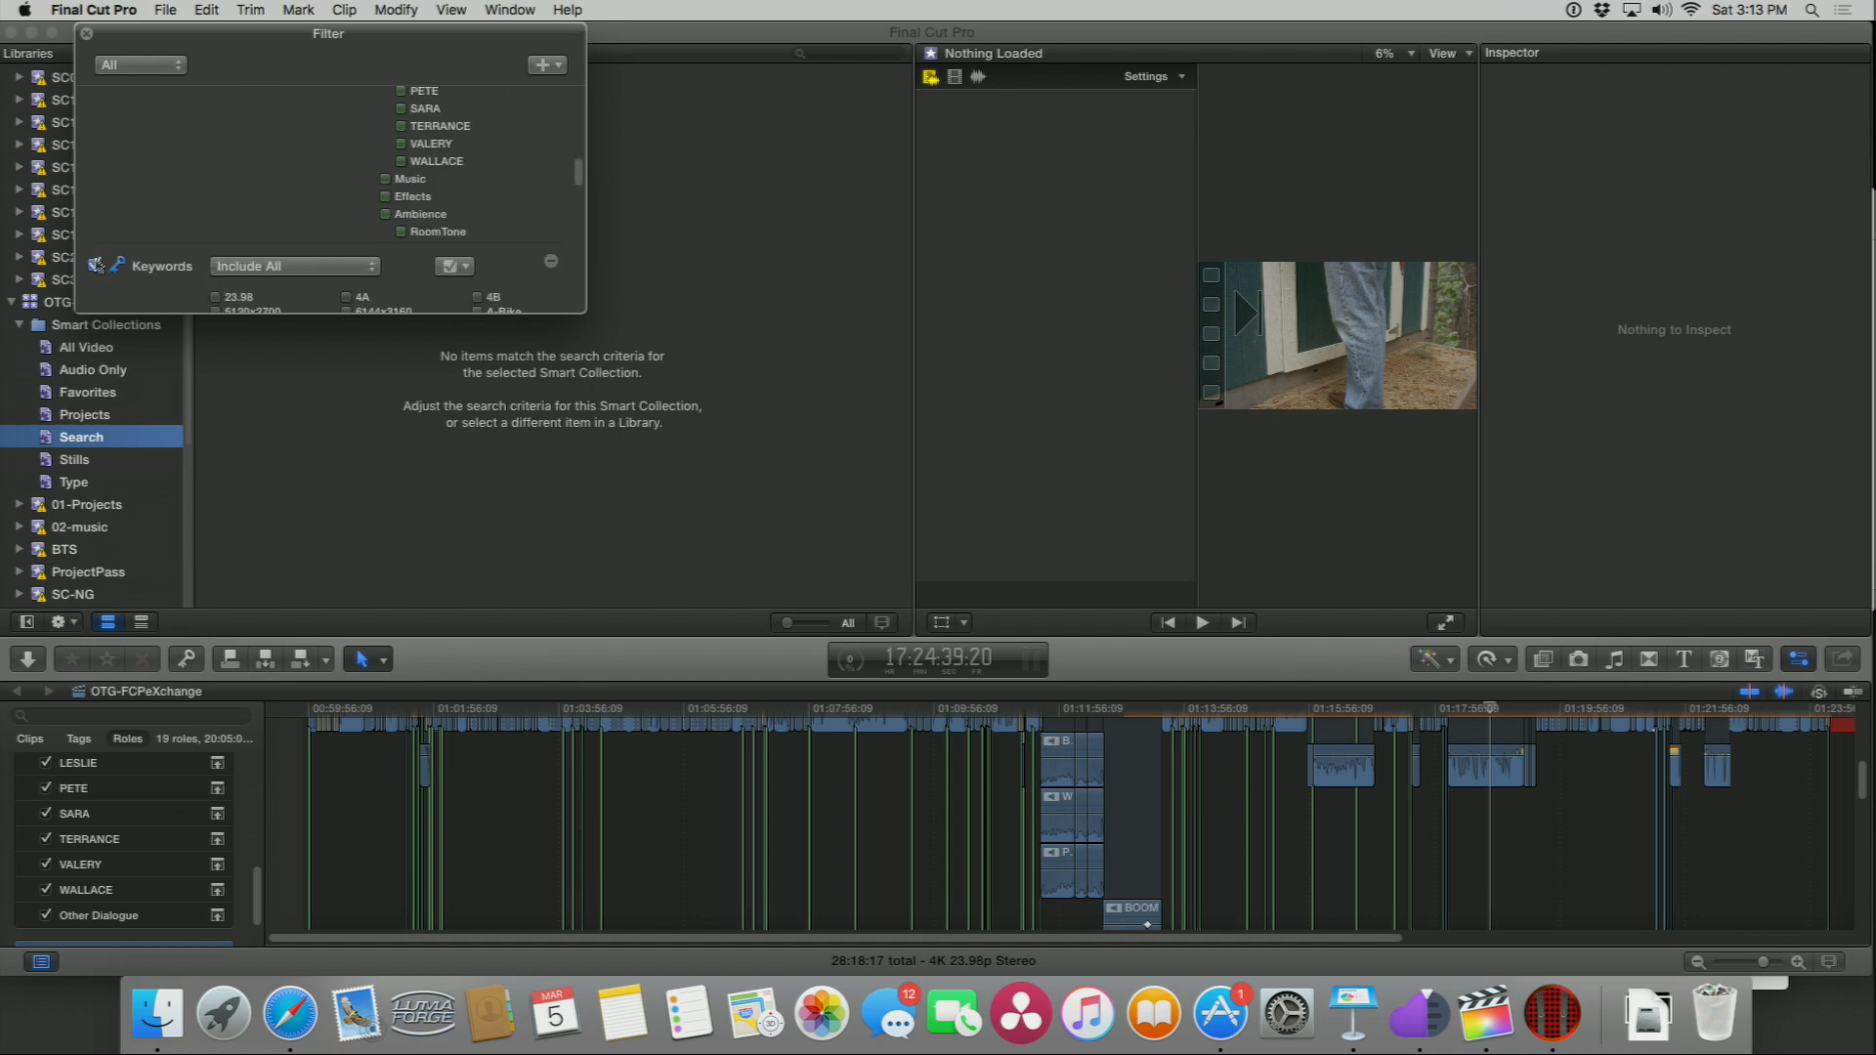
pyautogui.scroll(7, 228, 224)
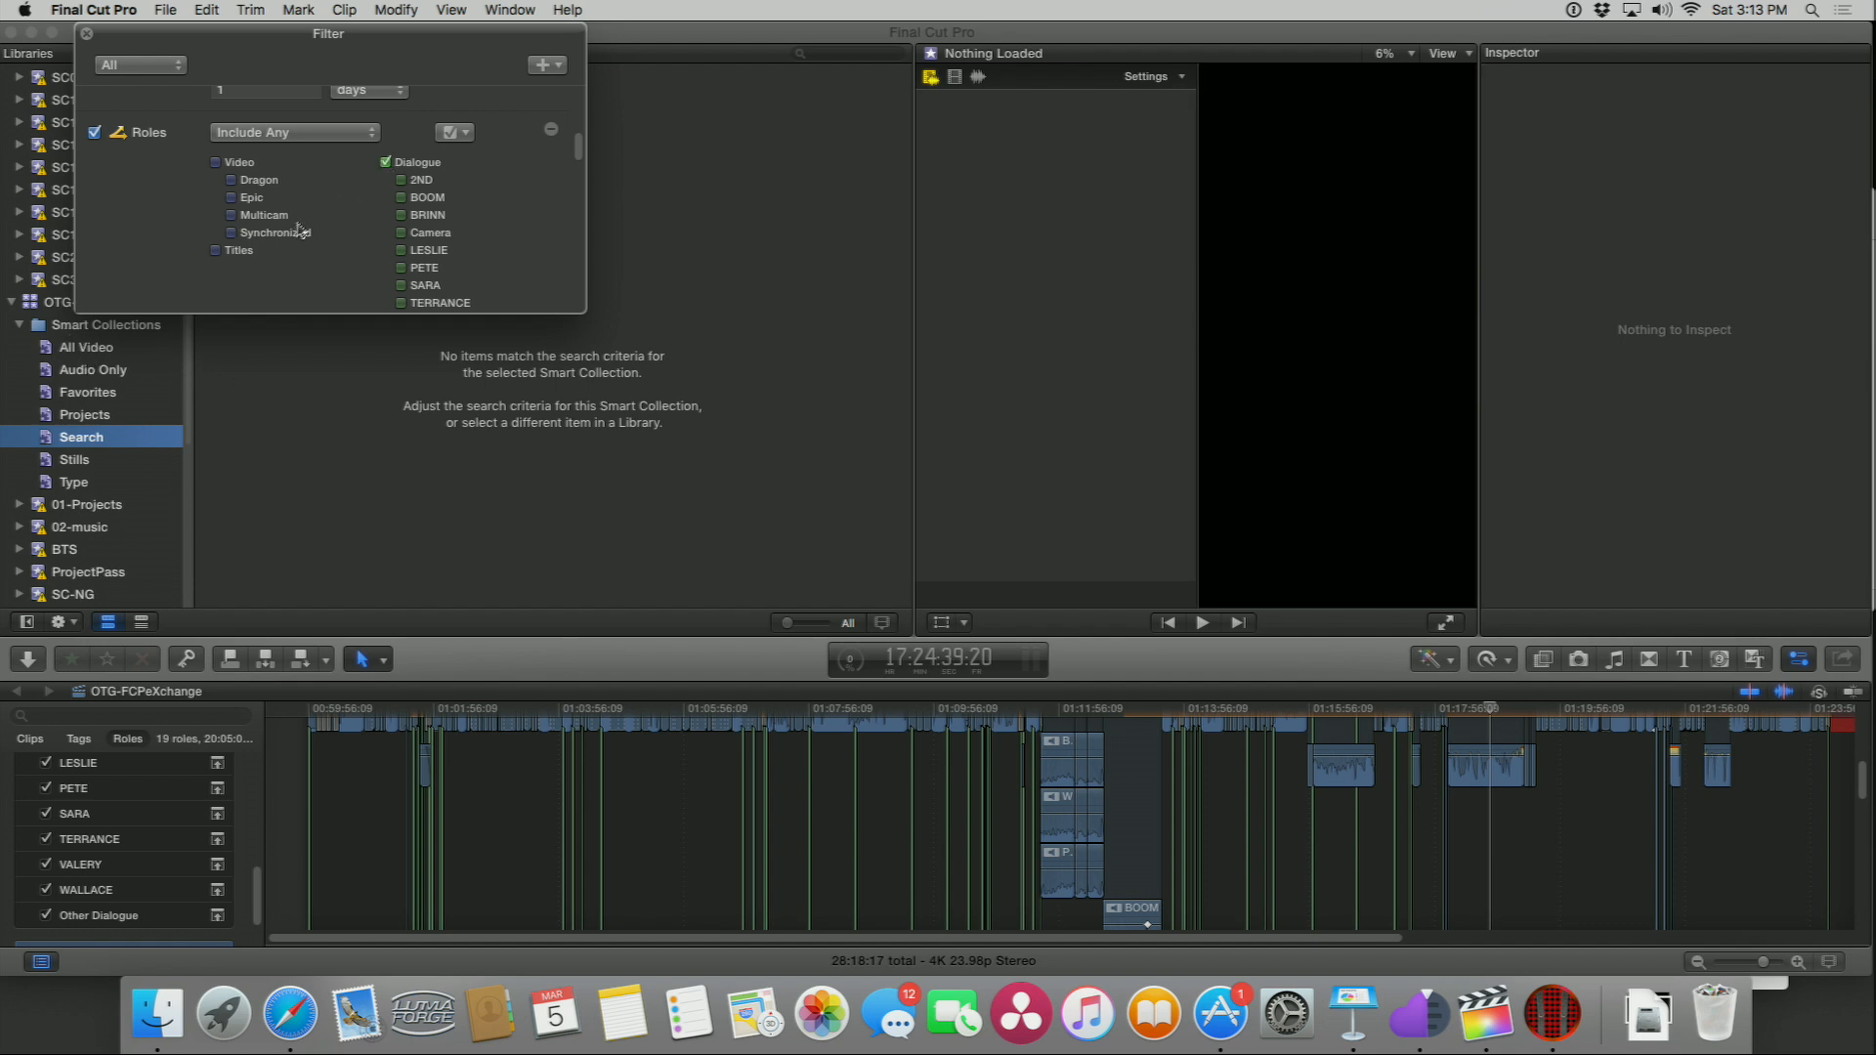
# Step: Filter the Search collection by the C-Chazz keyword
pyautogui.scroll(6, 284, 215)
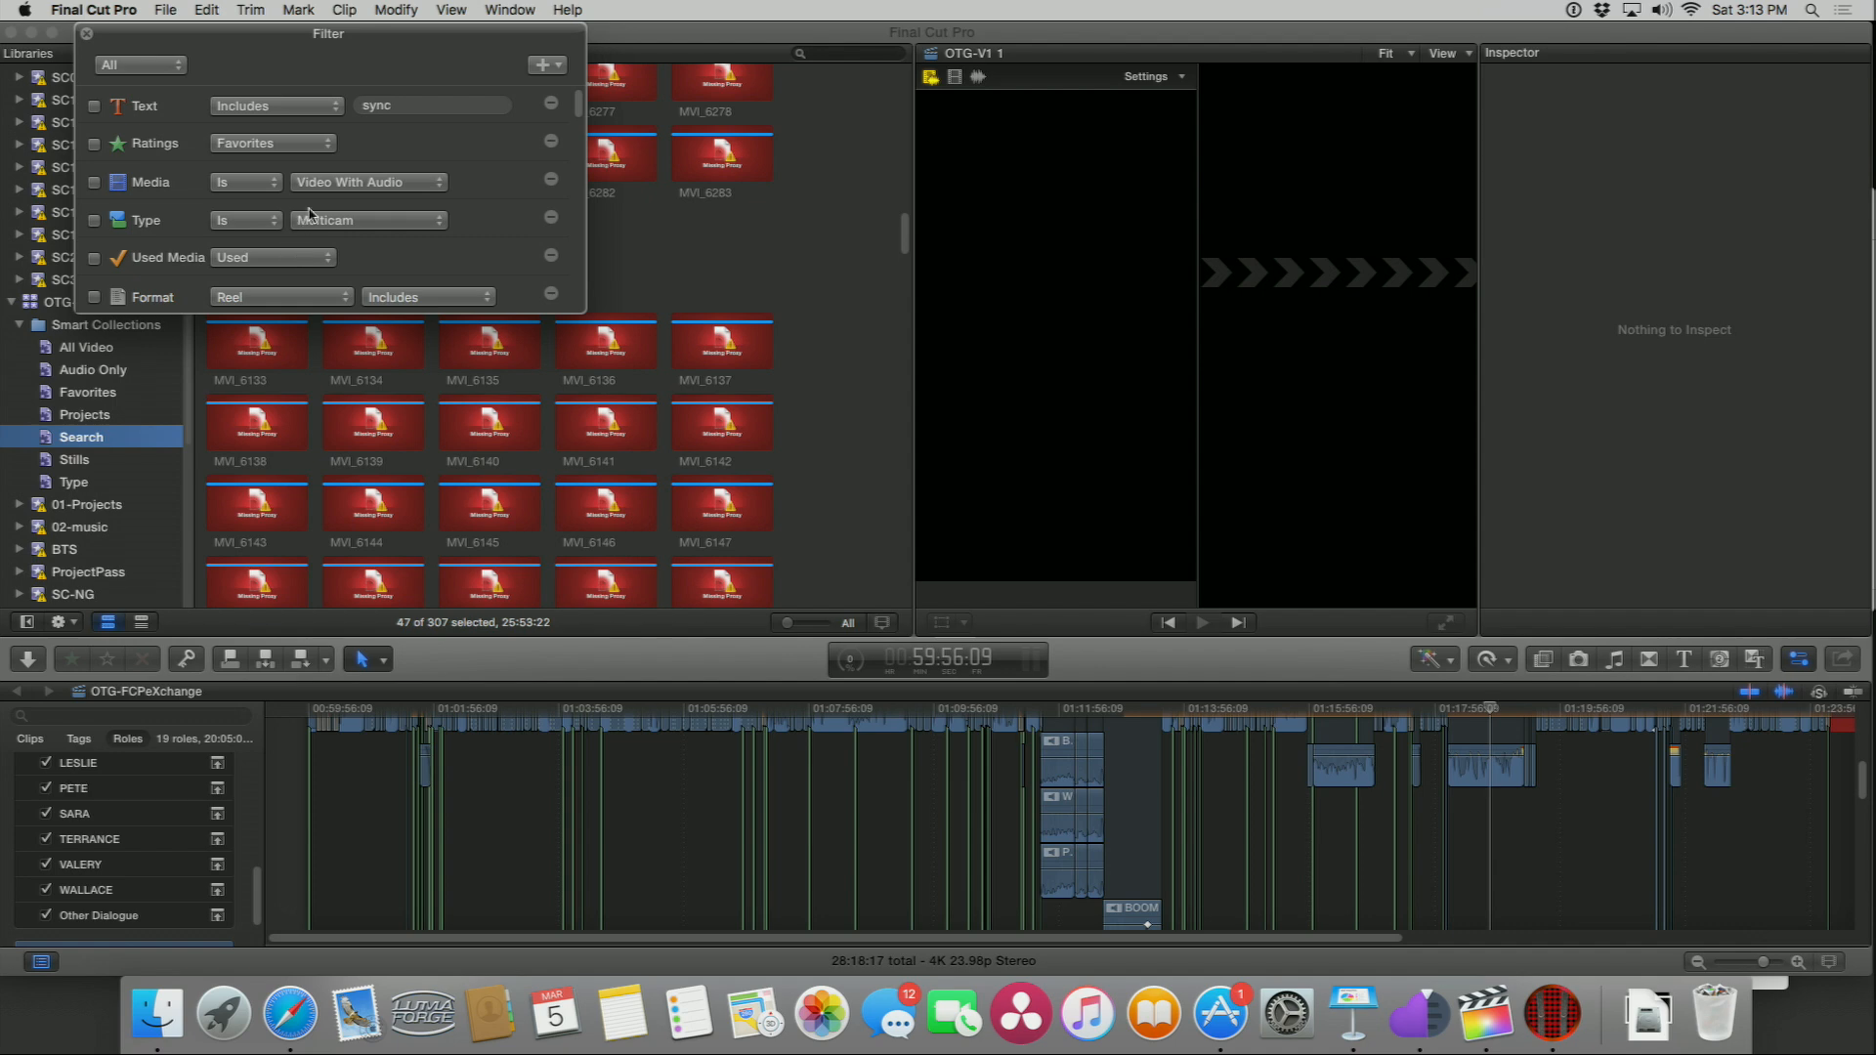
pyautogui.scroll(-10, 313, 220)
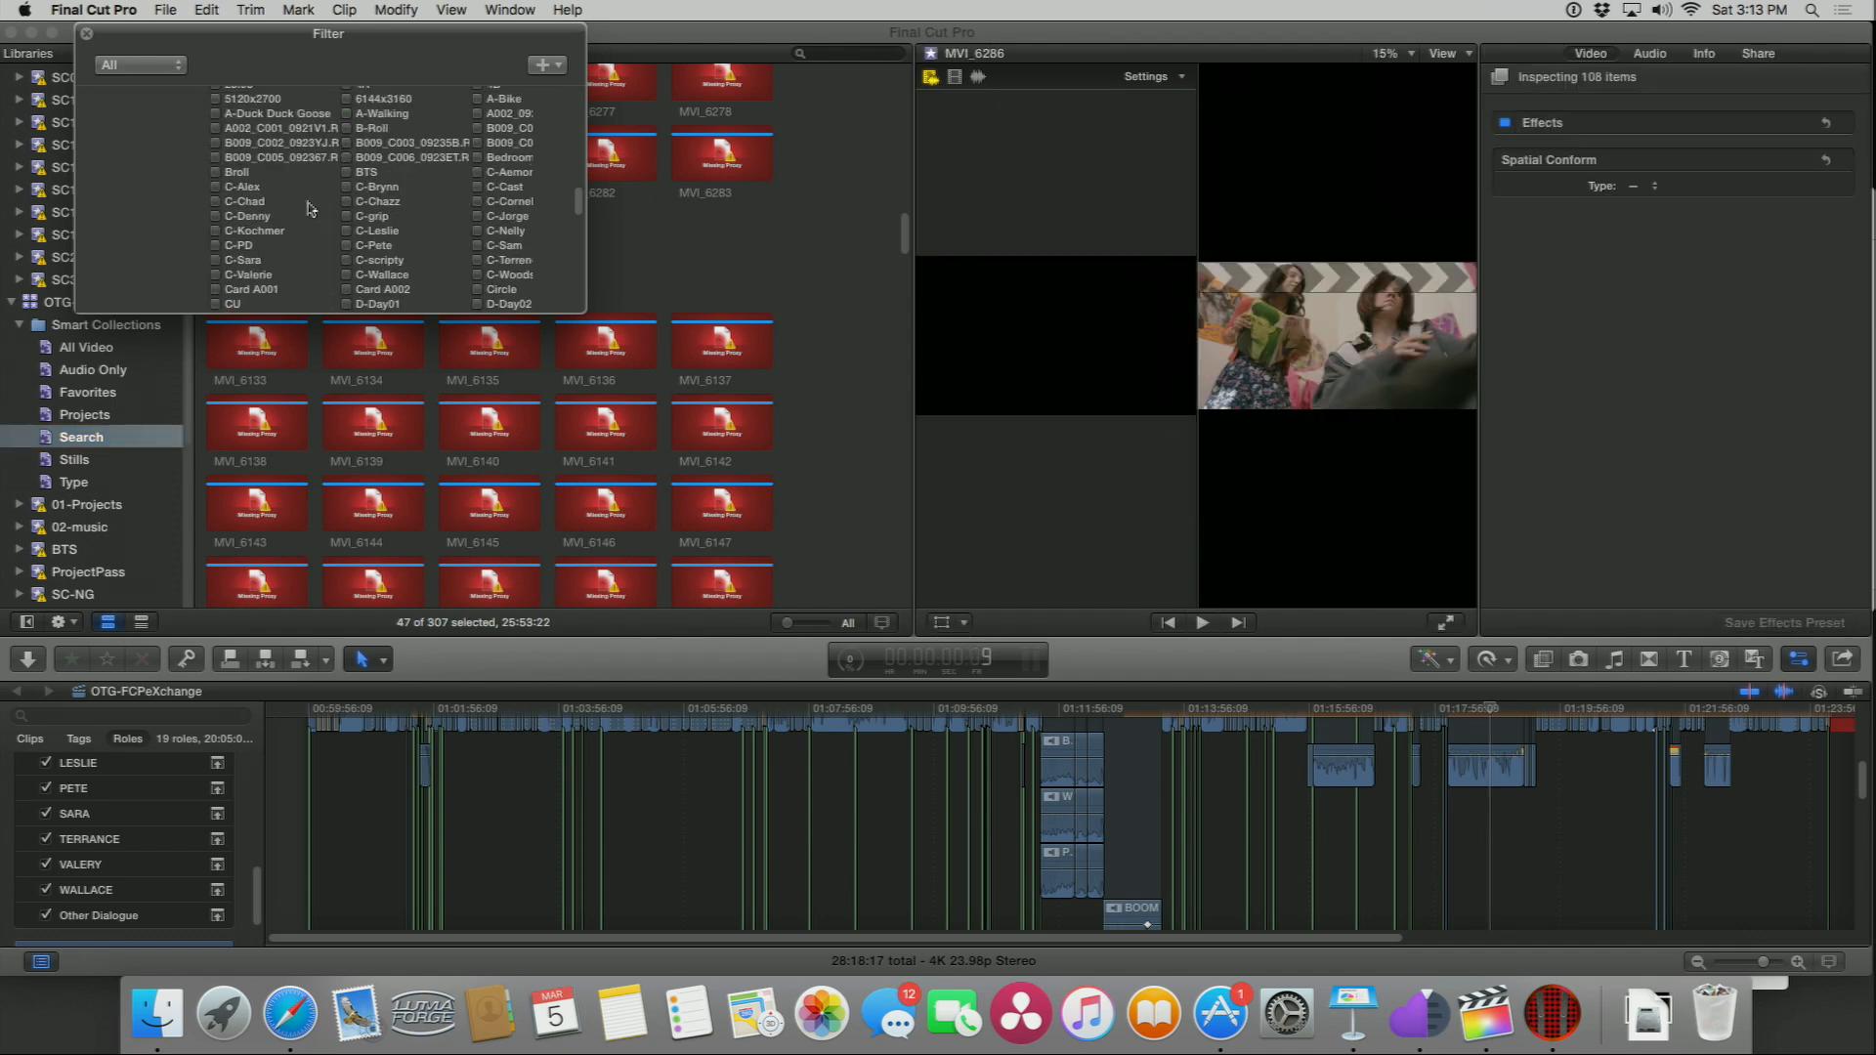
pyautogui.scroll(2, 299, 212)
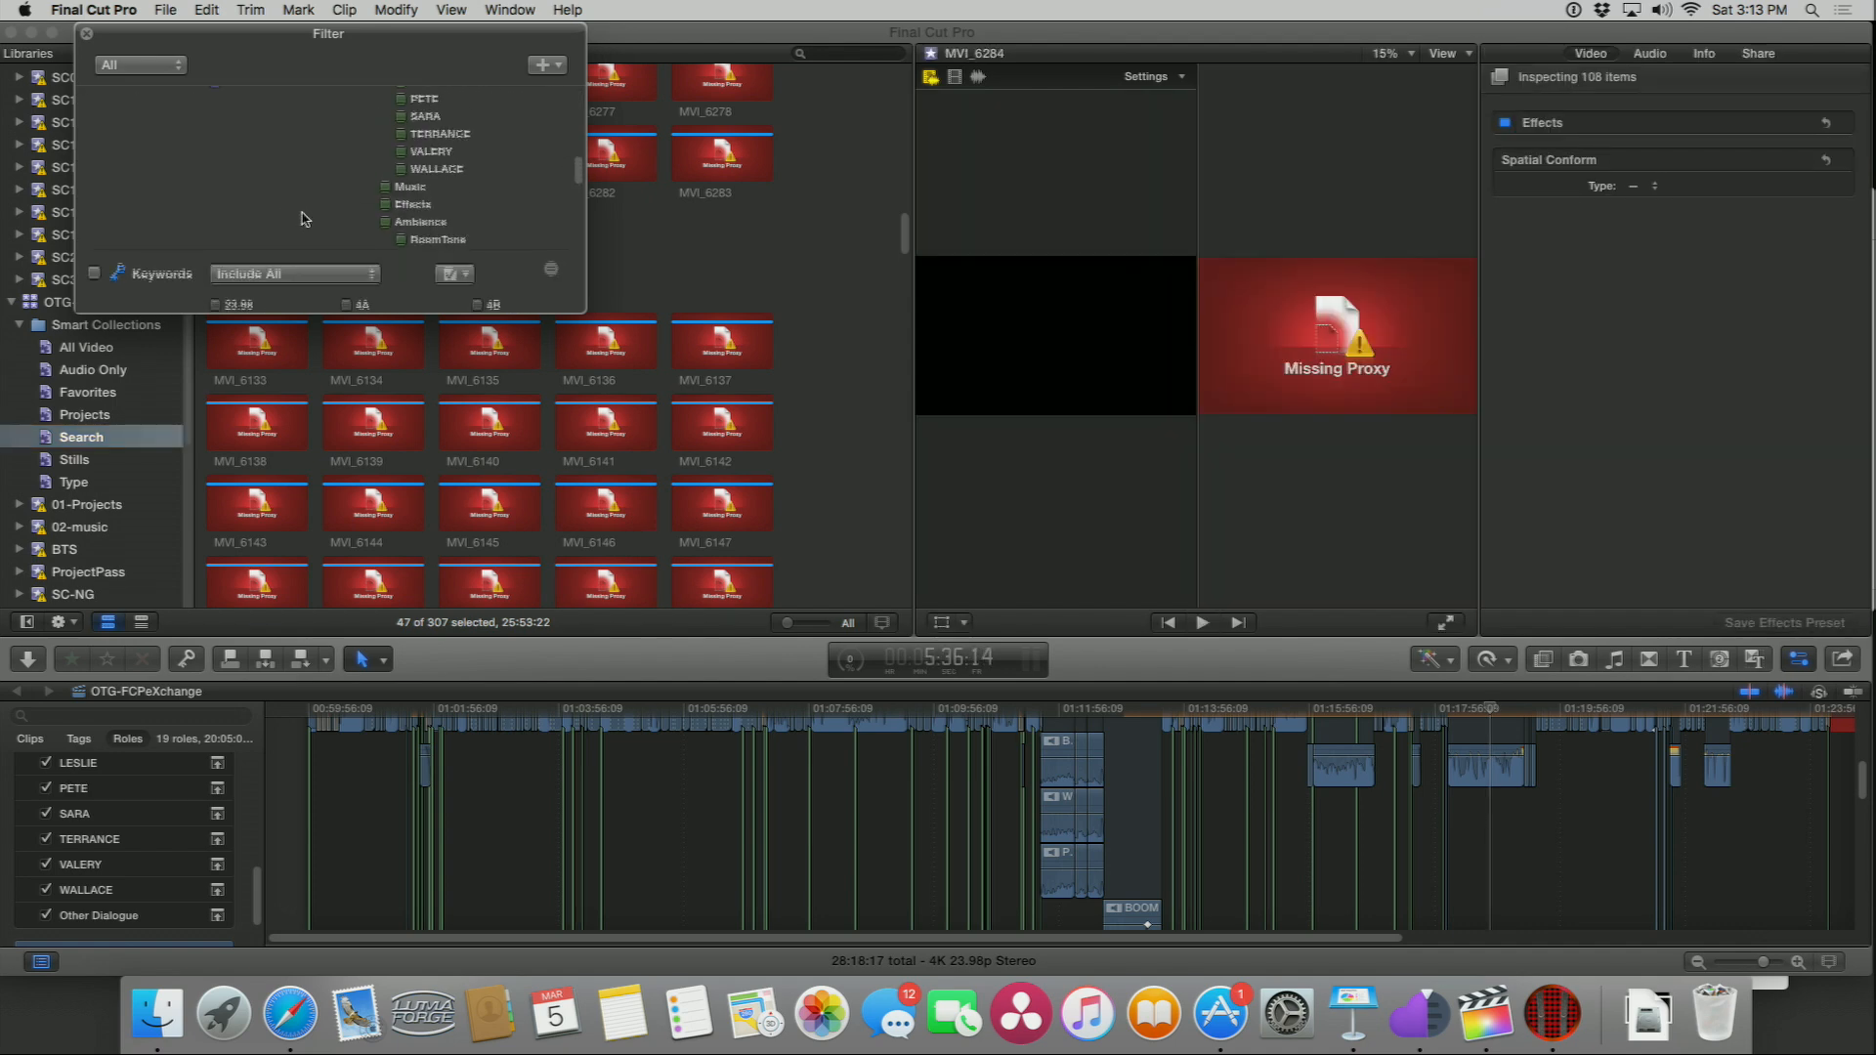
pyautogui.scroll(-8, 305, 215)
pyautogui.scroll(-4, 308, 221)
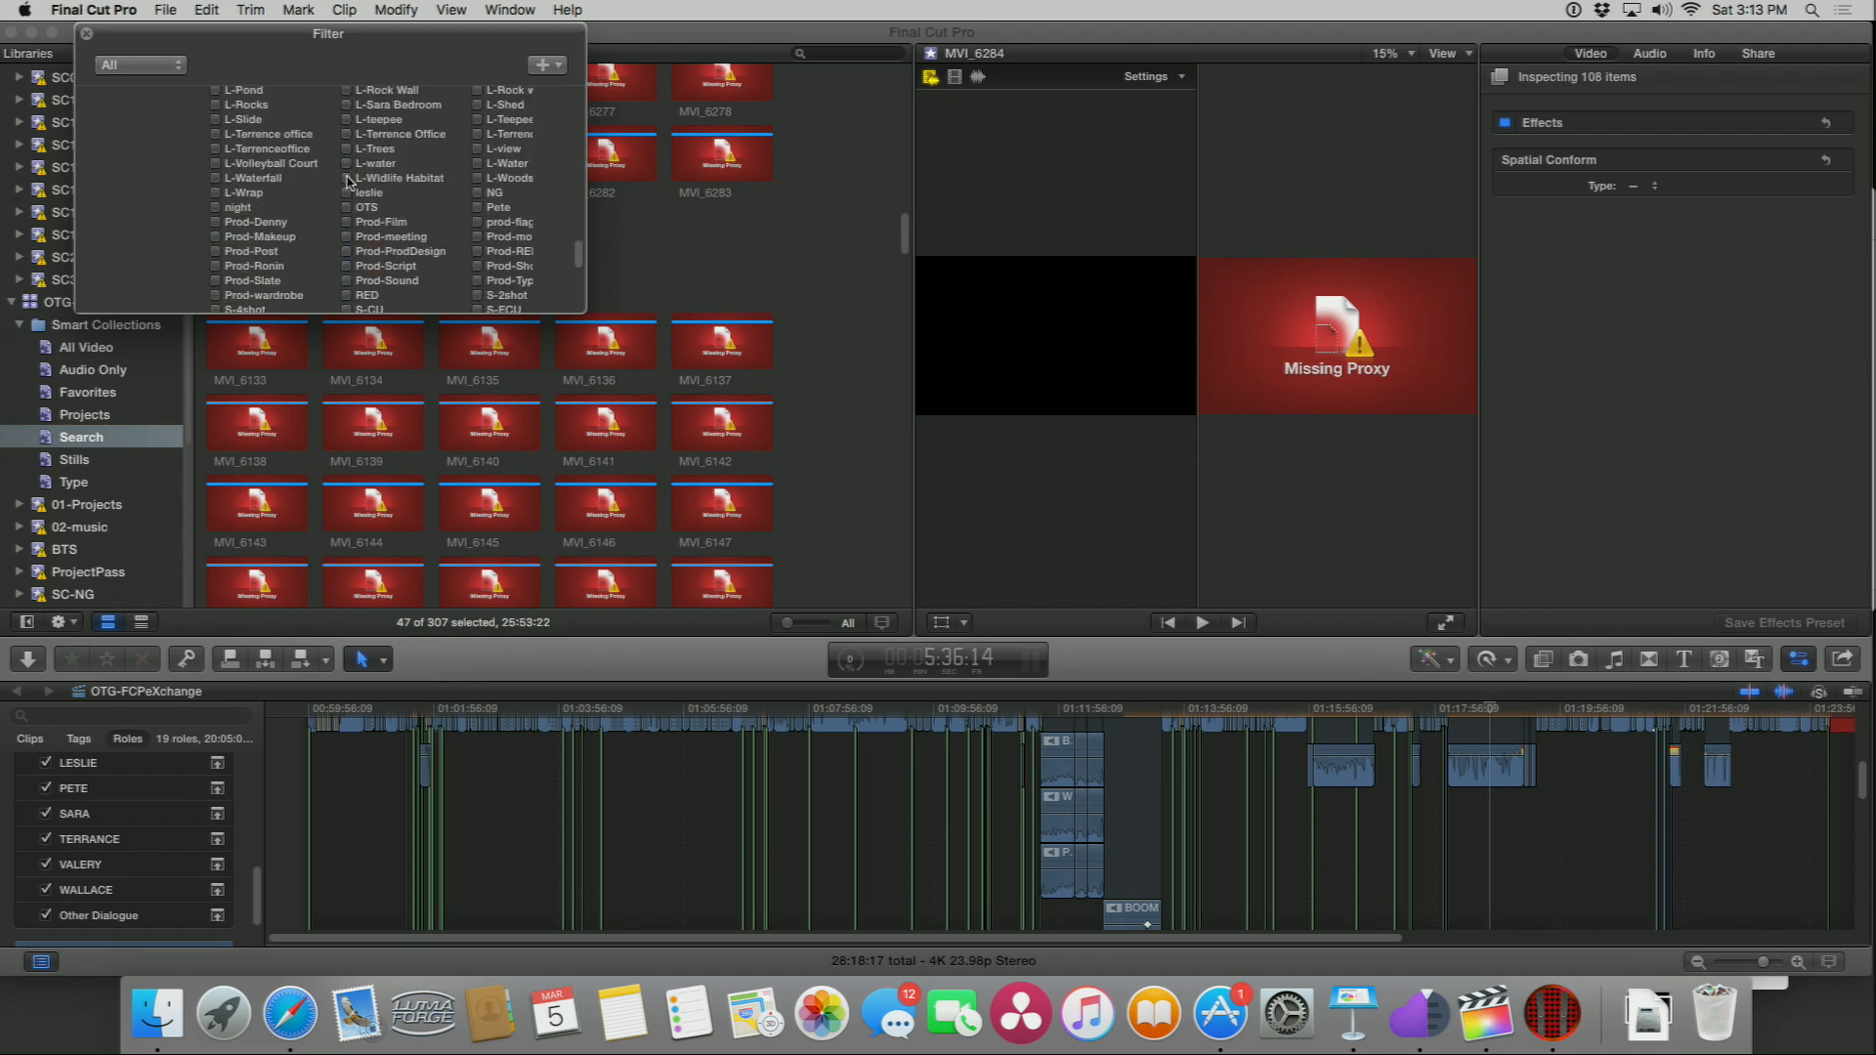
pyautogui.scroll(10, 435, 199)
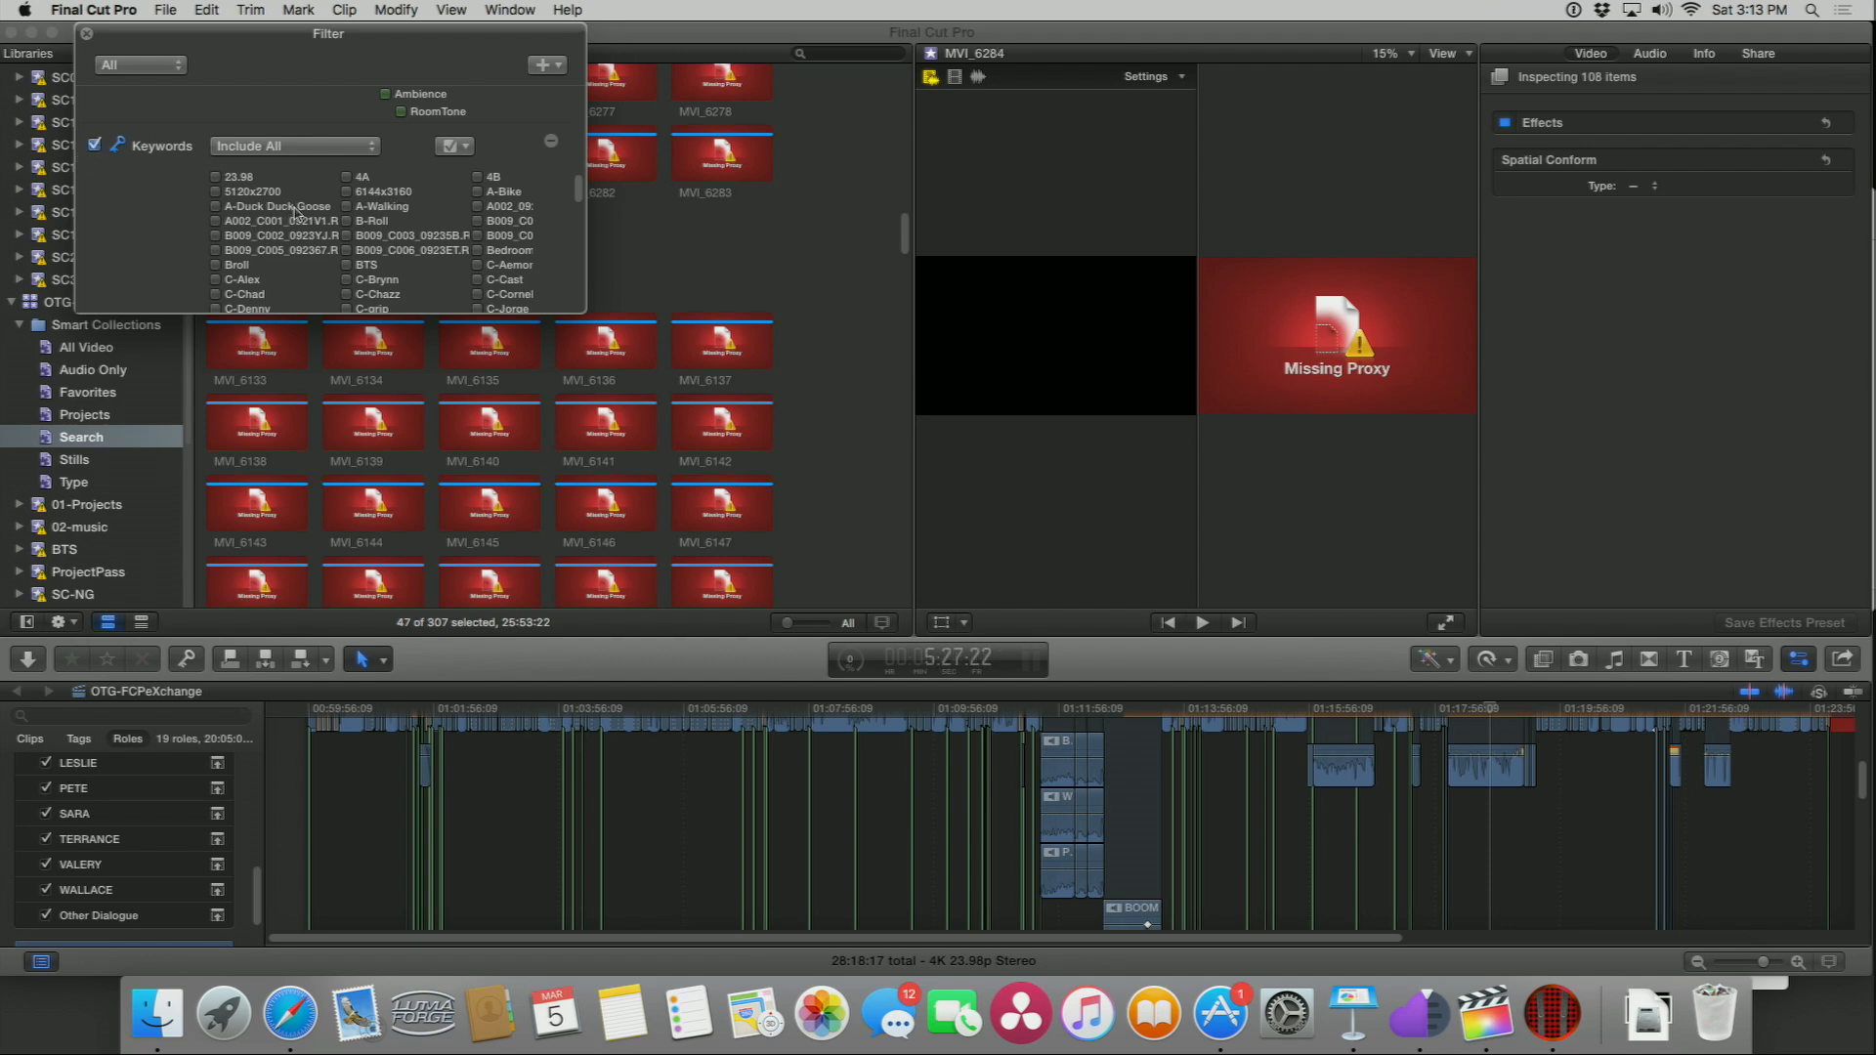
pyautogui.scroll(-3, 293, 215)
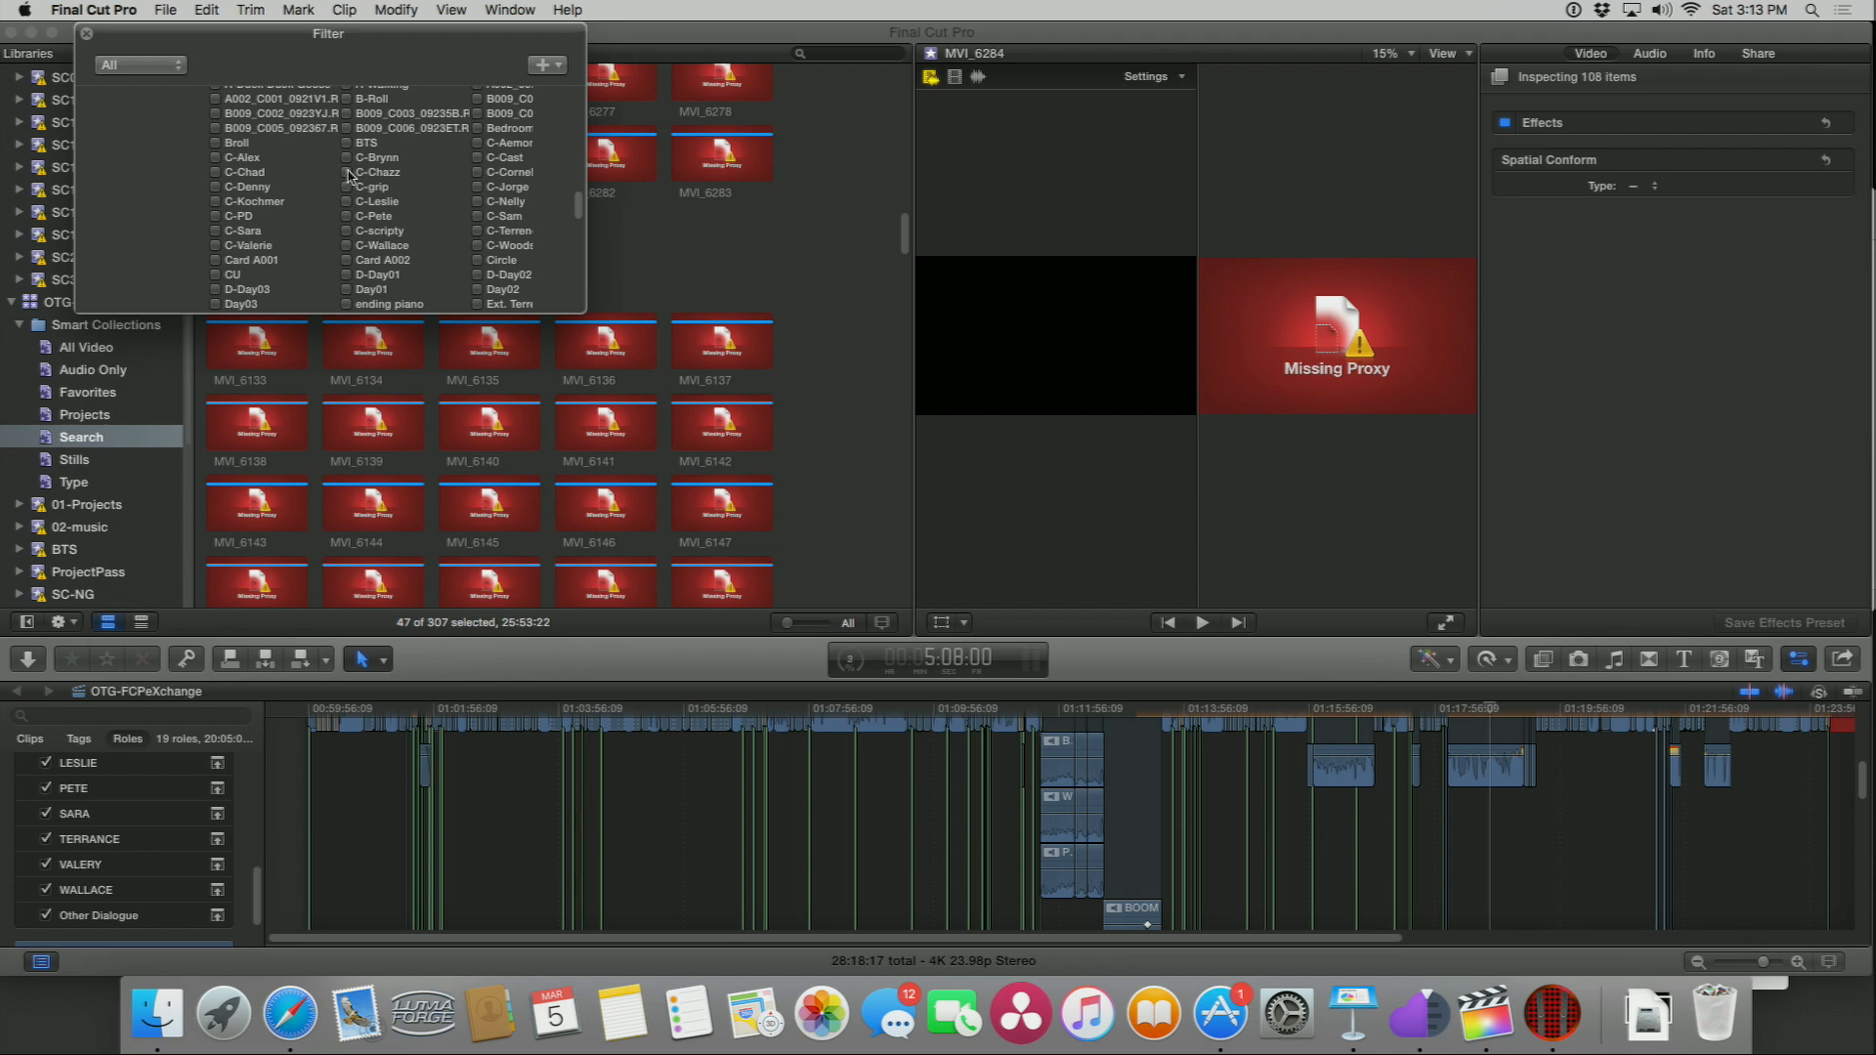
pyautogui.click(346, 172)
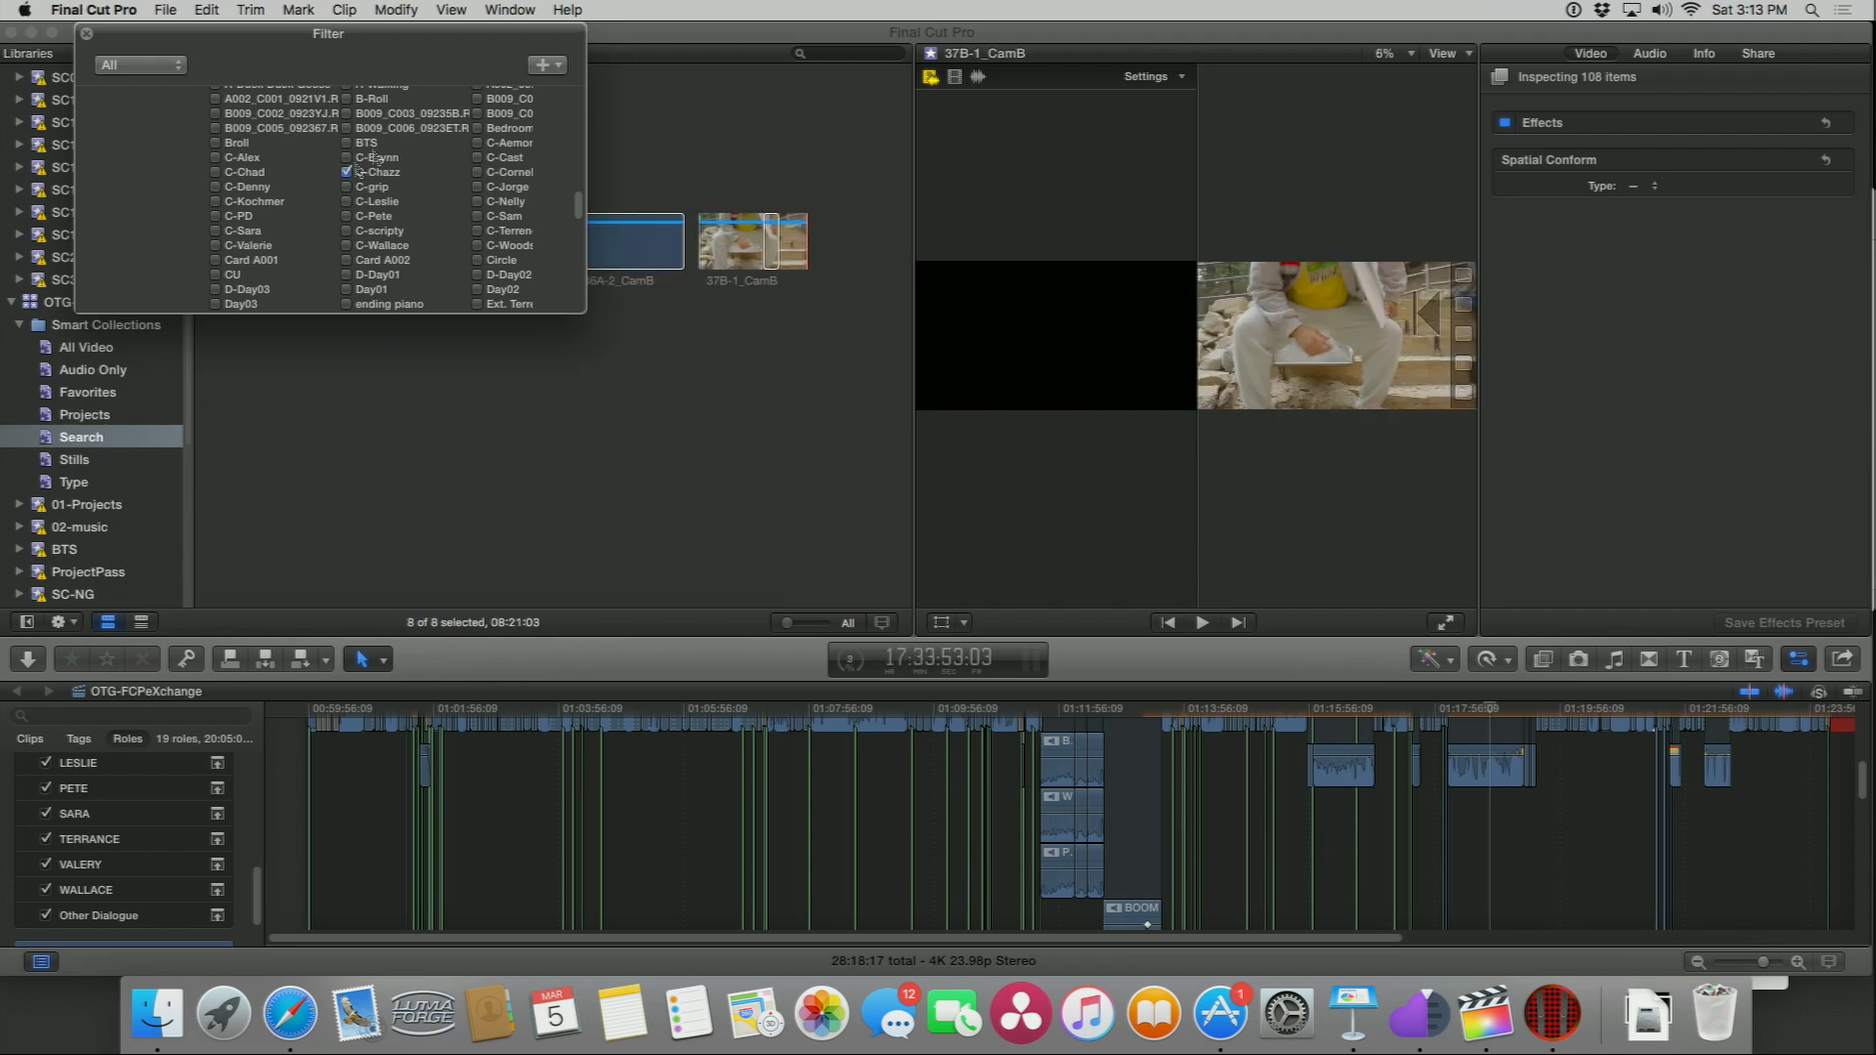
# Step: Move the filter window beside the viewer and clear the C-Chazz keyword
pyautogui.moveTo(399, 35); pyautogui.dragTo(1274, 118)
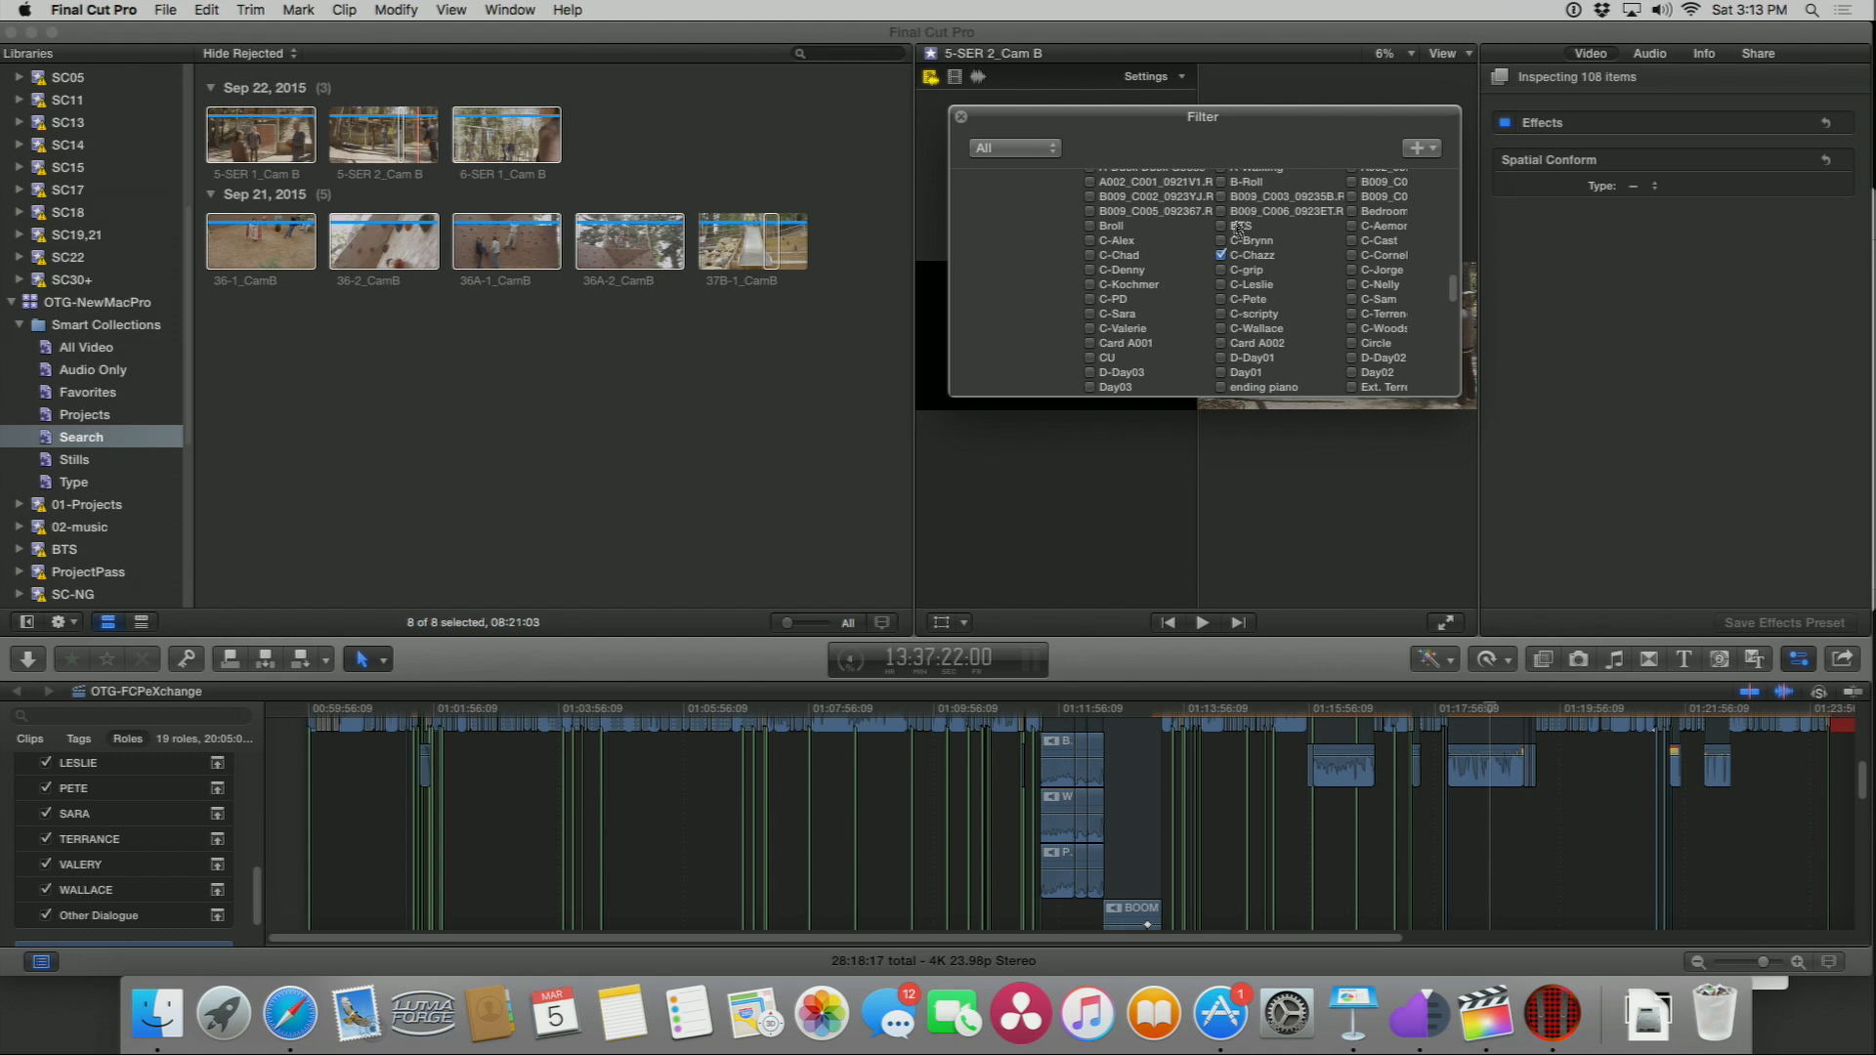
pyautogui.scroll(-3, 1270, 272)
pyautogui.scroll(-5, 1270, 272)
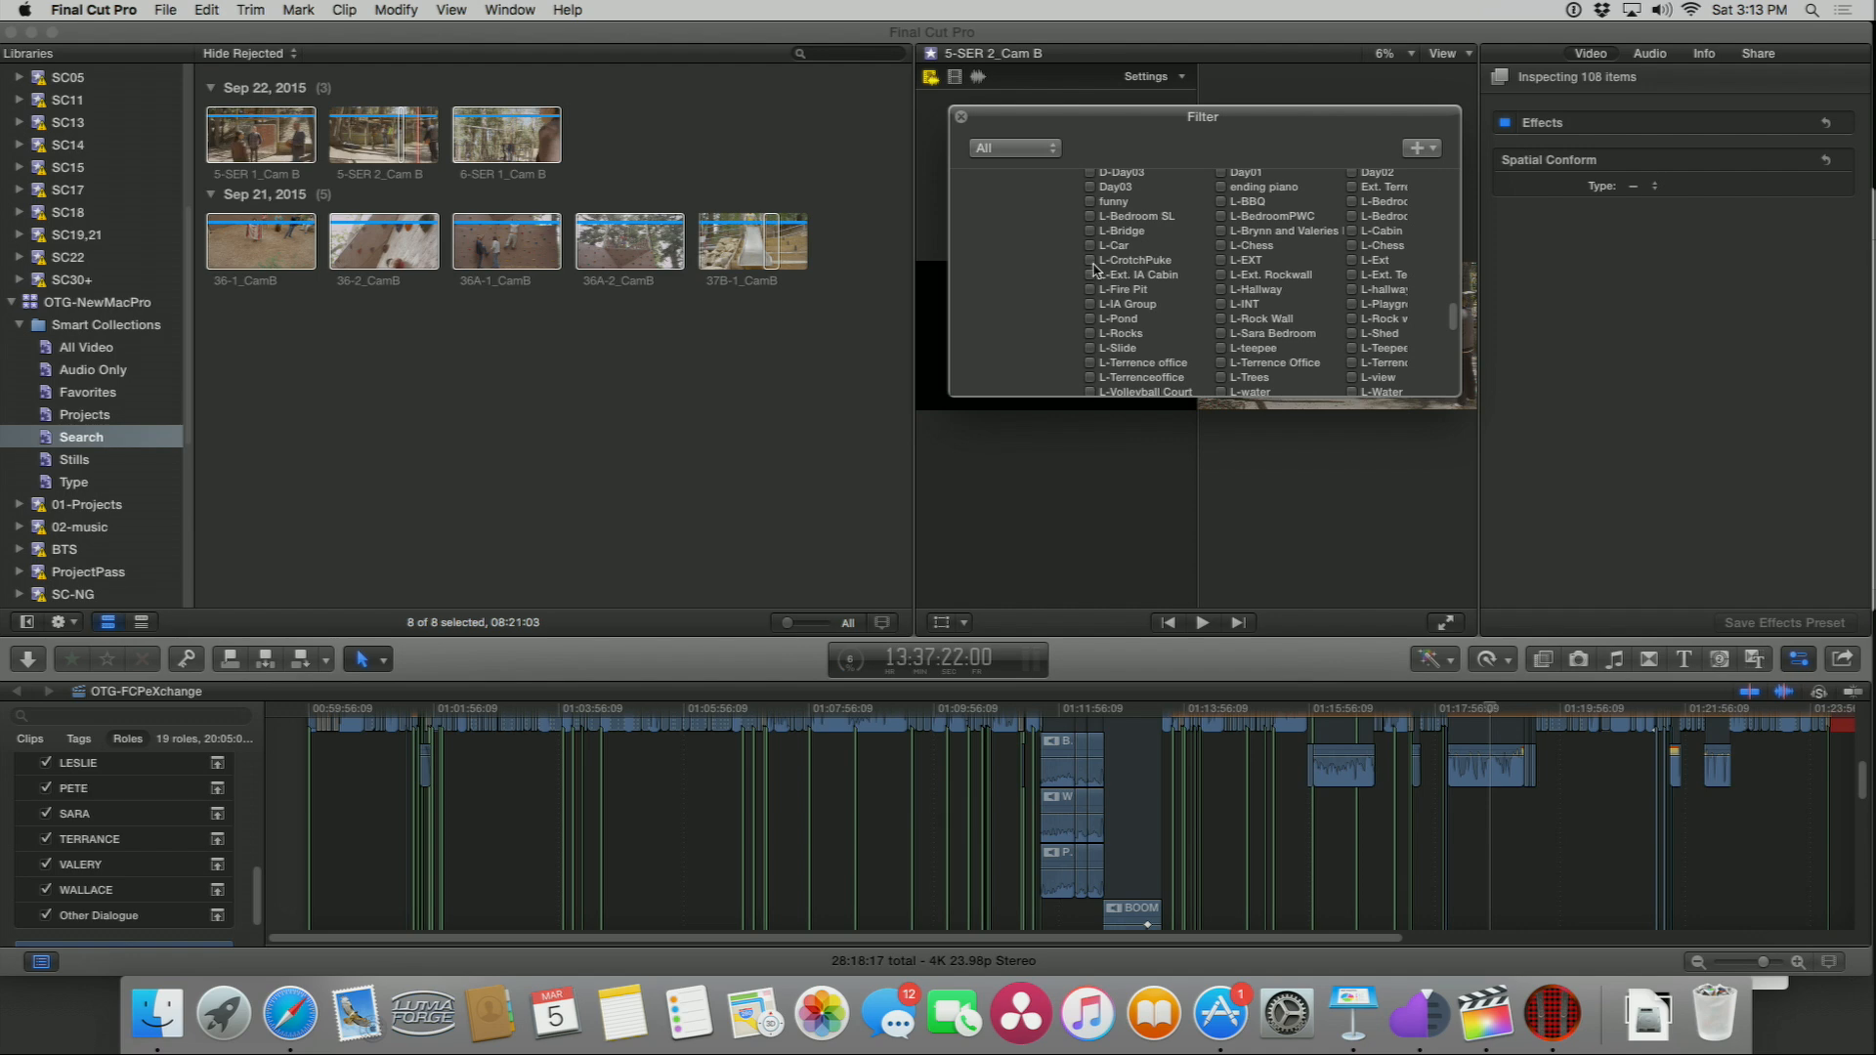
pyautogui.scroll(-8, 1109, 275)
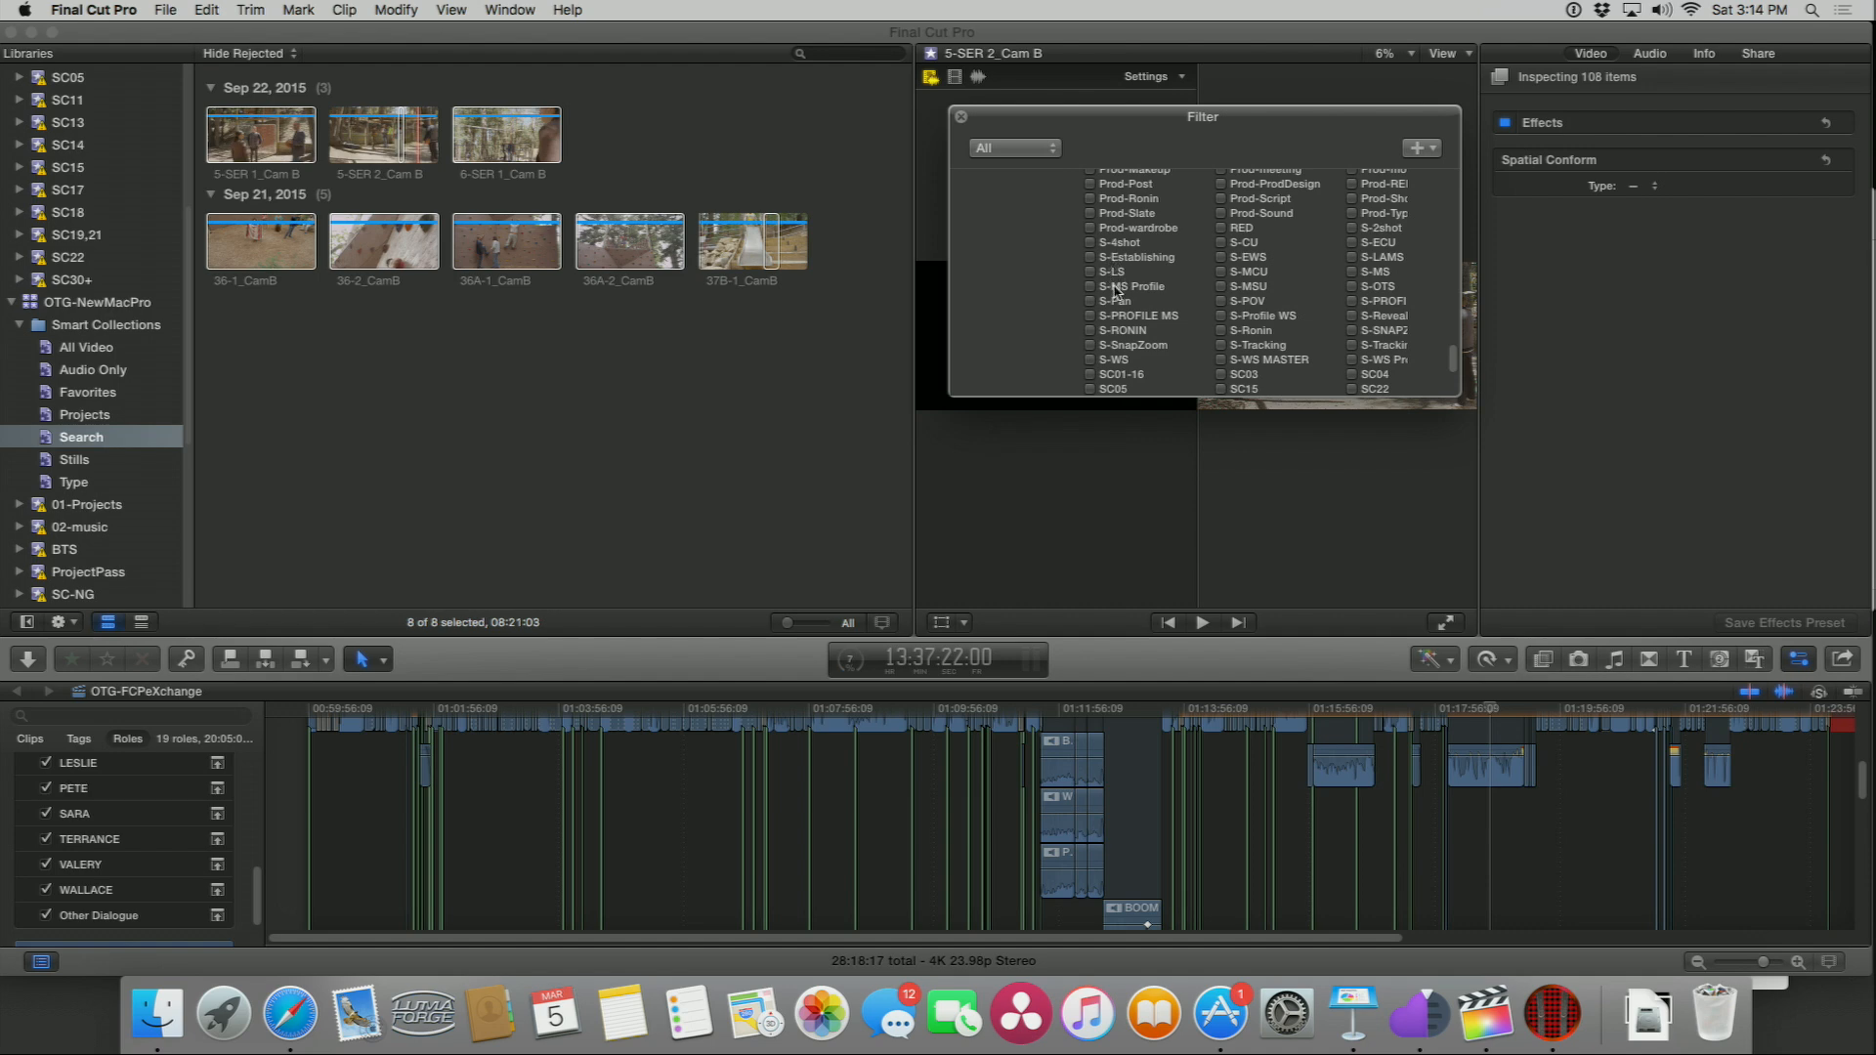
pyautogui.scroll(10, 1119, 290)
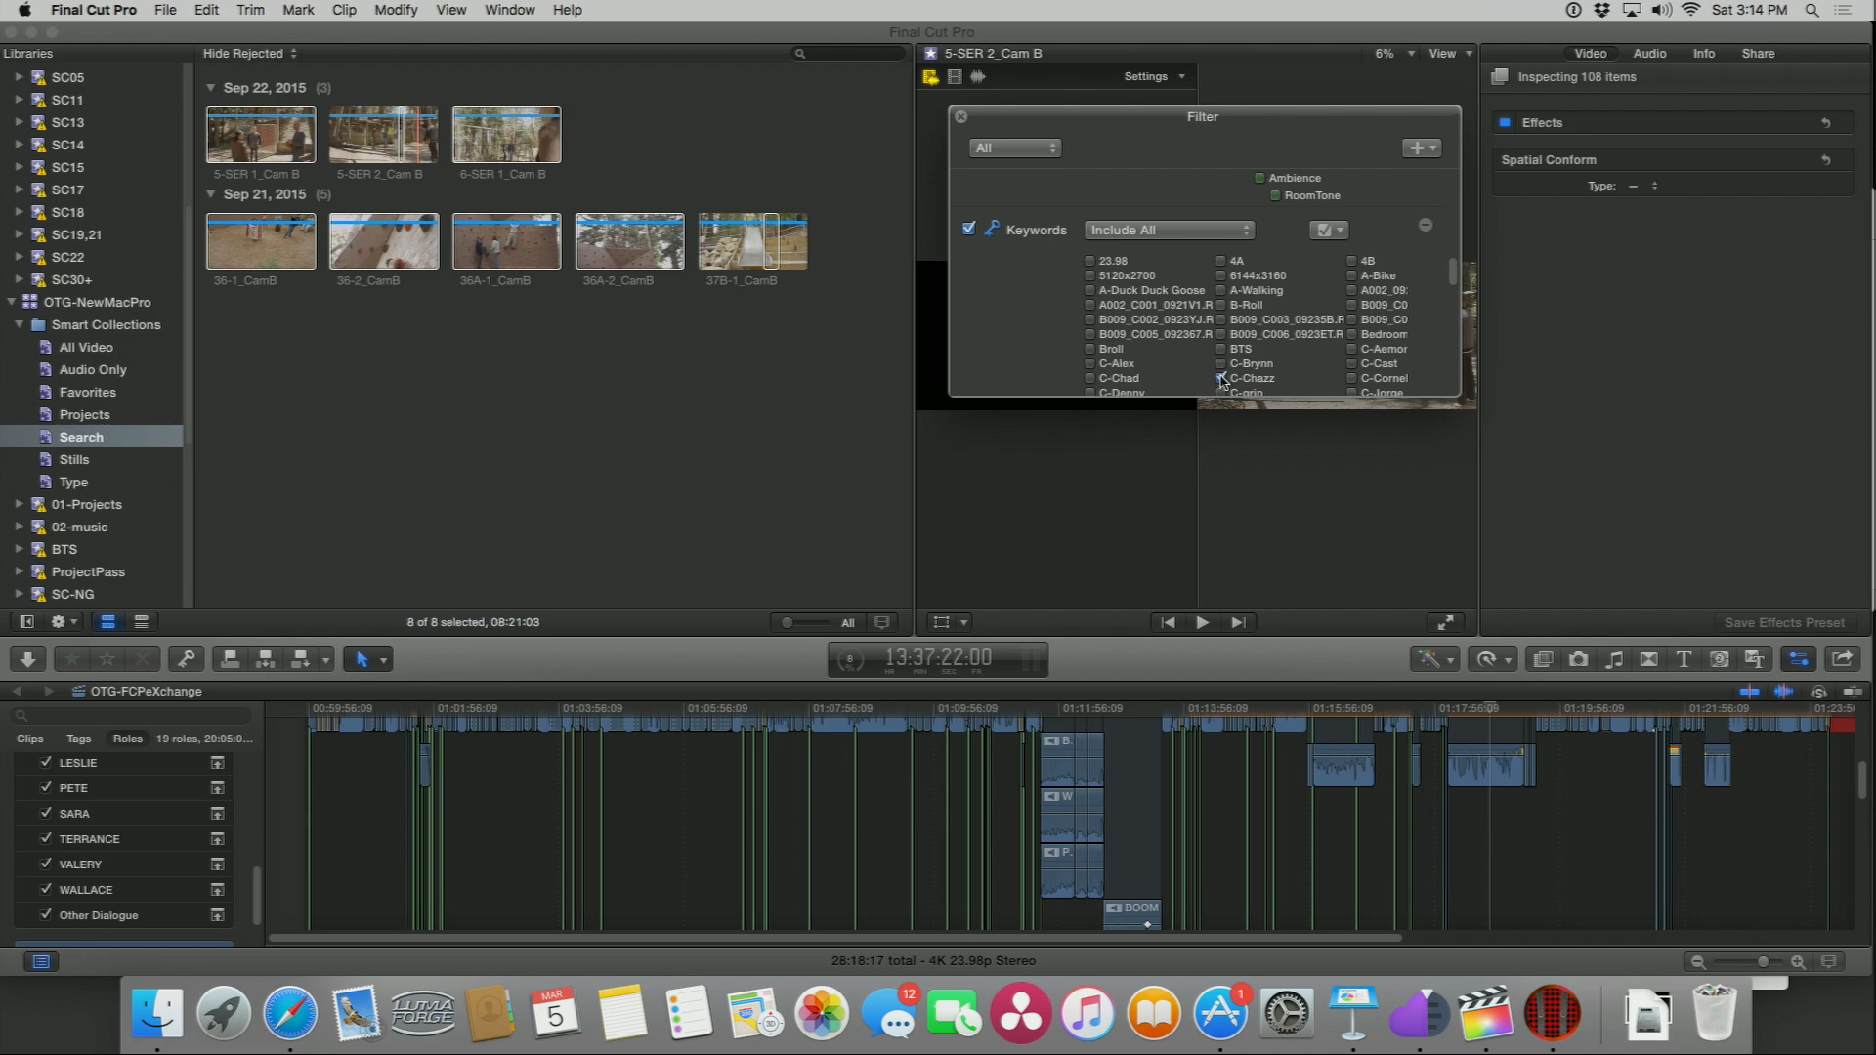
pyautogui.click(1222, 379)
# Step: Toggle the C-Pete keyword on and off in the Search filter
pyautogui.scroll(-5, 1223, 293)
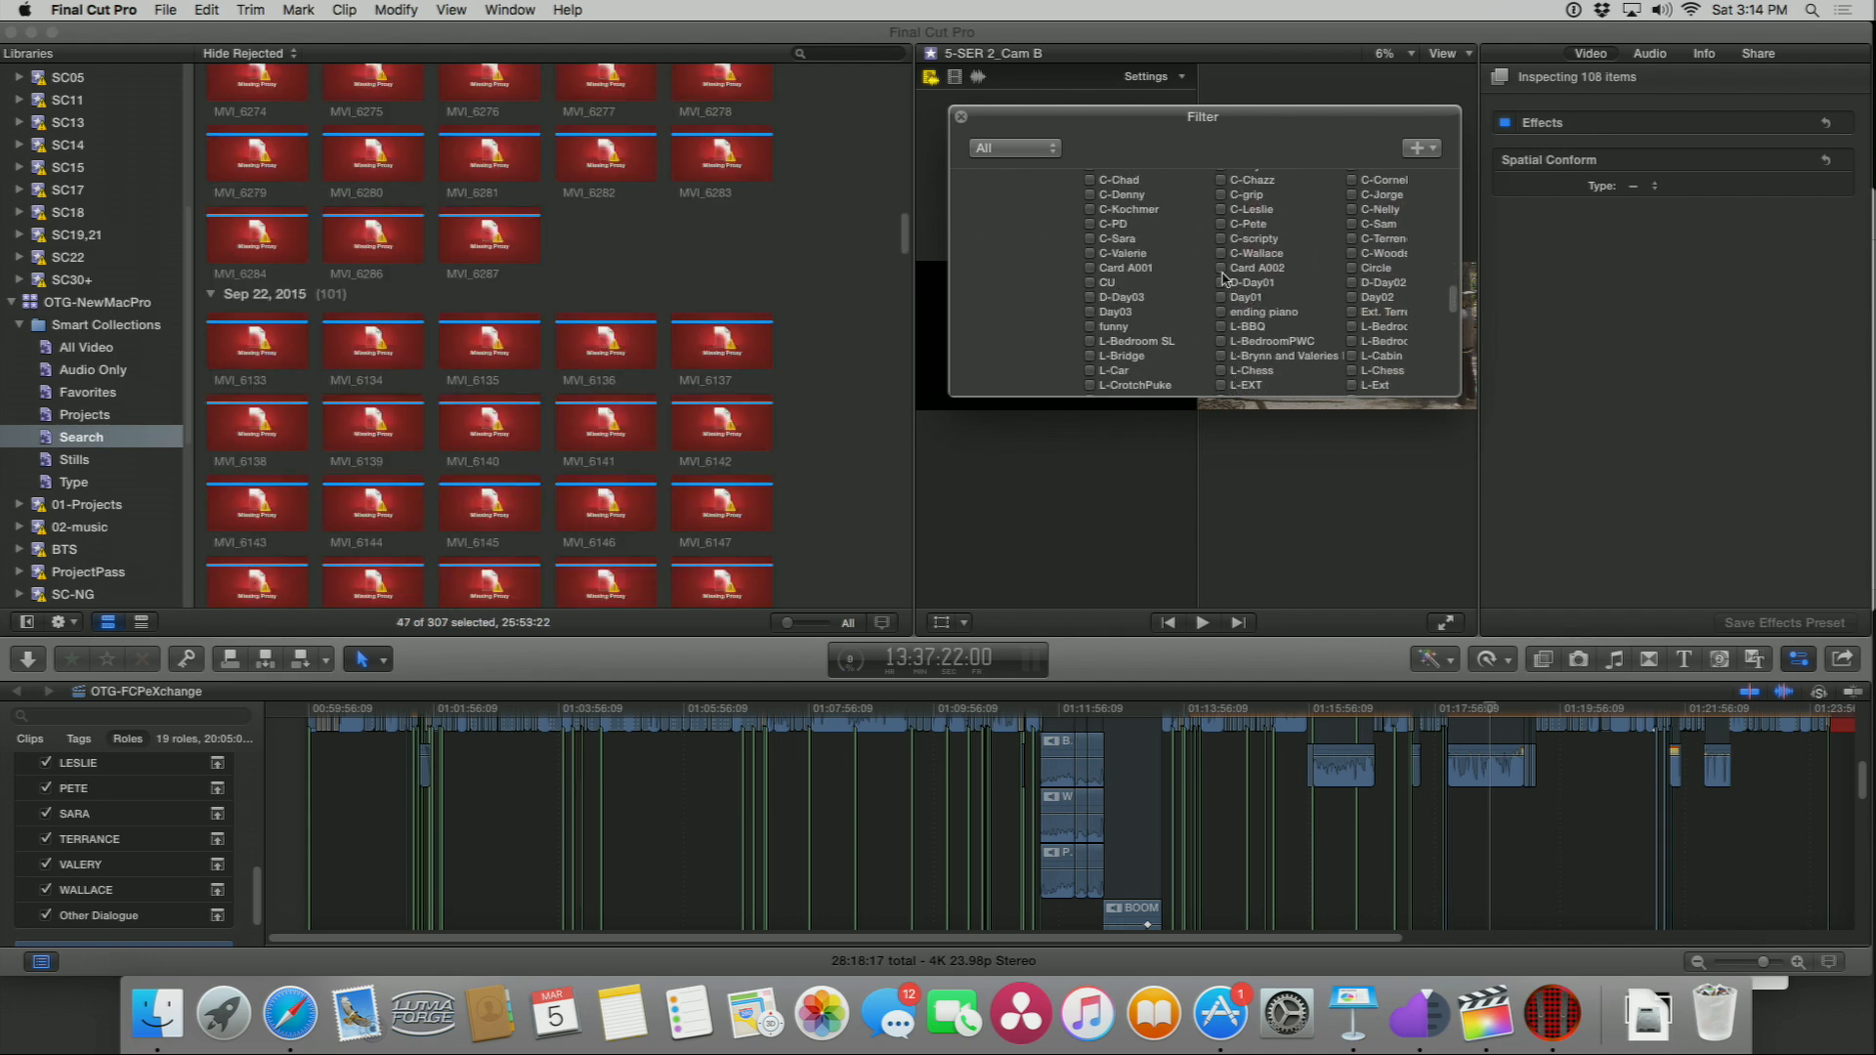
pyautogui.click(1222, 224)
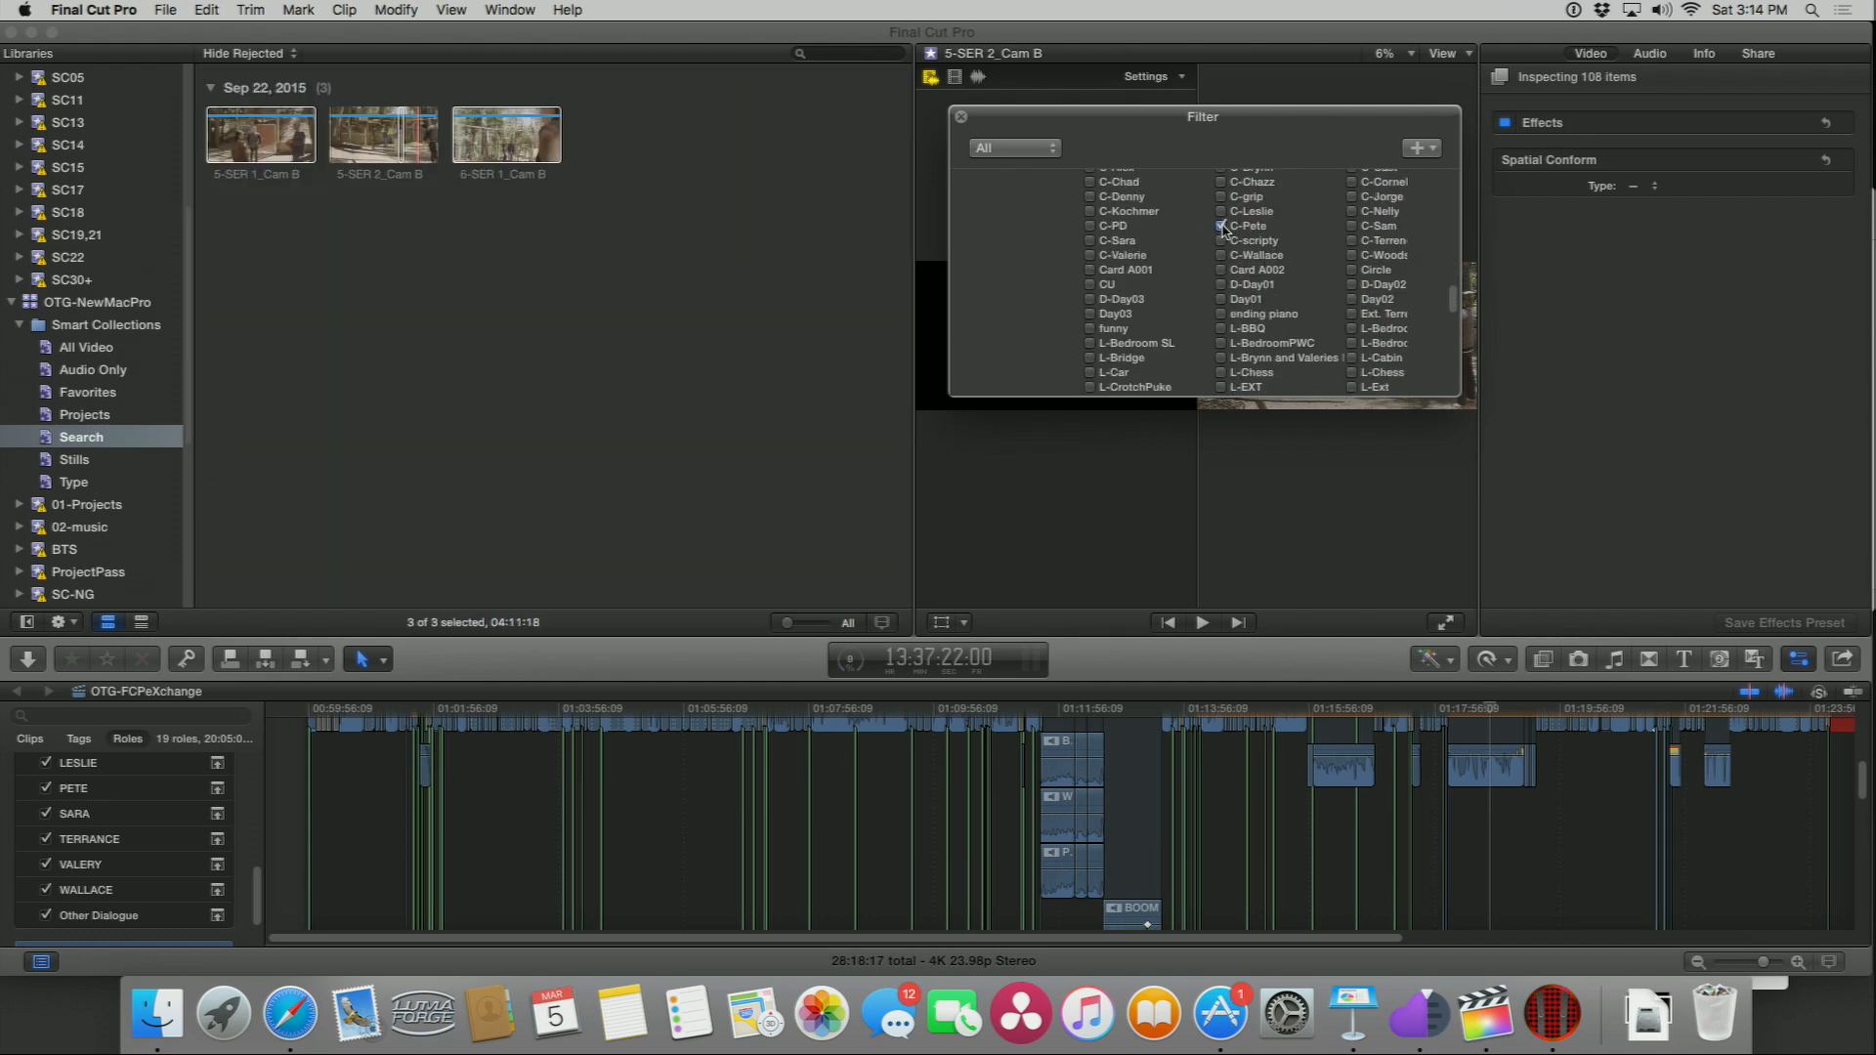
pyautogui.click(1222, 226)
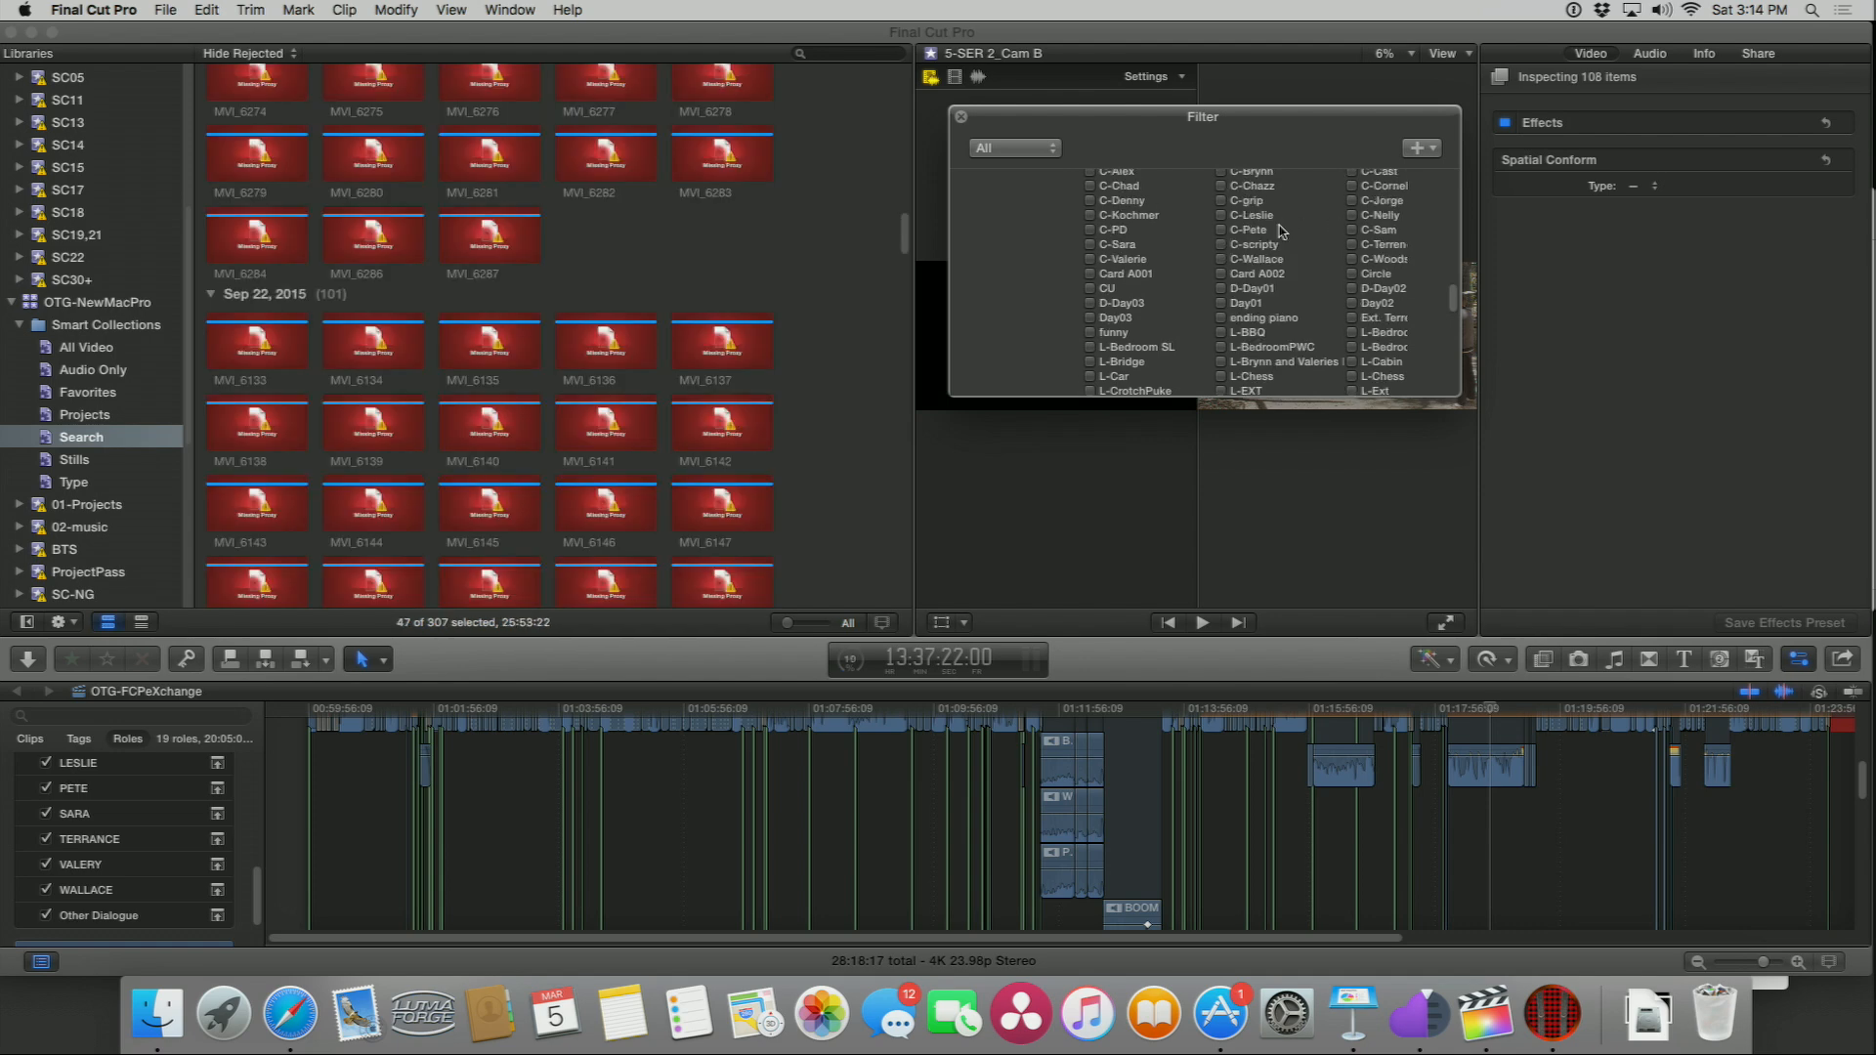
# Step: Filter the Search collection by the C-Sara keyword
pyautogui.scroll(3, 1236, 283)
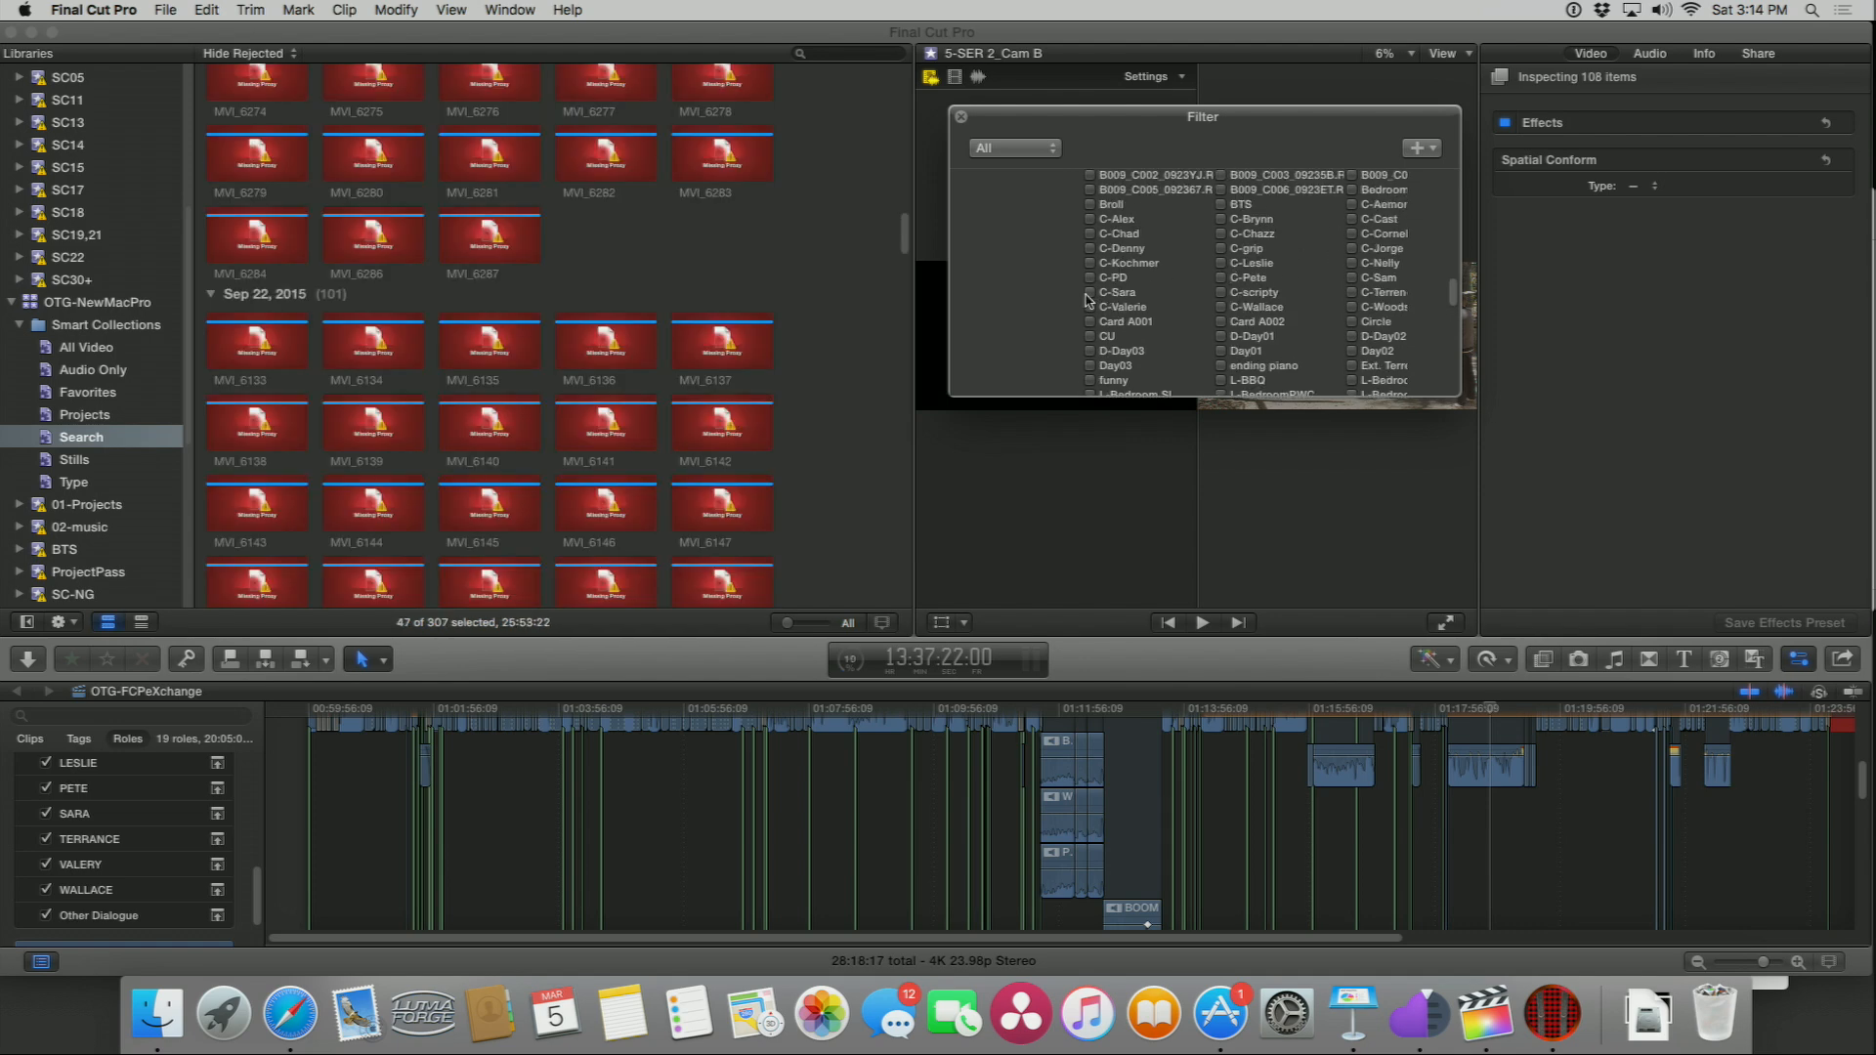
pyautogui.click(1090, 292)
pyautogui.scroll(-10, 1162, 298)
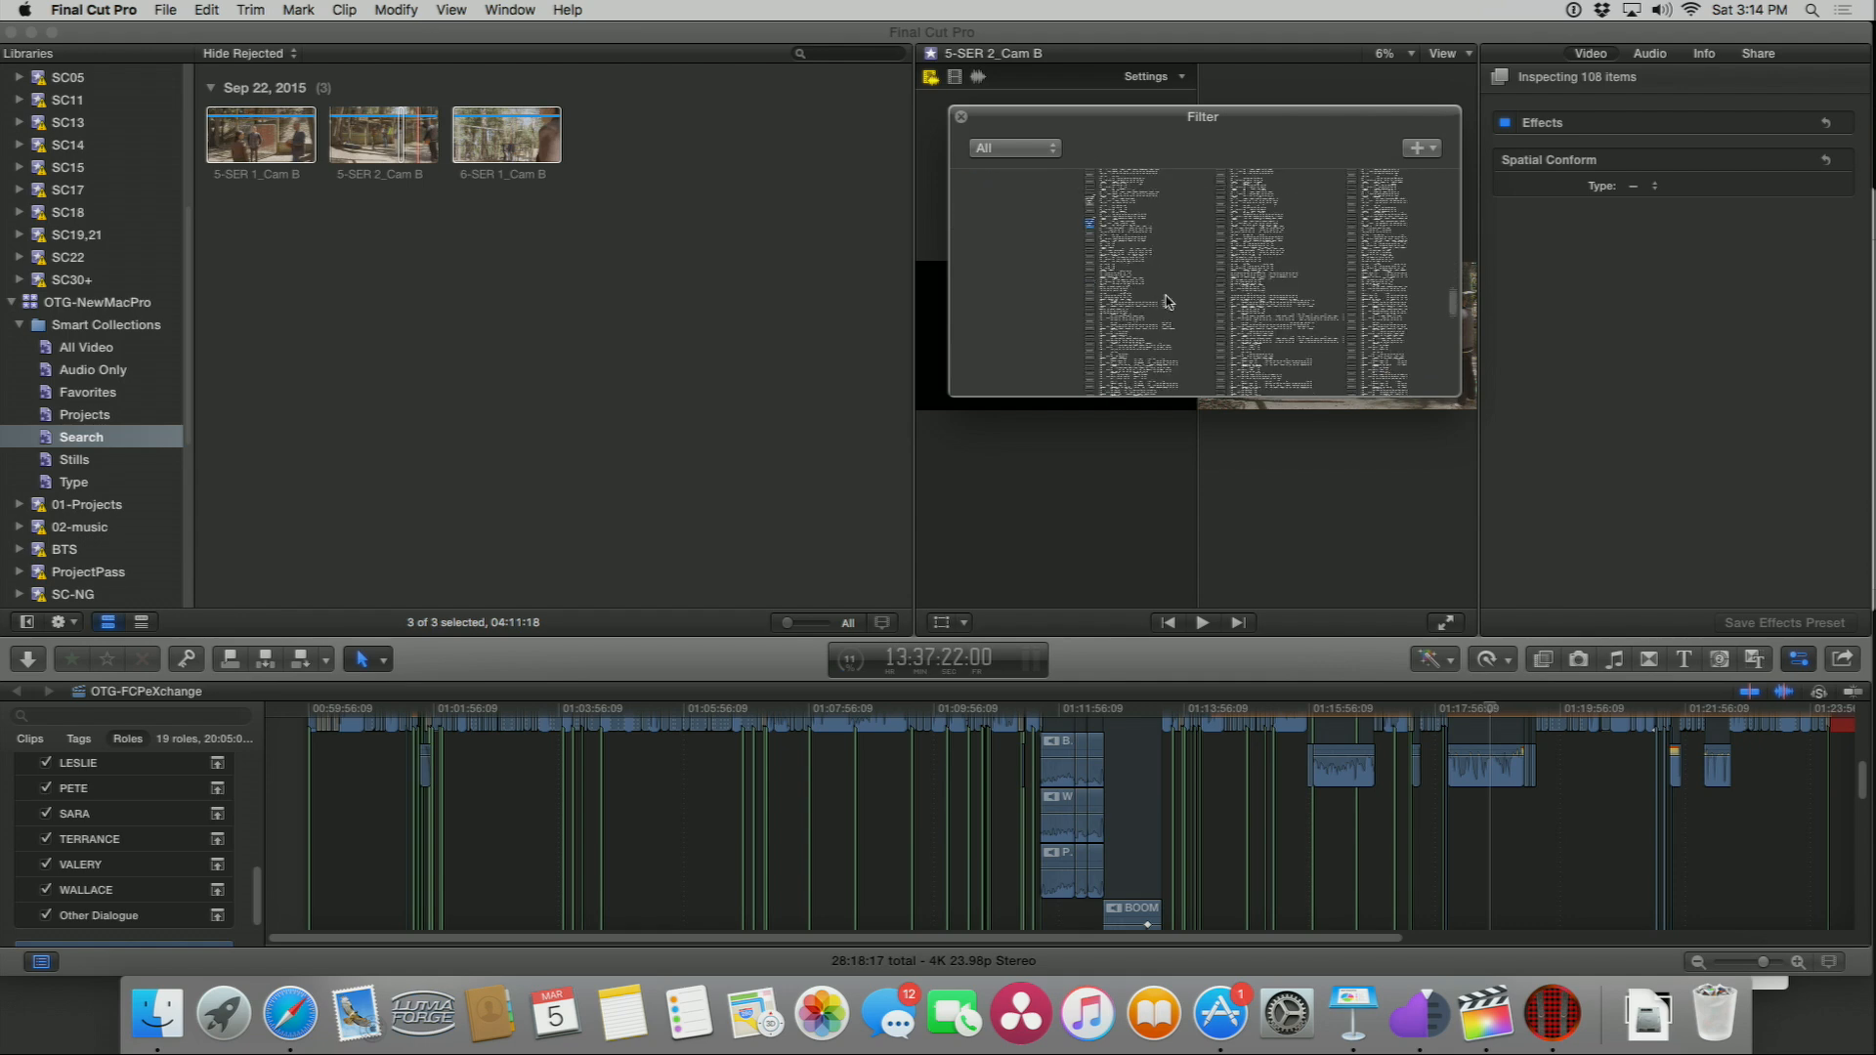
# Step: Review the filter's Keywords and Roles rules
pyautogui.scroll(-15, 1165, 303)
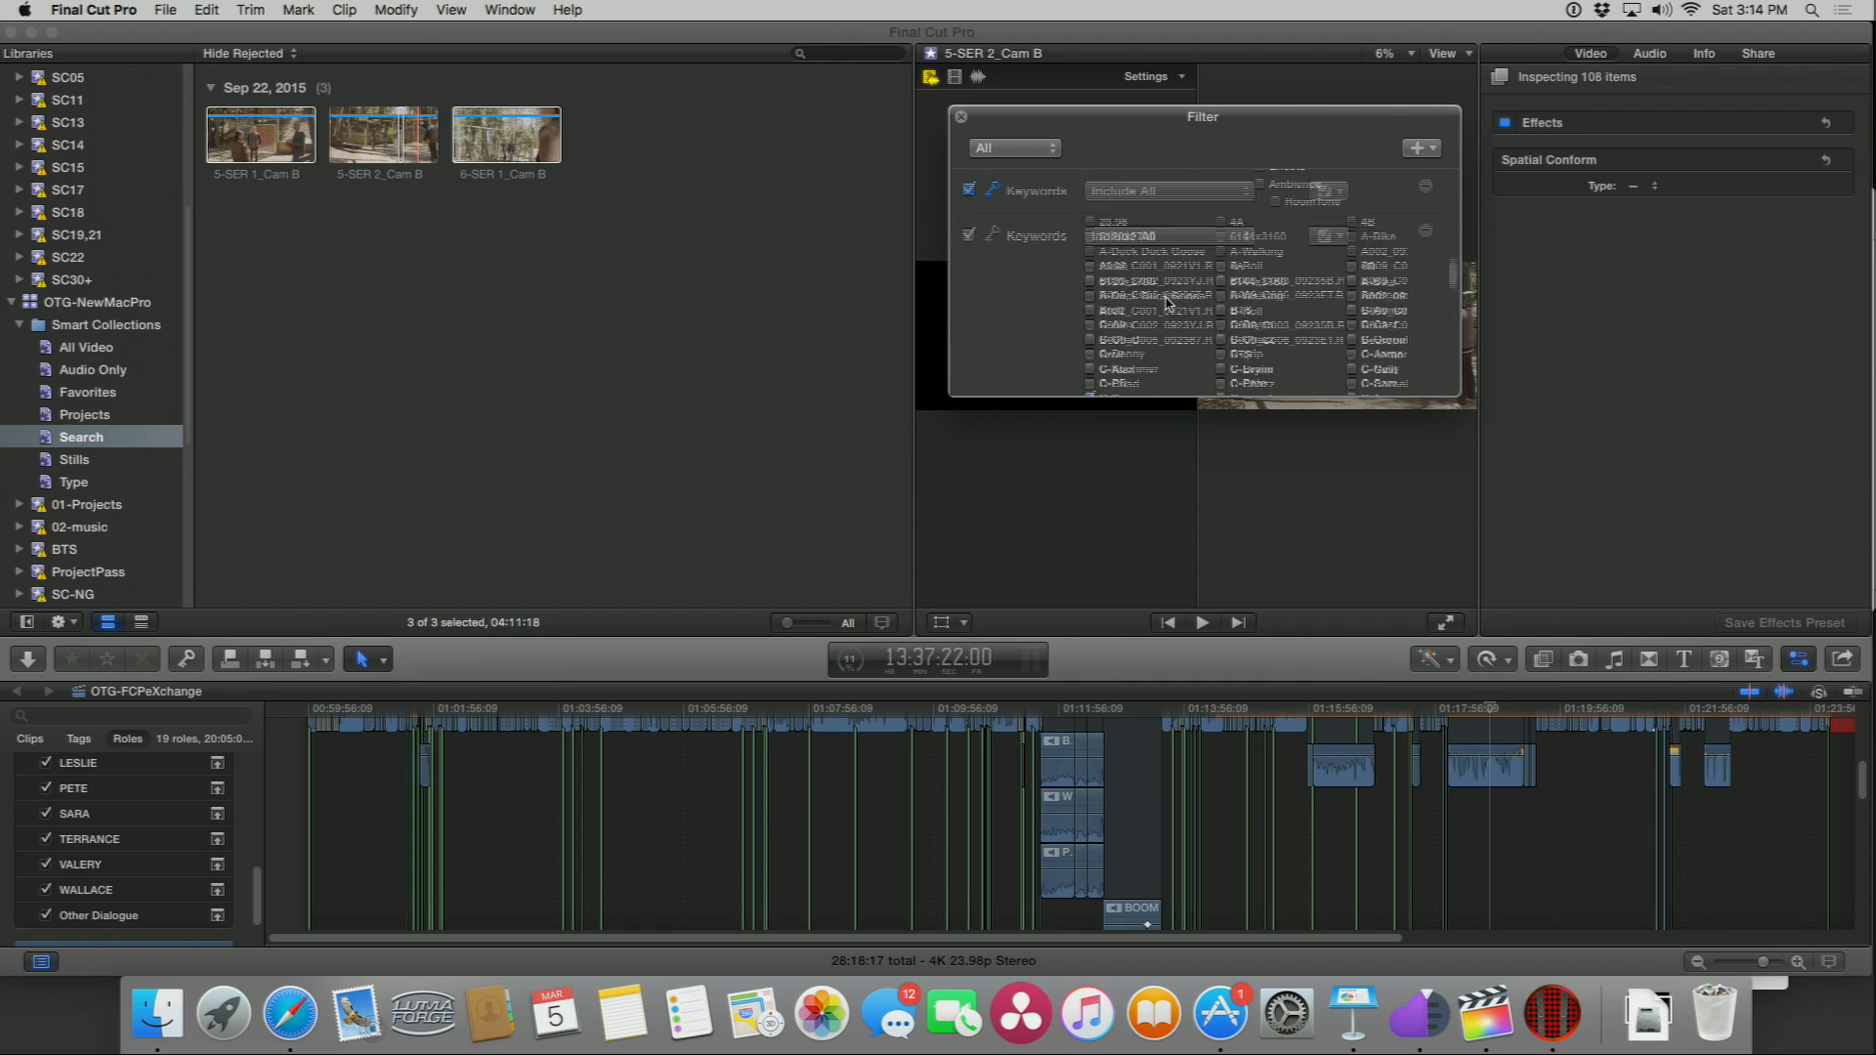
pyautogui.scroll(3, 1169, 304)
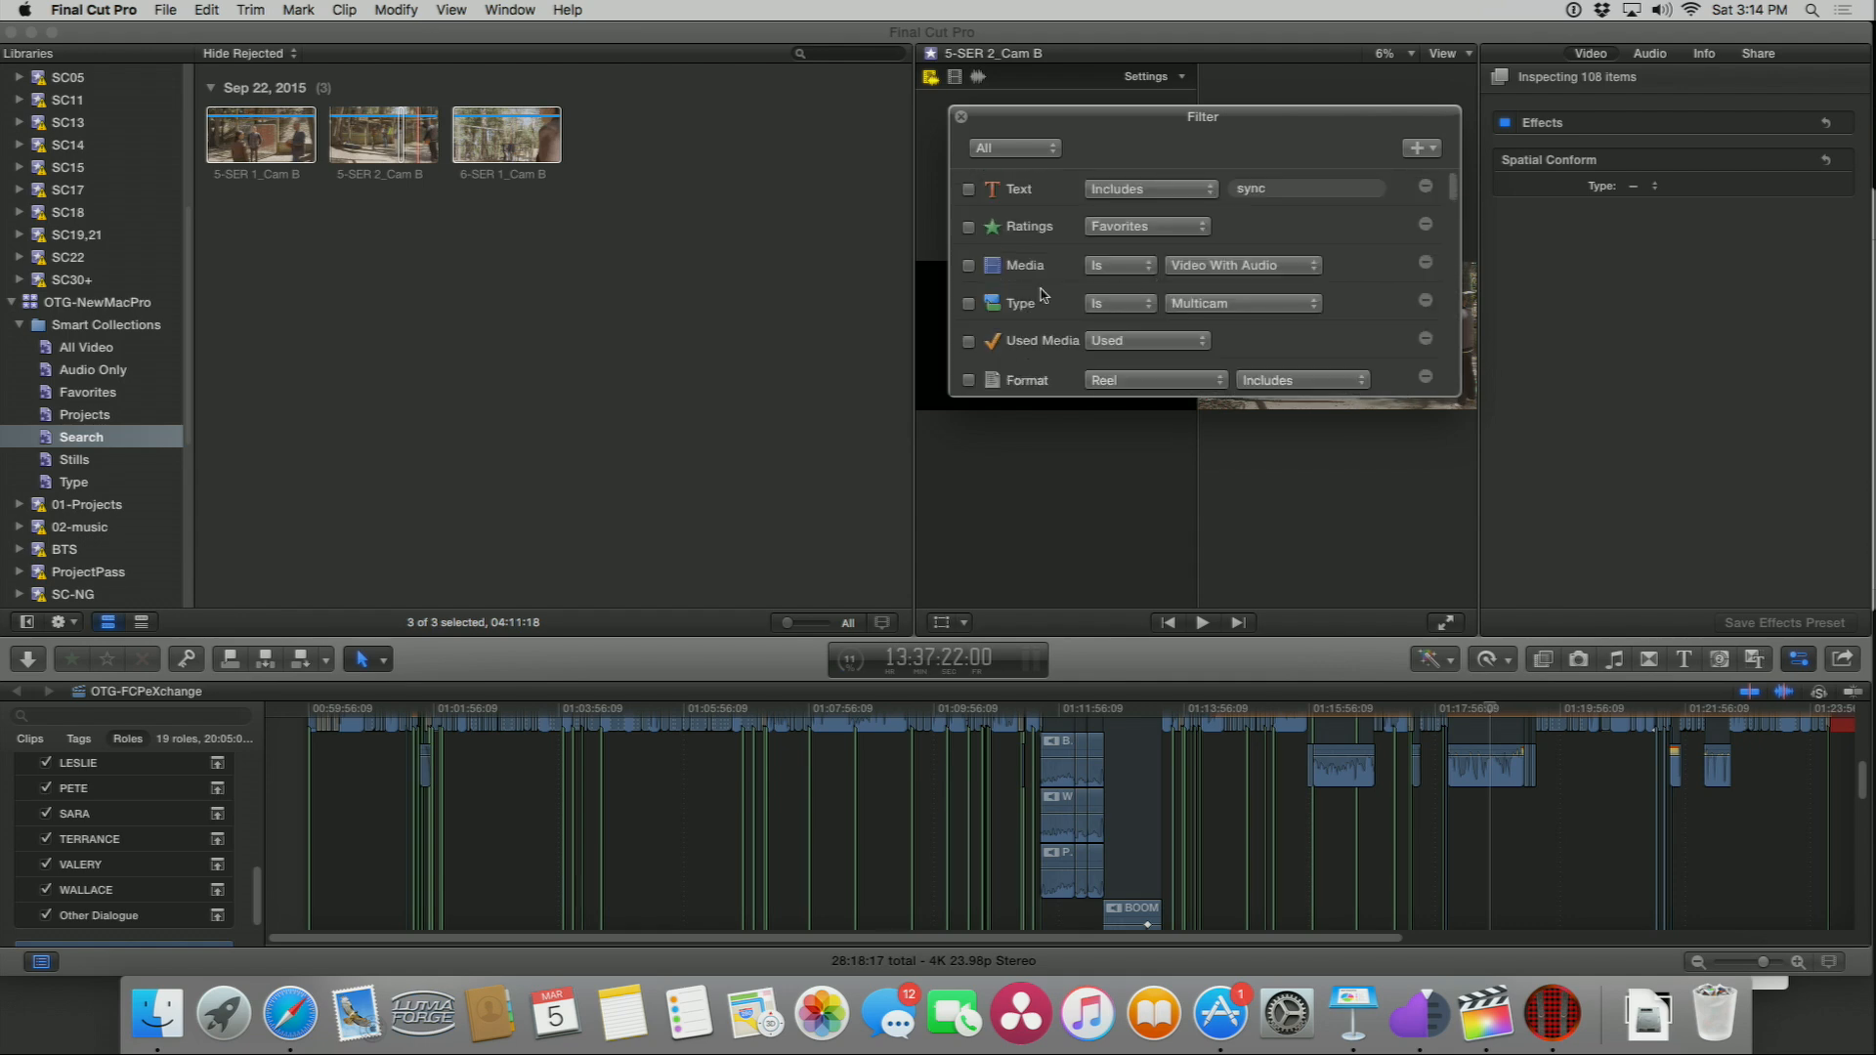
pyautogui.scroll(-8, 1063, 305)
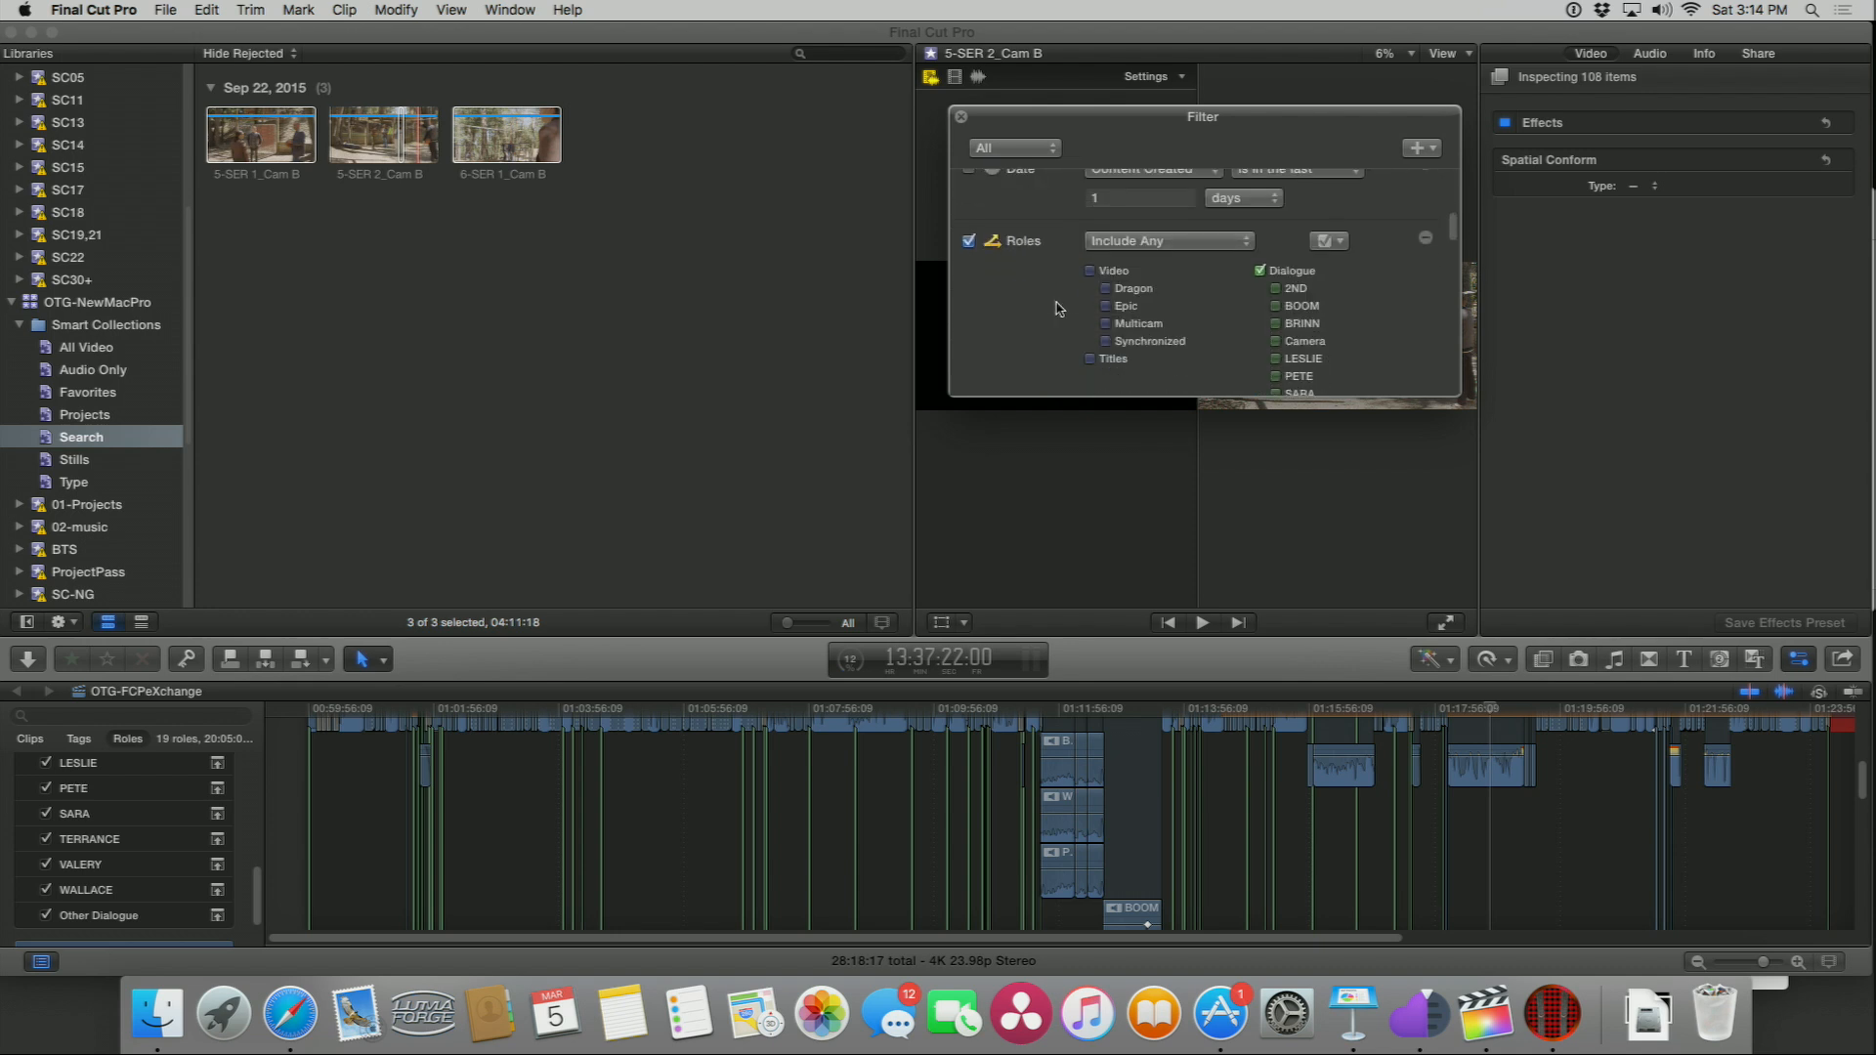
pyautogui.scroll(-5, 1060, 310)
pyautogui.scroll(5, 1060, 307)
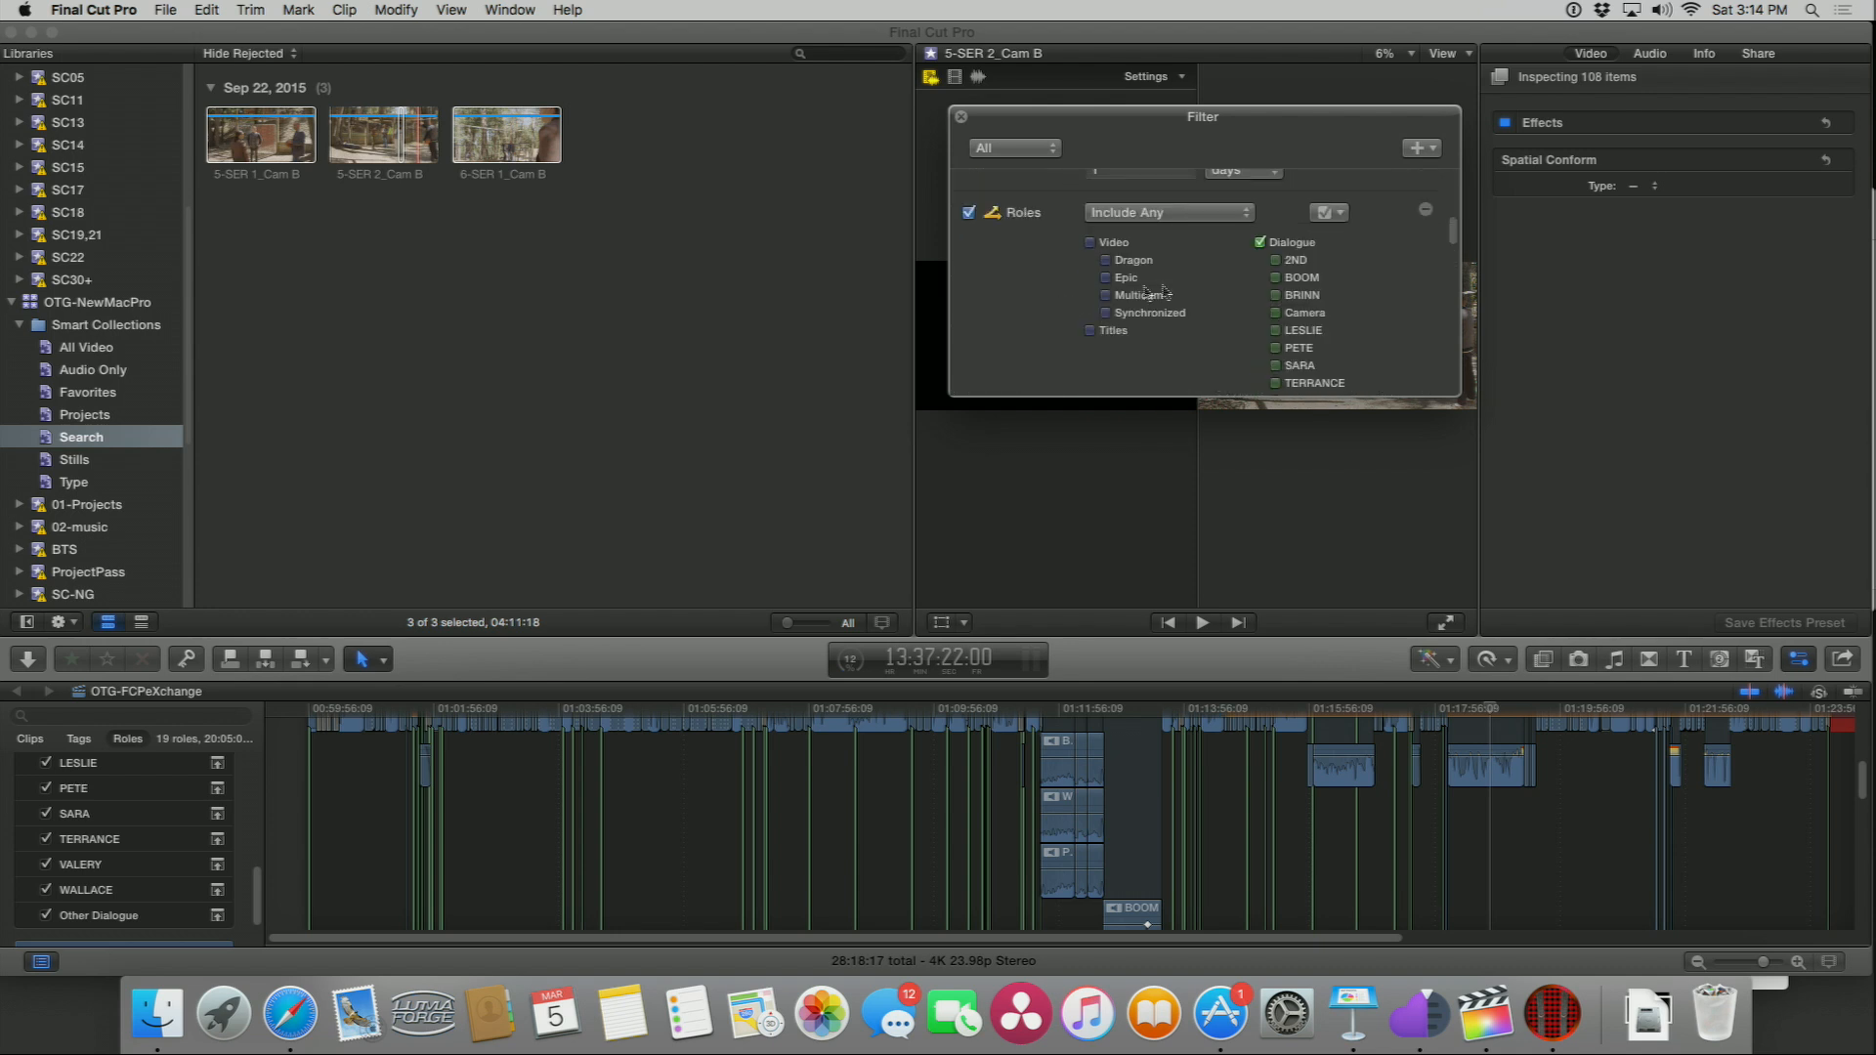
# Step: Clear the Dialogue role and switch off the Roles rule in the Search filter
pyautogui.click(1261, 244)
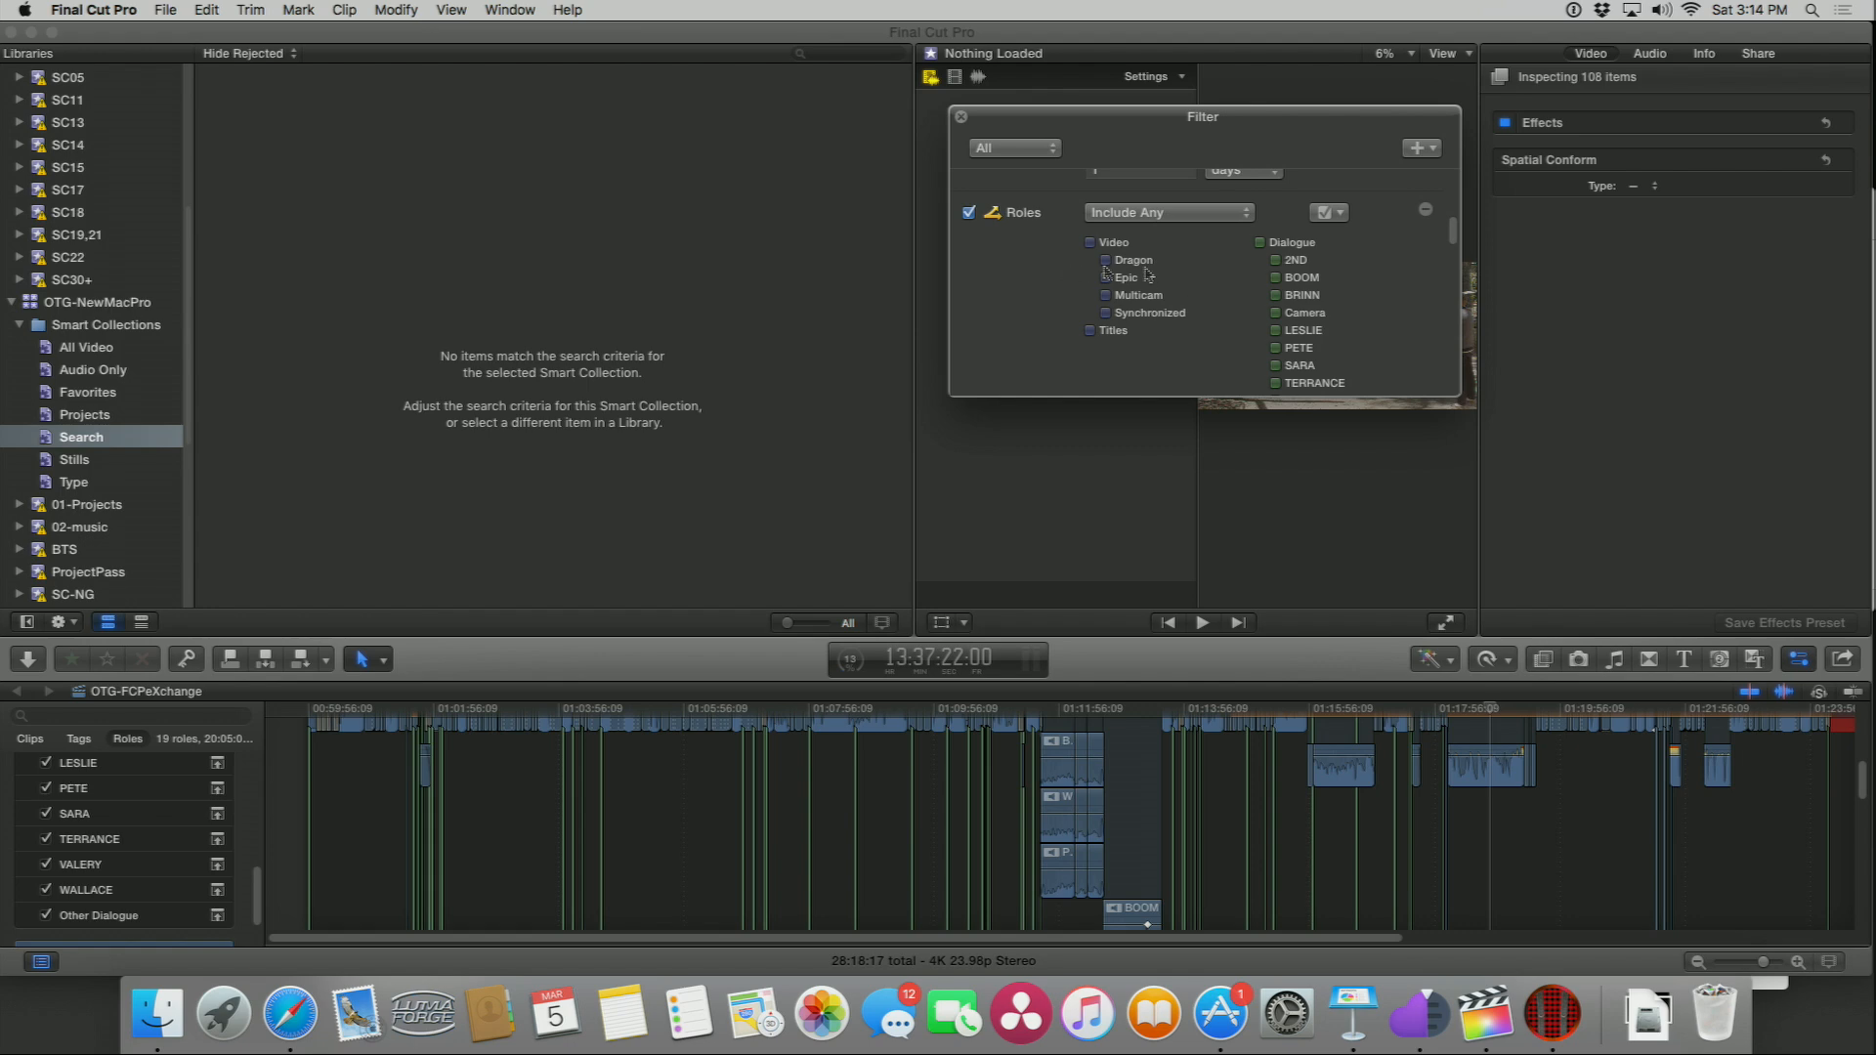
pyautogui.click(48, 435)
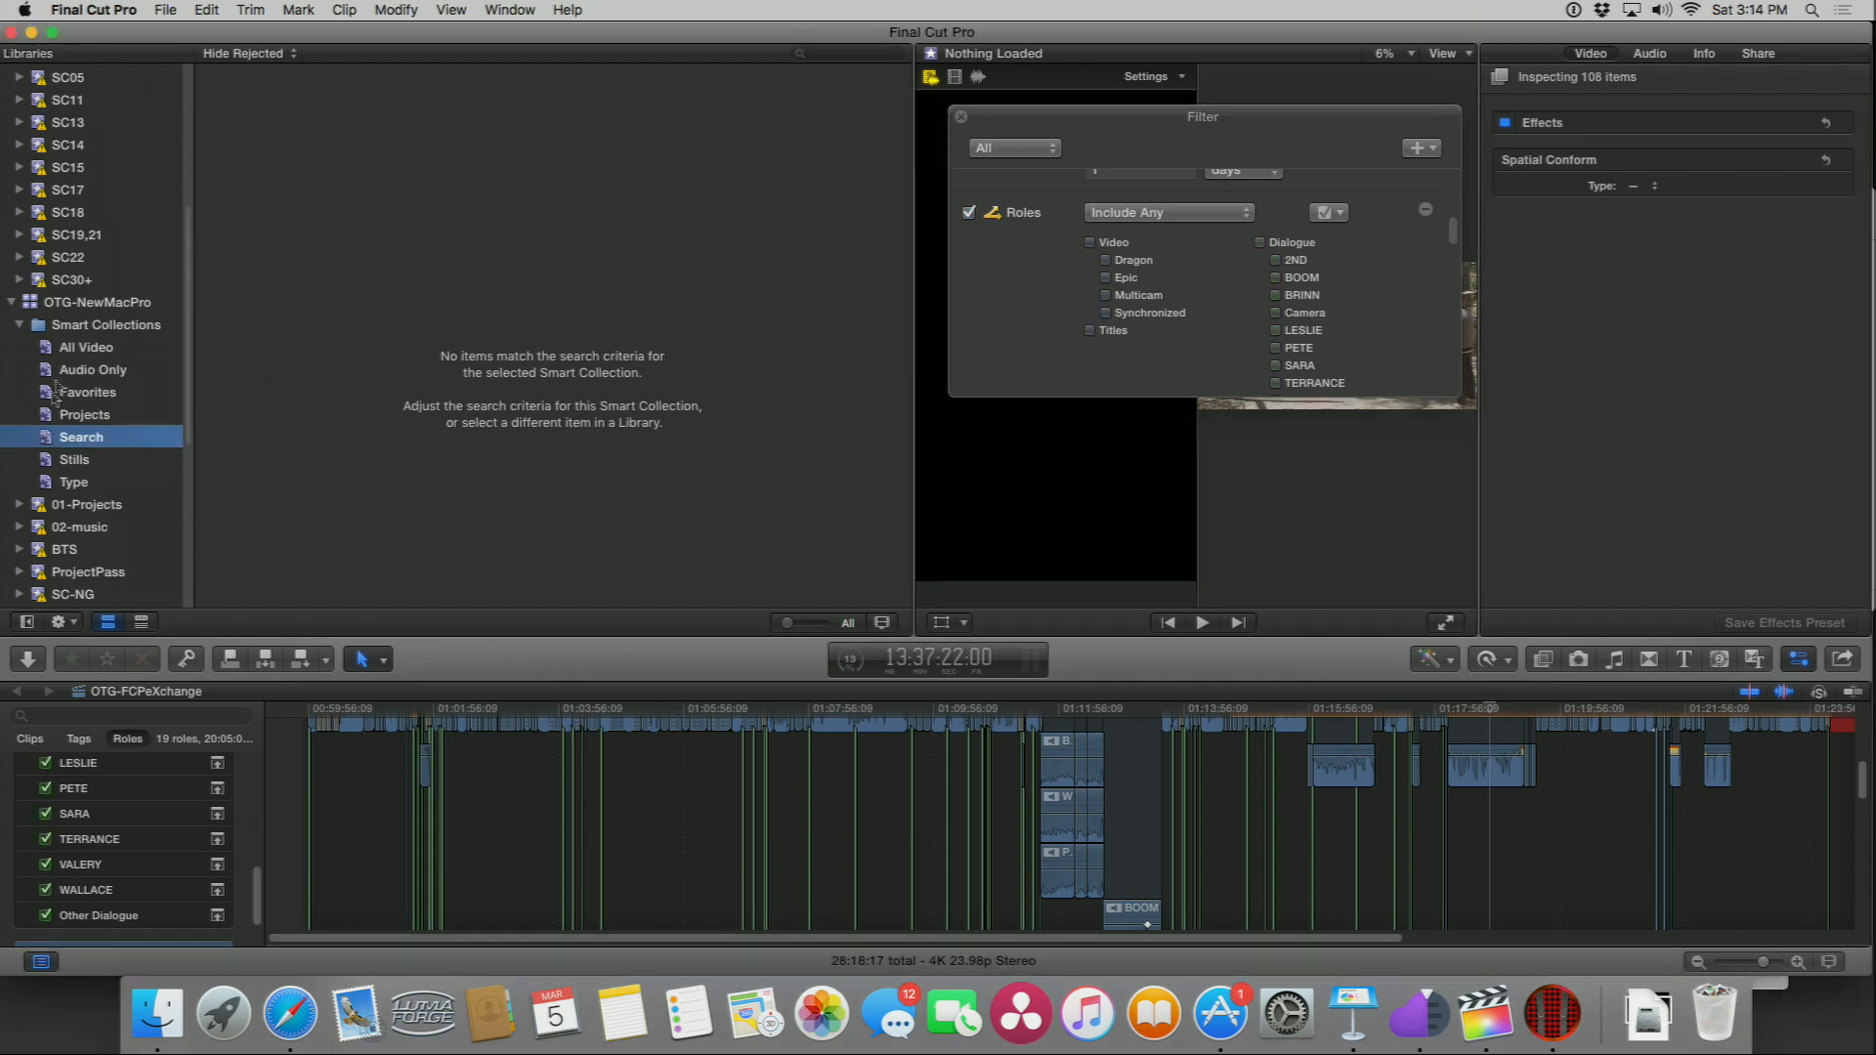
pyautogui.scroll(3, 1215, 323)
pyautogui.scroll(-2, 1212, 323)
pyautogui.scroll(2, 1172, 326)
pyautogui.click(1031, 374)
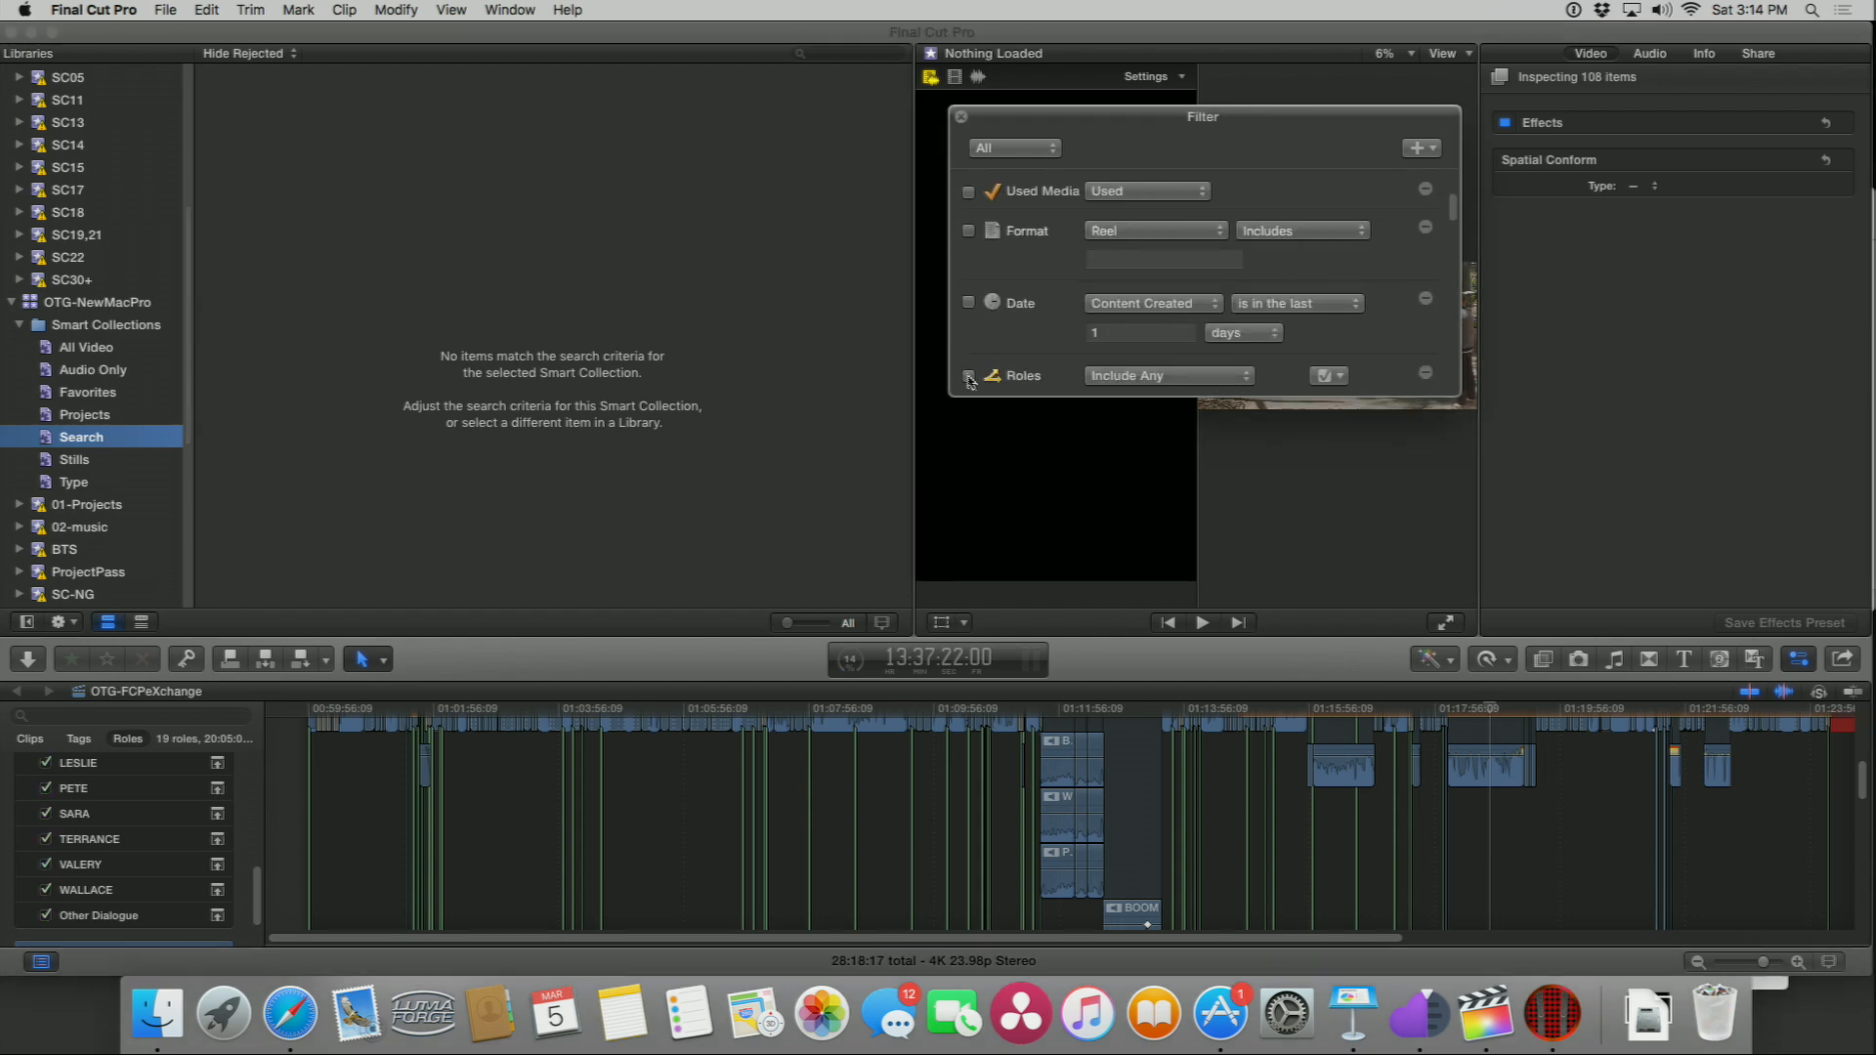
# Step: Filter the Search collection by the S-MCU keyword, after briefly trying S-MSU
pyautogui.scroll(-3, 1019, 360)
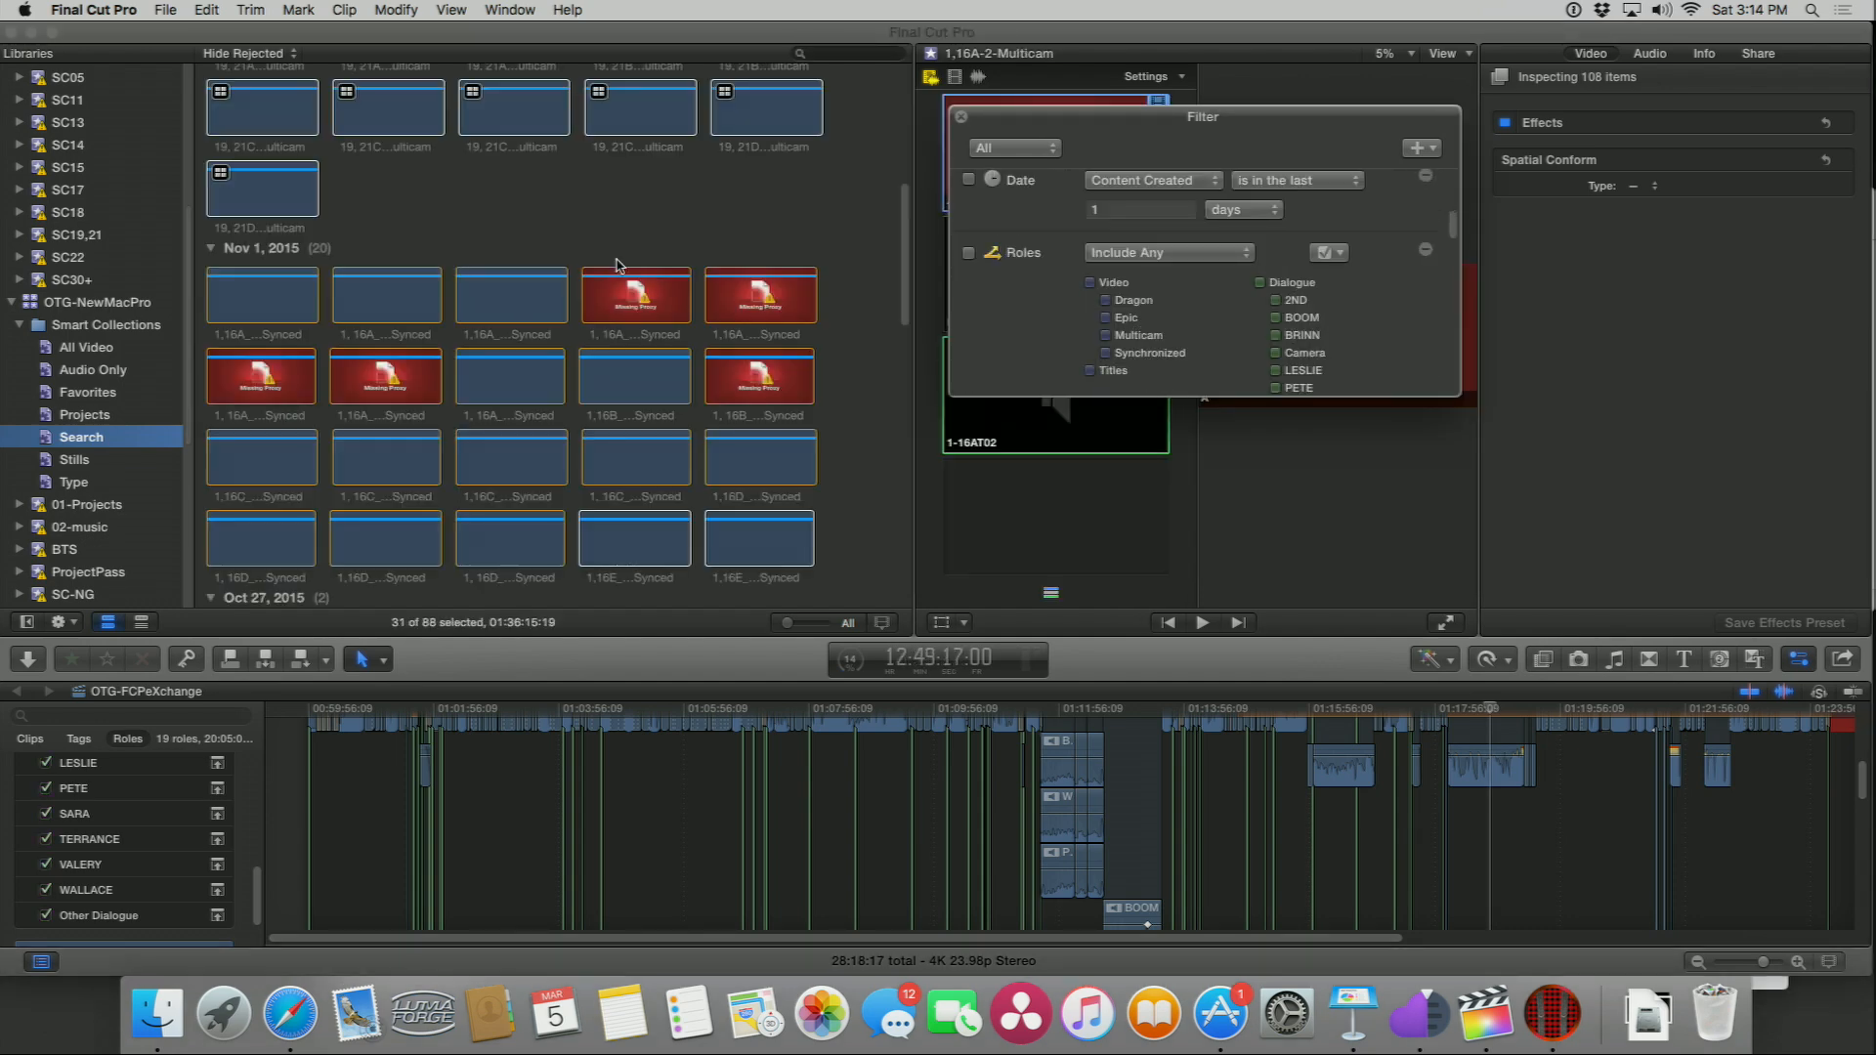
pyautogui.scroll(-6, 1065, 313)
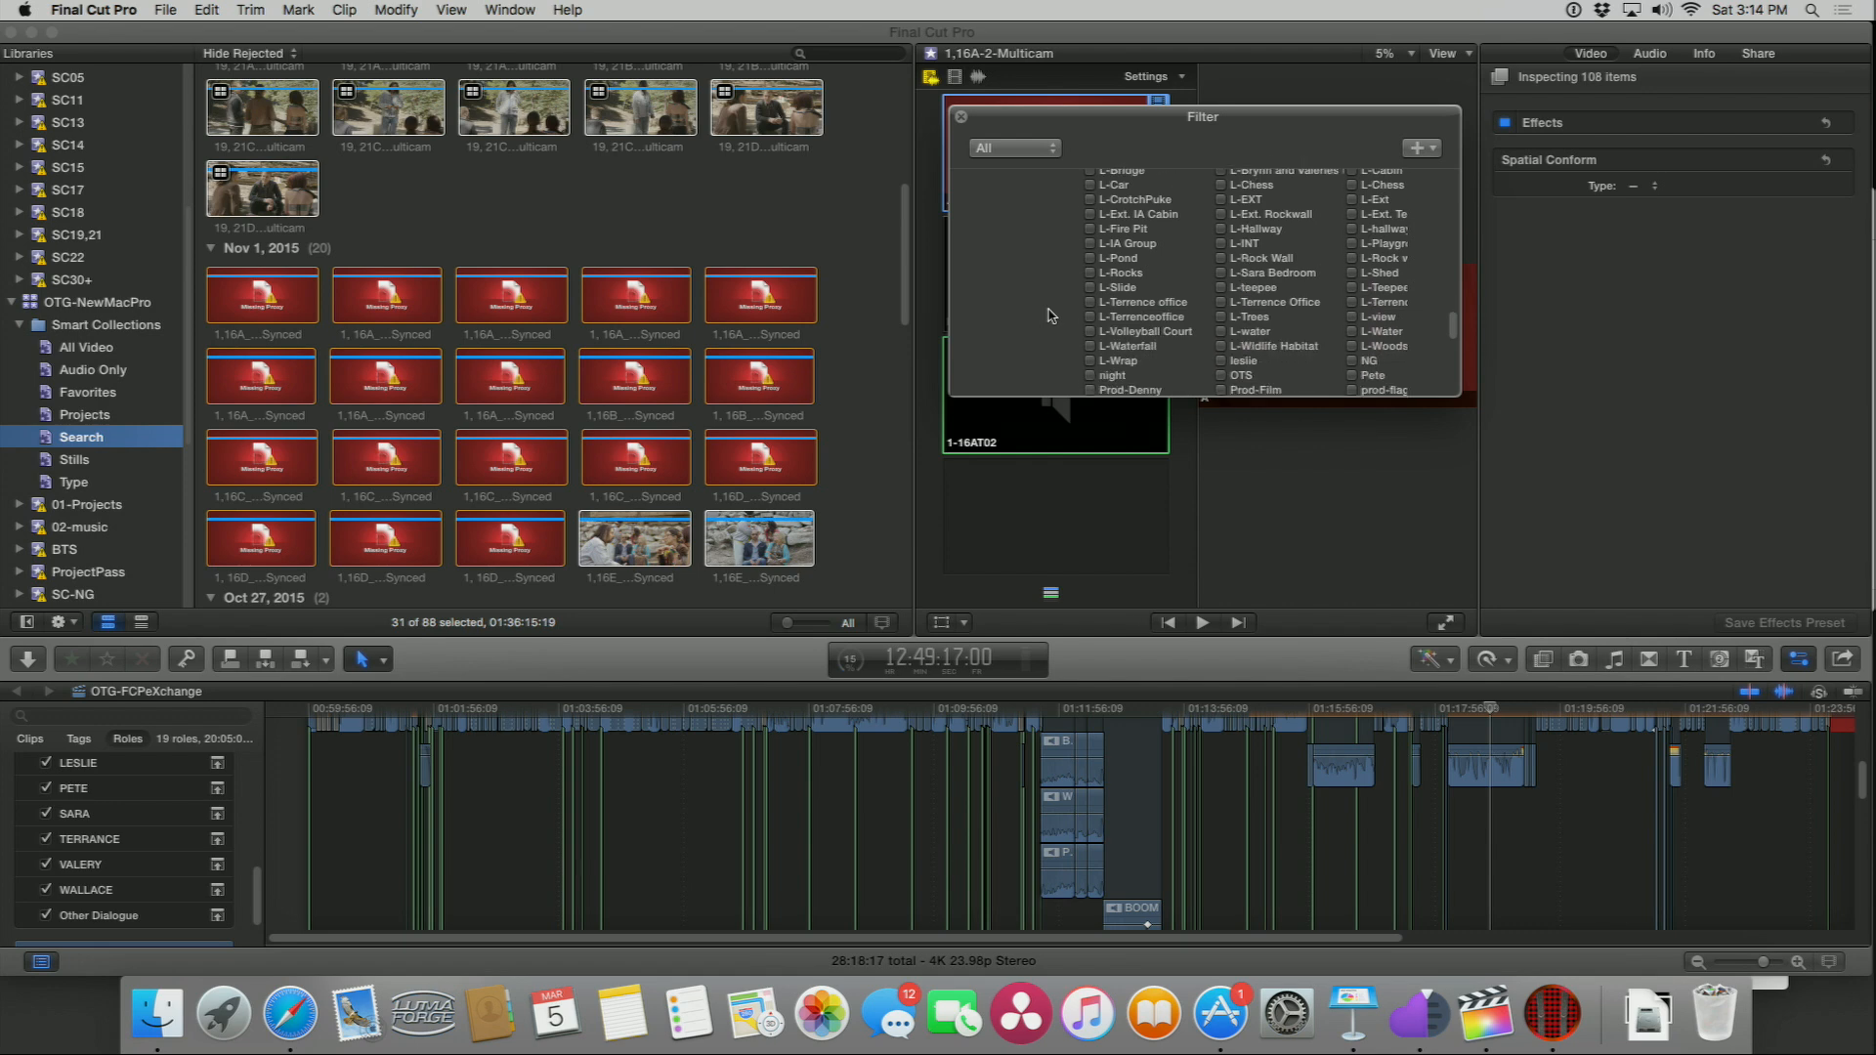
pyautogui.scroll(-5, 1069, 291)
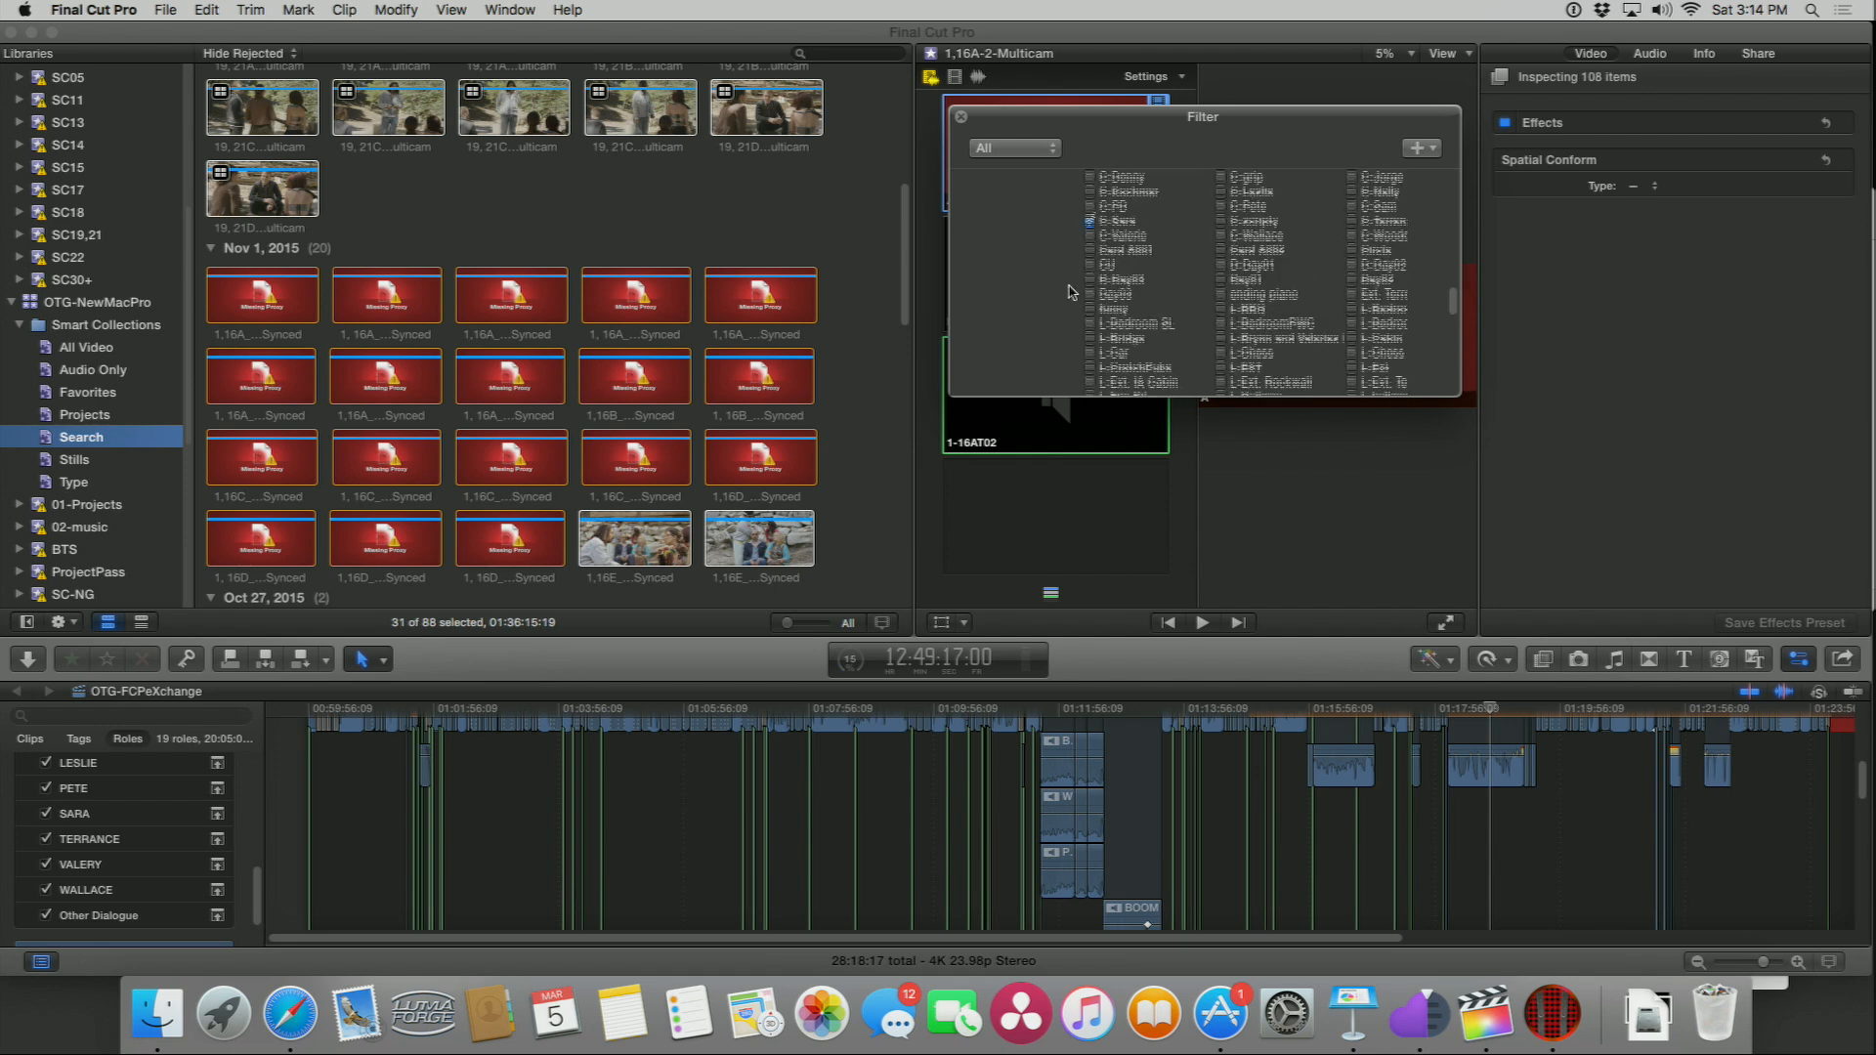
pyautogui.scroll(-5, 1079, 293)
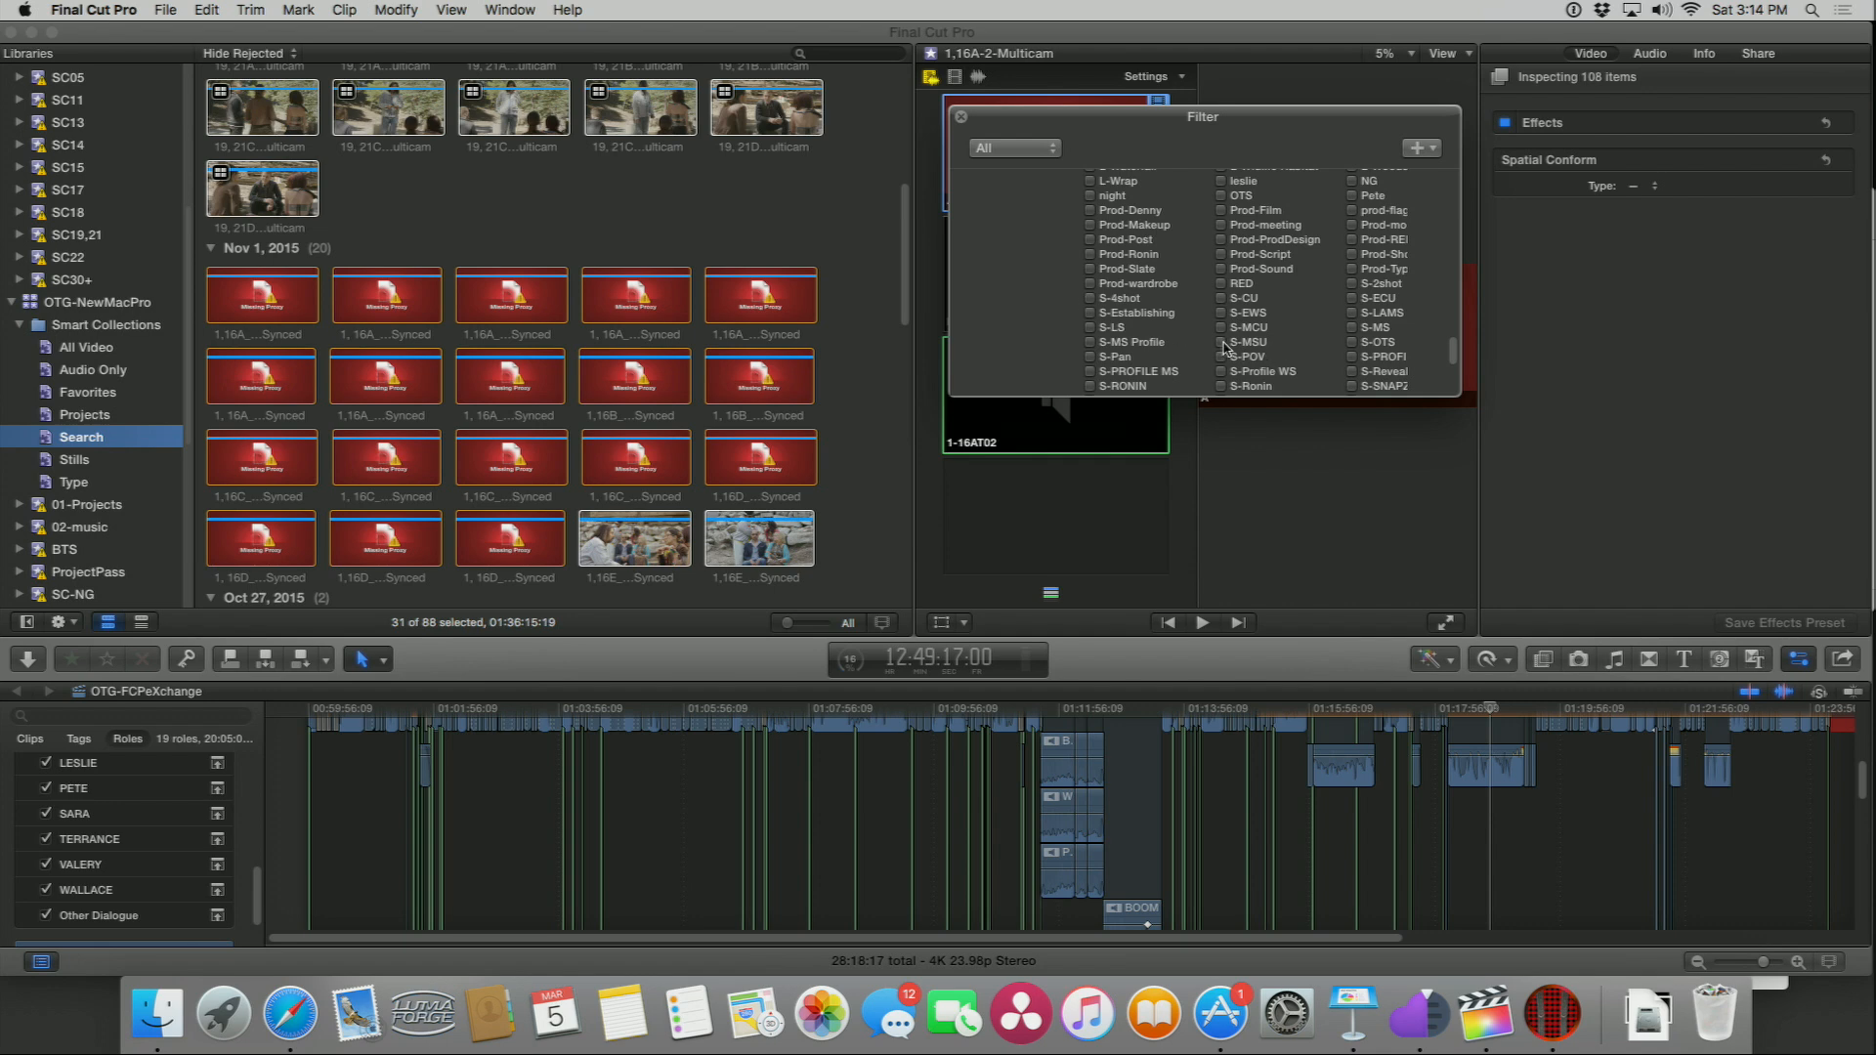
pyautogui.click(1221, 343)
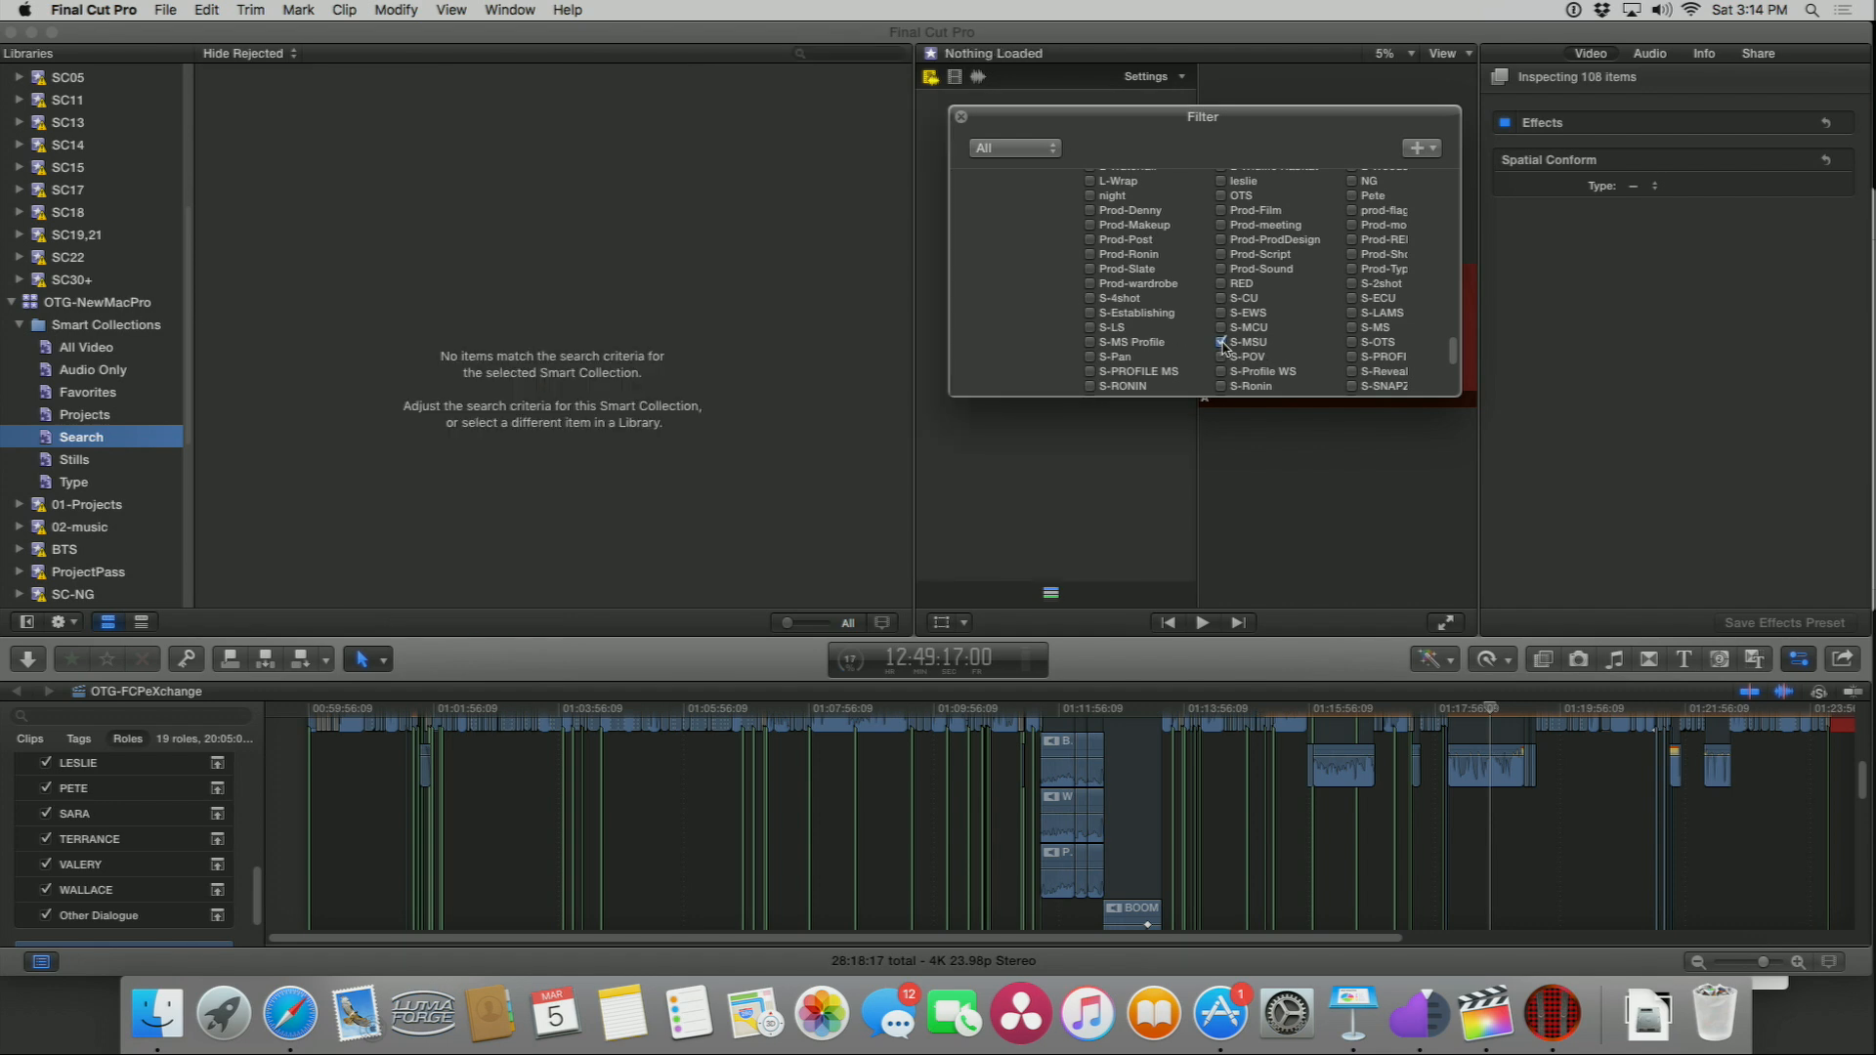
pyautogui.click(1221, 343)
pyautogui.click(1221, 329)
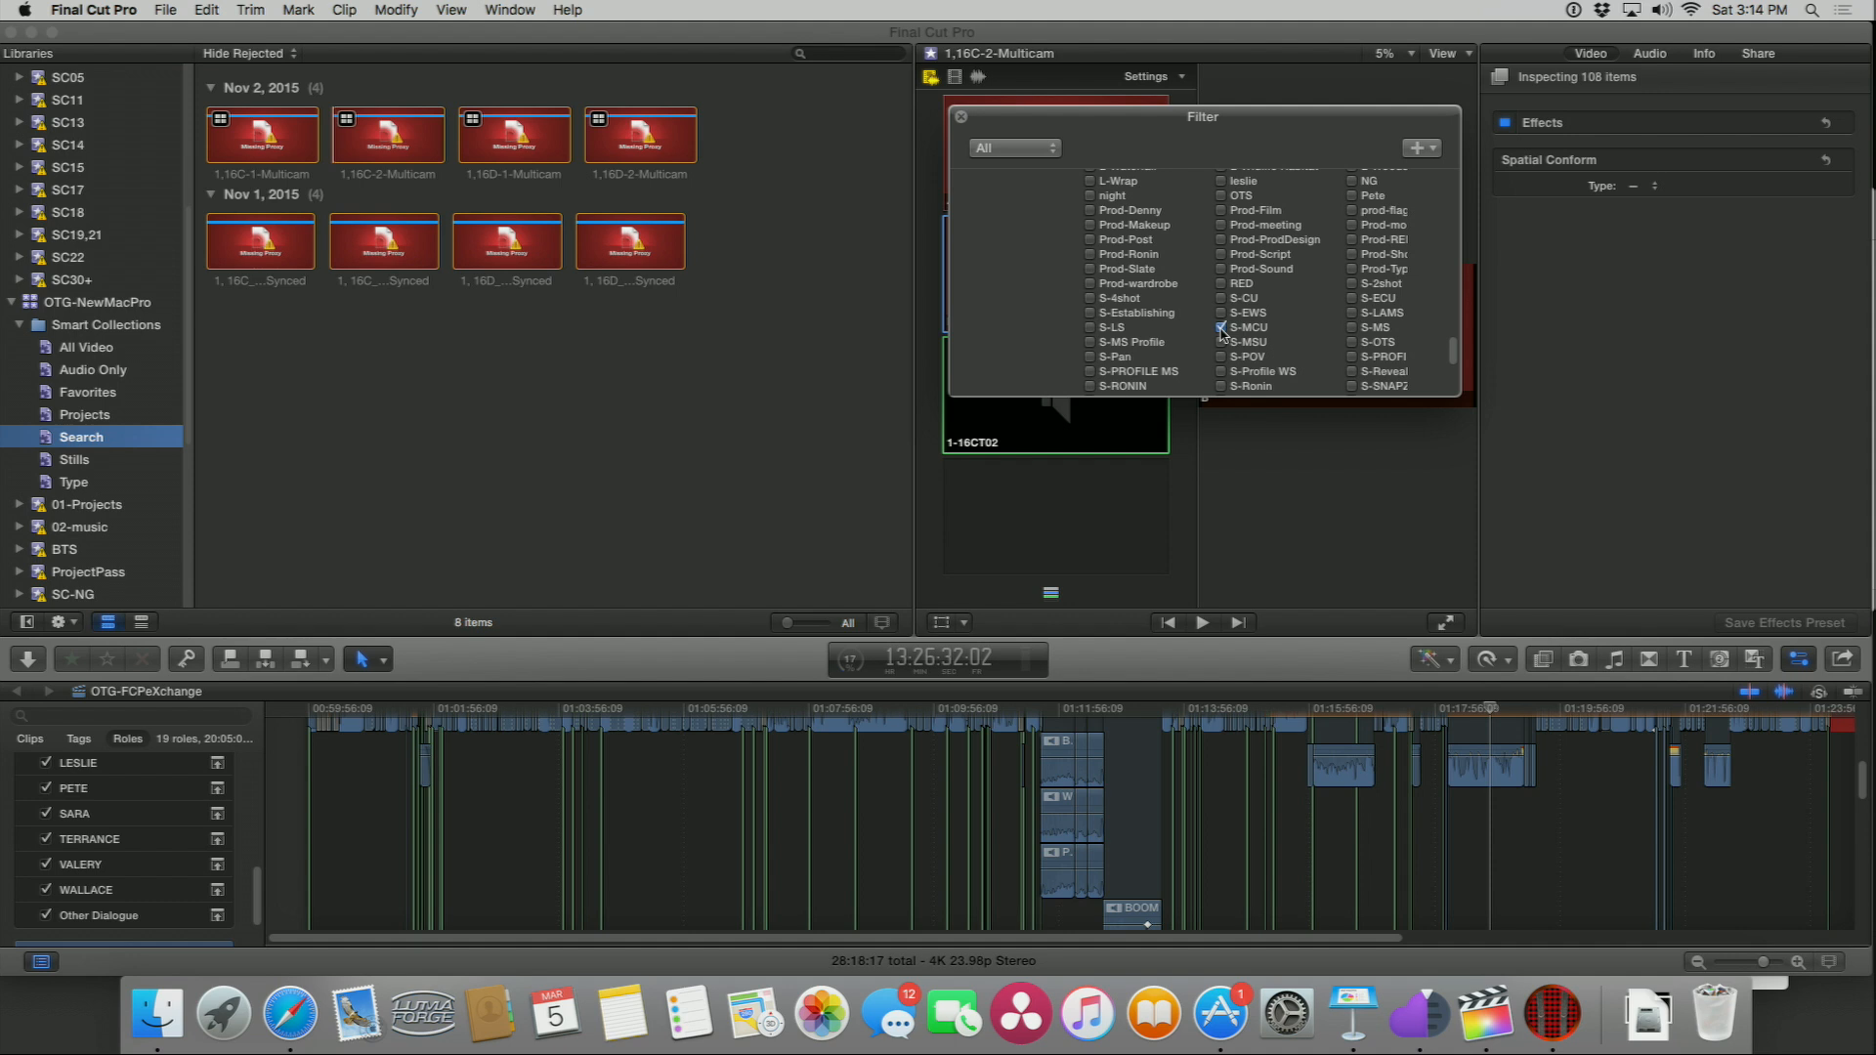
pyautogui.click(855, 319)
pyautogui.click(856, 319)
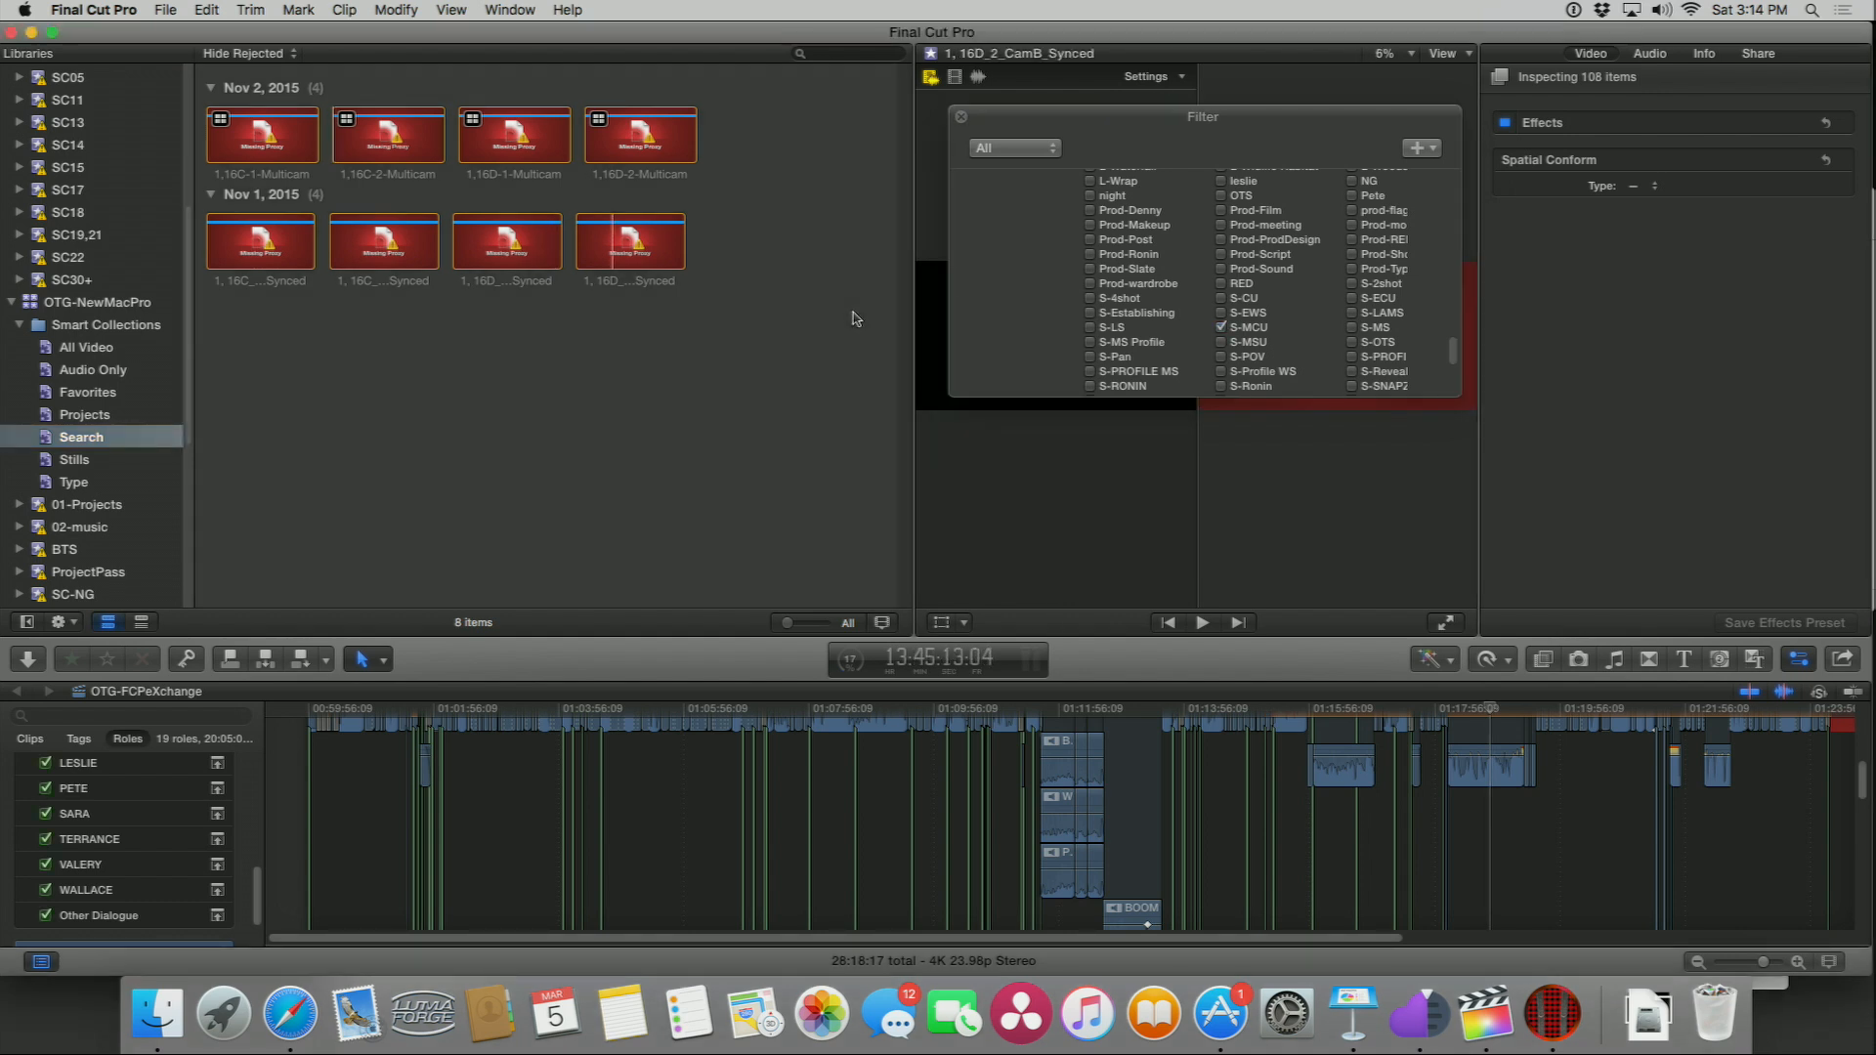
pyautogui.scroll(-2, 1268, 323)
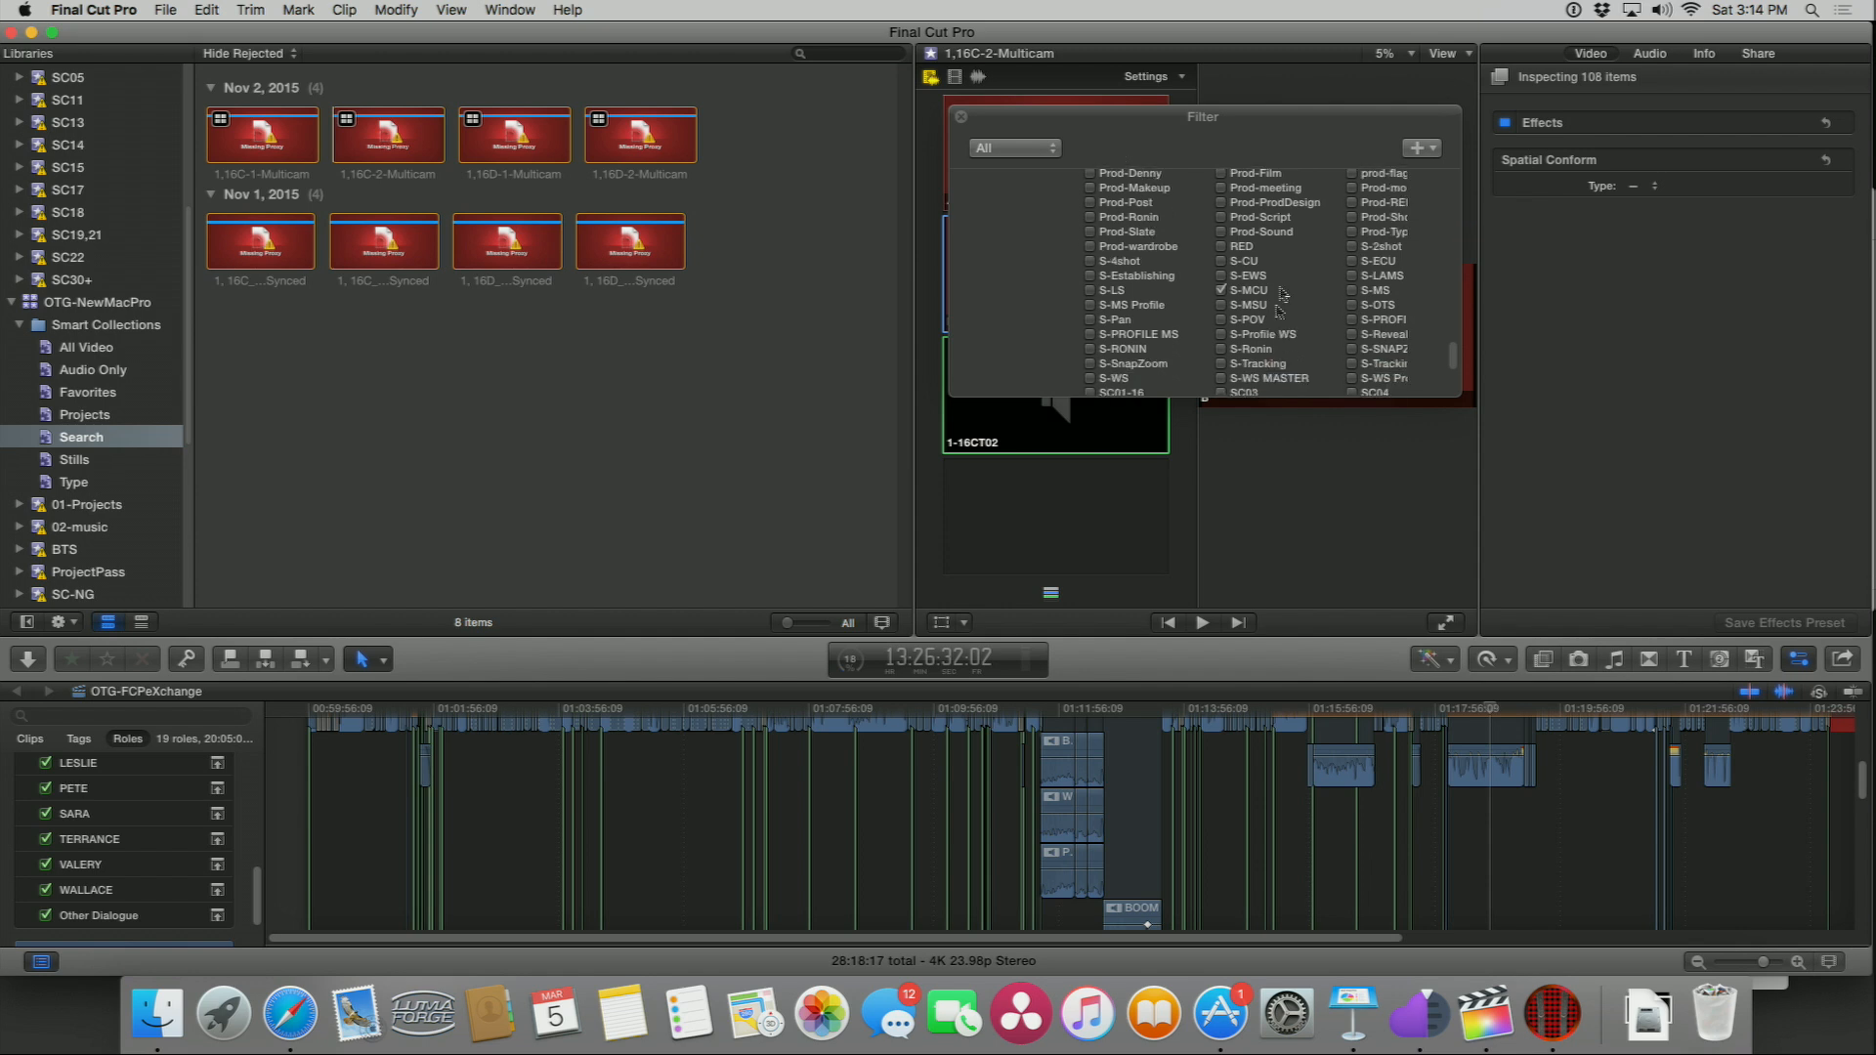
# Step: Switch to Finder and launch Shot Notes X from the Applications folder
pyautogui.click(1452, 59)
pyautogui.click(1461, 210)
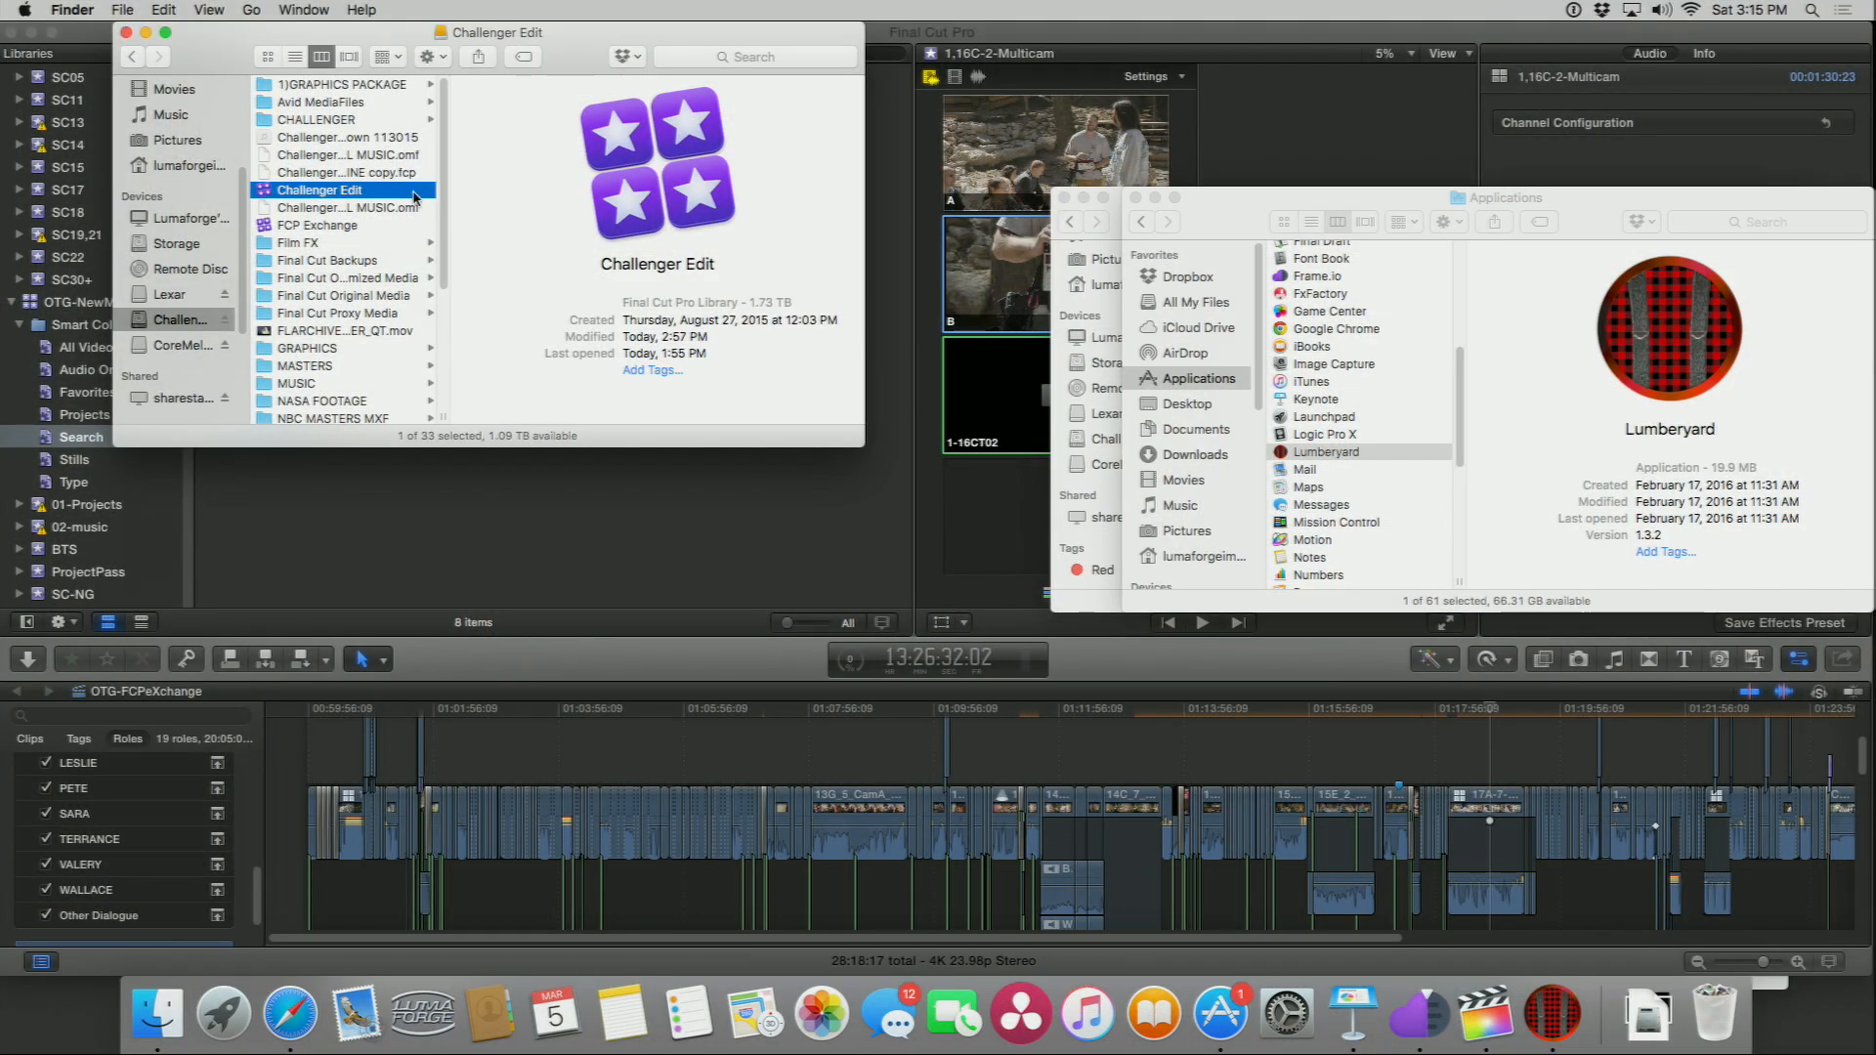
pyautogui.scroll(4, 195, 191)
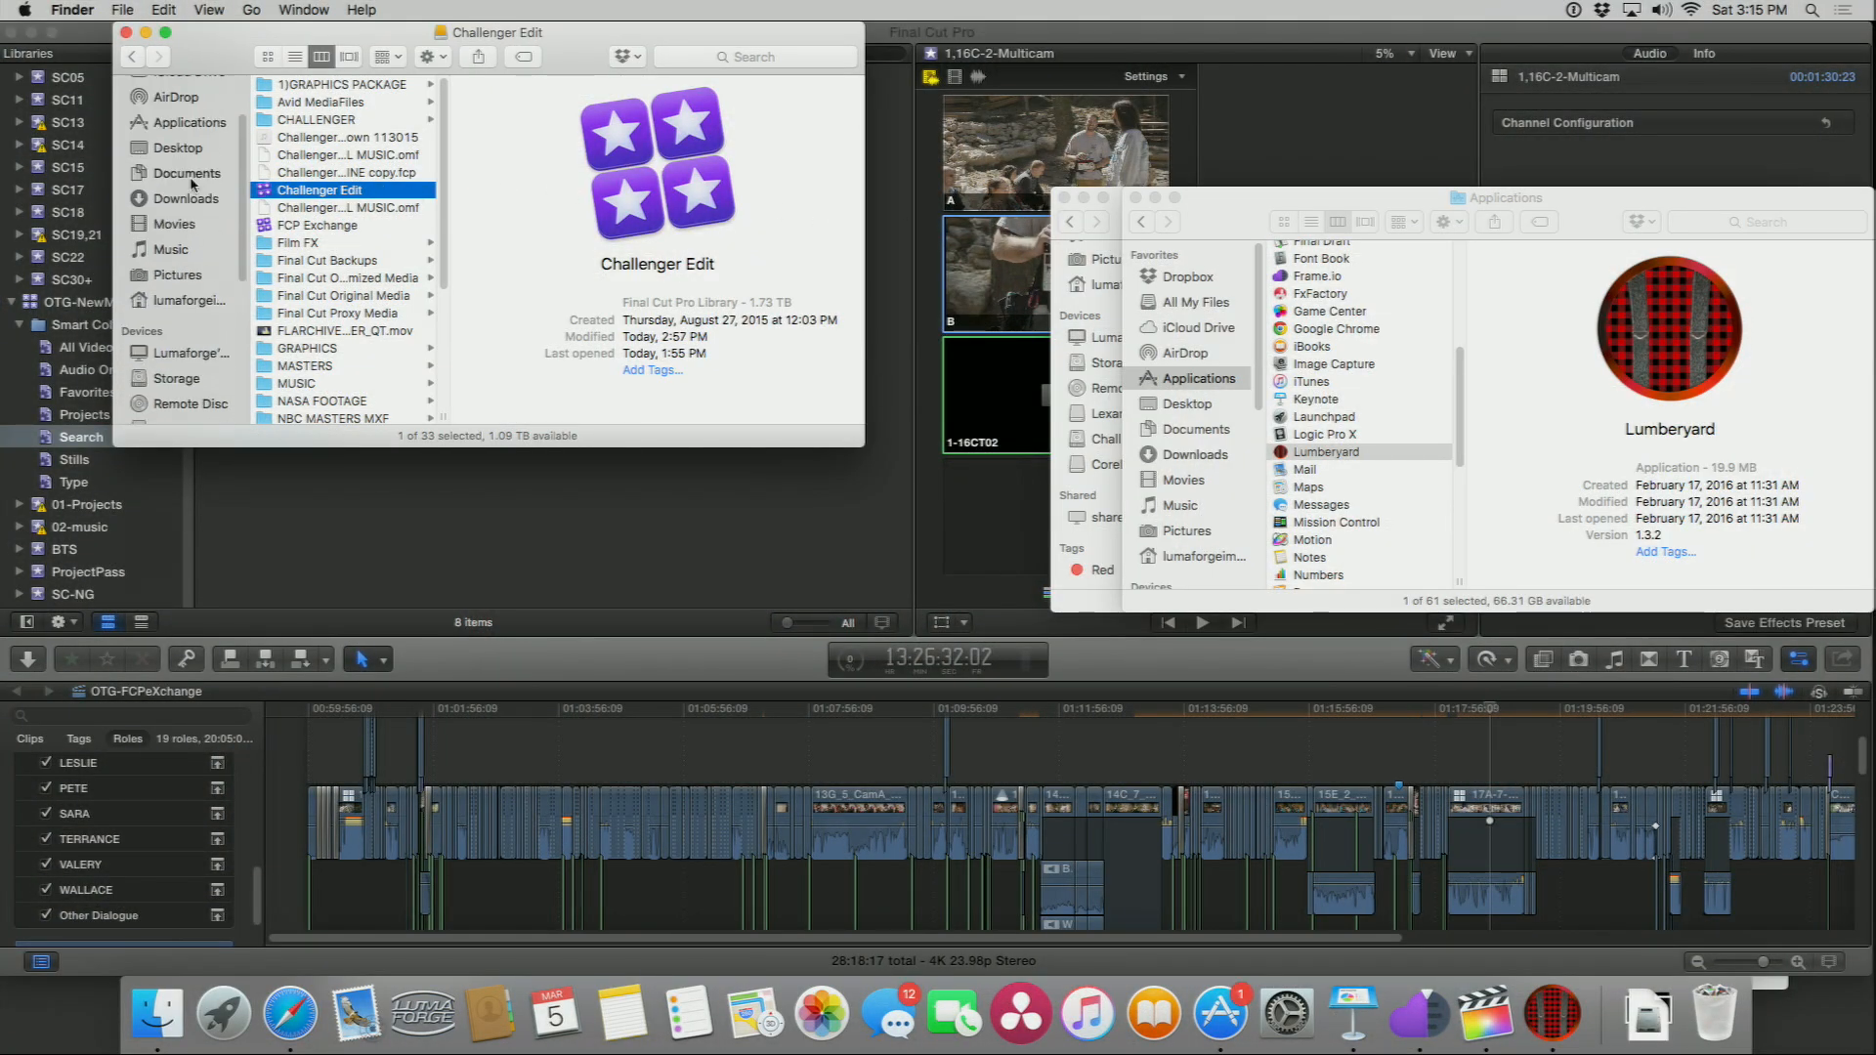
pyautogui.click(181, 125)
pyautogui.scroll(-6, 296, 213)
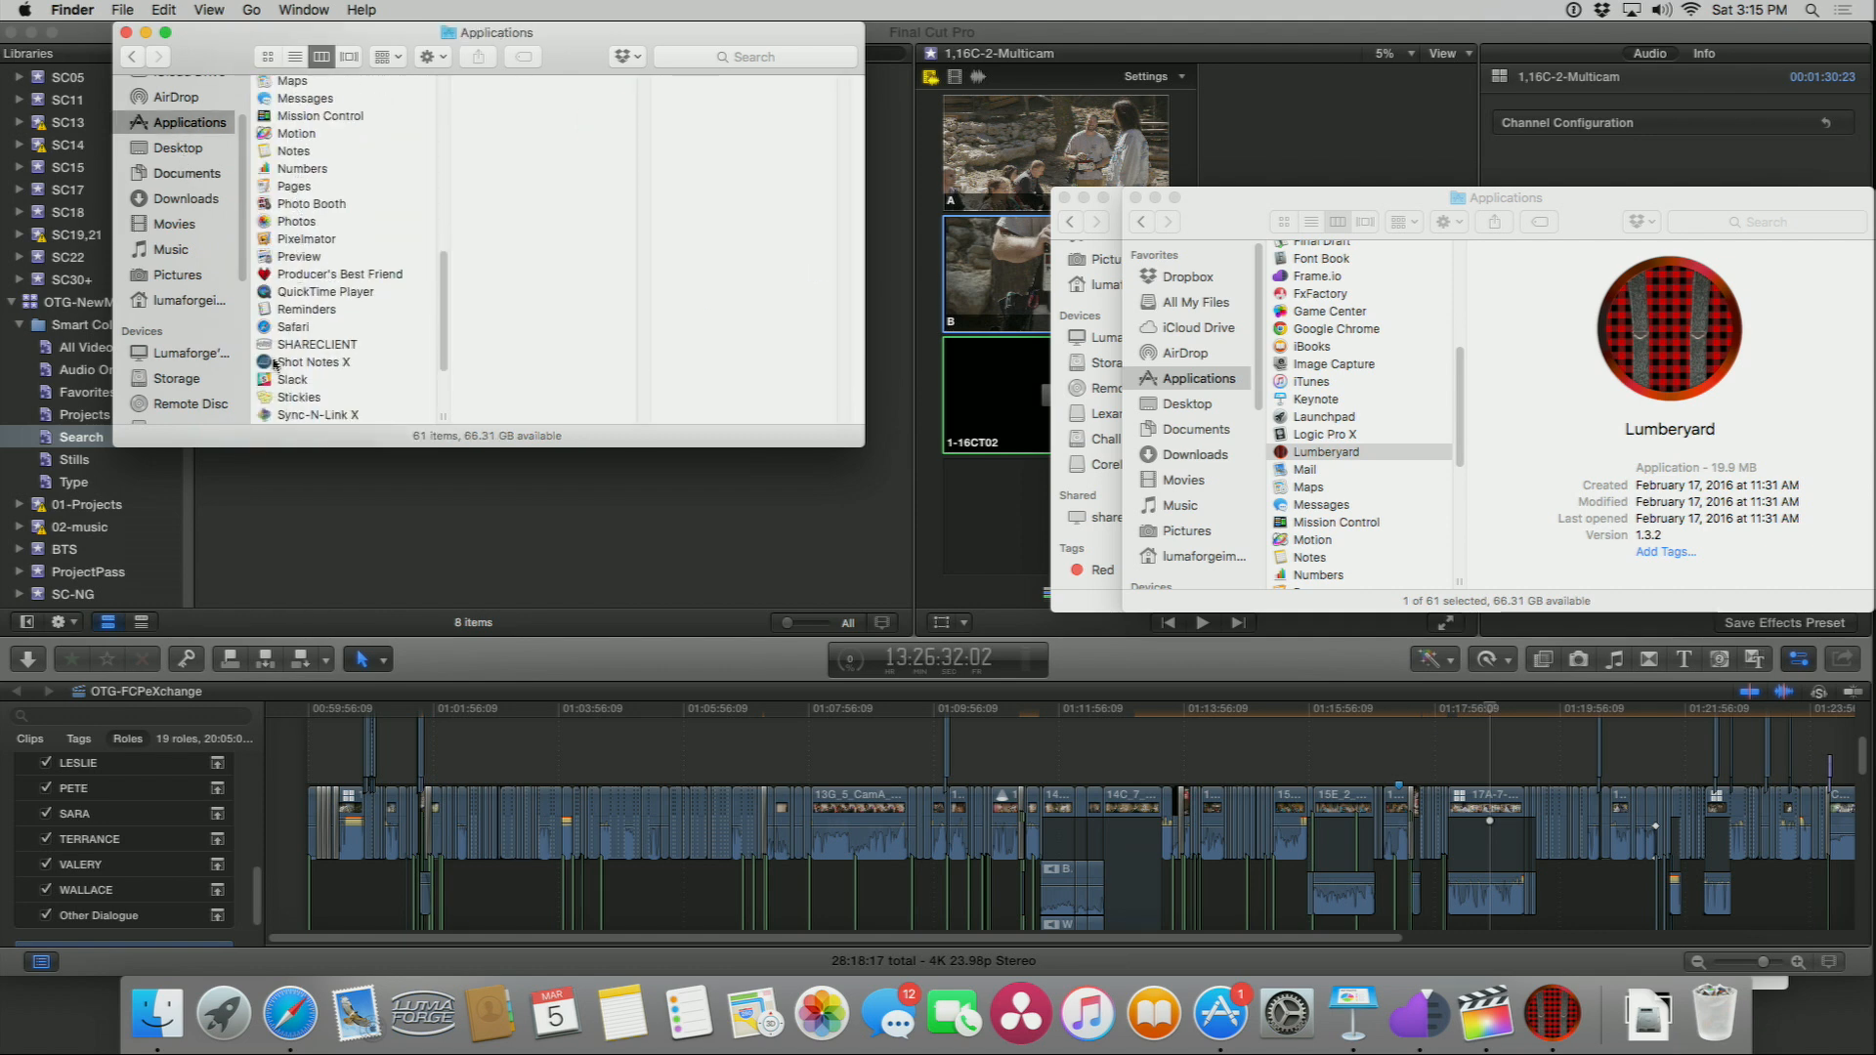
pyautogui.doubleClick(267, 364)
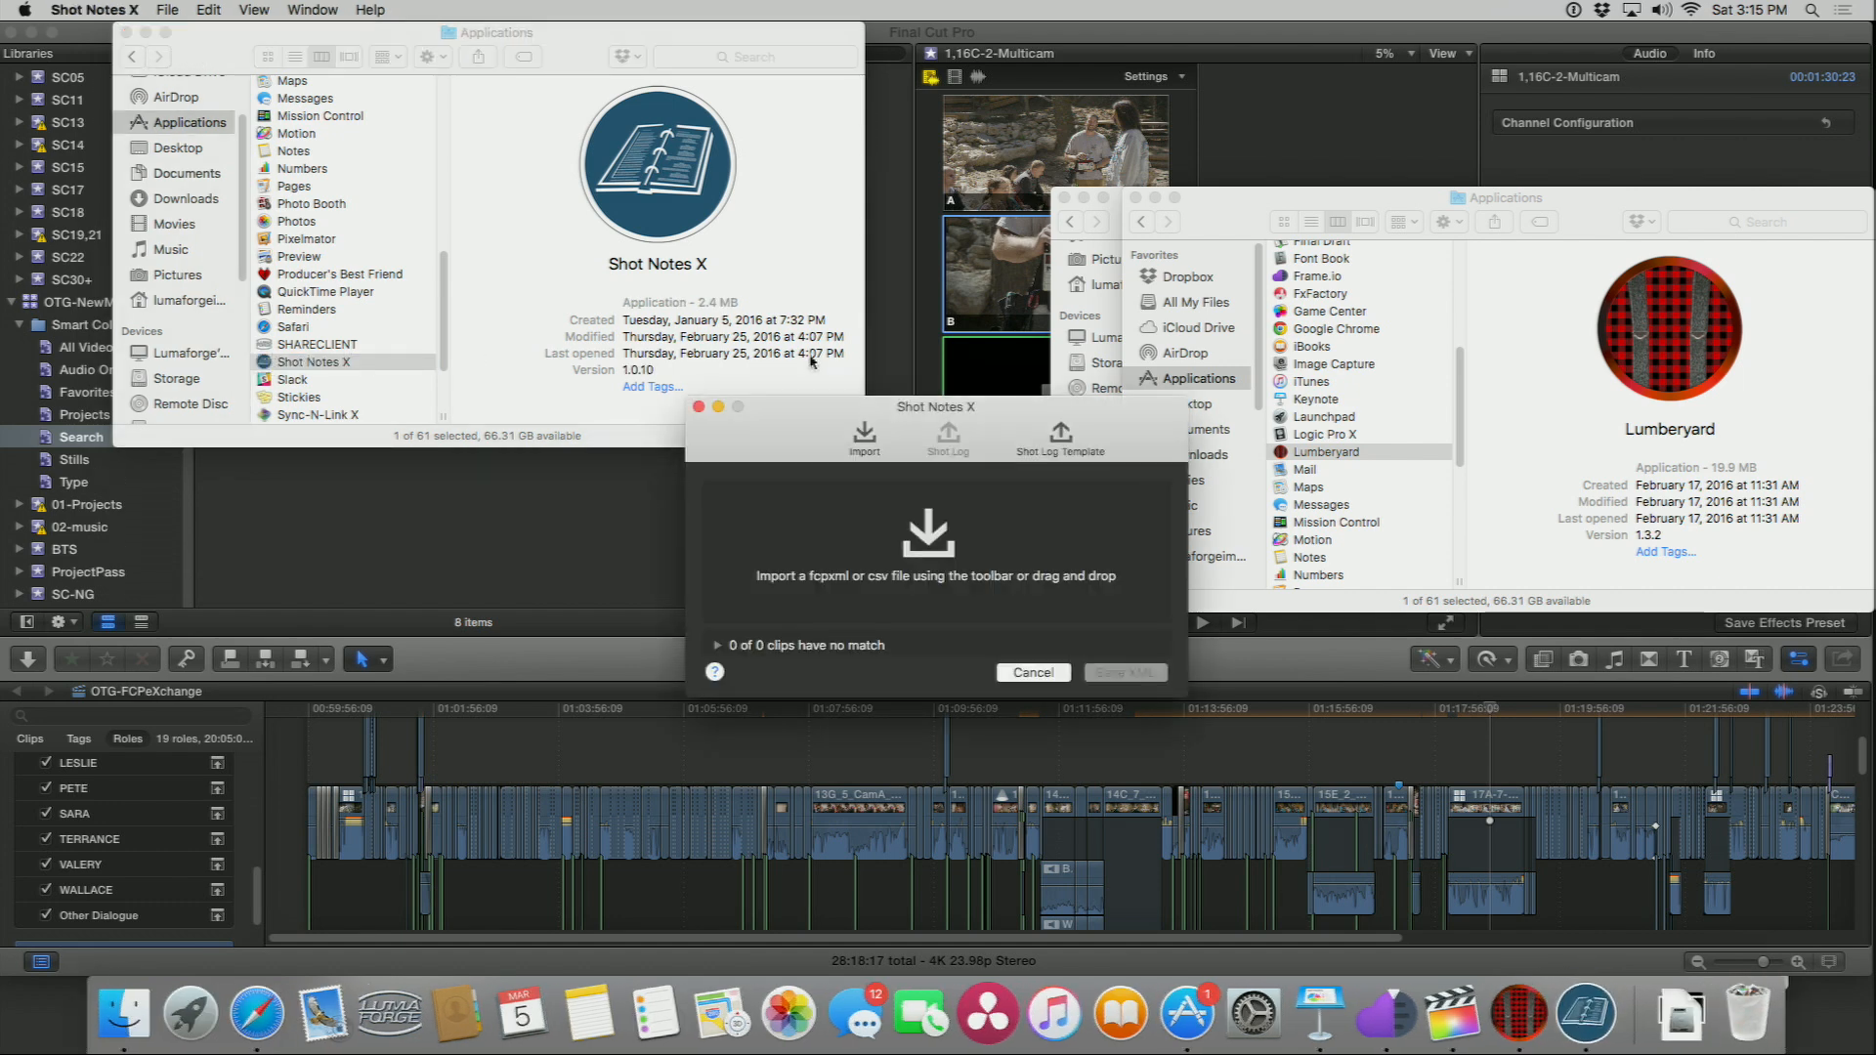
# Step: Rearrange the Shot Notes X and Finder windows and open the OffTheGrid Shot Notes CSV folder on the NFSJELLY share
pyautogui.moveTo(809, 440); pyautogui.dragTo(349, 200)
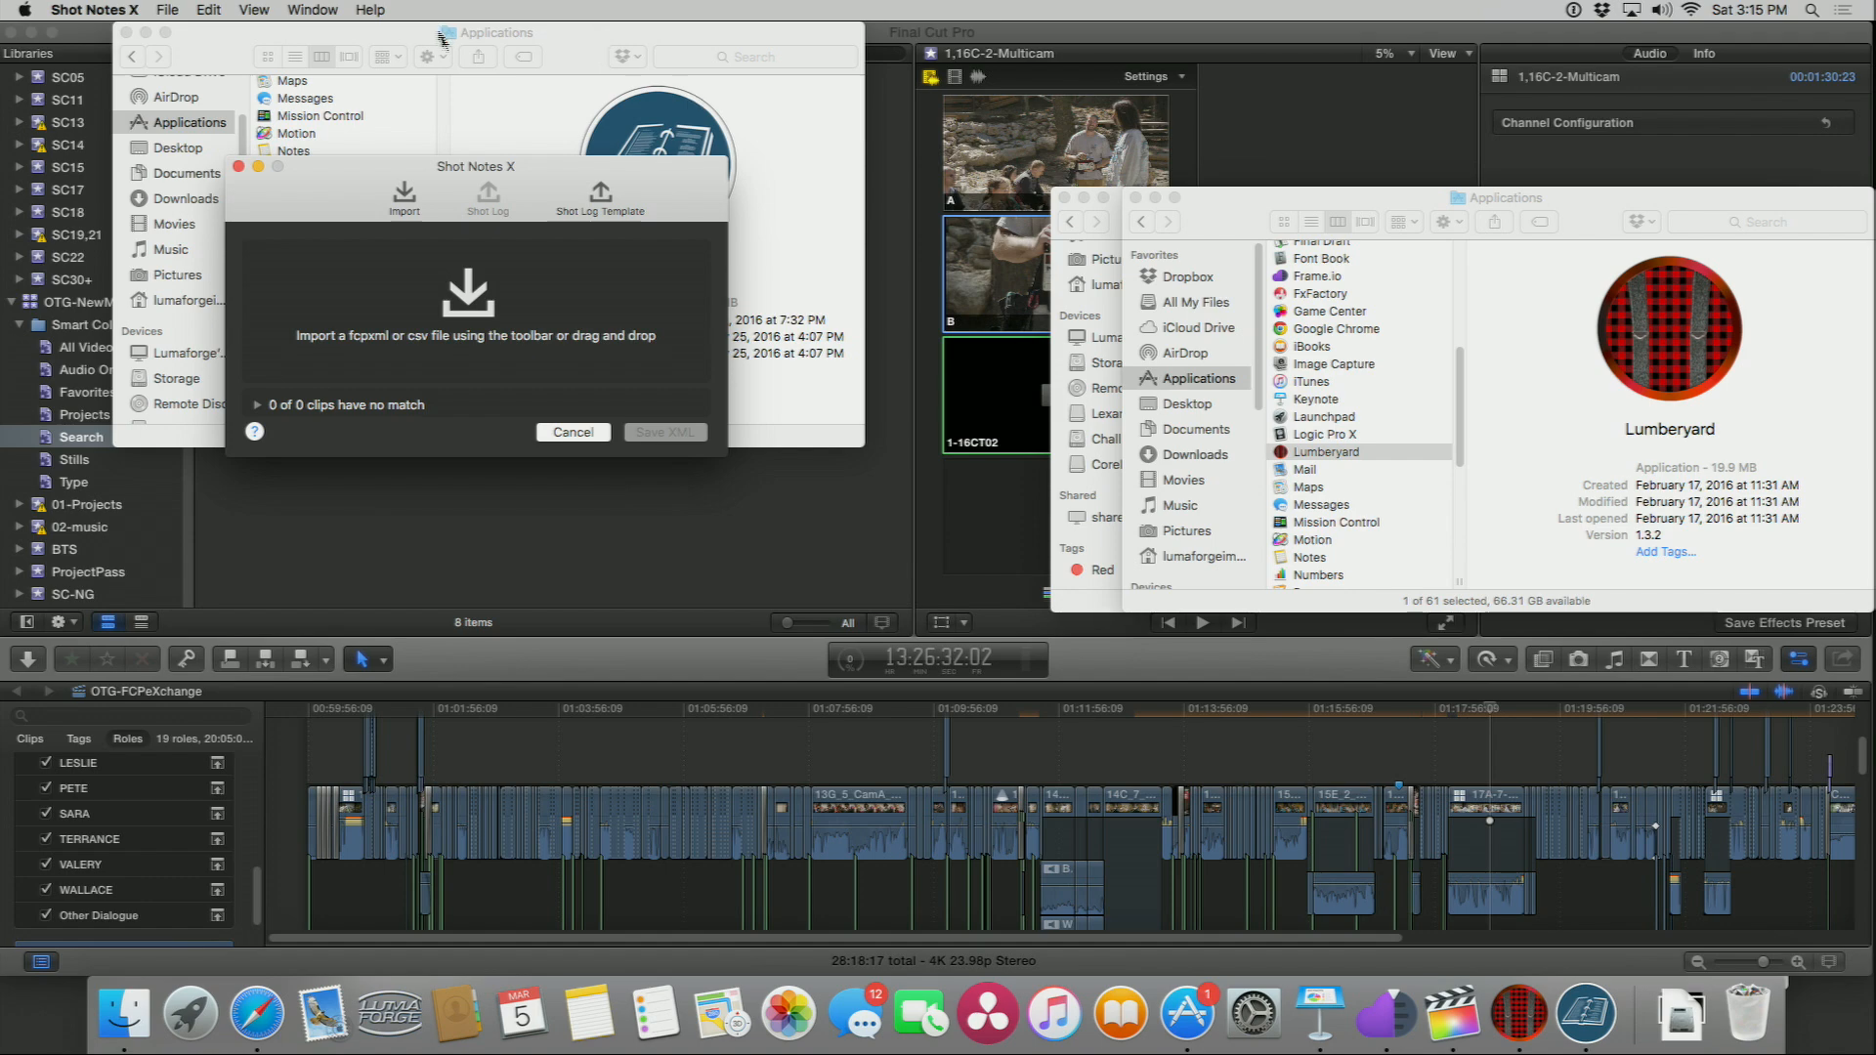
pyautogui.moveTo(557, 50); pyautogui.dragTo(1135, 254)
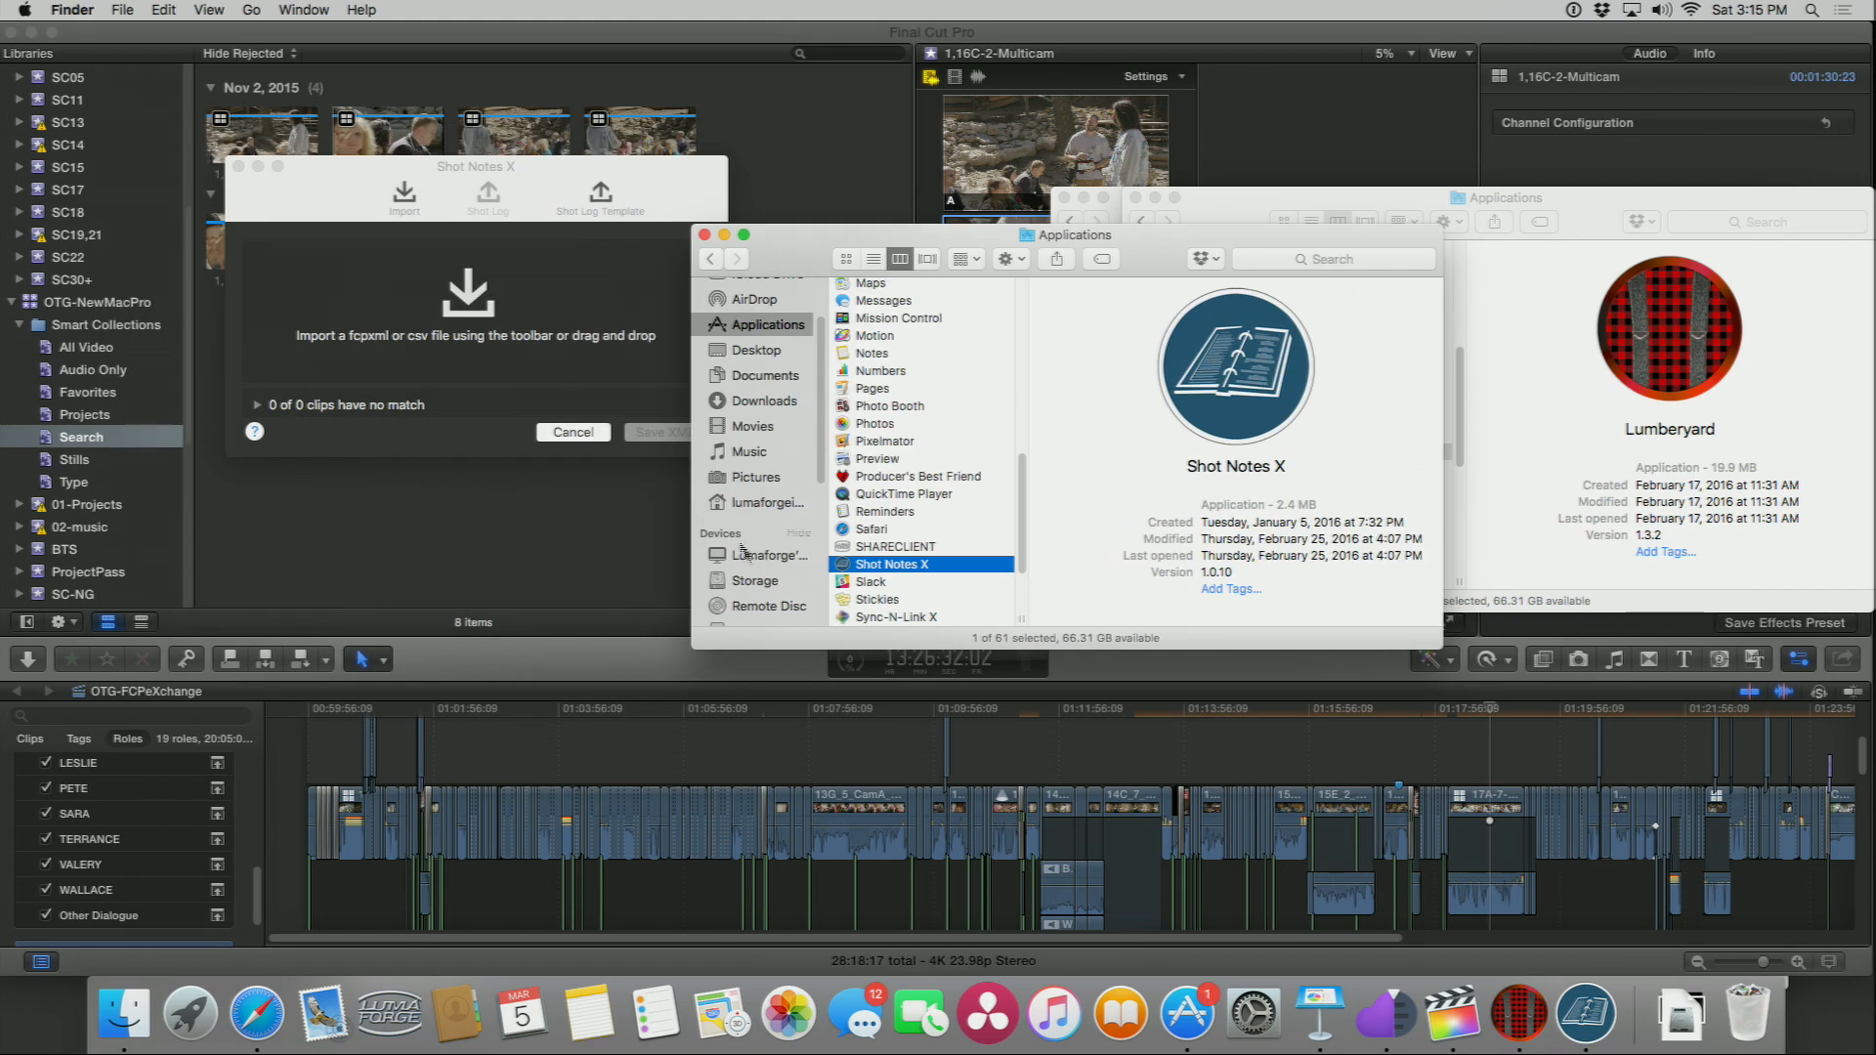
pyautogui.scroll(-2, 761, 564)
pyautogui.click(758, 592)
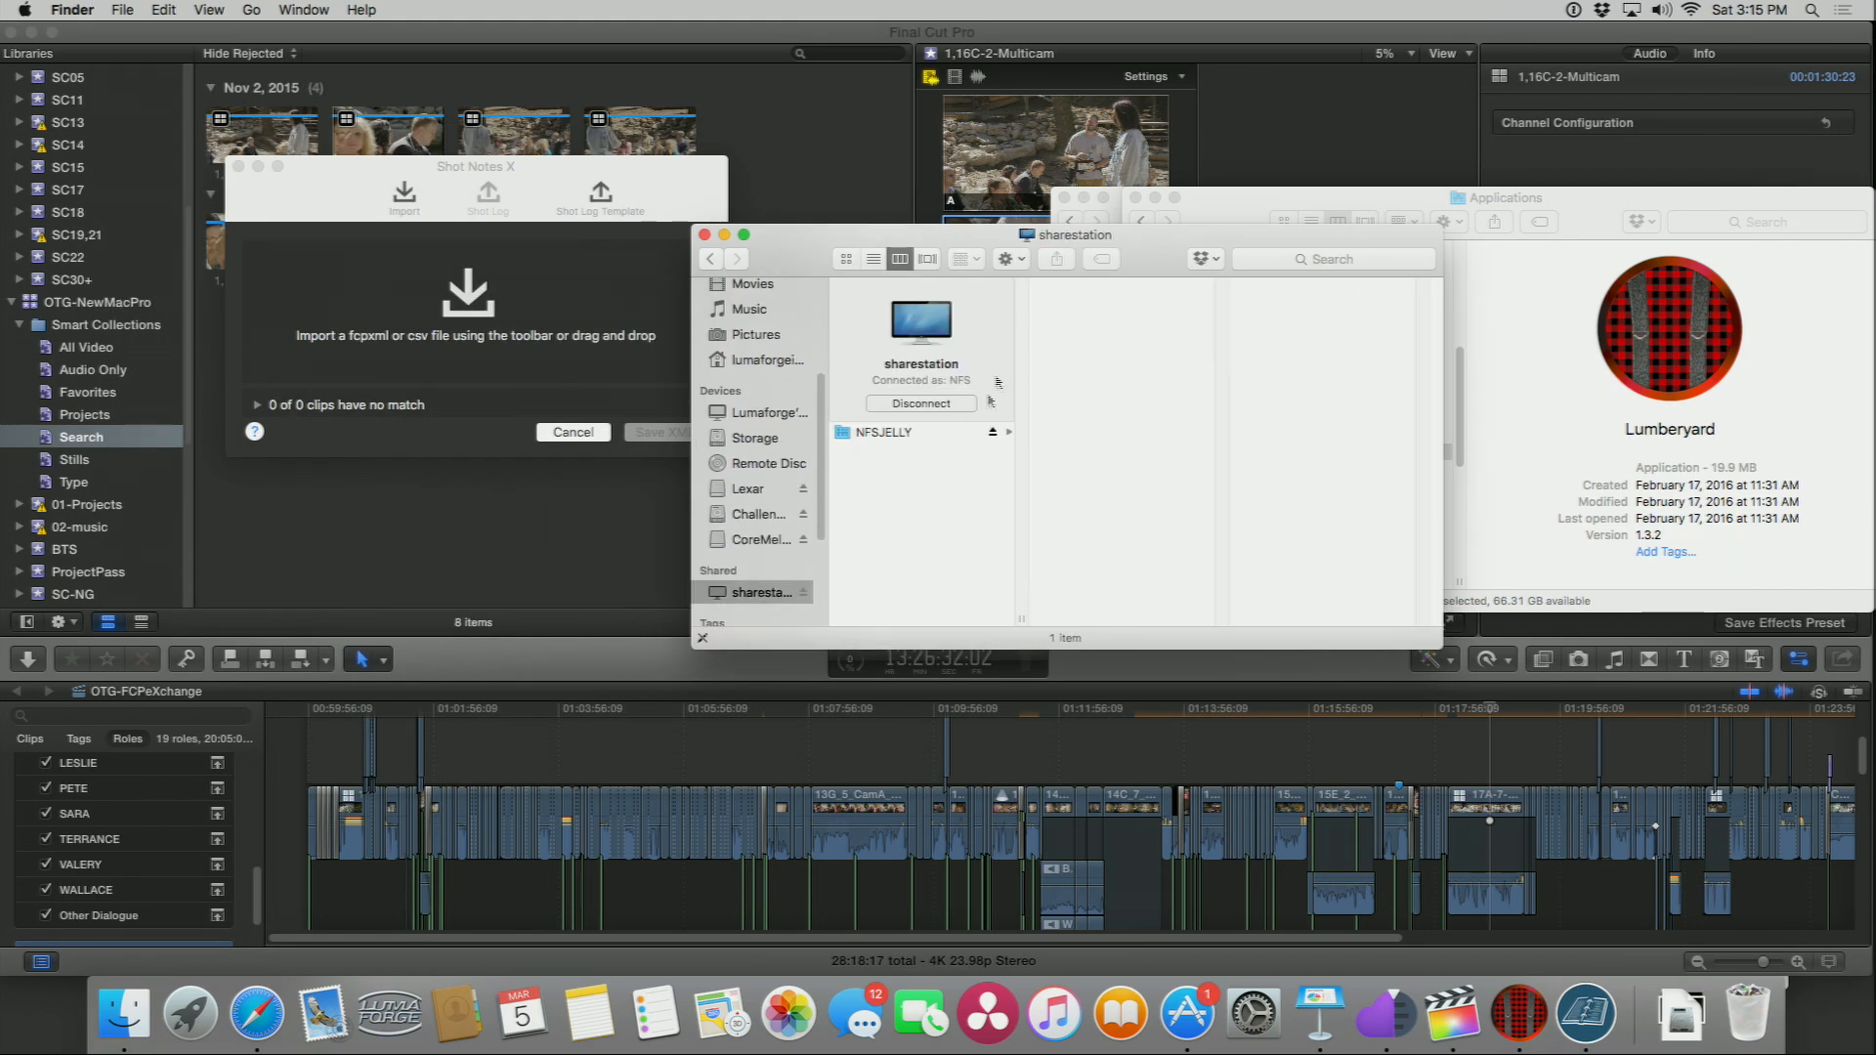
pyautogui.click(903, 433)
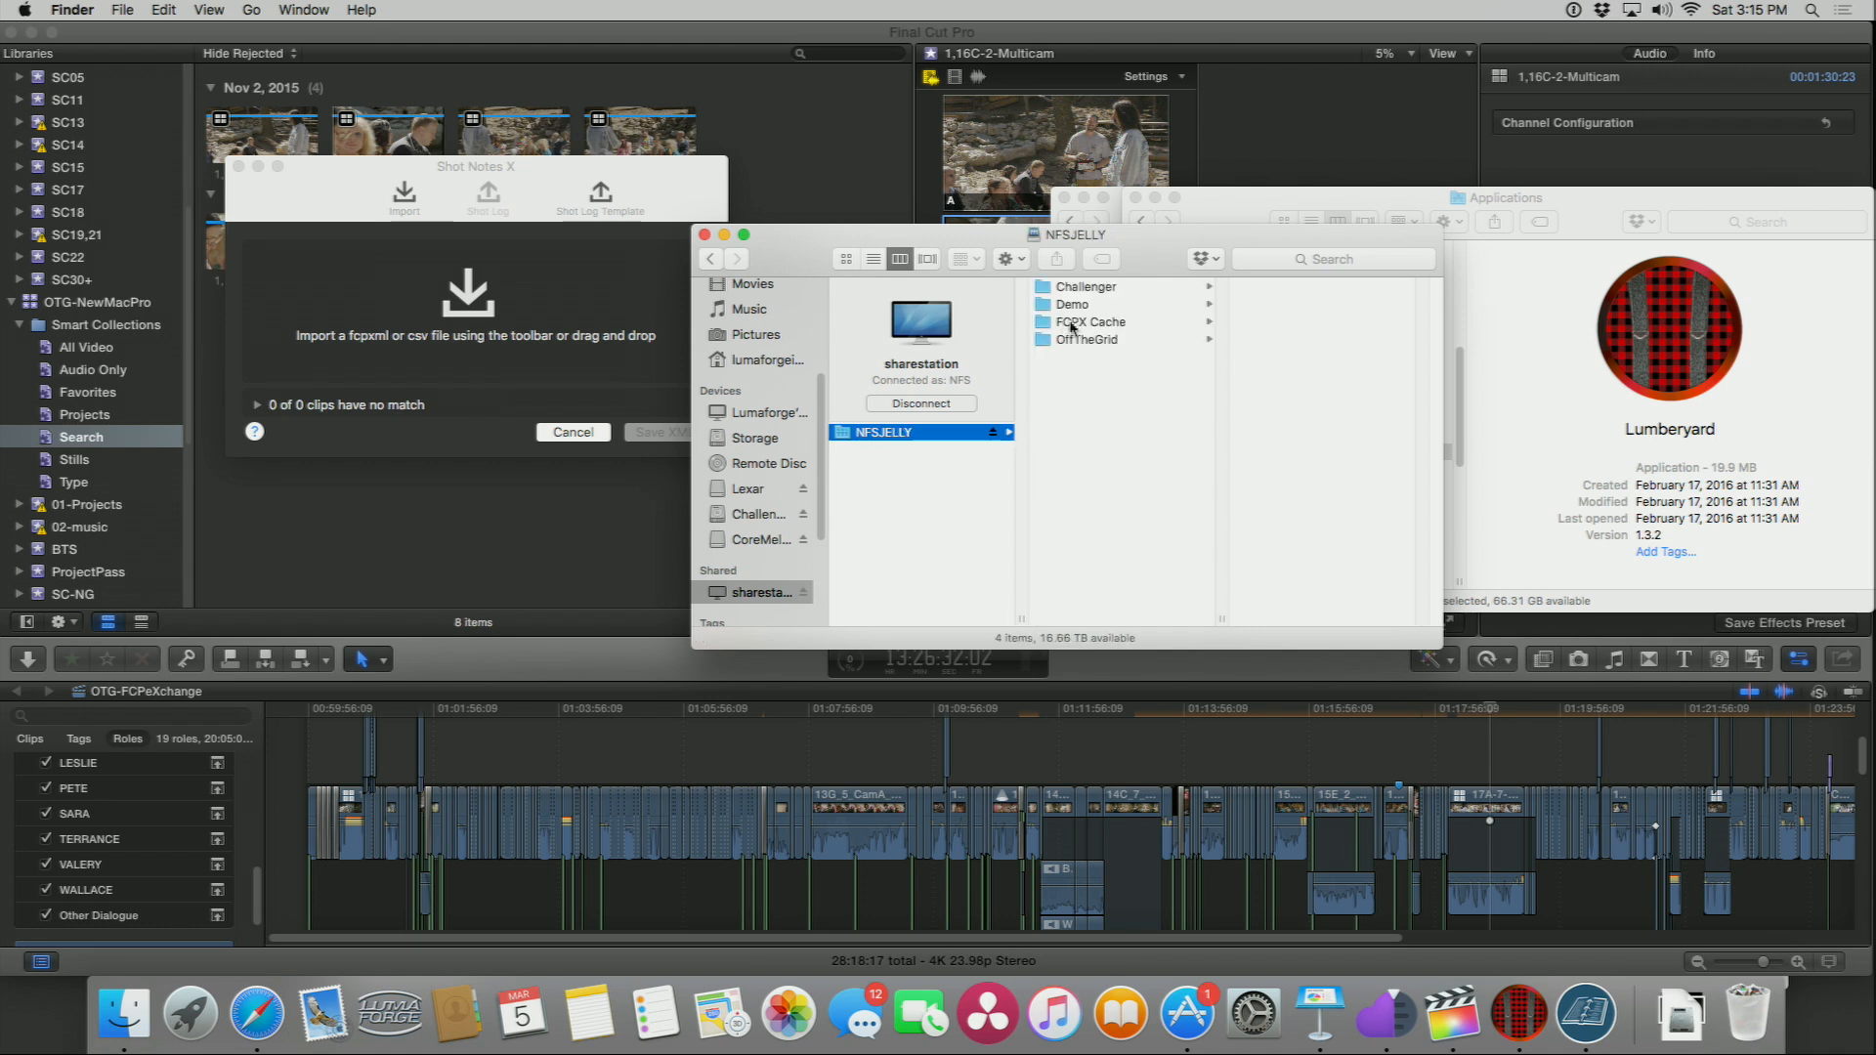
pyautogui.click(1082, 339)
pyautogui.click(1274, 376)
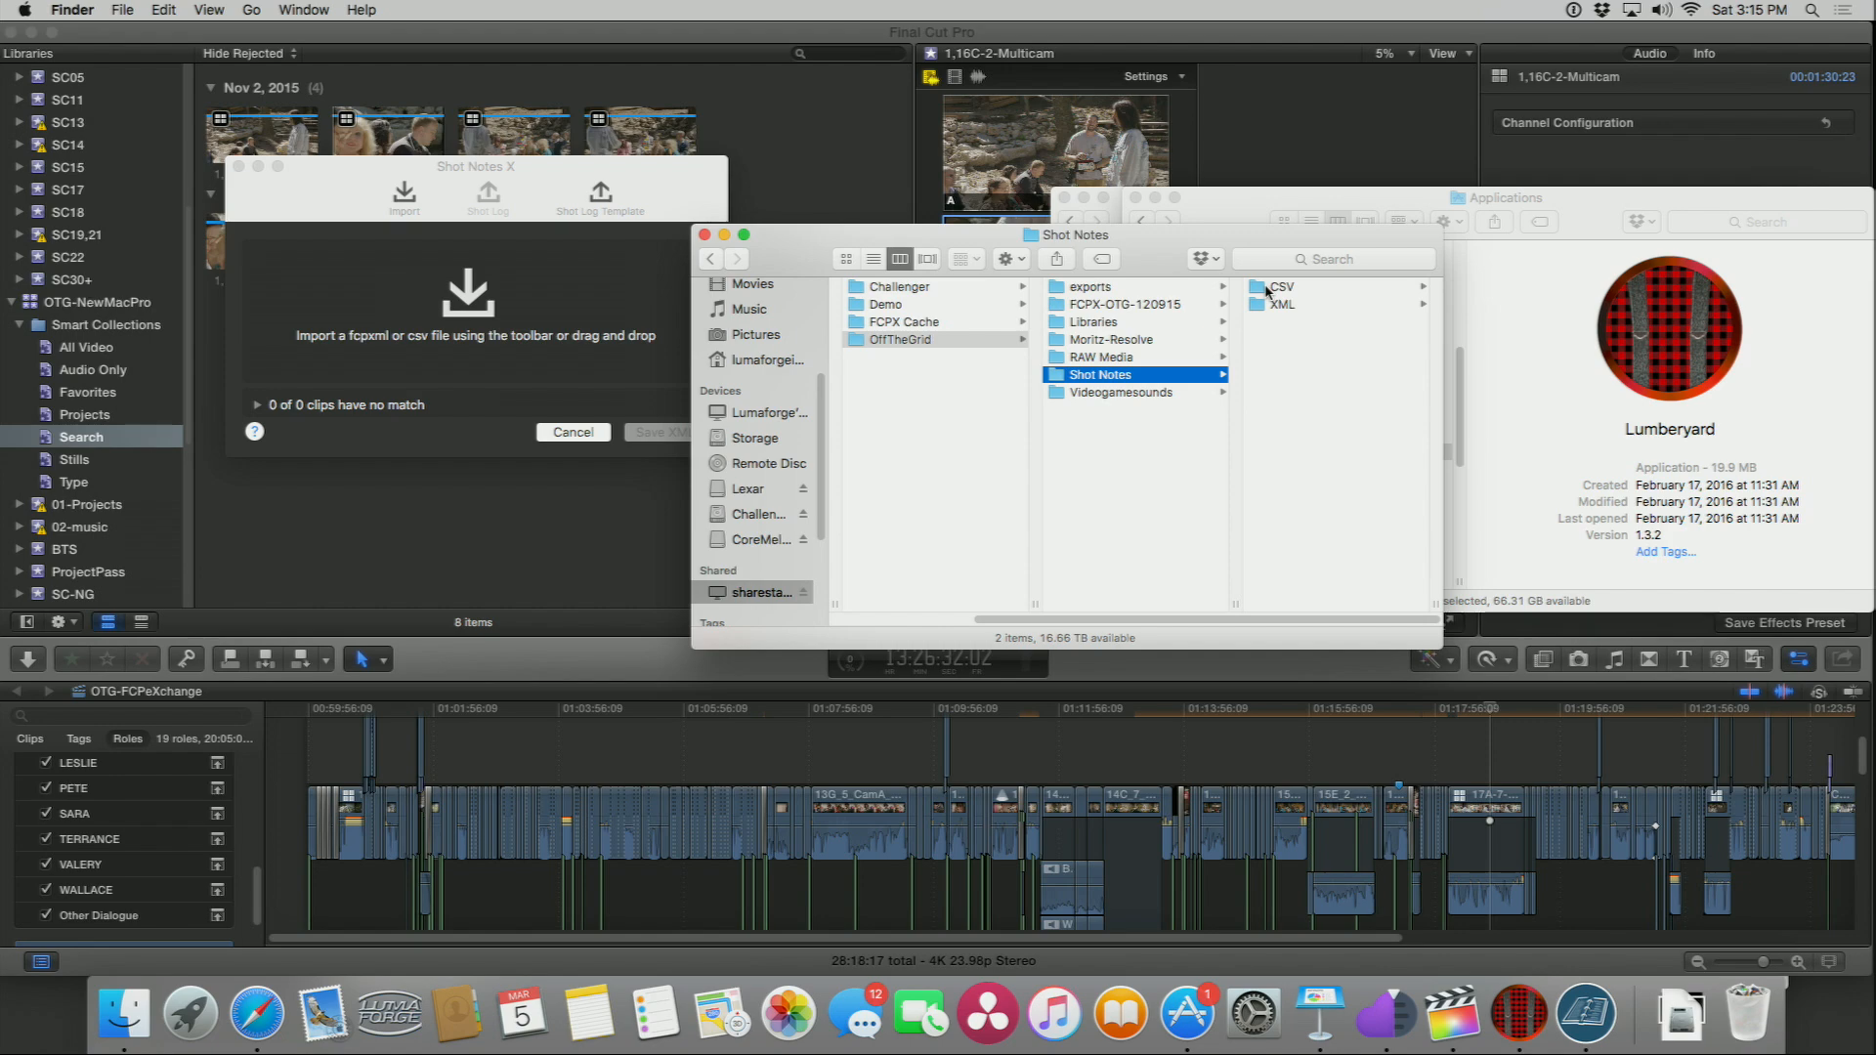
pyautogui.click(1267, 289)
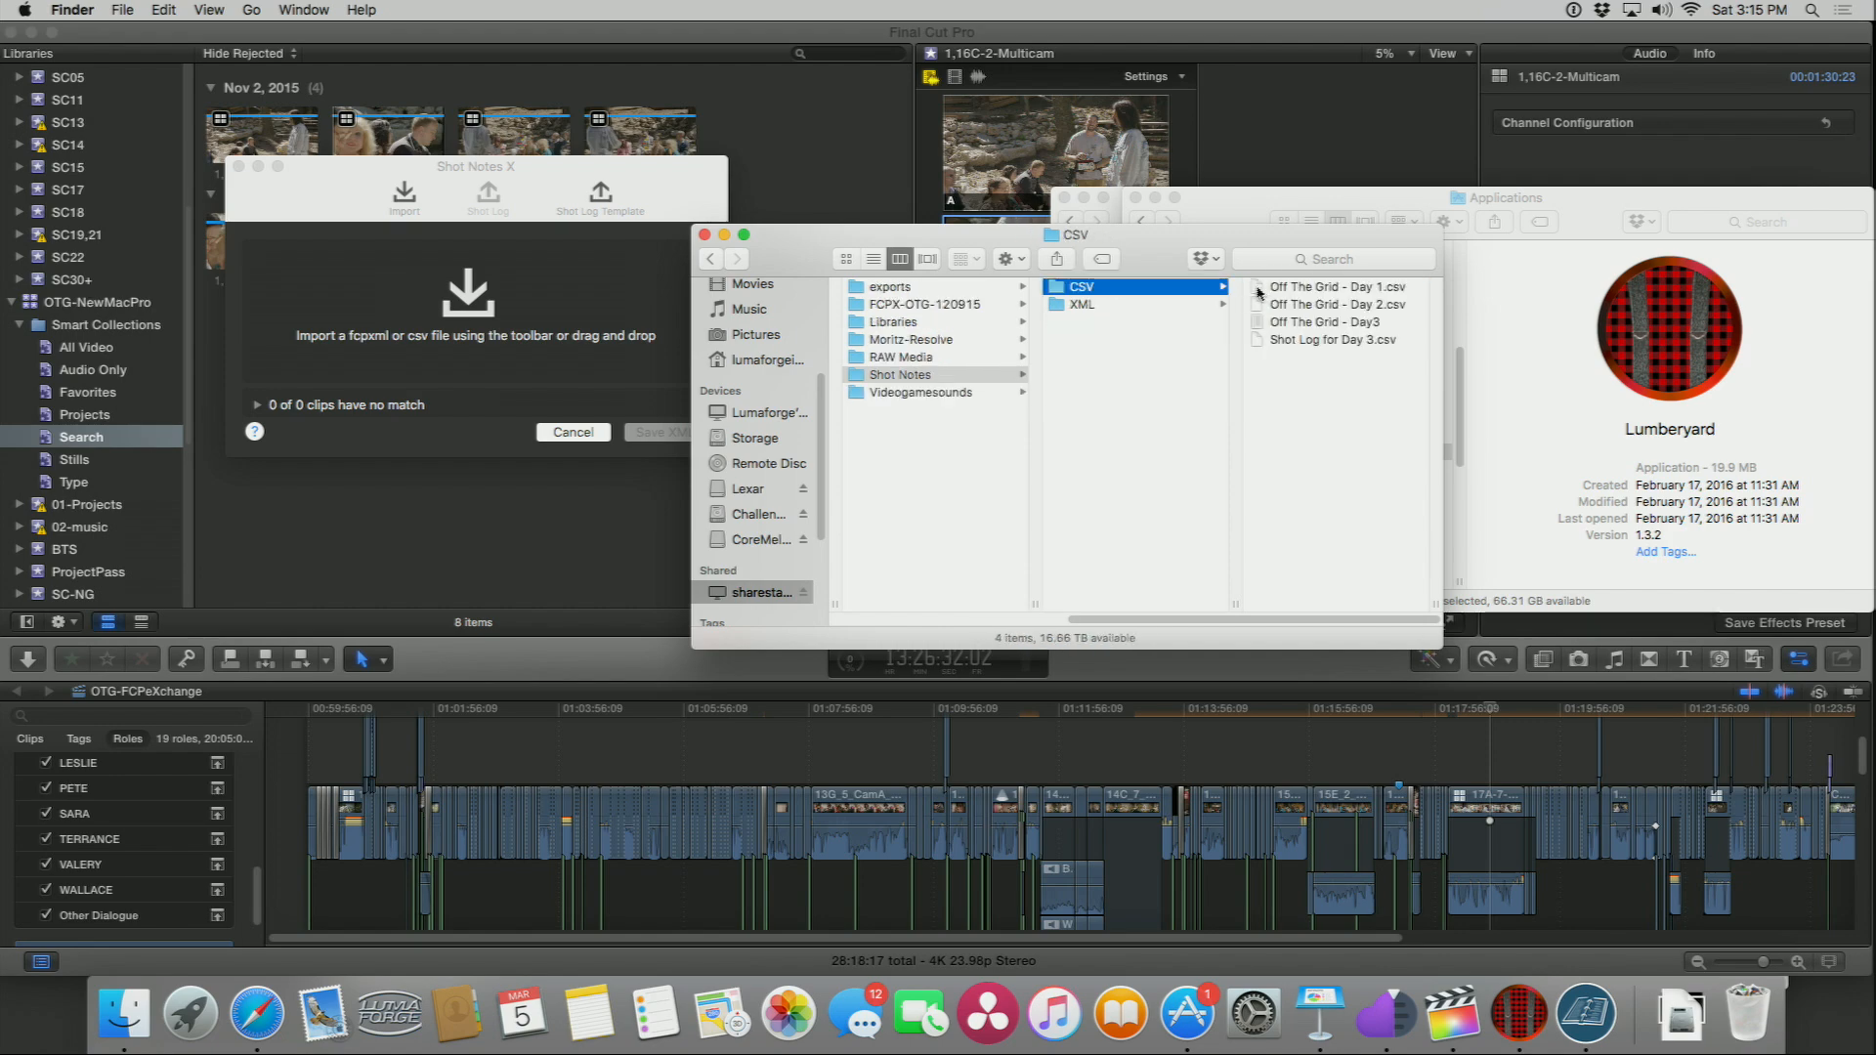
# Step: Preview the Off The Grid - Day 1.csv shot log and scroll through its notes and keywords
pyautogui.click(1259, 291)
pyautogui.press('space')
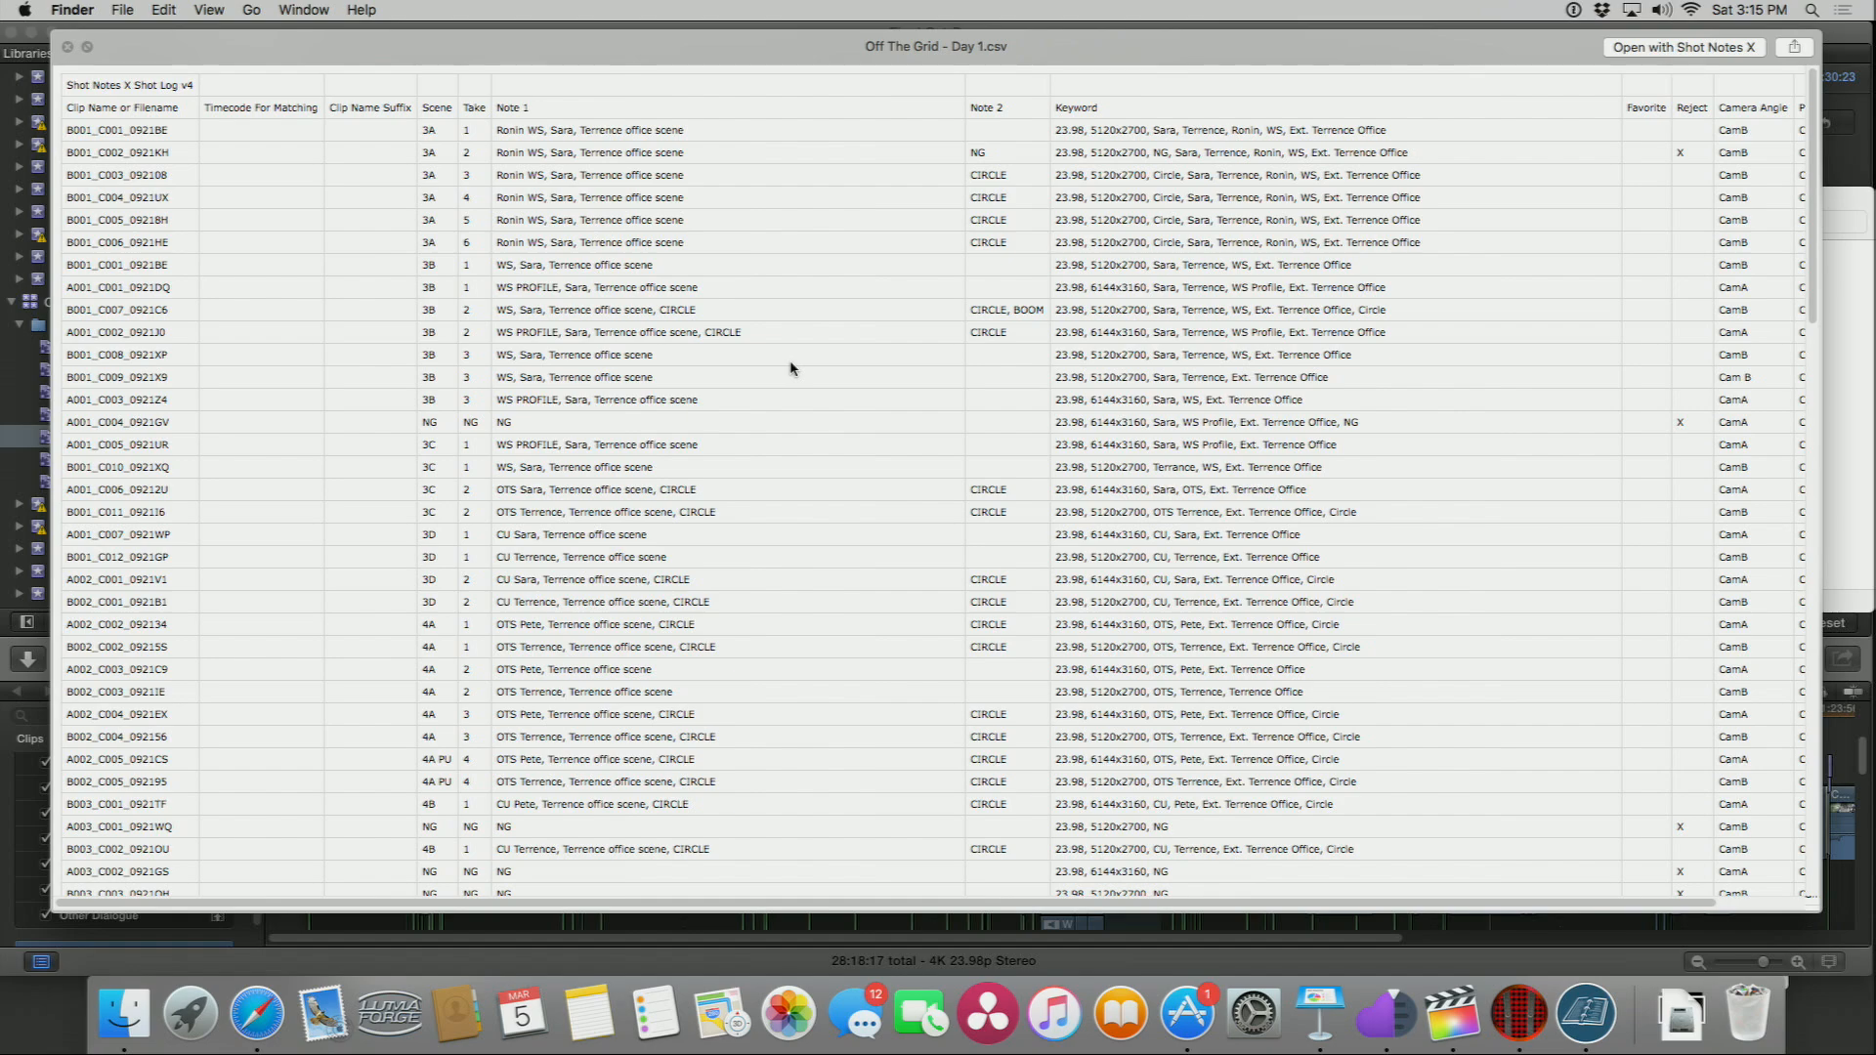
pyautogui.scroll(-2, 790, 366)
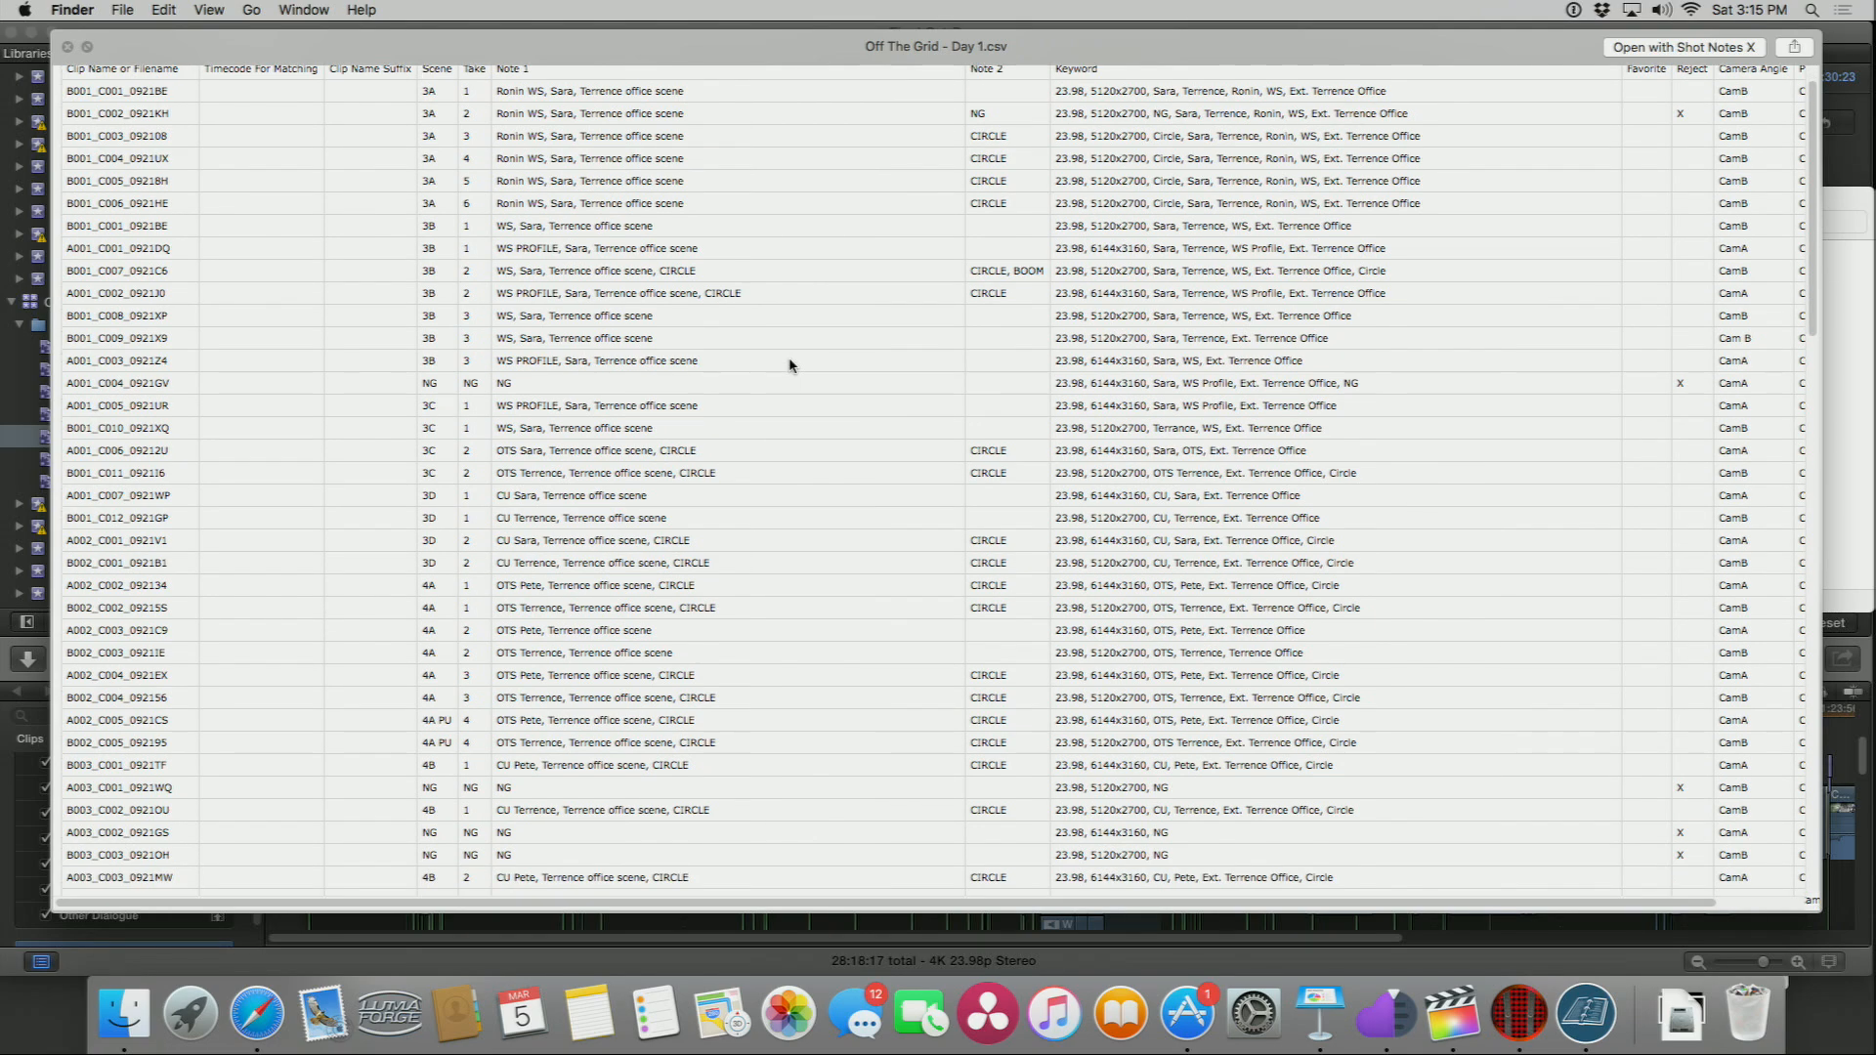
pyautogui.scroll(2, 1124, 322)
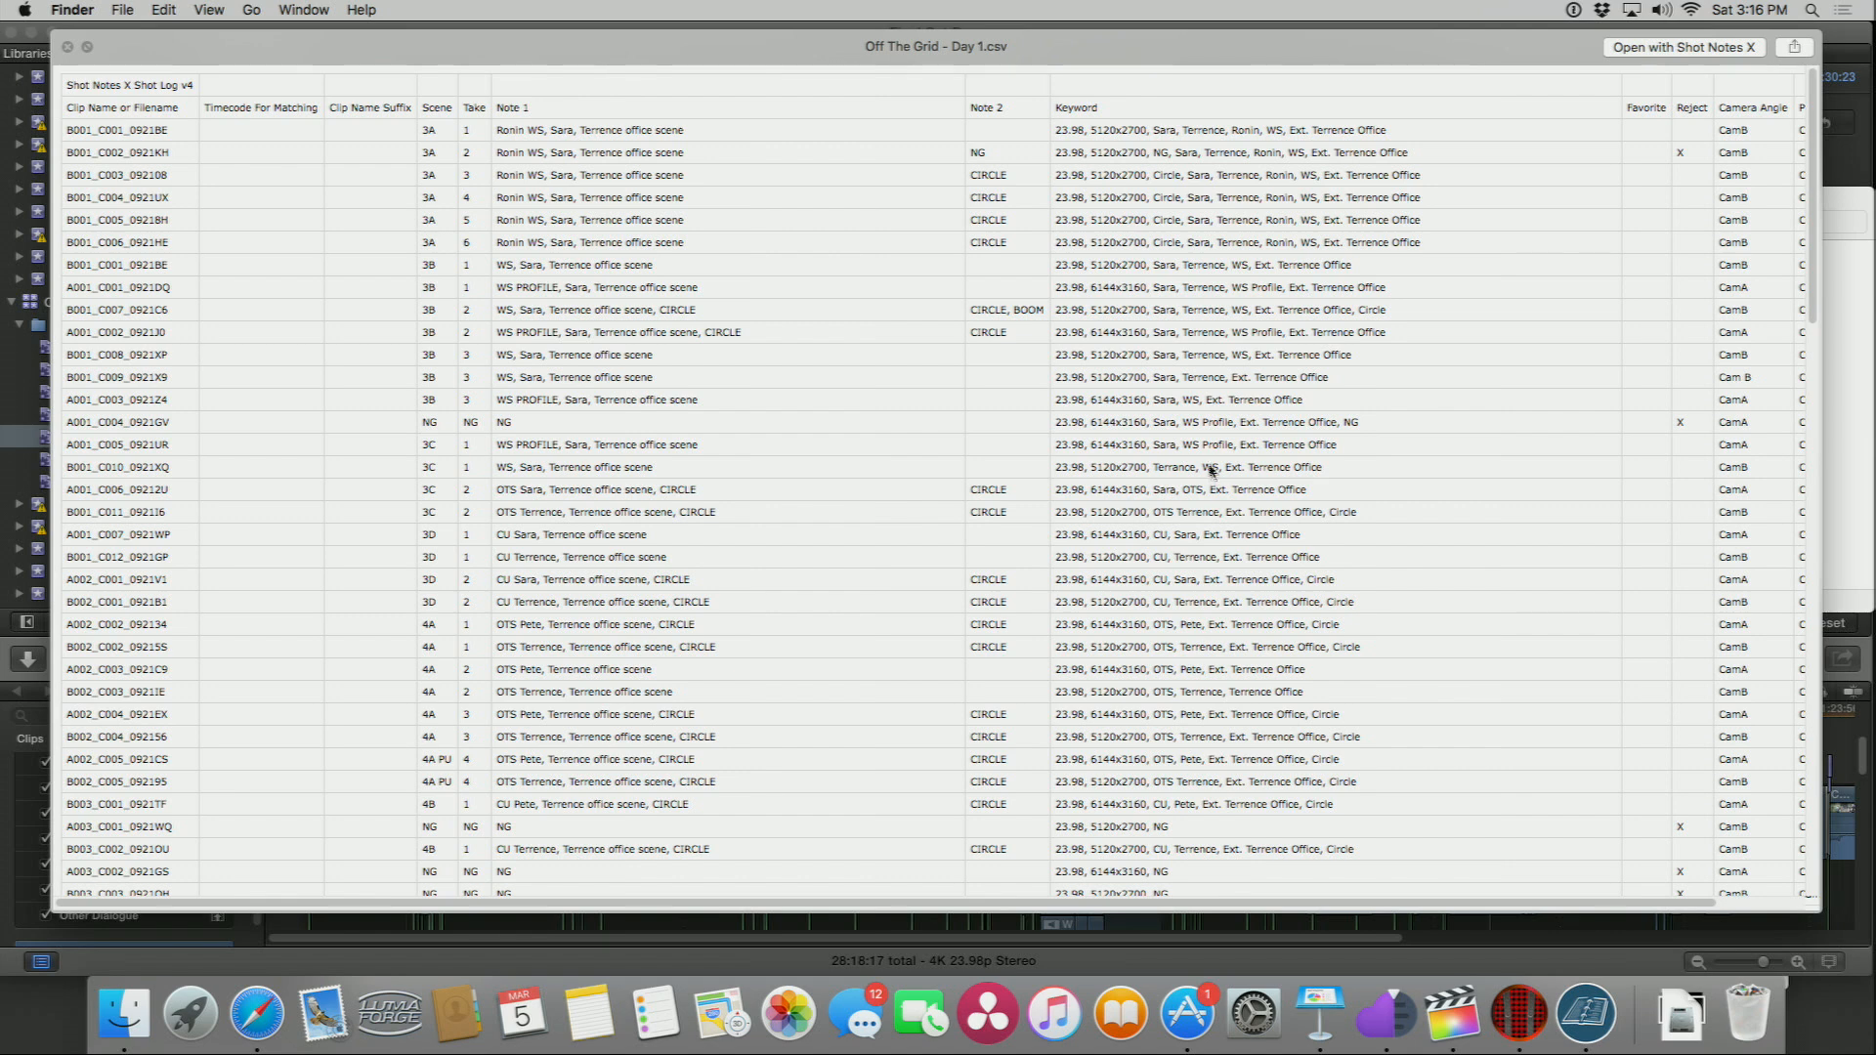
pyautogui.scroll(-1, 1215, 459)
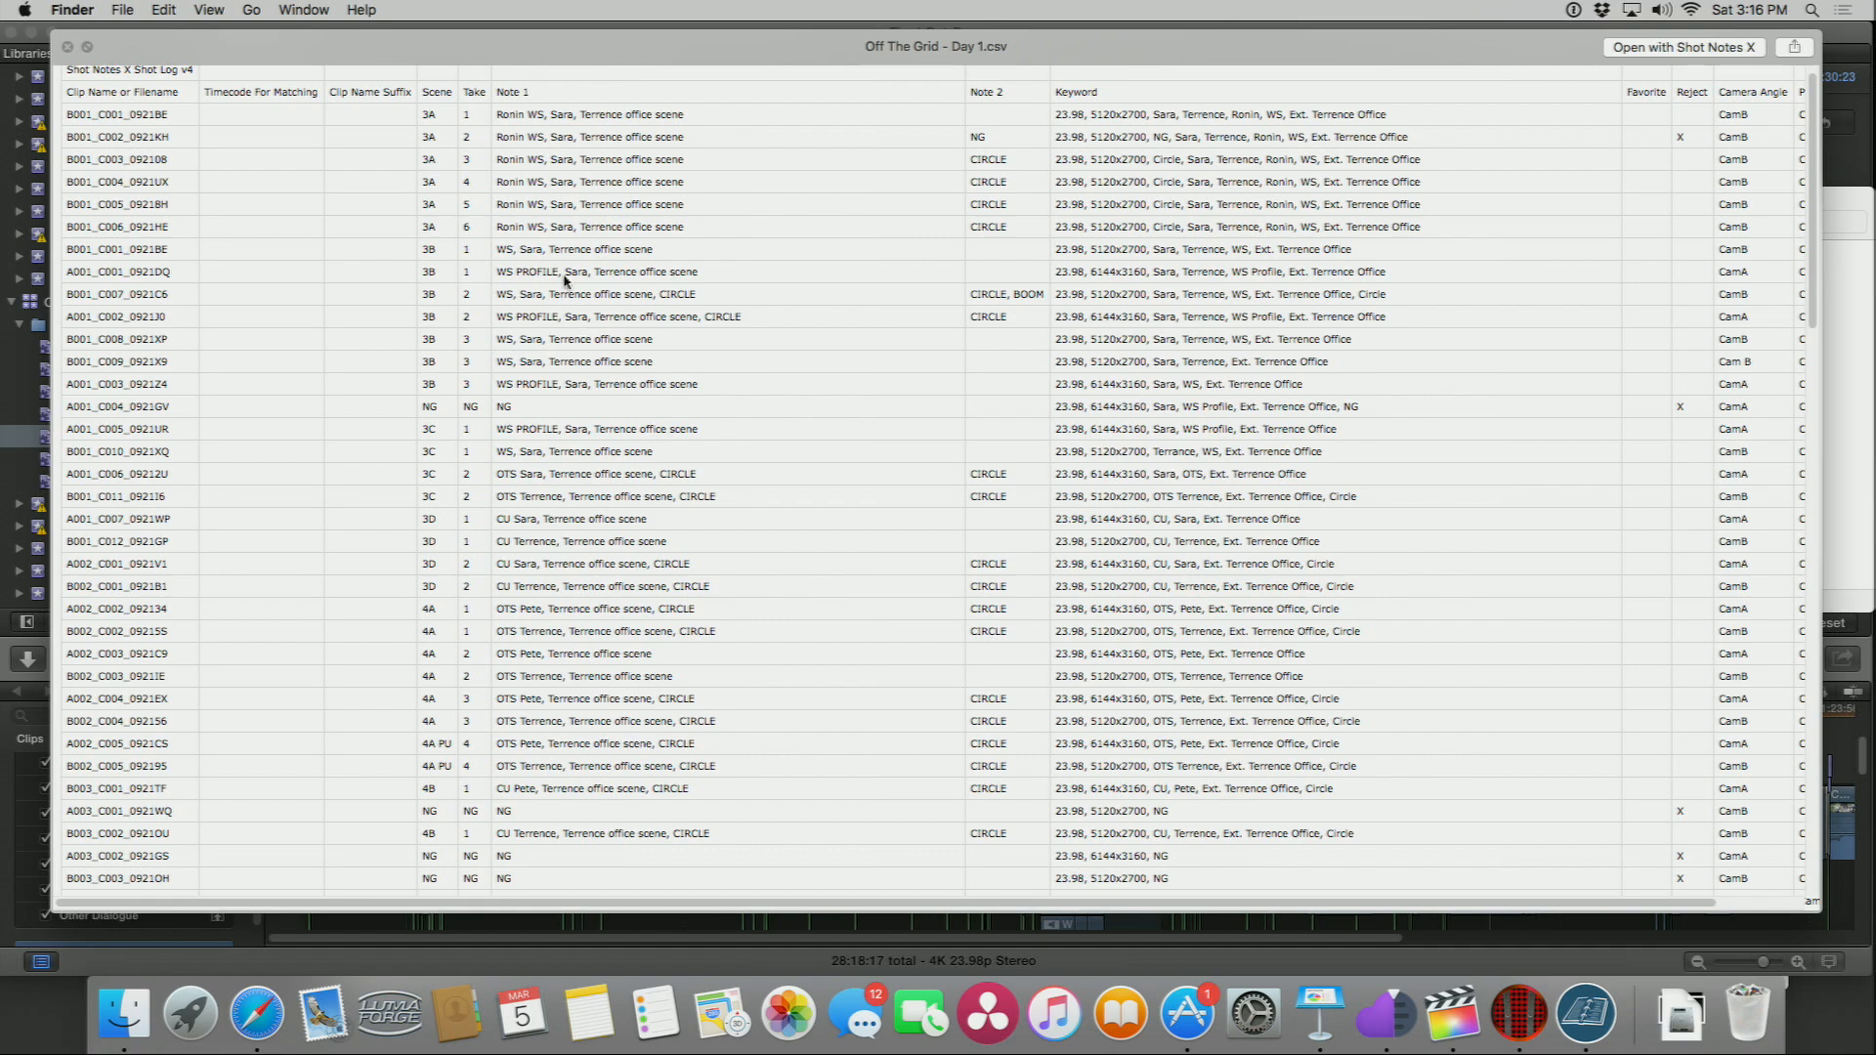
pyautogui.scroll(-3, 571, 279)
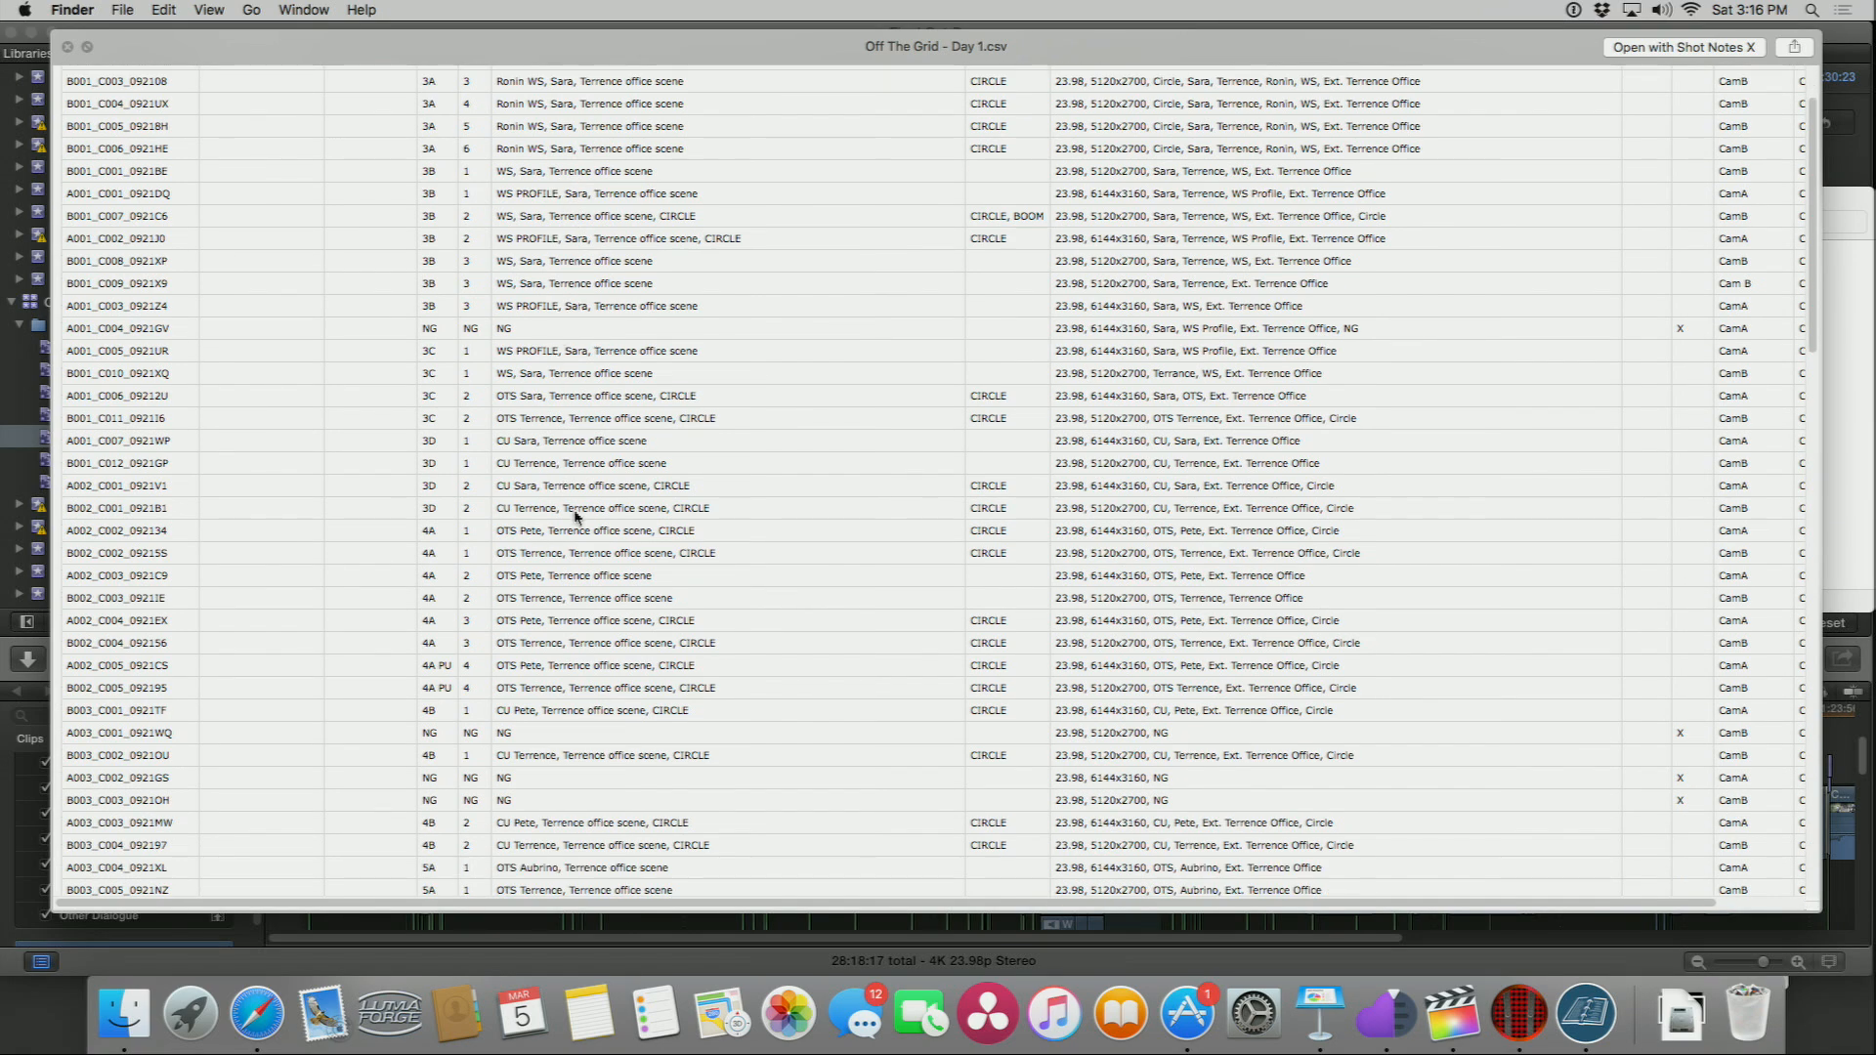
pyautogui.scroll(-1, 573, 515)
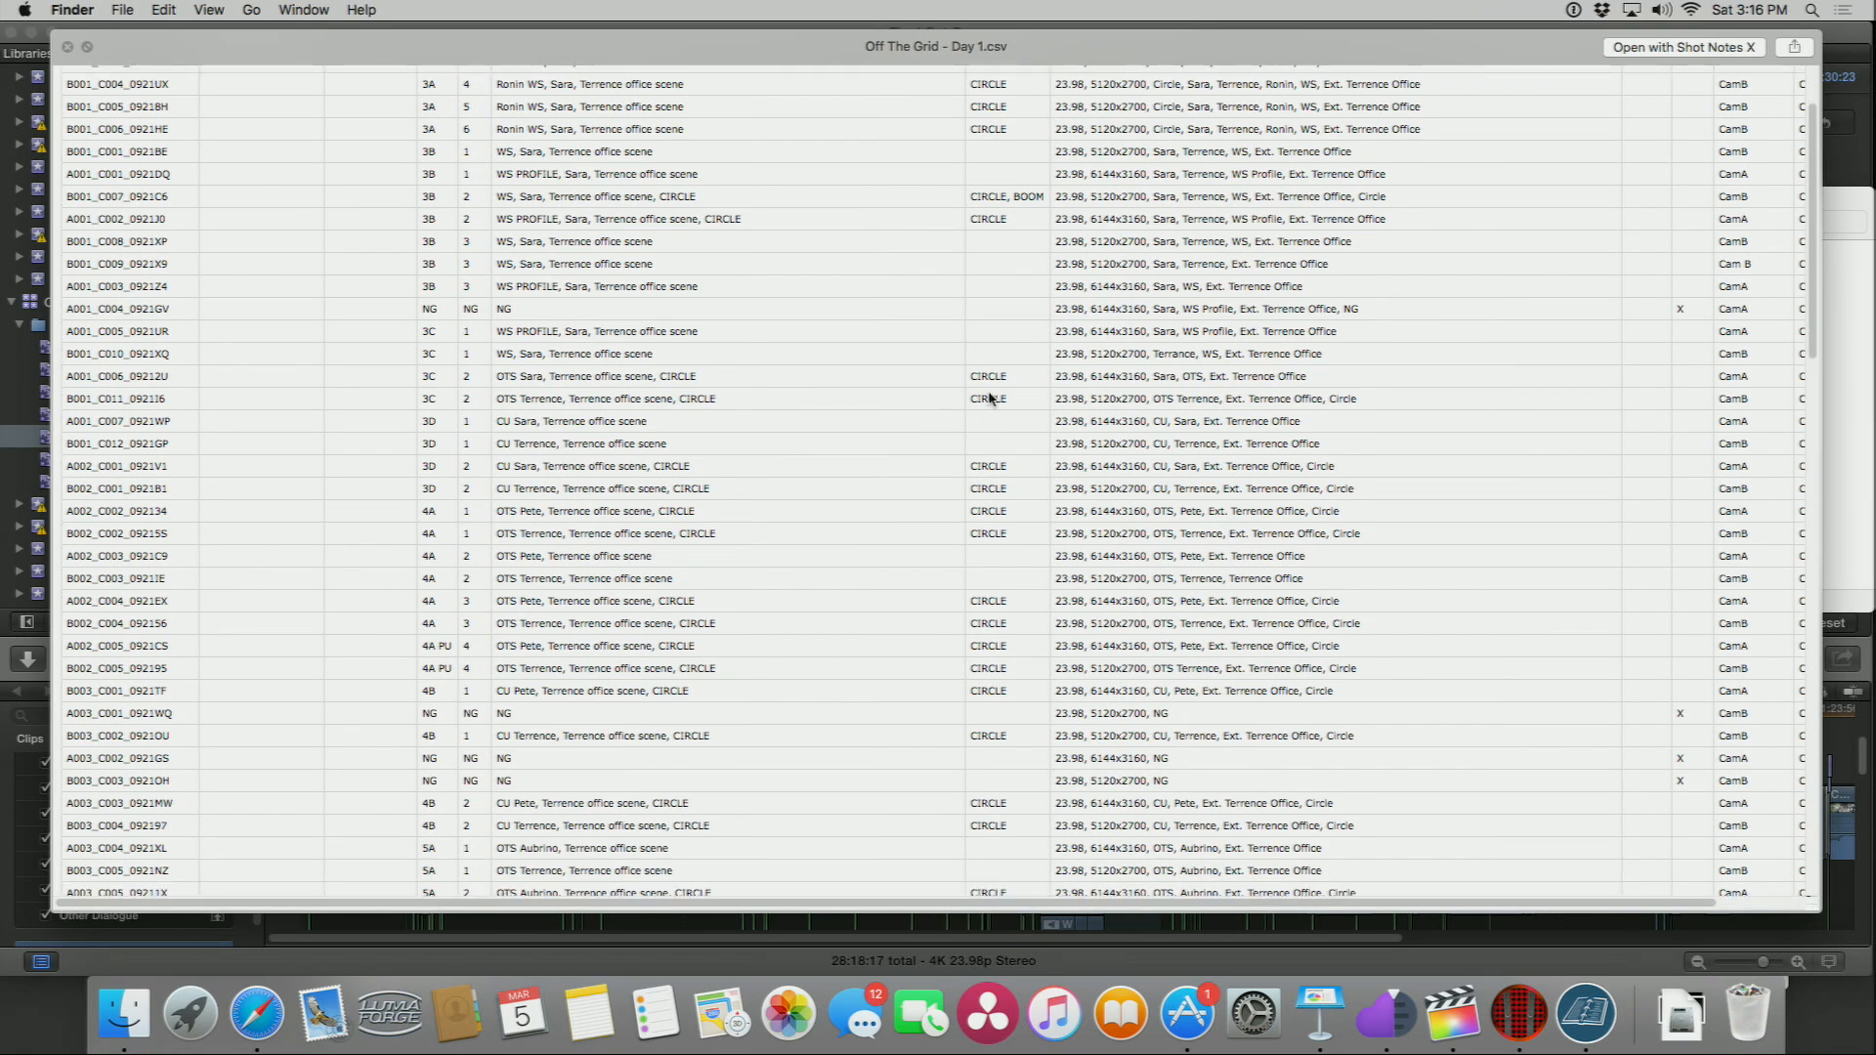
pyautogui.scroll(5, 989, 387)
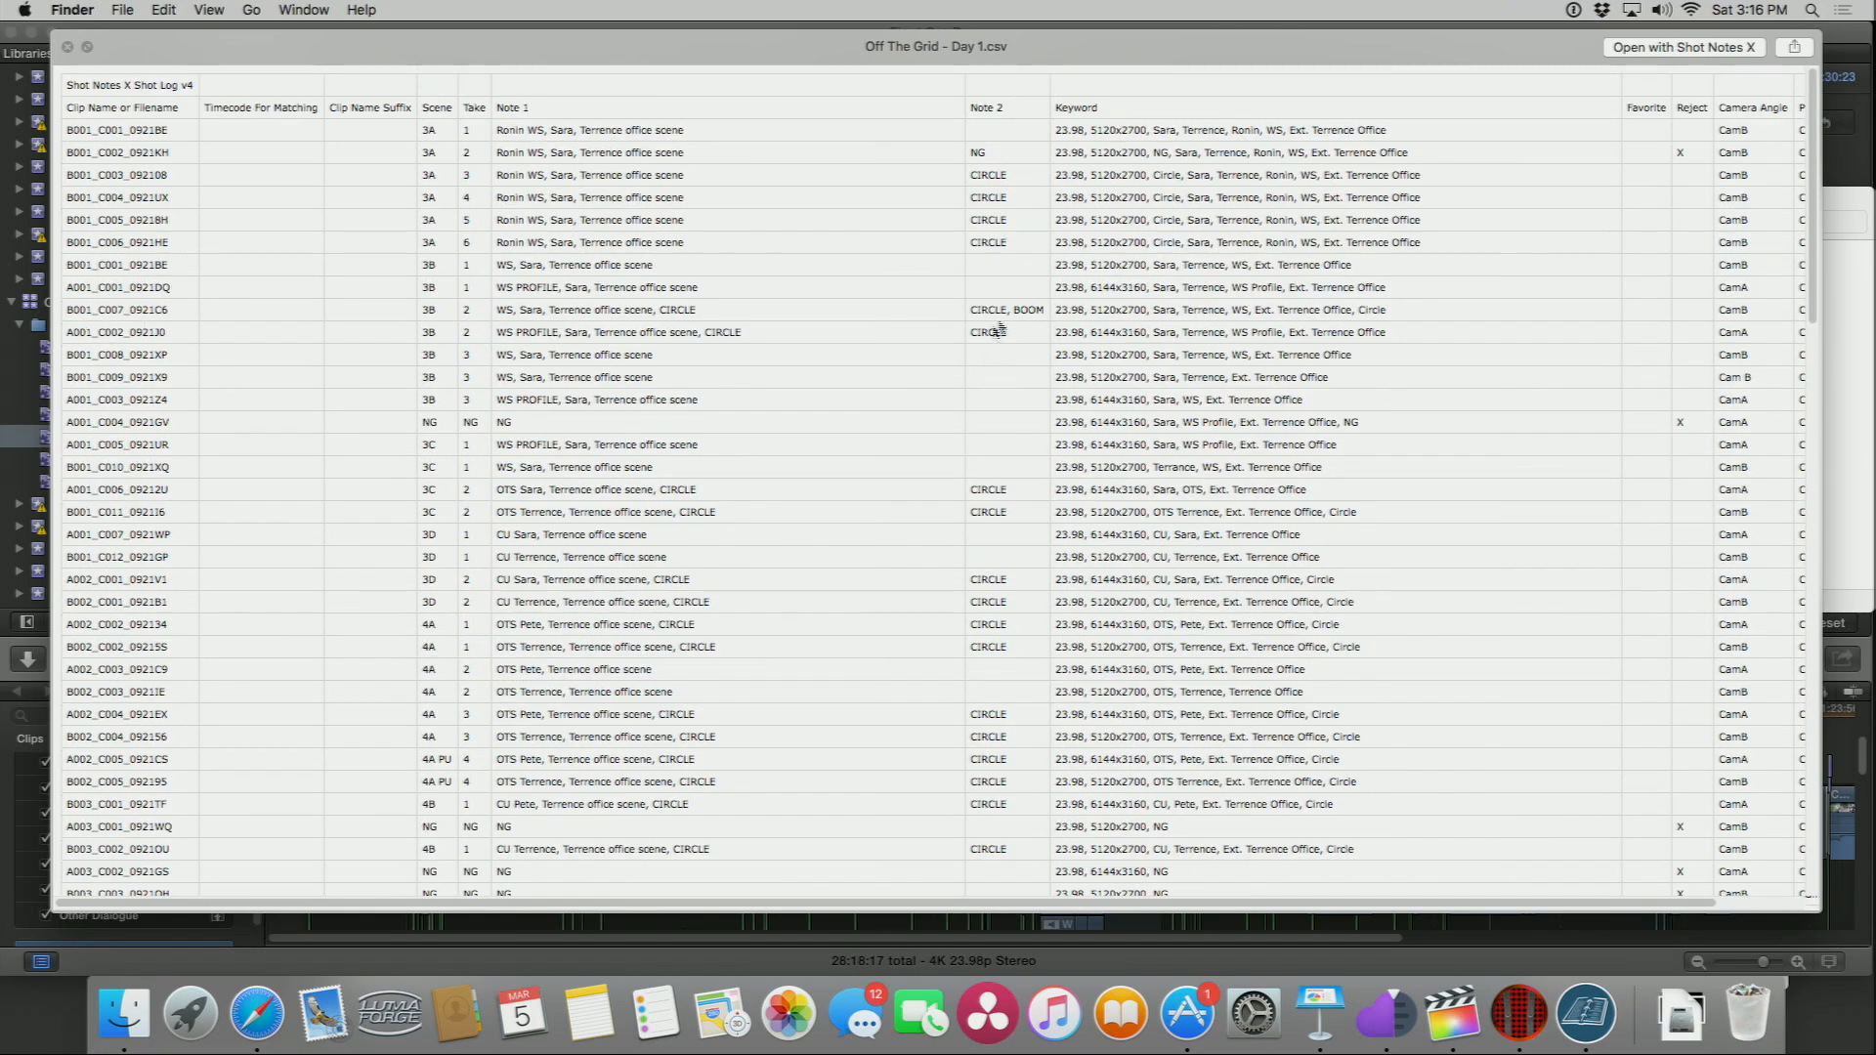
pyautogui.scroll(-10, 996, 481)
pyautogui.scroll(10, 996, 482)
pyautogui.scroll(-10, 734, 312)
pyautogui.scroll(10, 430, 339)
pyautogui.scroll(-15, 442, 314)
pyautogui.scroll(-2, 442, 314)
pyautogui.scroll(-14, 449, 302)
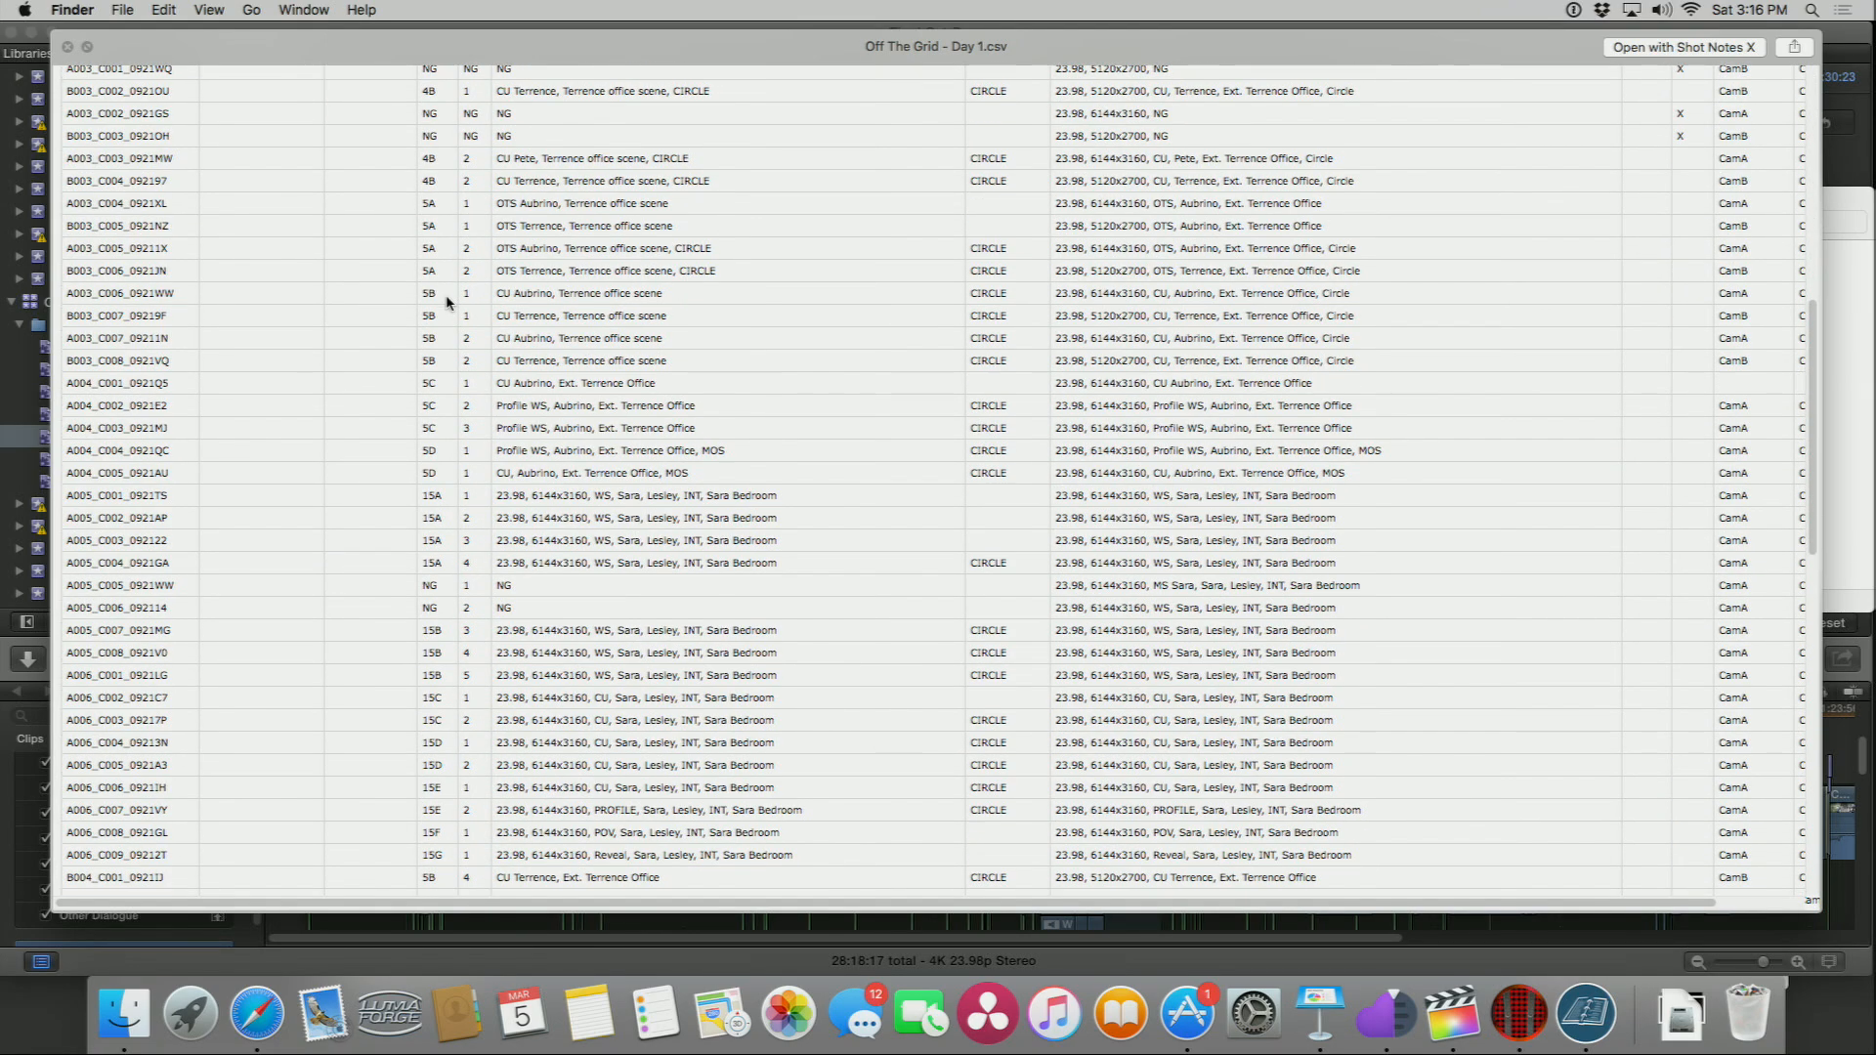
pyautogui.scroll(-10, 440, 303)
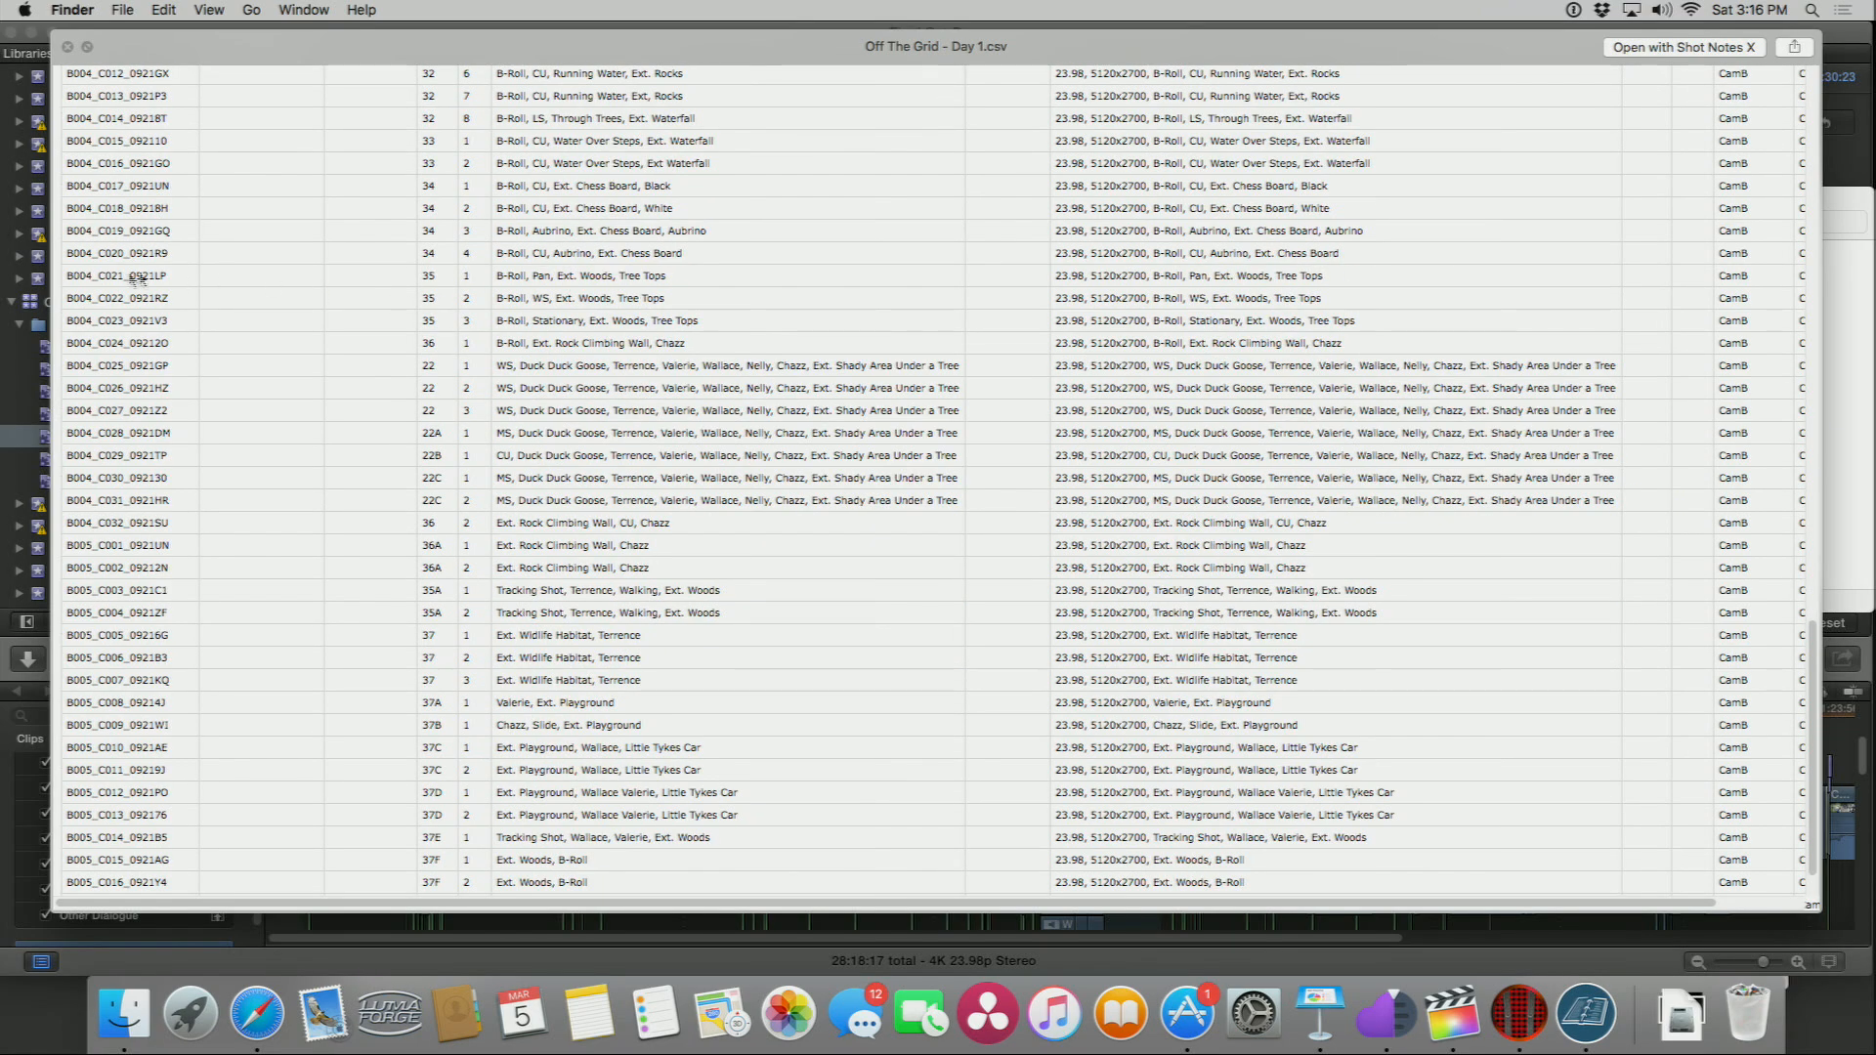
pyautogui.scroll(18, 95, 285)
pyautogui.scroll(8, 96, 286)
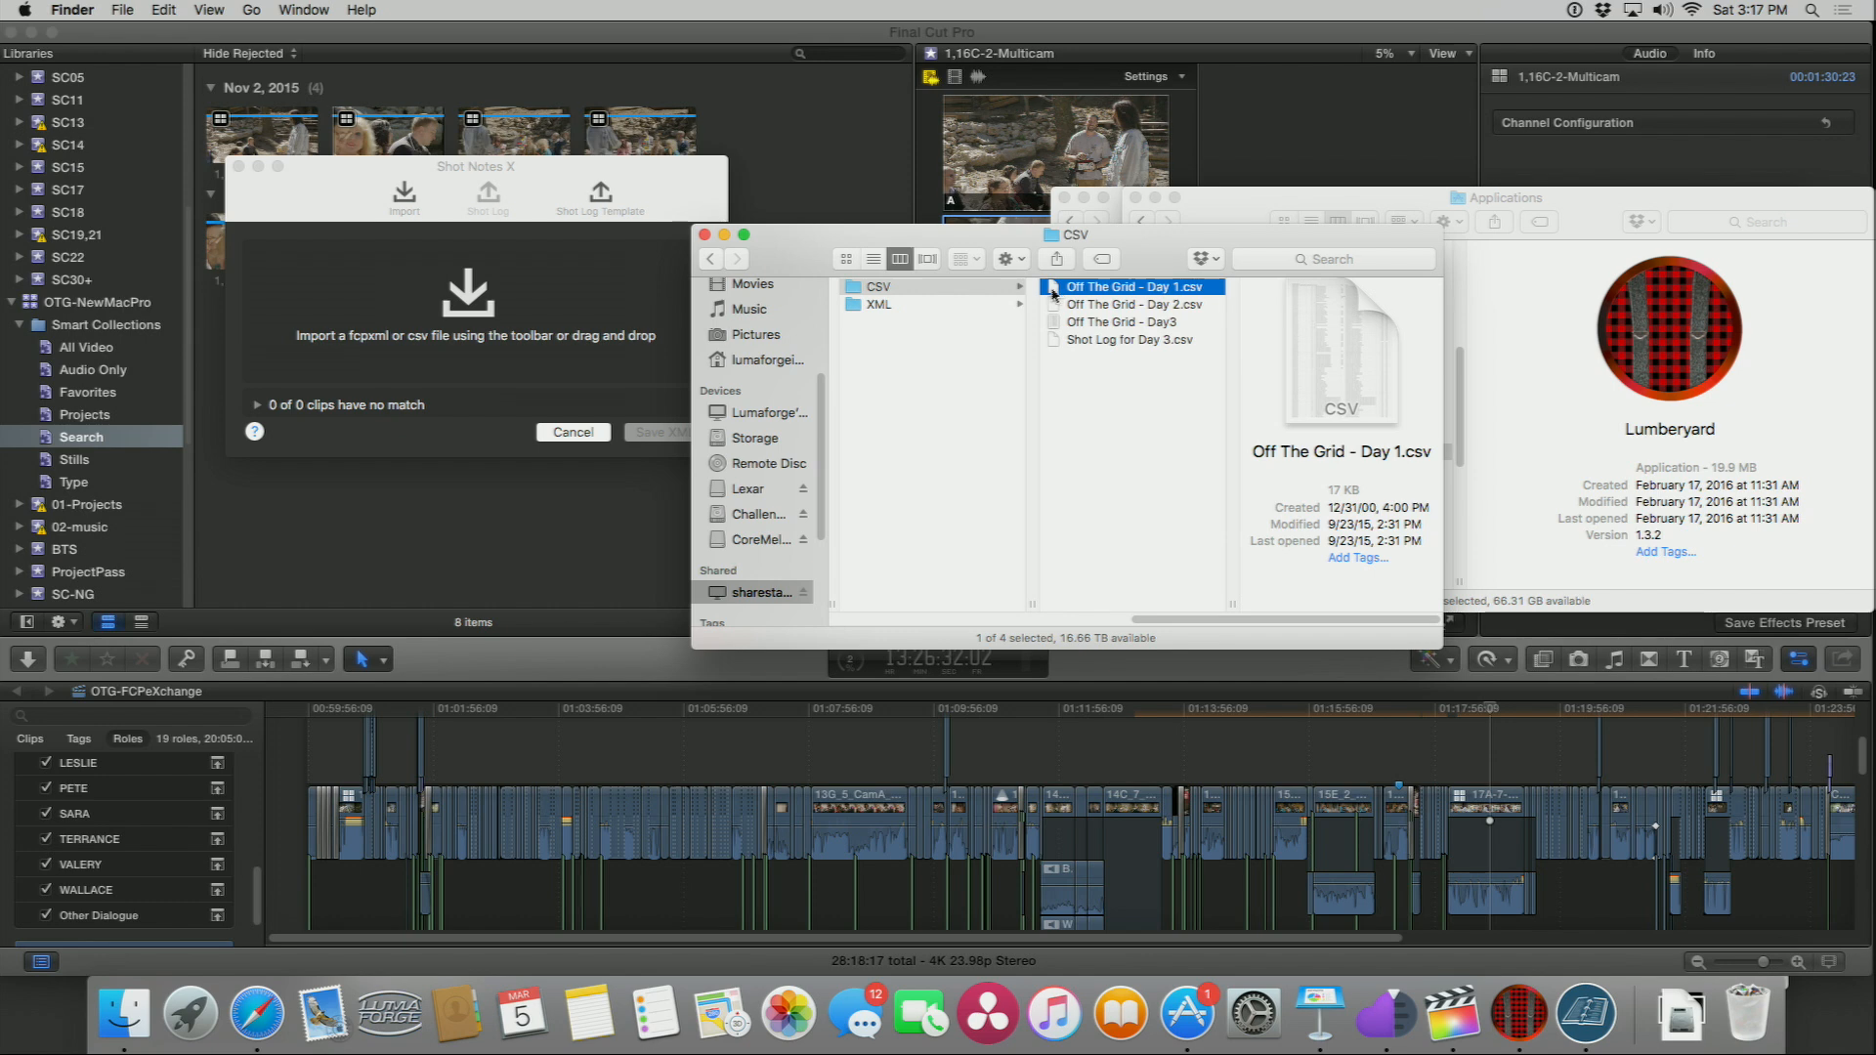
# Step: Import Off The Grid - Day 1.csv into Shot Notes X and open the XML folder
pyautogui.moveTo(1052, 293); pyautogui.dragTo(375, 293)
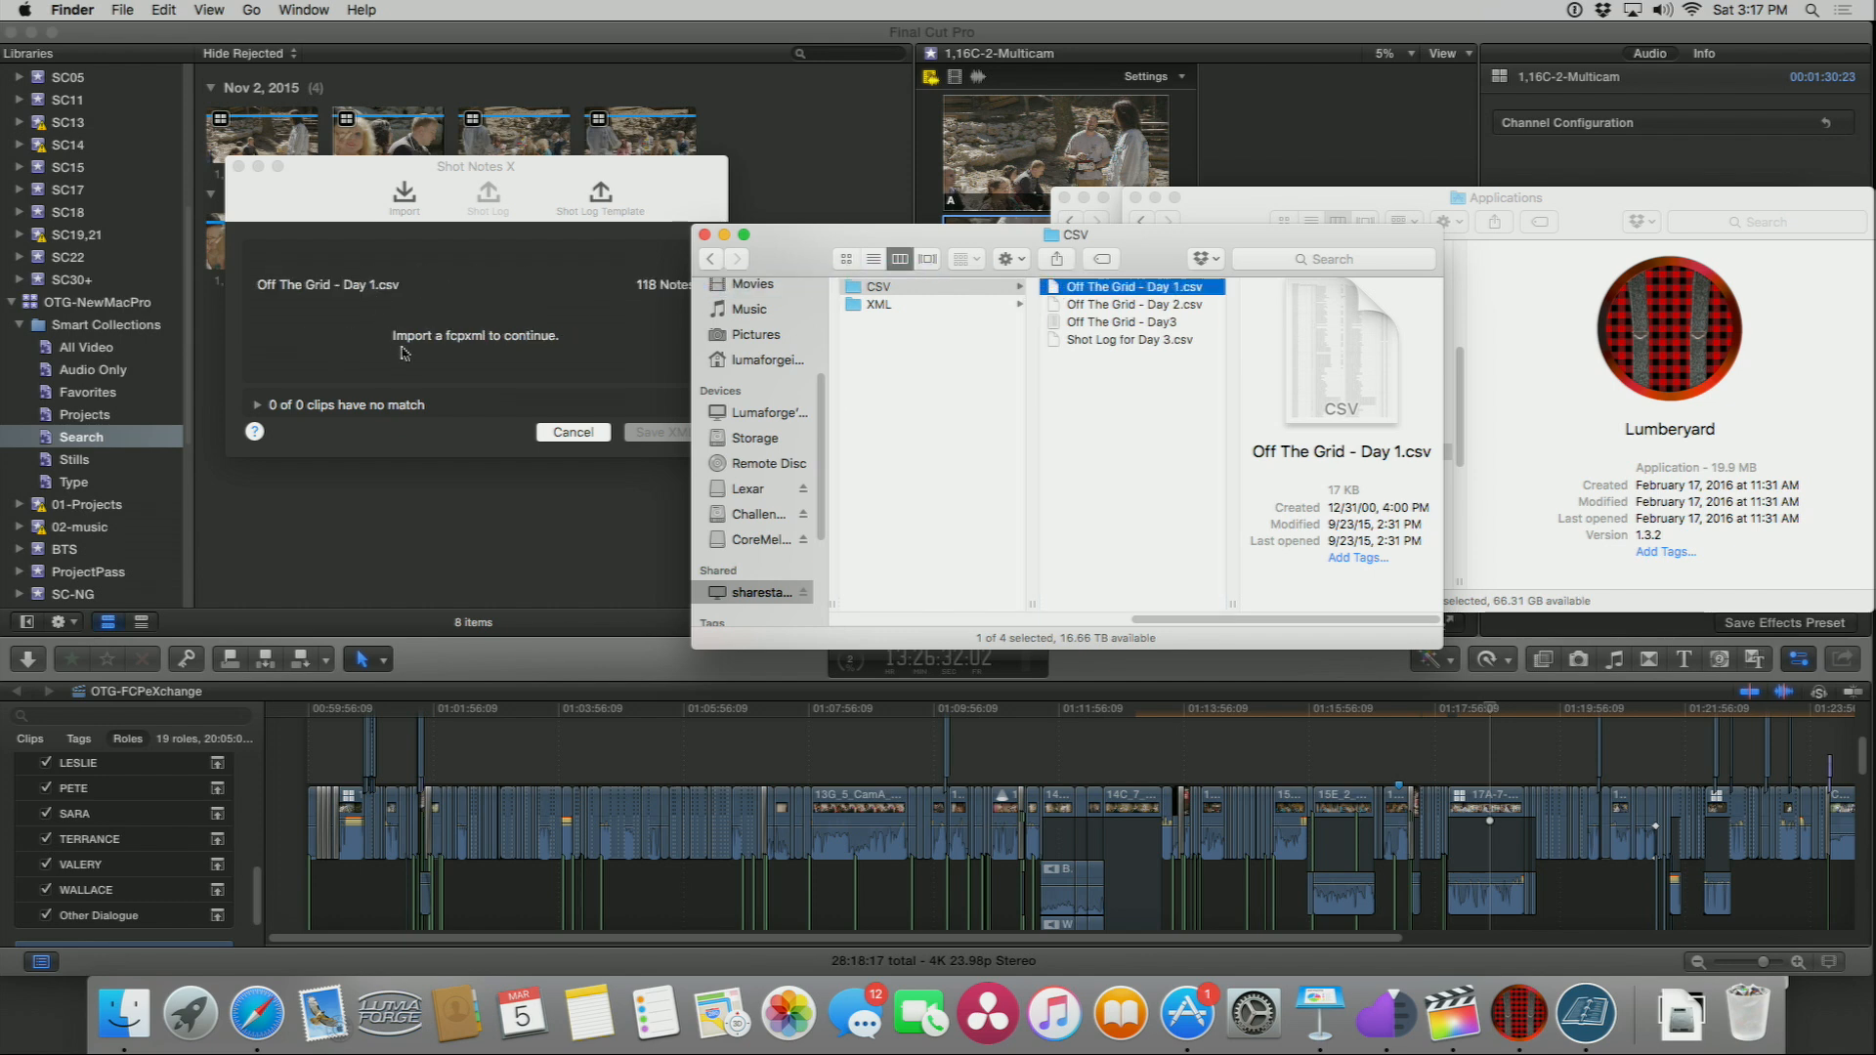
pyautogui.click(891, 306)
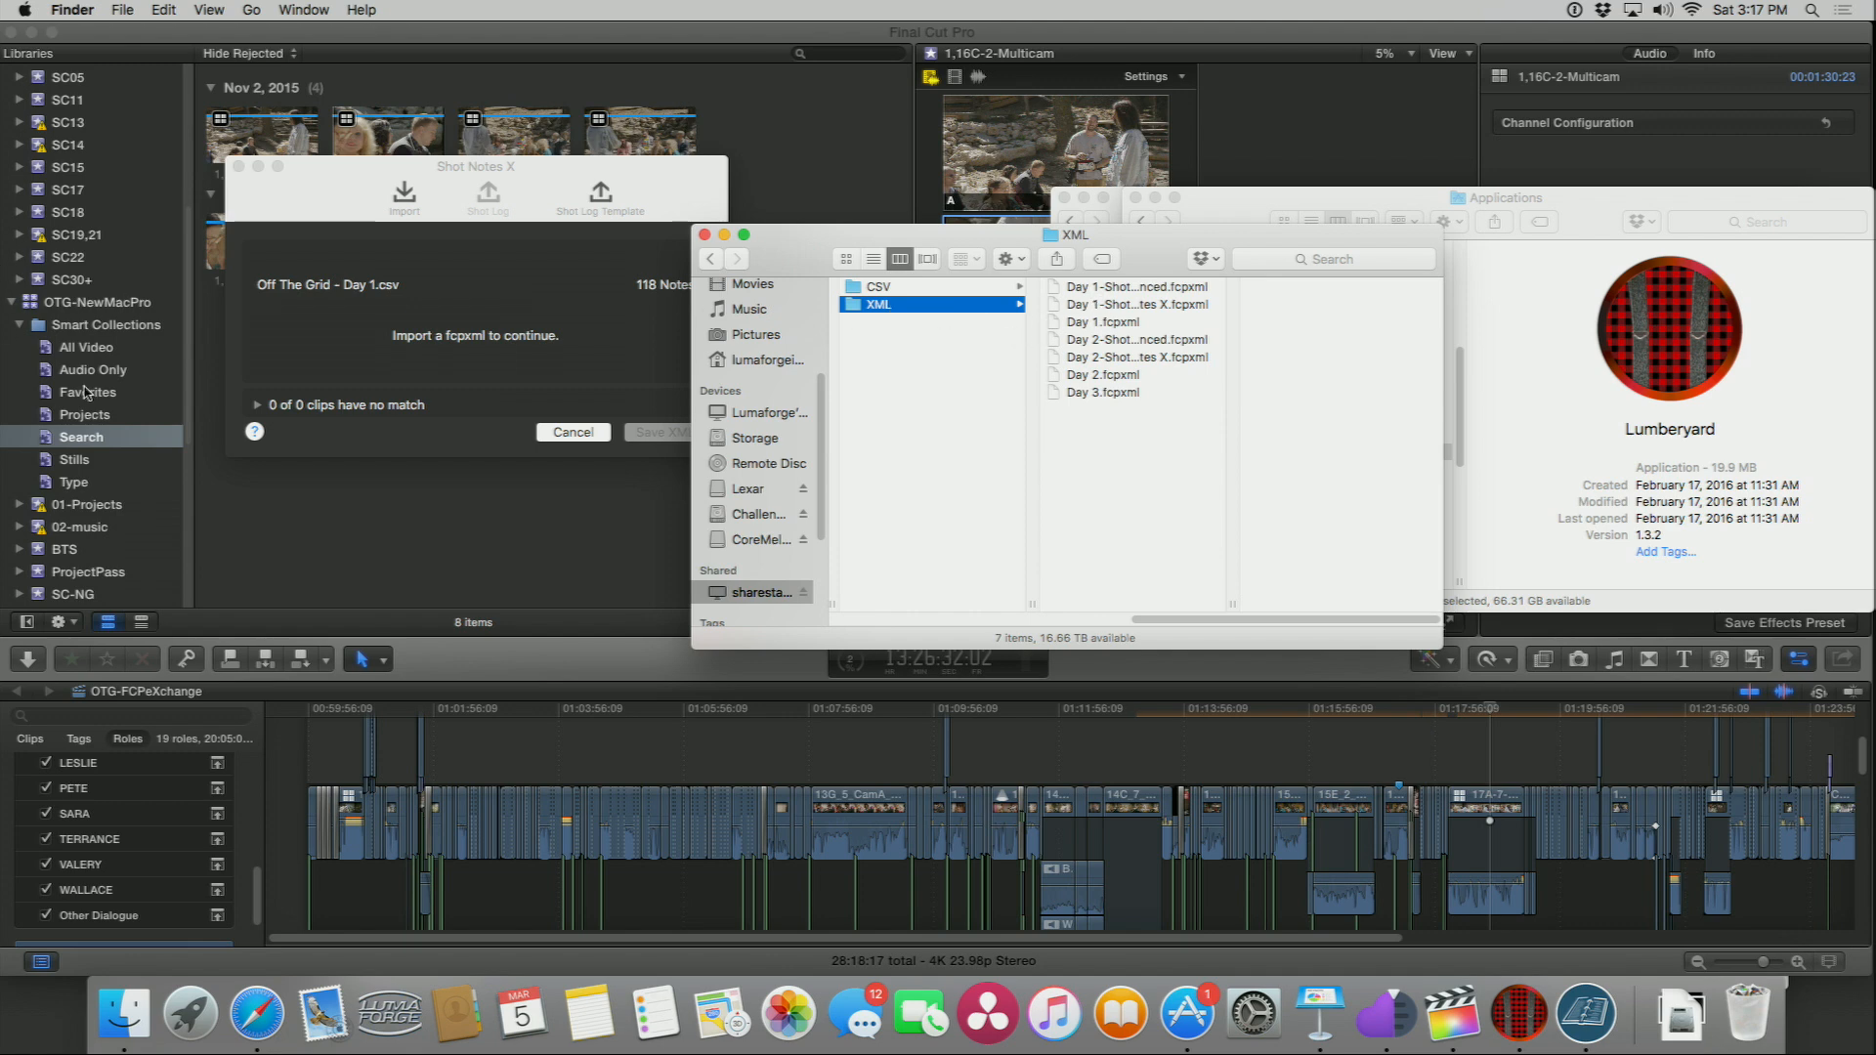
# Step: Return to Final Cut Pro and open the Day01 event in the OTG-AE library
pyautogui.click(86, 393)
pyautogui.scroll(5, 69, 381)
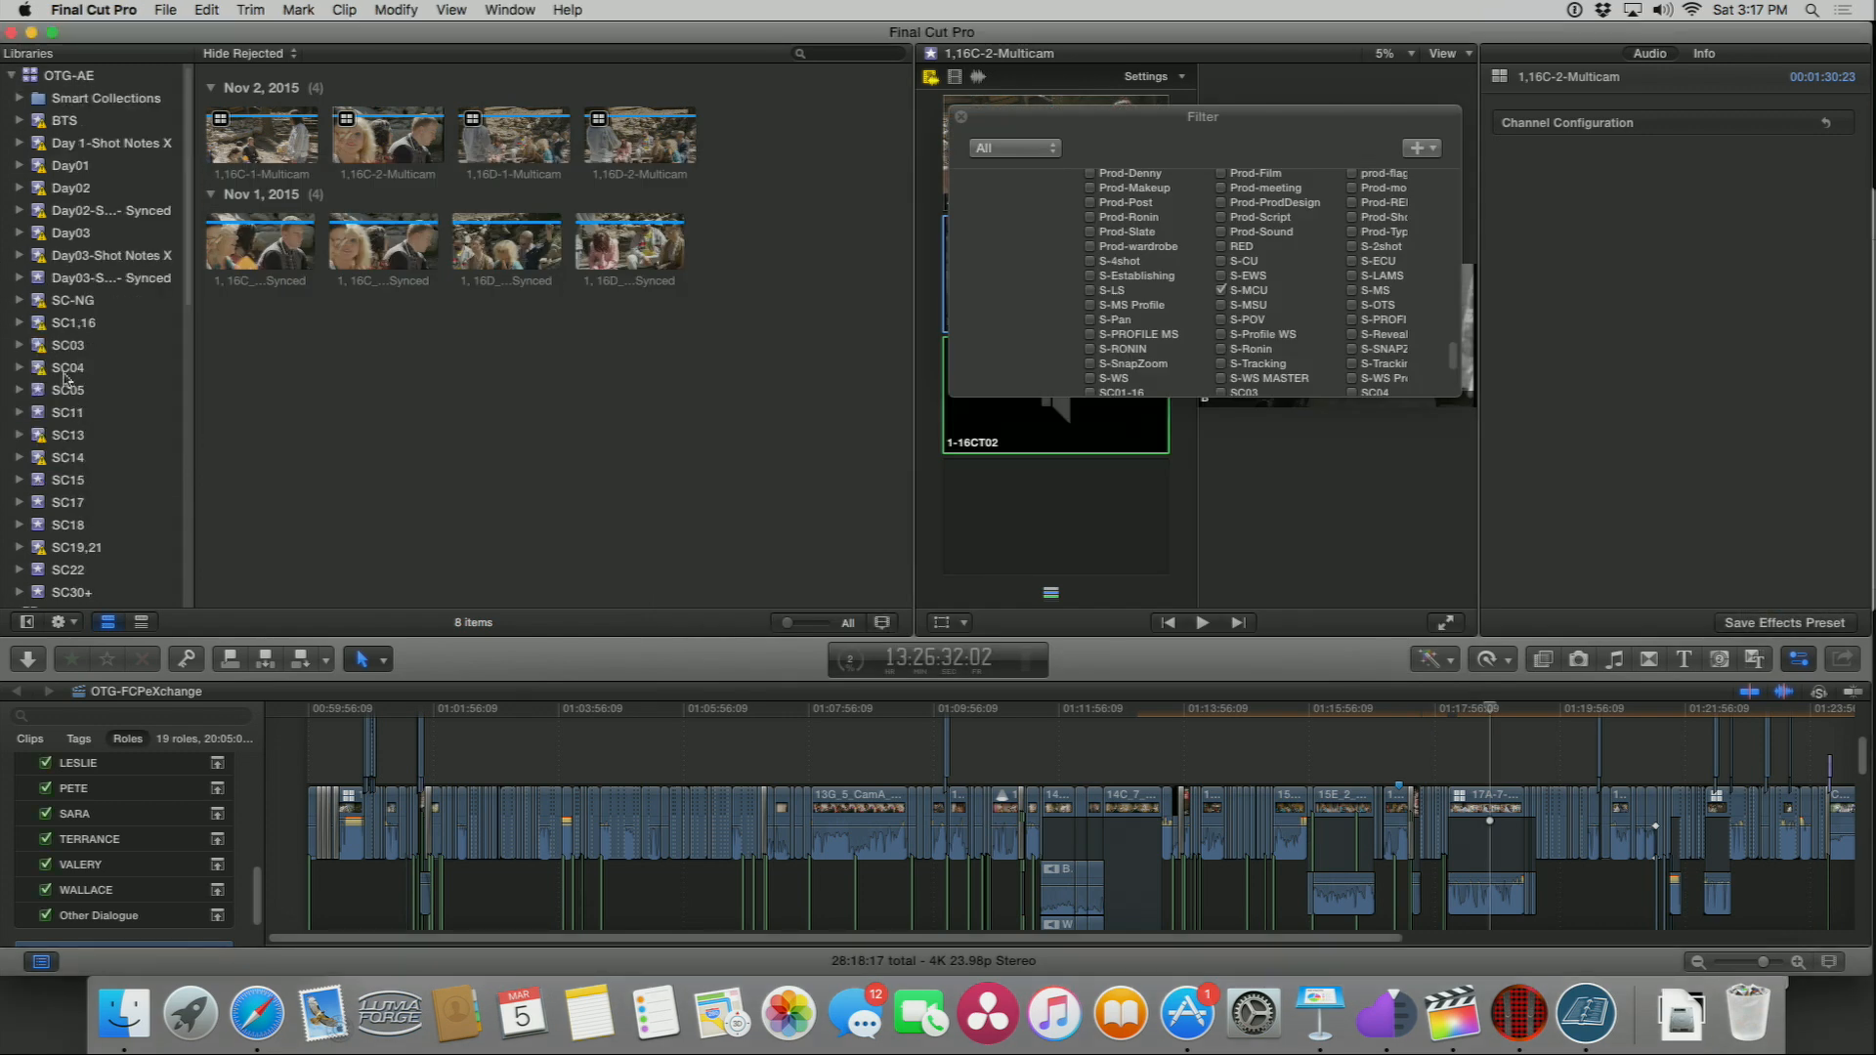
pyautogui.click(44, 169)
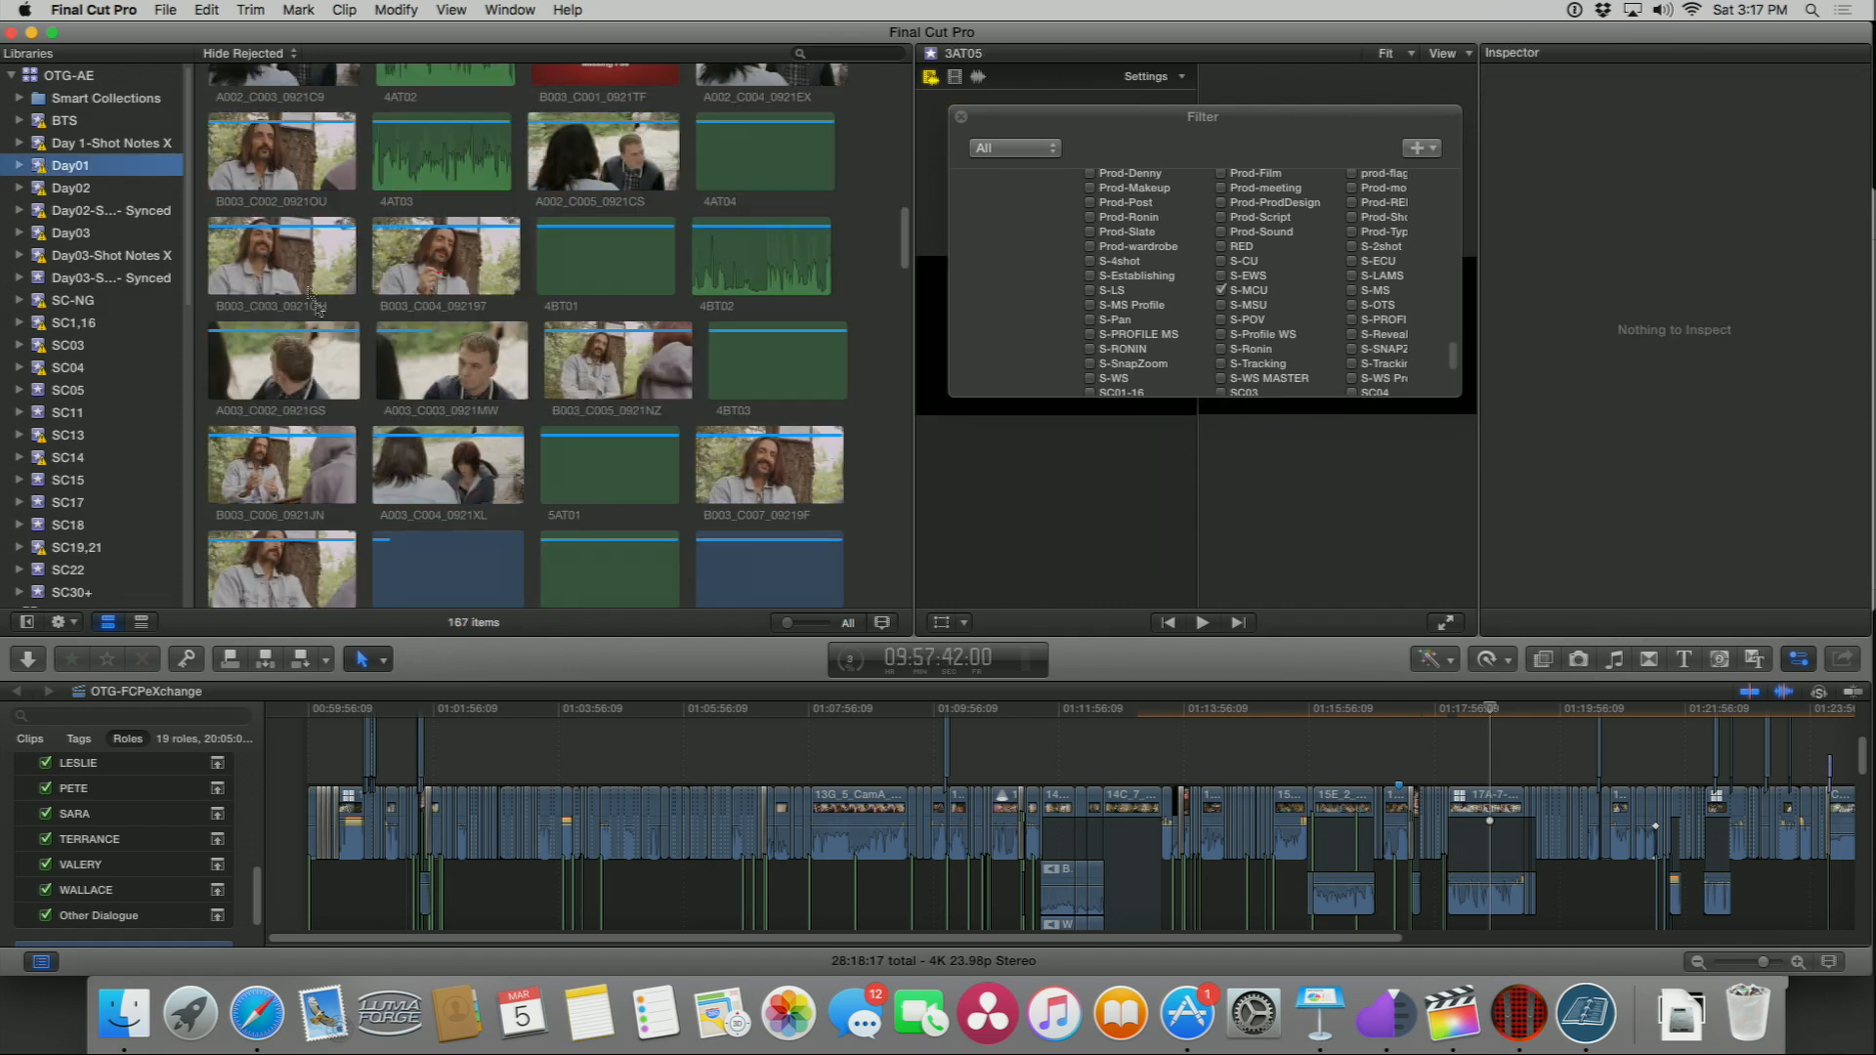
# Step: Select the 4BT01 clip and show its audio channel configuration in the inspector
pyautogui.click(608, 285)
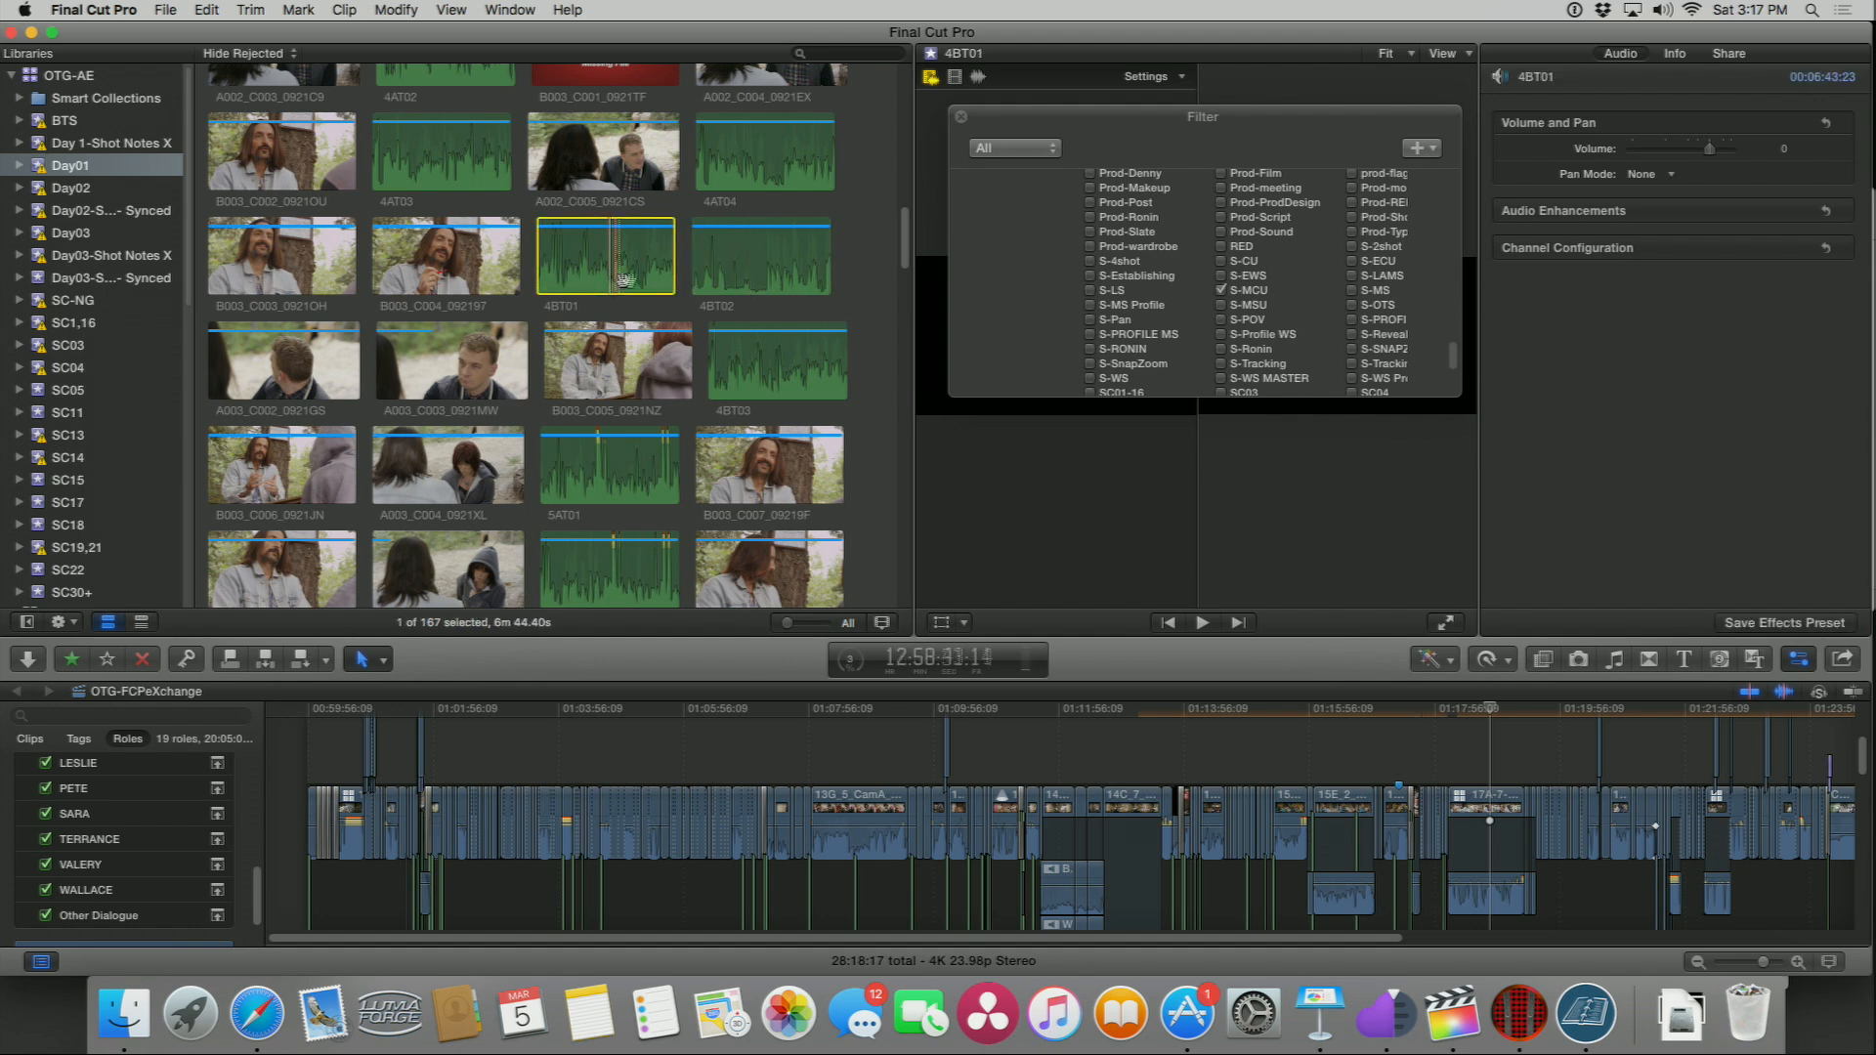
pyautogui.click(1793, 248)
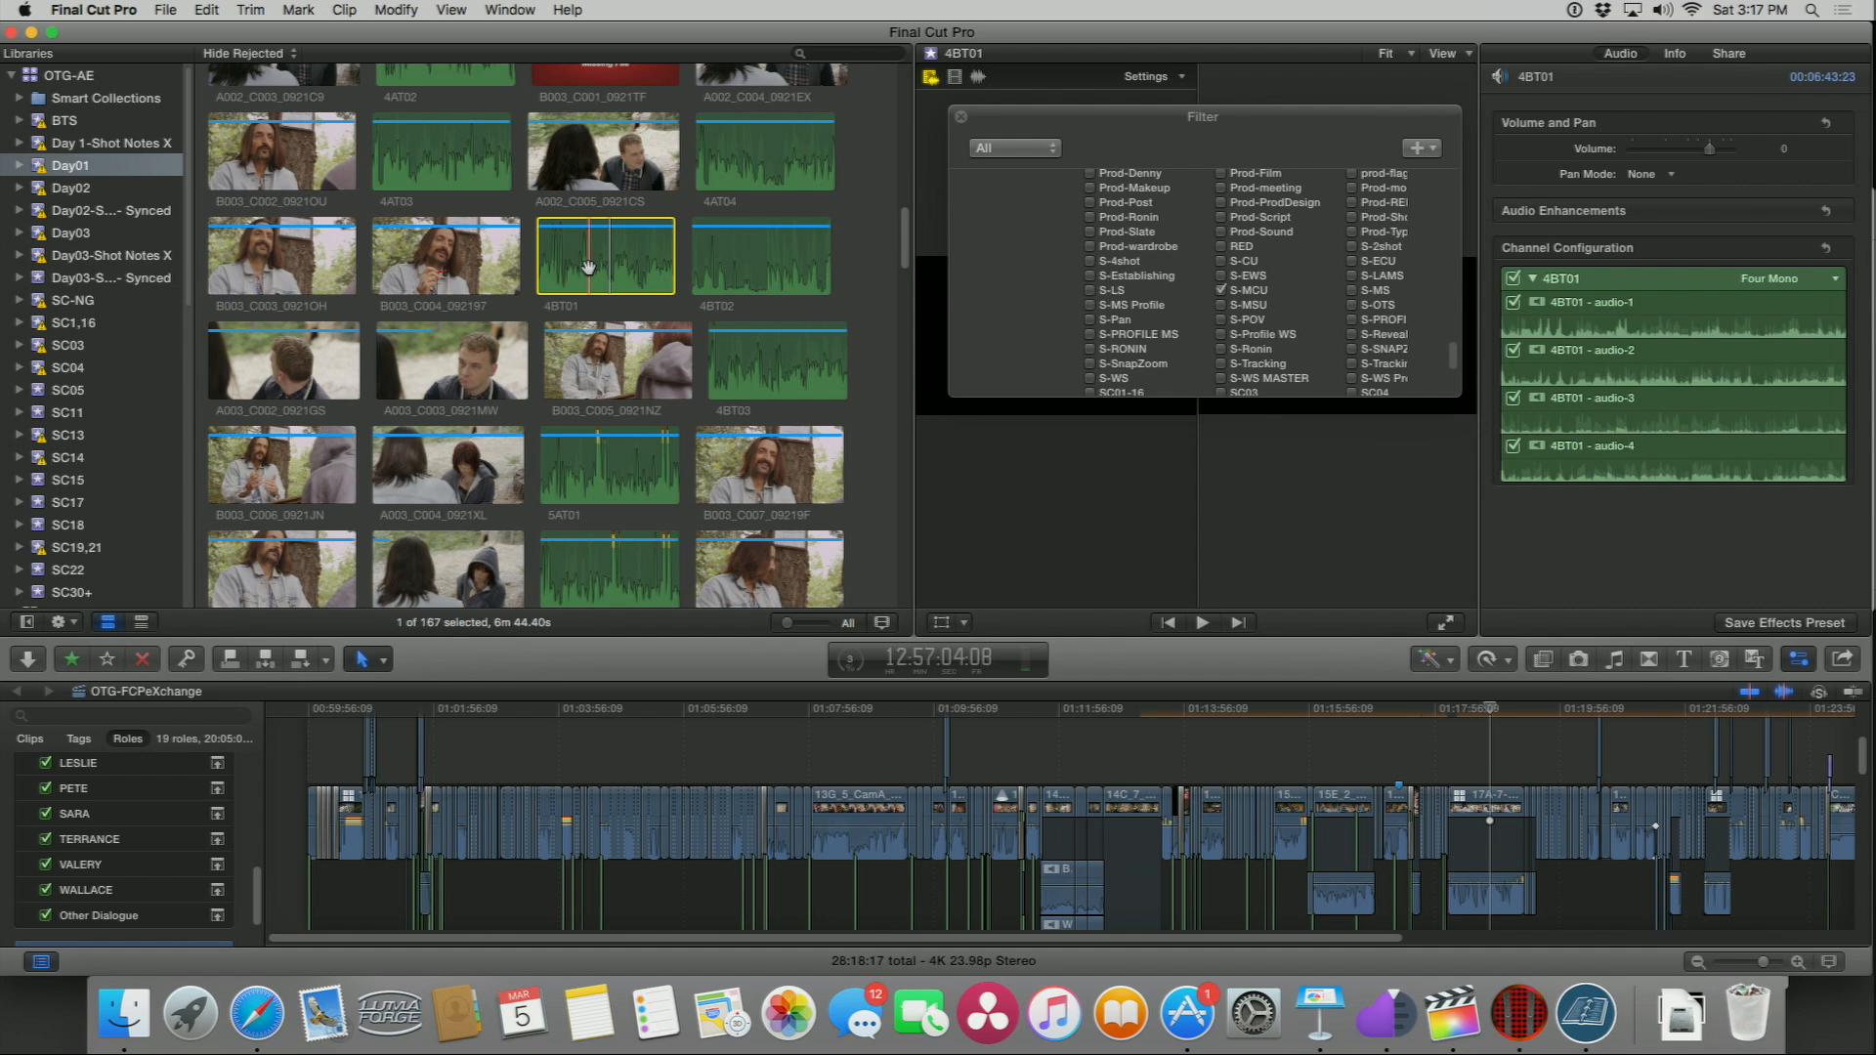
# Step: Launch Sync-N-Link X through Spotlight and move its window beside the browser
pyautogui.press('super+space')
pyautogui.write('sync')
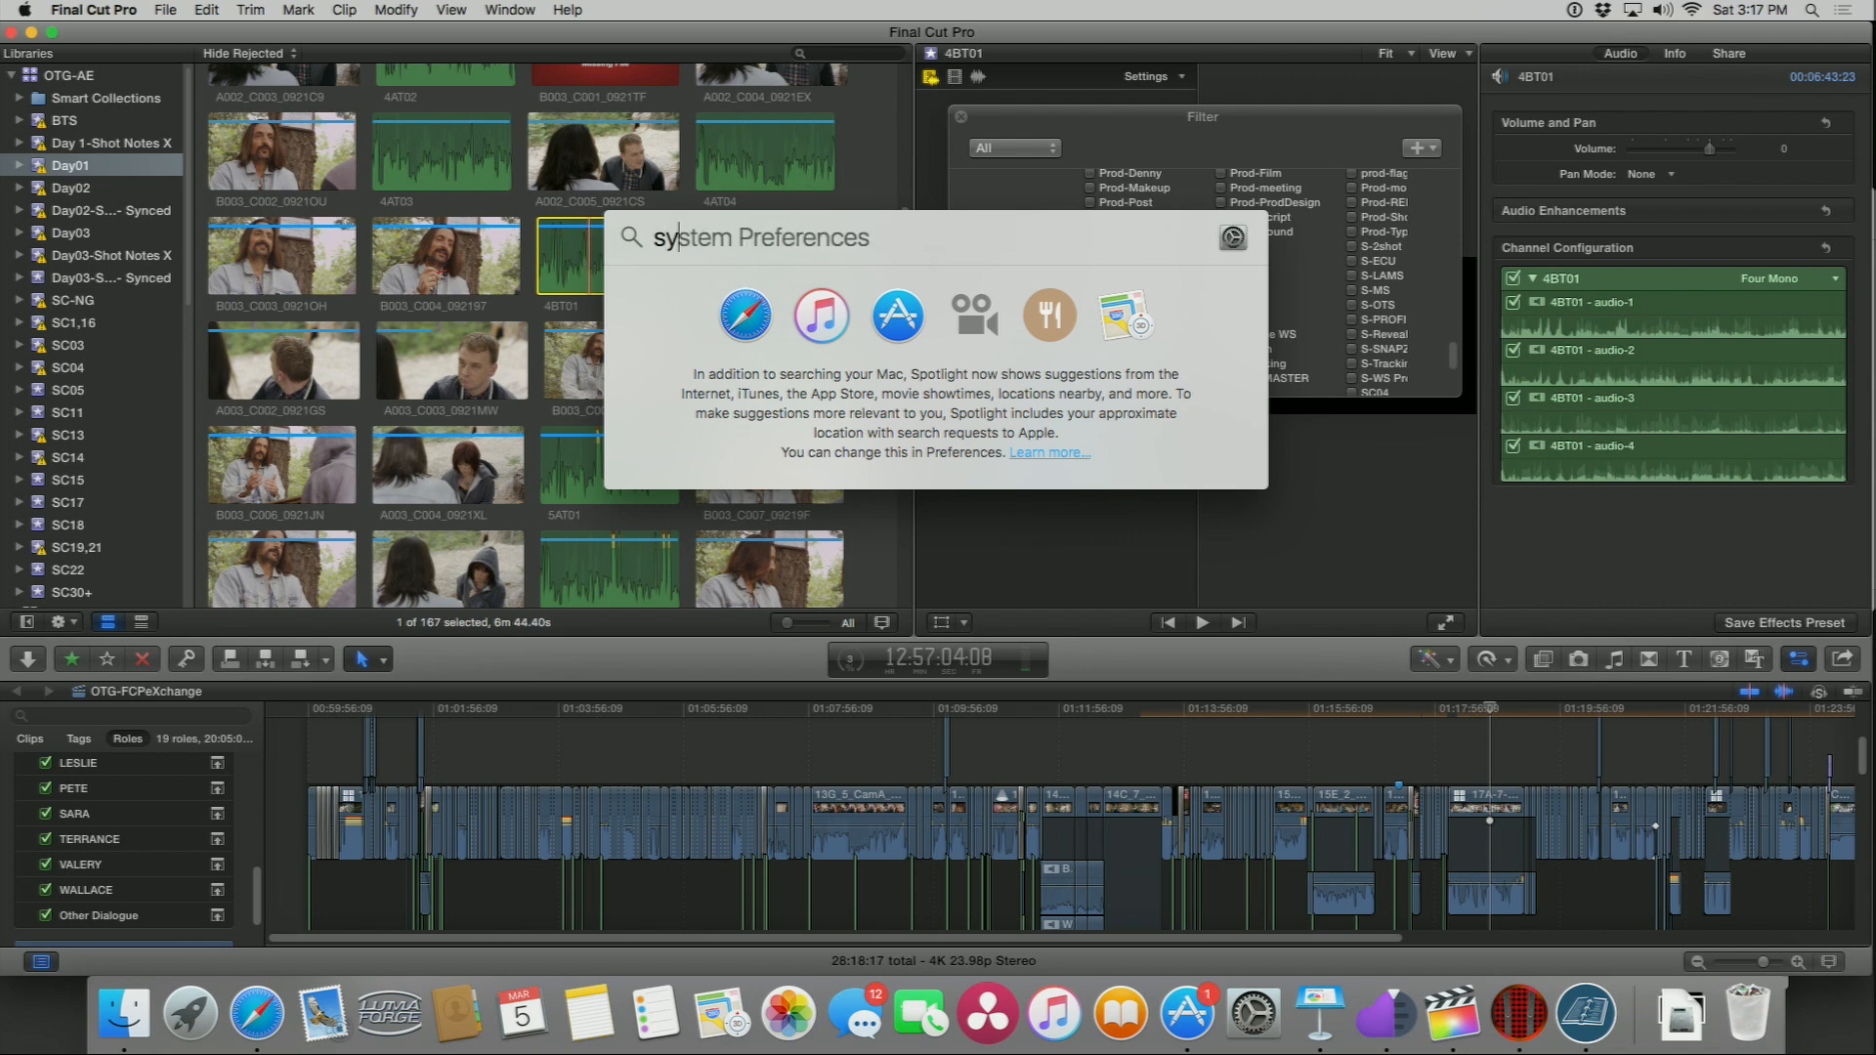
pyautogui.press('Return')
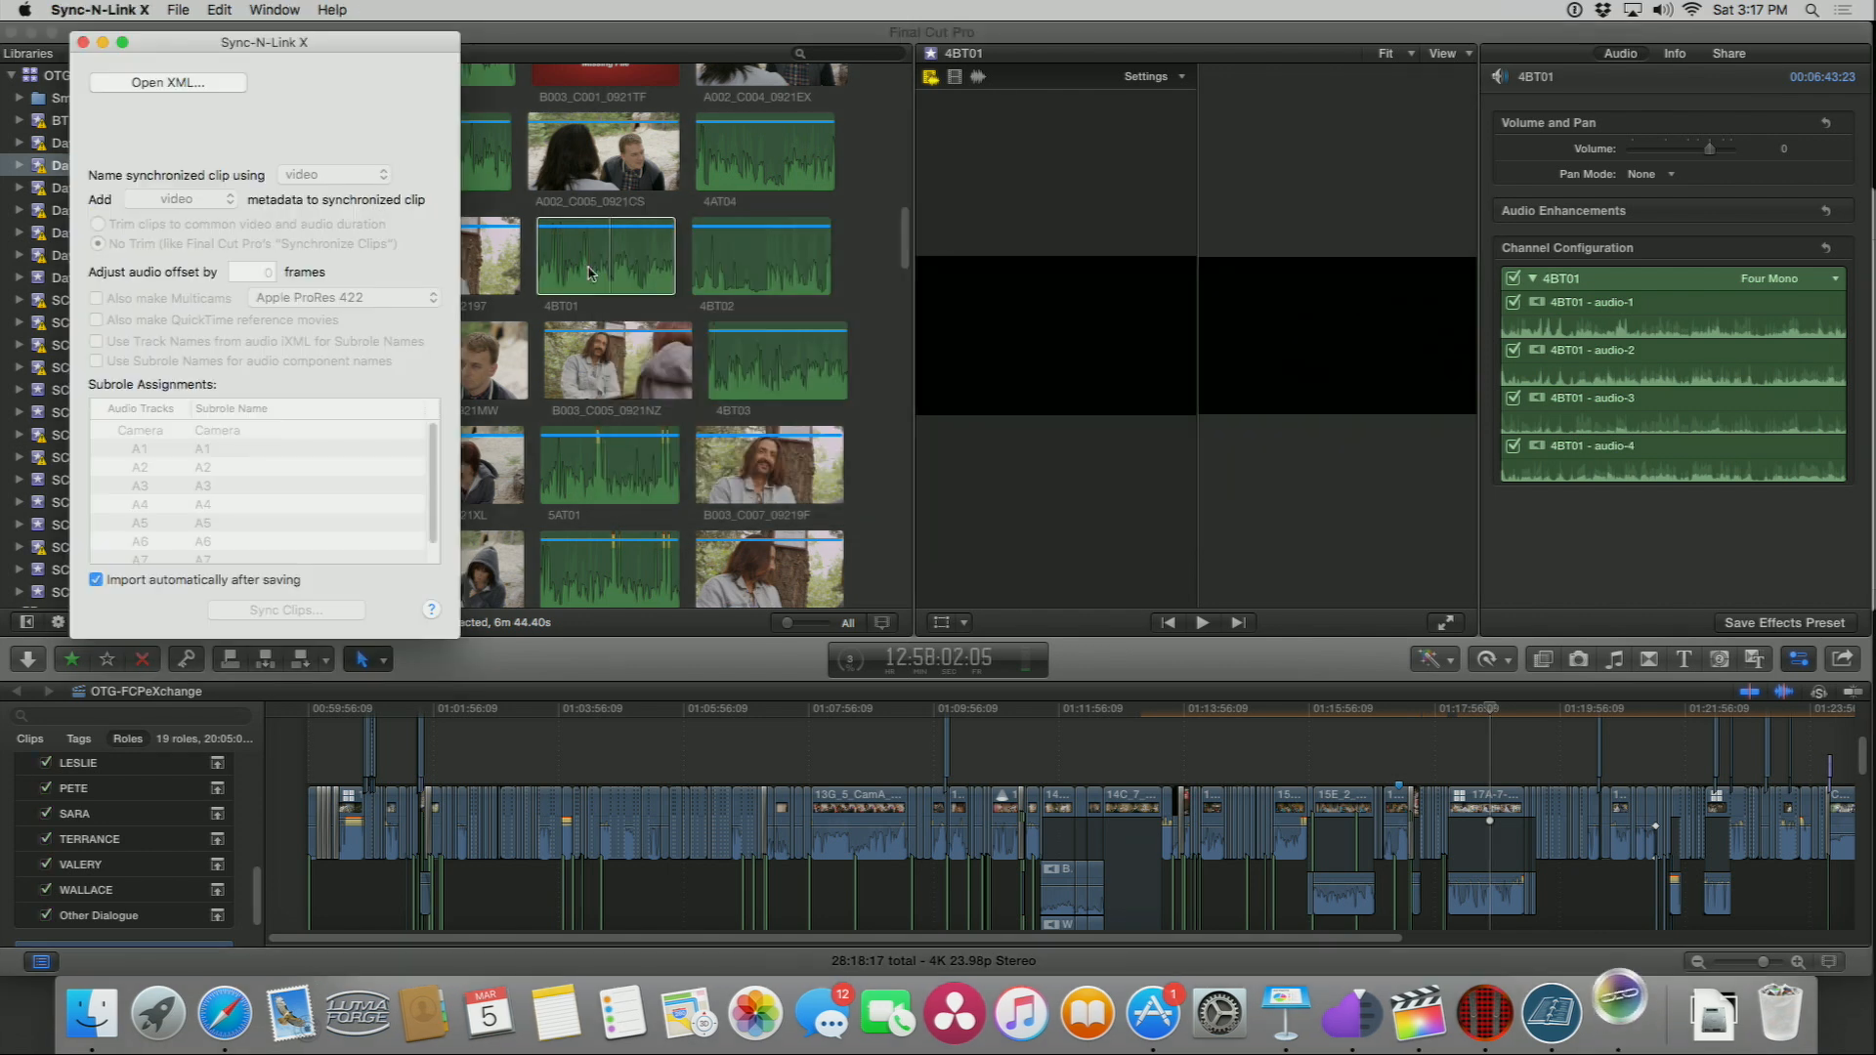
pyautogui.moveTo(155, 50); pyautogui.dragTo(371, 46)
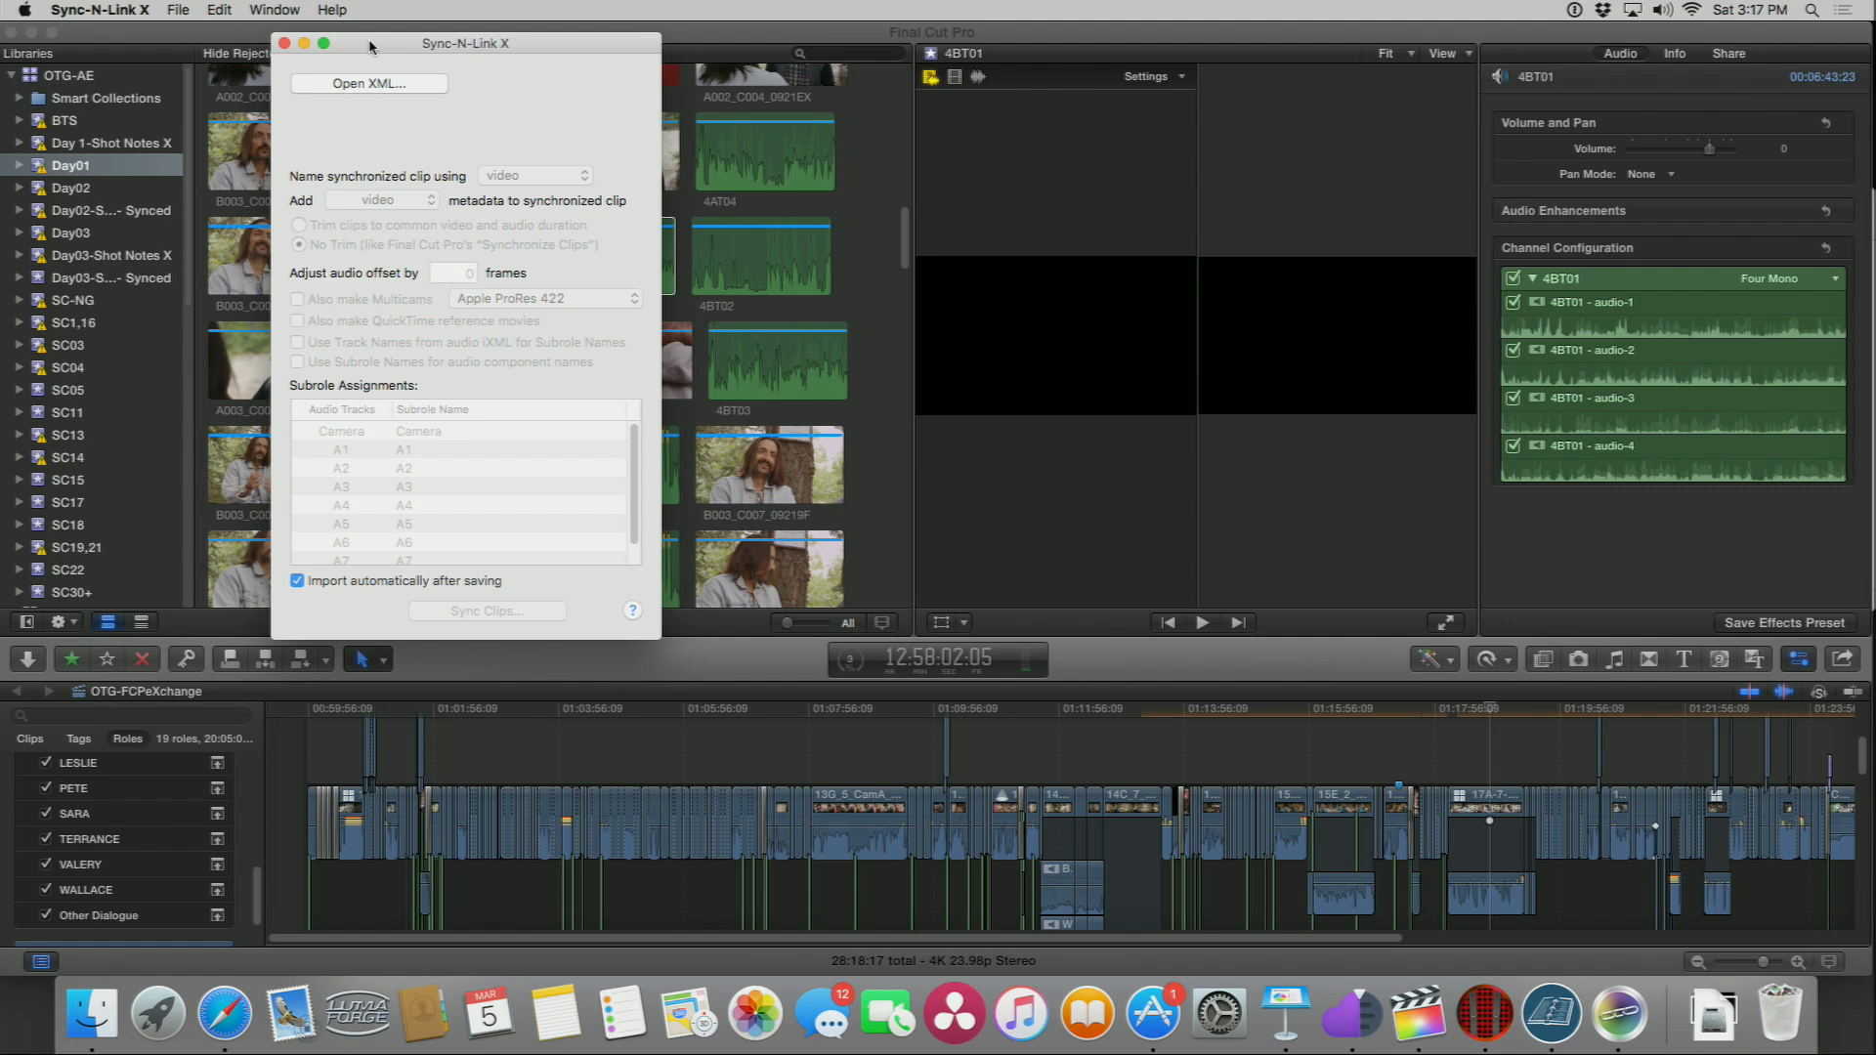
# Step: Open the Event XML chooser and browse to Day 1.fcpxml in the OffTheGrid Shot Notes XML folder on NFSJELLY
pyautogui.press('super+Tab')
pyautogui.press('super+Tab')
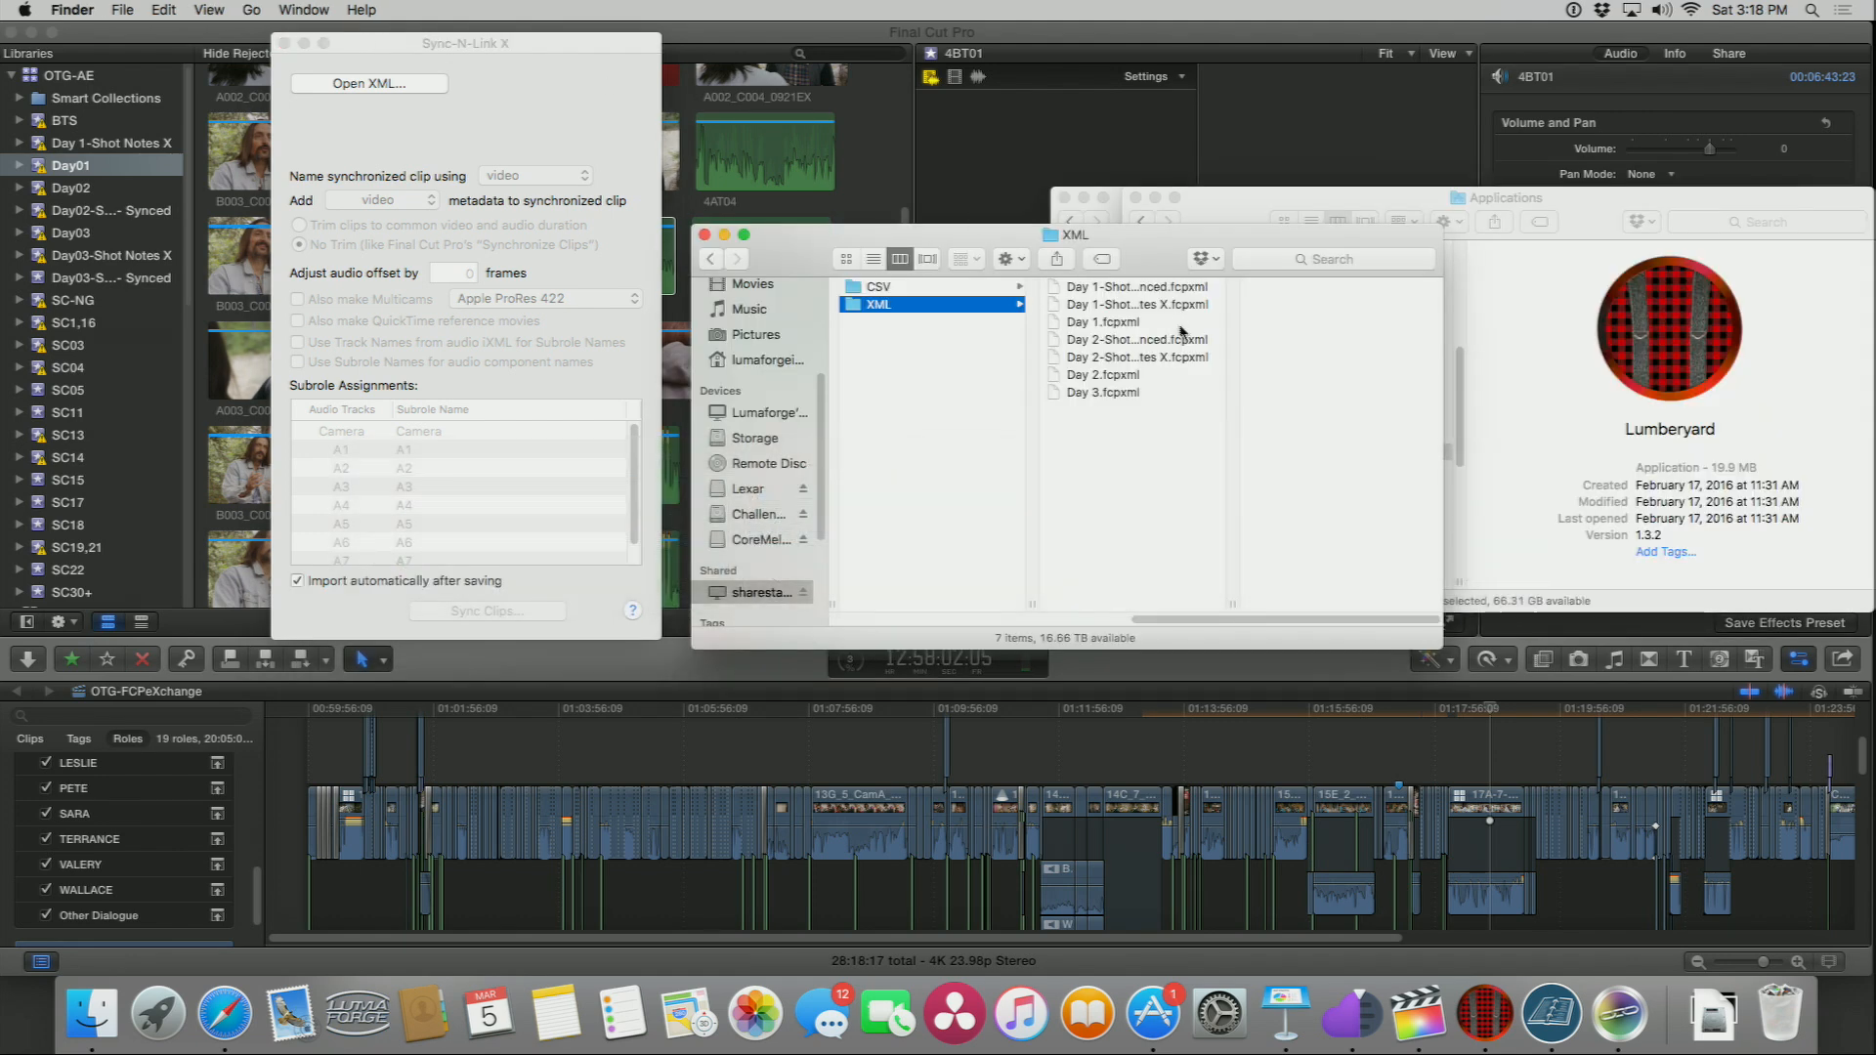
pyautogui.click(391, 88)
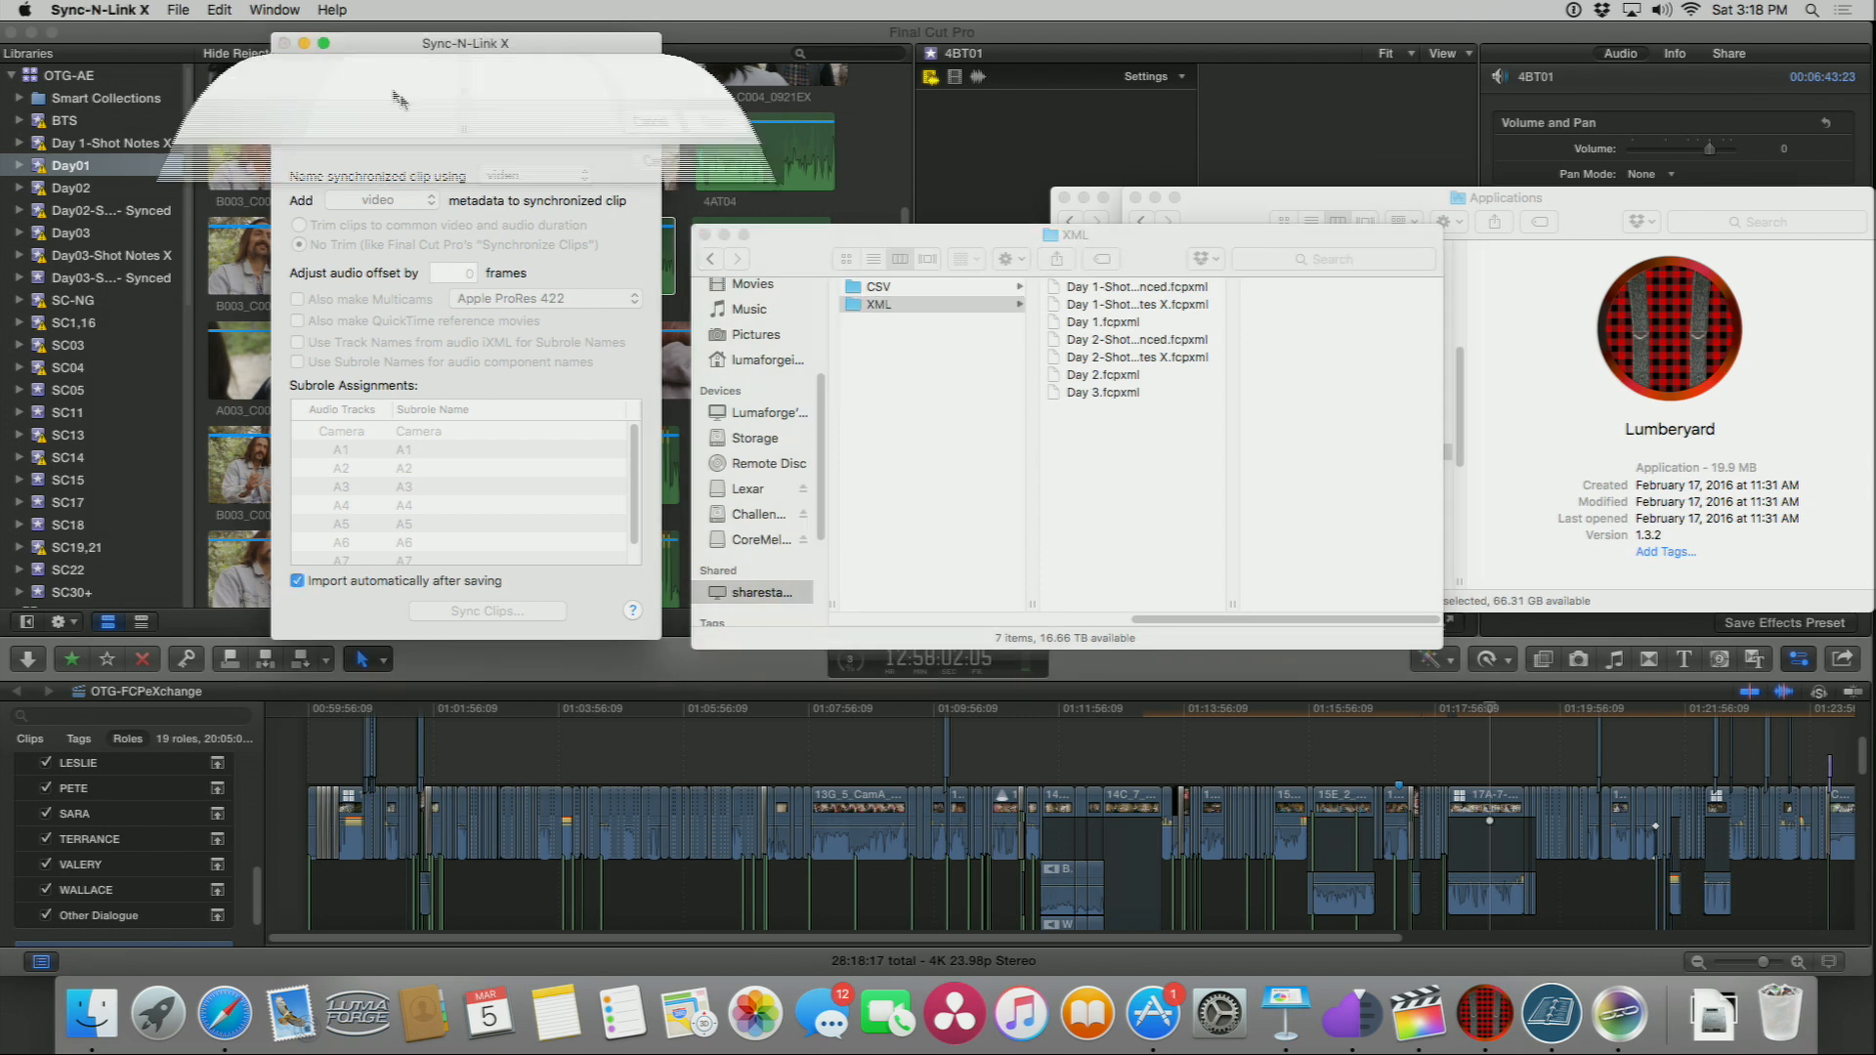
pyautogui.scroll(-5, 256, 351)
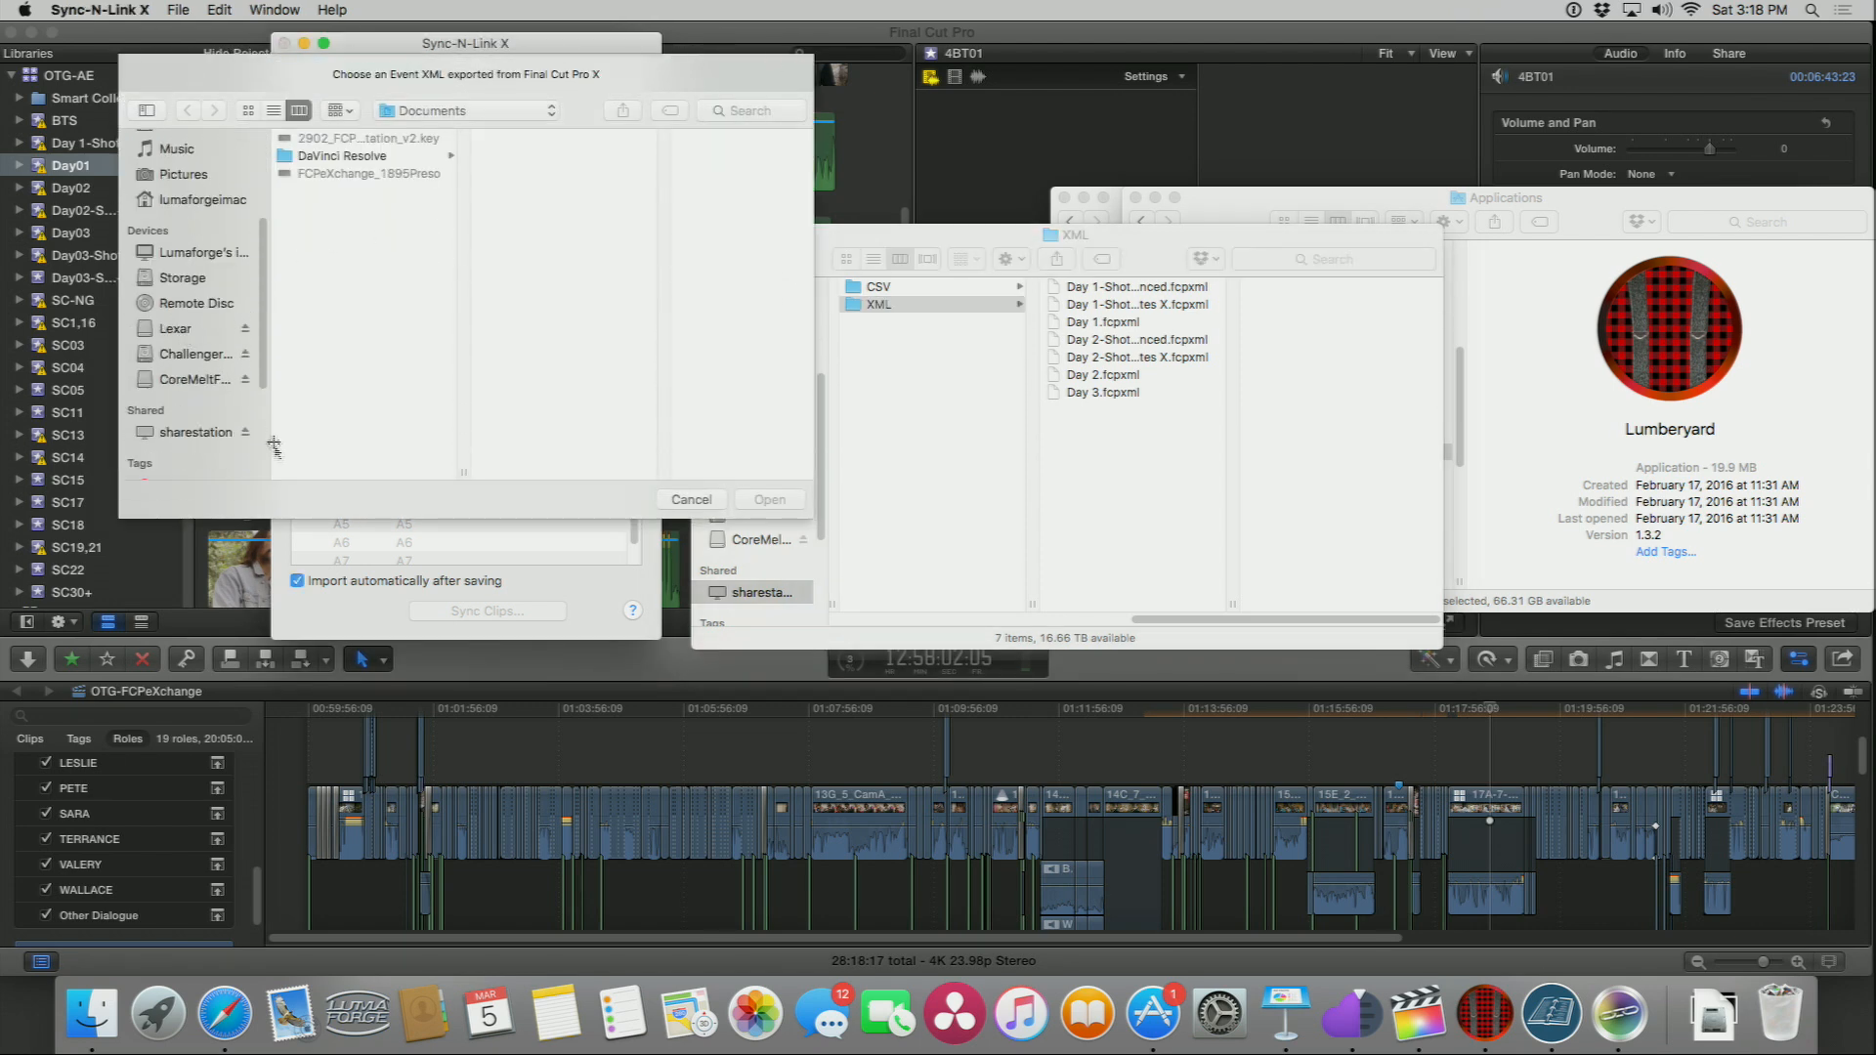
pyautogui.click(216, 435)
pyautogui.click(349, 283)
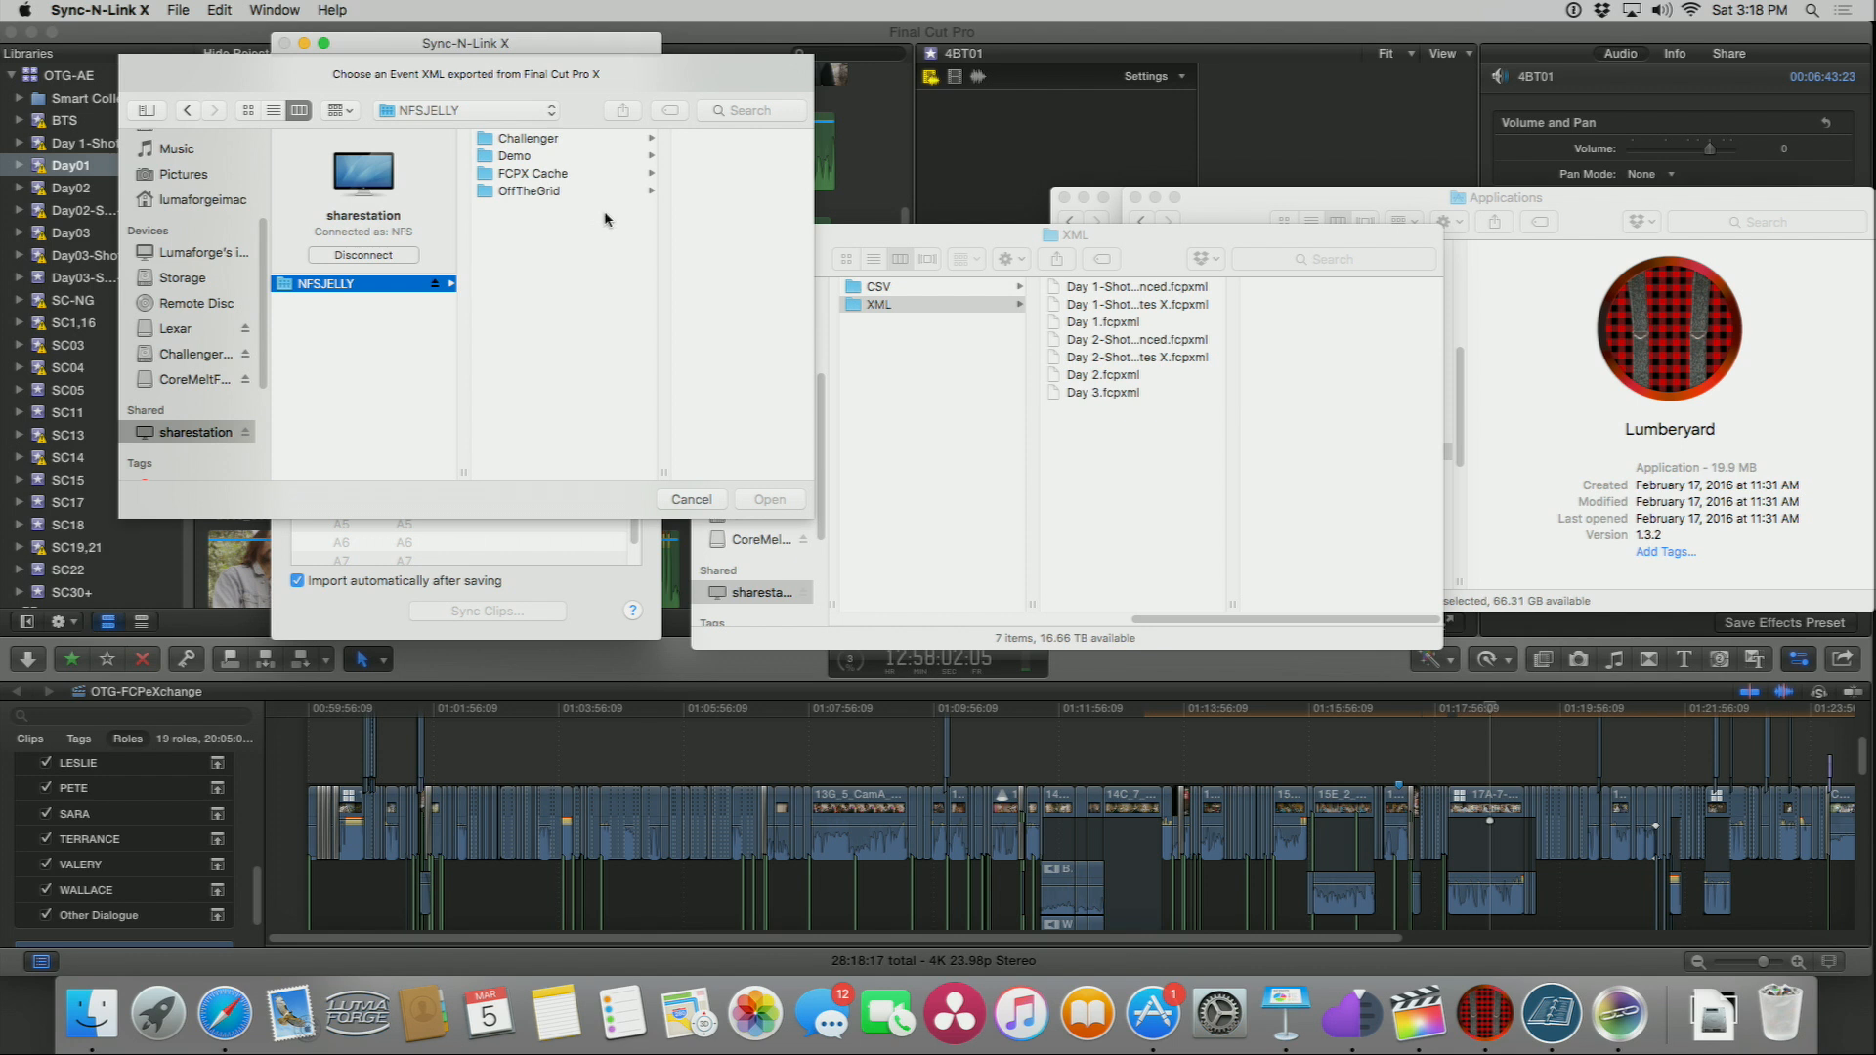
pyautogui.click(521, 190)
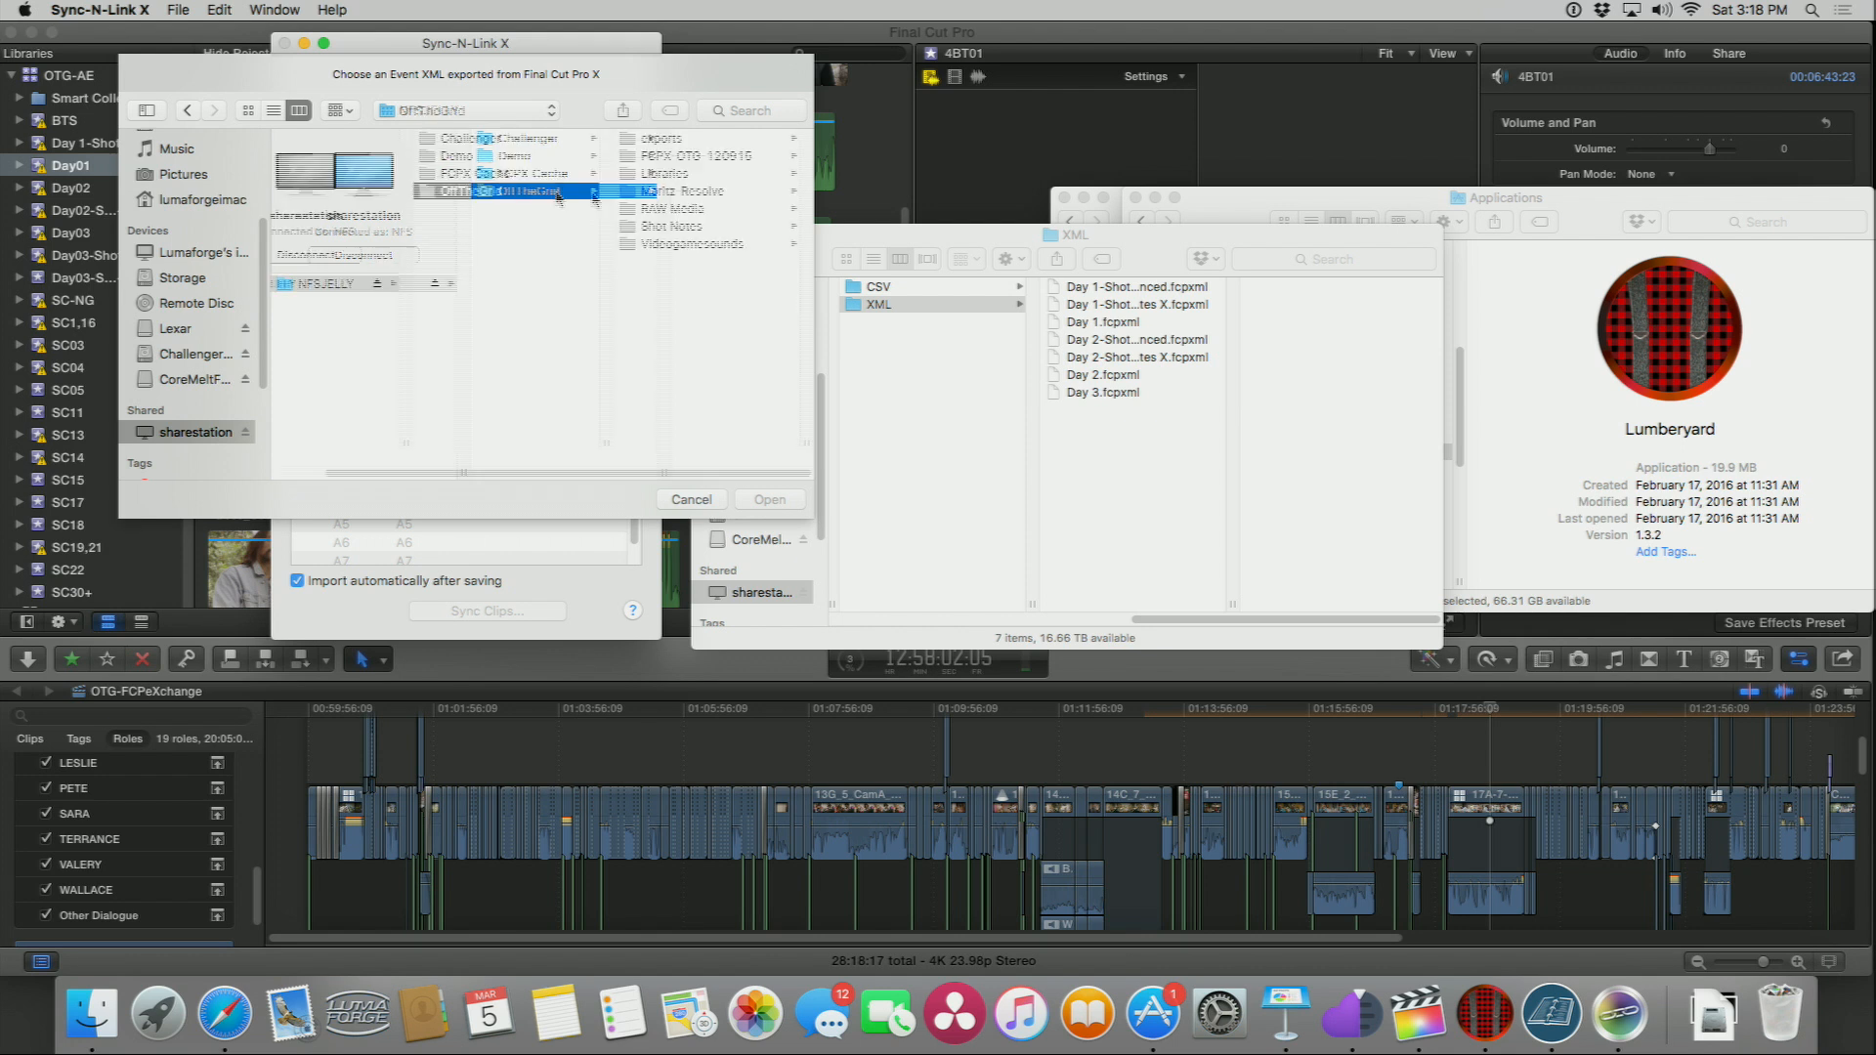
pyautogui.click(653, 226)
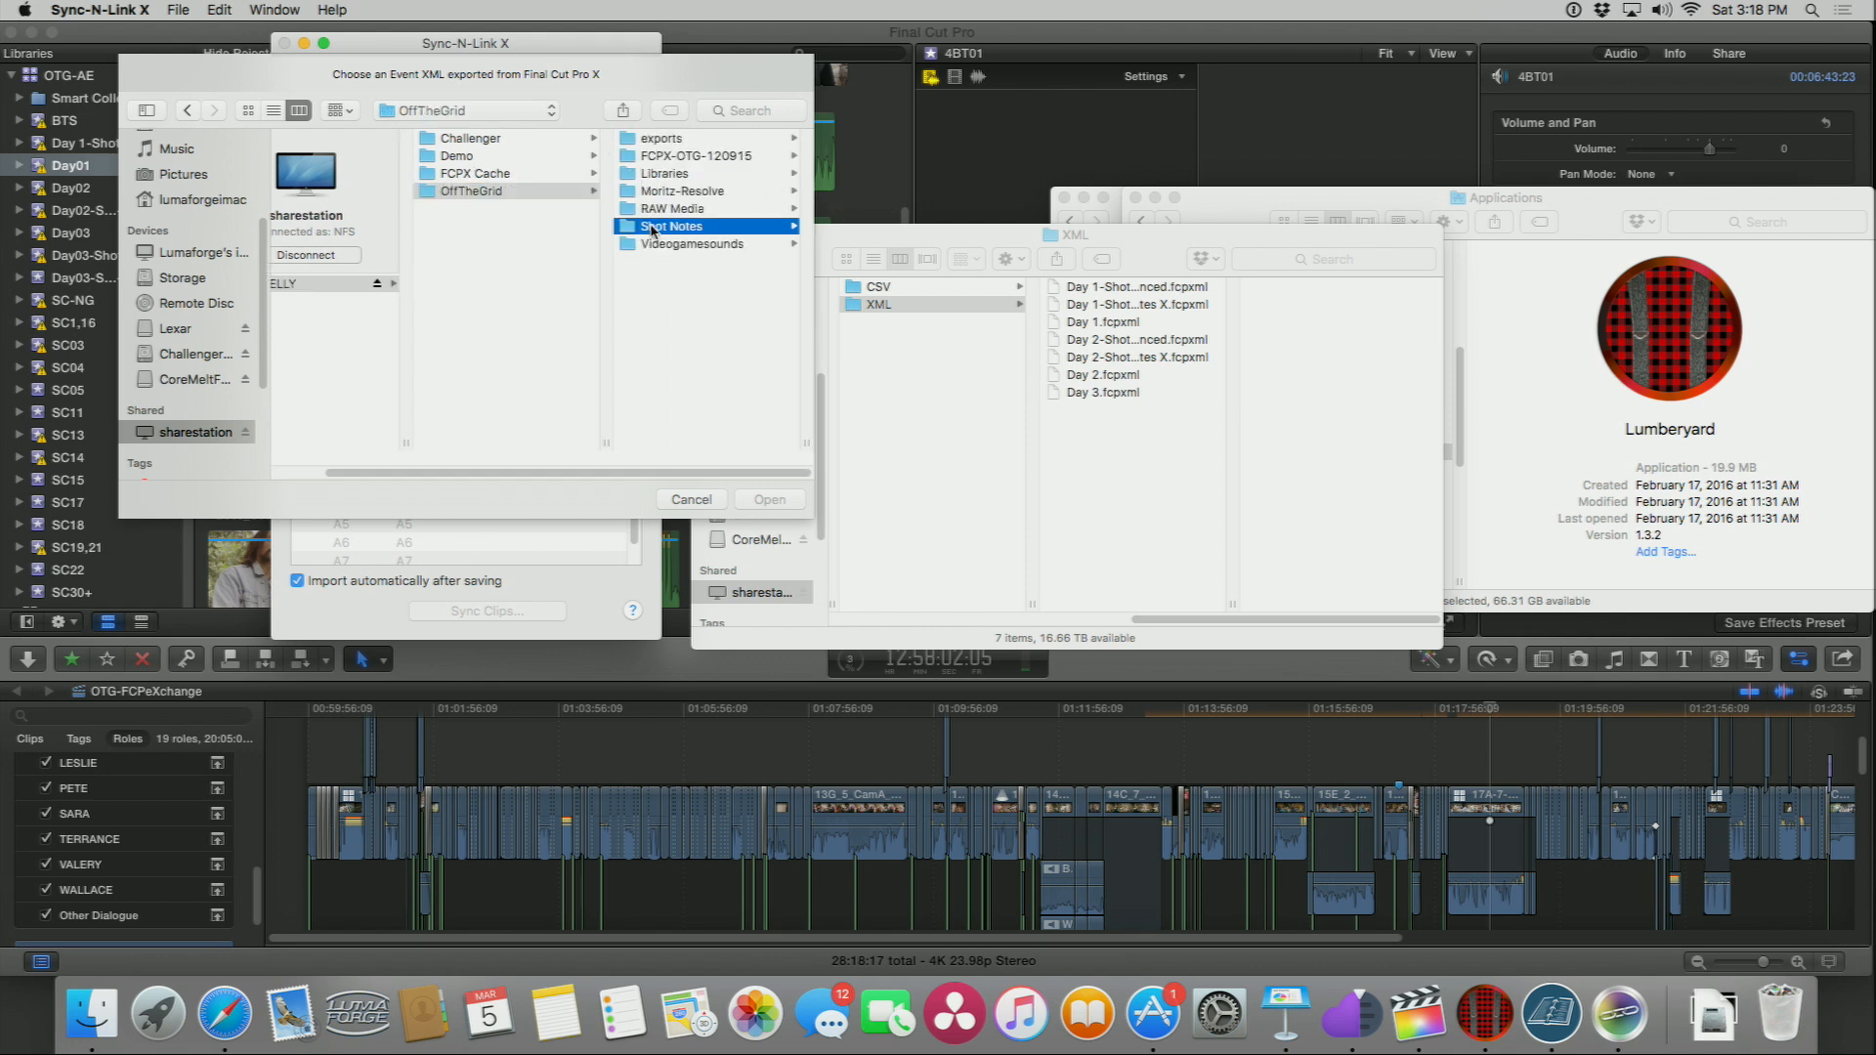
pyautogui.click(669, 154)
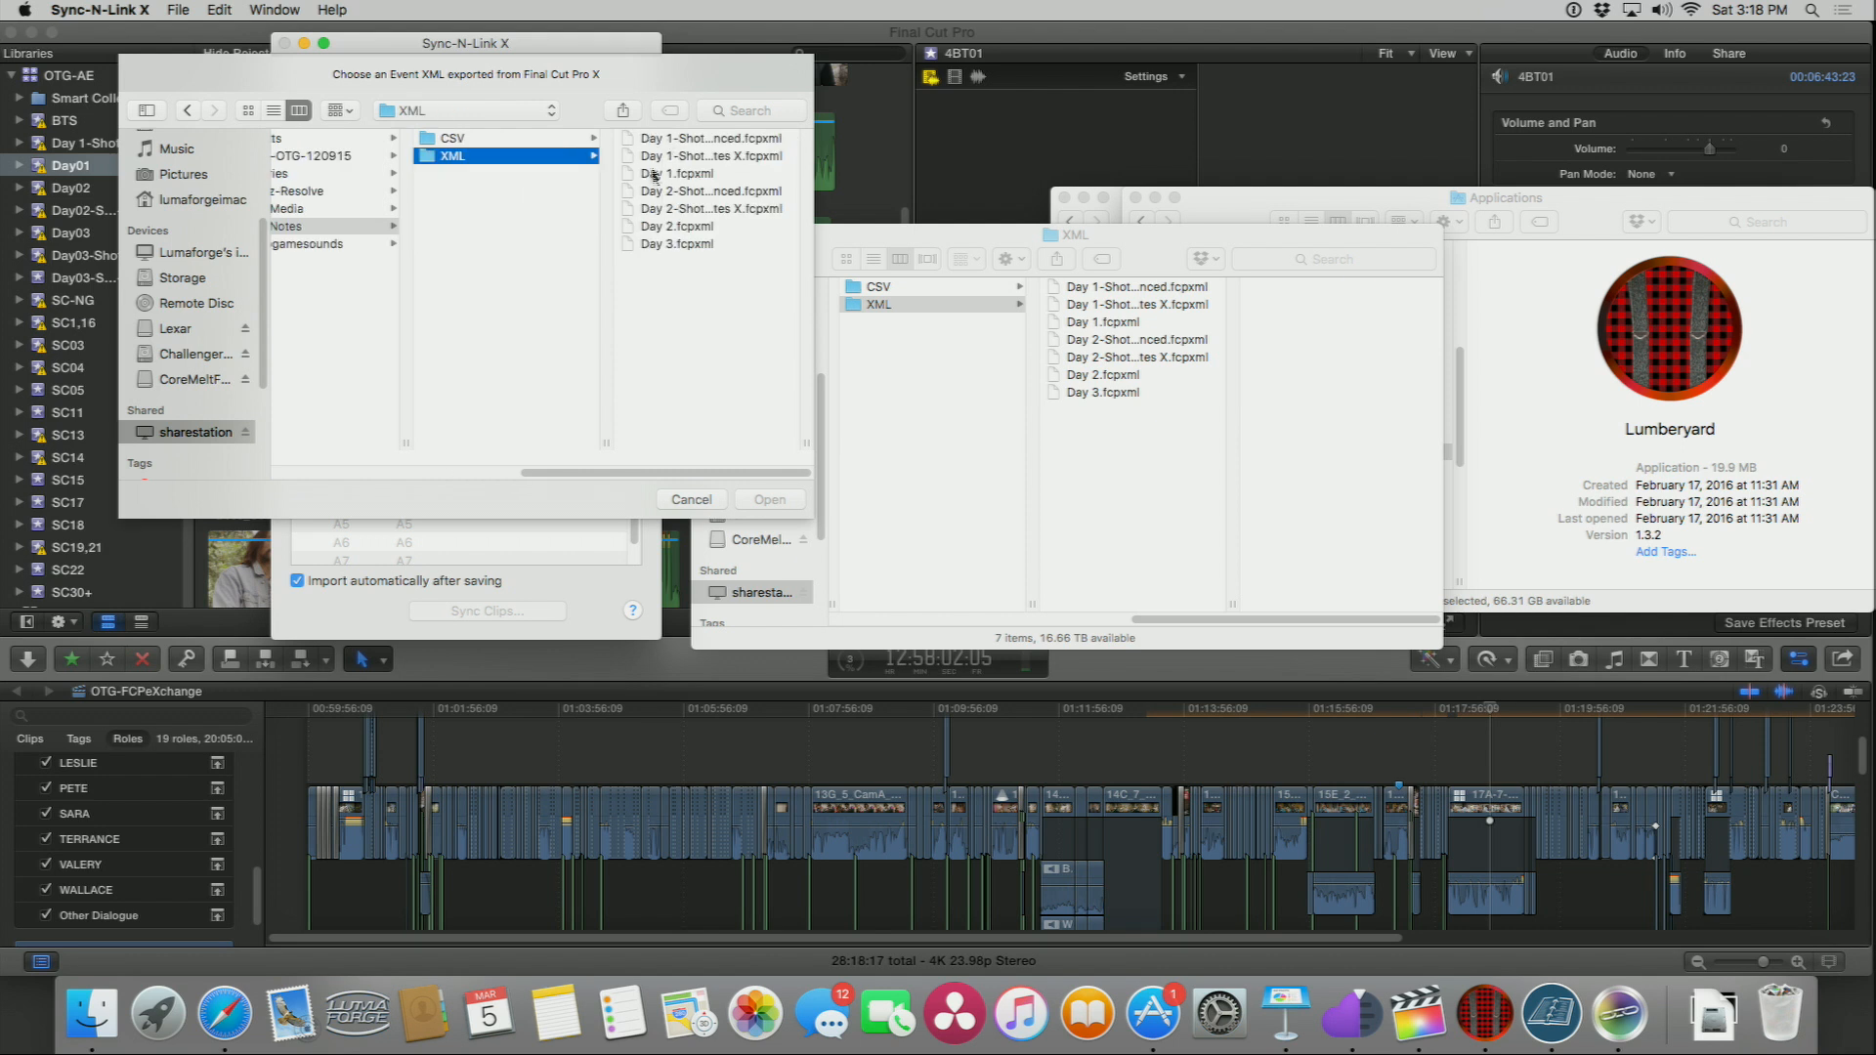
pyautogui.click(646, 174)
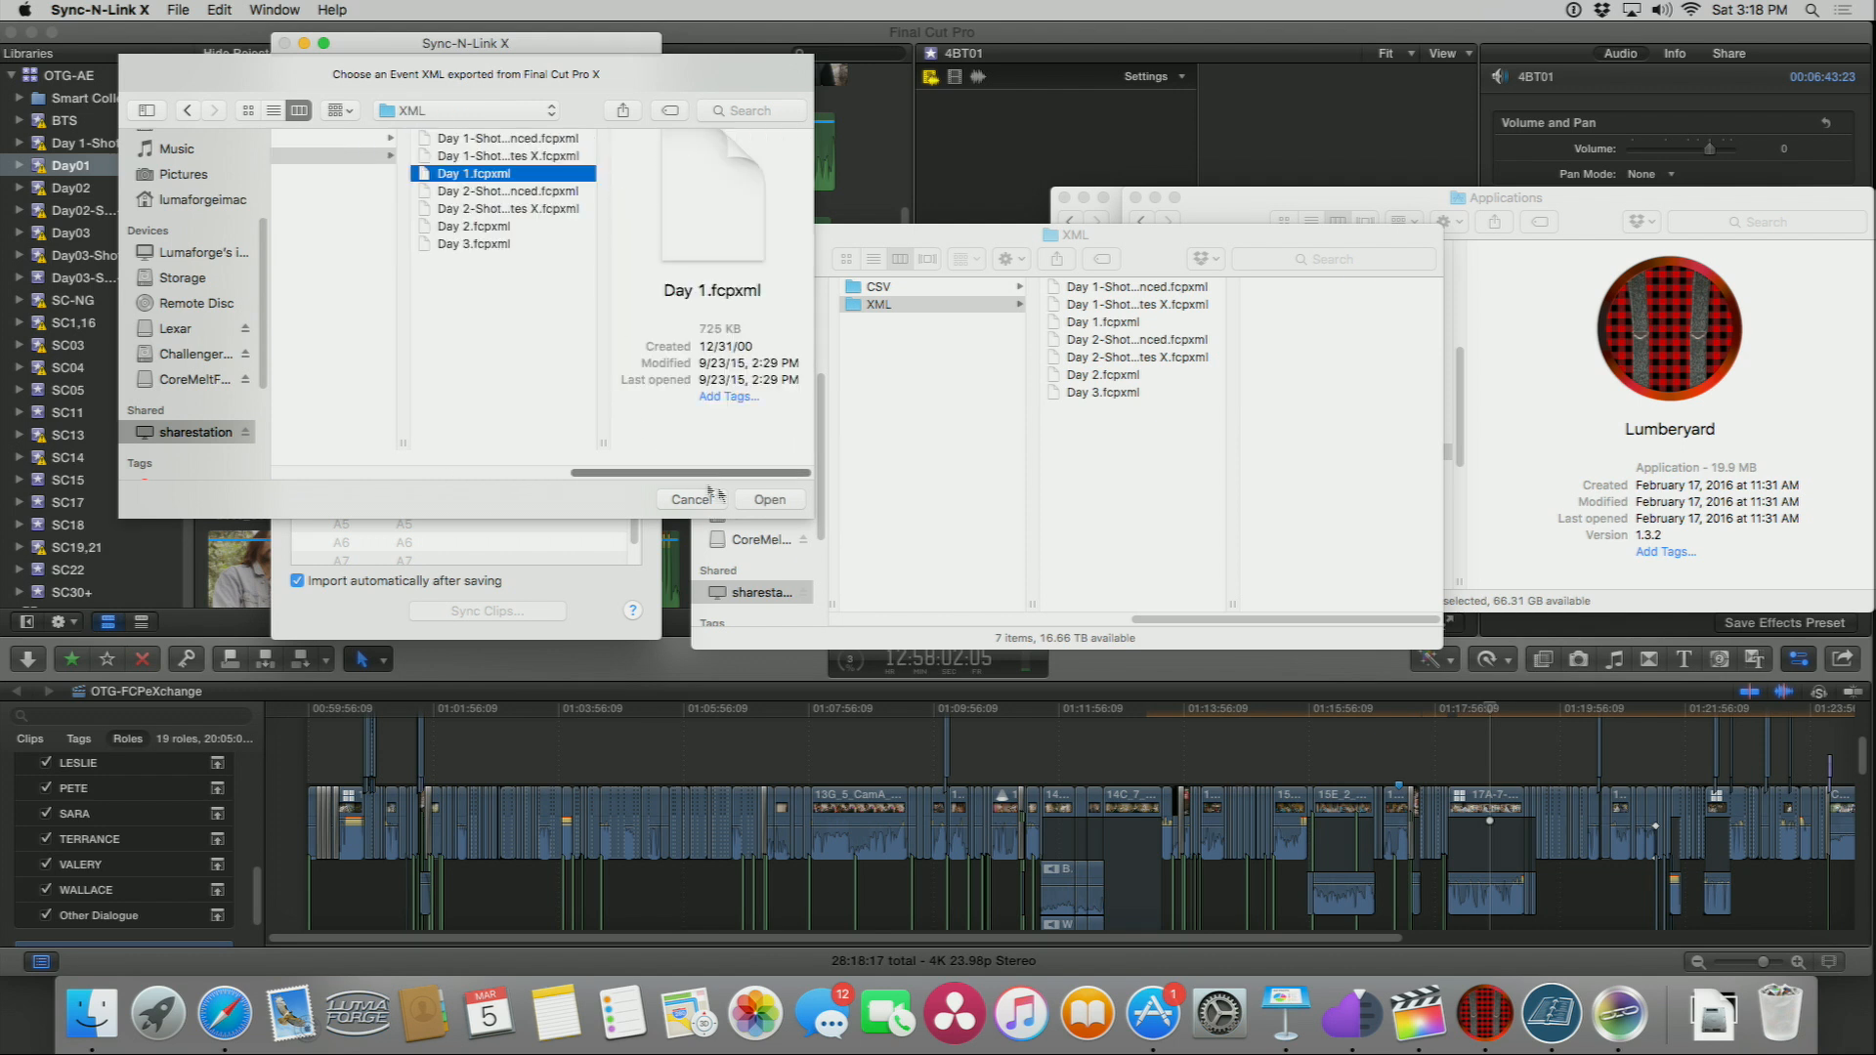
pyautogui.moveTo(599, 440); pyautogui.dragTo(703, 445)
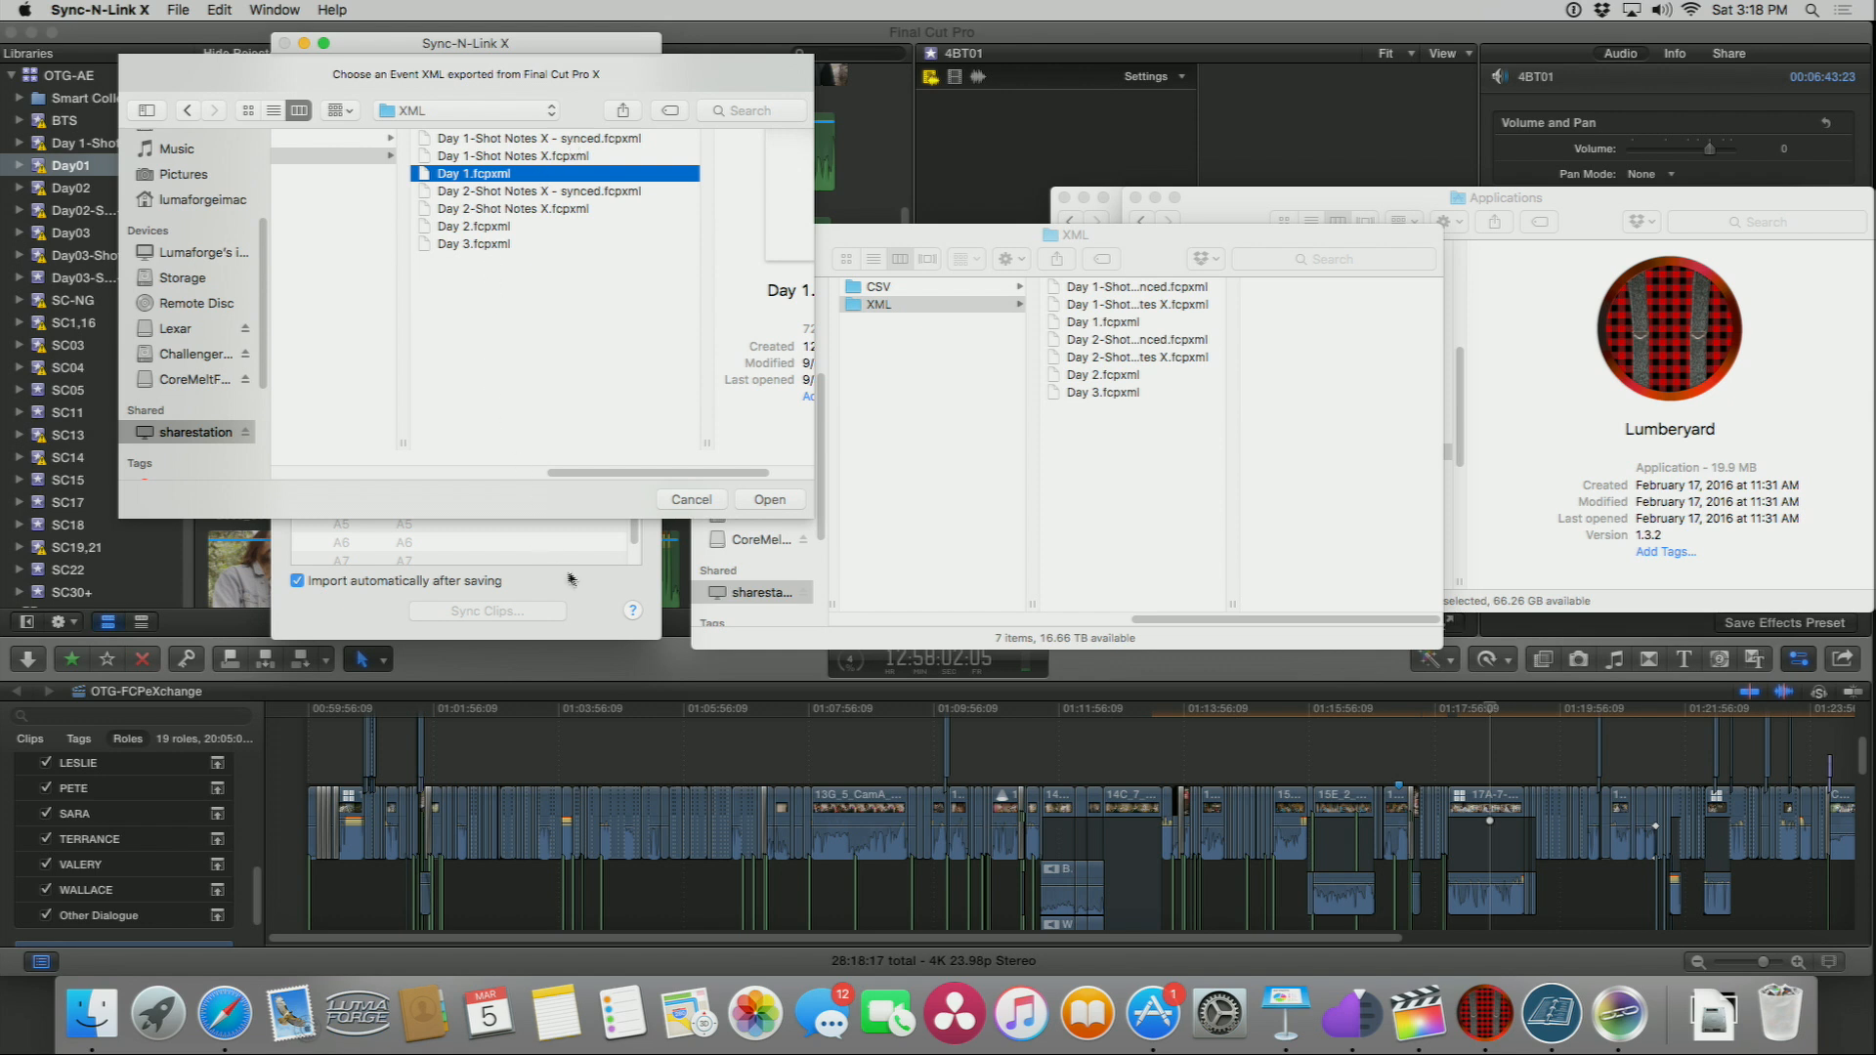
# Step: Reopen the Event XML chooser, open Day 1.fcpxml in Sync-N-Link X and dismiss the missing media alert
pyautogui.click(686, 503)
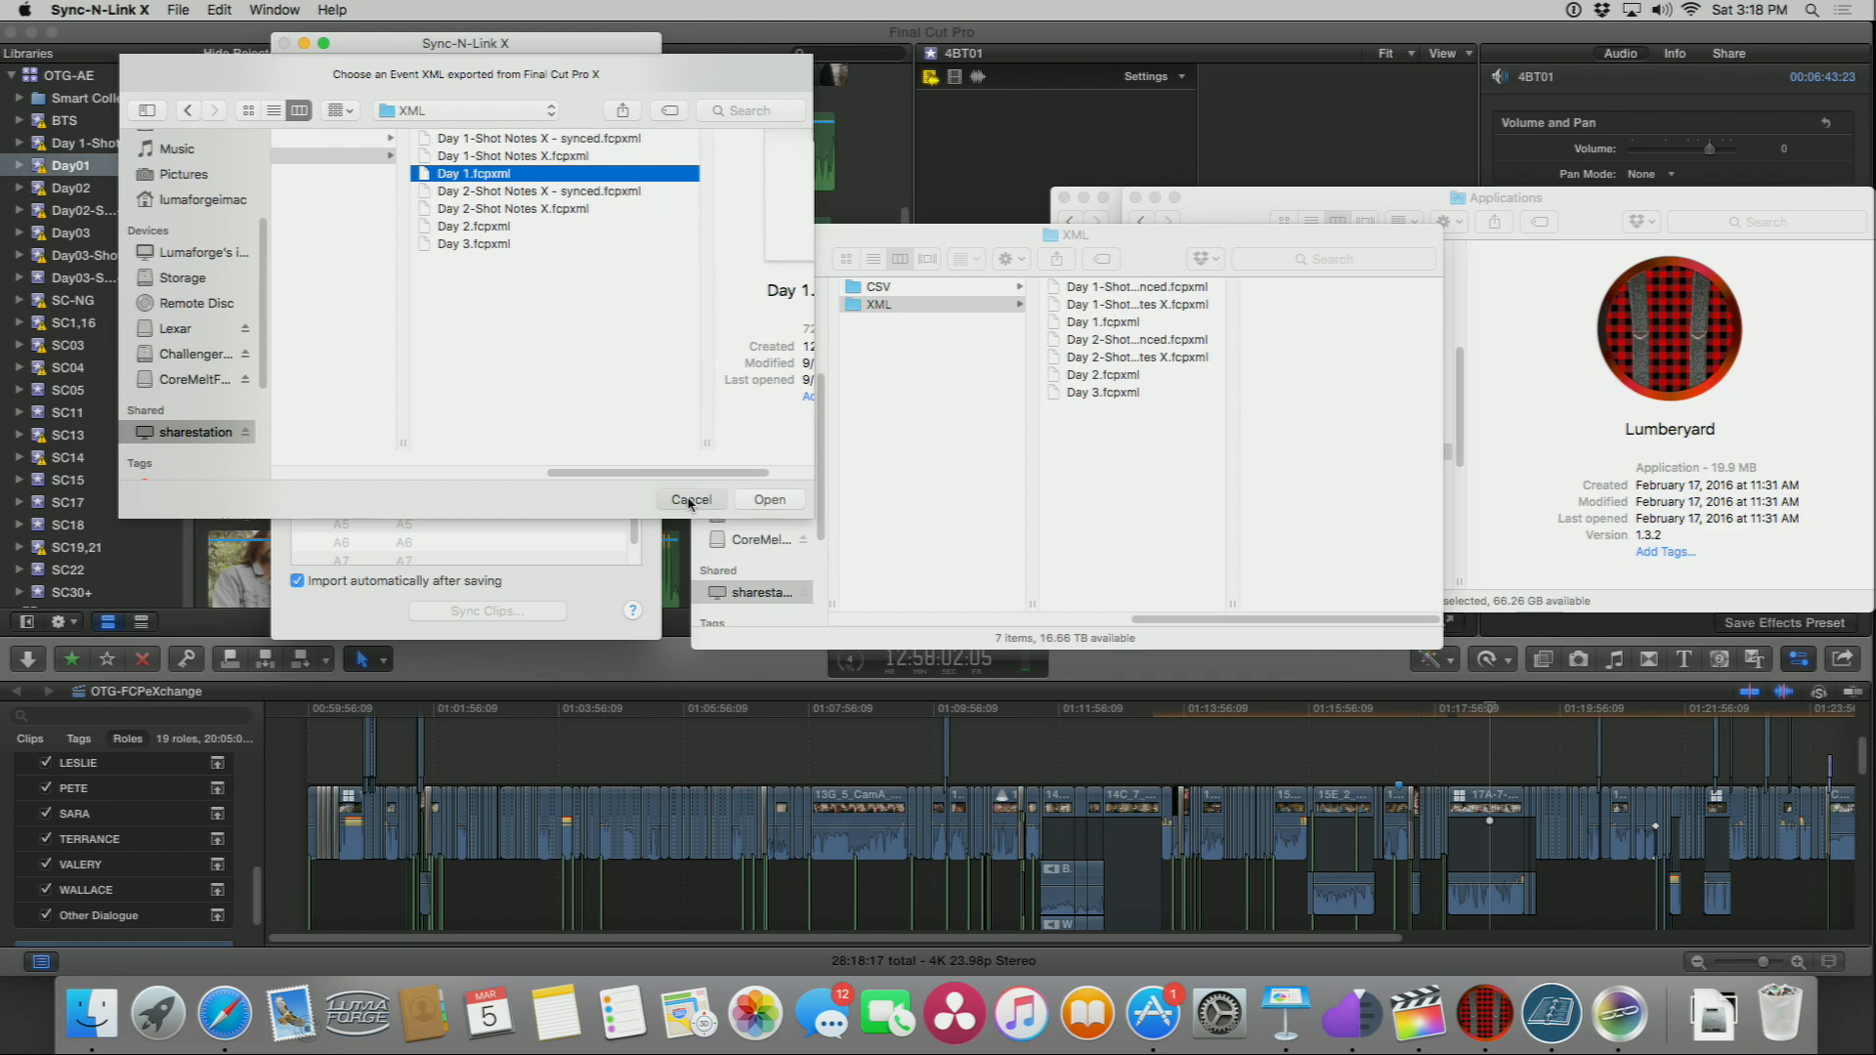
pyautogui.click(304, 82)
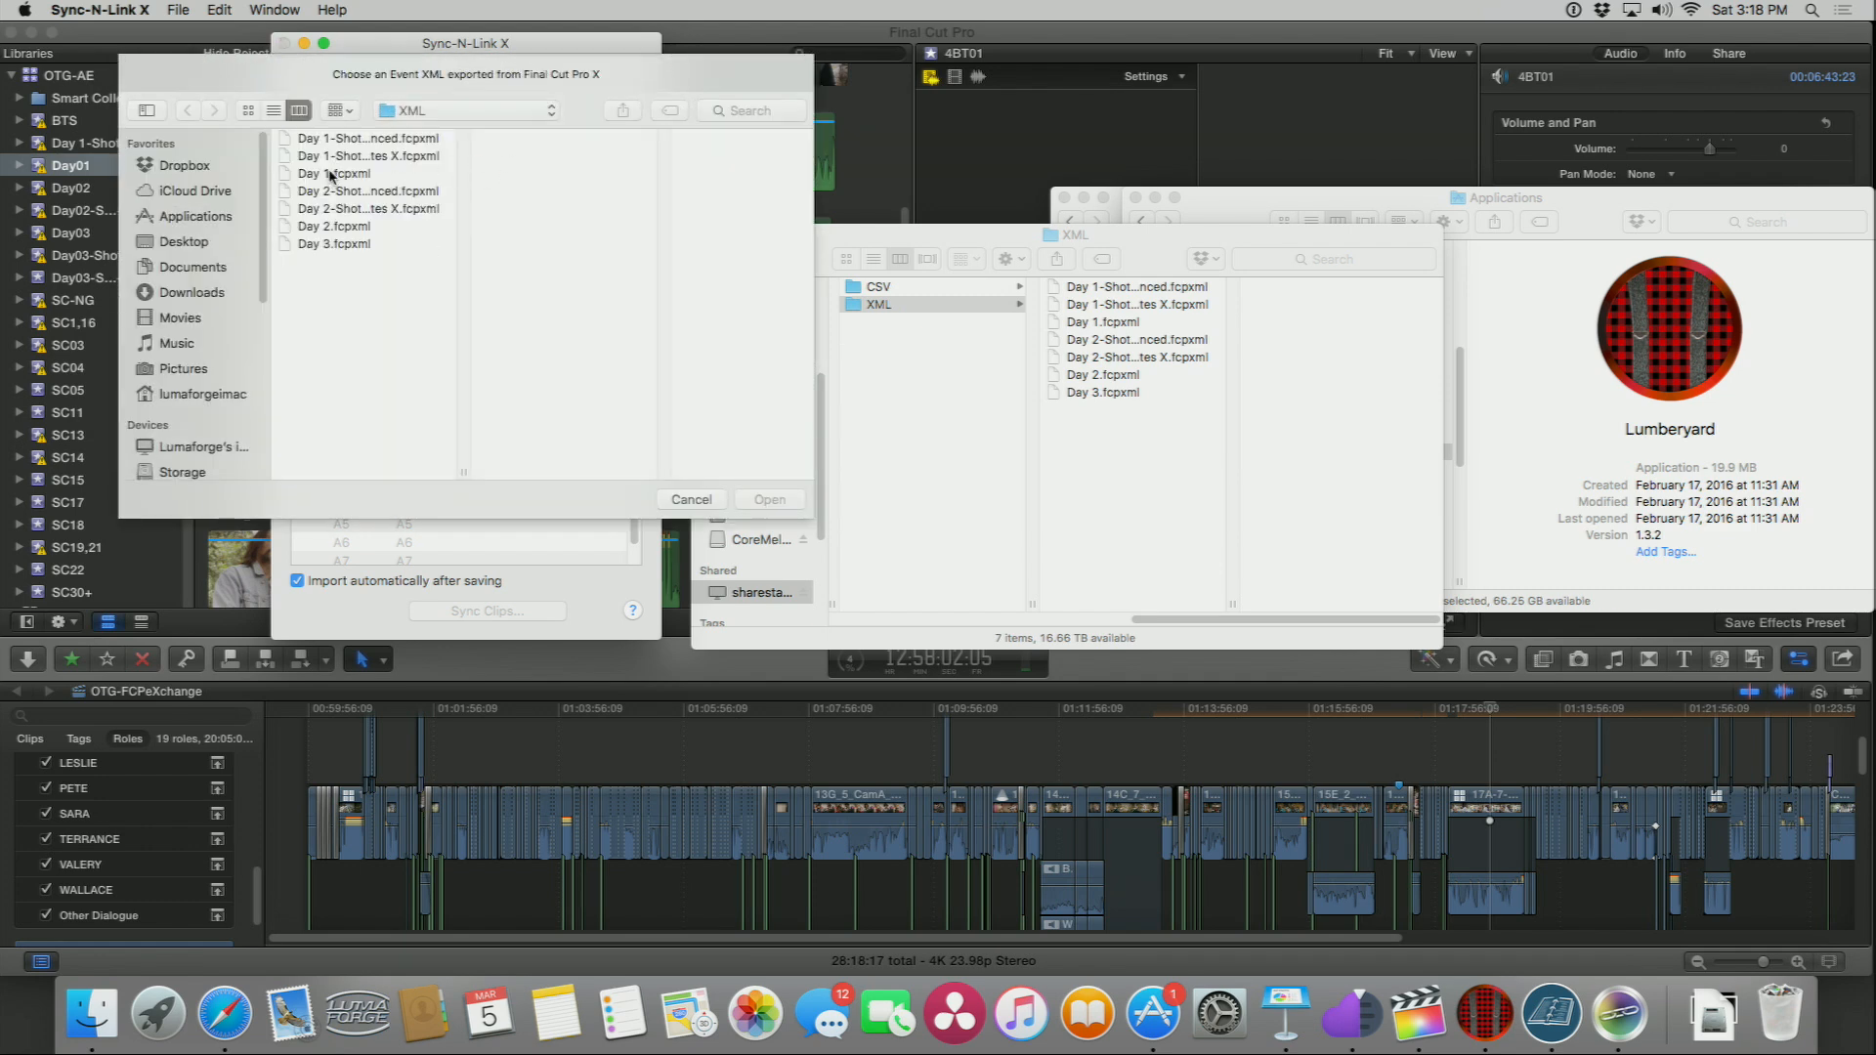
pyautogui.click(333, 173)
pyautogui.click(761, 499)
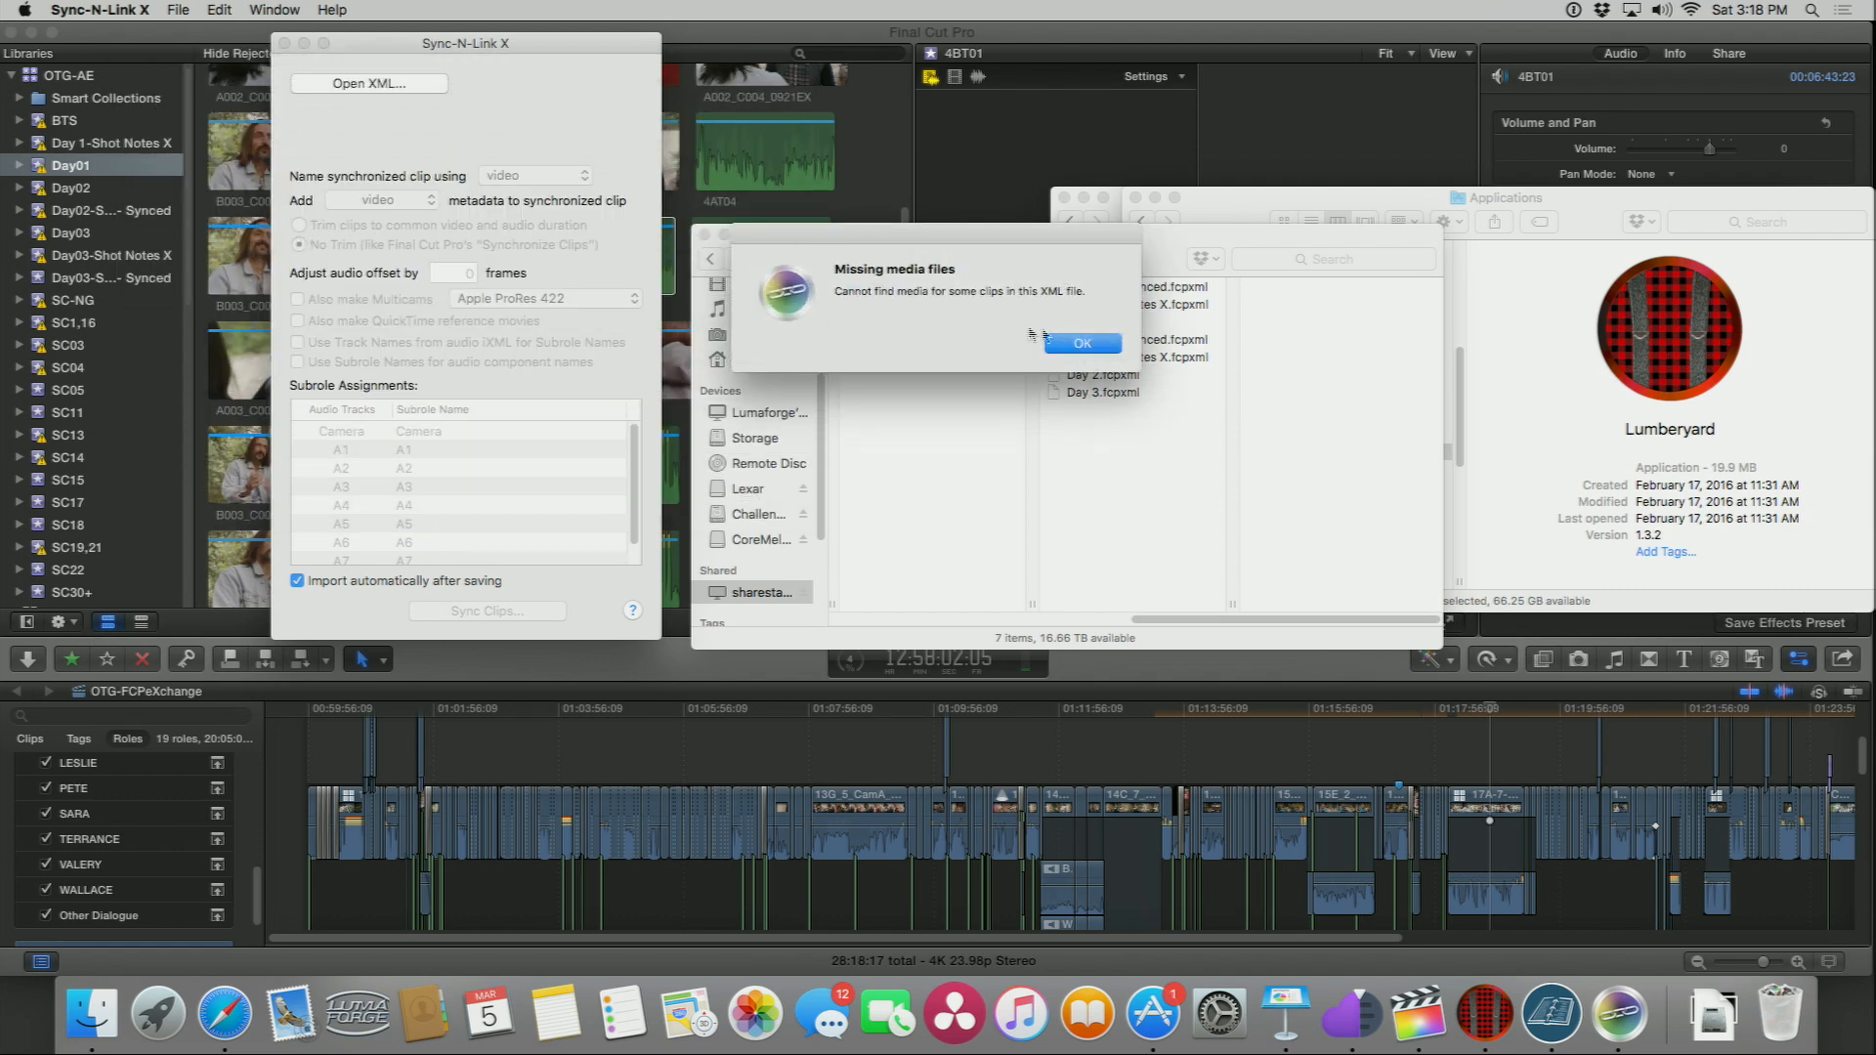
pyautogui.click(1084, 344)
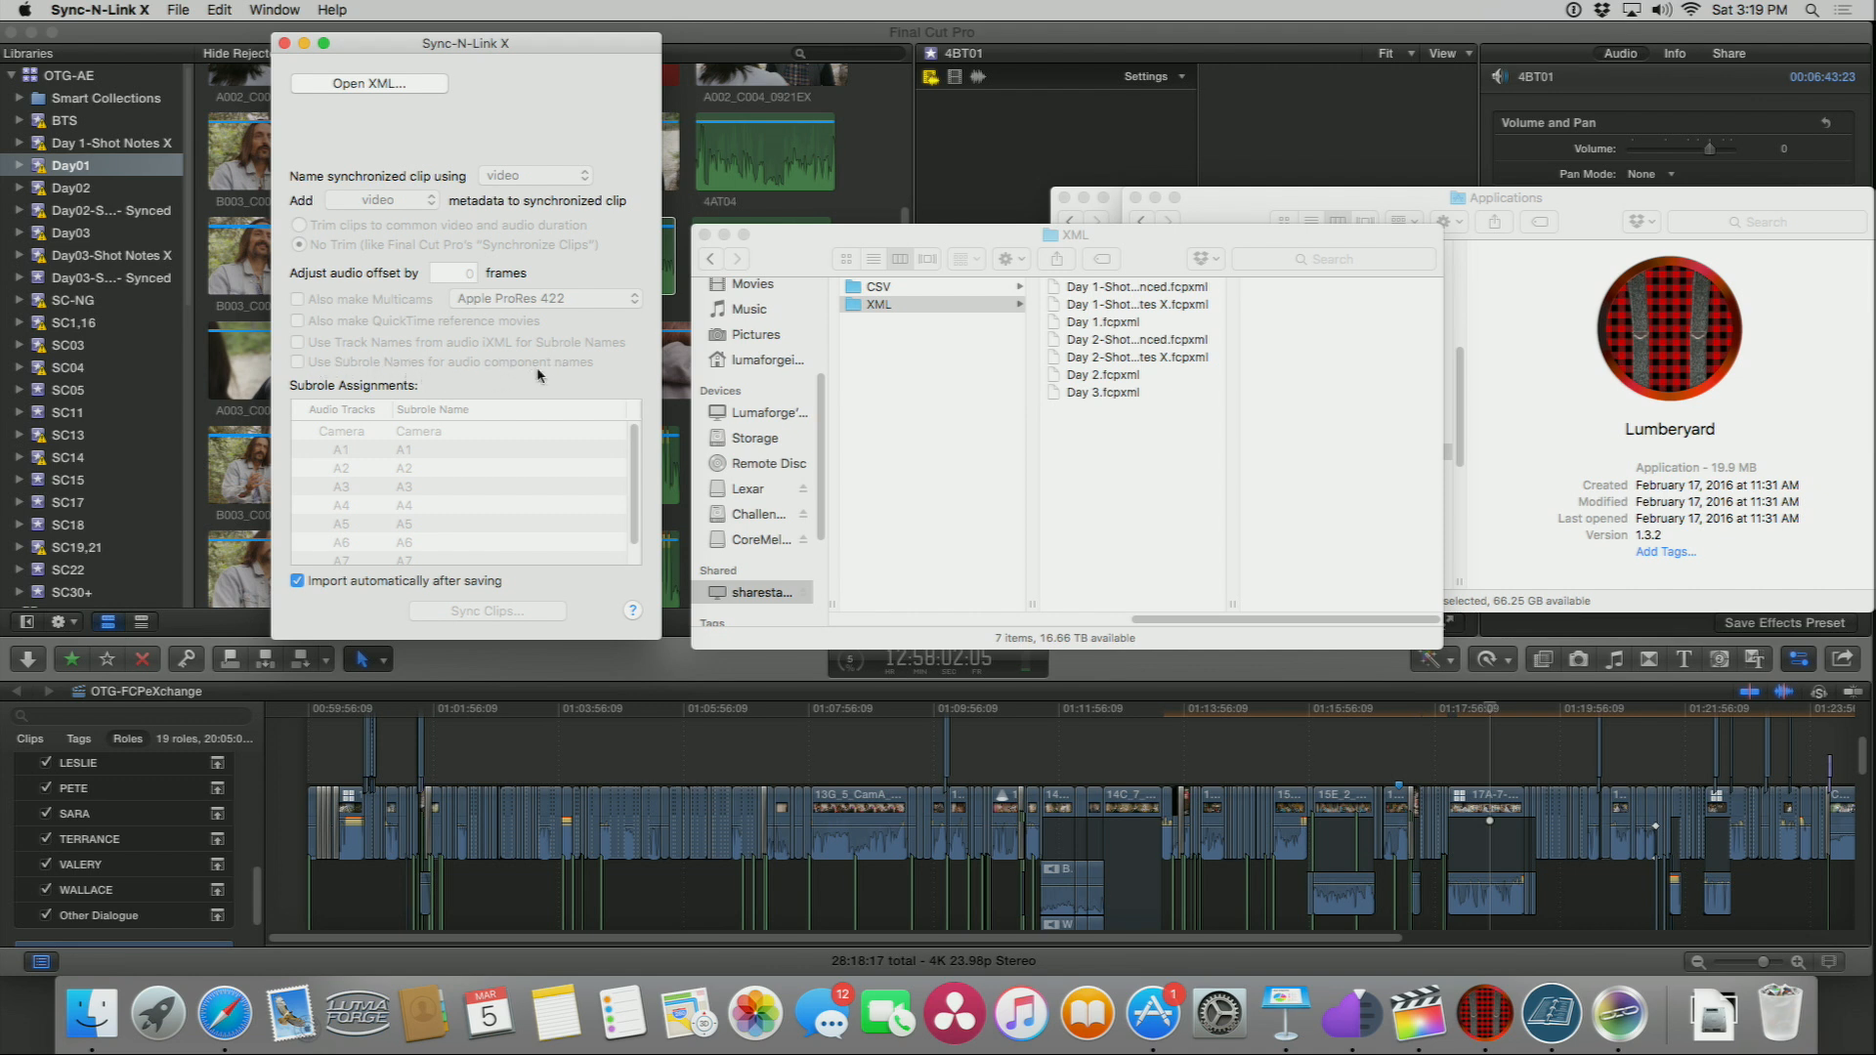
# Step: Return to Final Cut Pro, look through the synced and Shot Notes events, and open the SC05 event
pyautogui.click(219, 627)
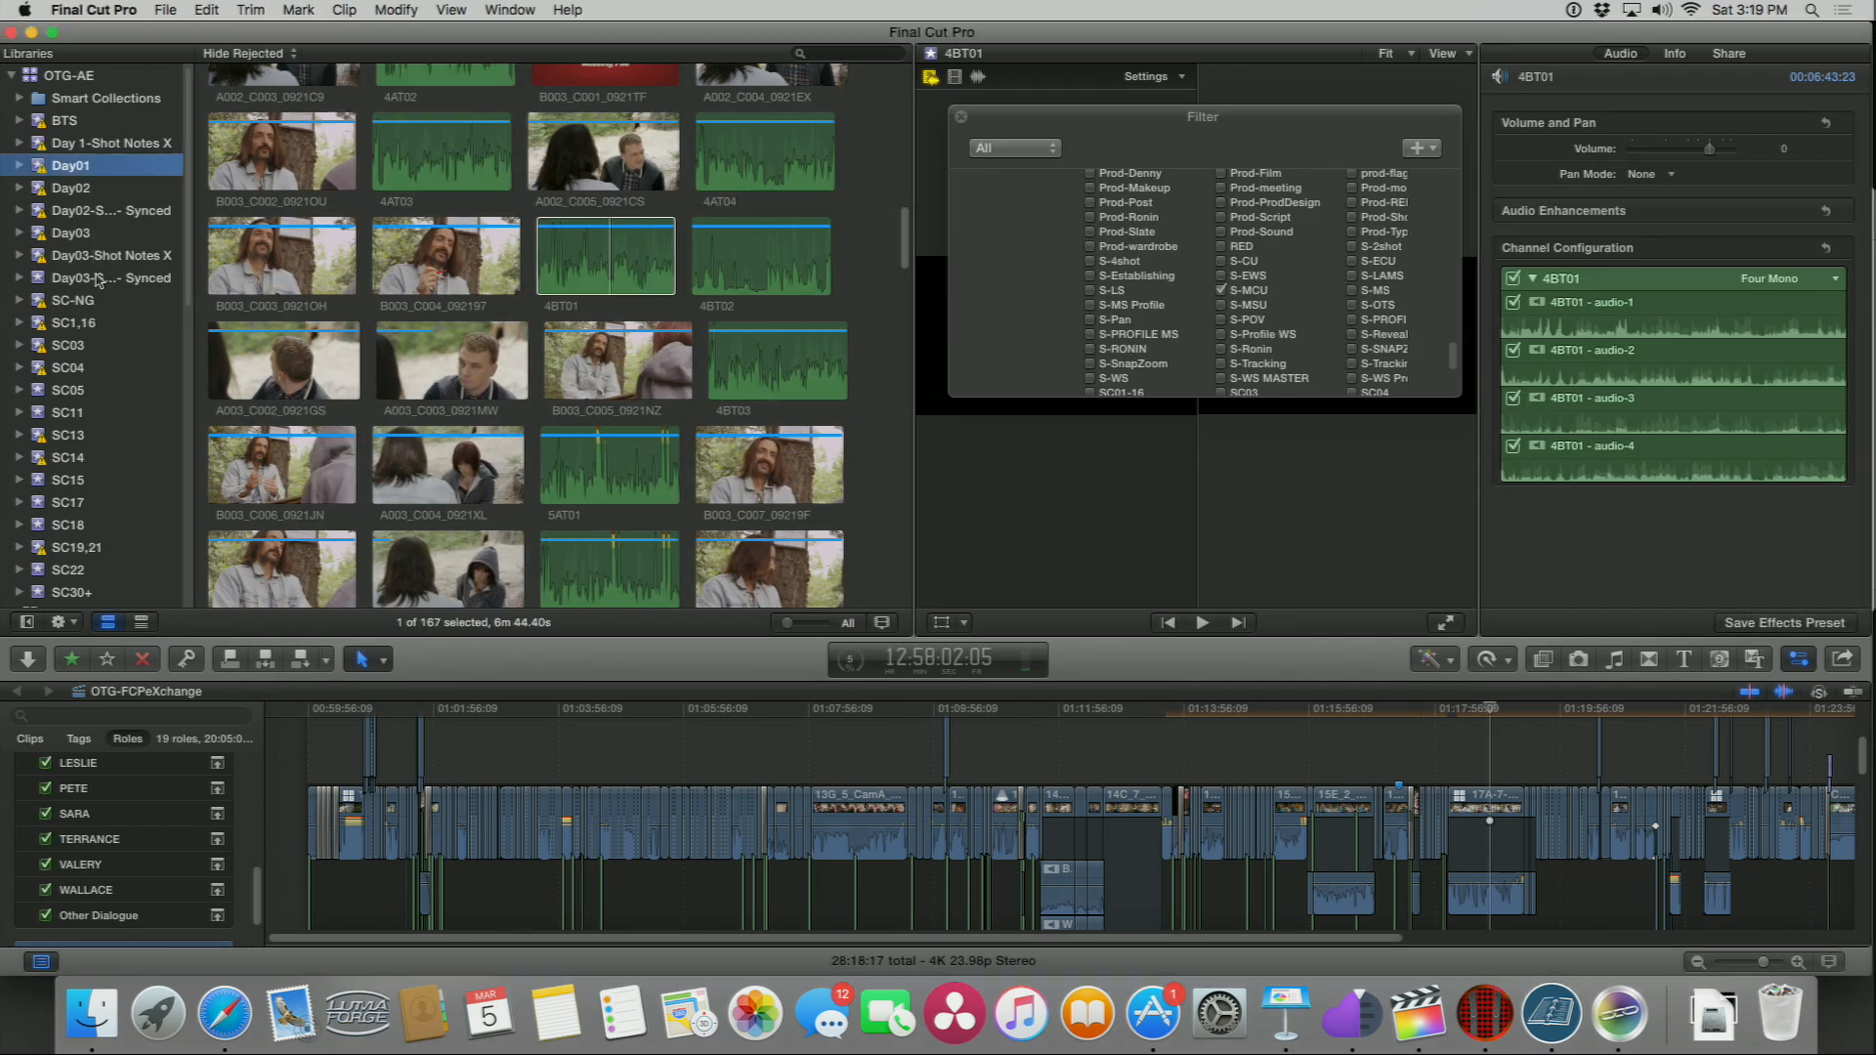
pyautogui.click(99, 279)
pyautogui.click(83, 211)
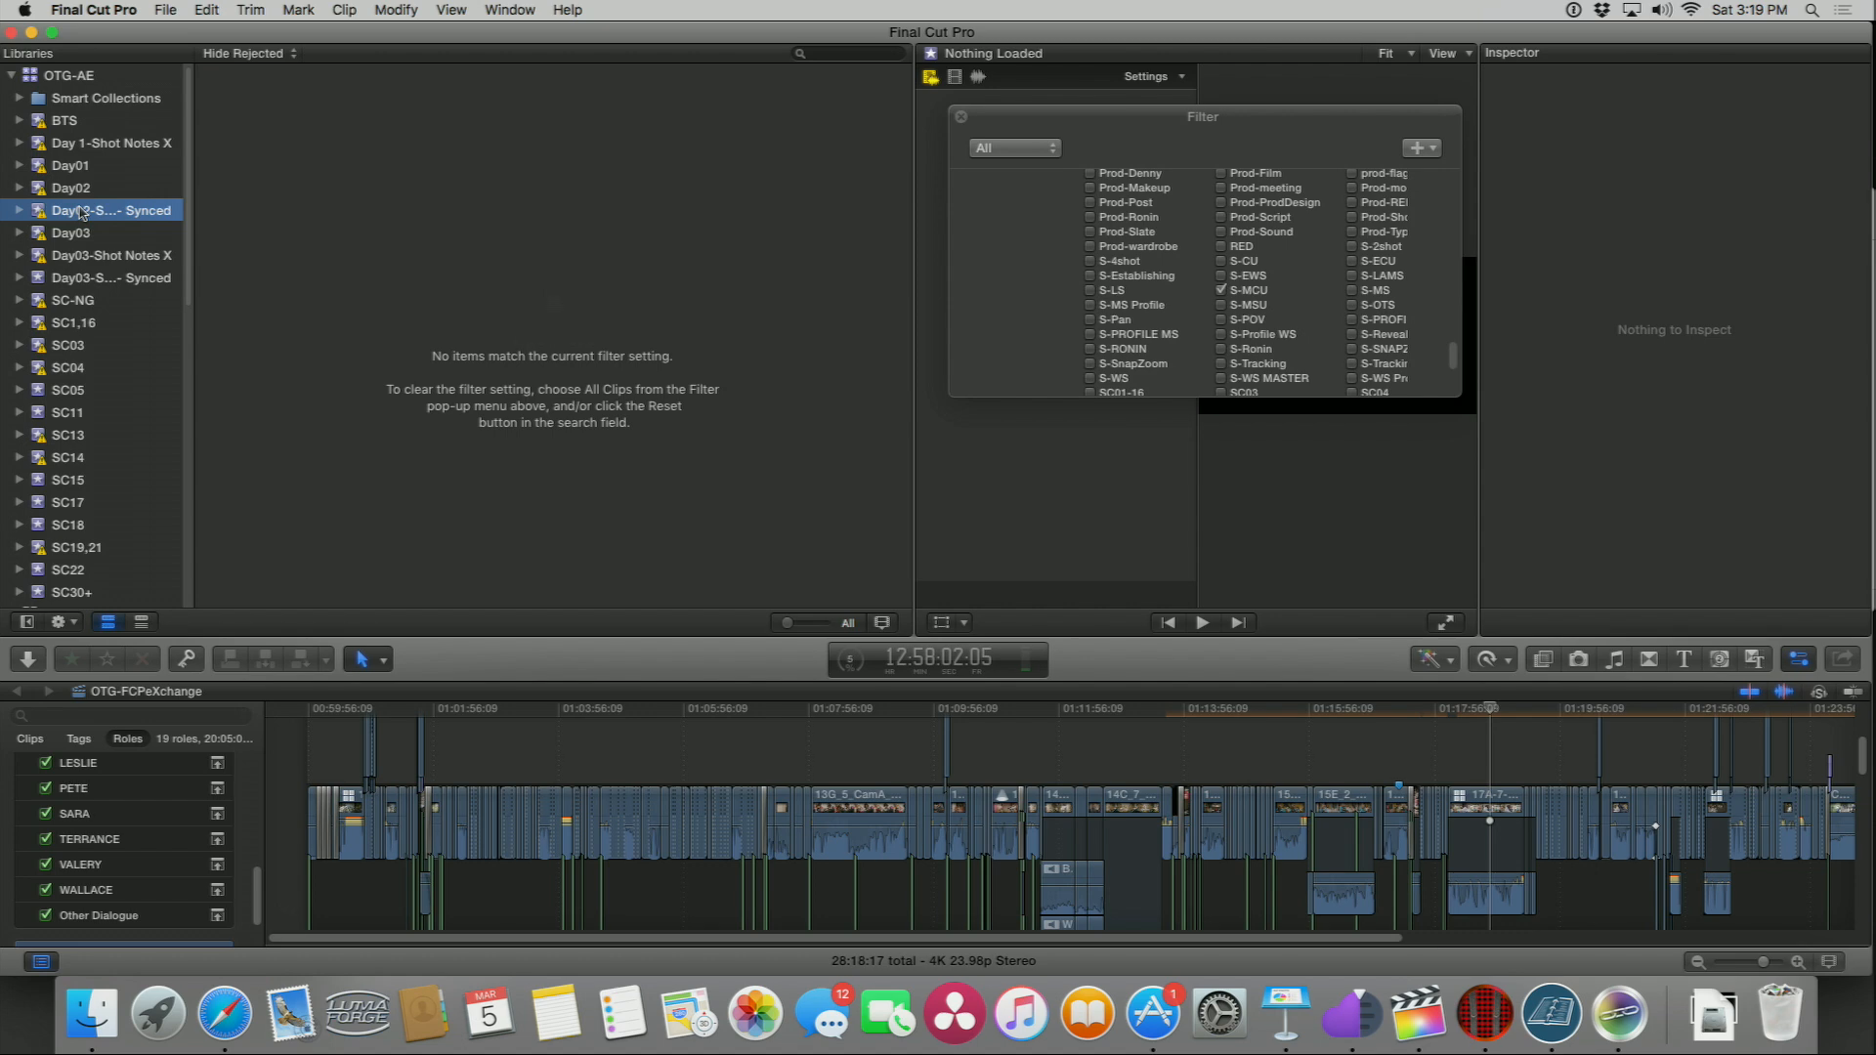
pyautogui.click(80, 144)
pyautogui.click(71, 166)
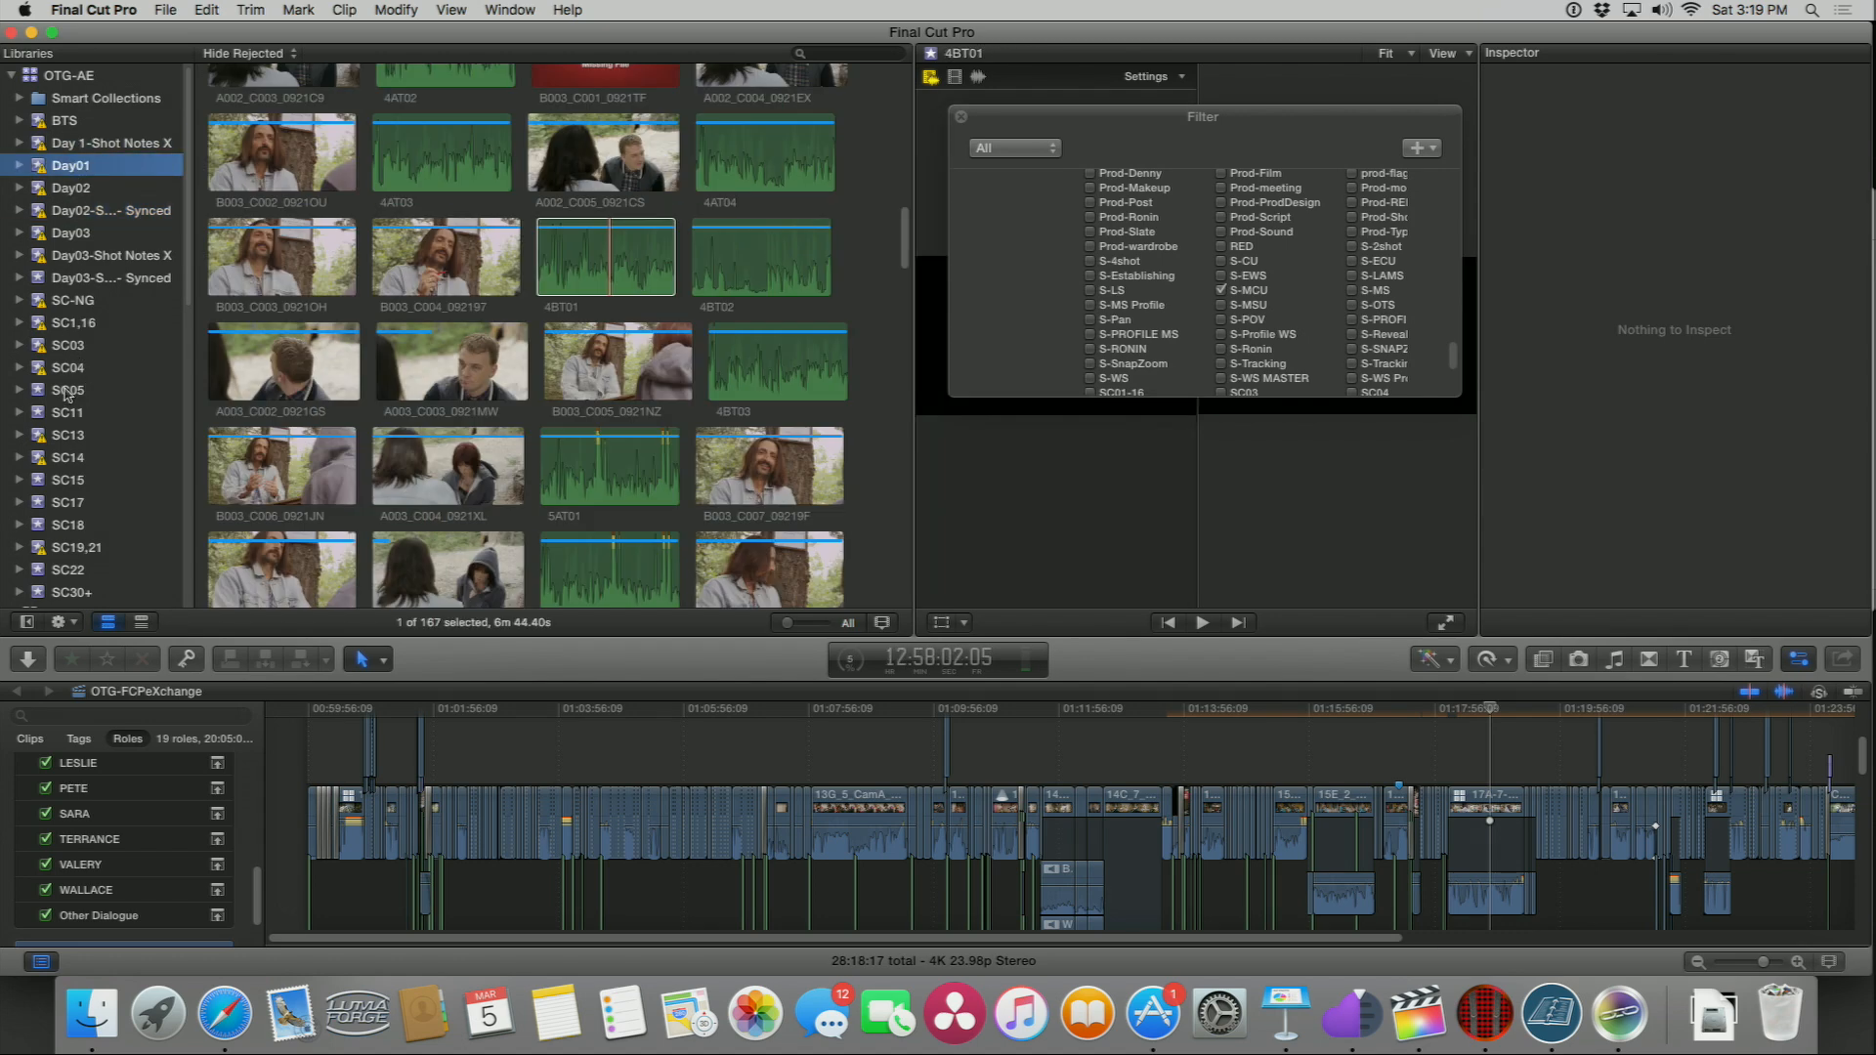
pyautogui.click(66, 391)
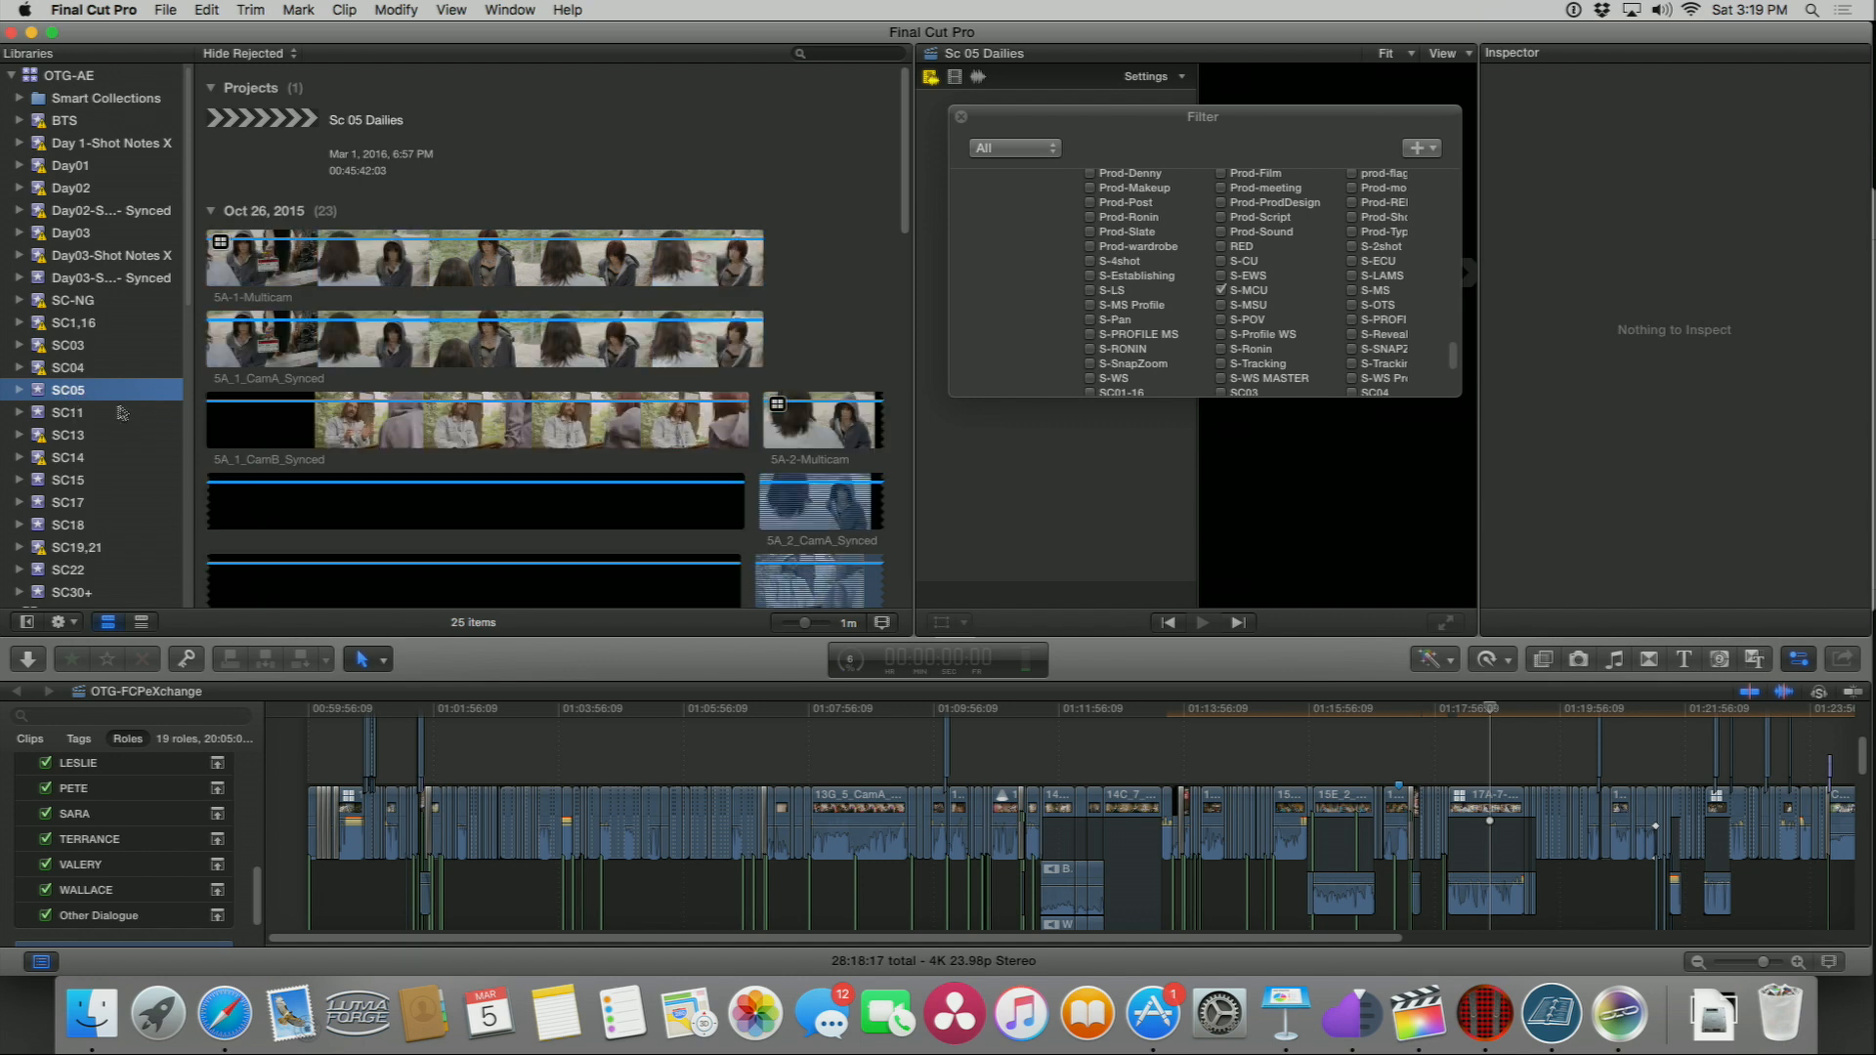
# Step: Select the 5A_1_CamA_Synced clip and inspect its audio channel configuration
pyautogui.click(386, 348)
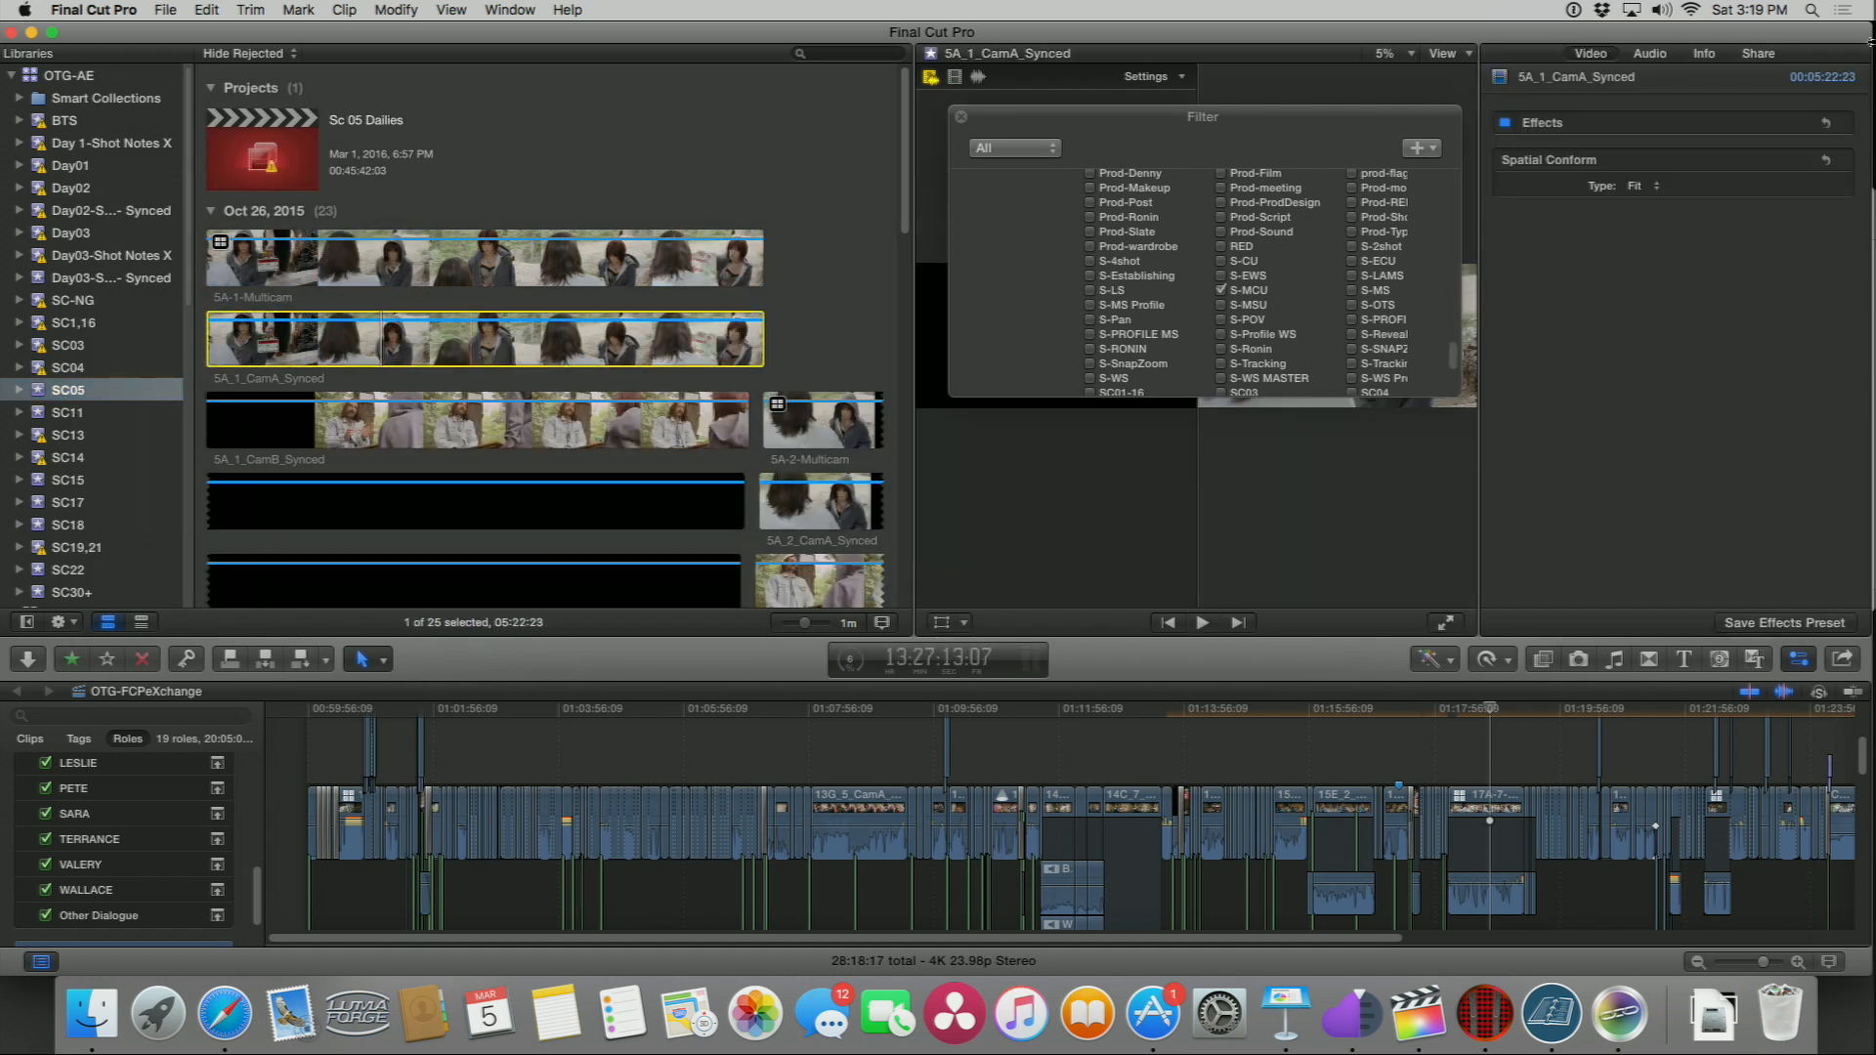
pyautogui.click(1650, 53)
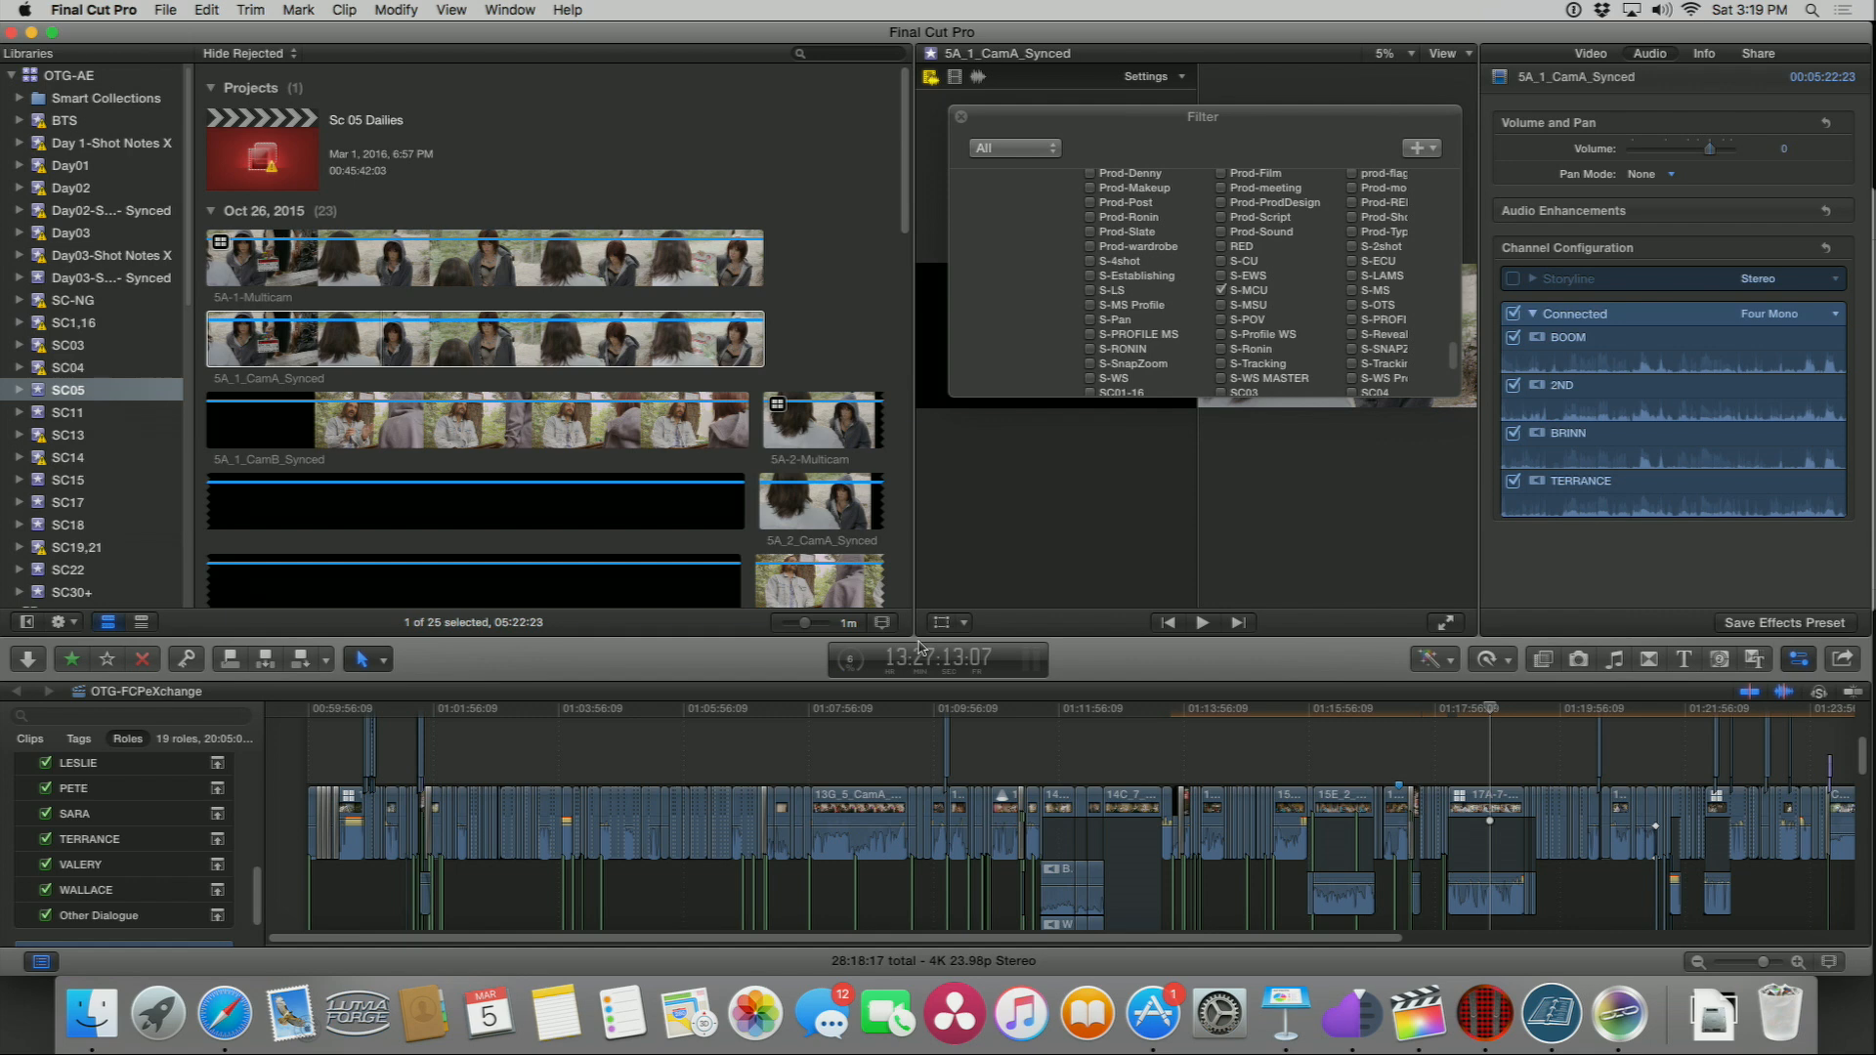
# Step: Switch the browser to list view, add the Audio Configuration column and sort clips by it
pyautogui.click(141, 621)
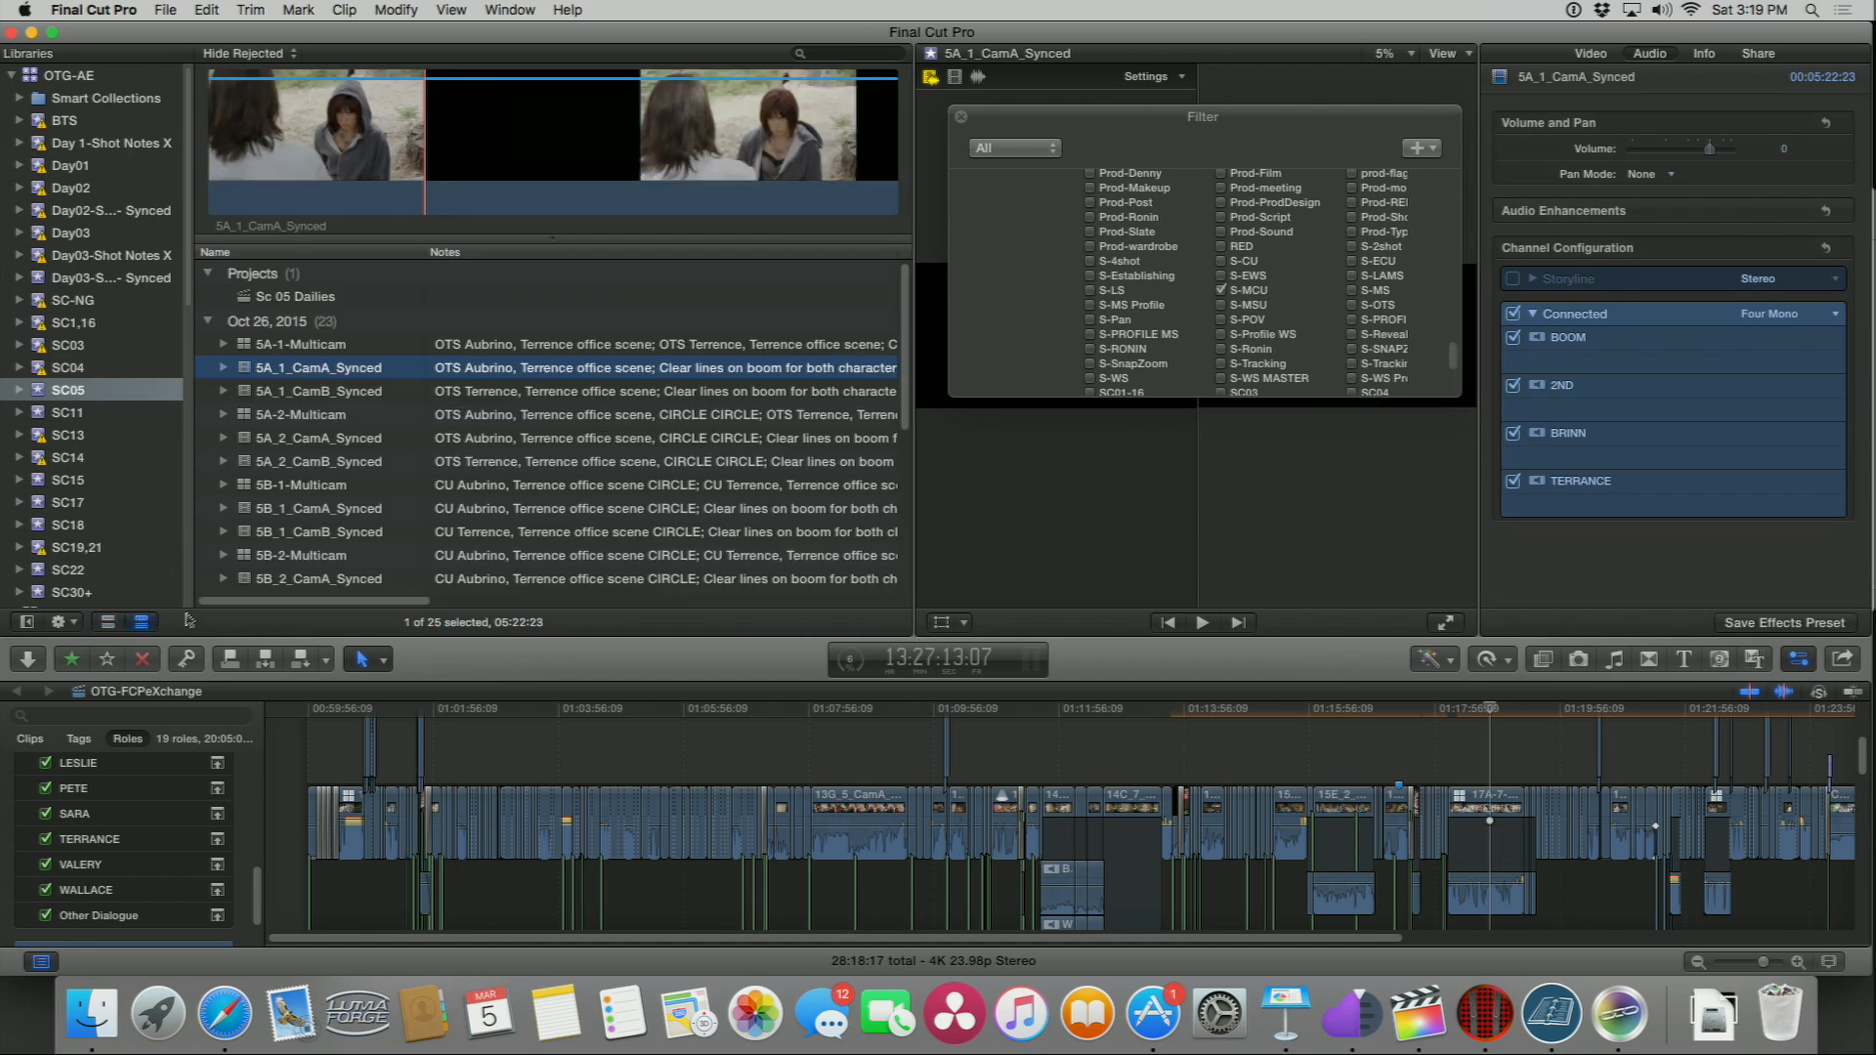
pyautogui.hscroll(10, 438, 344)
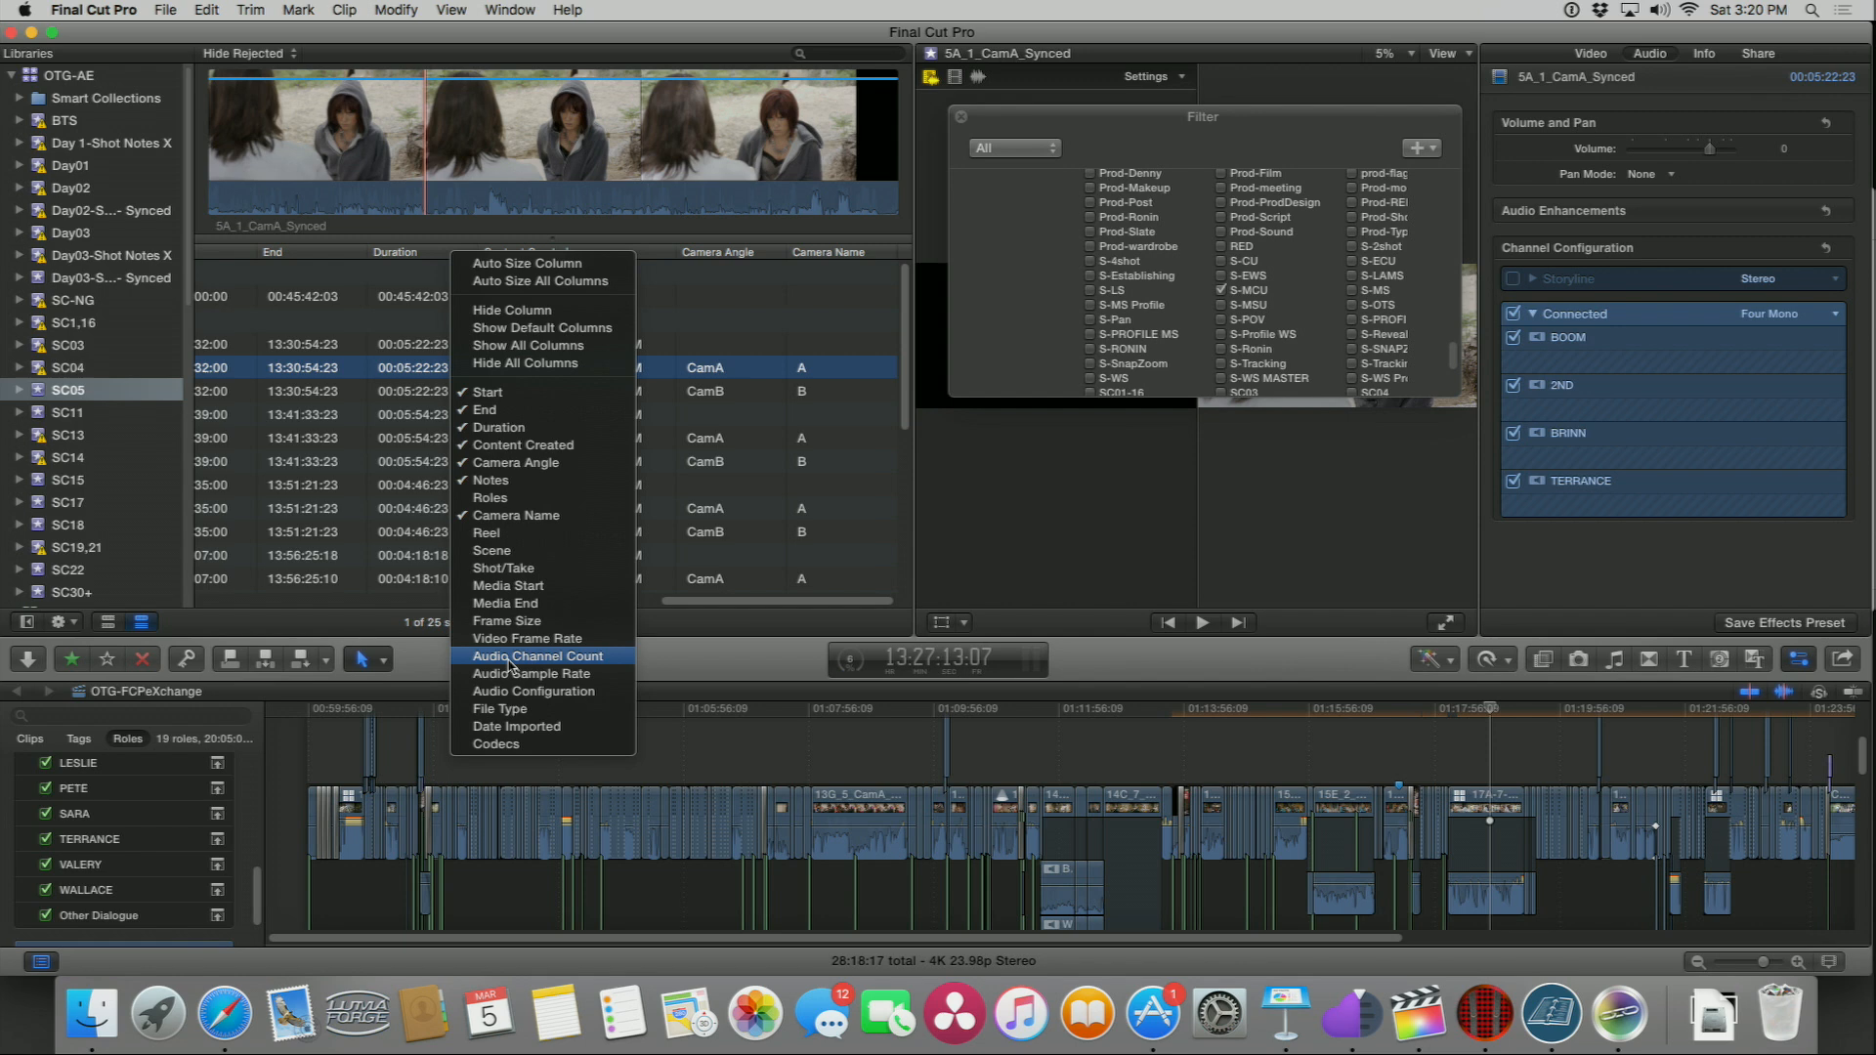
pyautogui.click(527, 690)
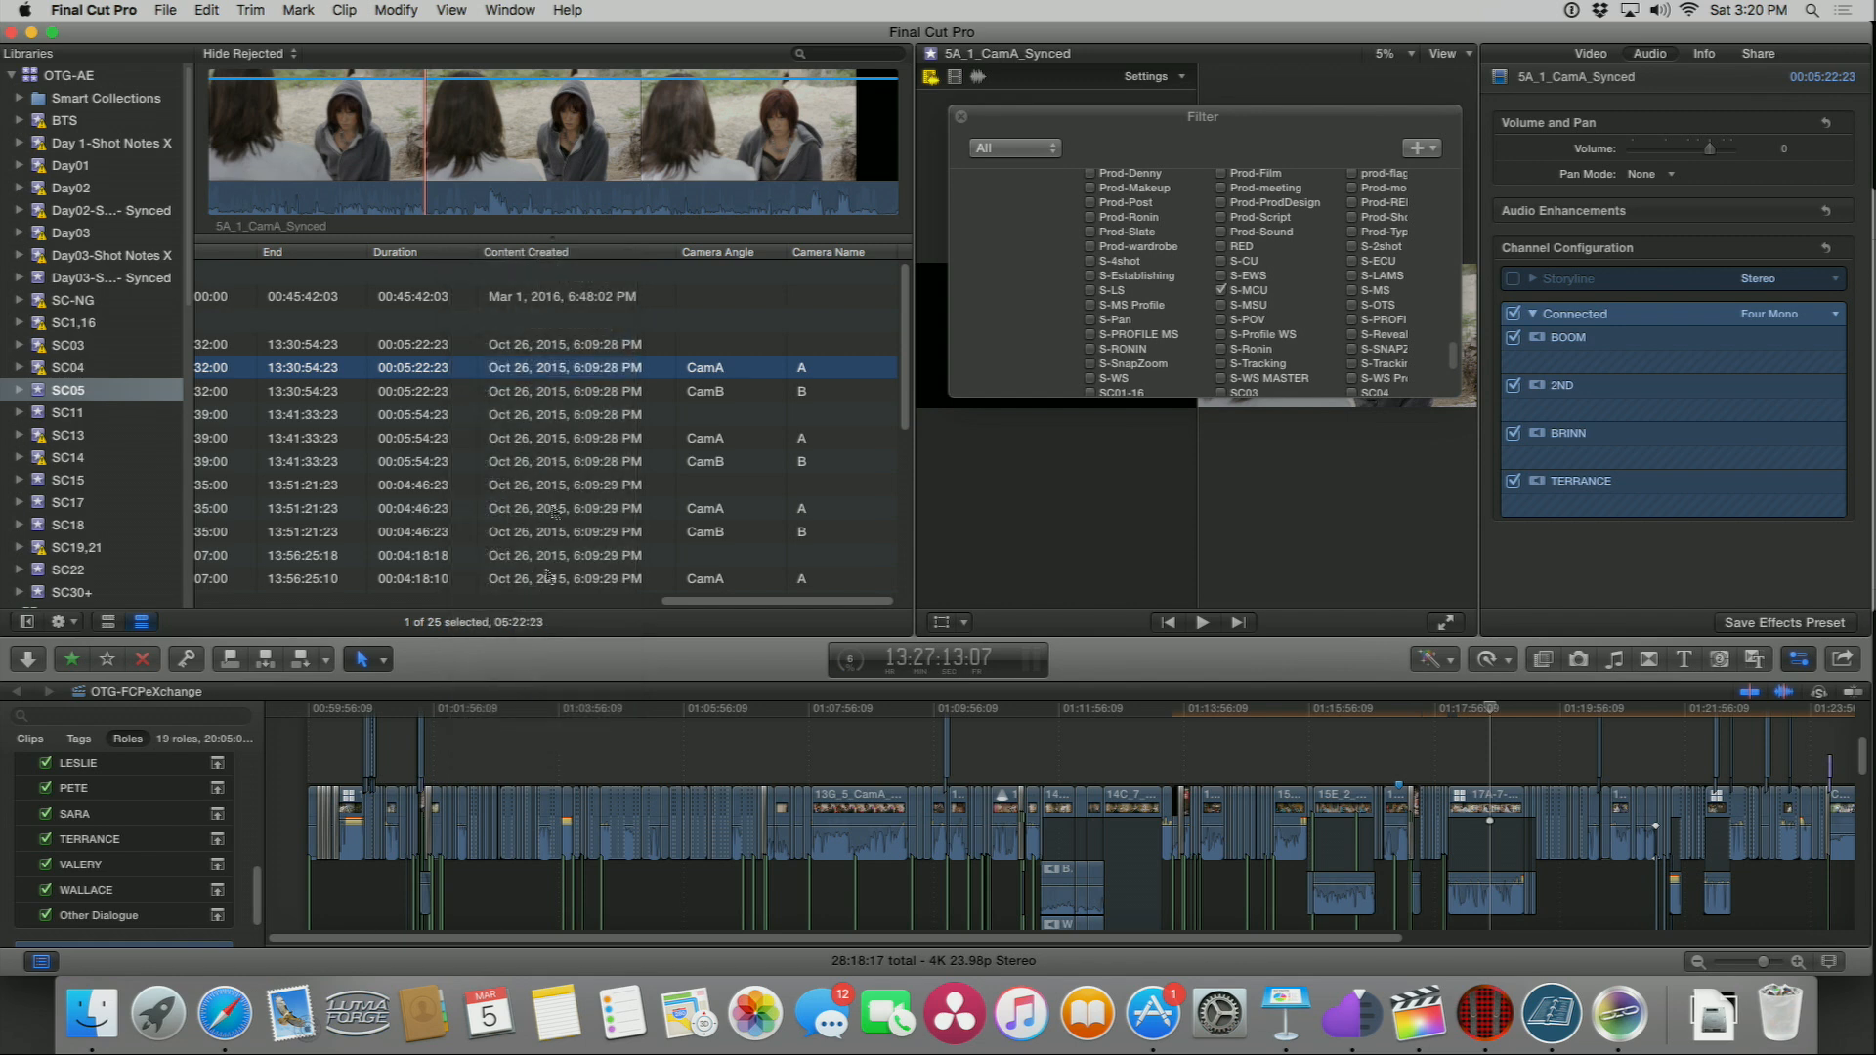
pyautogui.hscroll(3, 625, 372)
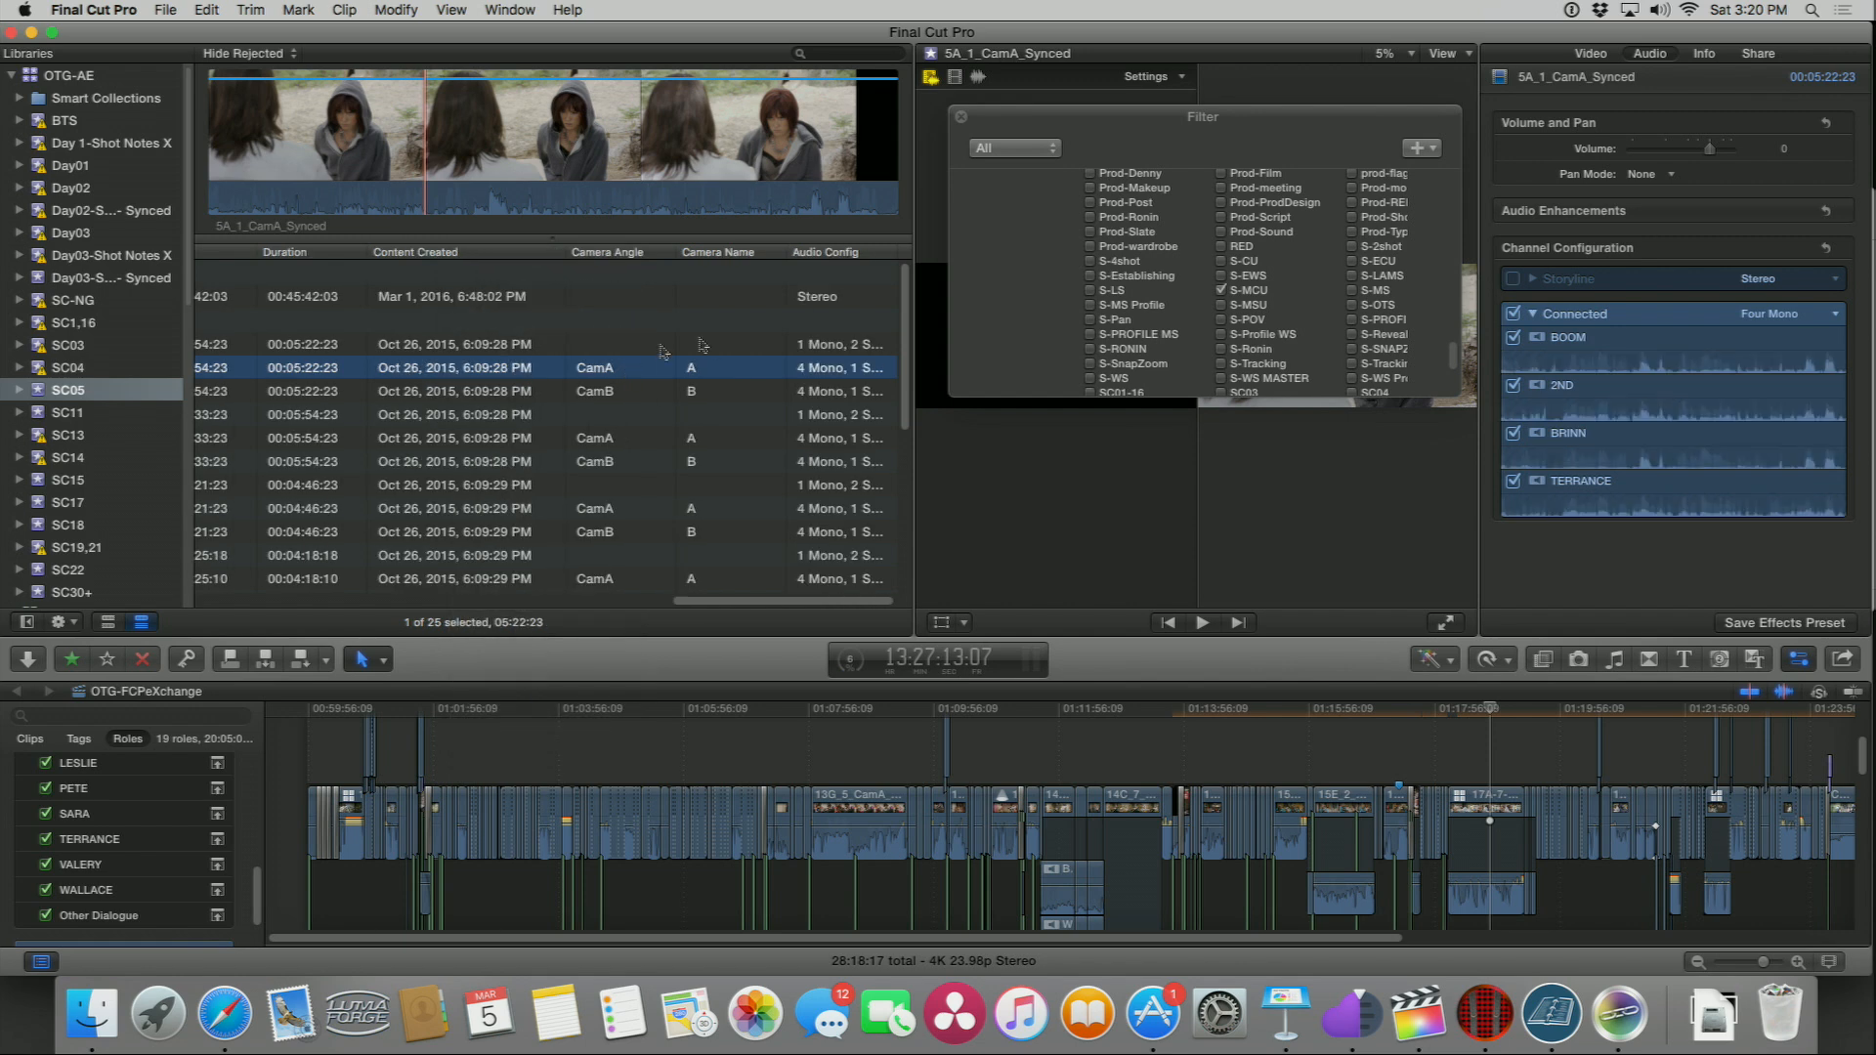
pyautogui.click(890, 256)
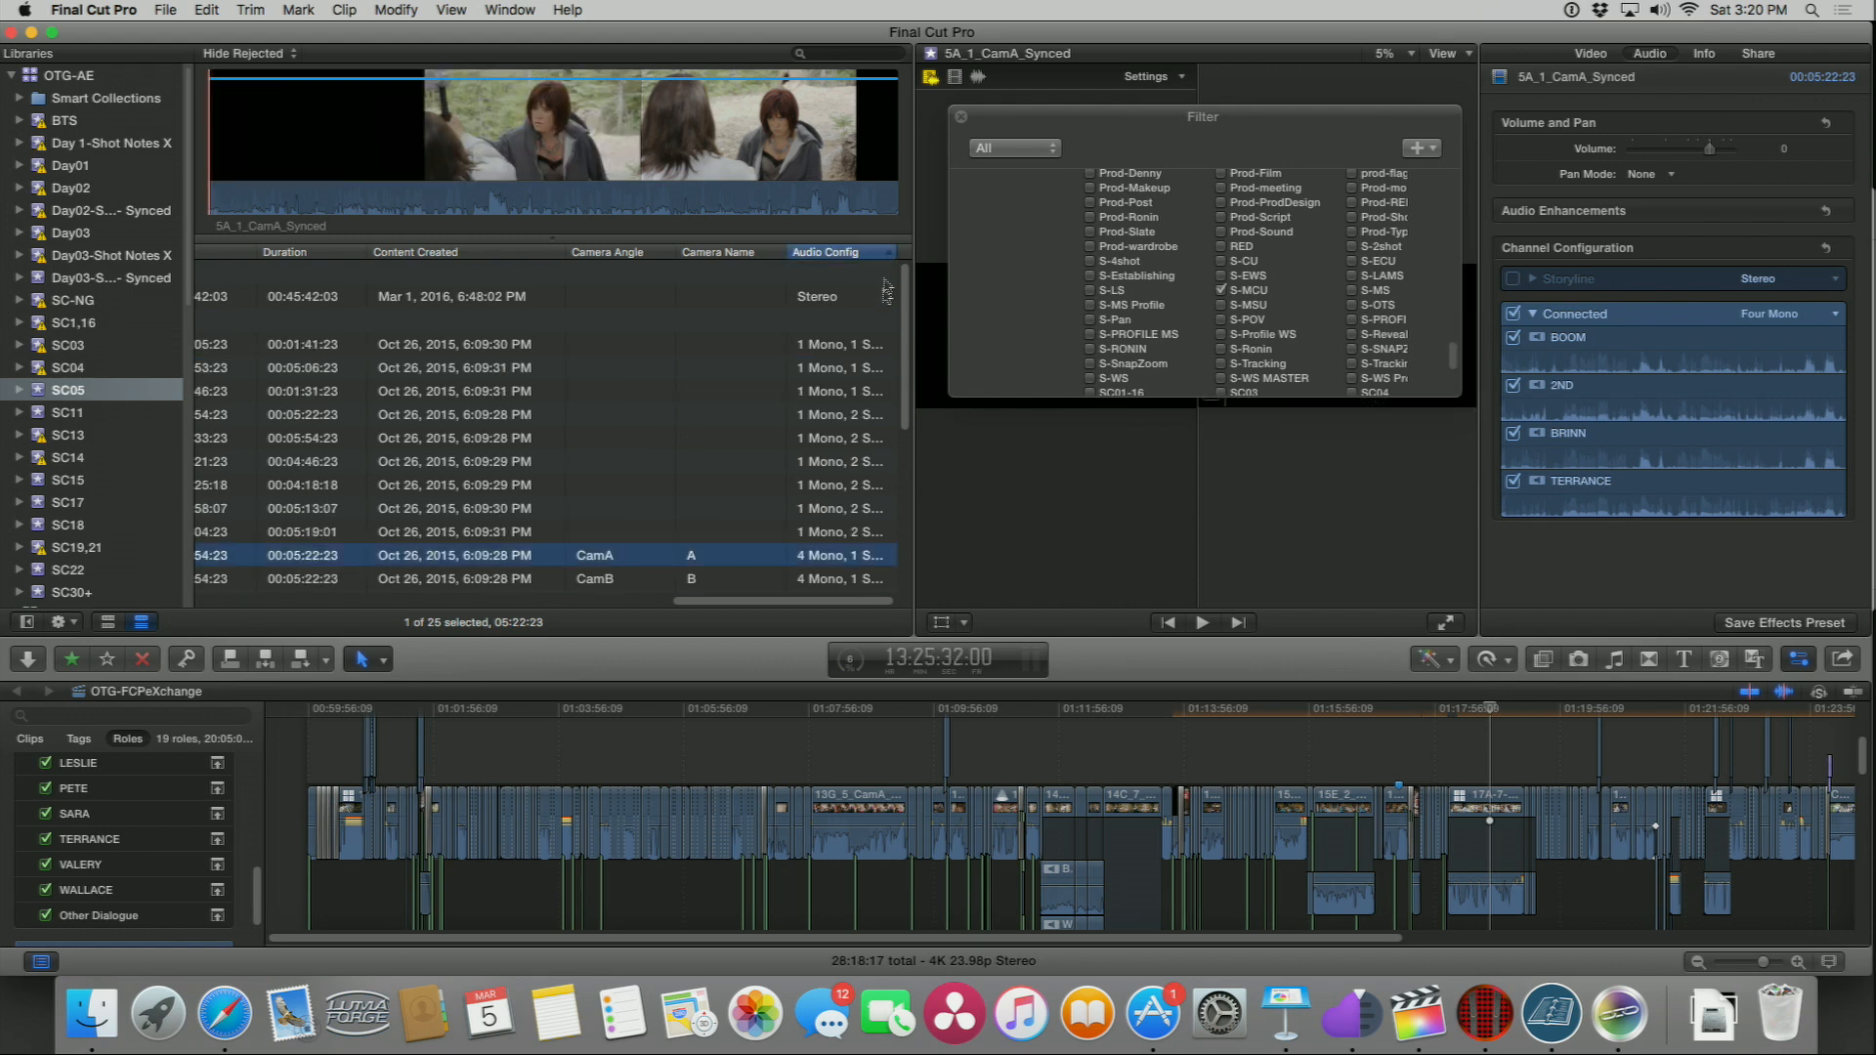
# Step: Select clips in the list to compare channel configurations, ending with three consecutive 1 Mono, 2 Stereo clips
pyautogui.click(479, 531)
pyautogui.keyDown('shift'); pyautogui.click(479, 344); pyautogui.keyUp('shift')
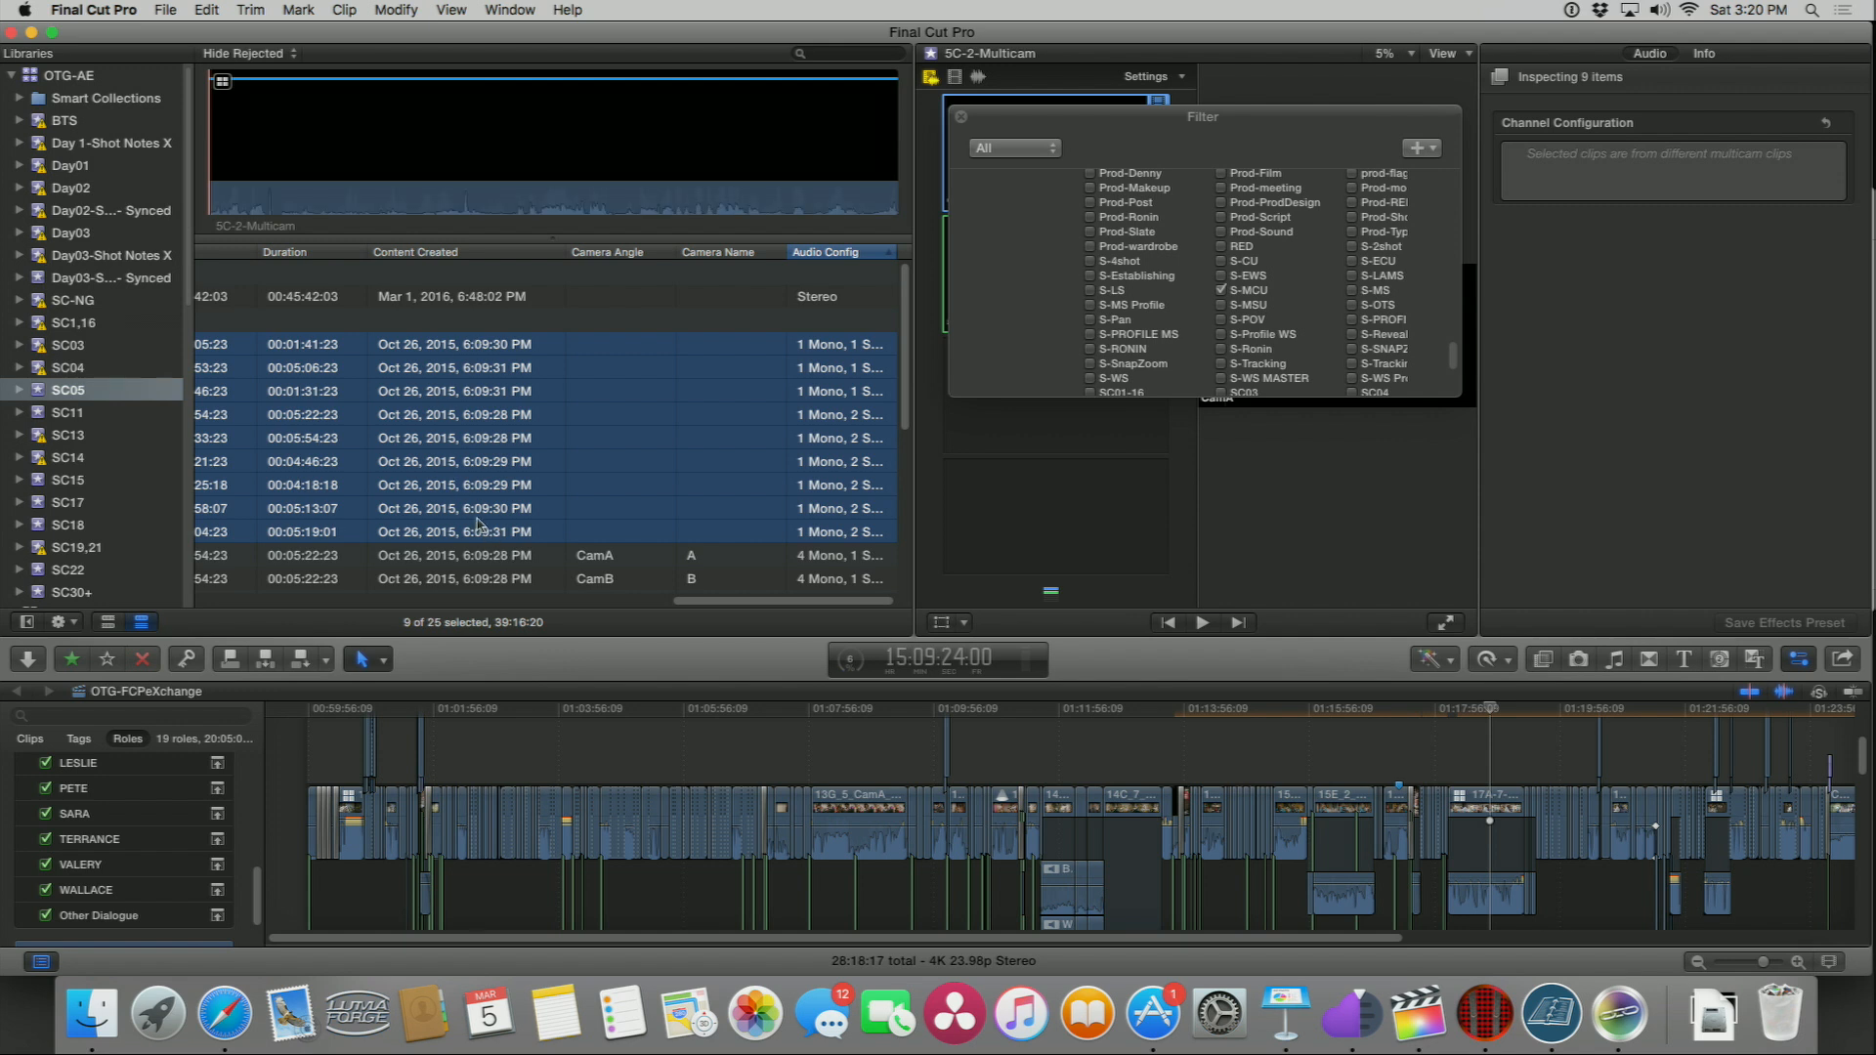
pyautogui.click(476, 389)
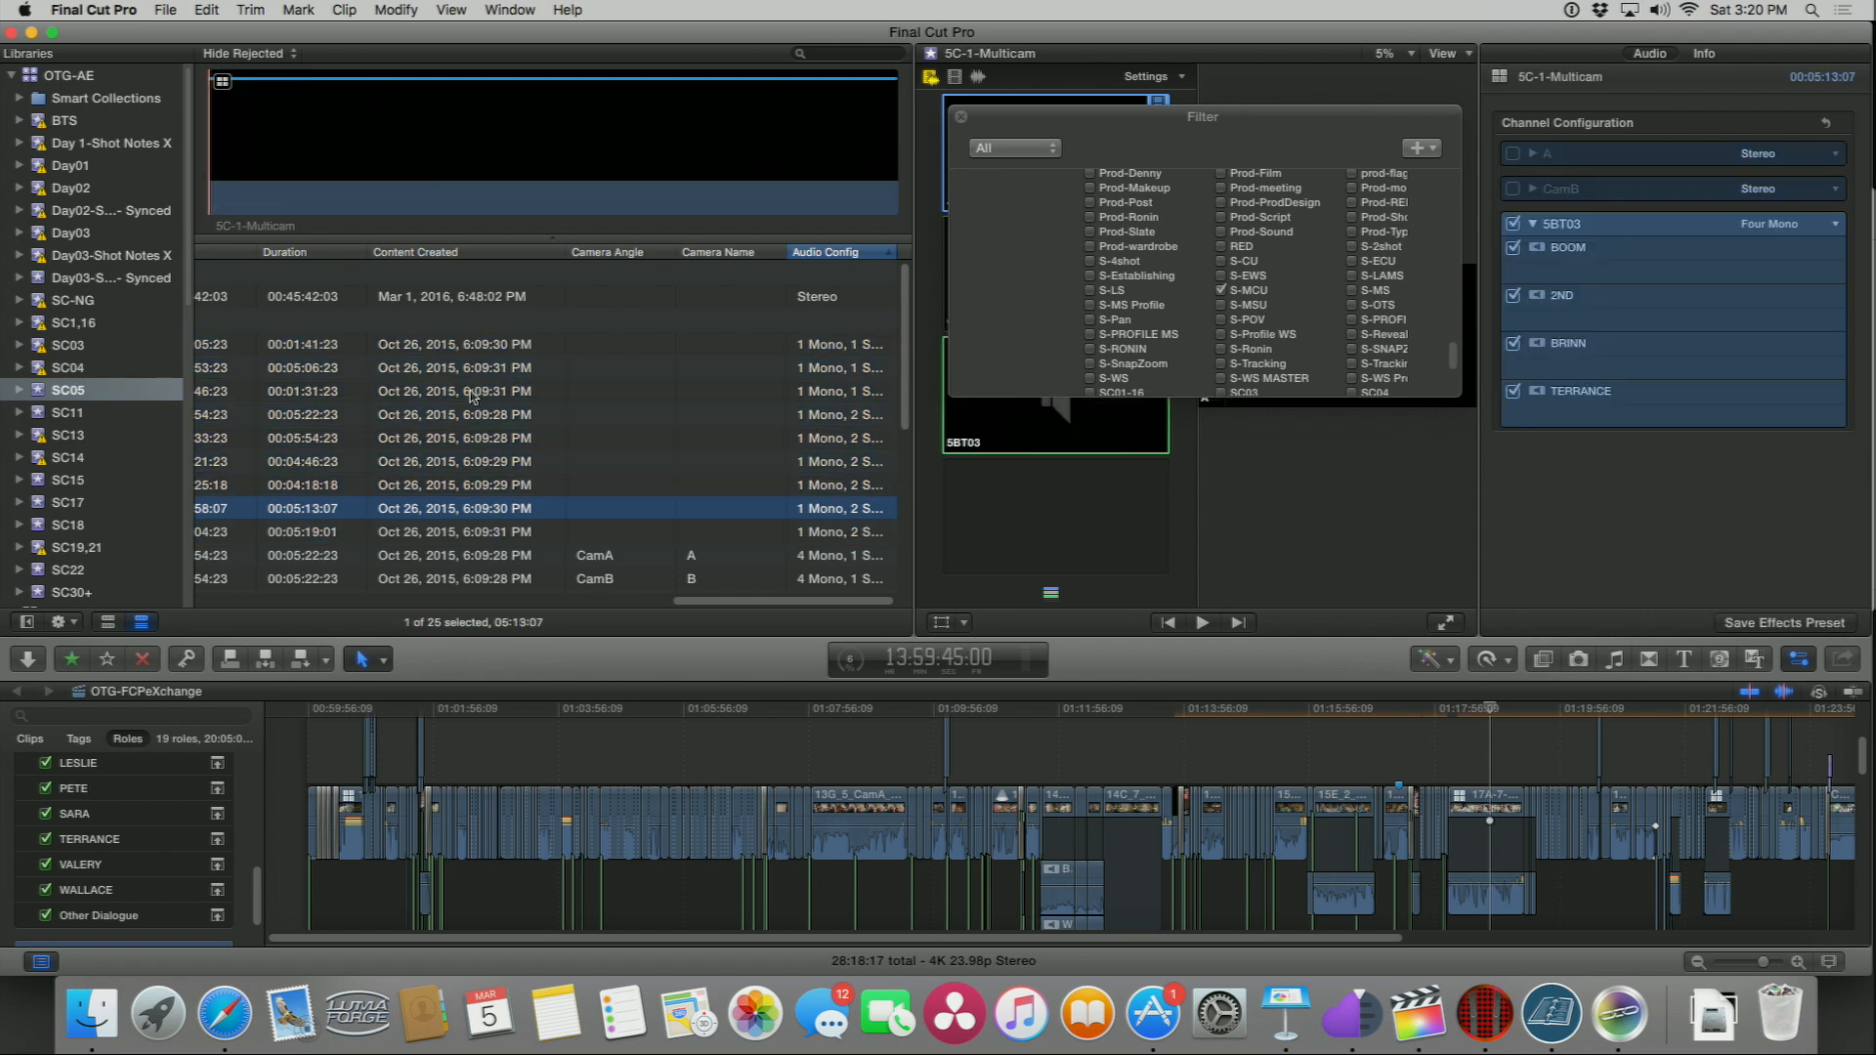
pyautogui.keyDown('shift'); pyautogui.click(470, 348); pyautogui.keyUp('shift')
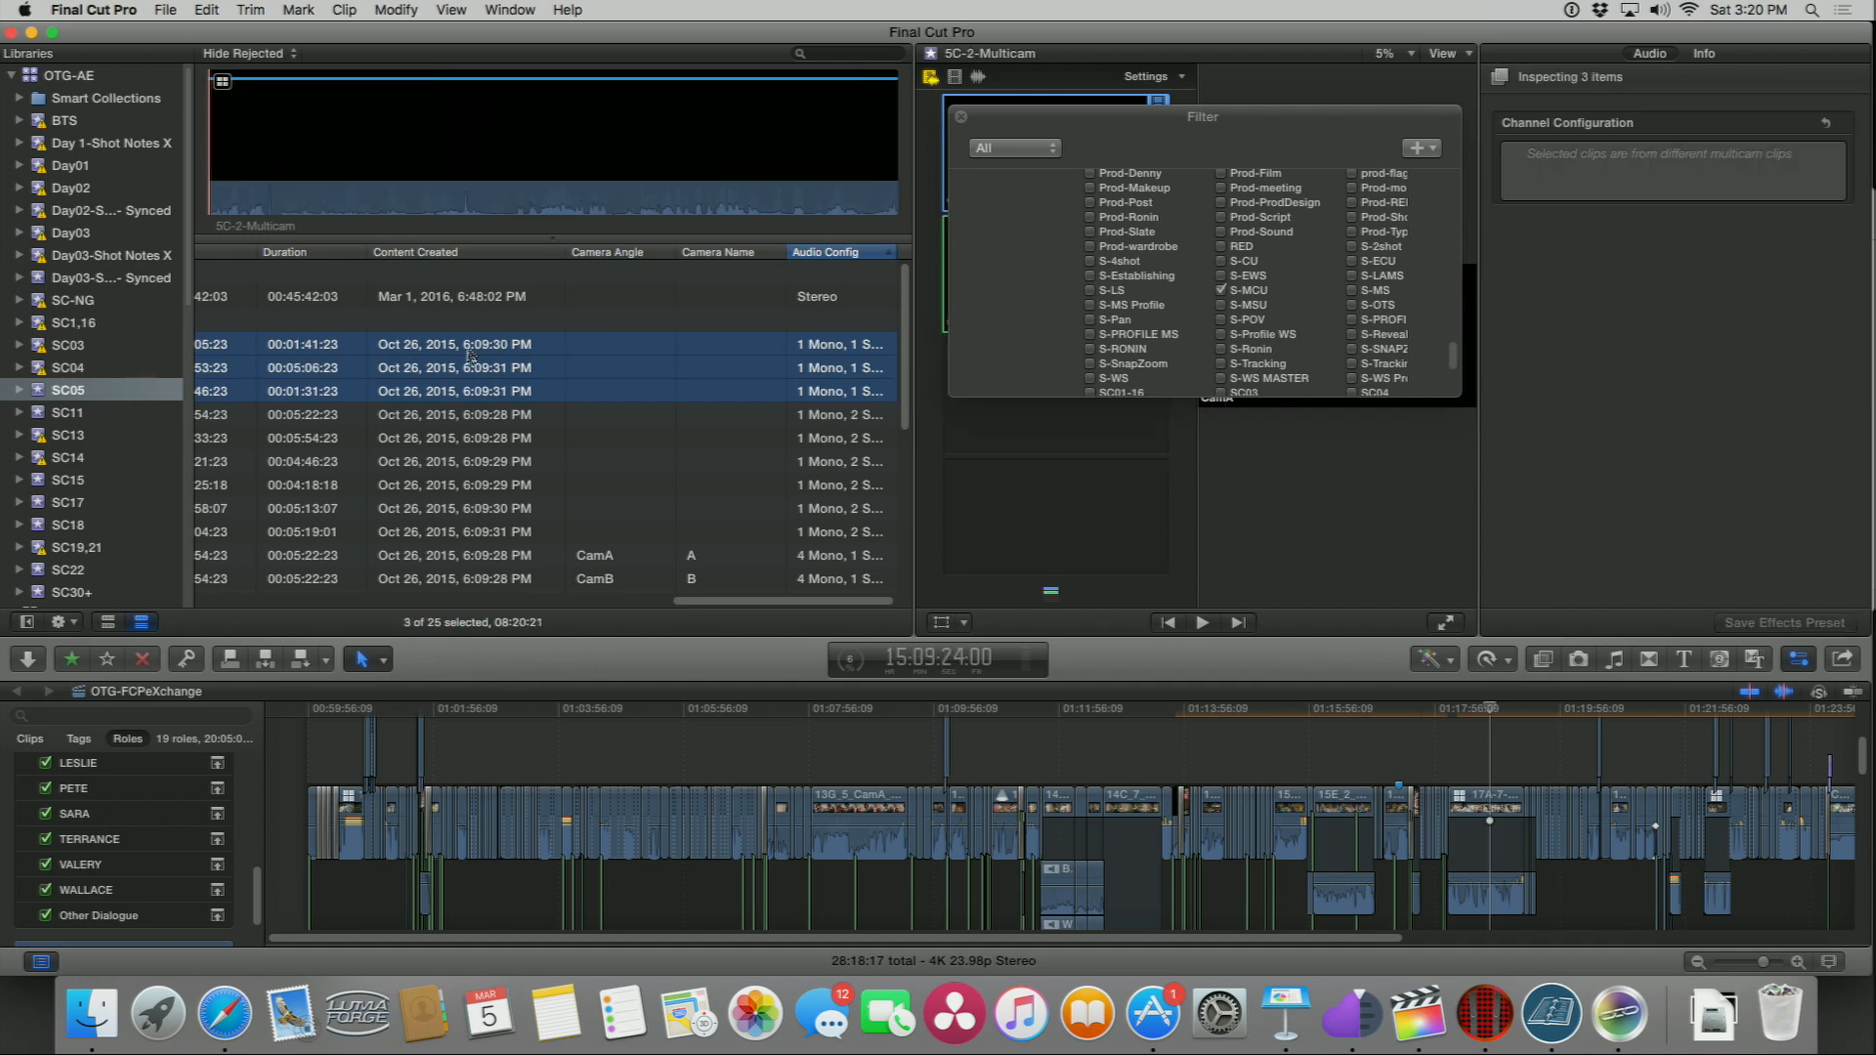
pyautogui.click(467, 416)
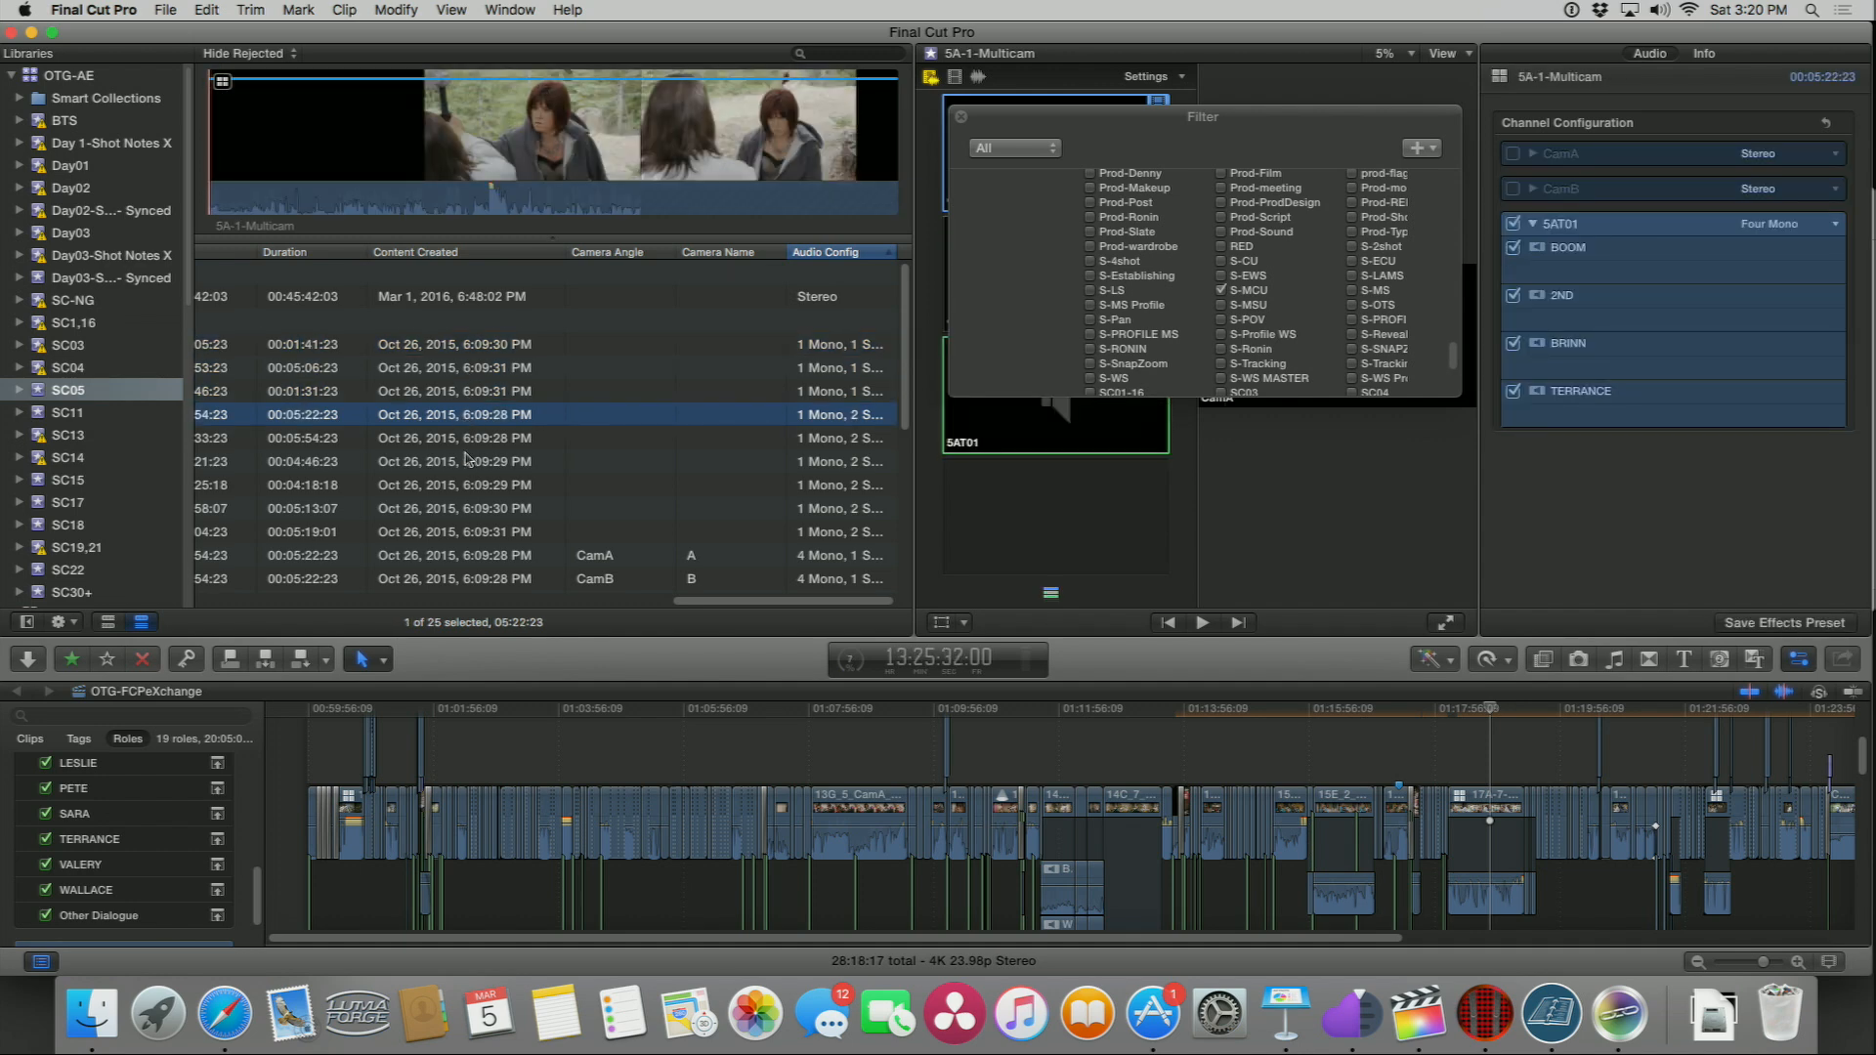
pyautogui.hotkey('shift', 'Down')
pyautogui.hotkey('shift', 'Down')
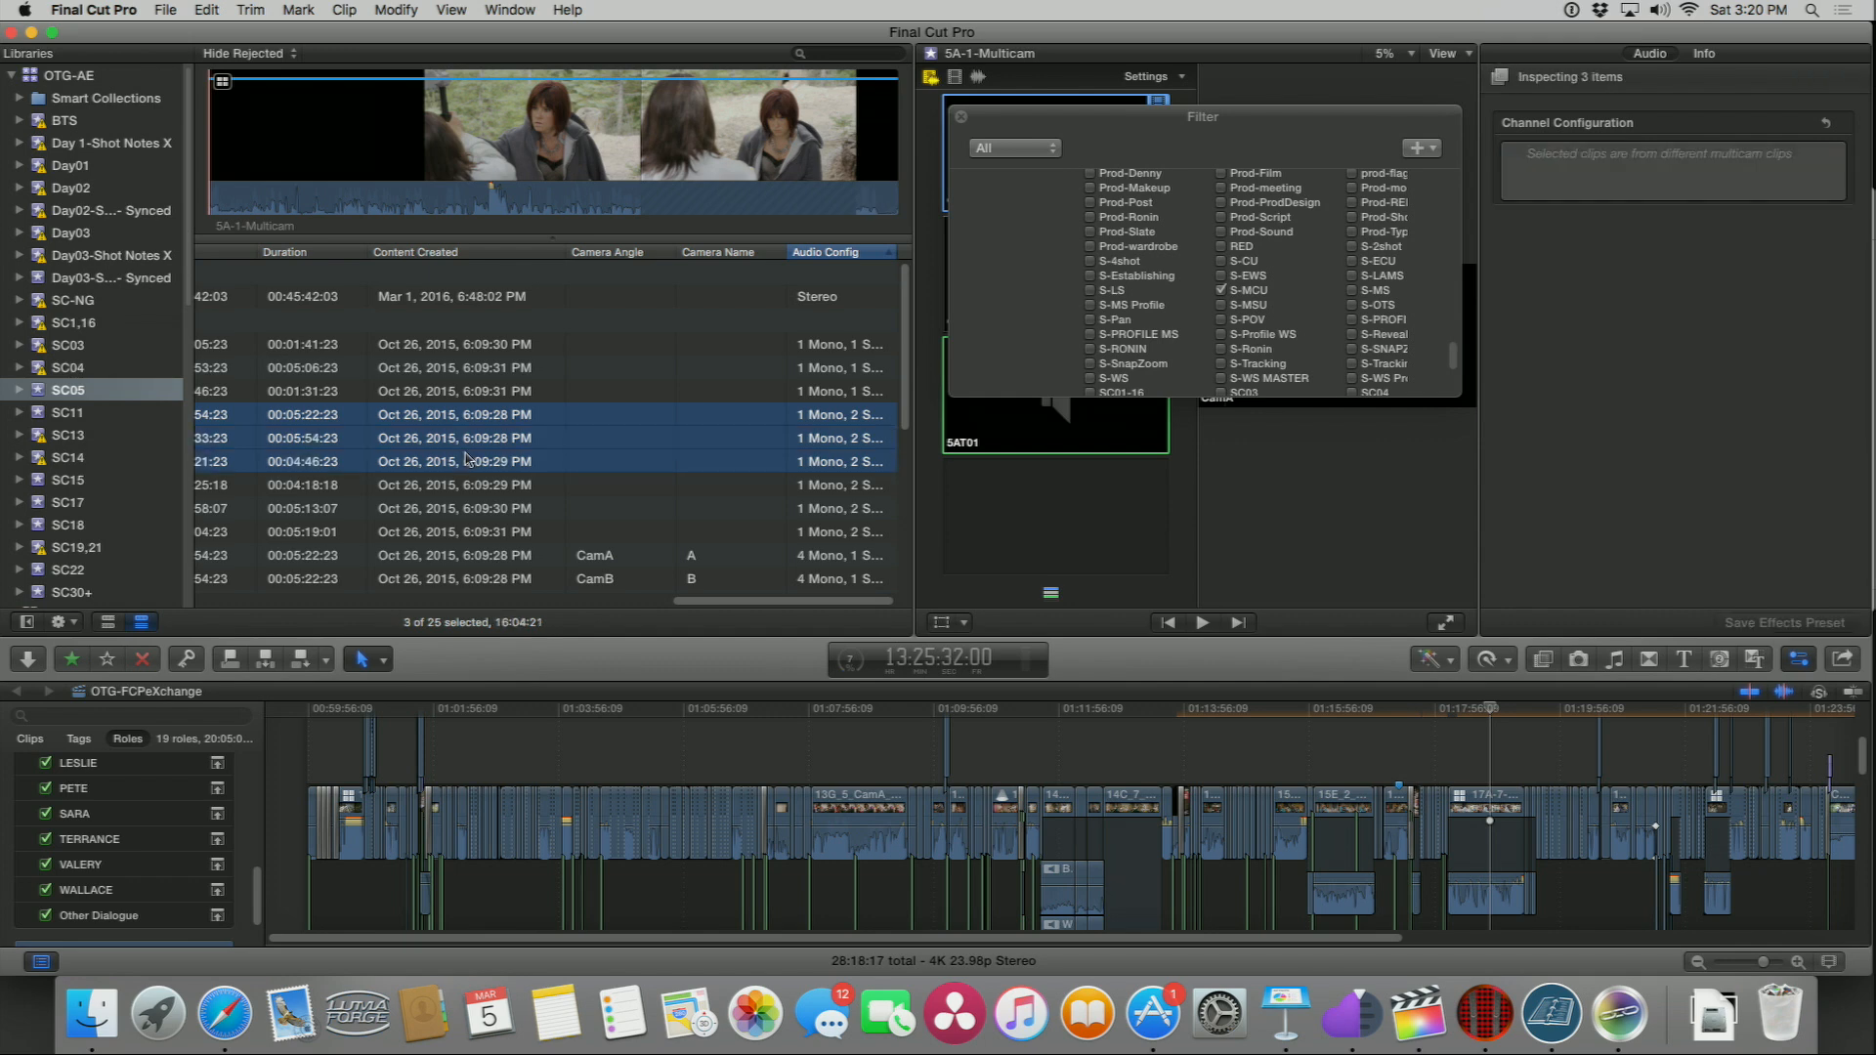
# Step: Widen the Audio Config column so the full configuration text shows
pyautogui.hscroll(-5, 553, 443)
pyautogui.hscroll(5, 553, 443)
pyautogui.moveTo(785, 253); pyautogui.dragTo(894, 266)
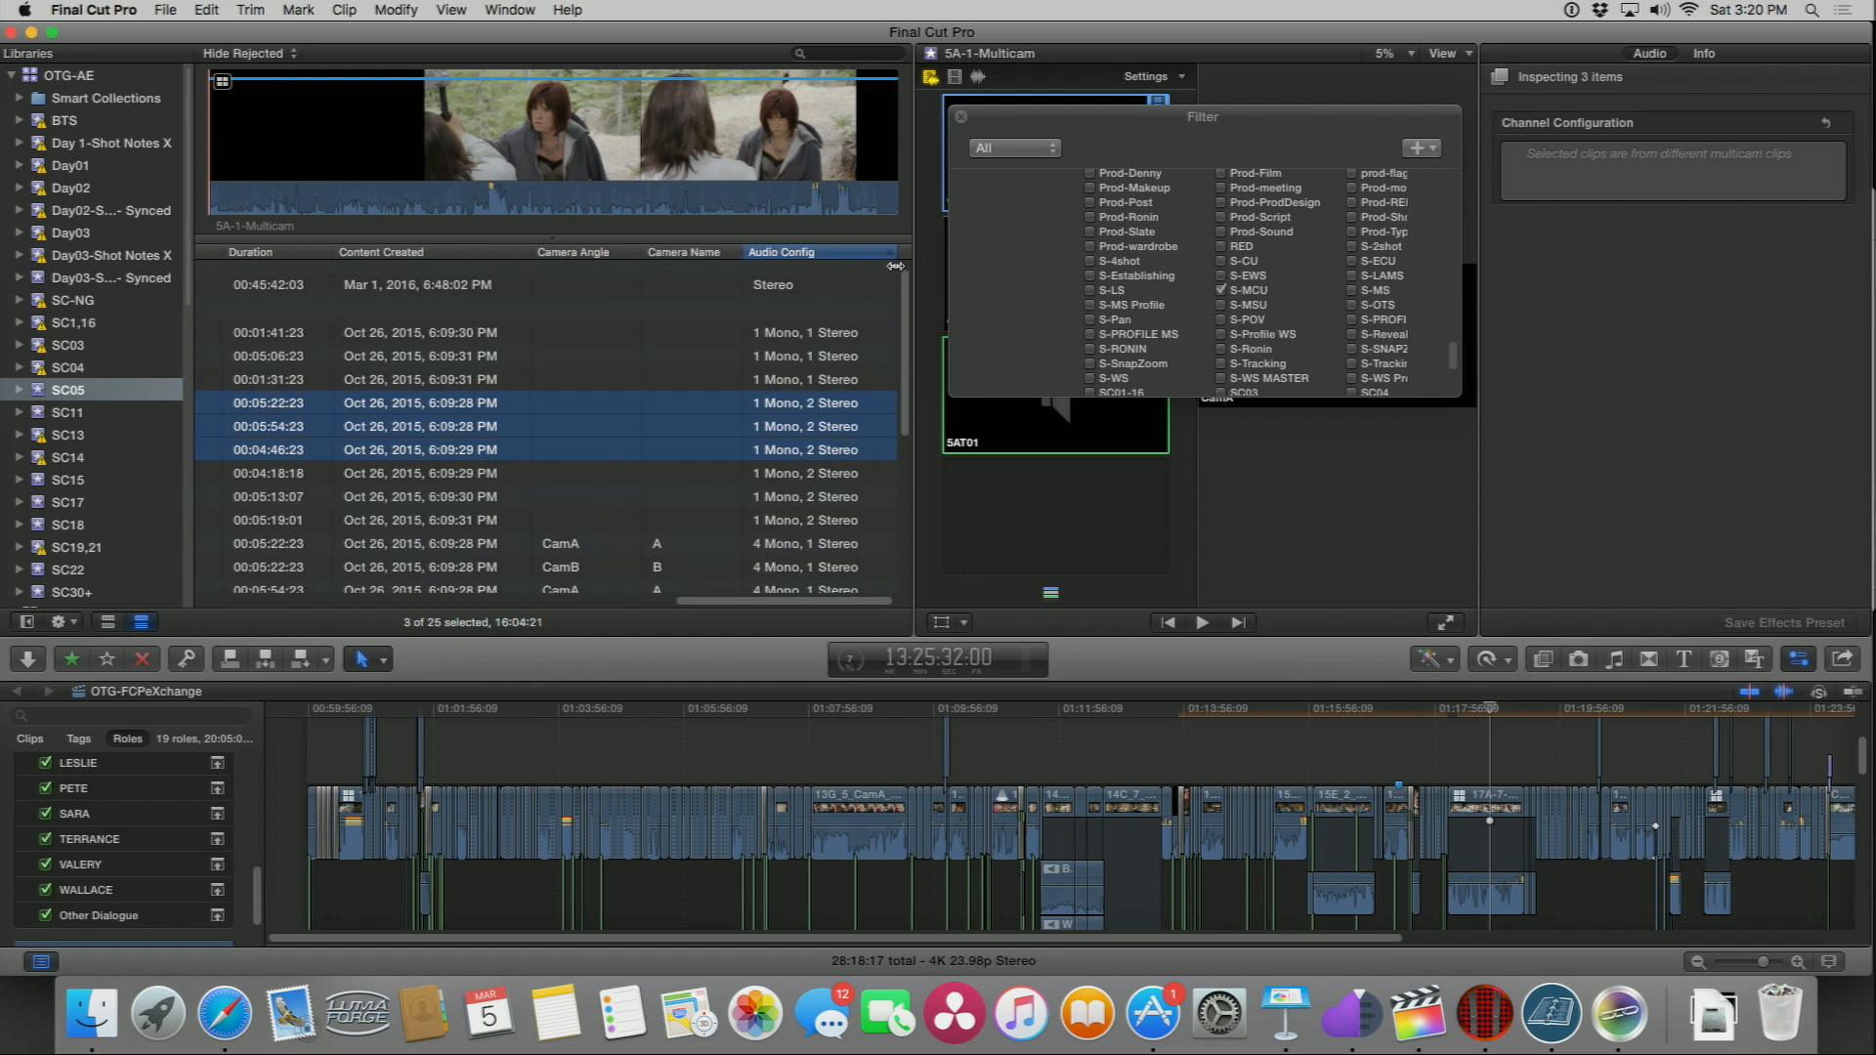
# Step: Select individual clips in the list to compare channel configurations, ending with the two 4 Mono, 1 Stereo clips
pyautogui.click(787, 474)
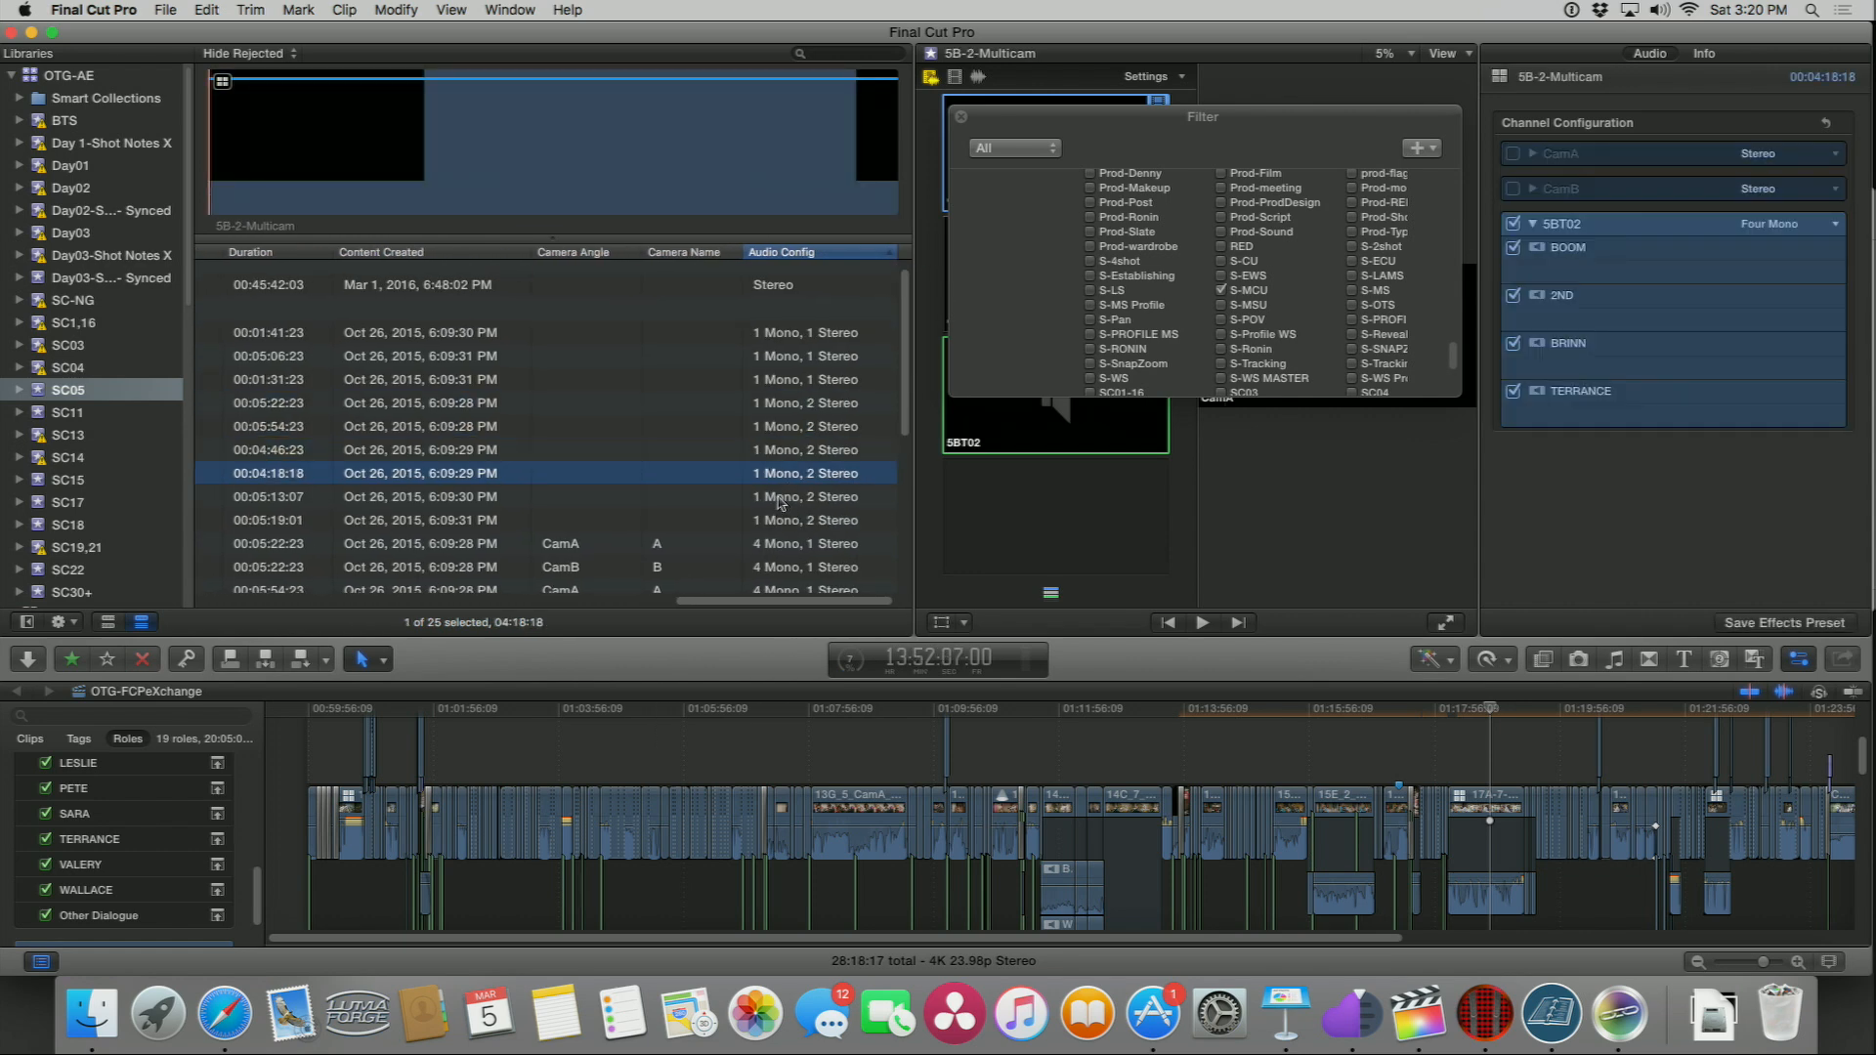
pyautogui.keyDown('shift'); pyautogui.click(781, 498); pyautogui.keyUp('shift')
pyautogui.click(777, 546)
pyautogui.keyDown('shift'); pyautogui.click(779, 569); pyautogui.keyUp('shift')
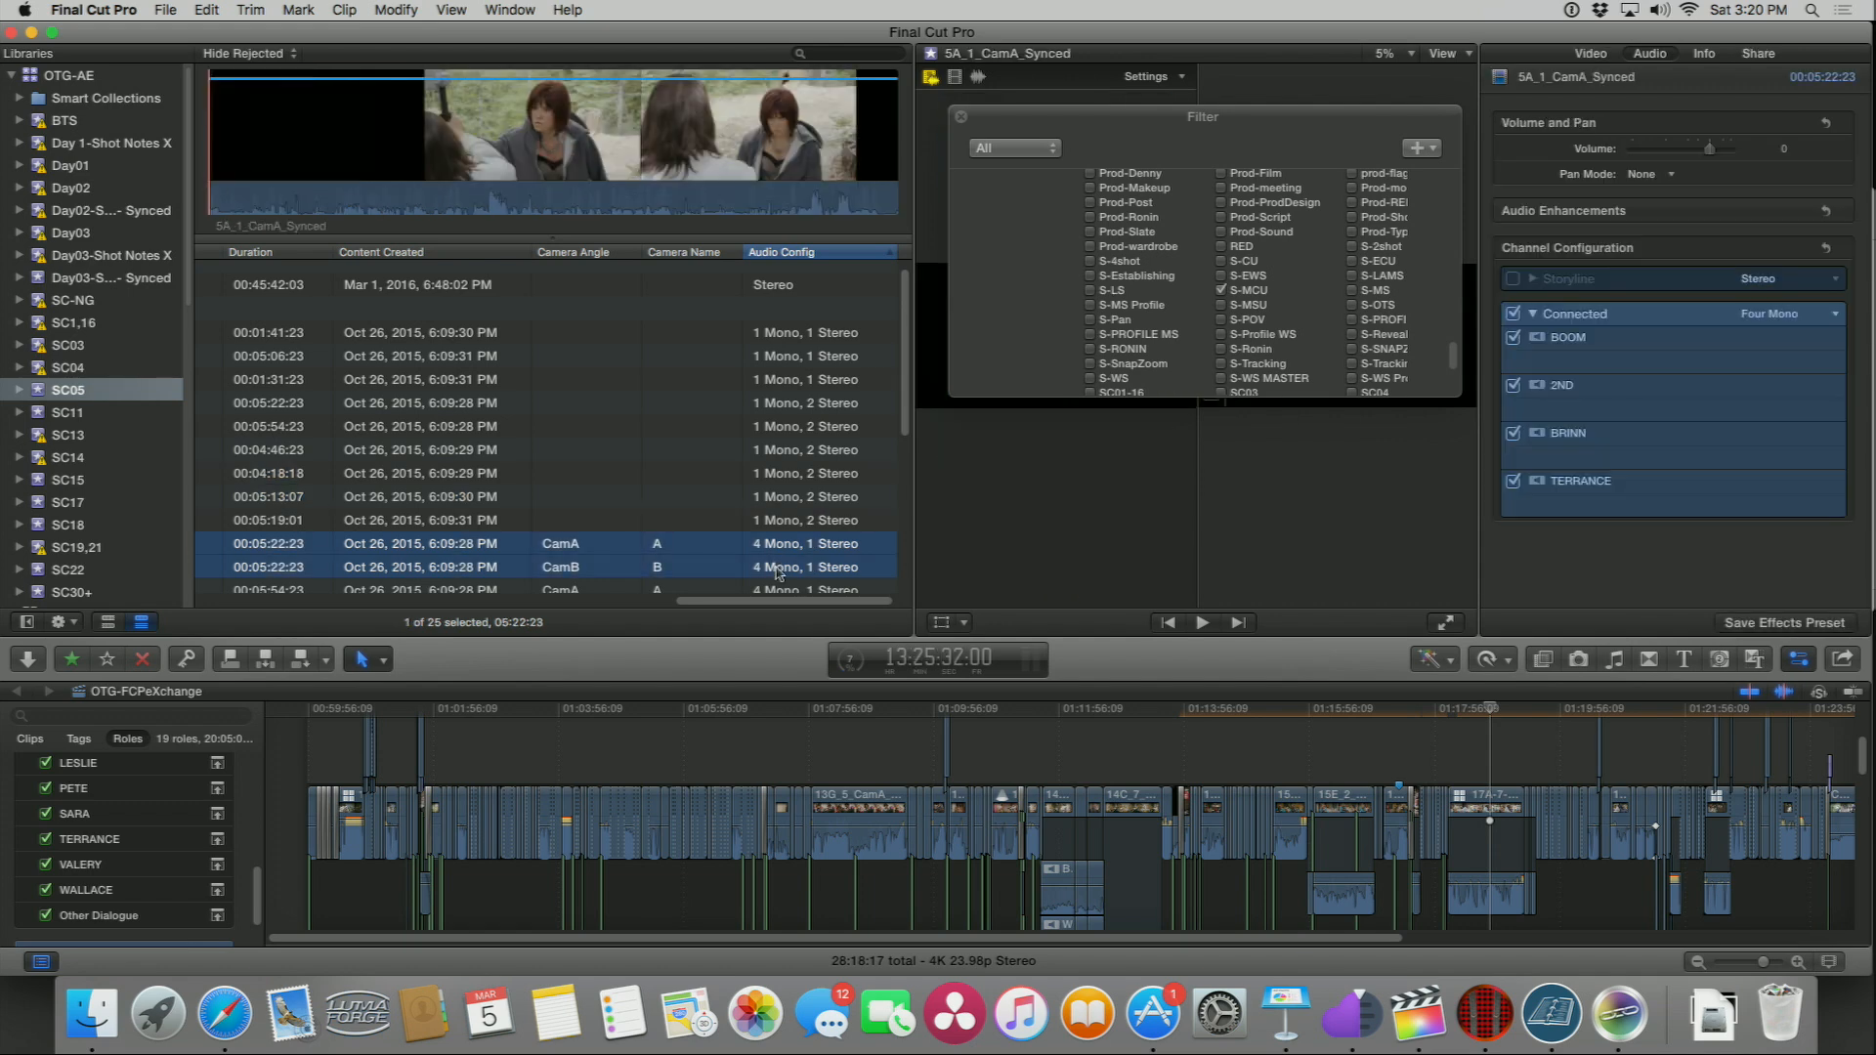
# Step: Select all seven 4 Mono, 1 Stereo CamA and CamB clips together
pyautogui.scroll(-5, 684, 488)
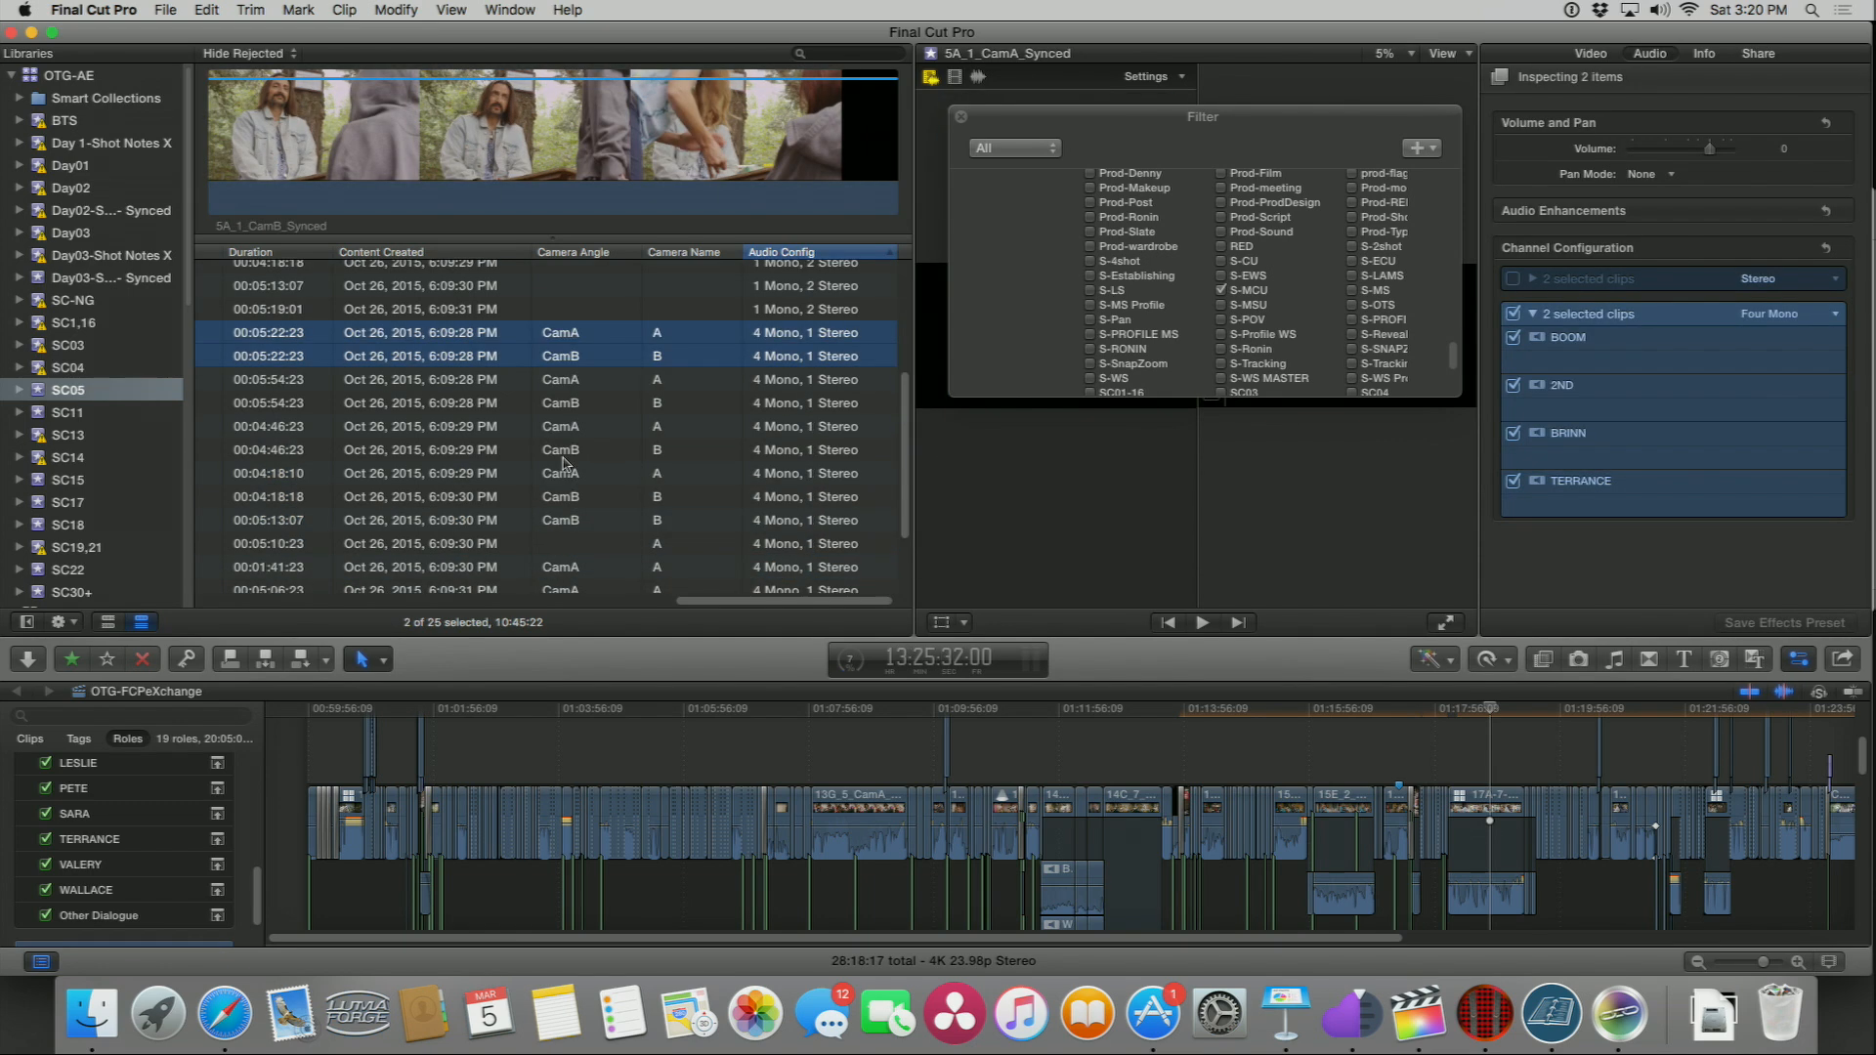
pyautogui.click(272, 475)
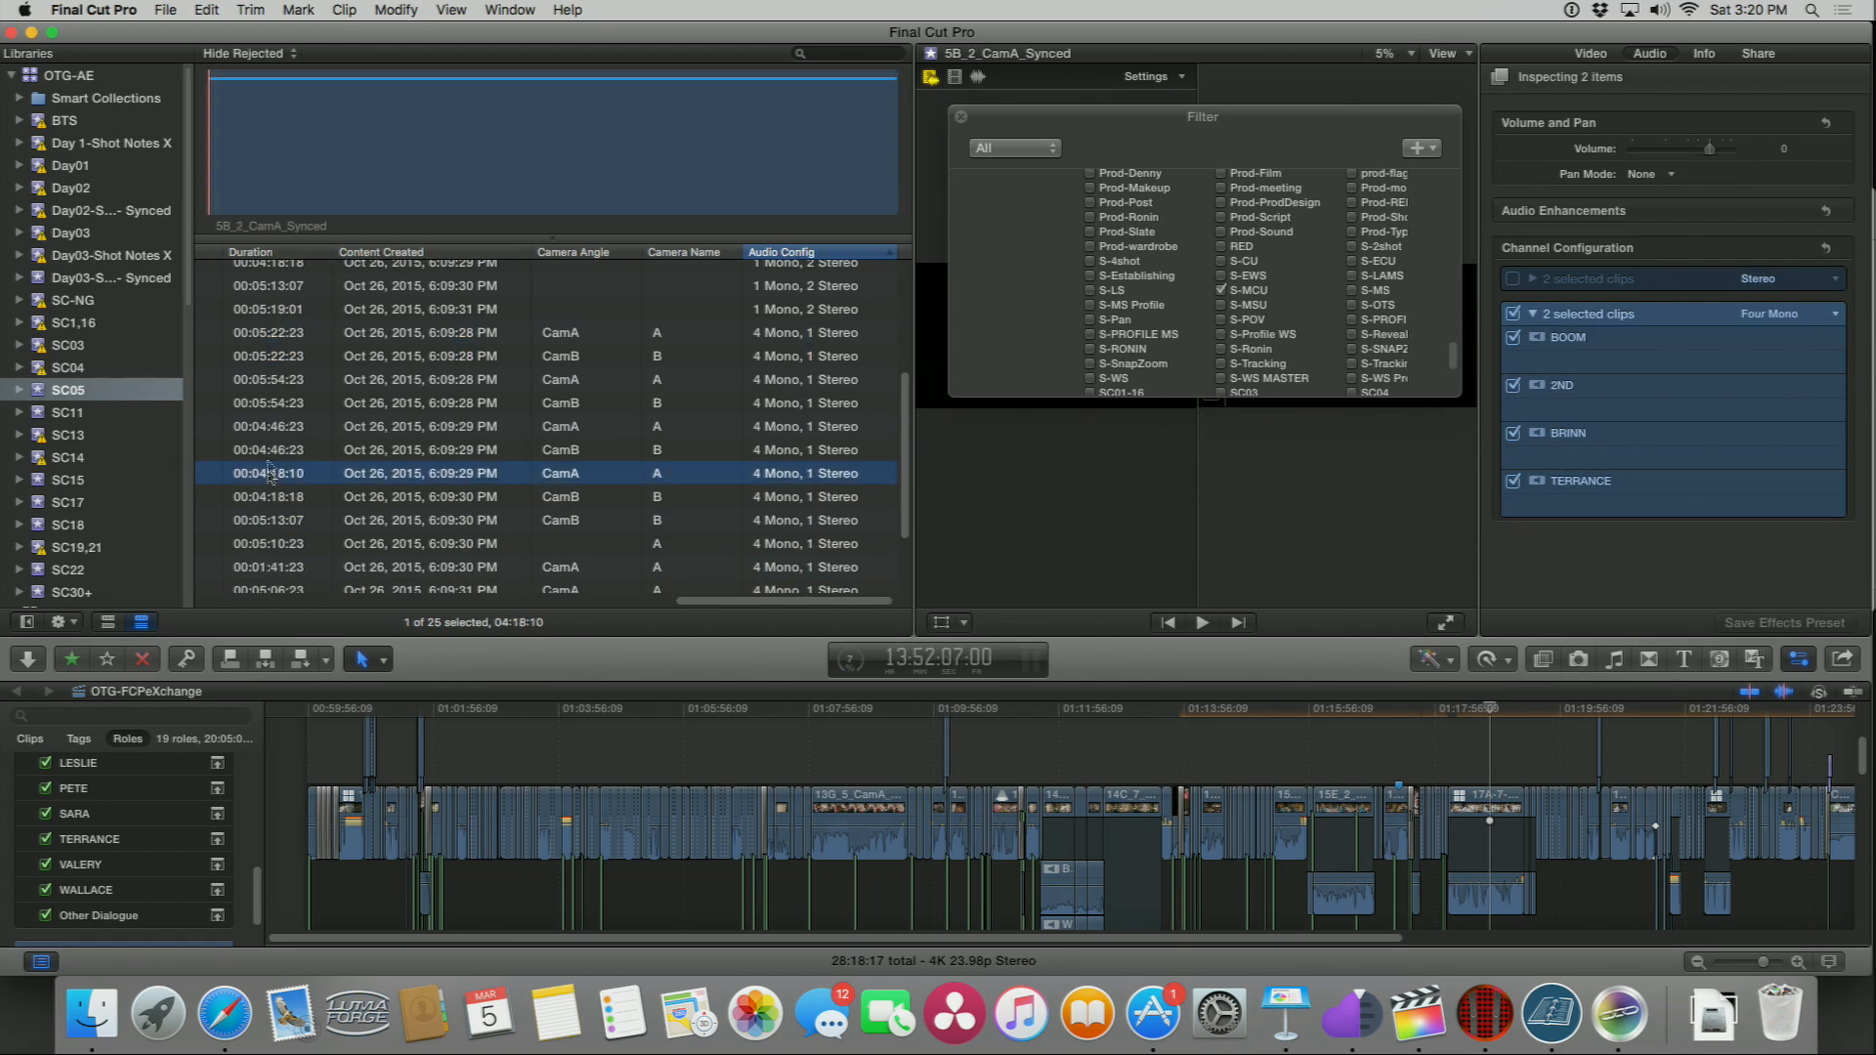
pyautogui.keyDown('shift'); pyautogui.click(275, 334); pyautogui.keyUp('shift')
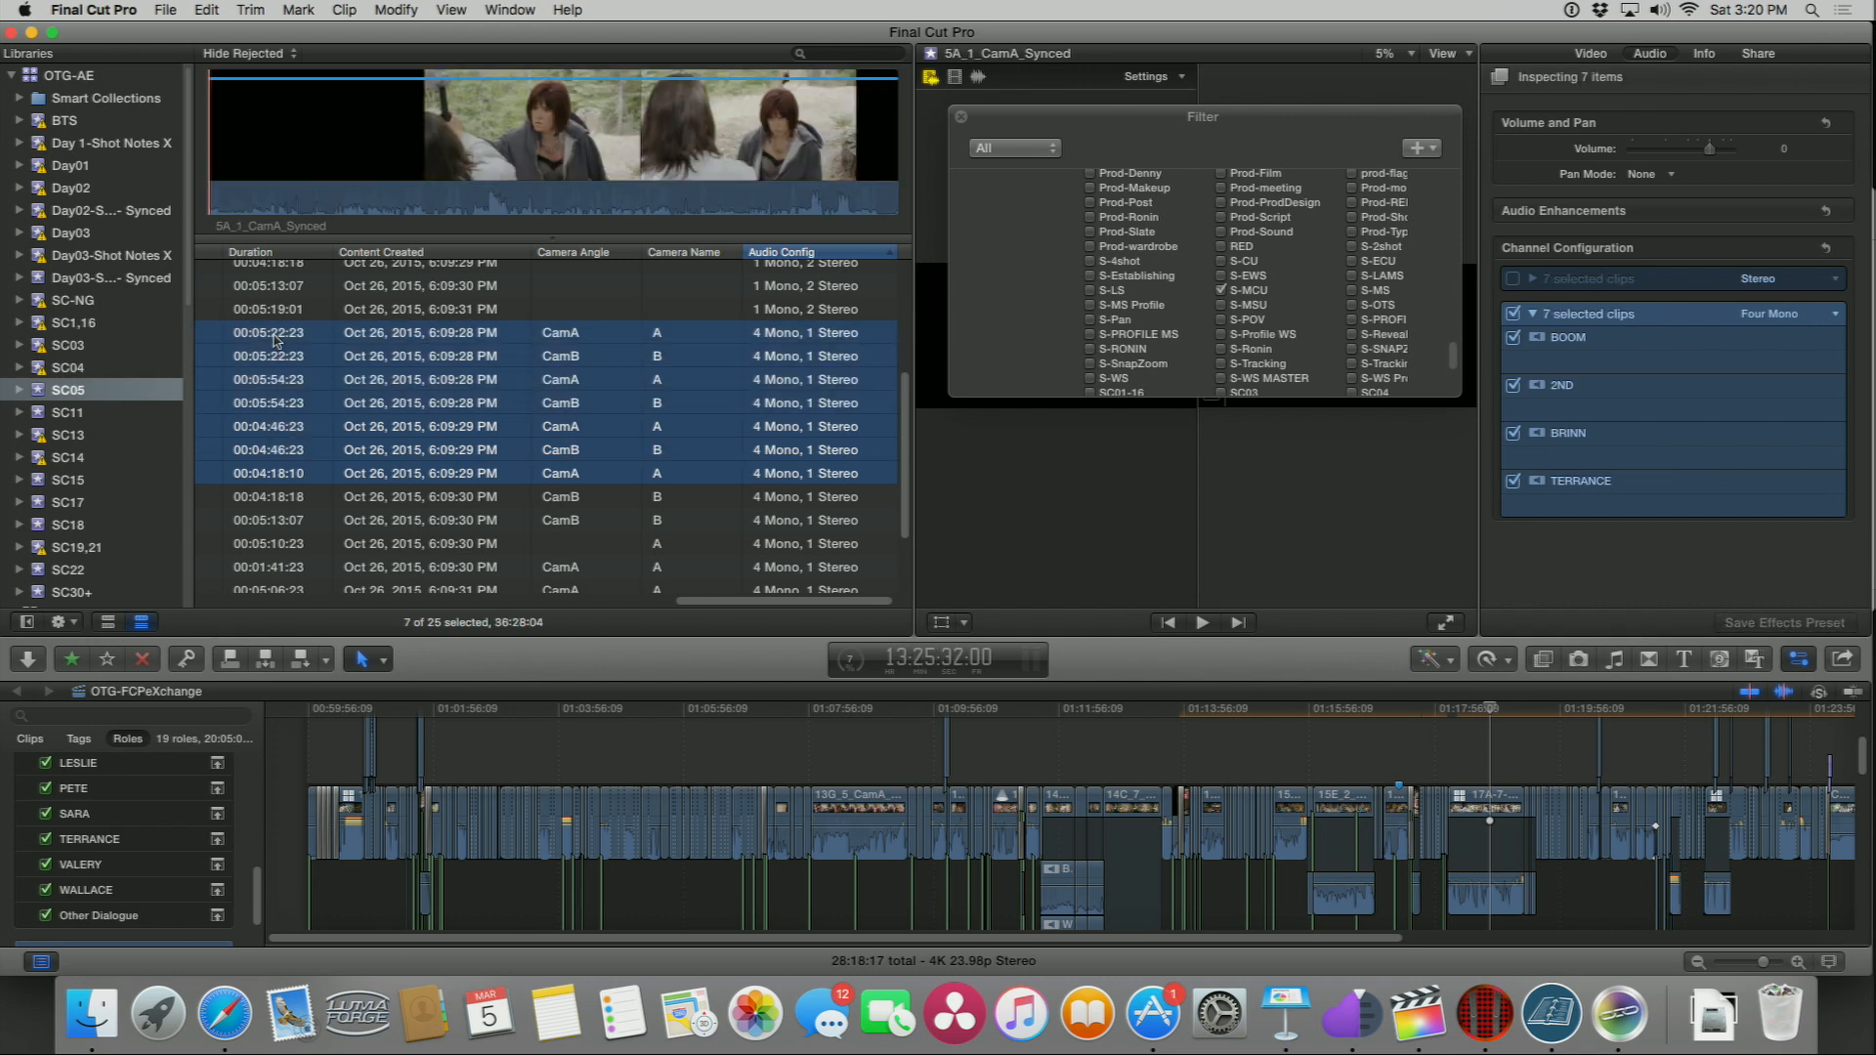
# Step: Enable and then disable the stereo component for the seven selected clips in the channel configuration
pyautogui.click(1515, 279)
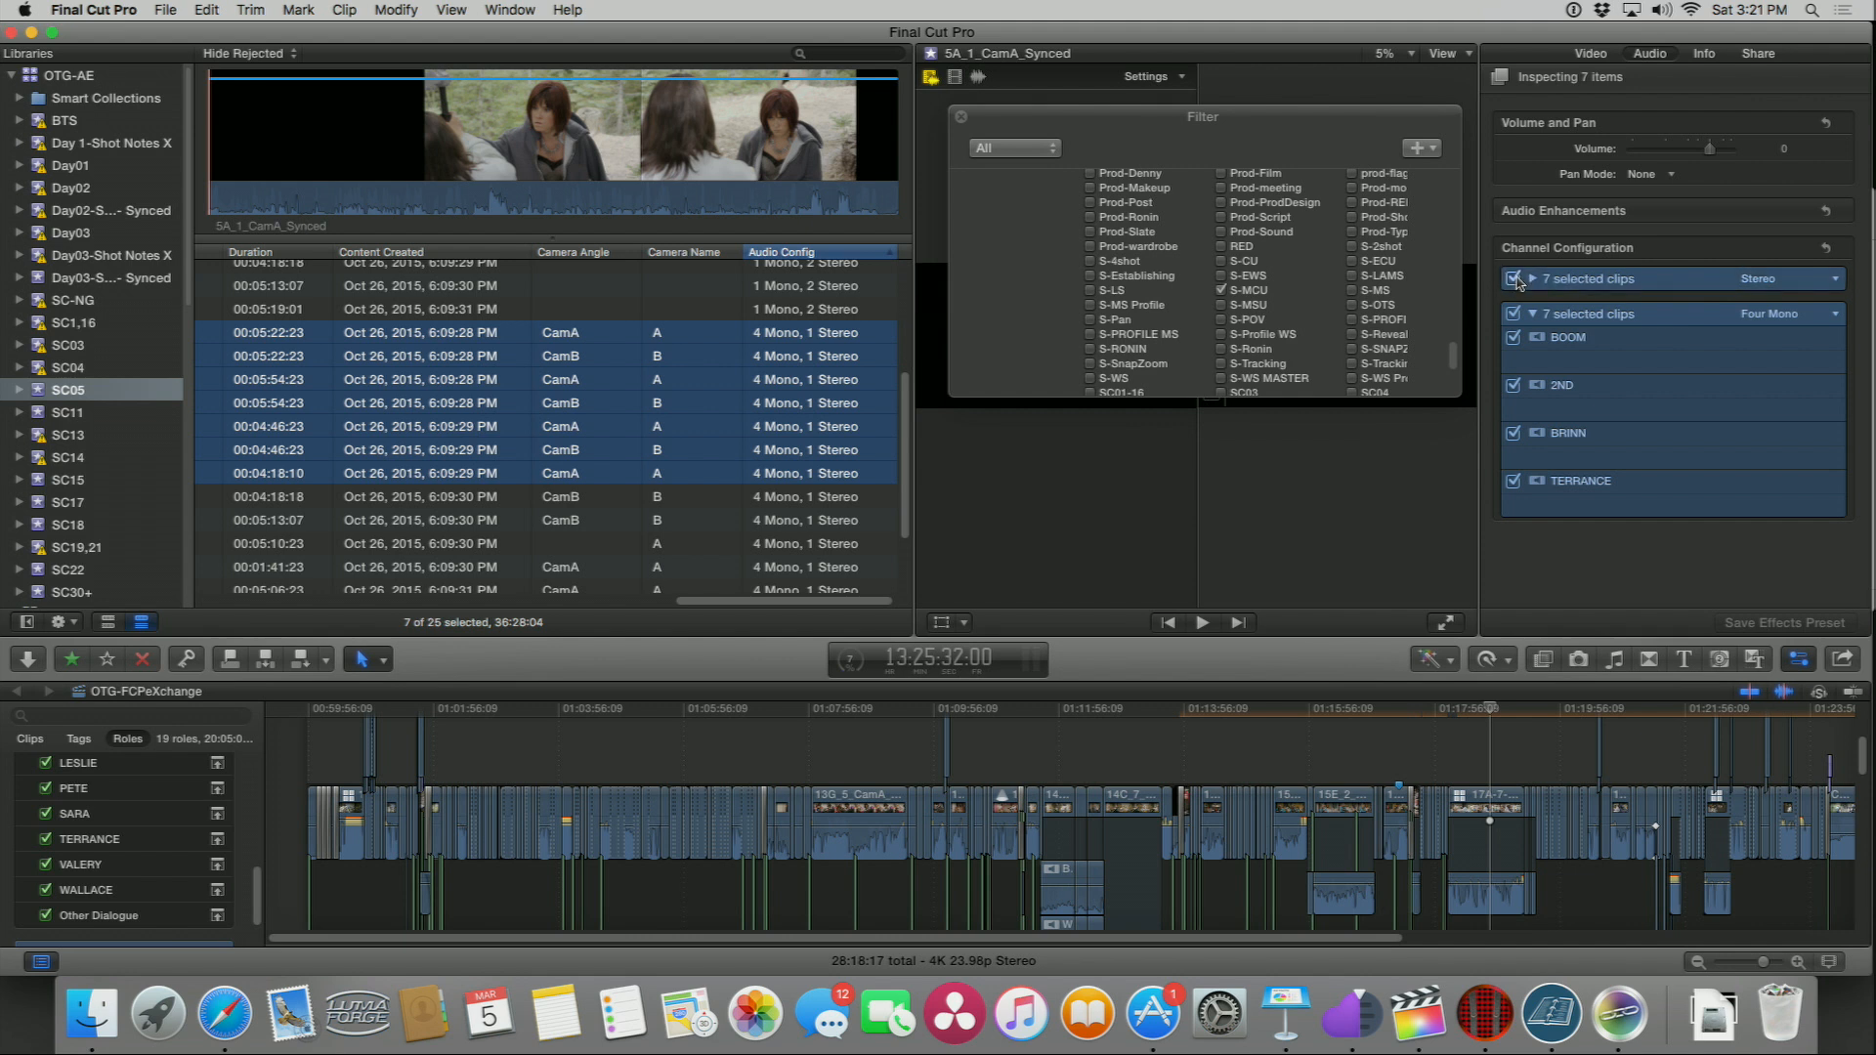
pyautogui.click(1516, 279)
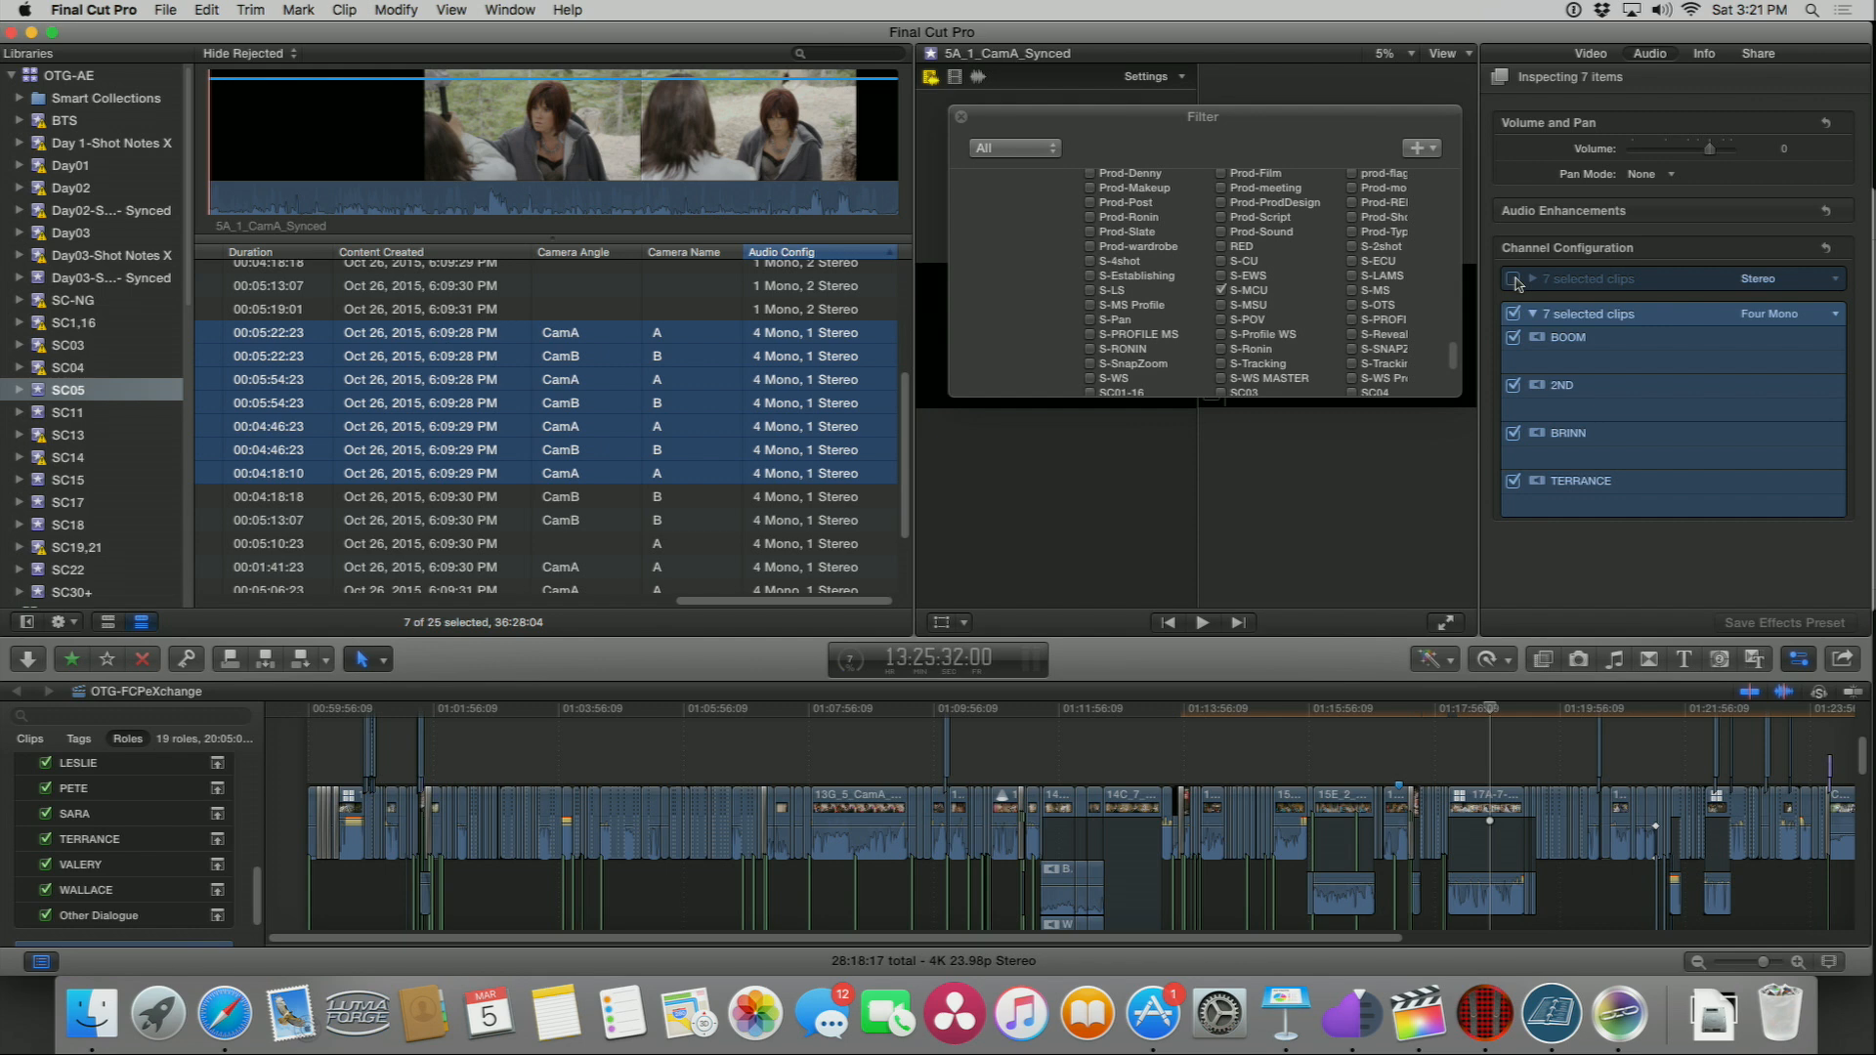
pyautogui.click(1560, 332)
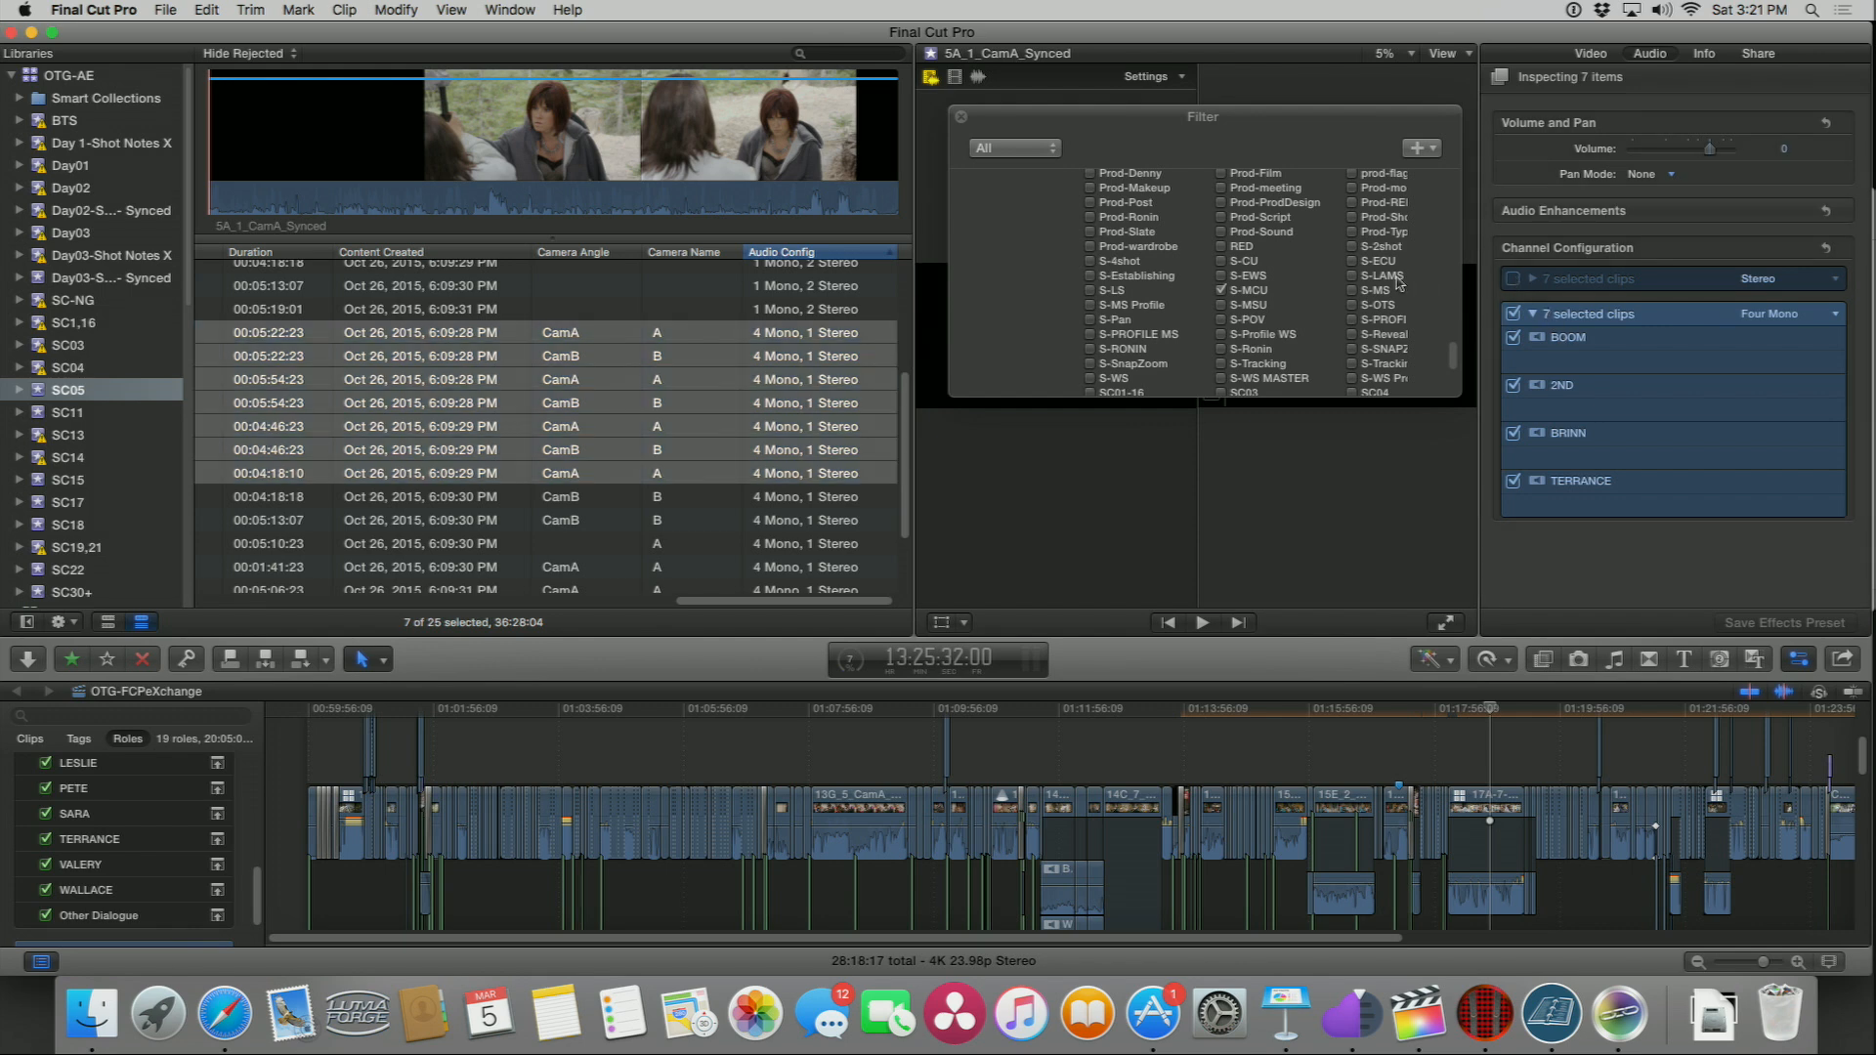
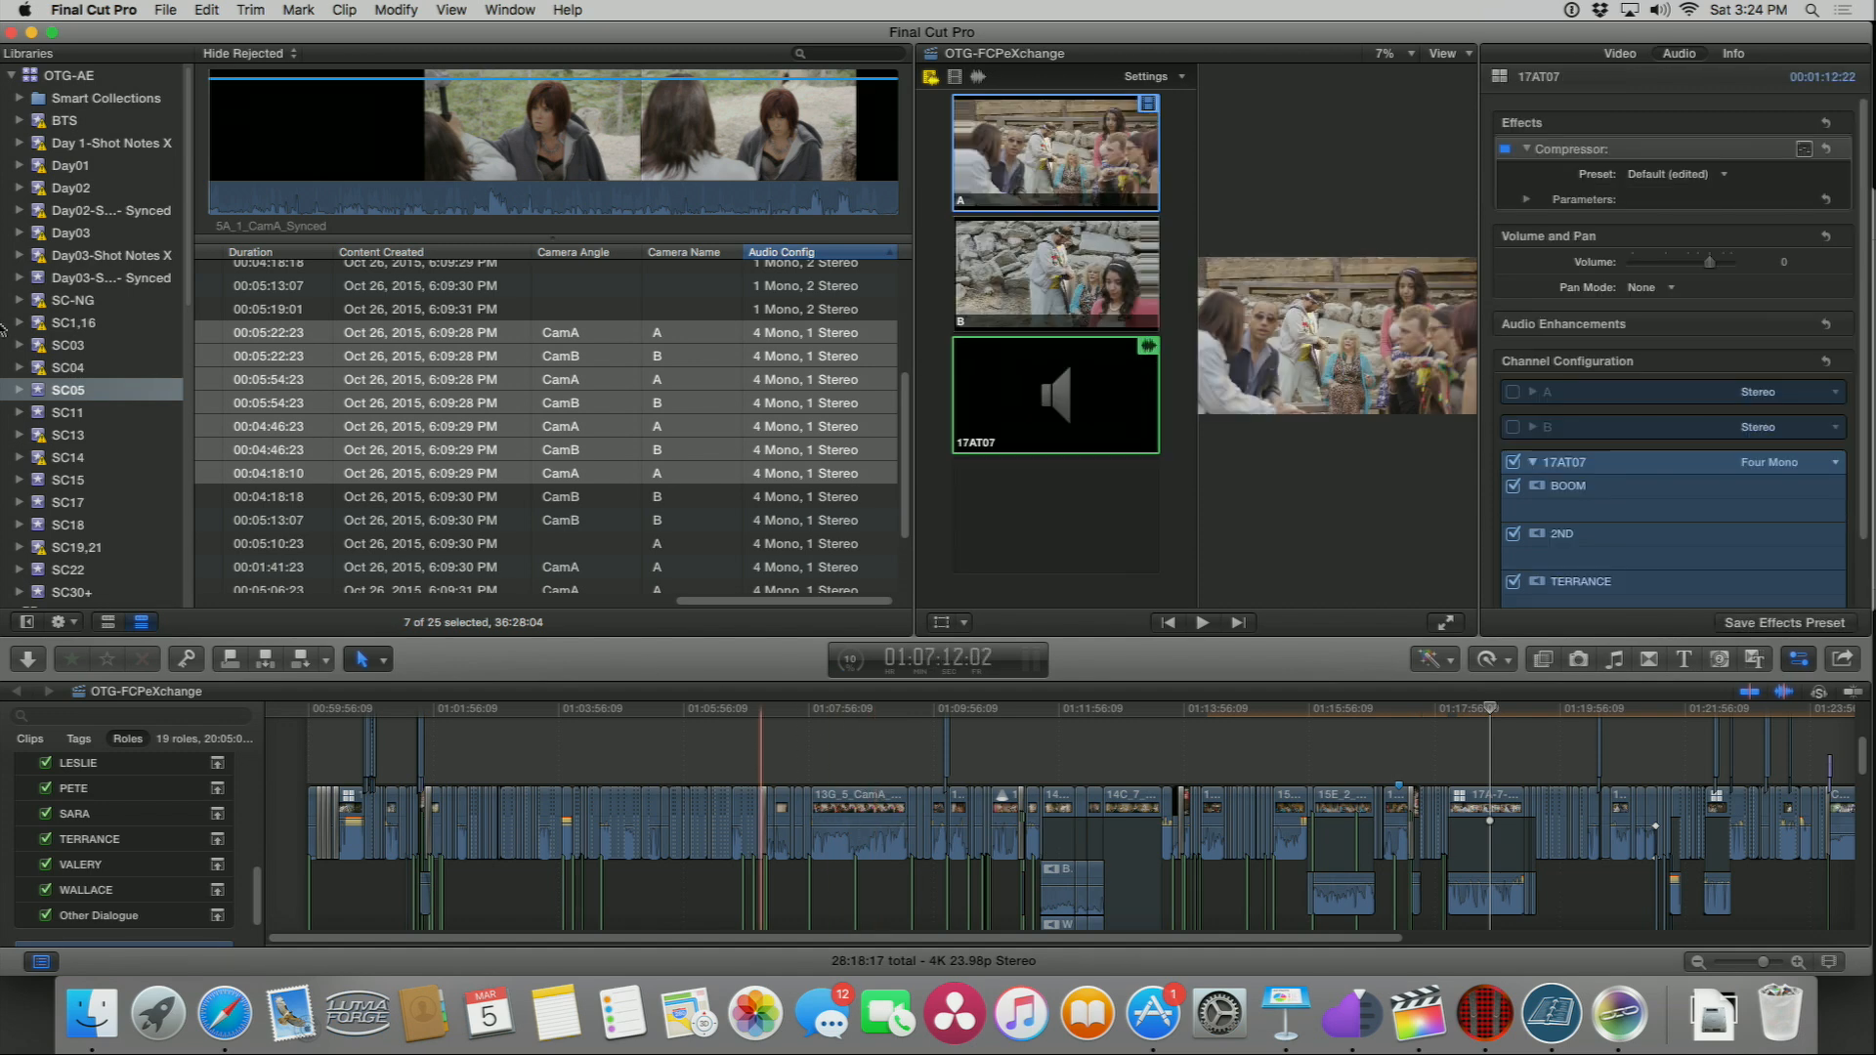
# Step: Open the Sc 05 Dailies project from the SC05 event
pyautogui.scroll(-2, 62, 437)
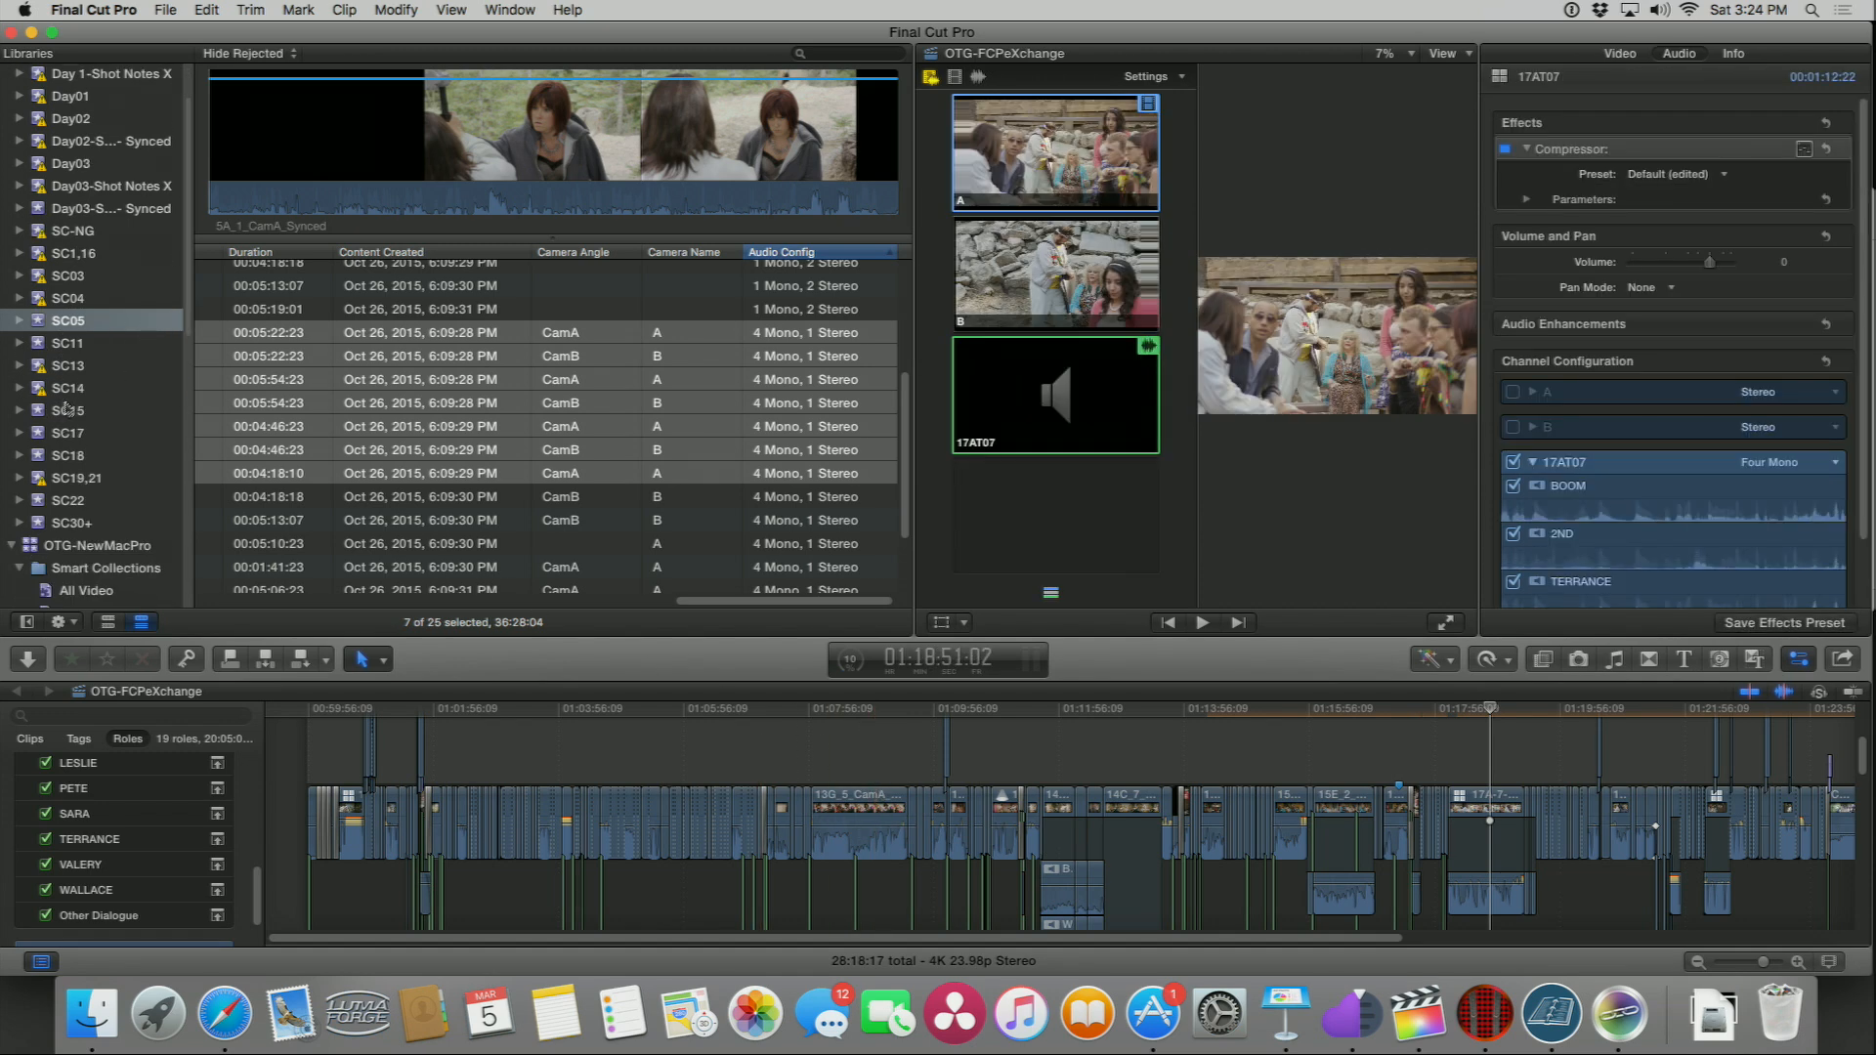
pyautogui.scroll(4, 251, 372)
pyautogui.hscroll(-5, 251, 373)
pyautogui.doubleClick(247, 299)
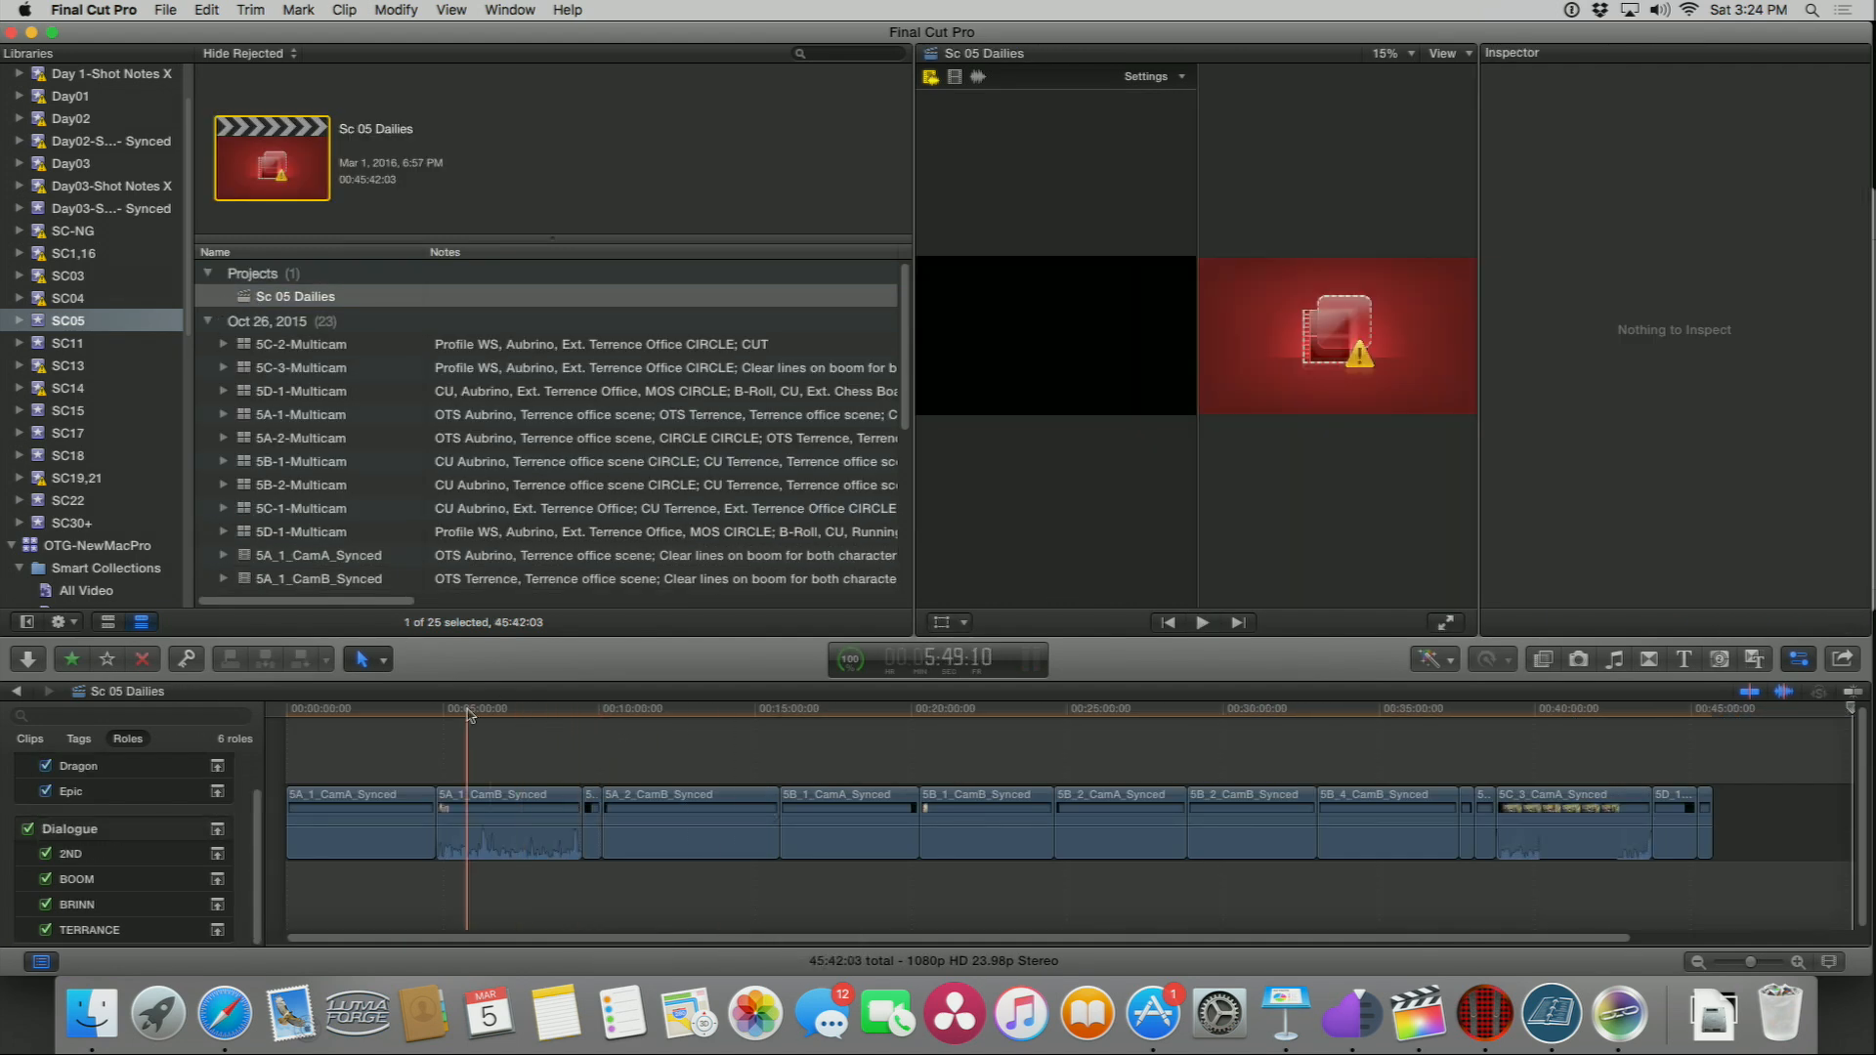
# Step: Select the 5A_1_CamB_Synced clip in the timeline and open the Effects browser
pyautogui.click(478, 710)
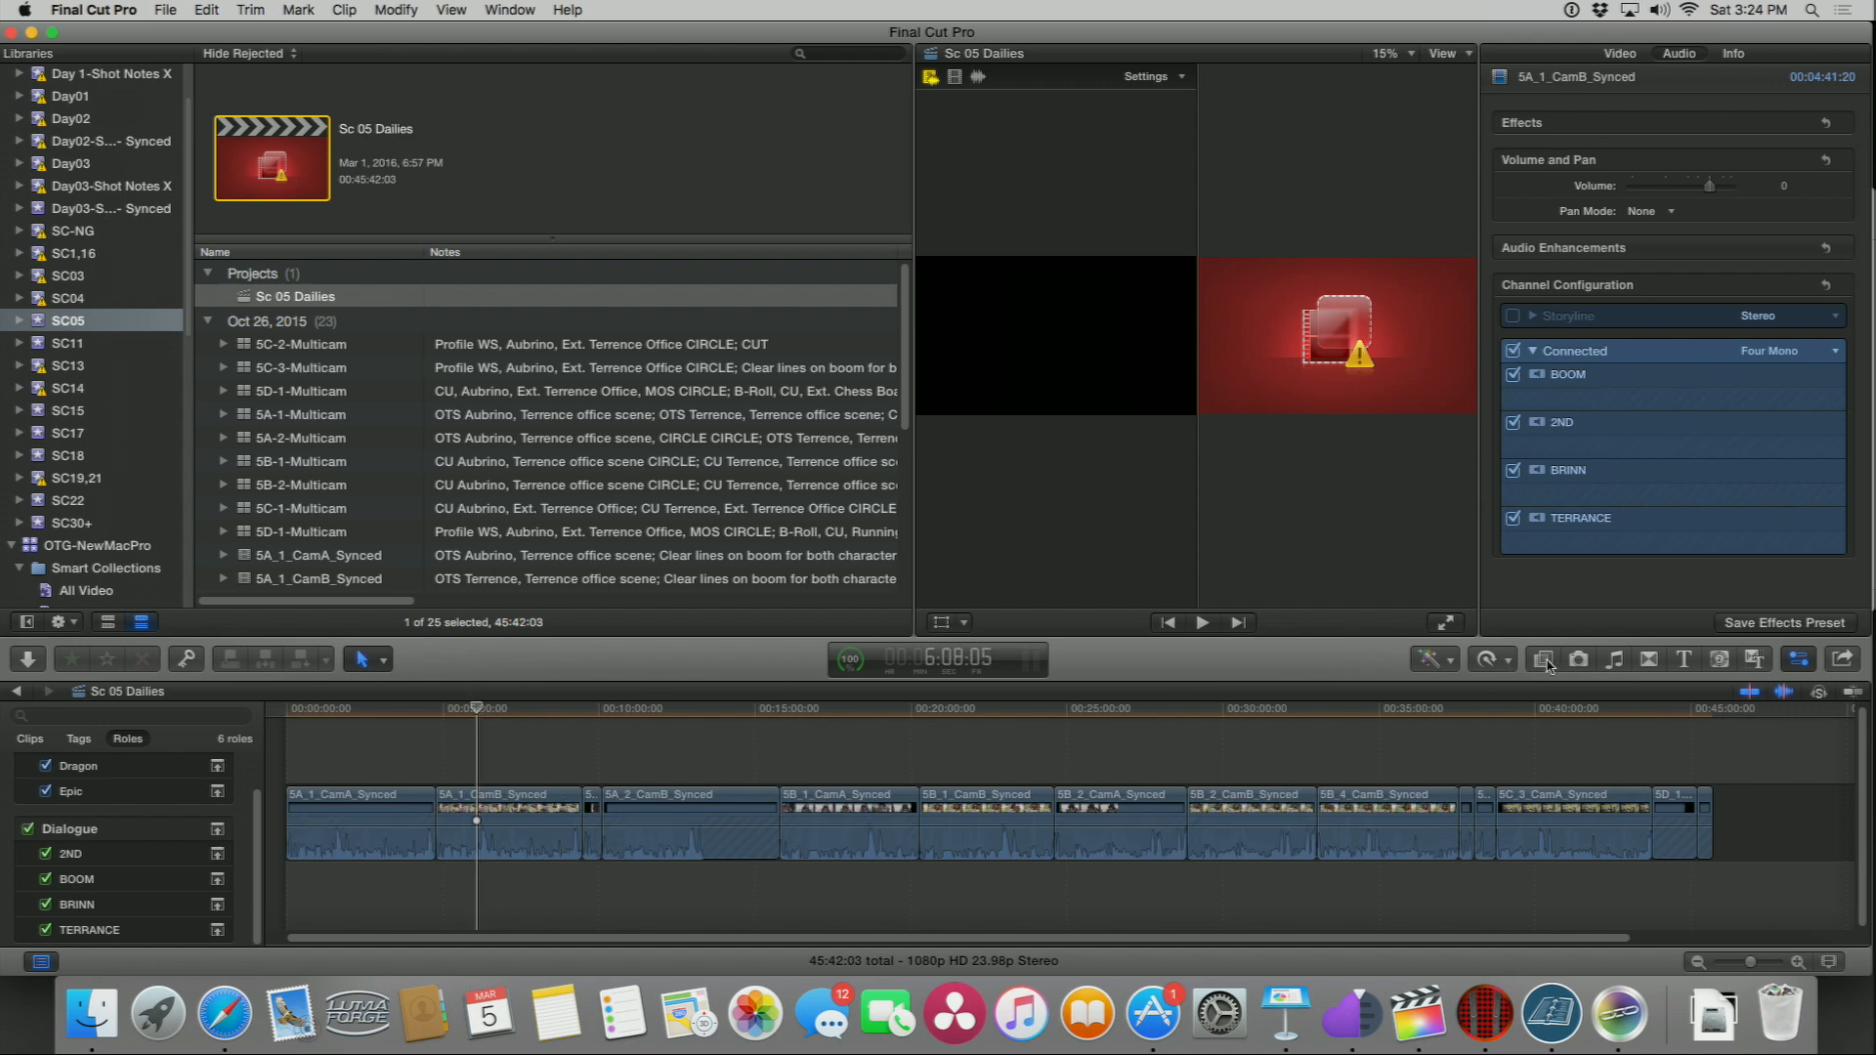
pyautogui.press('super+5')
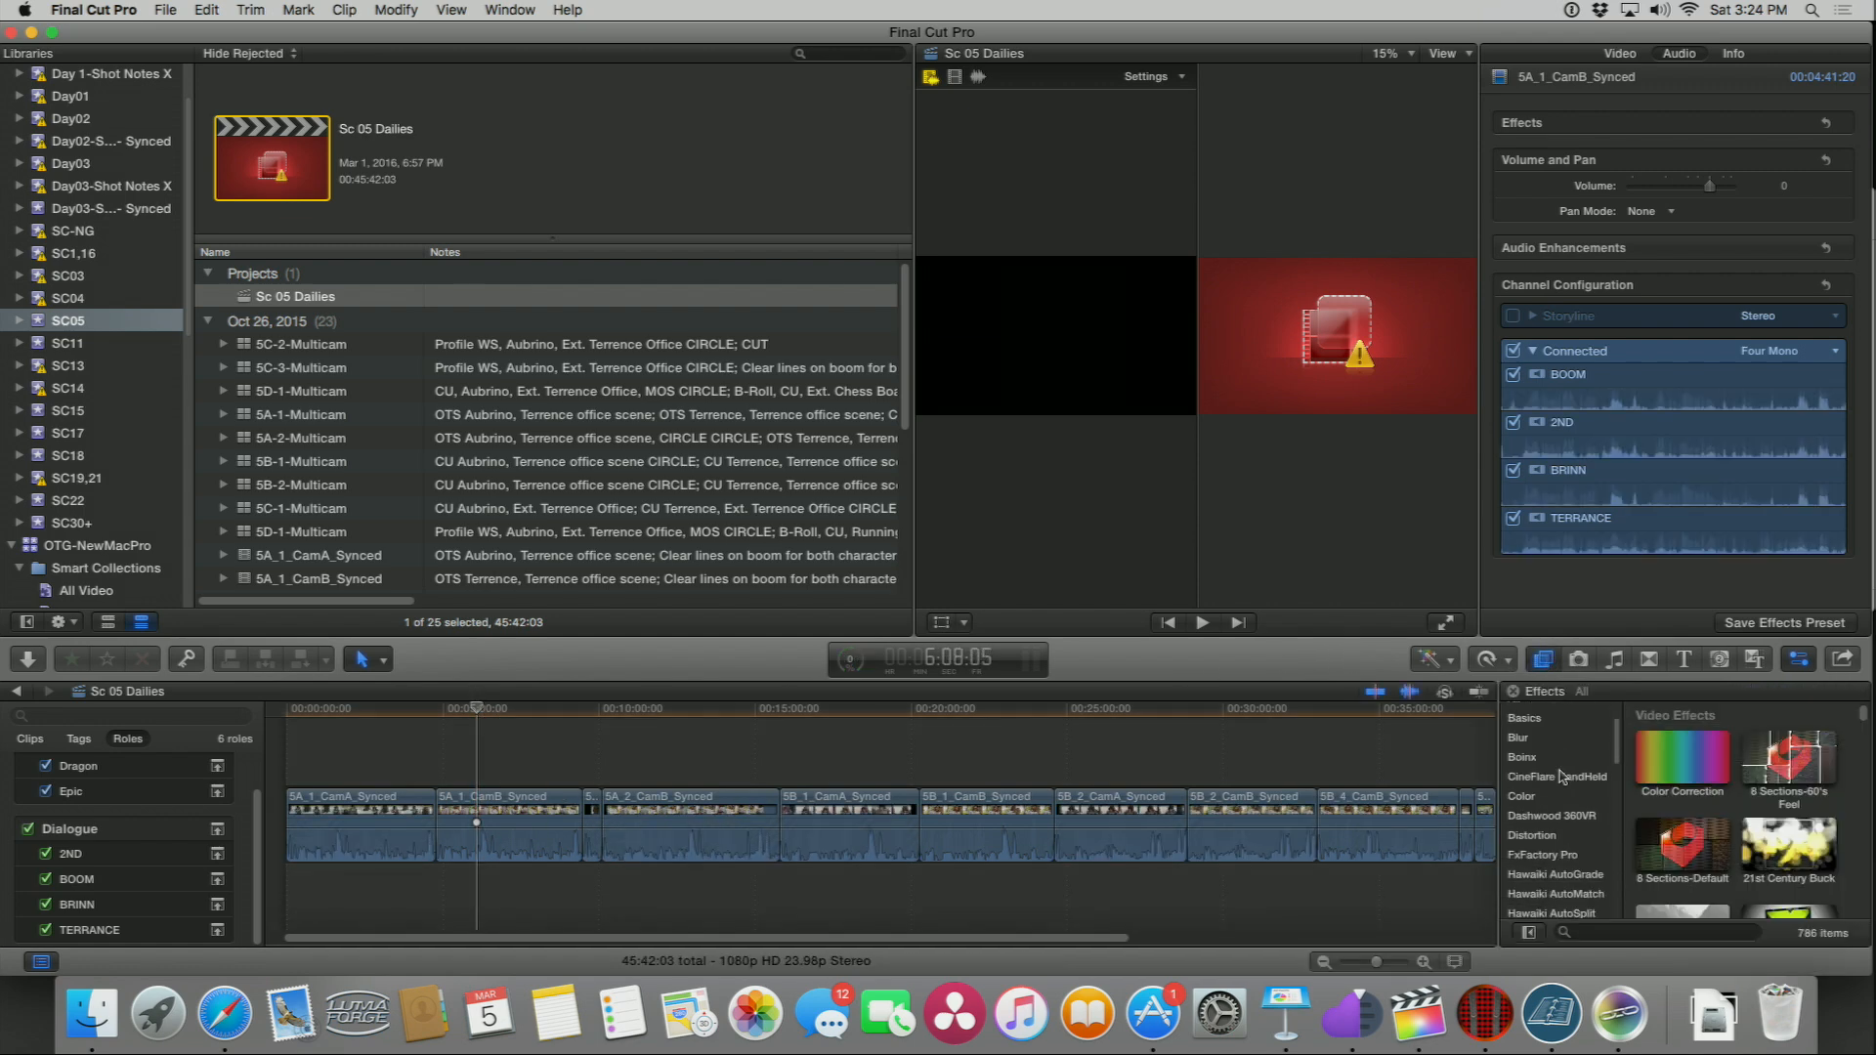
pyautogui.scroll(3, 1560, 777)
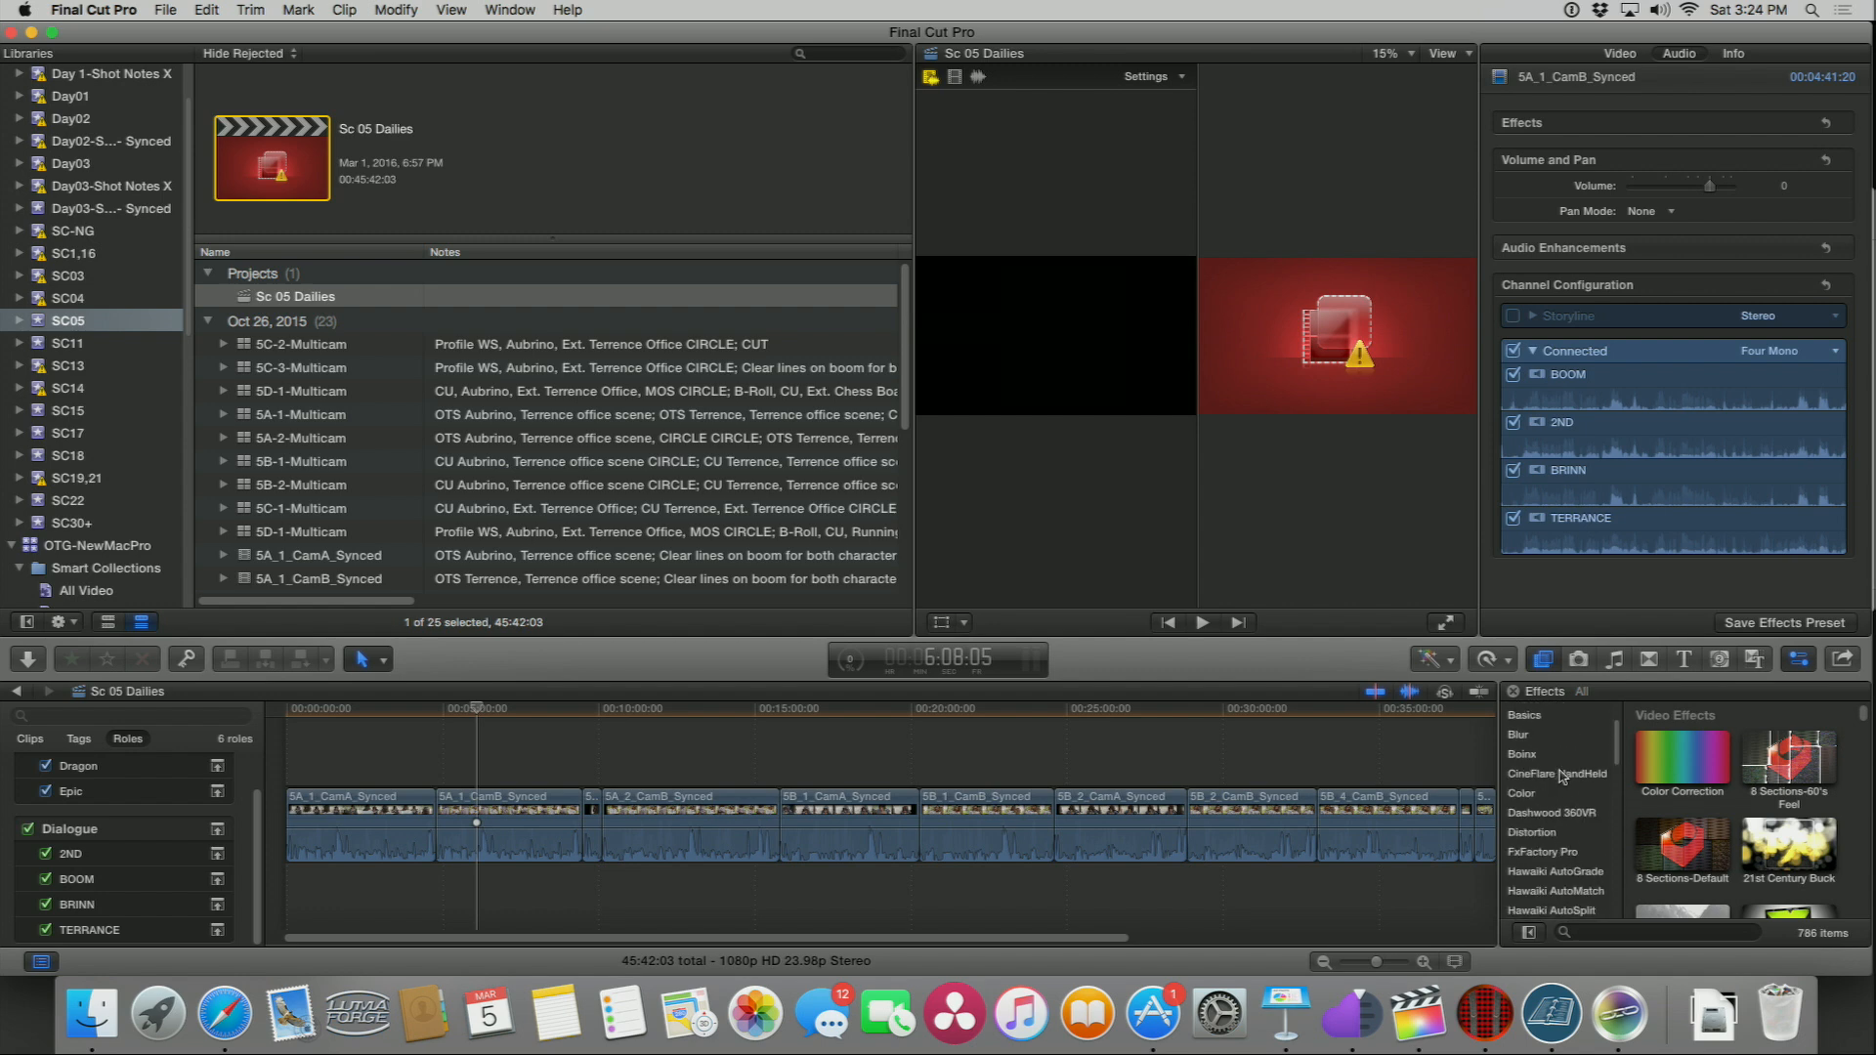
# Step: Switch to Finder and open the CoreMeltFREE.dmg disk image from Downloads
pyautogui.press('super+Tab')
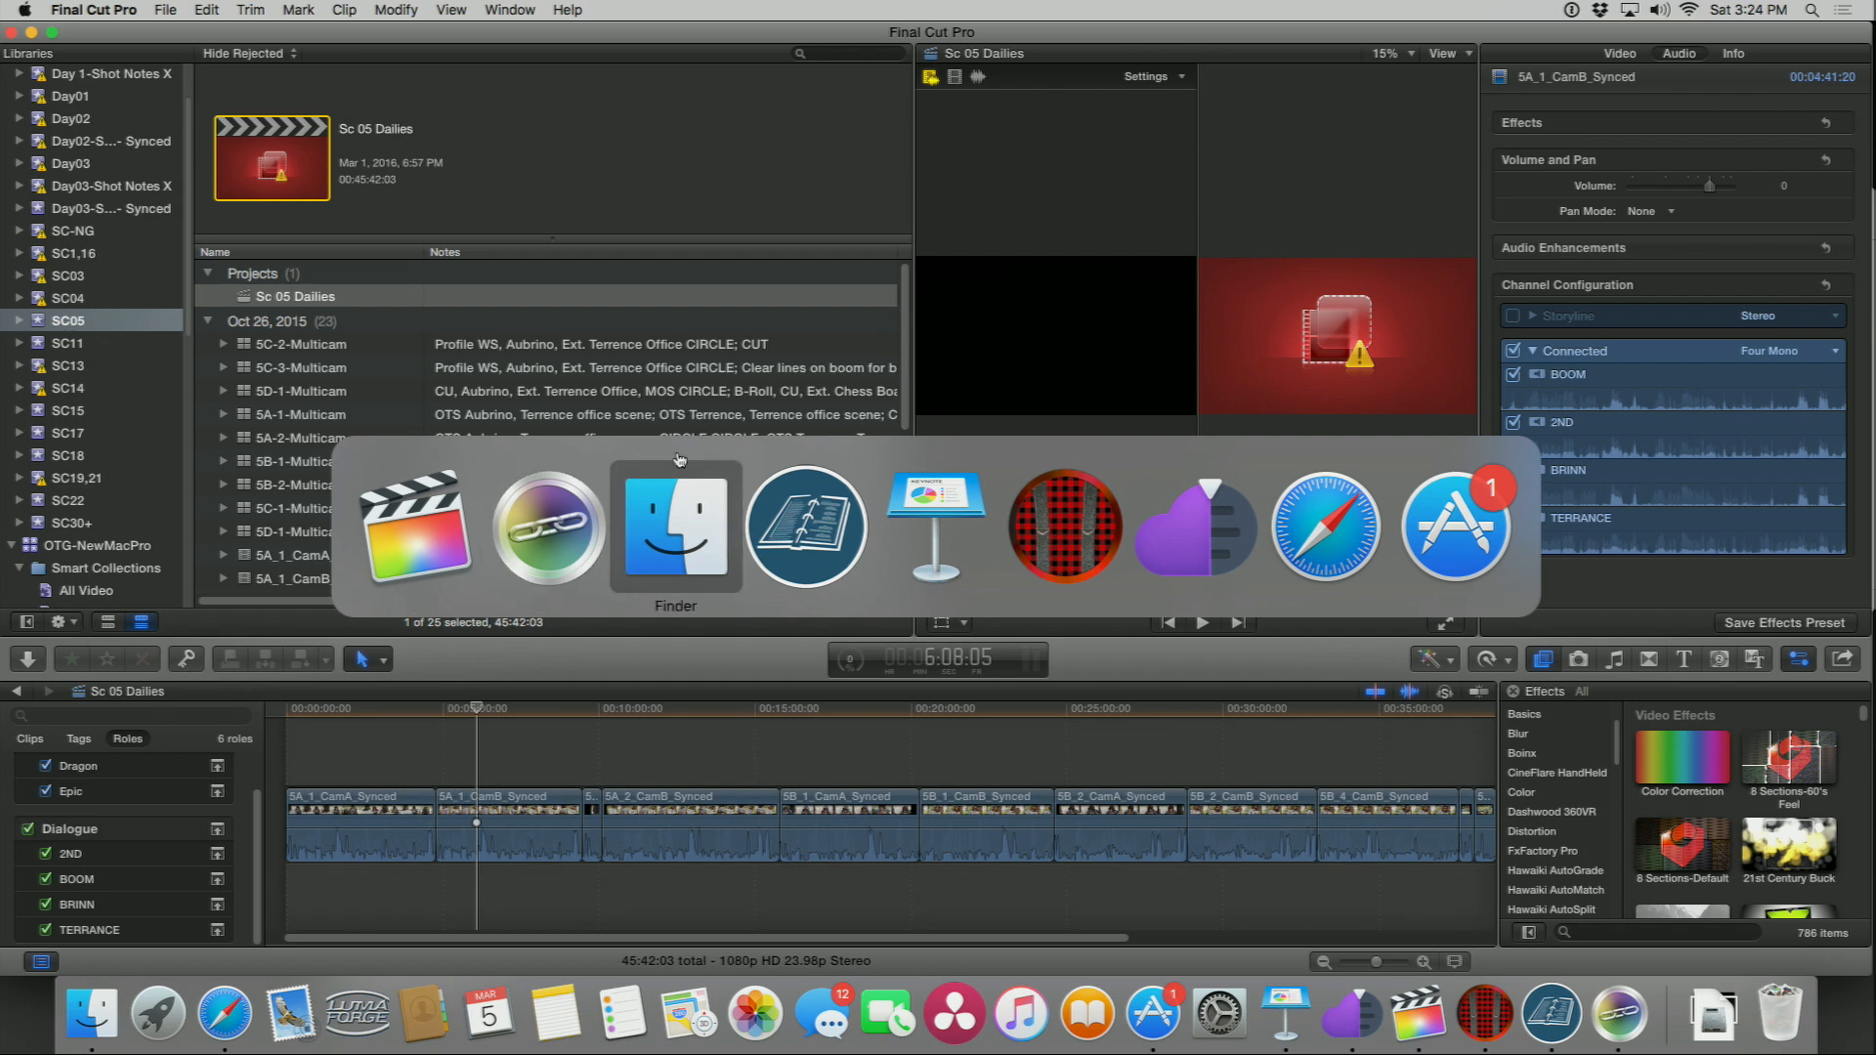
pyautogui.click(665, 500)
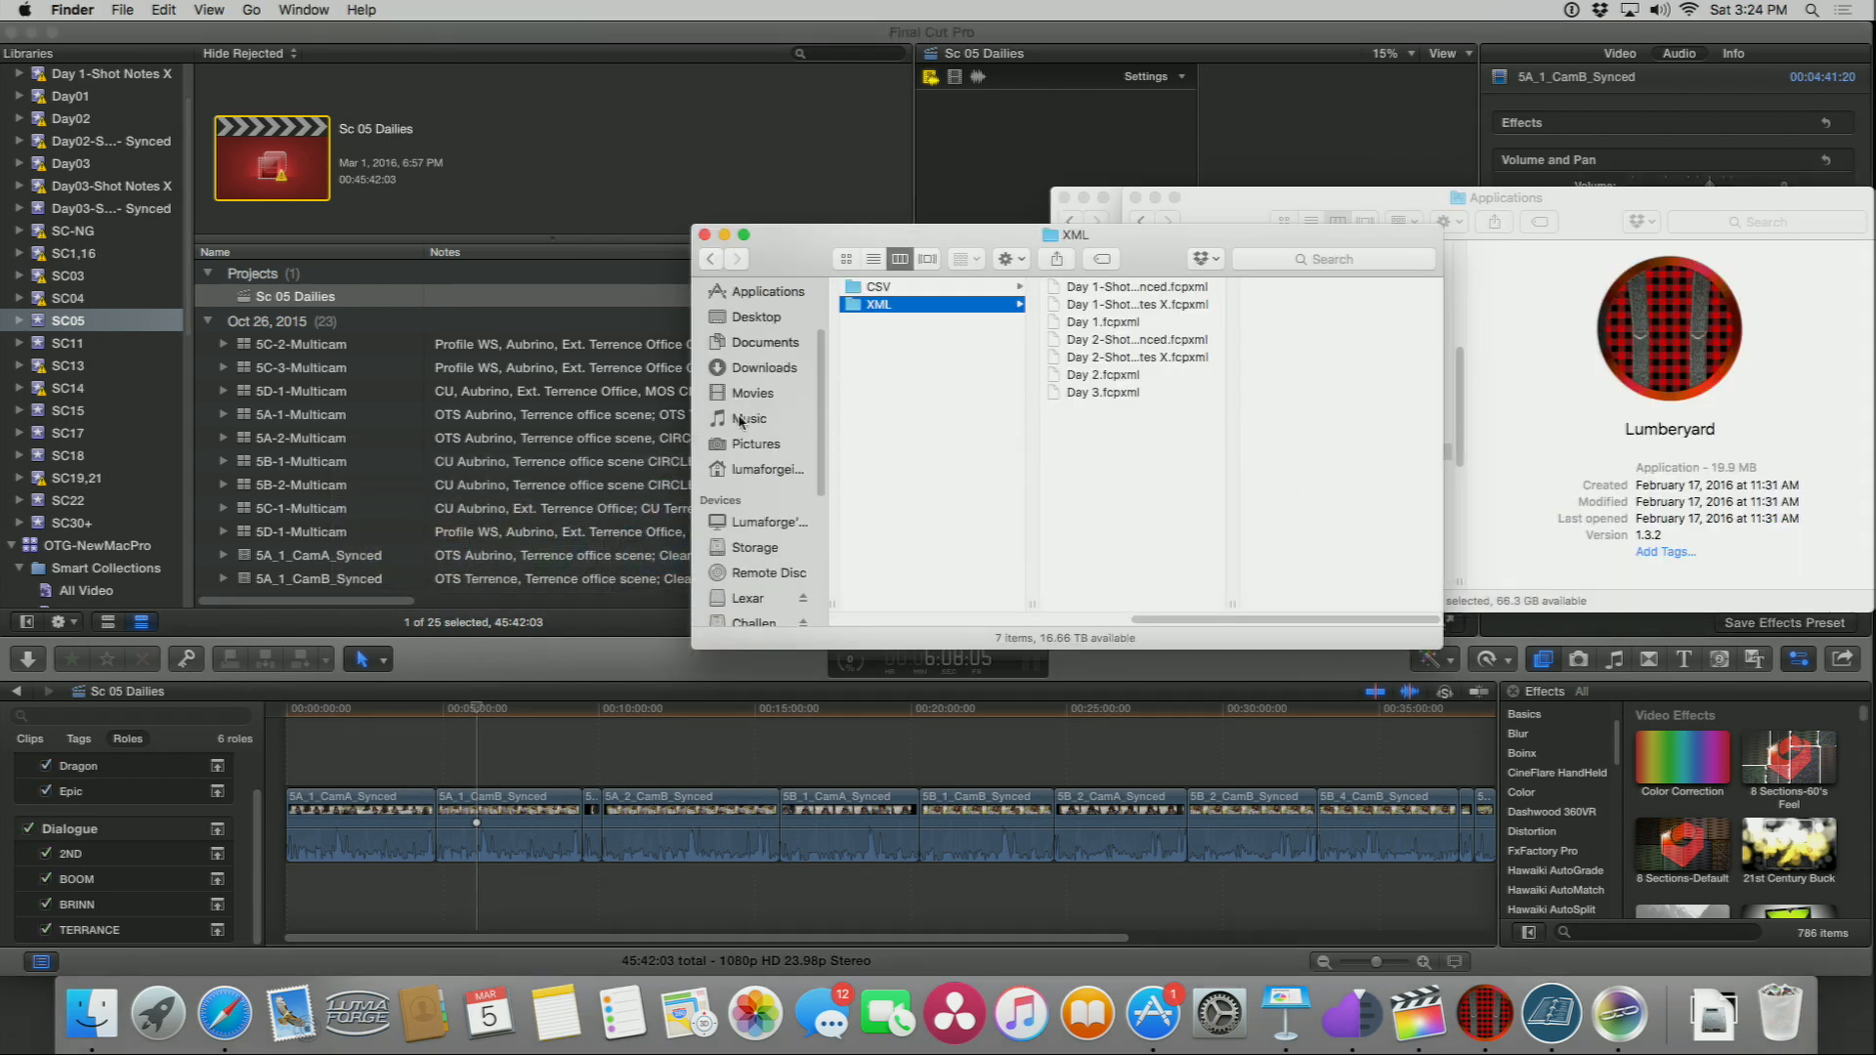
pyautogui.click(747, 374)
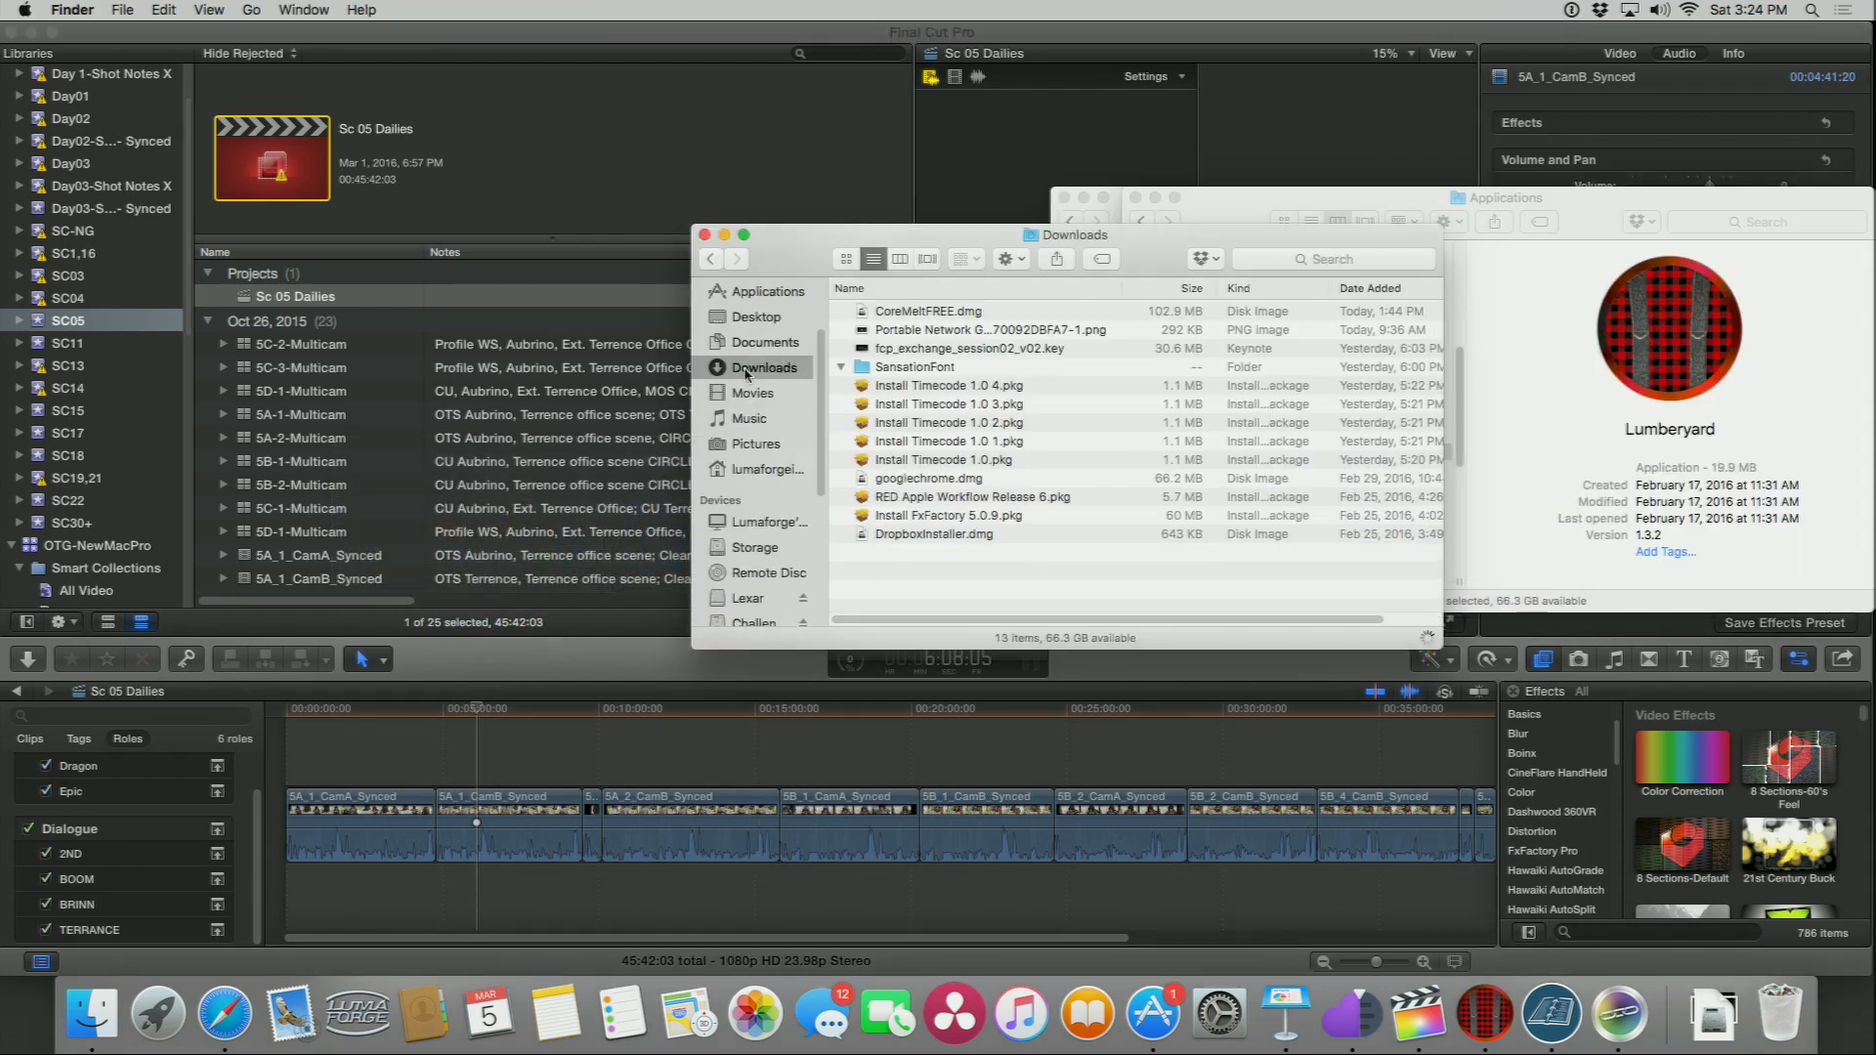
pyautogui.click(863, 313)
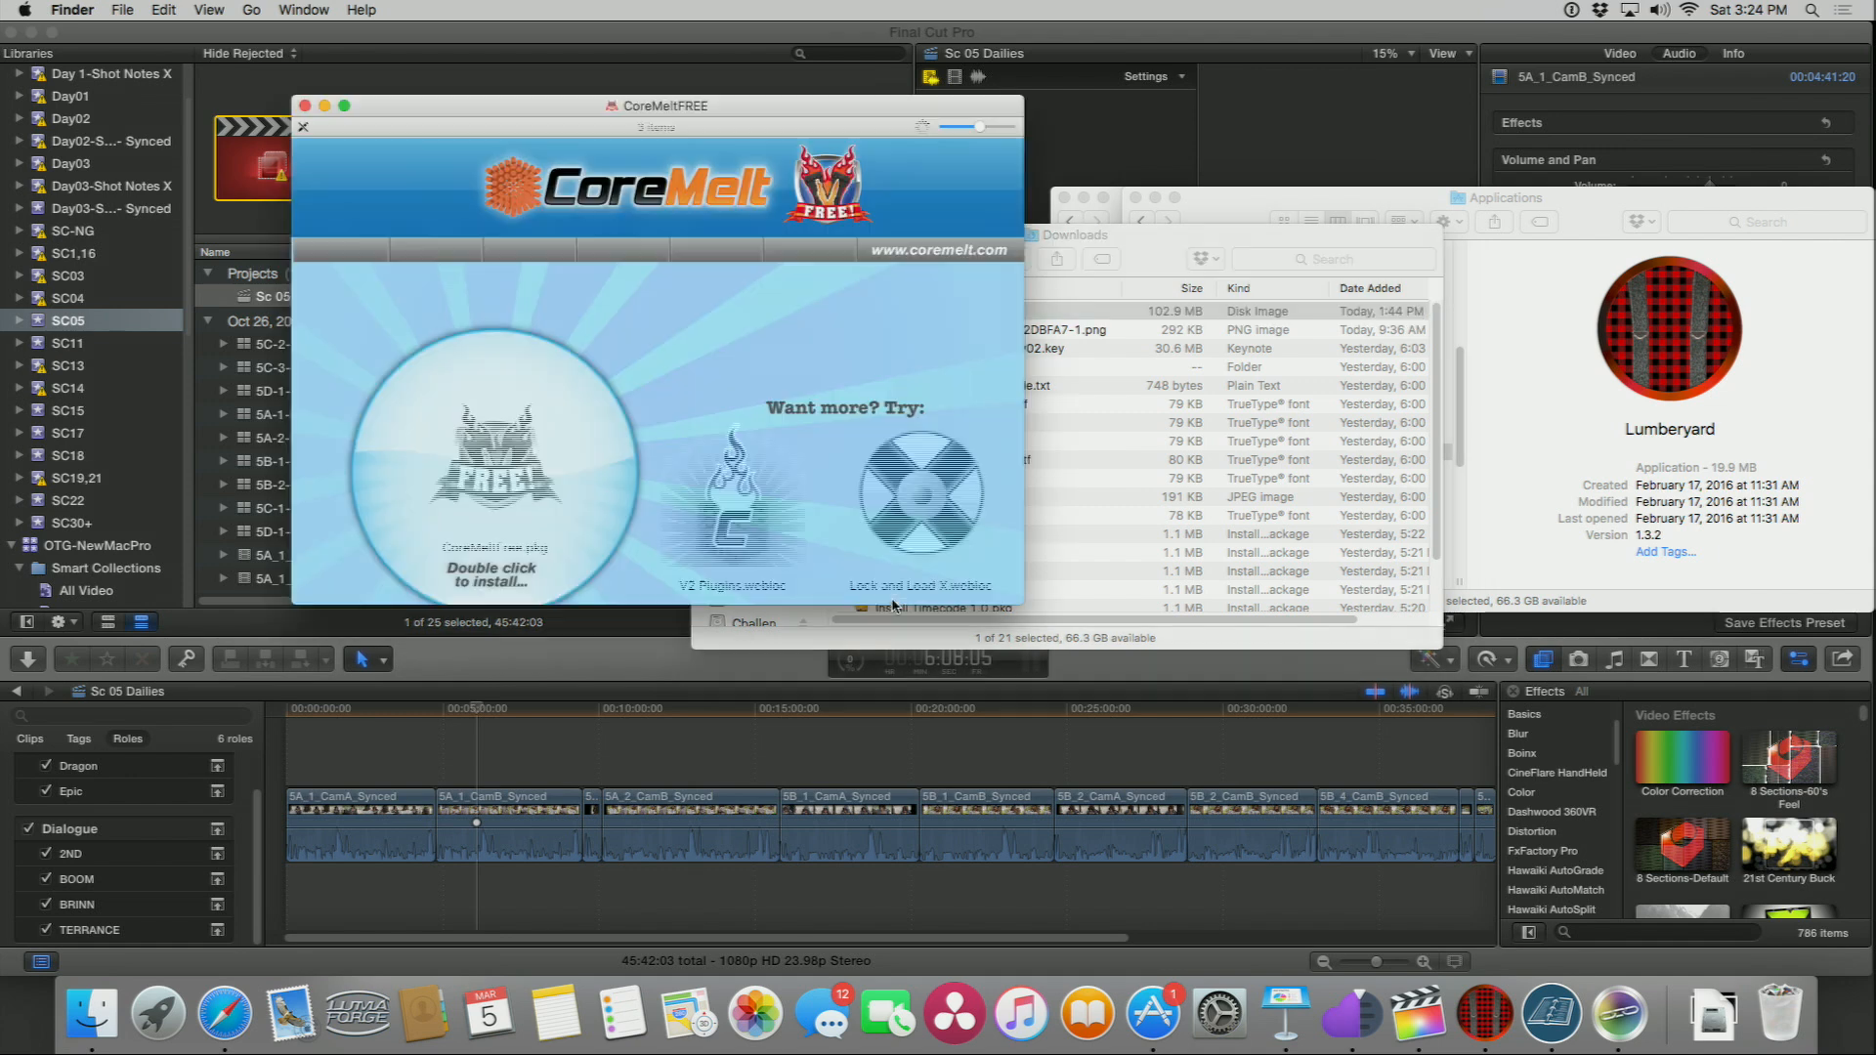
# Step: Launch the CoreMeltFree.pkg installer and continue through the introduction and license, agreeing to the terms
pyautogui.doubleClick(490, 461)
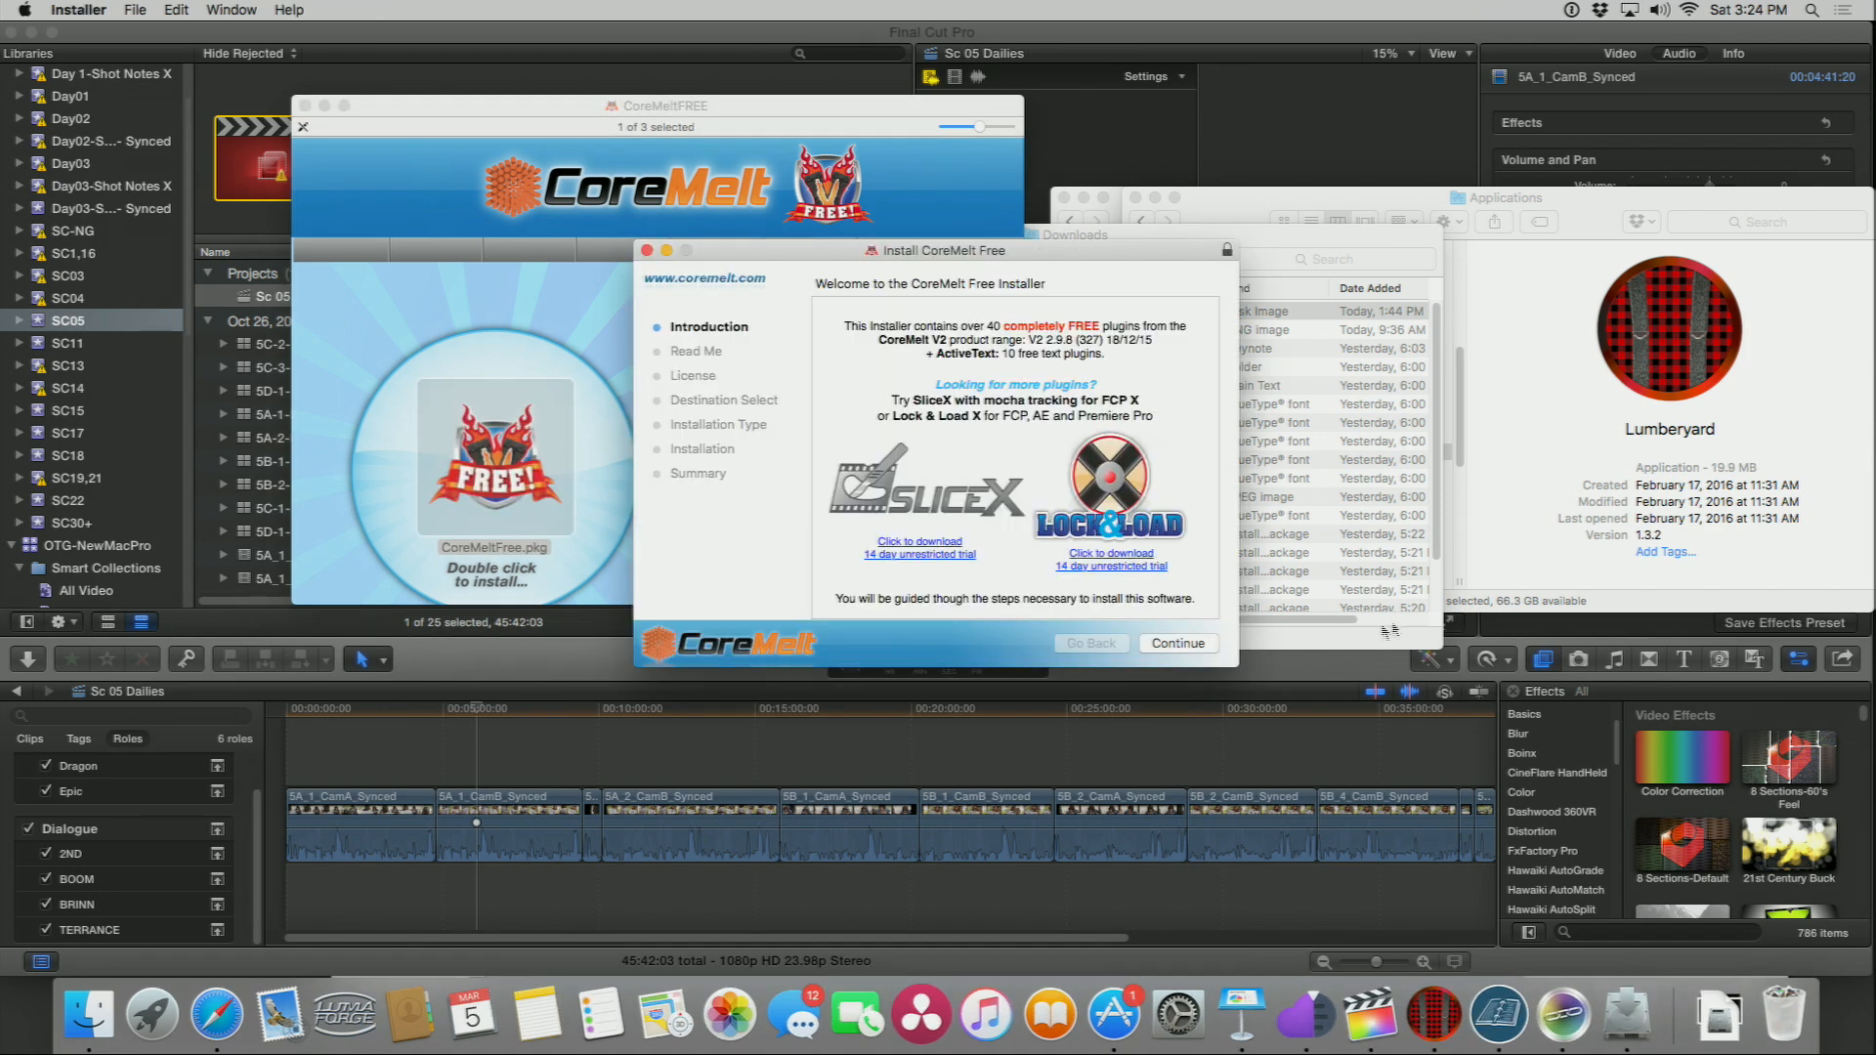
pyautogui.click(1197, 651)
pyautogui.click(1198, 651)
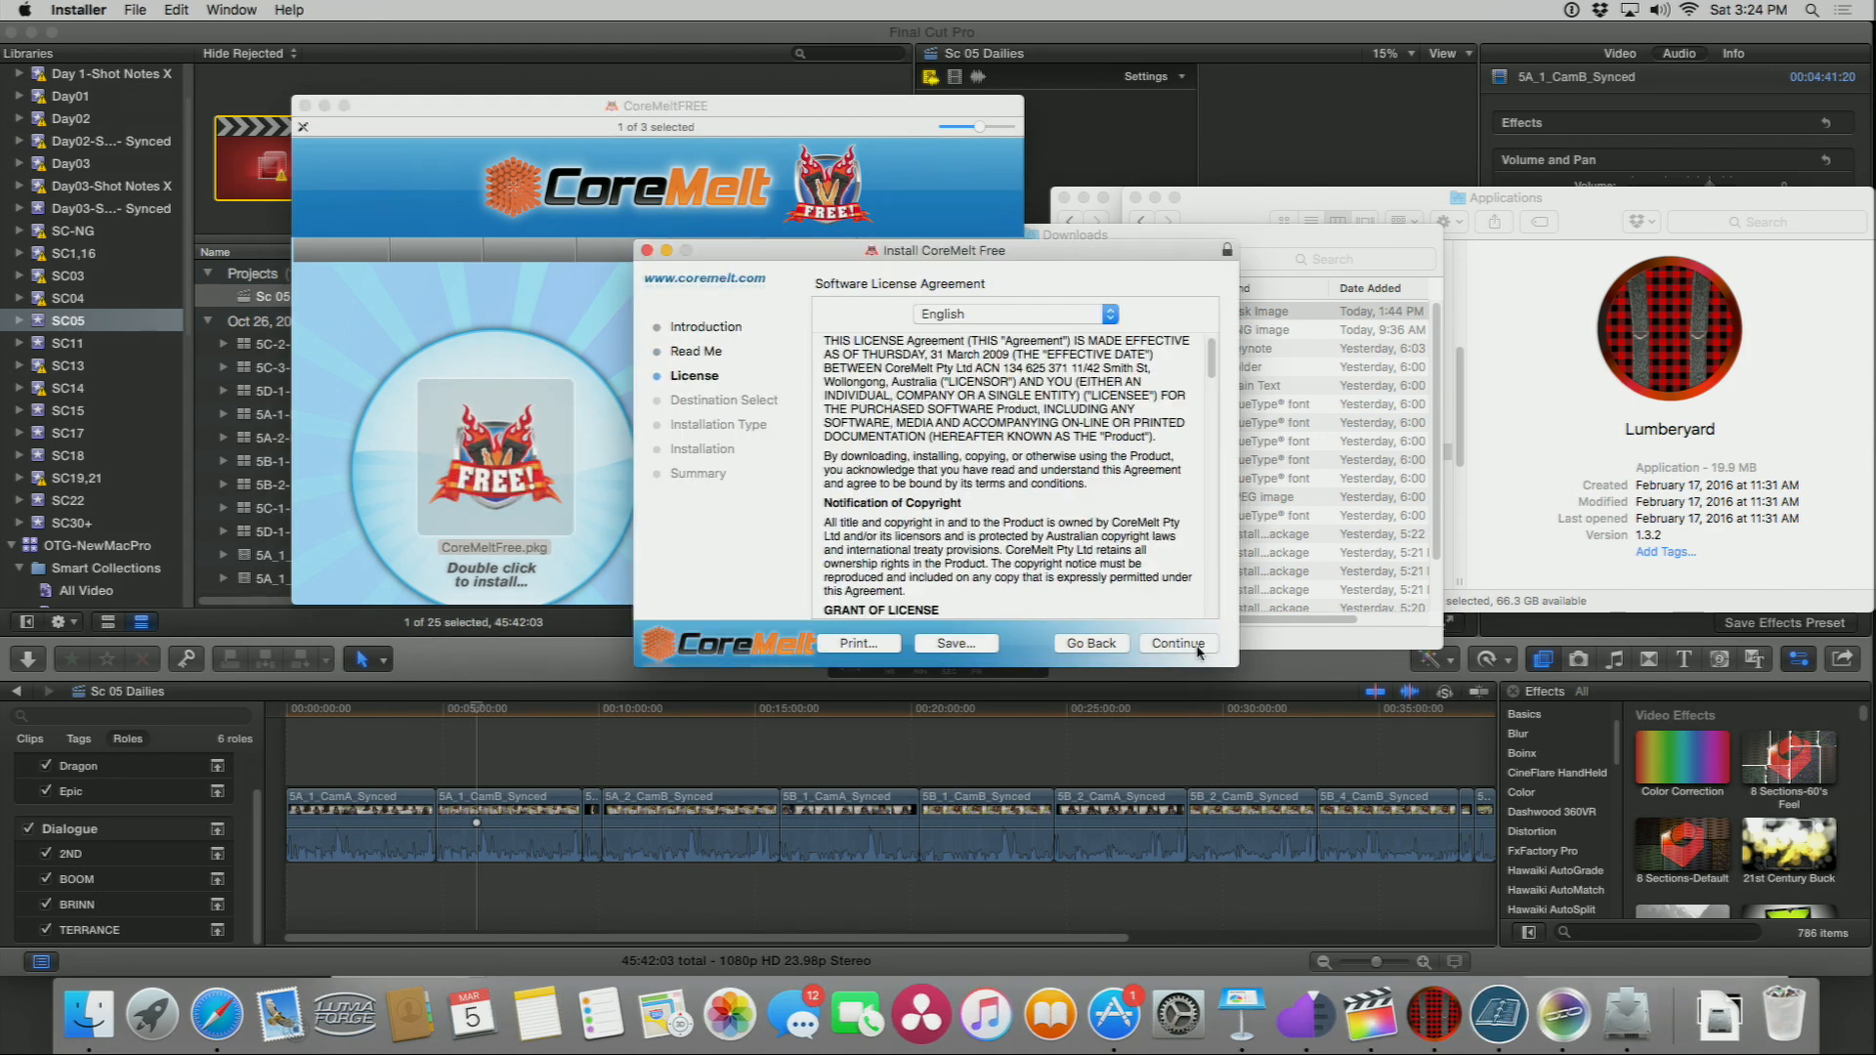
pyautogui.click(1197, 650)
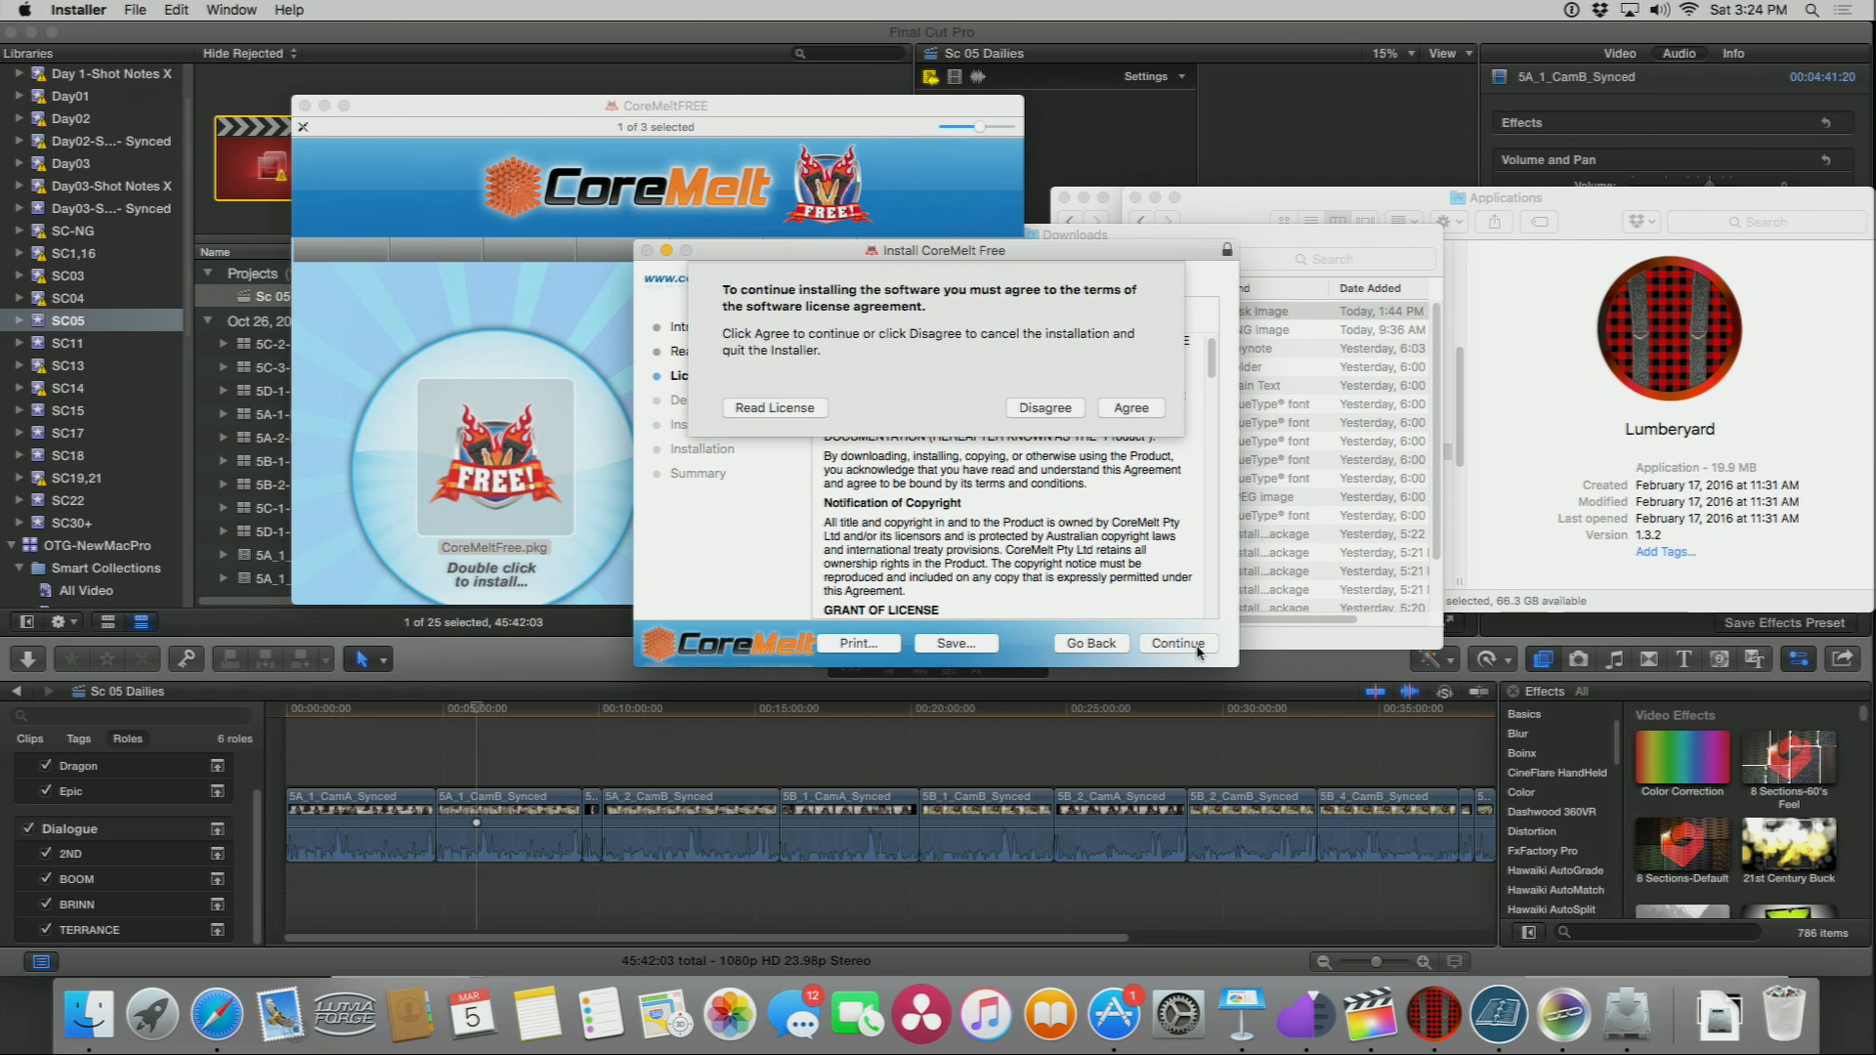
pyautogui.click(1110, 406)
# Step: Start the standard CoreMelt Free installation and enter the administrator password
pyautogui.click(1190, 647)
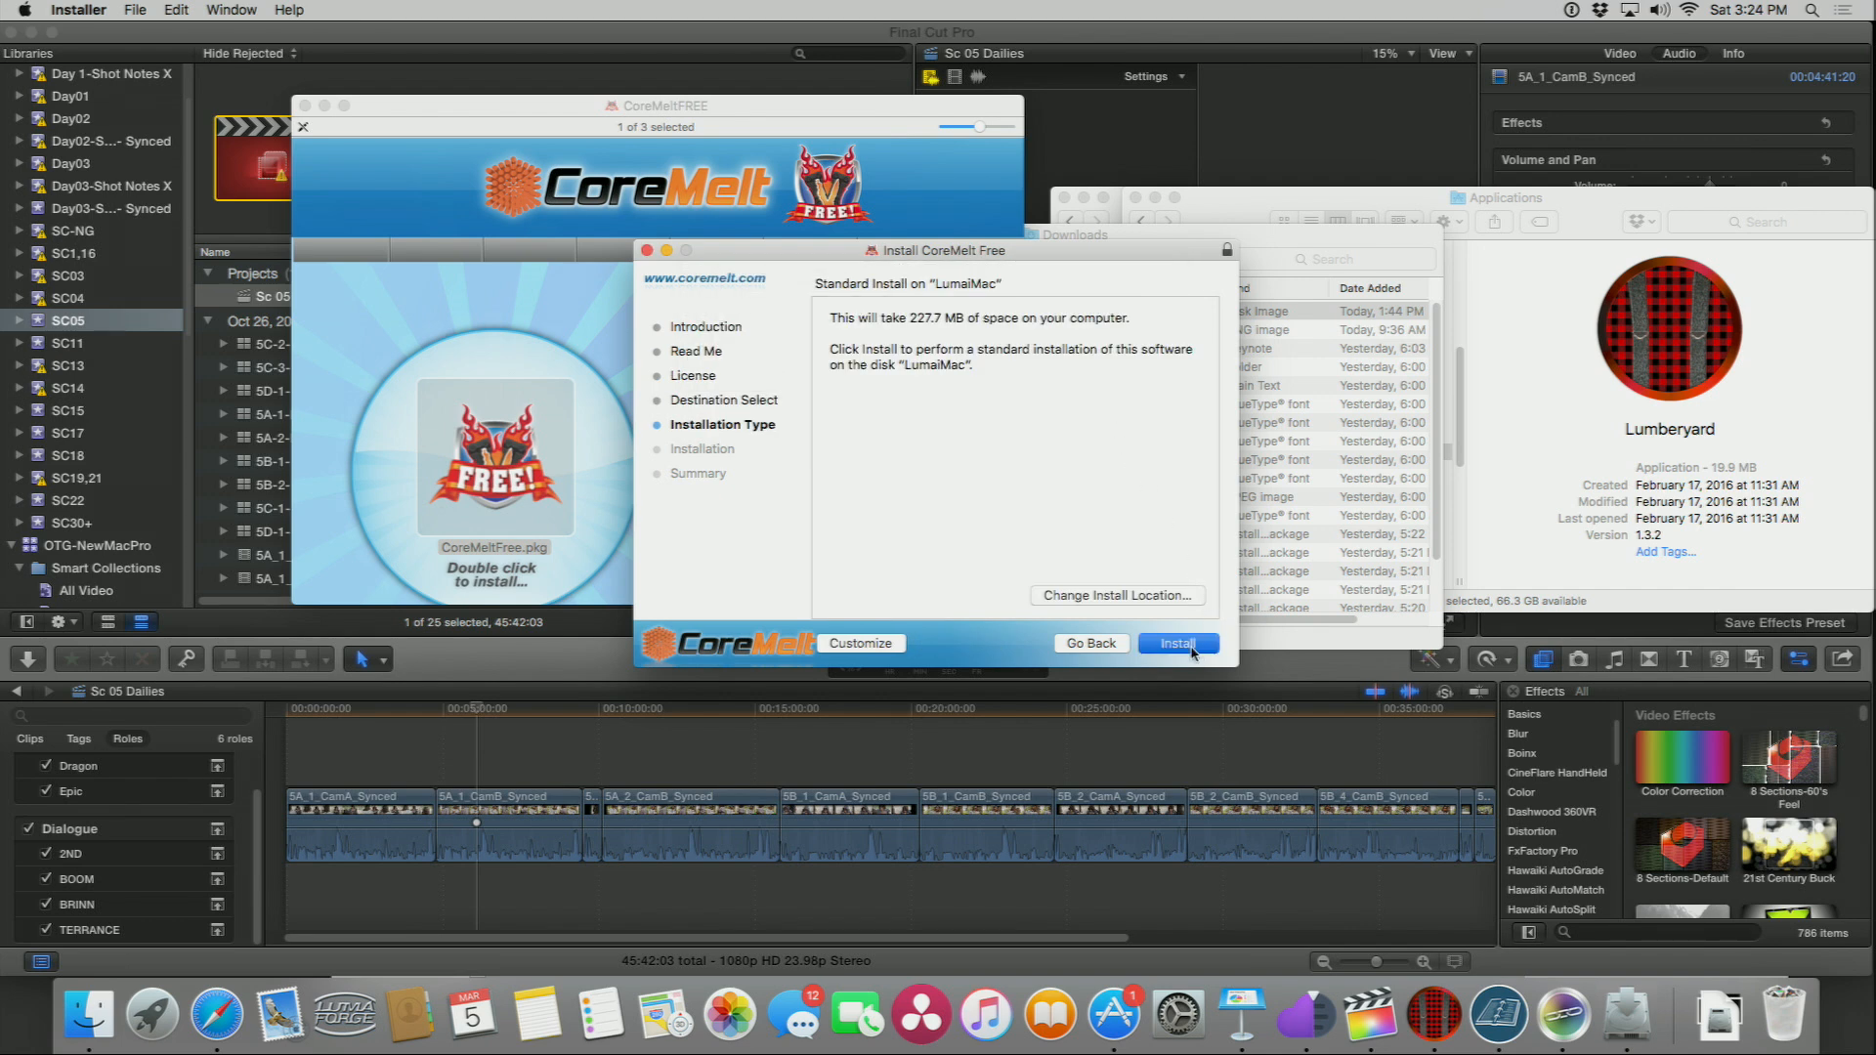
pyautogui.write('•••••')
pyautogui.press('Return')
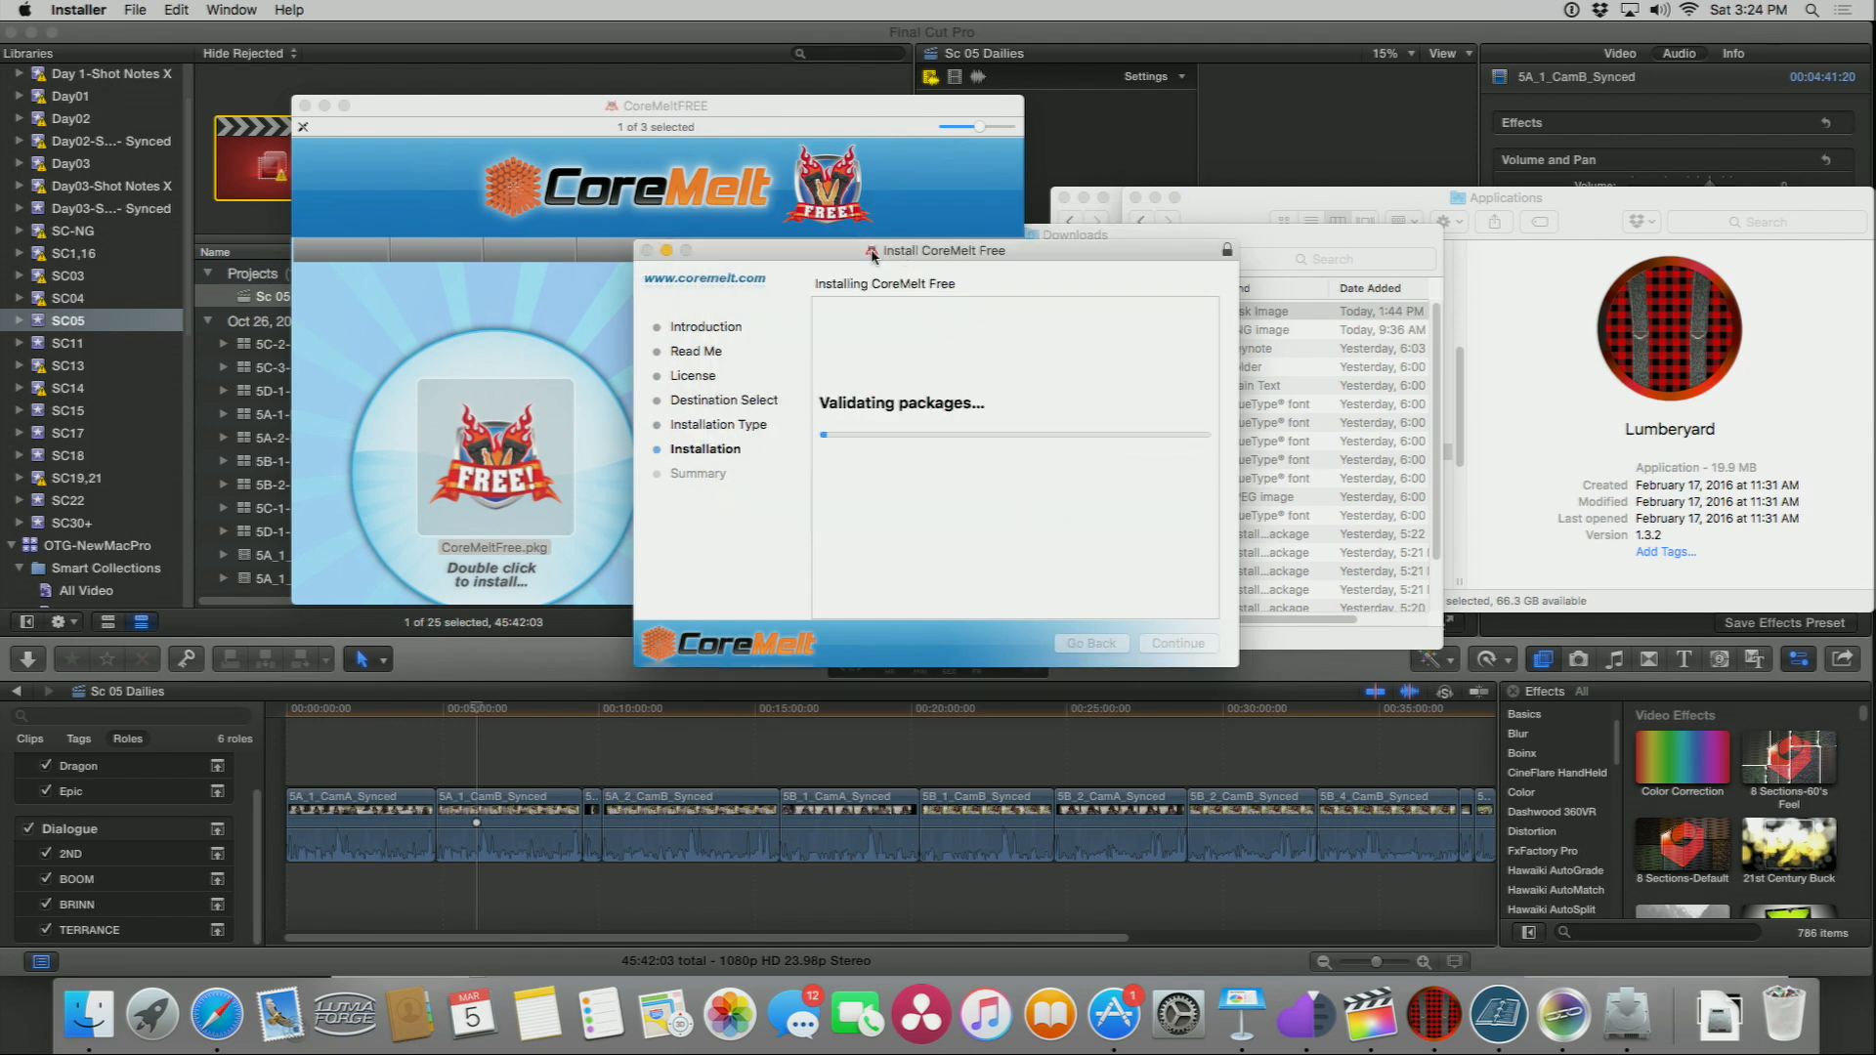
# Step: Select all 14 clips in the timeline and remove their Source Timecode effect in the Video inspector
pyautogui.click(585, 672)
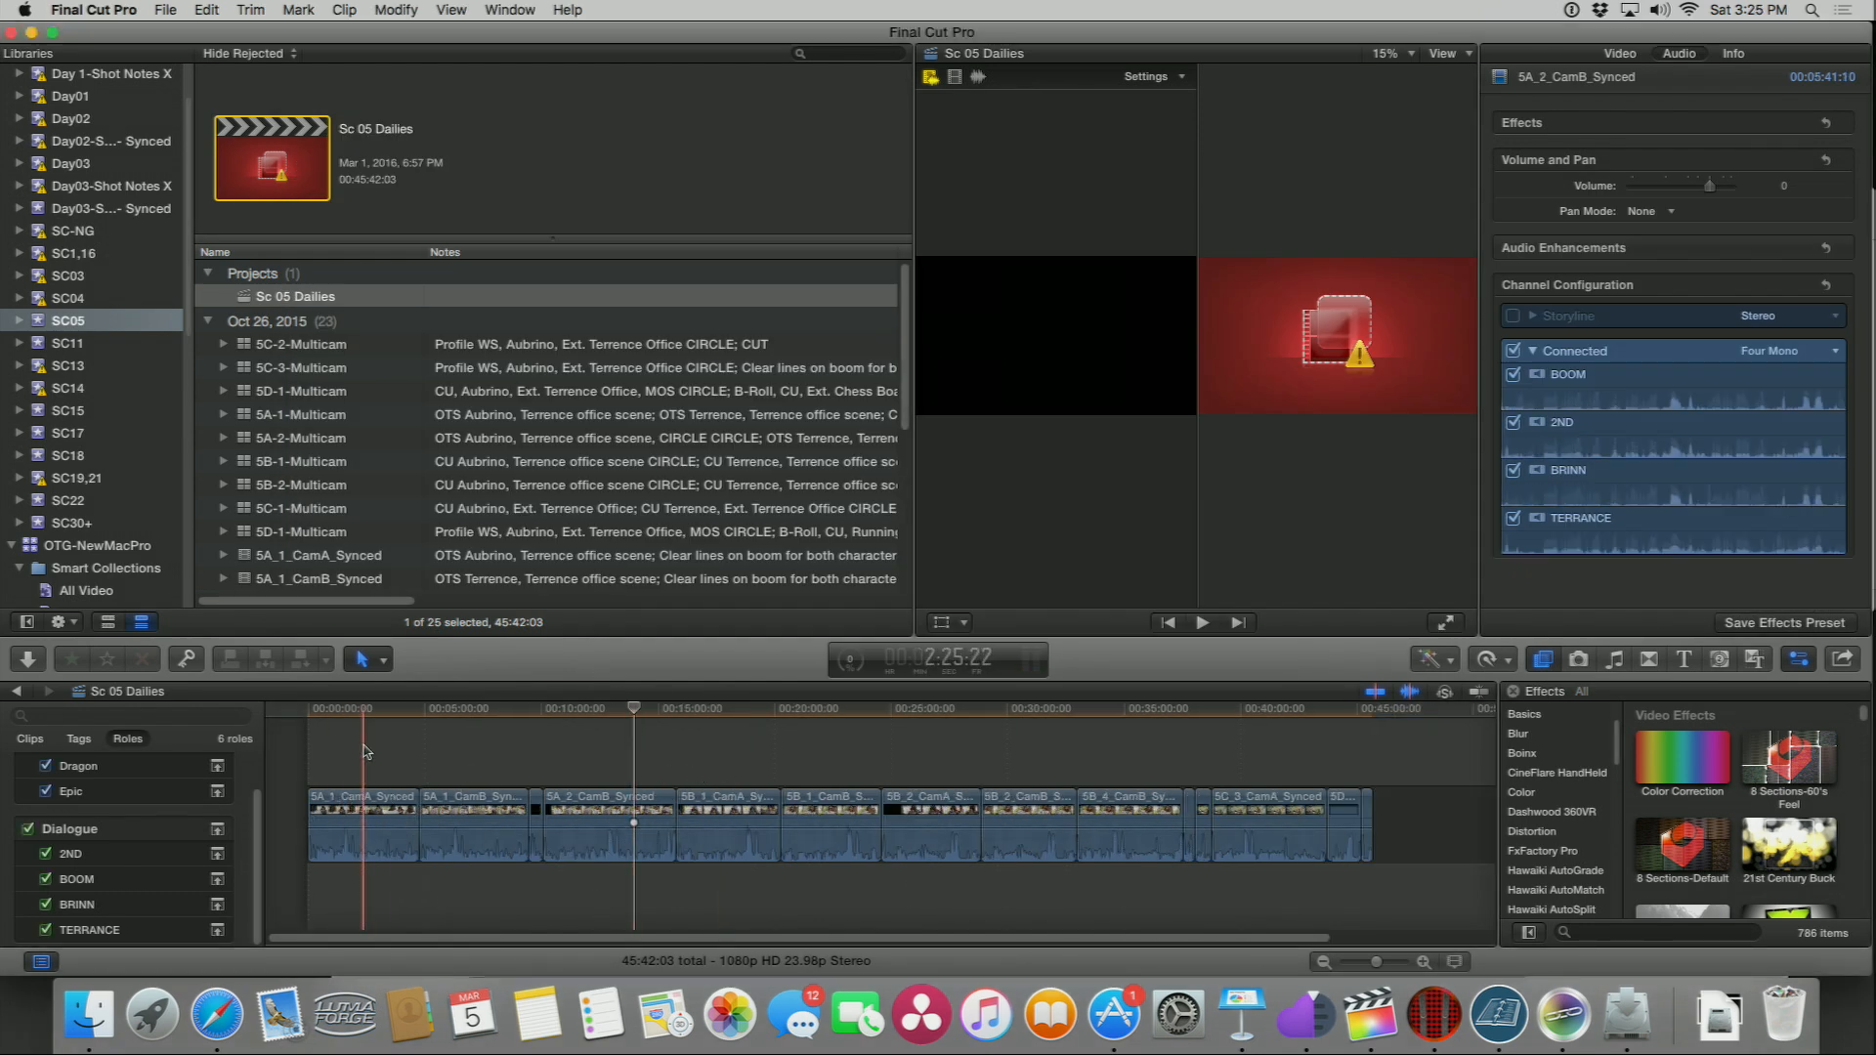
pyautogui.moveTo(364, 751); pyautogui.dragTo(1389, 839)
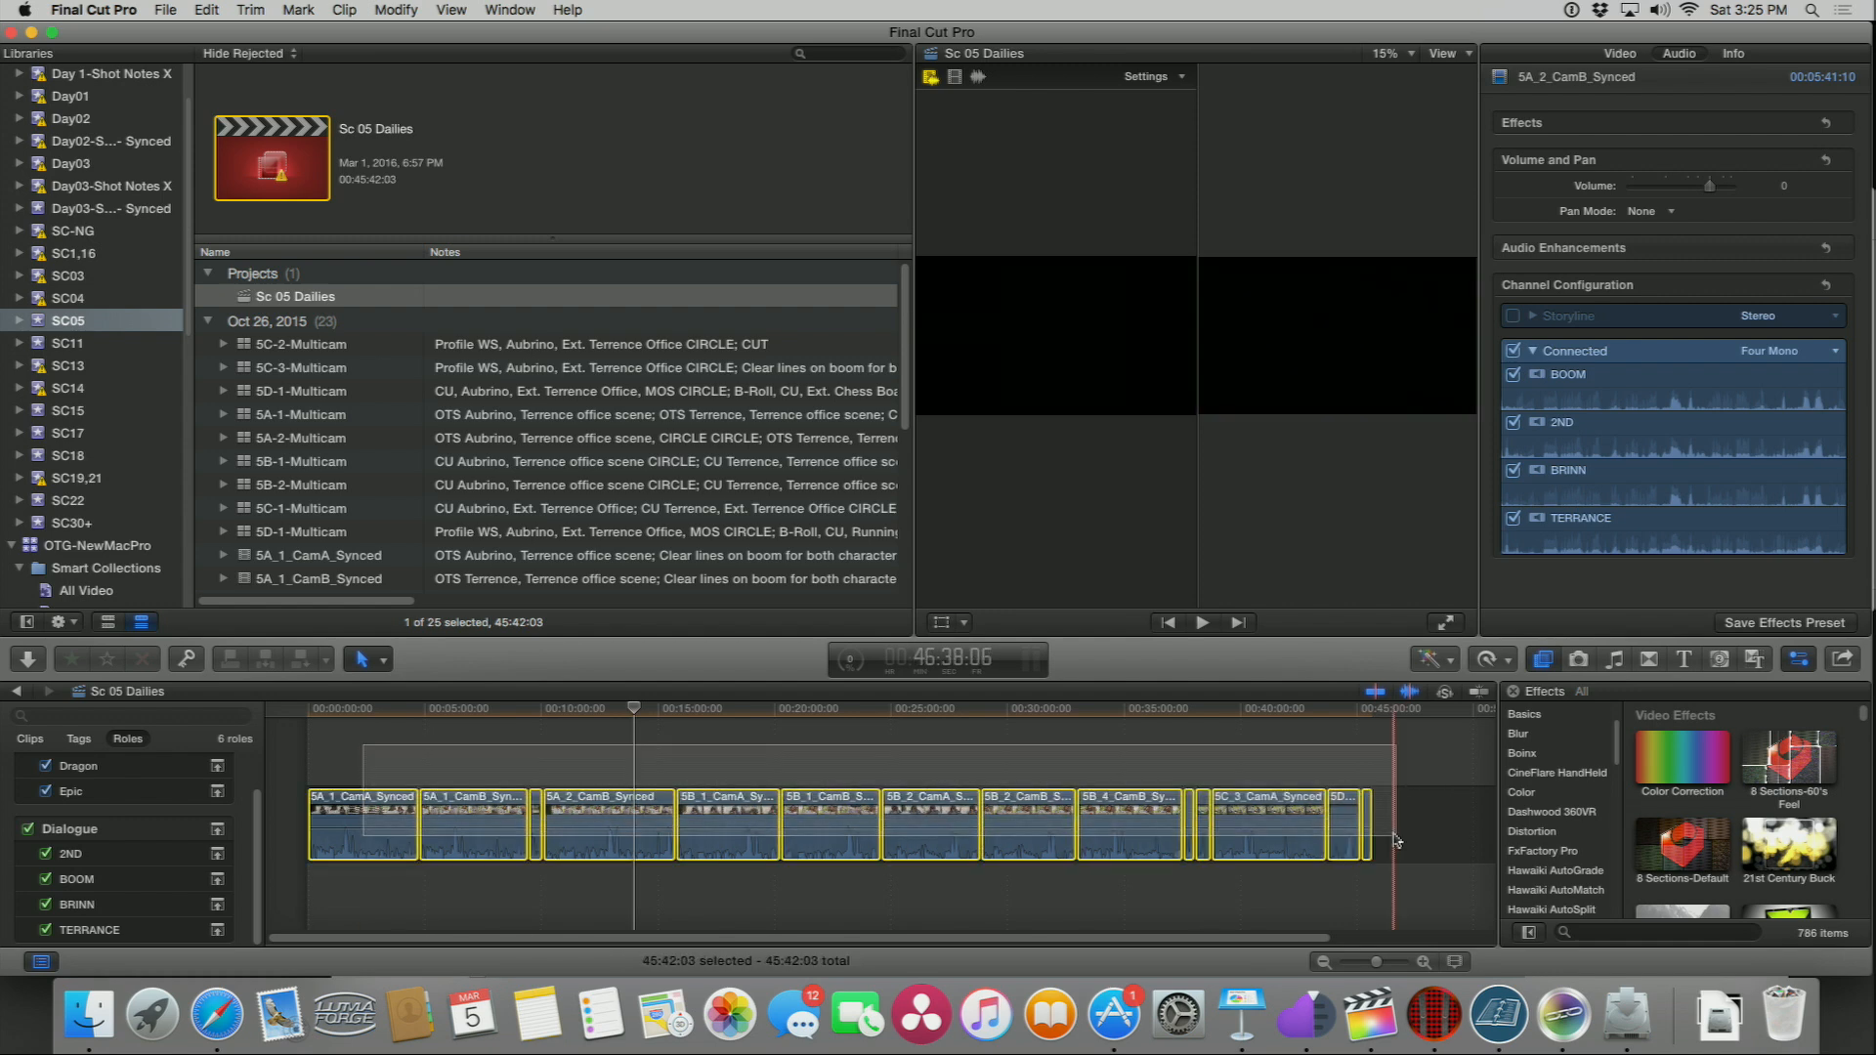
pyautogui.click(1630, 55)
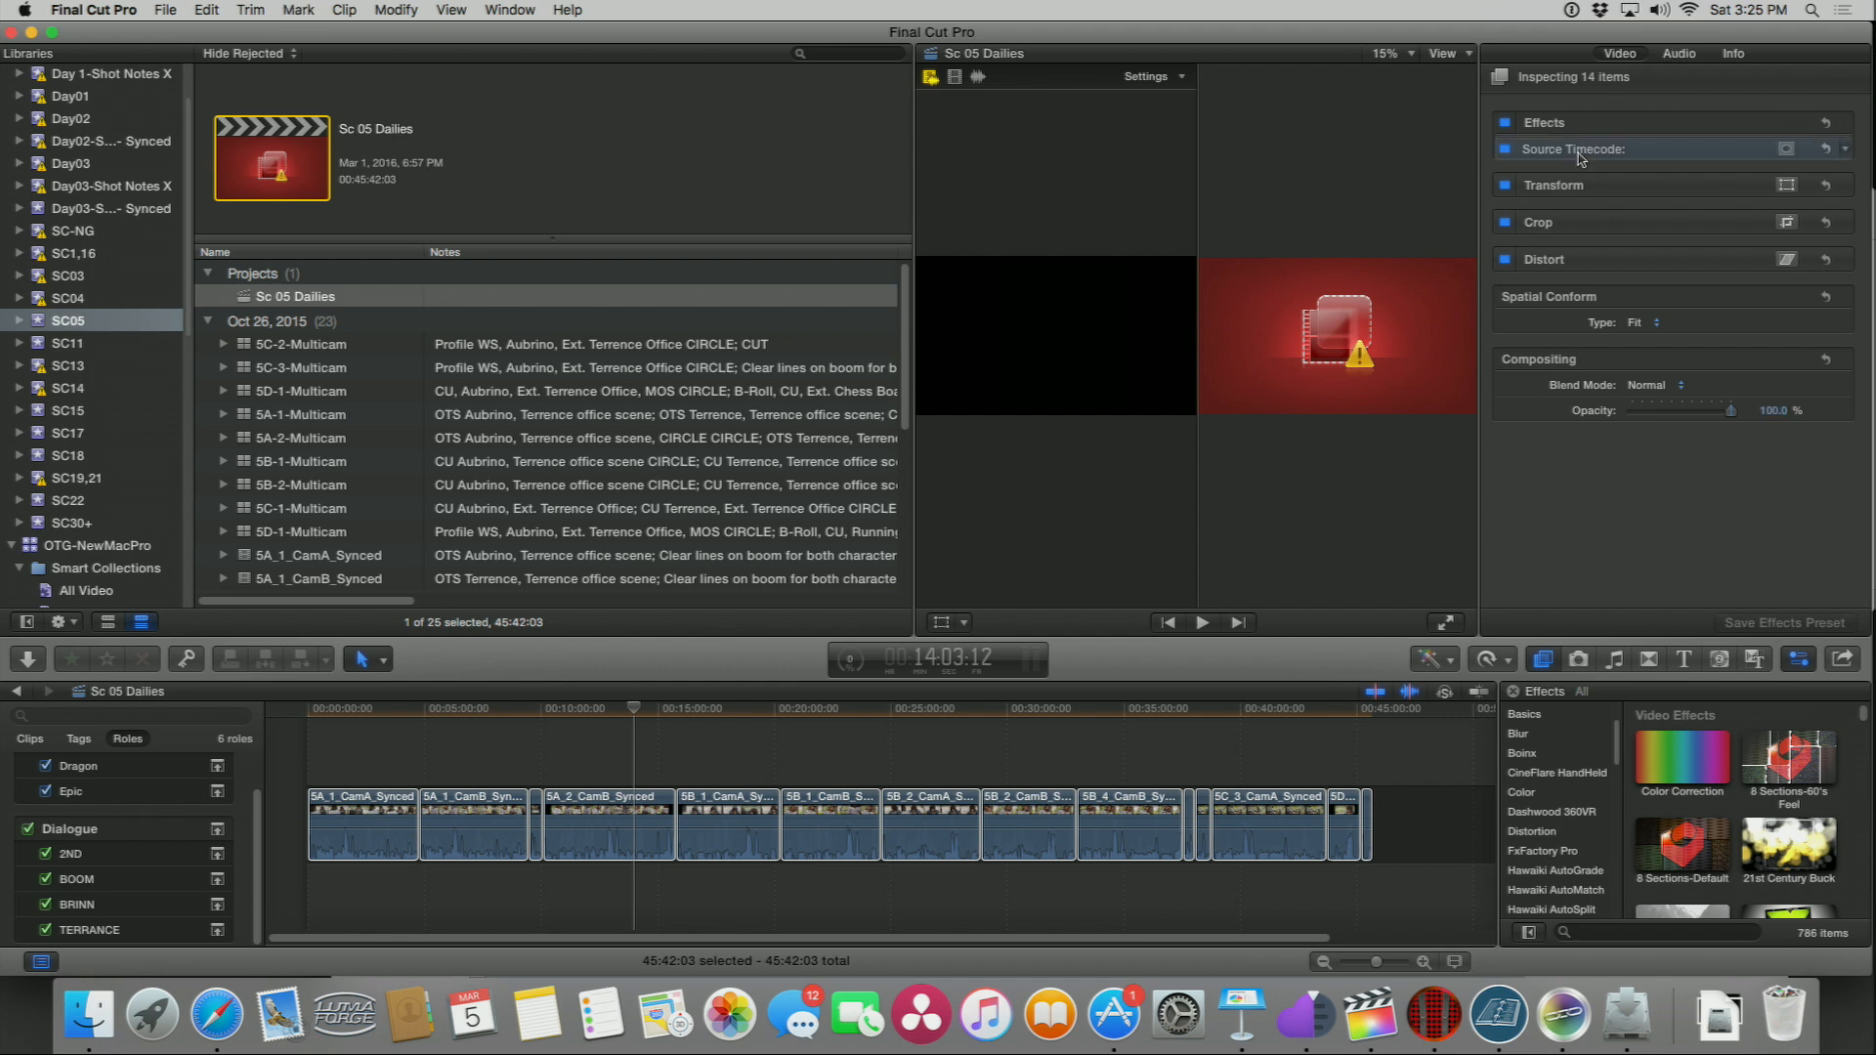
pyautogui.press('Delete')
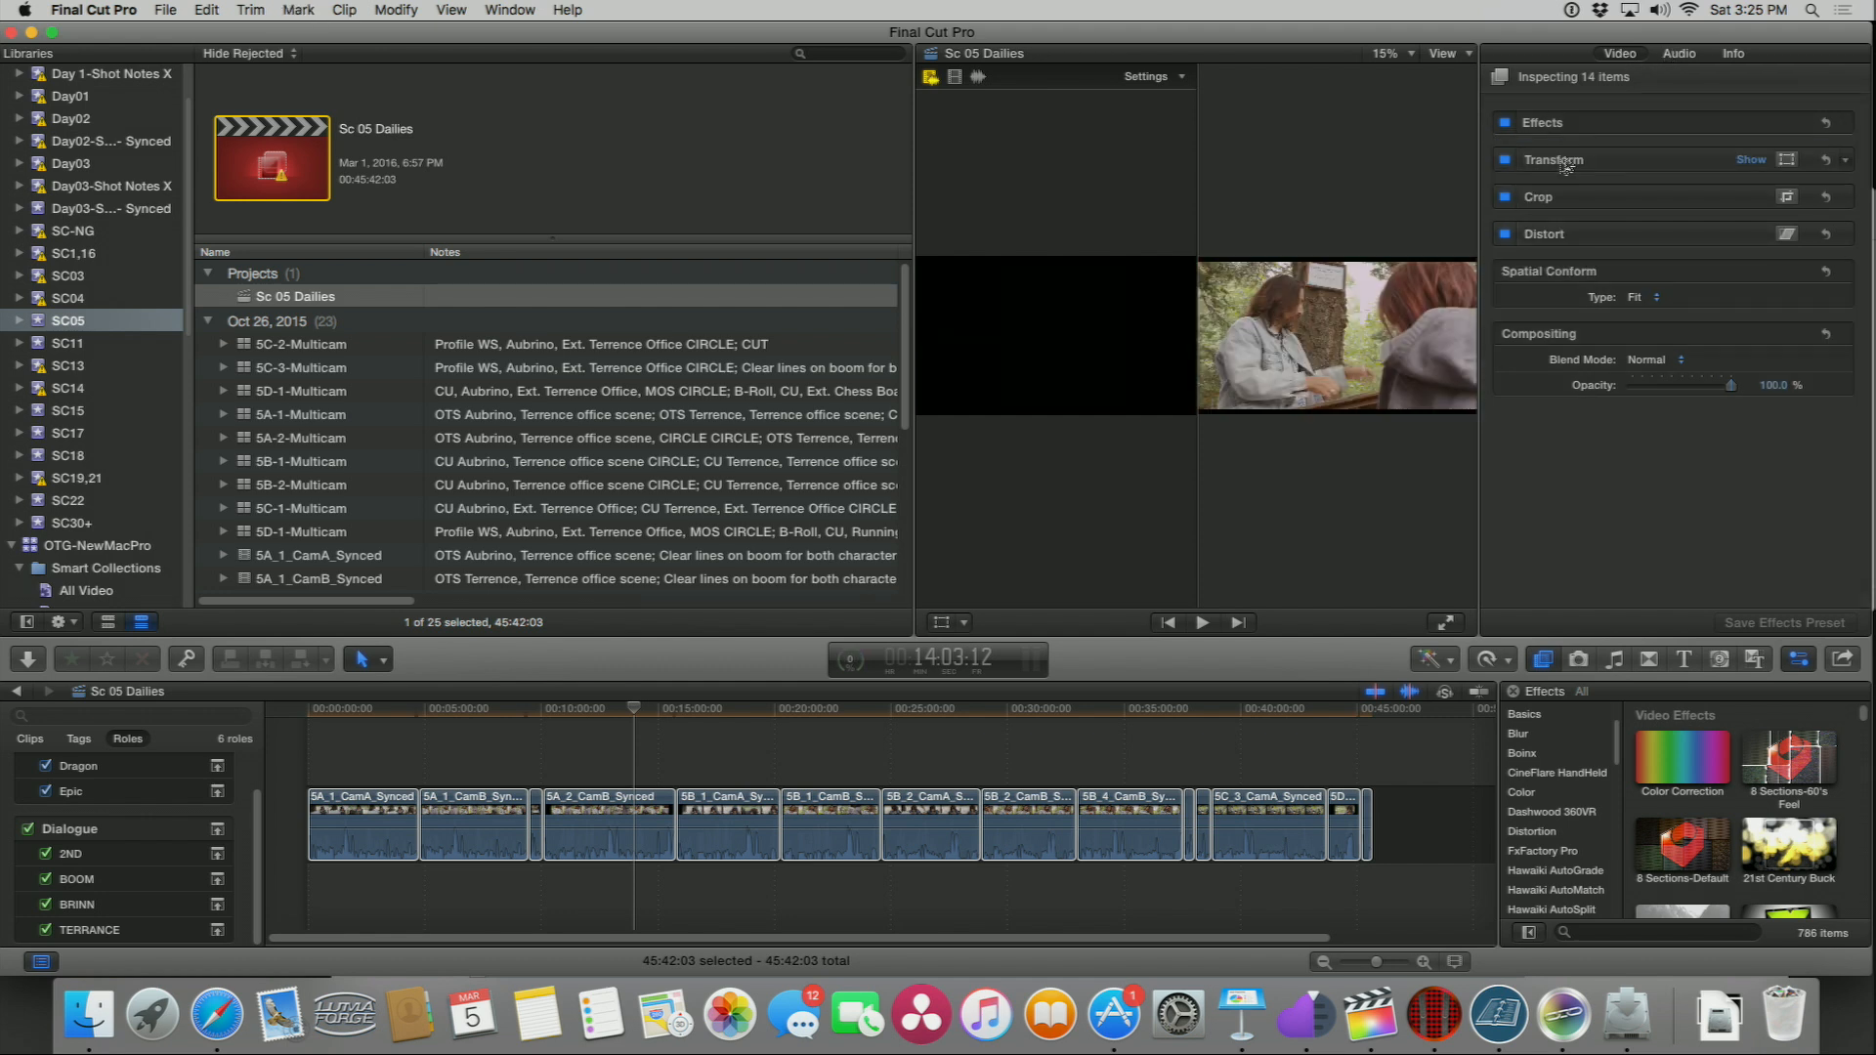
# Step: Return to Final Cut Pro and delete every clip from the Sc 05 Dailies timeline
pyautogui.click(359, 710)
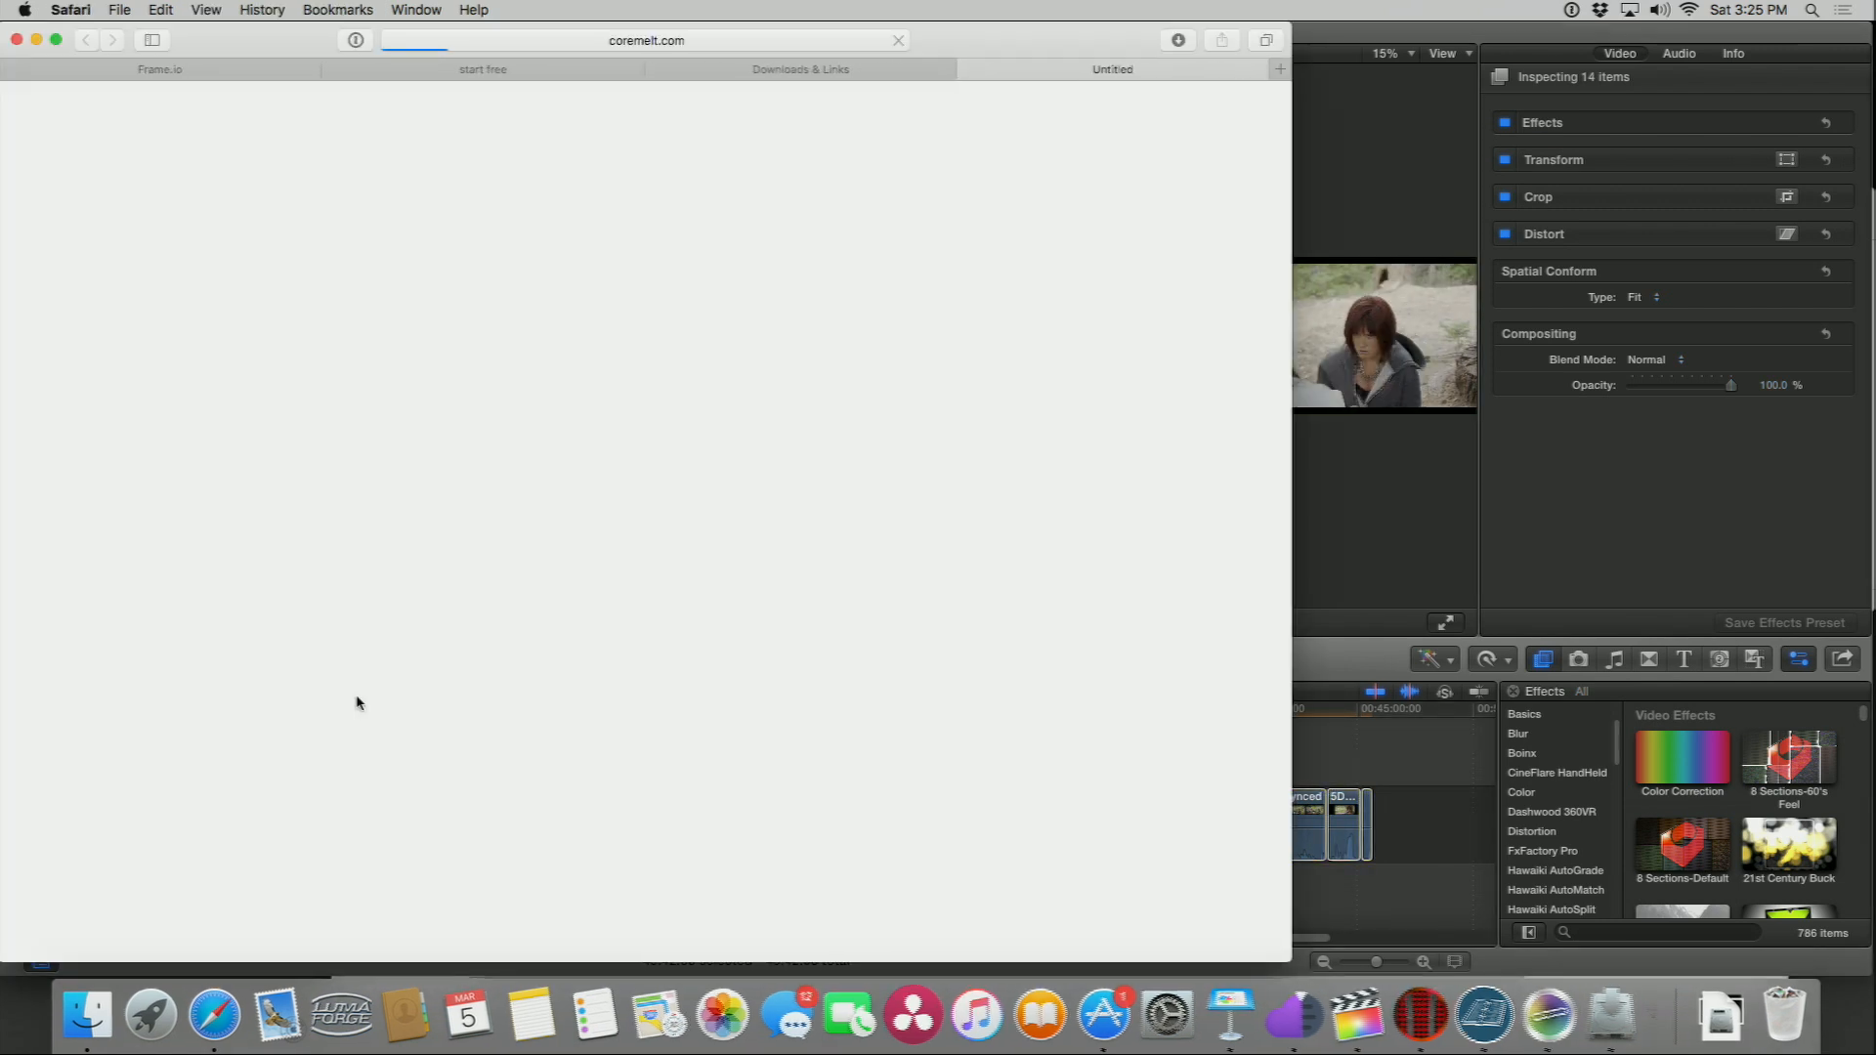
pyautogui.click(1327, 651)
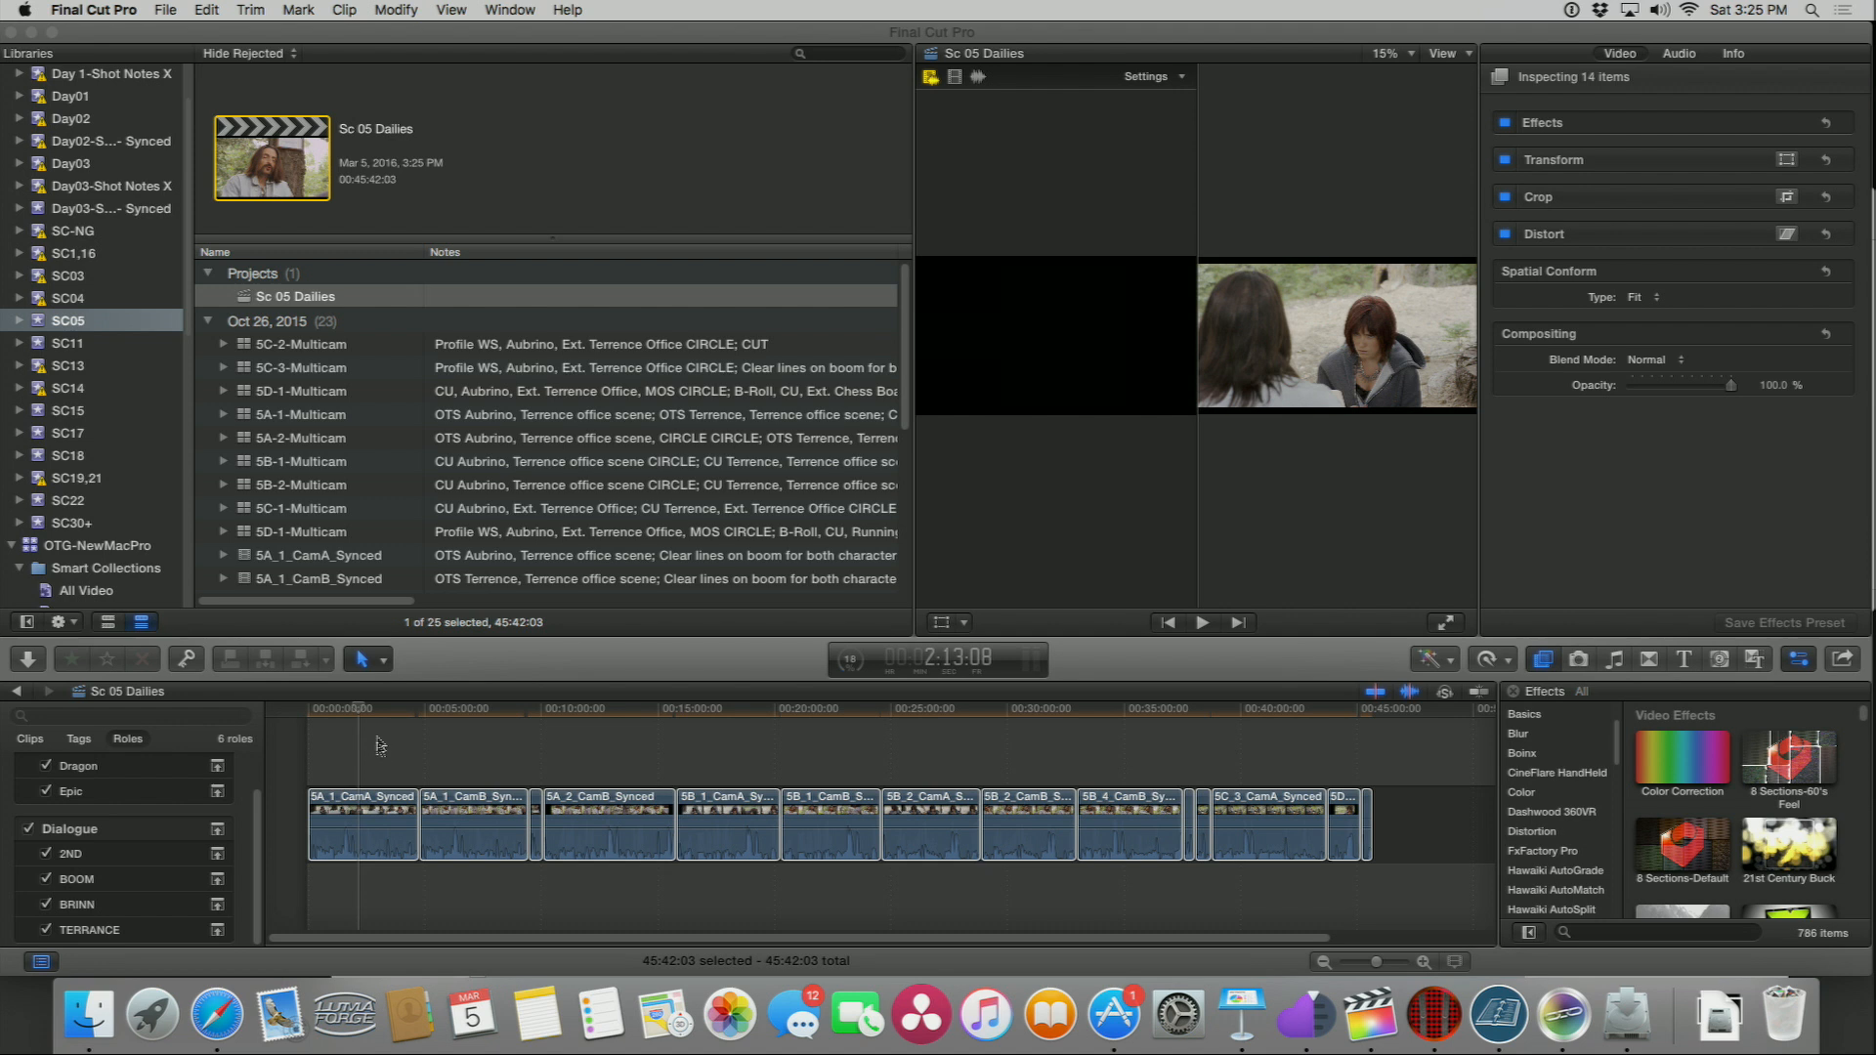
pyautogui.click(344, 711)
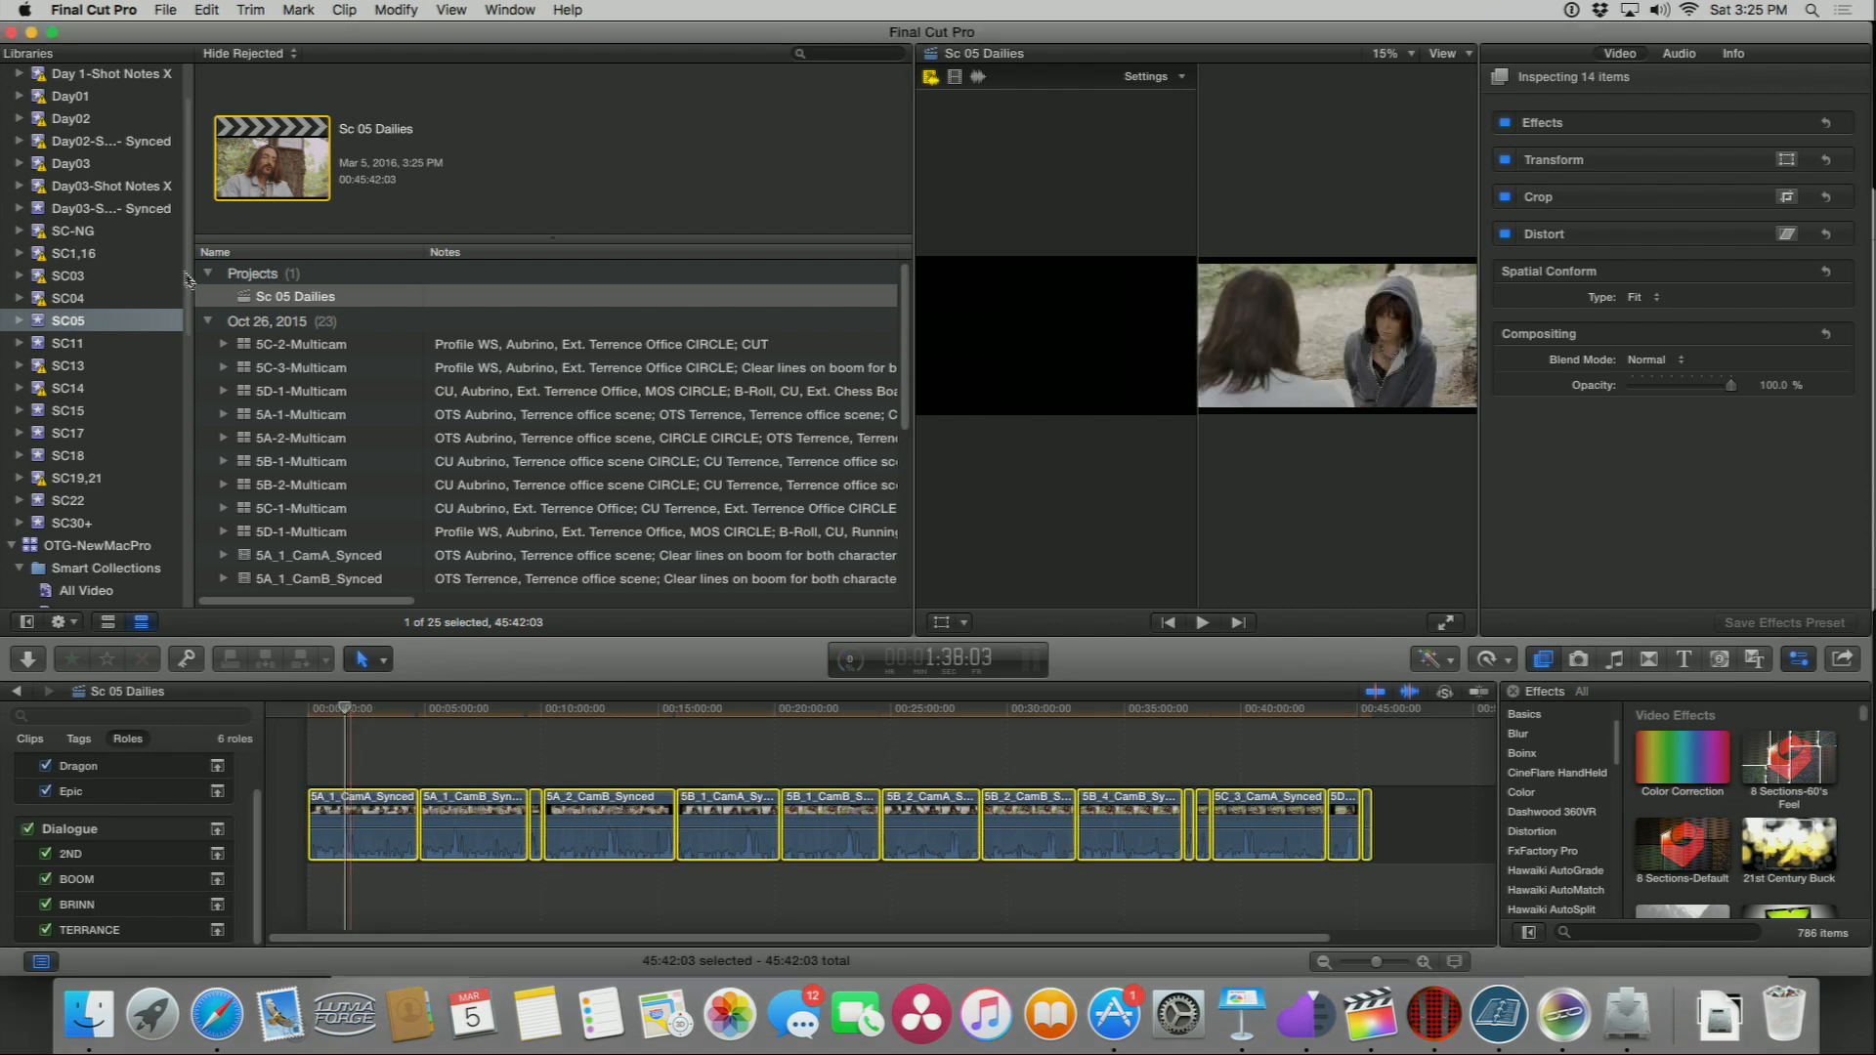
pyautogui.click(244, 346)
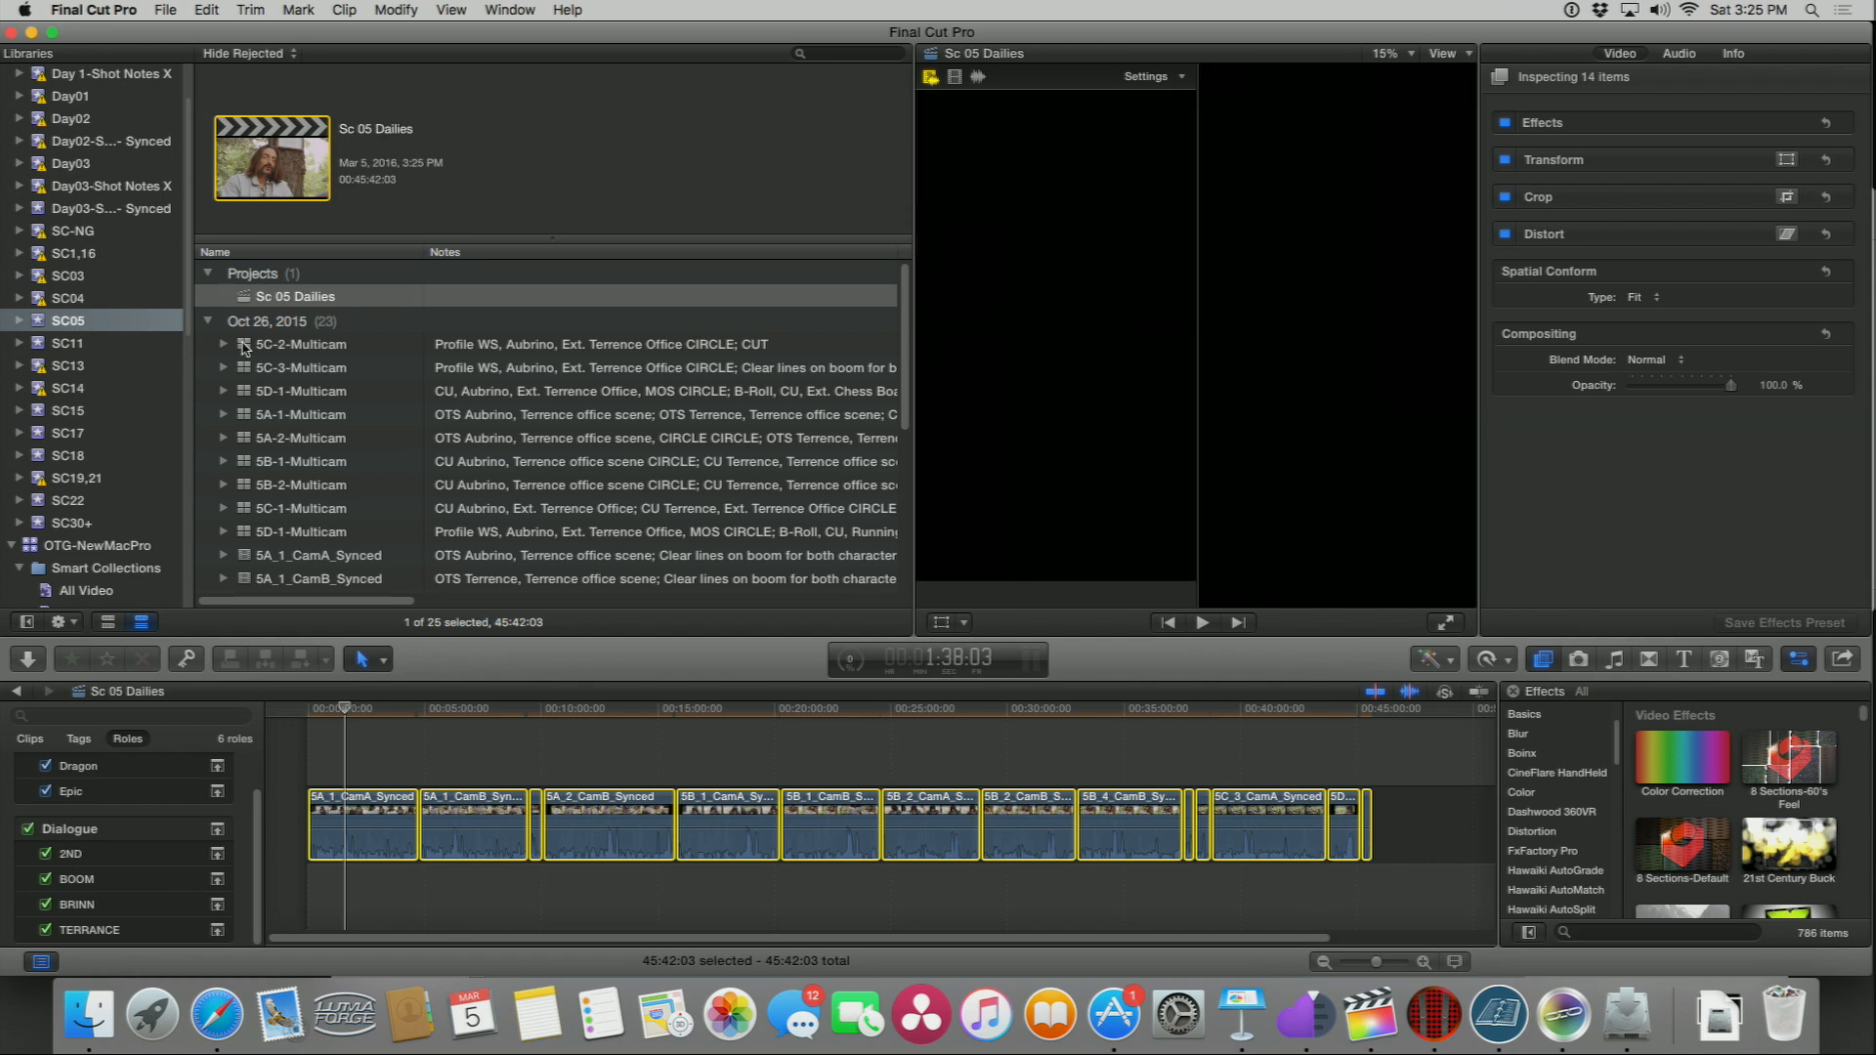
pyautogui.moveTo(328, 749); pyautogui.dragTo(1397, 887)
pyautogui.press('Delete')
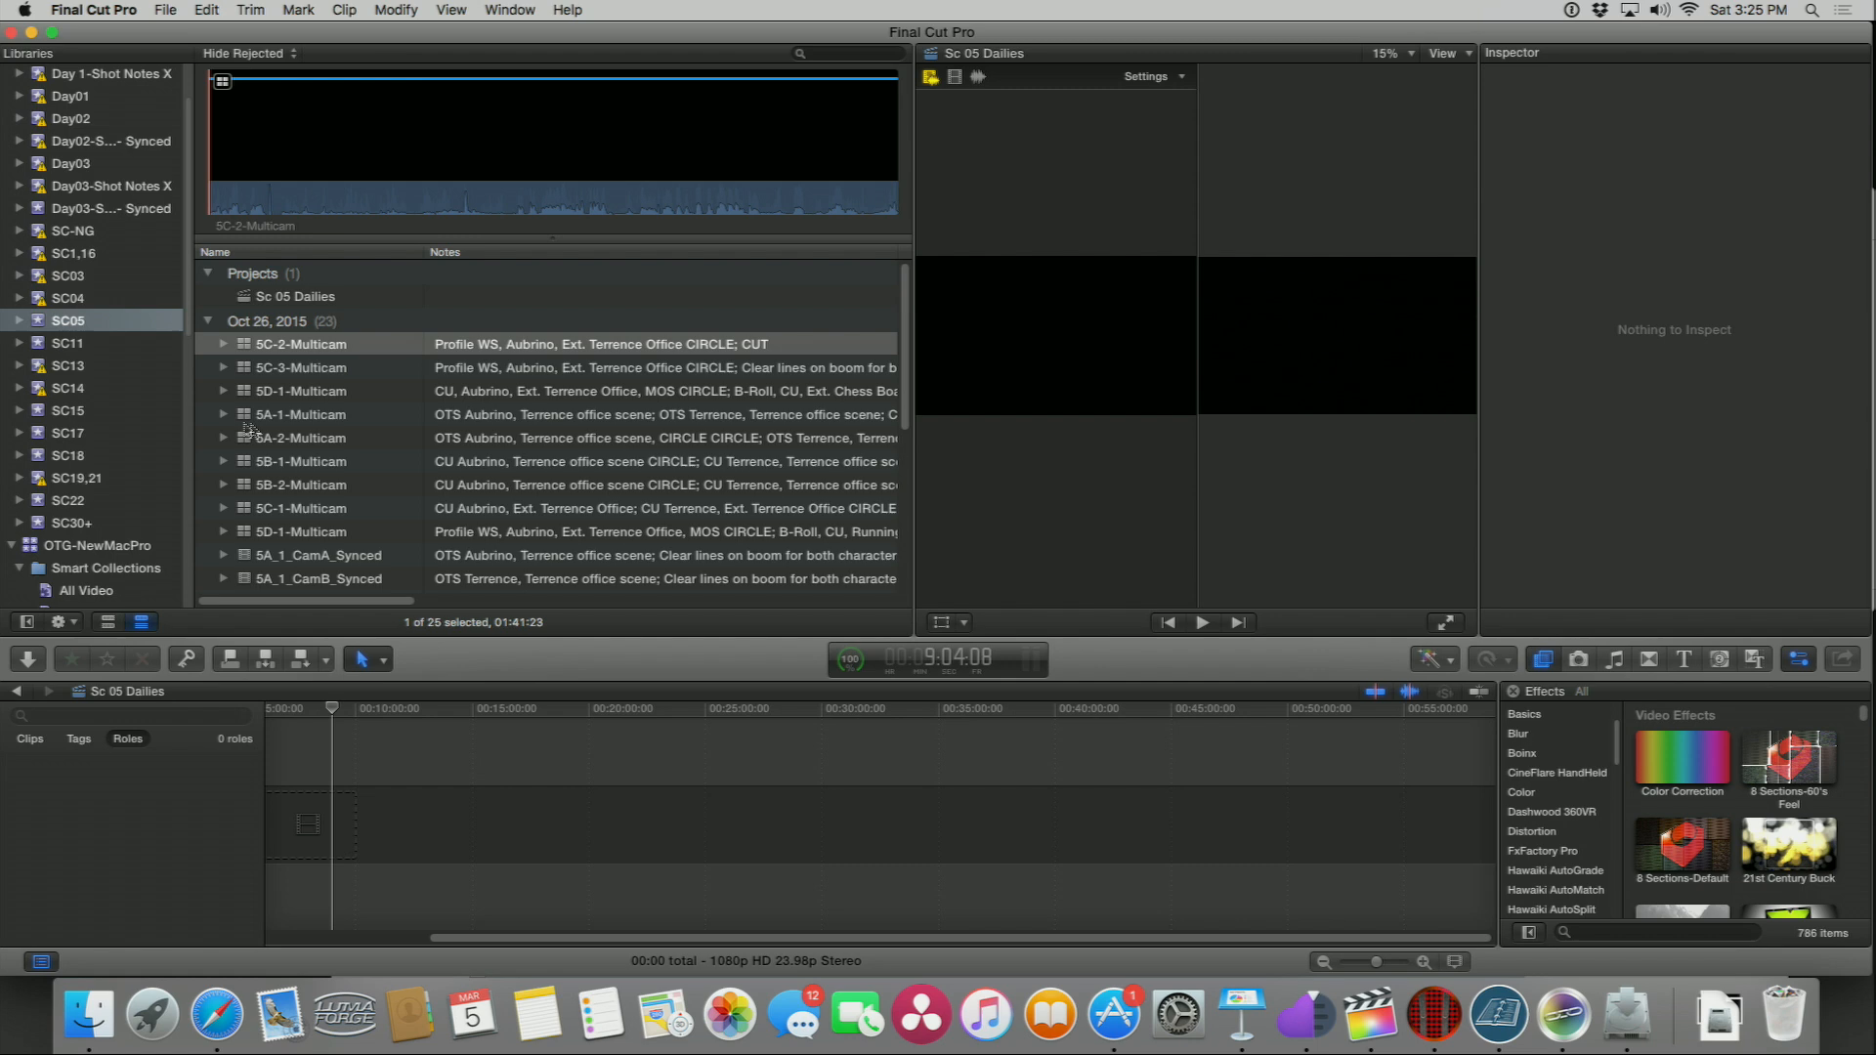
# Step: Select all 24 clips in the SC05 event browser and append them to the timeline
pyautogui.click(259, 354)
pyautogui.press('super+a')
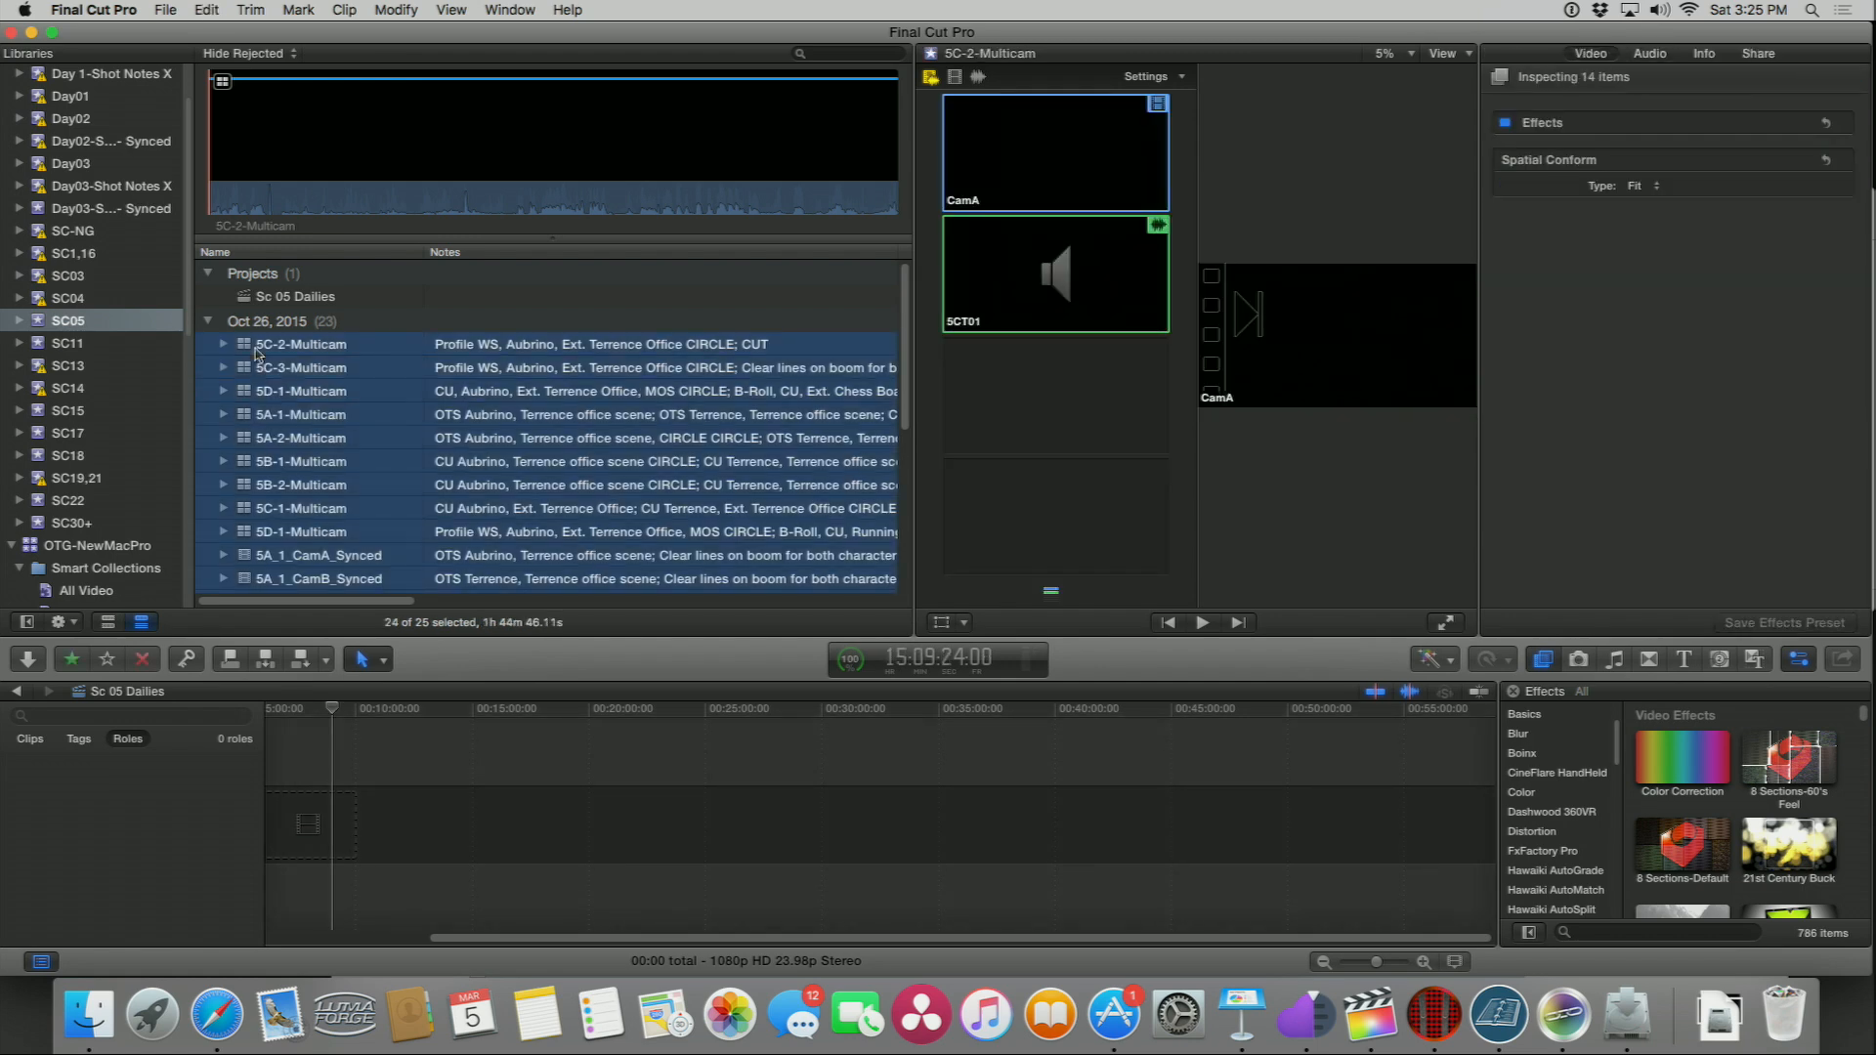
pyautogui.press('e')
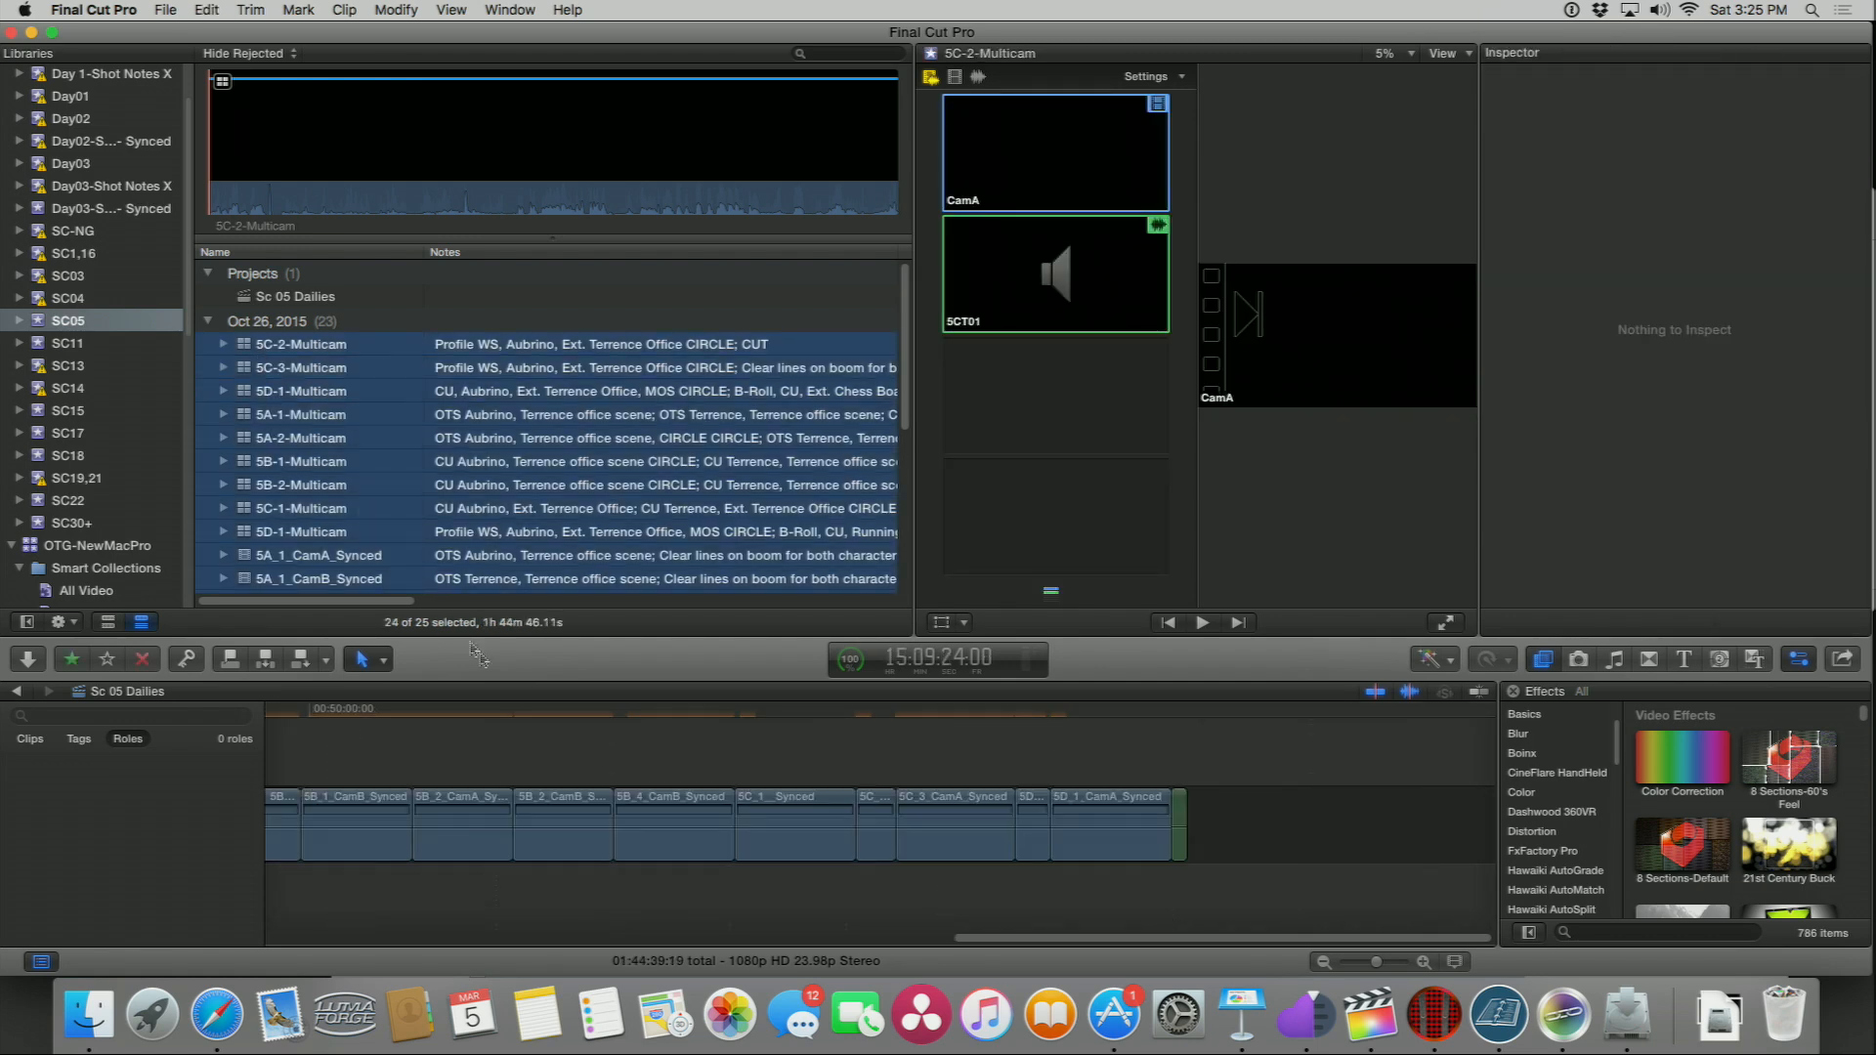
# Step: Fit the timeline to the window and set clip appearance to show Clip Names
pyautogui.click(364, 714)
pyautogui.hotkey('shift', 'z')
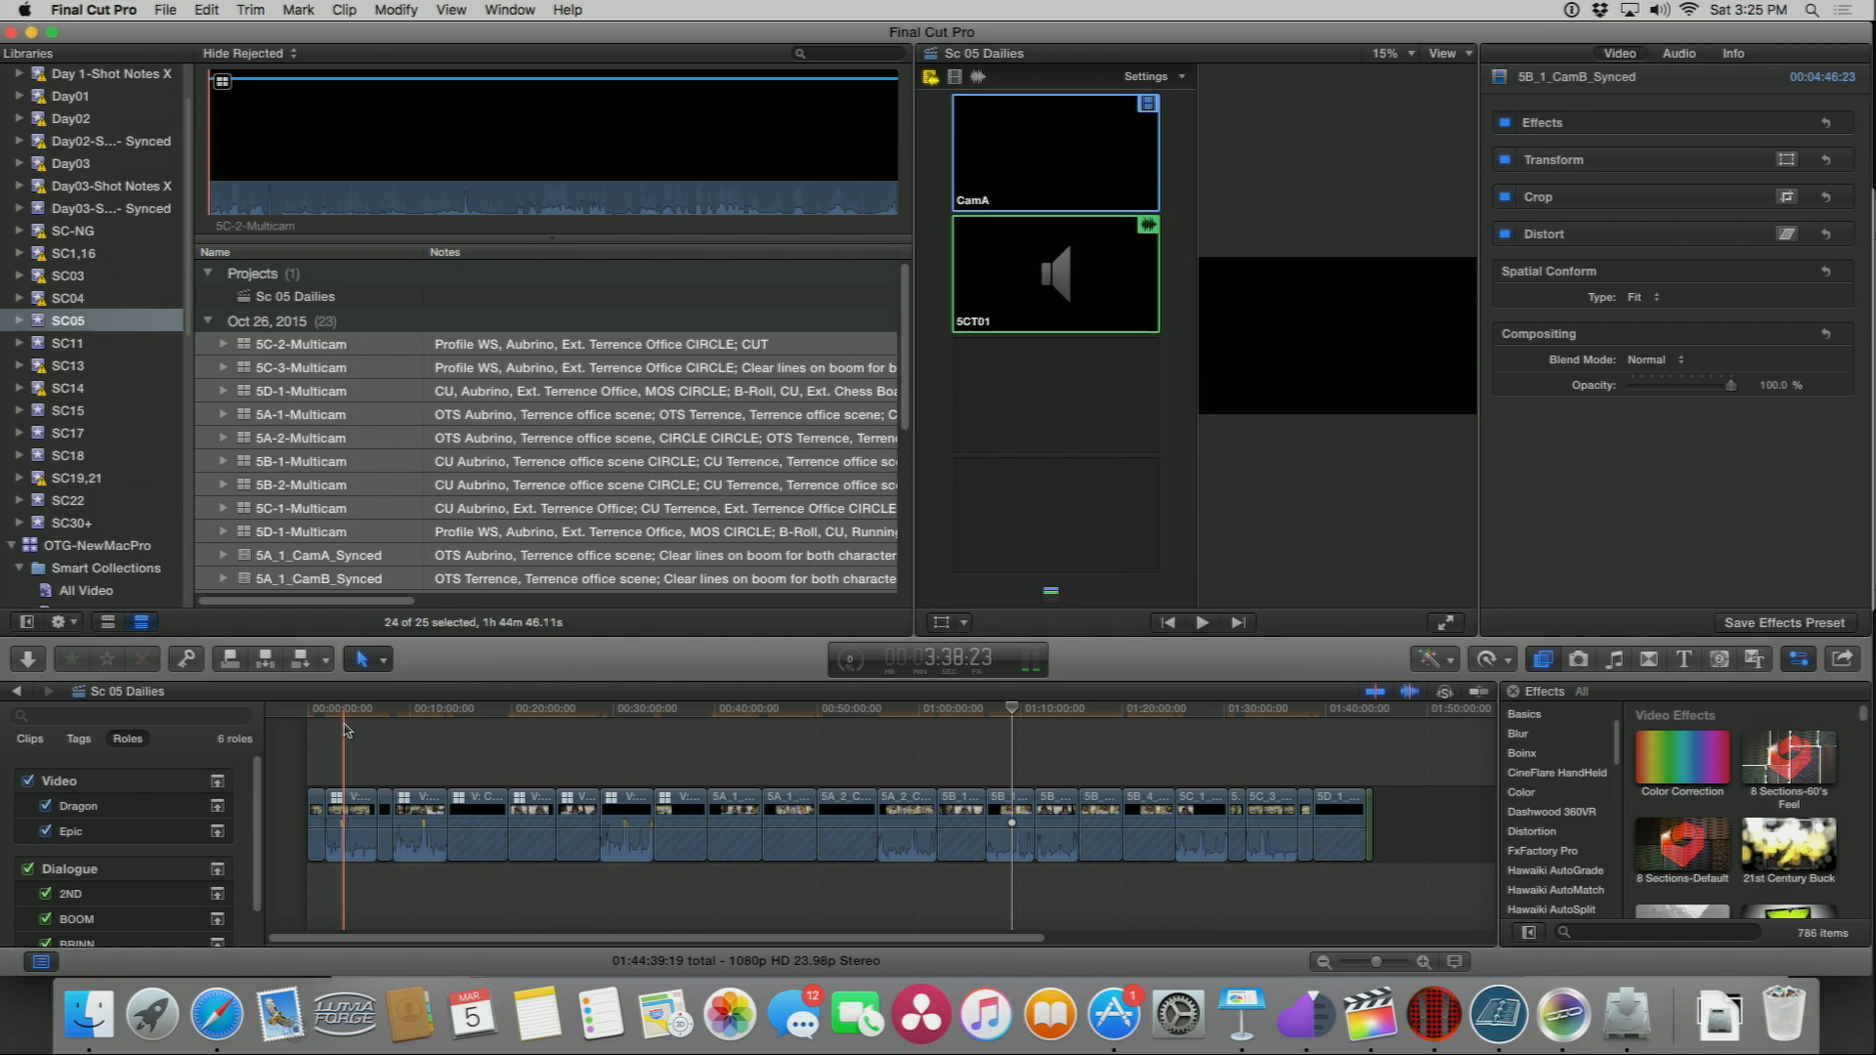
pyautogui.click(1456, 962)
pyautogui.click(1483, 910)
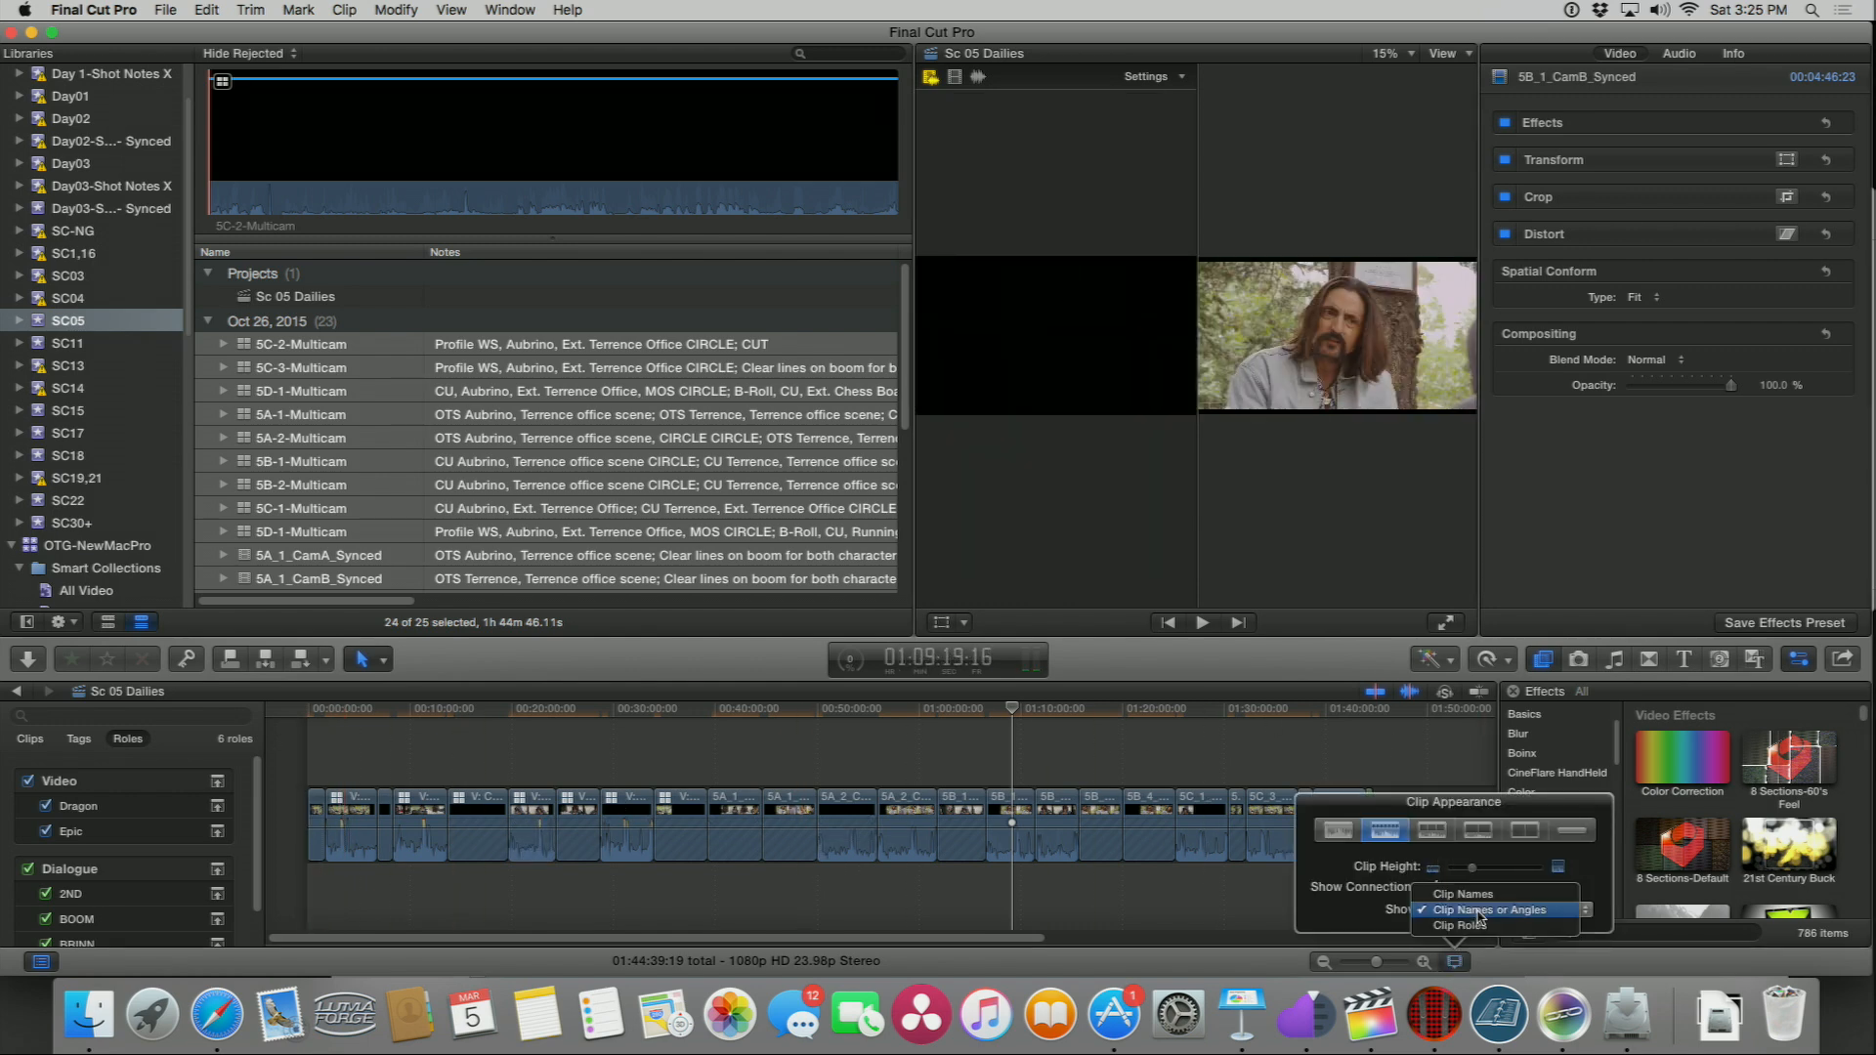
pyautogui.click(1473, 896)
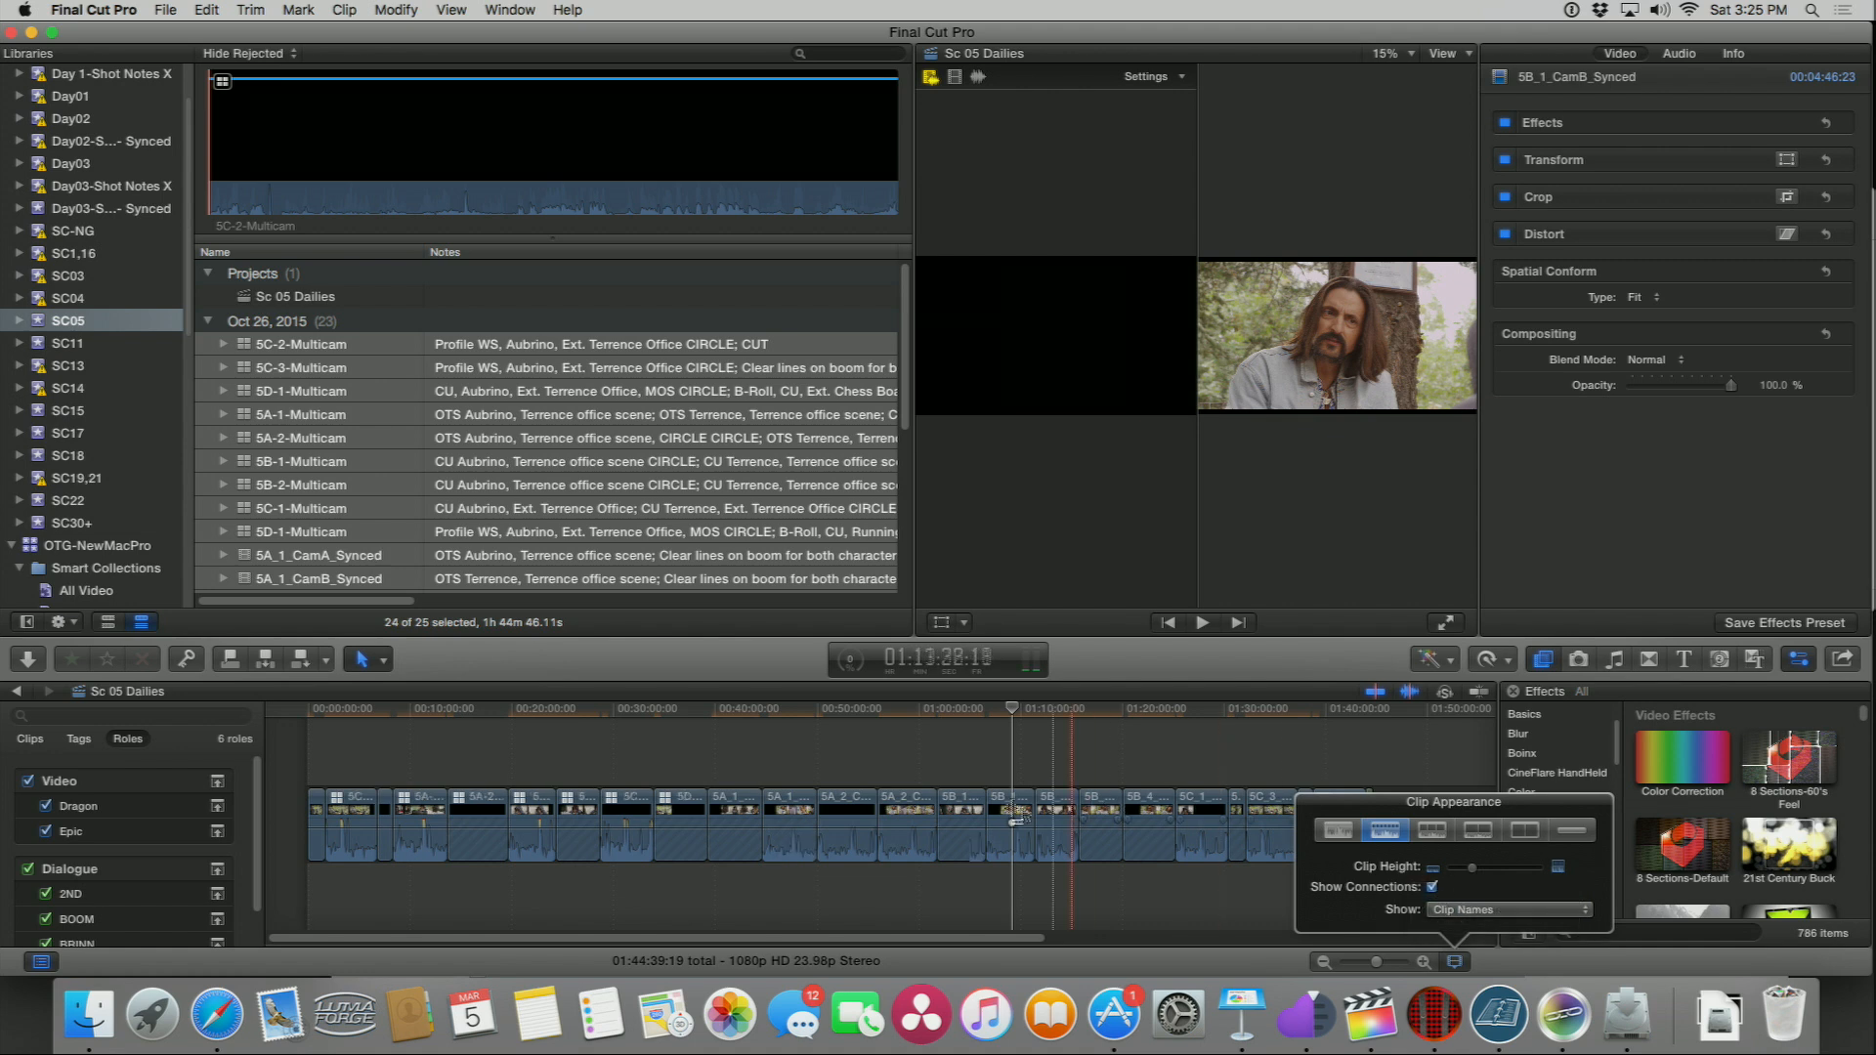
# Step: Zoom in and out on the timeline to inspect the appended clips
pyautogui.click(925, 759)
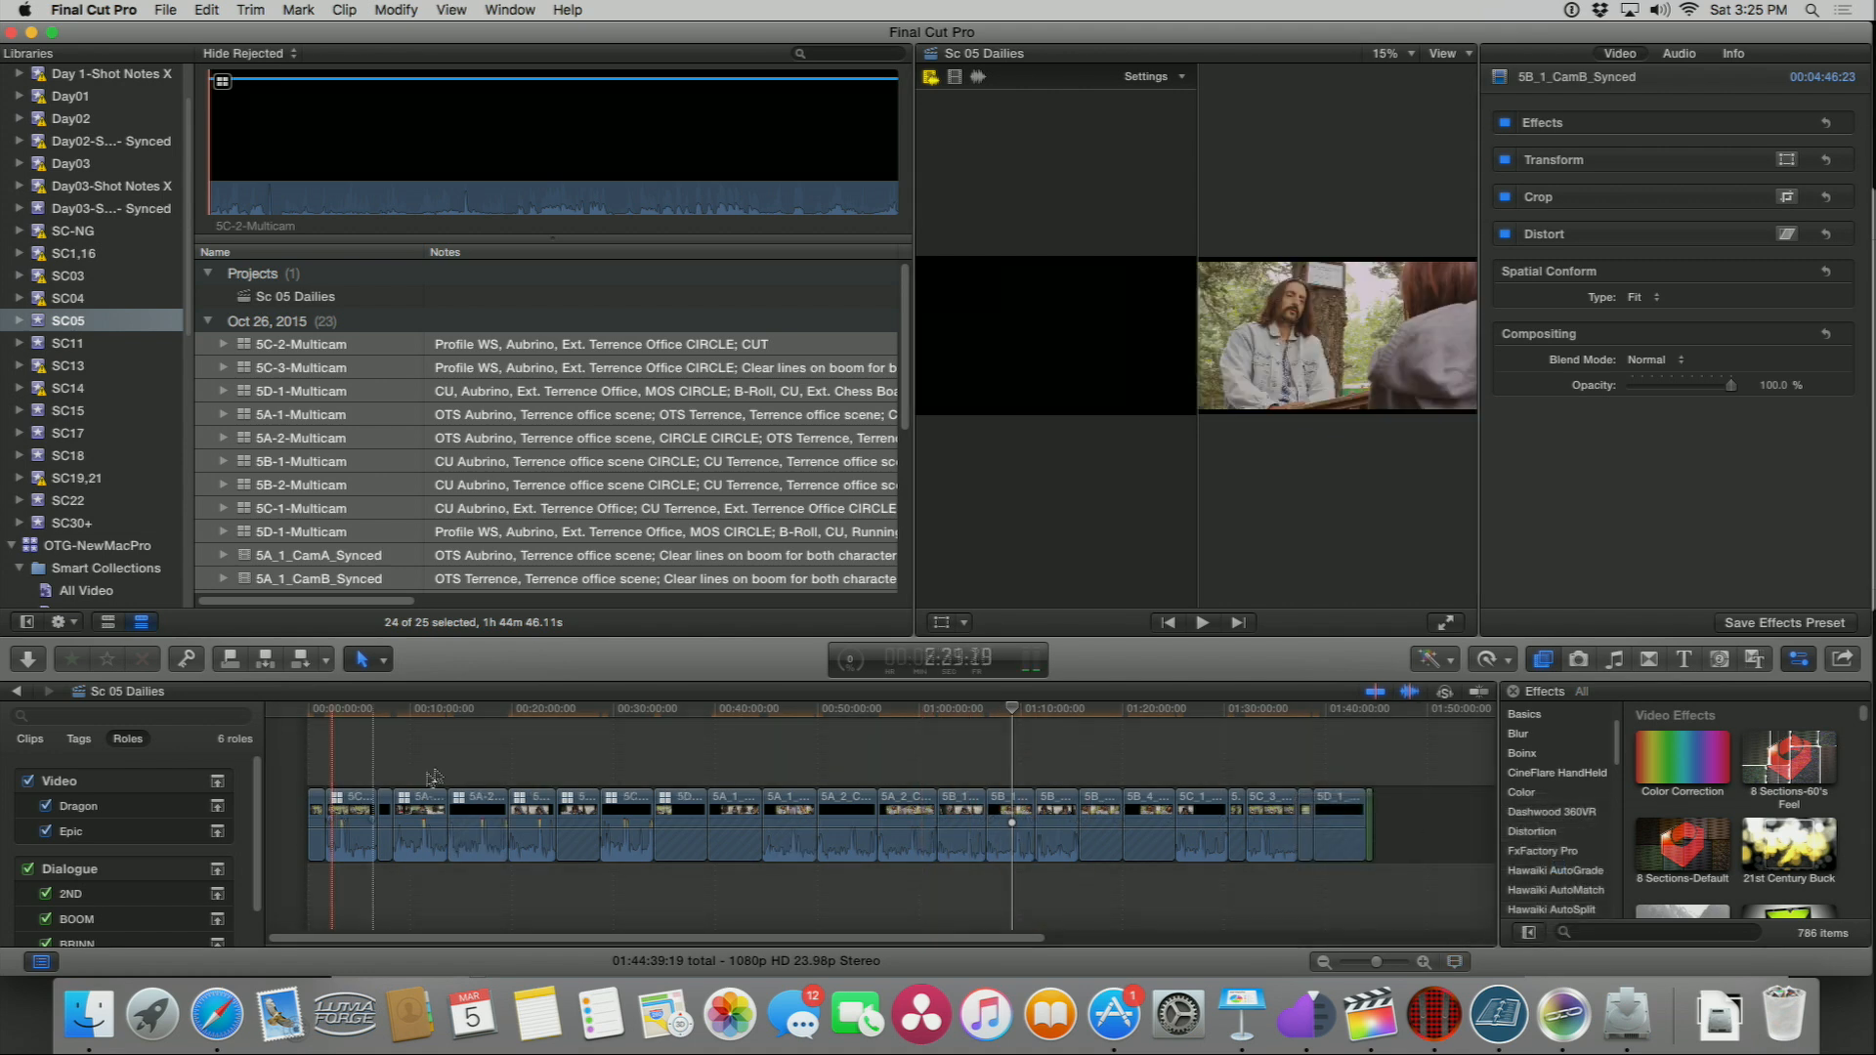
pyautogui.press('super+shift+7')
pyautogui.press('super+equal')
pyautogui.press('super+equal')
pyautogui.press('super+equal')
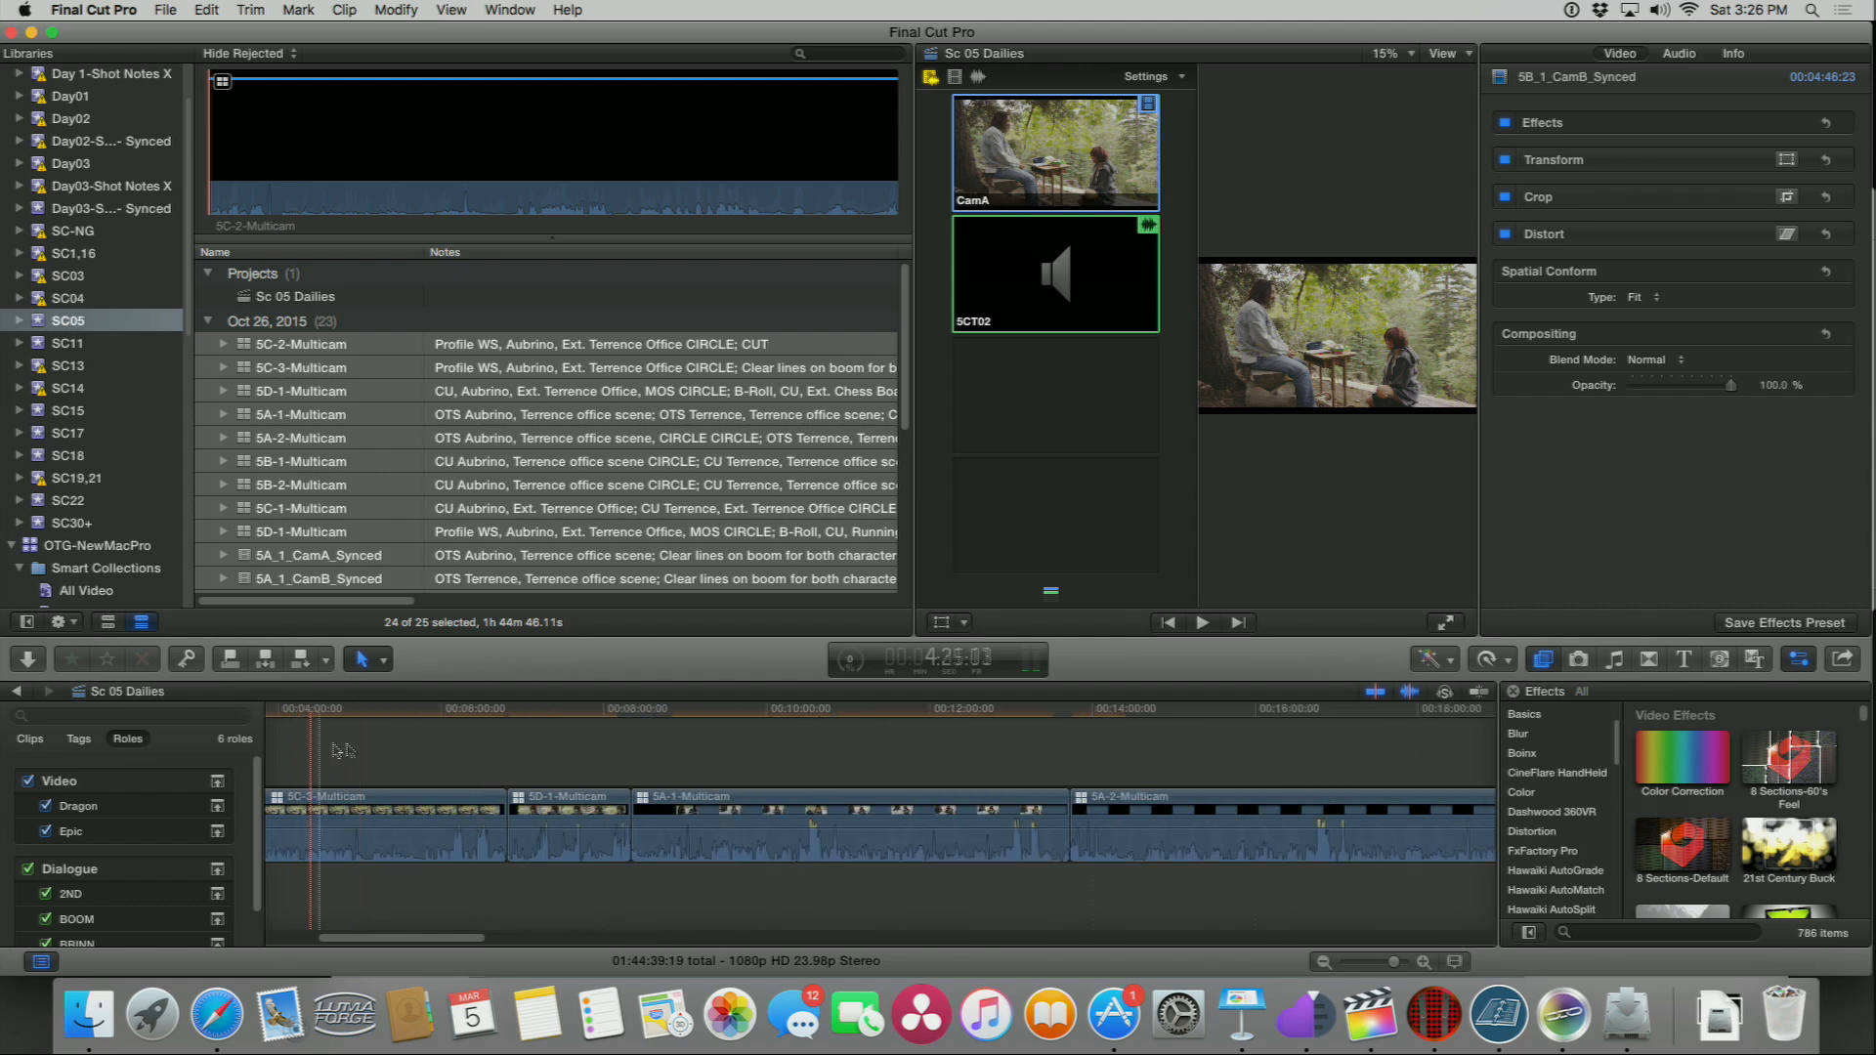
pyautogui.press('super+minus')
pyautogui.press('super+minus')
pyautogui.press('super+minus')
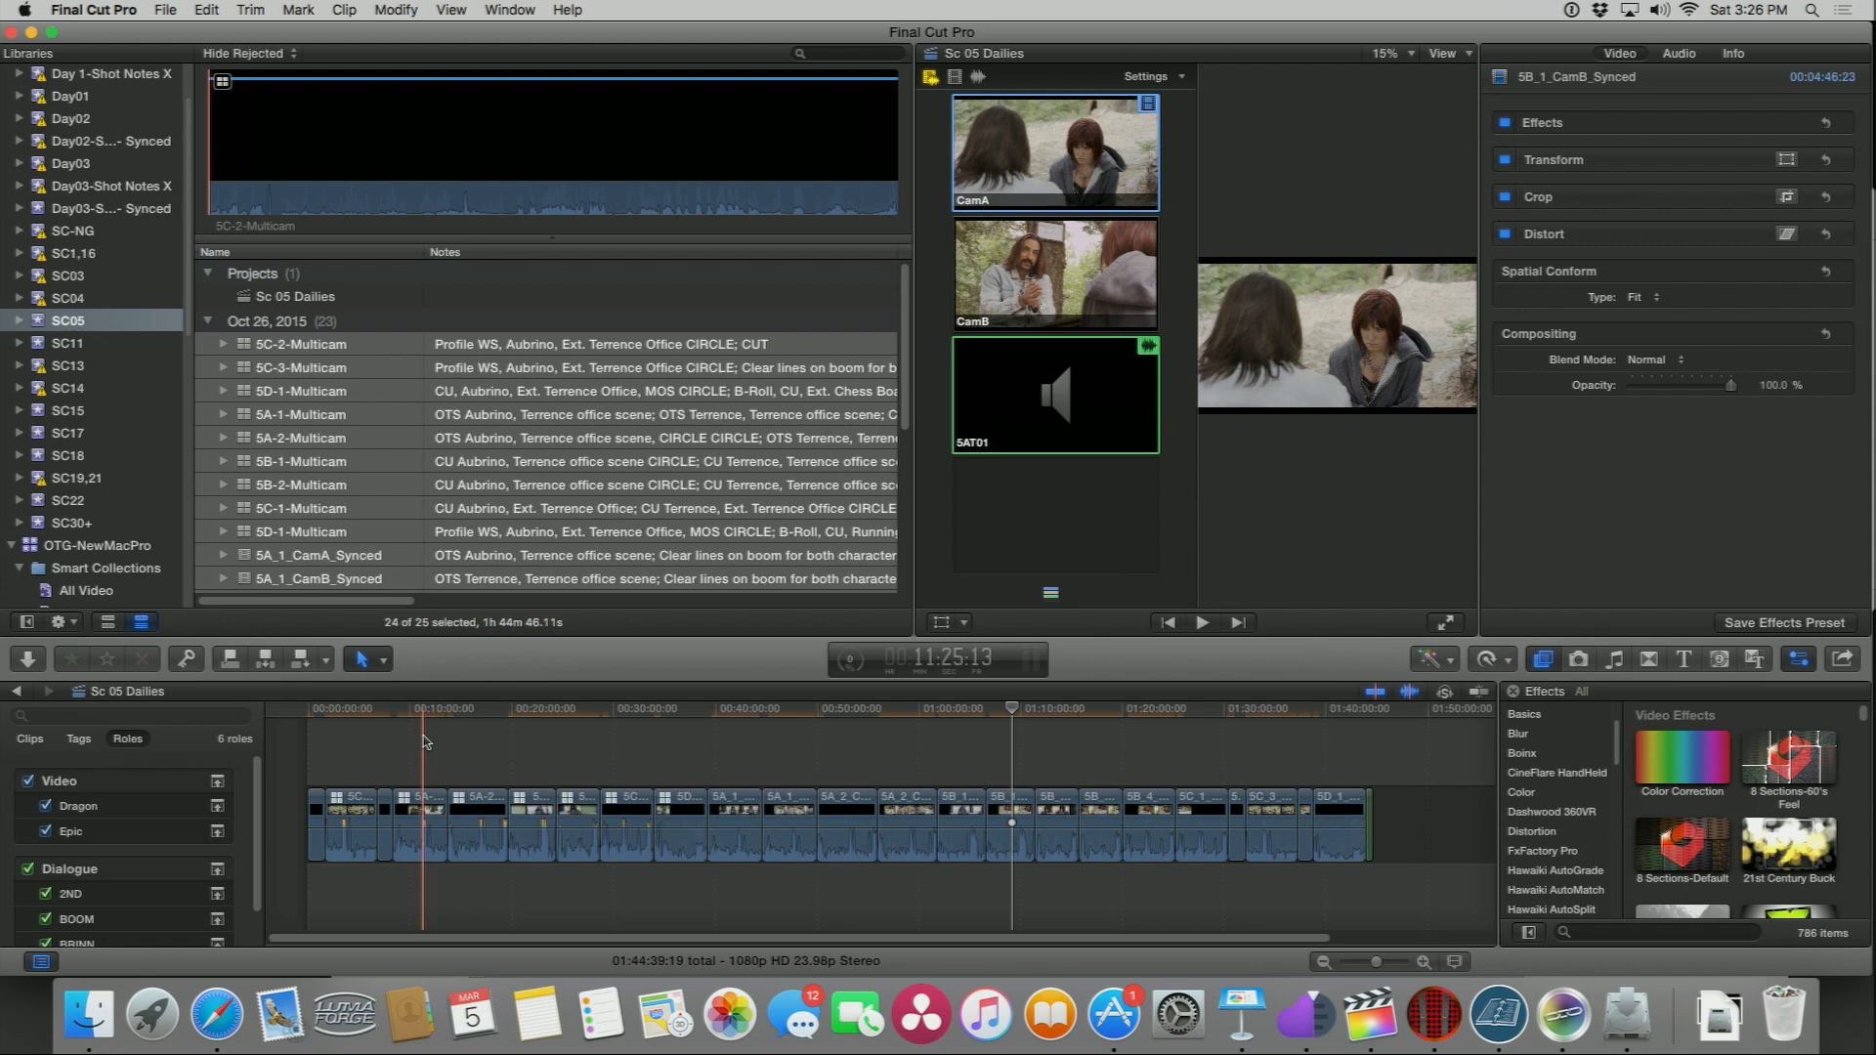
# Step: Select the first nine multicam clips in the timeline index and paste copies of them at the playhead
pyautogui.click(30, 740)
pyautogui.click(42, 809)
pyautogui.scroll(4, 44, 806)
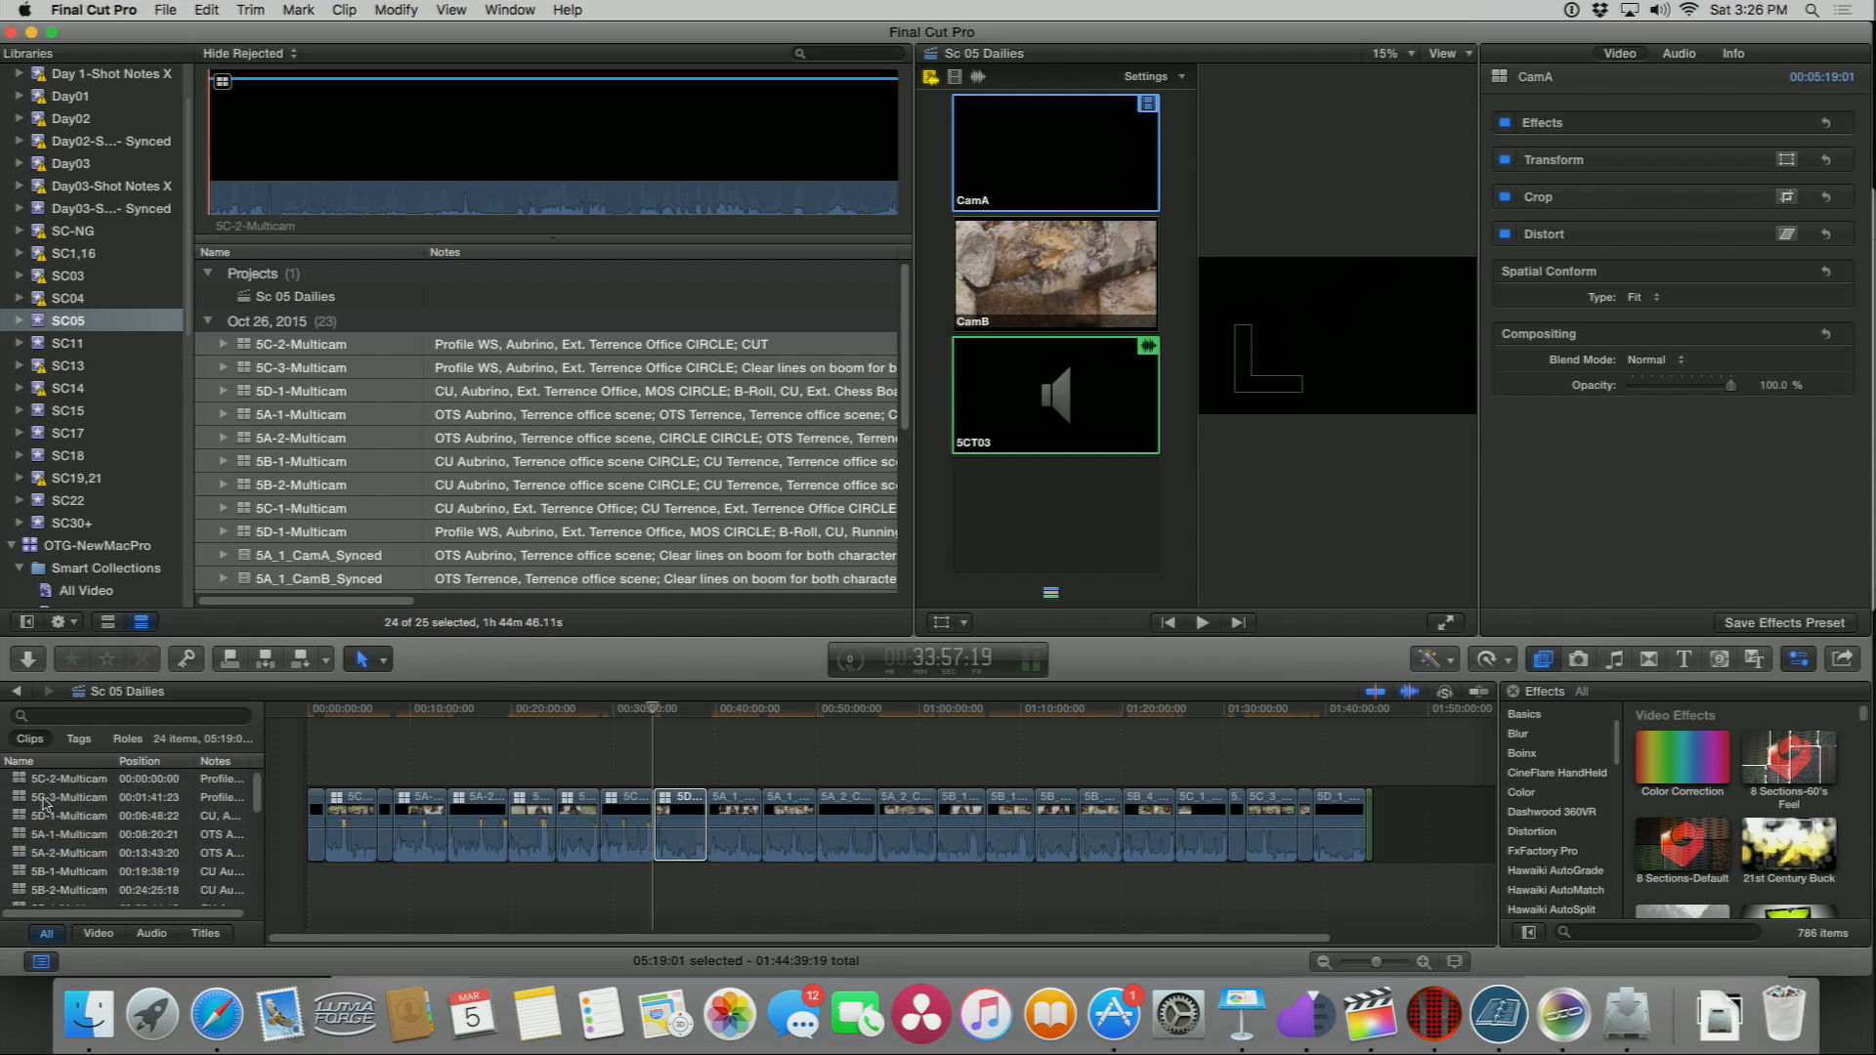
pyautogui.keyDown('shift'); pyautogui.click(27, 780); pyautogui.keyUp('shift')
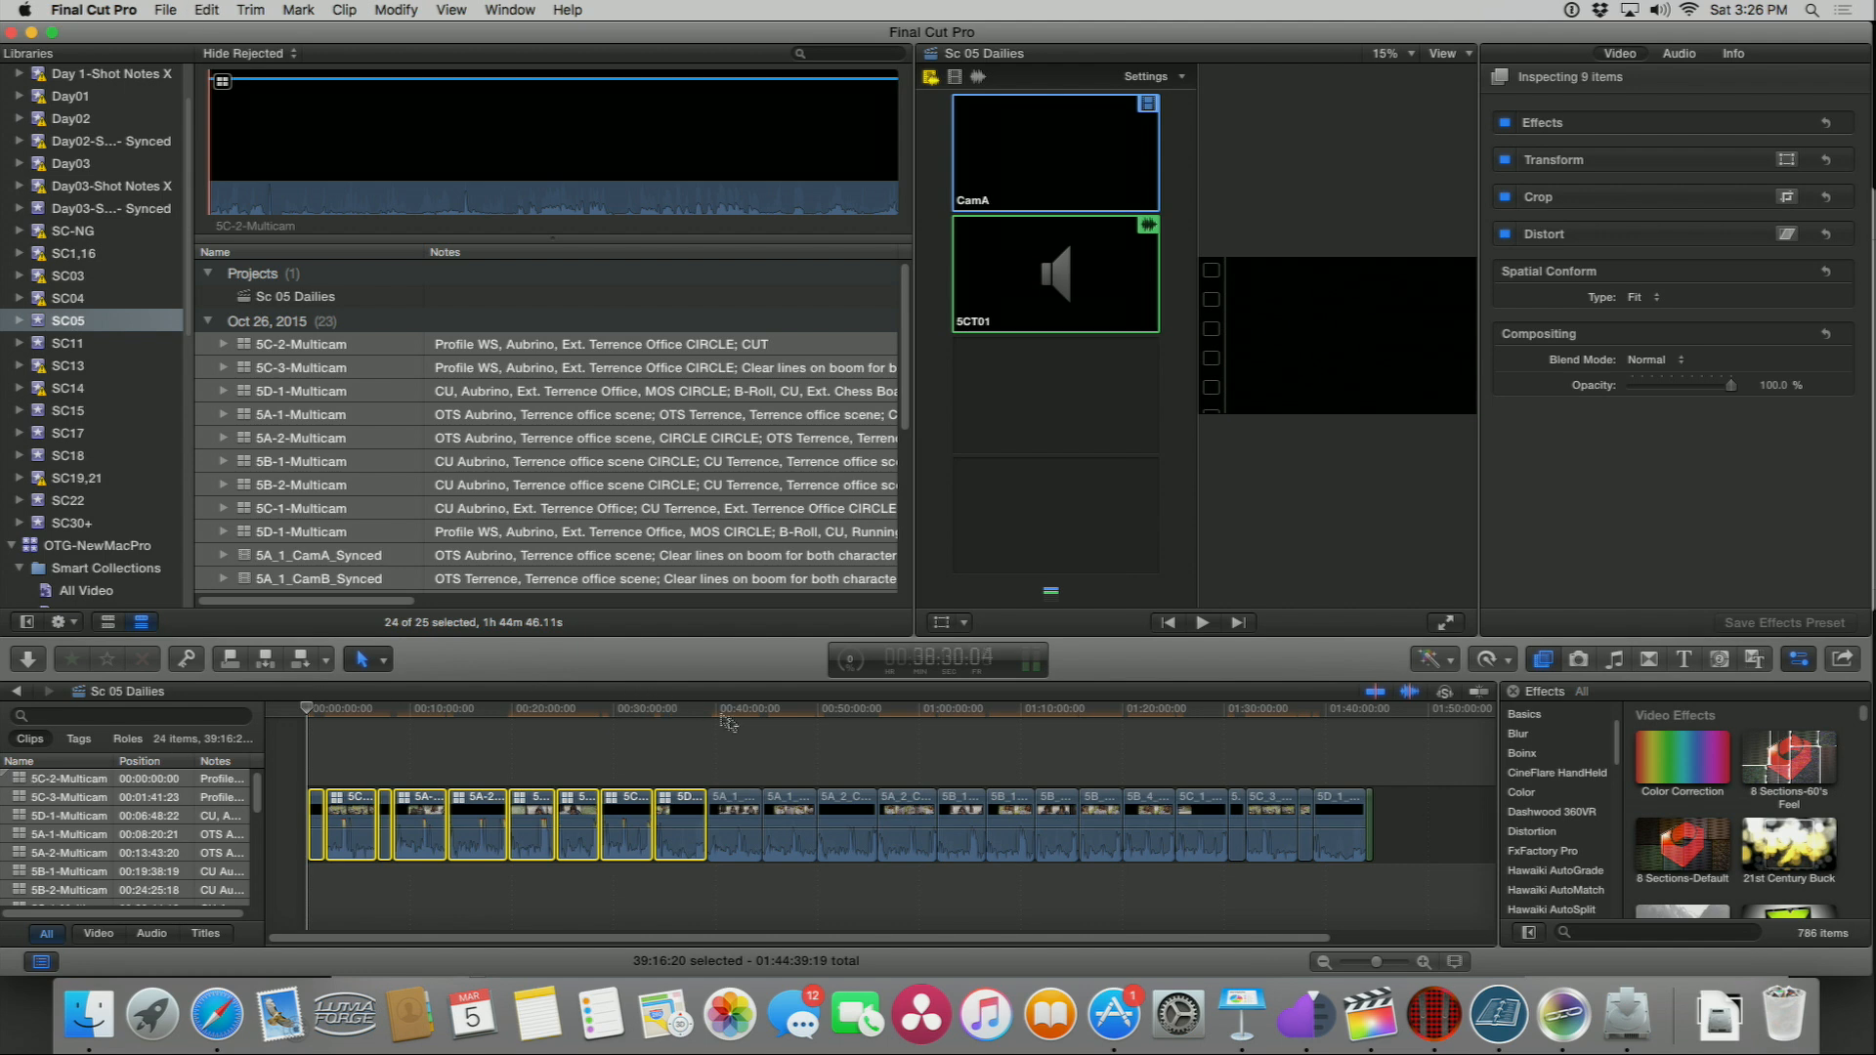
pyautogui.press('Down')
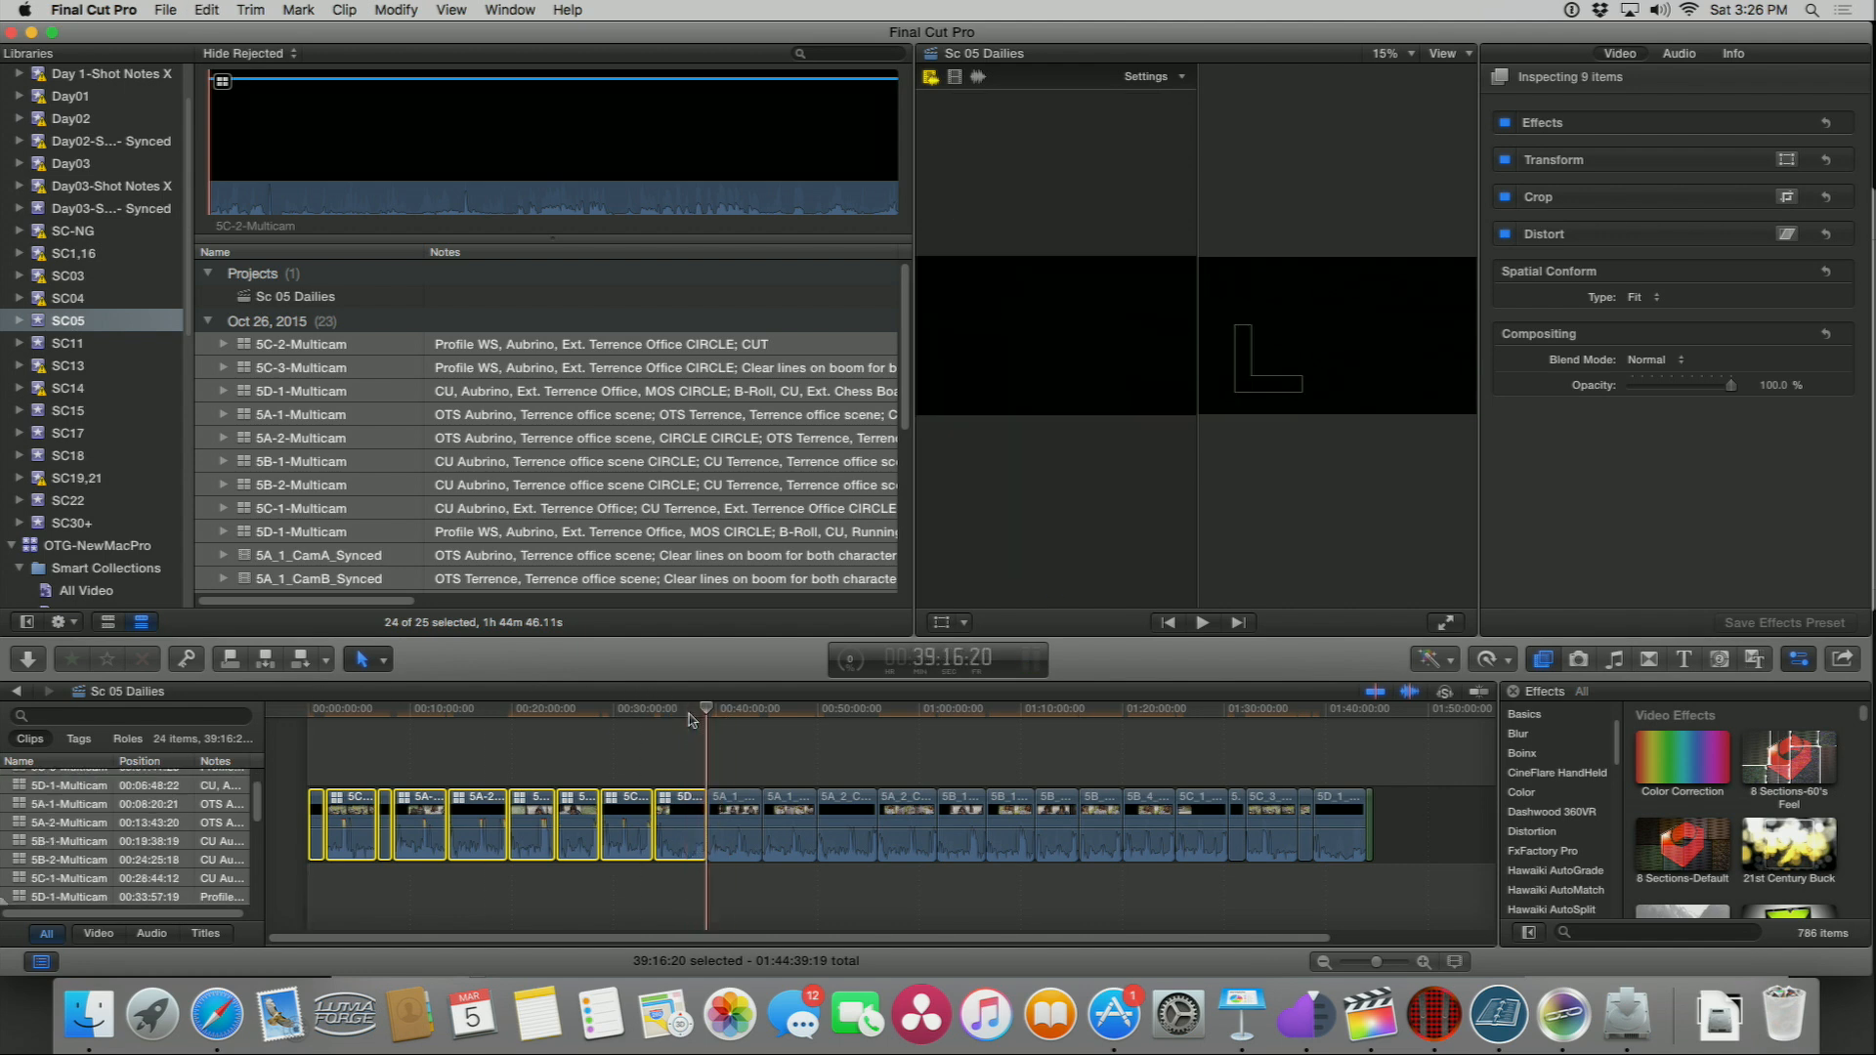
pyautogui.press('super+v')
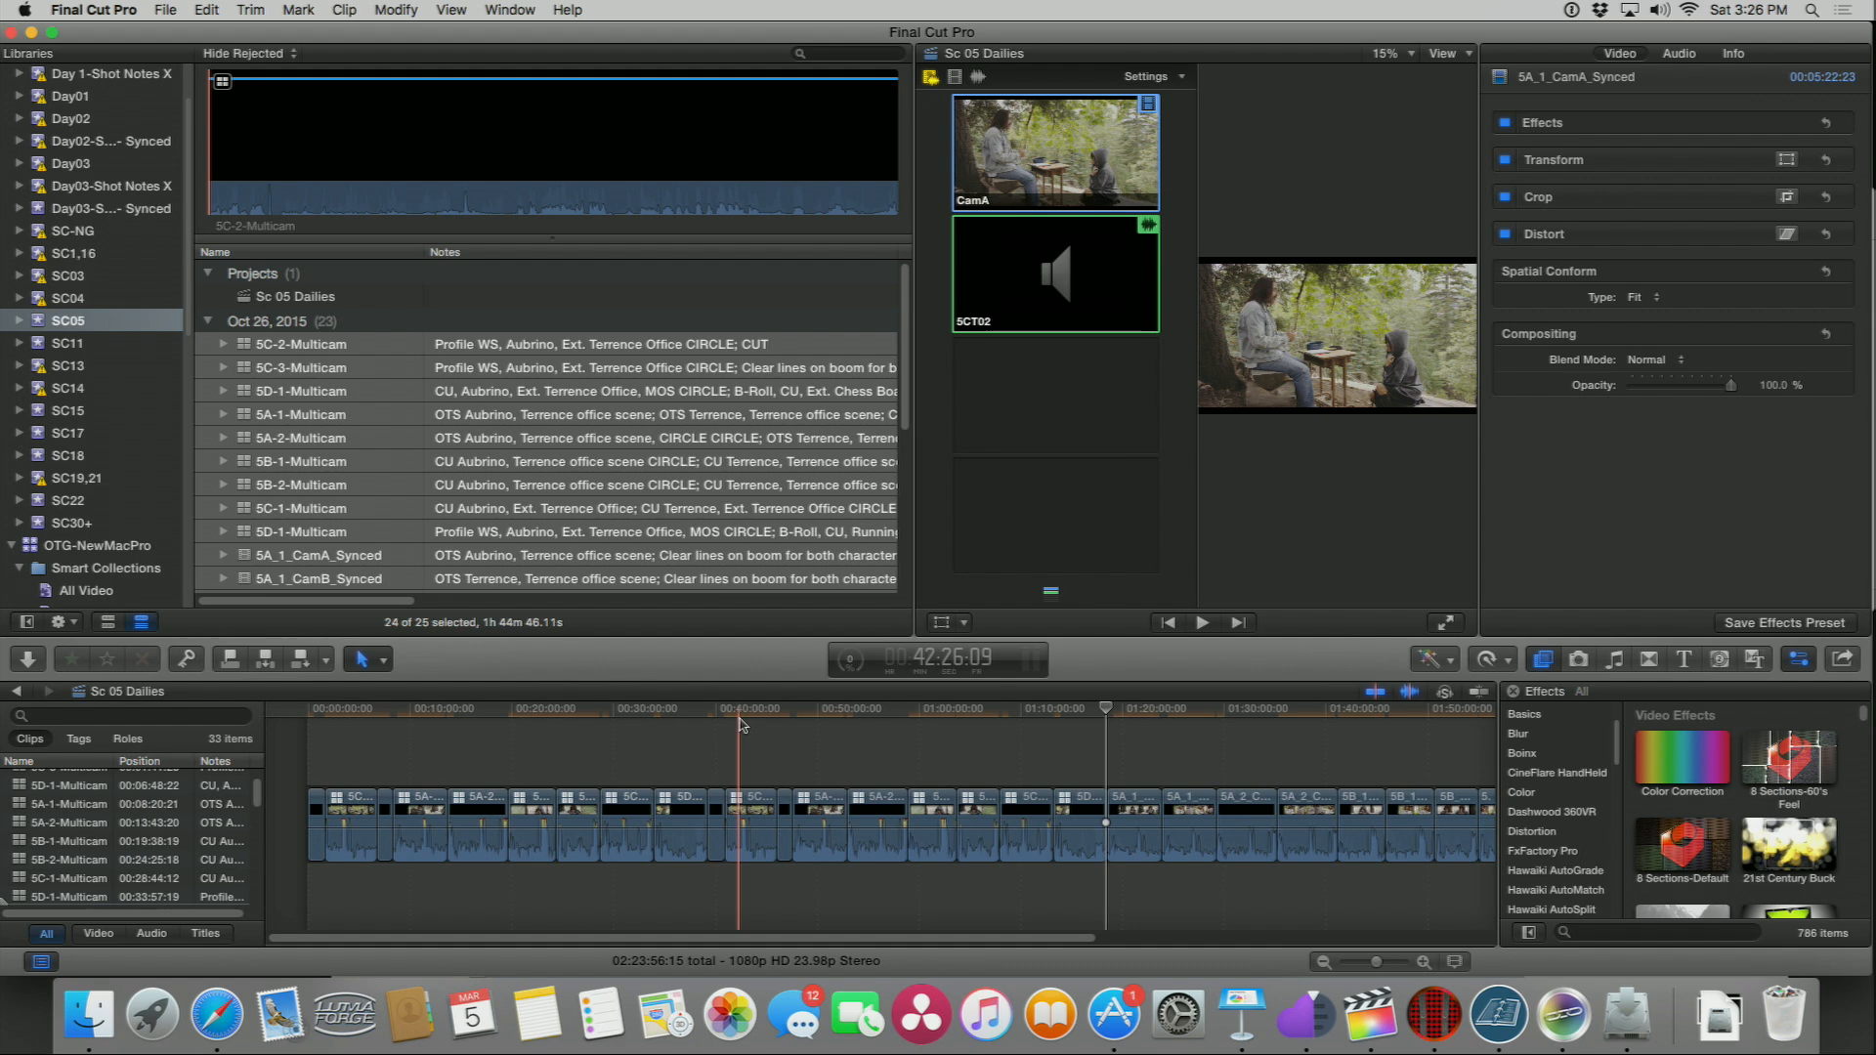
# Step: Undo the pasted copies of the multicam clips in the Sc 05 Dailies timeline
pyautogui.hotkey('alt', '2')
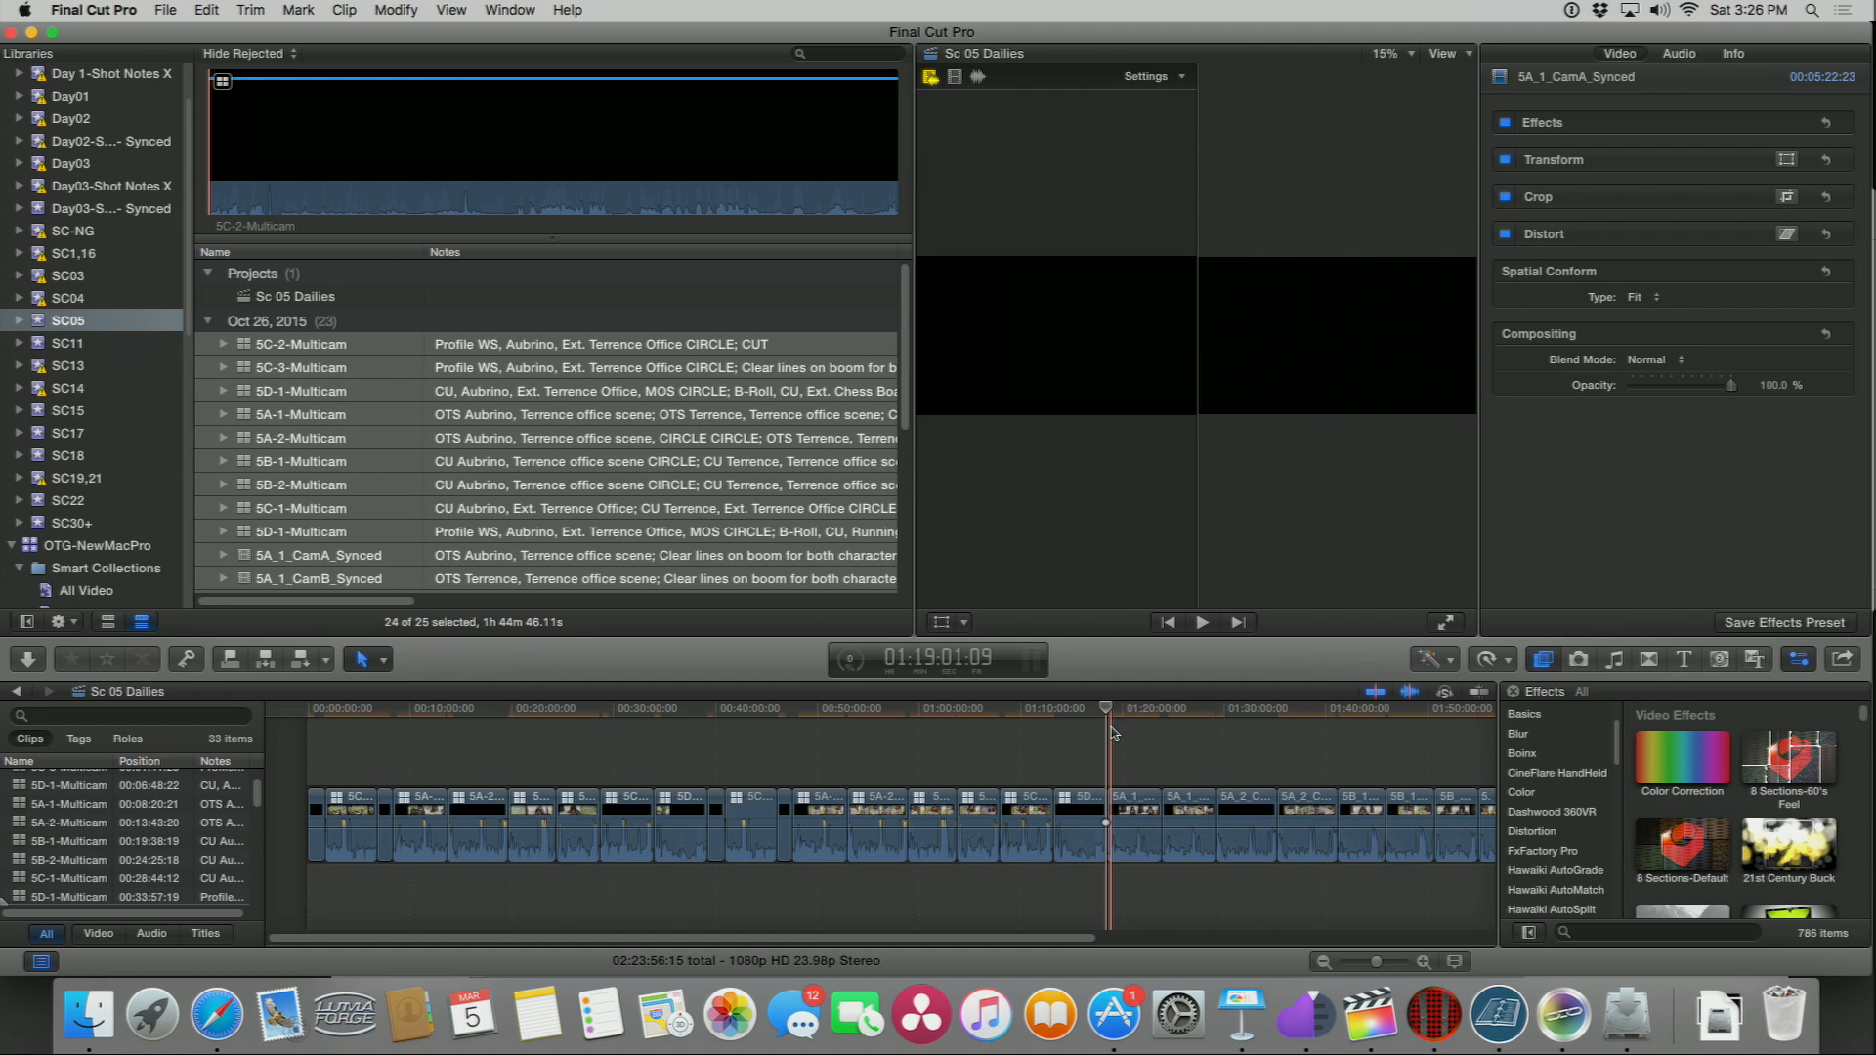
pyautogui.hotkey('shift', 'z')
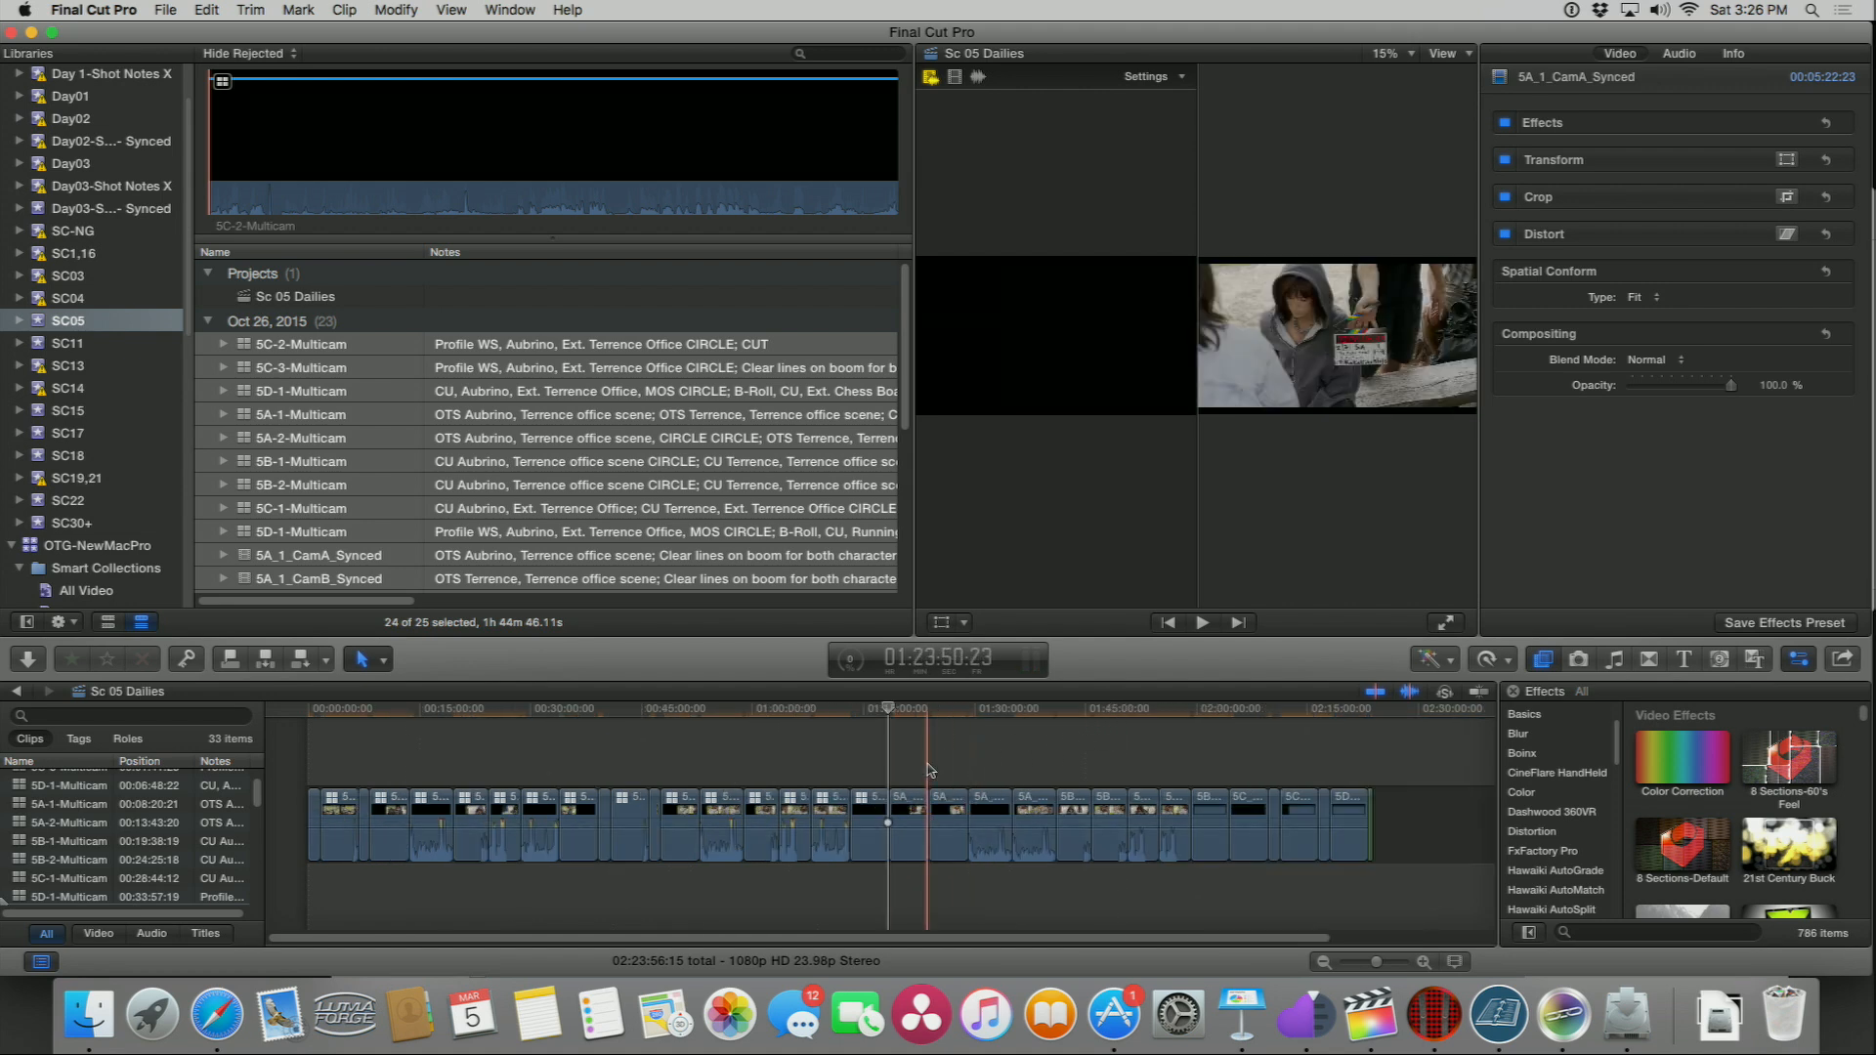
pyautogui.moveTo(899, 767); pyautogui.dragTo(1337, 891)
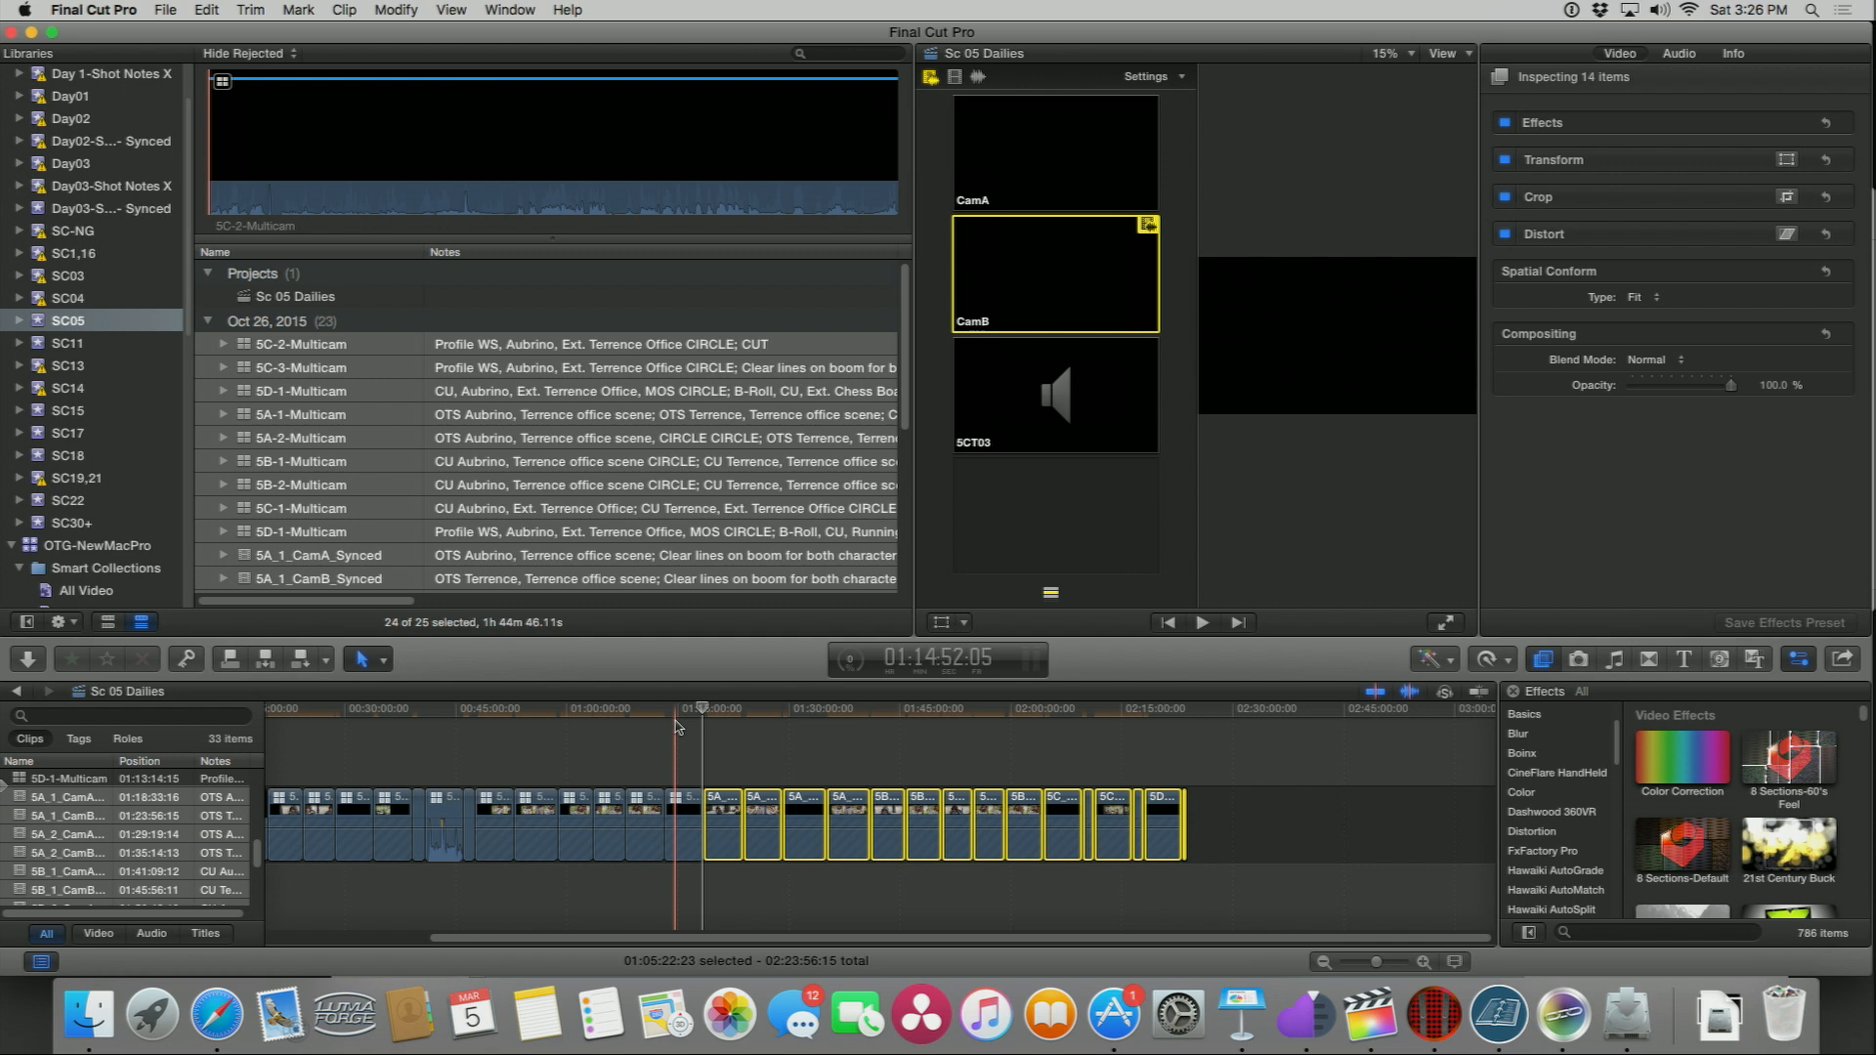
pyautogui.press('super+equal')
pyautogui.press('super+equal')
pyautogui.press('super+equal')
pyautogui.press('super+equal')
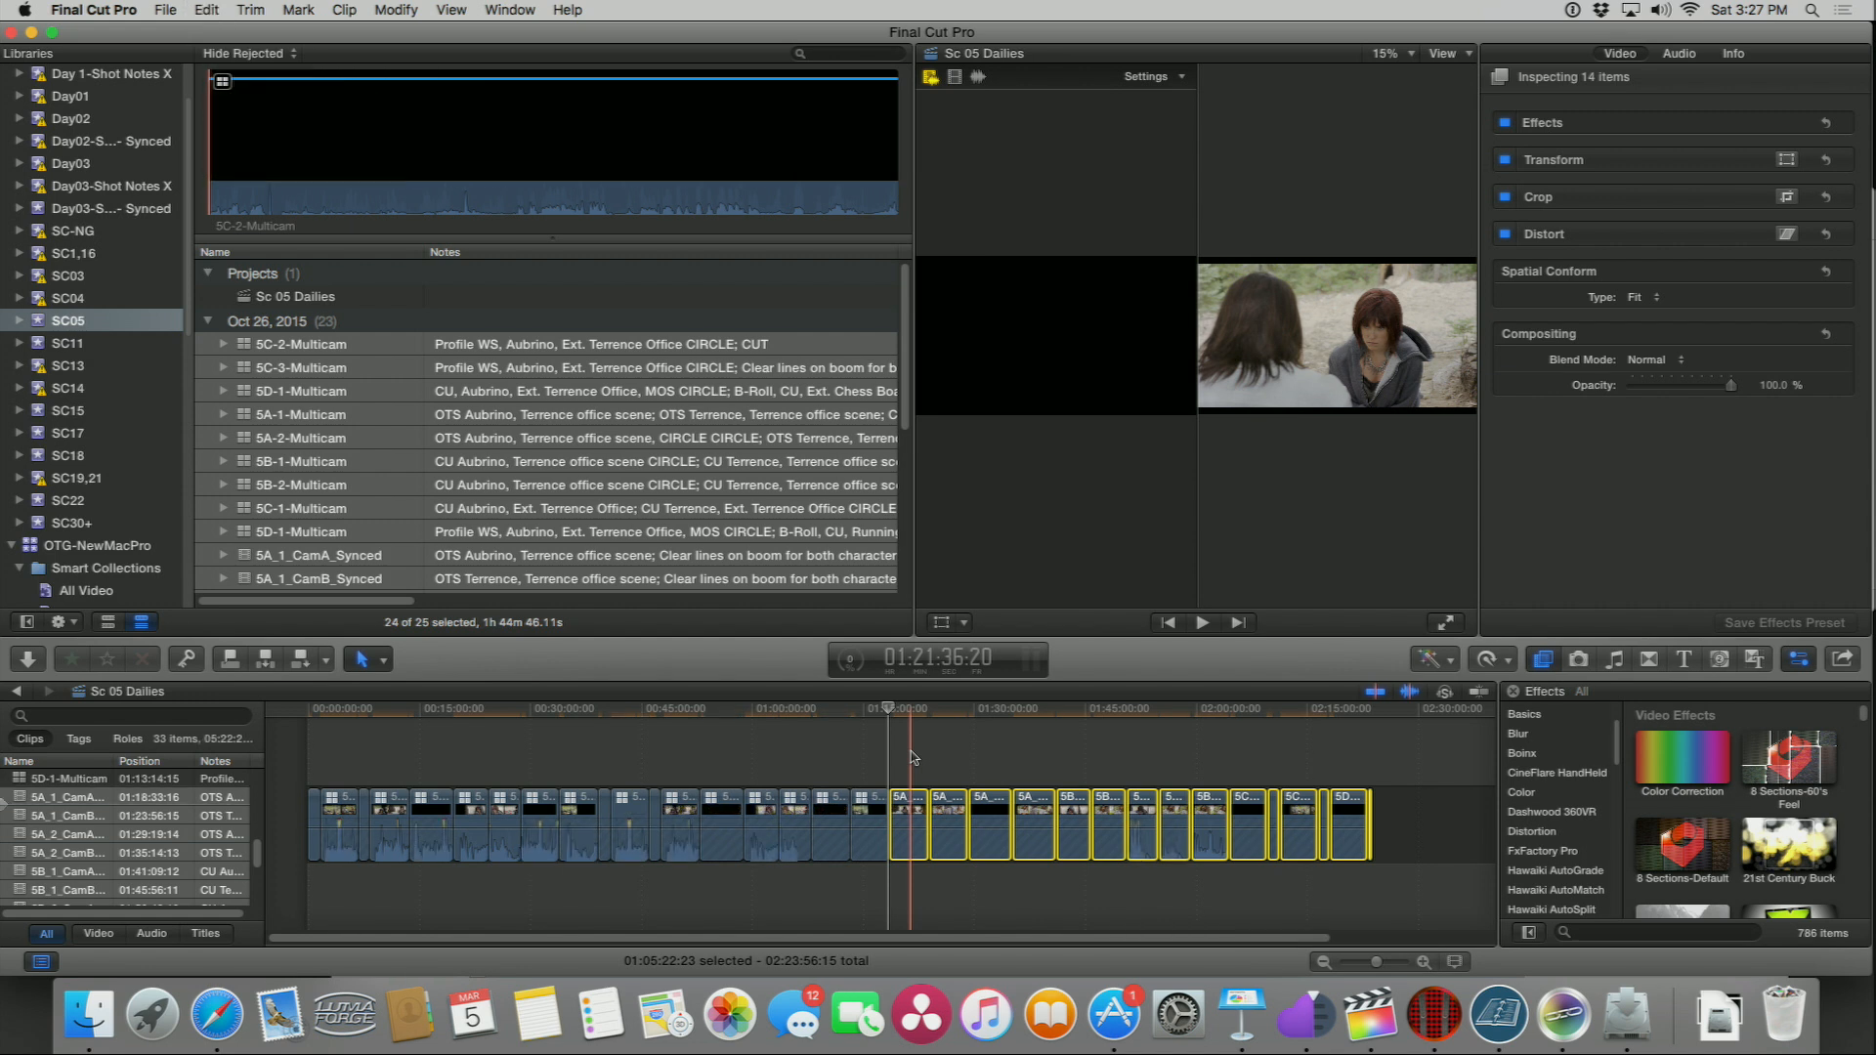
pyautogui.press('super+z')
pyautogui.press('super+z')
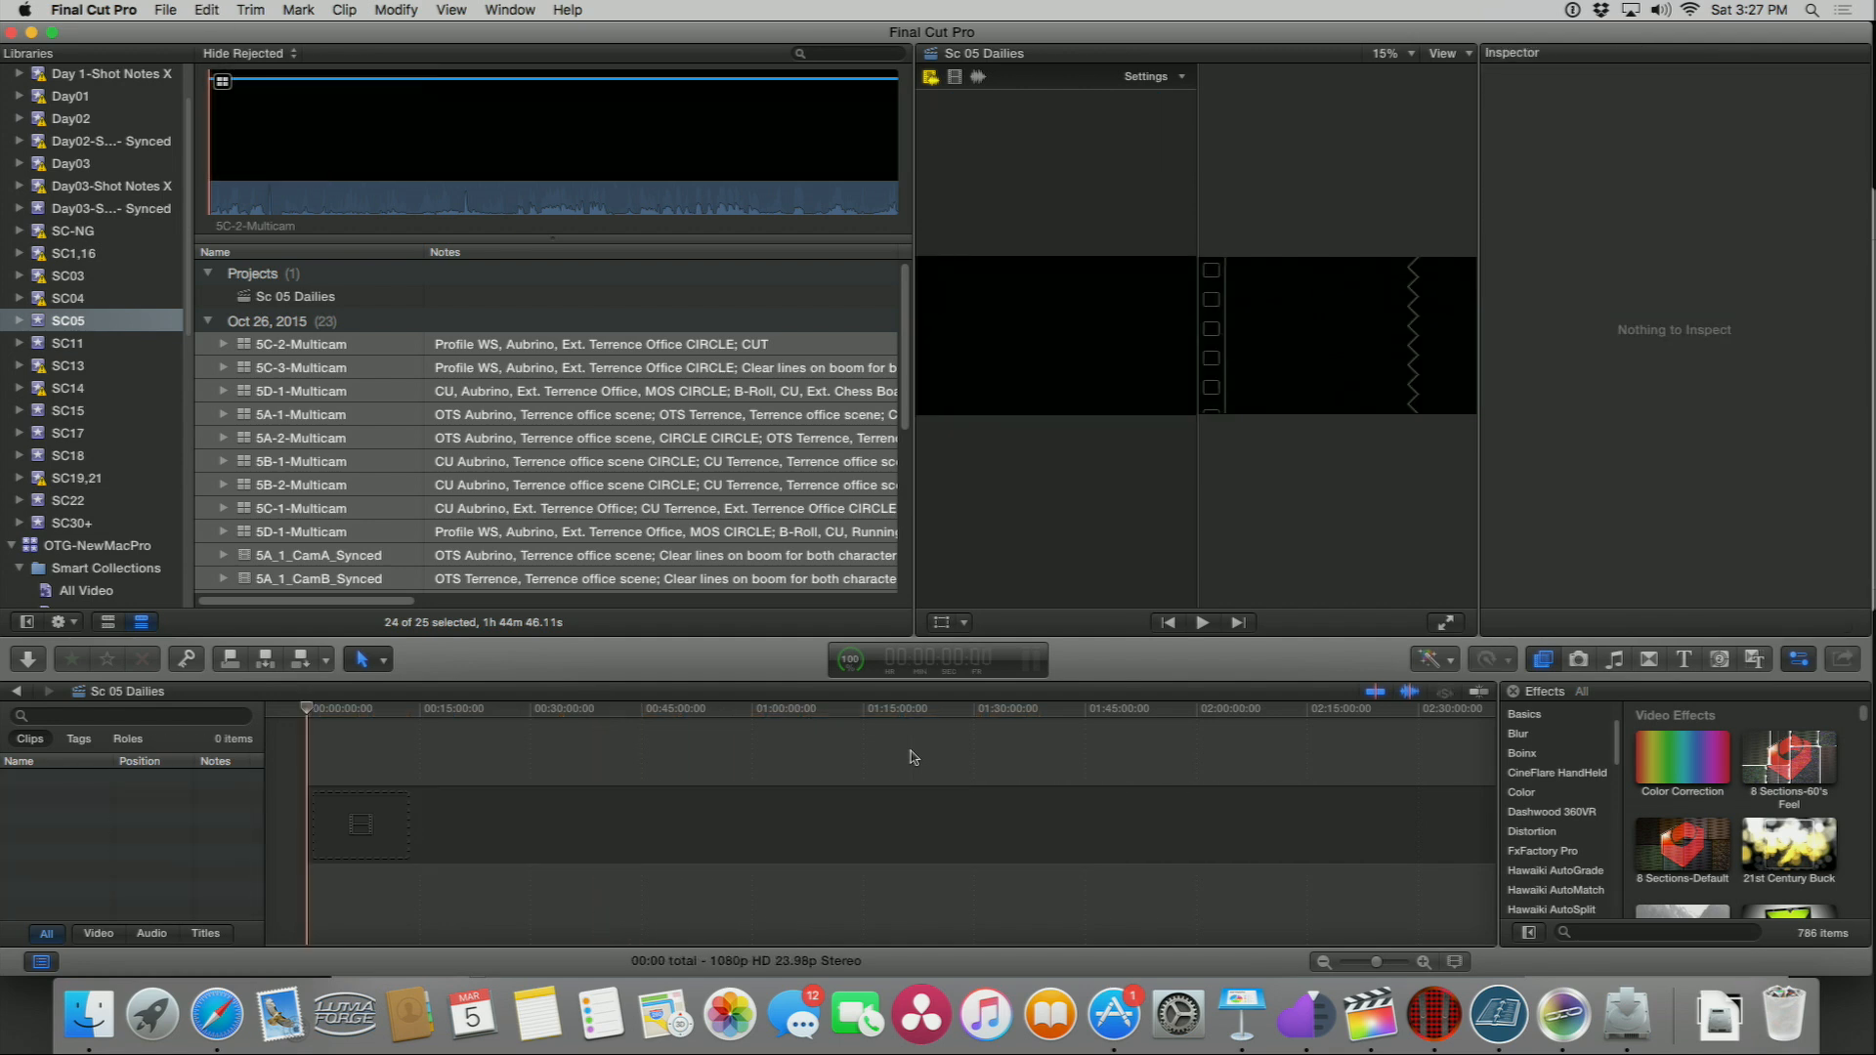
pyautogui.press('super+shift+z')
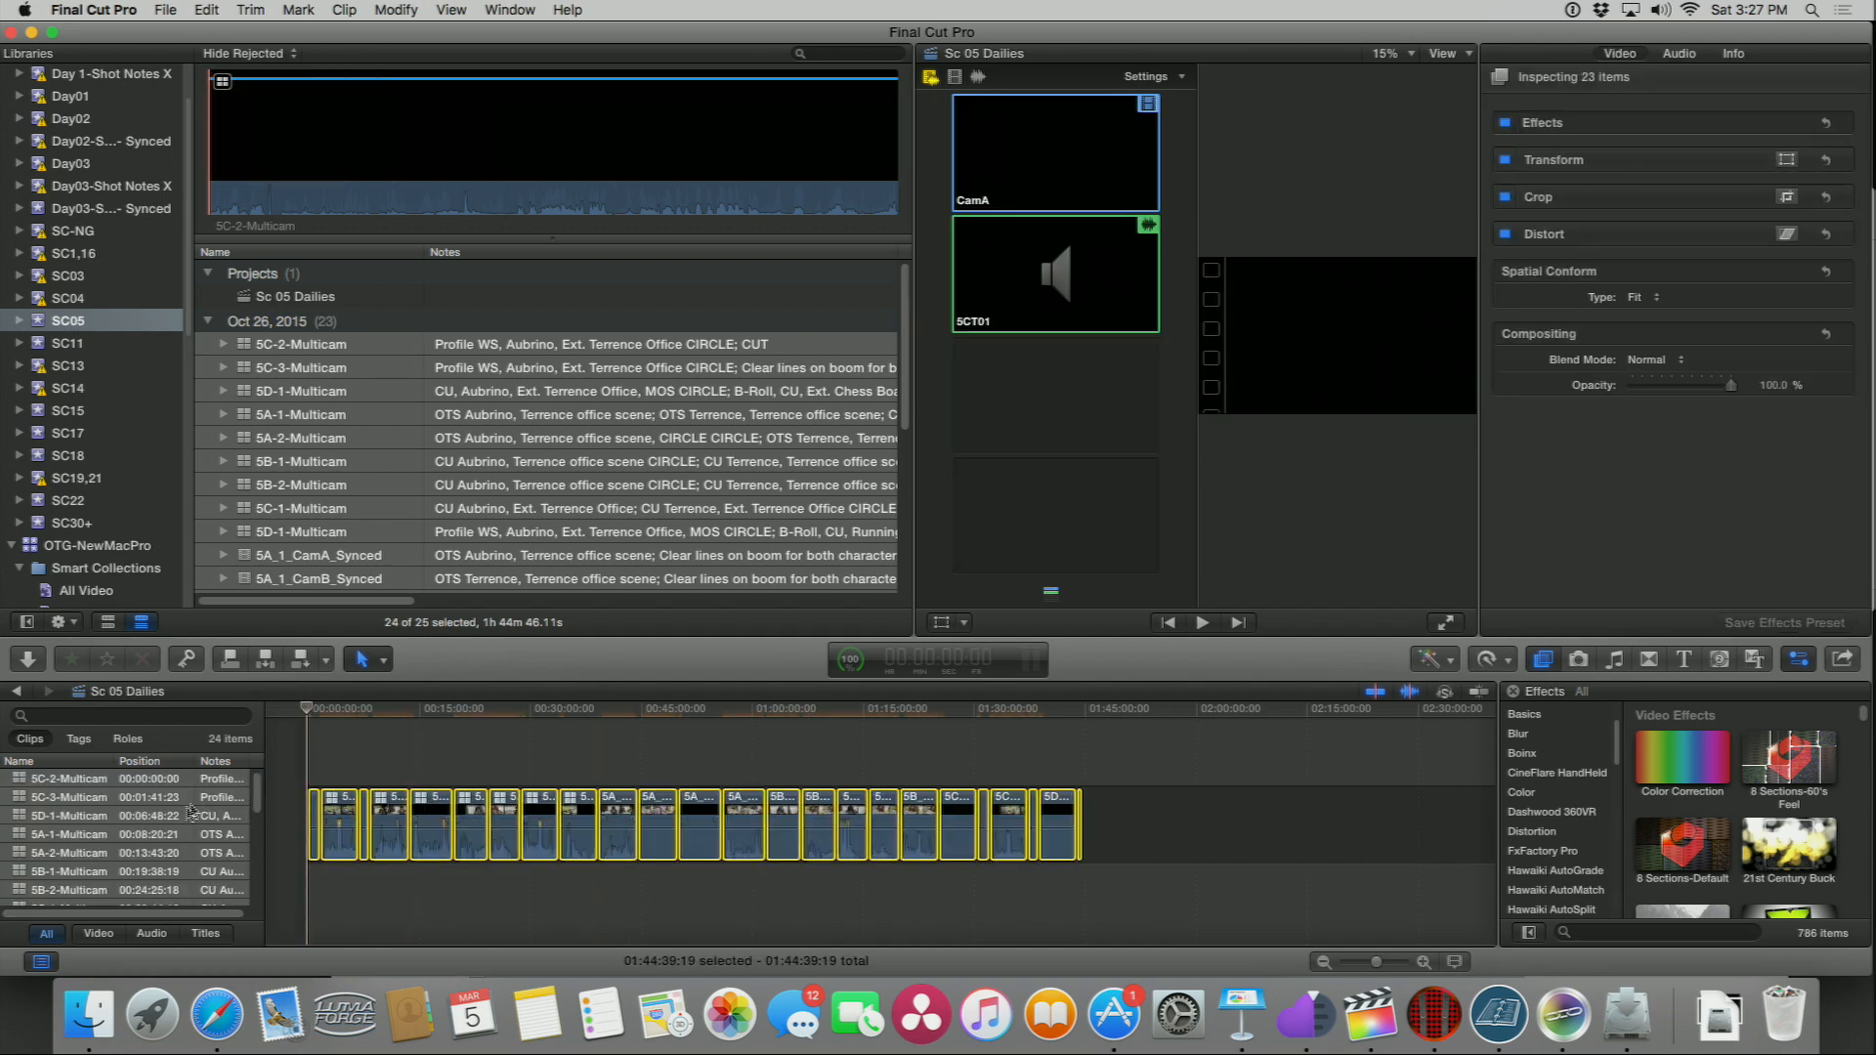
# Step: Select the nine multicam clips in the timeline index and delete them from the timeline
pyautogui.click(20, 778)
pyautogui.scroll(-2, 33, 799)
pyautogui.keyDown('shift'); pyautogui.click(43, 881); pyautogui.keyUp('shift')
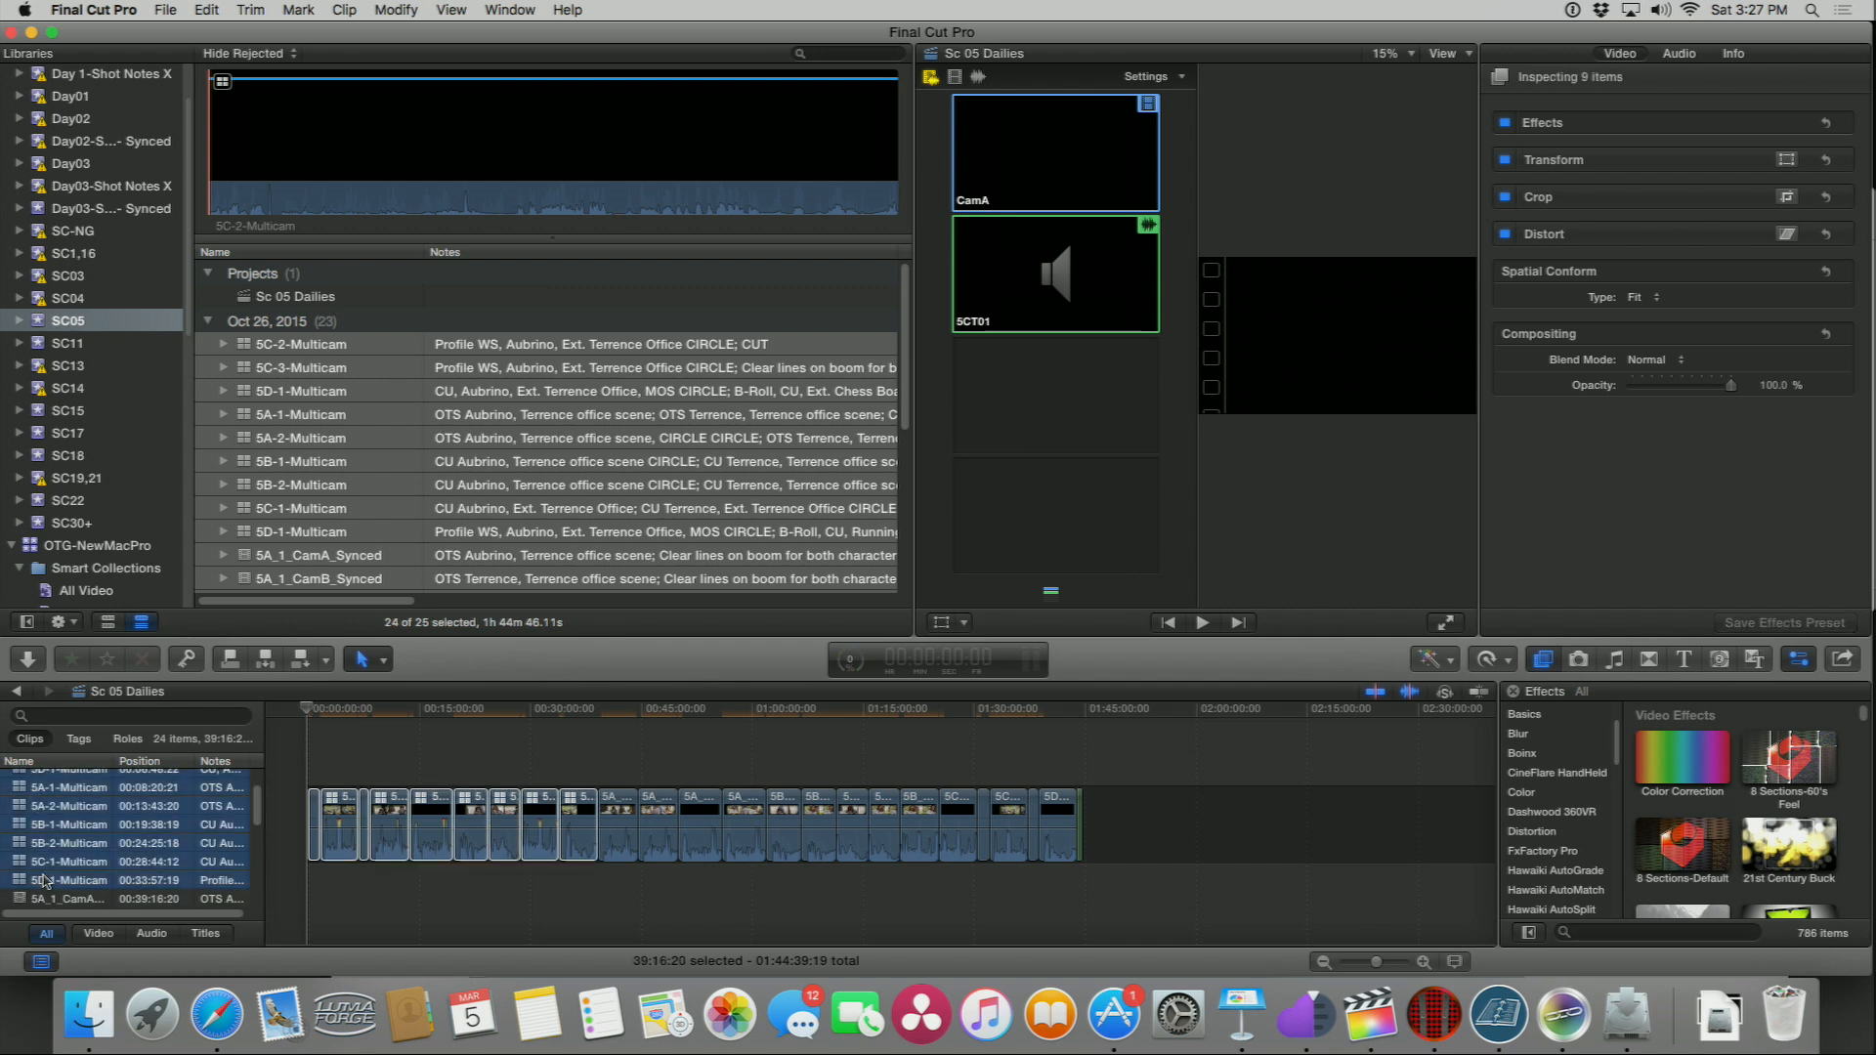
pyautogui.press('super+2')
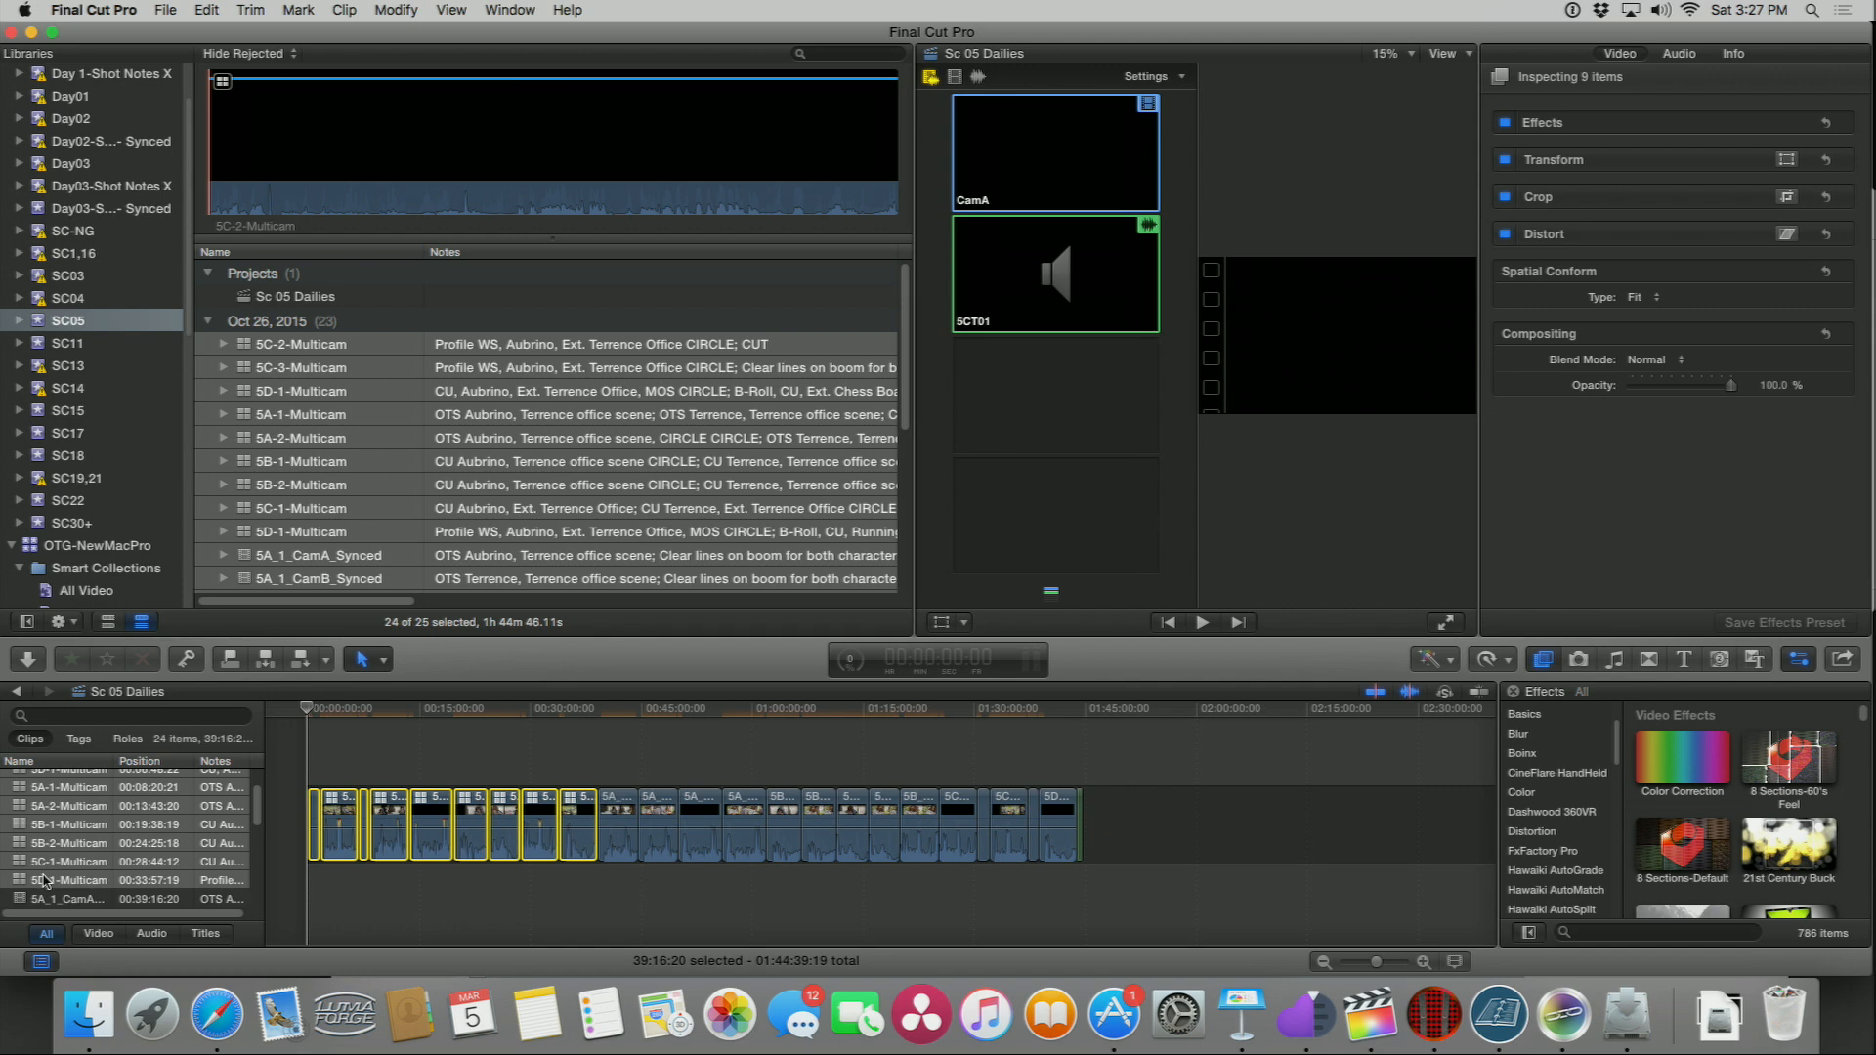
pyautogui.press('Delete')
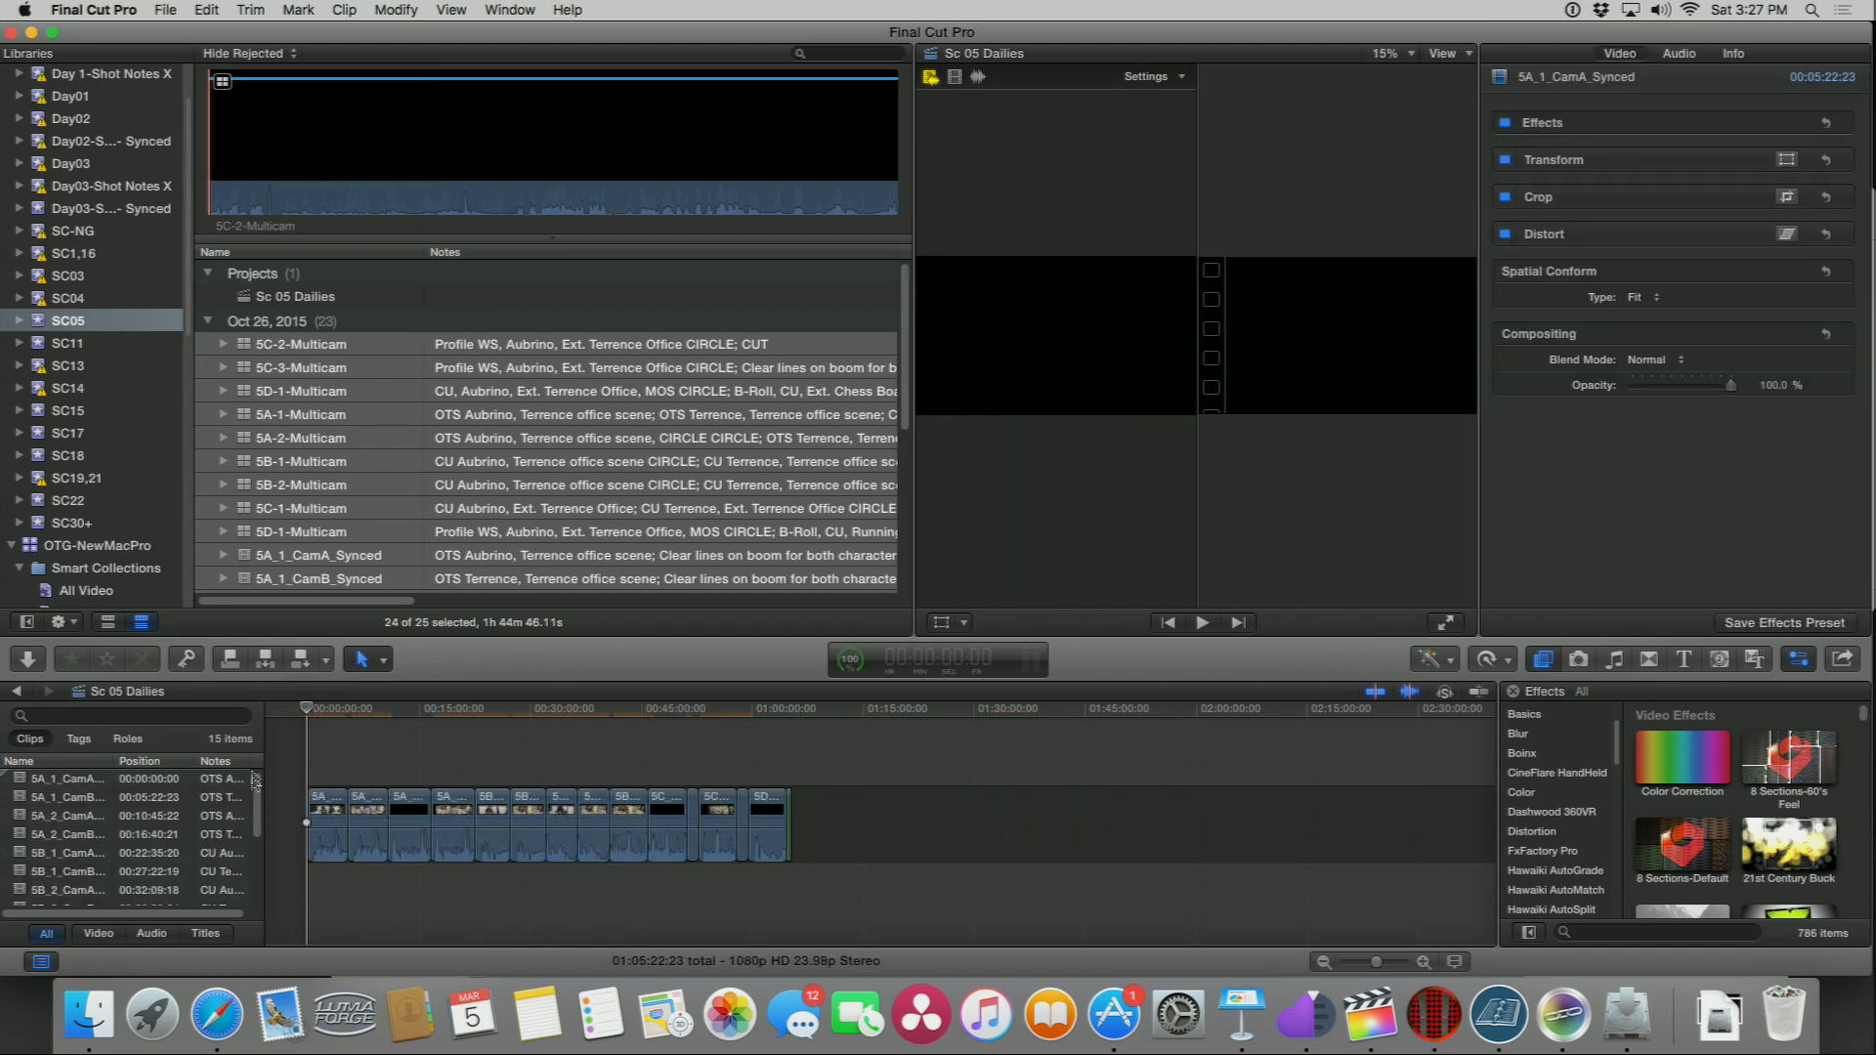
# Step: Blade the first synced clip at 00:00:33:16 and delete the slate segment before the cut
pyautogui.hotkey('shift', 'z')
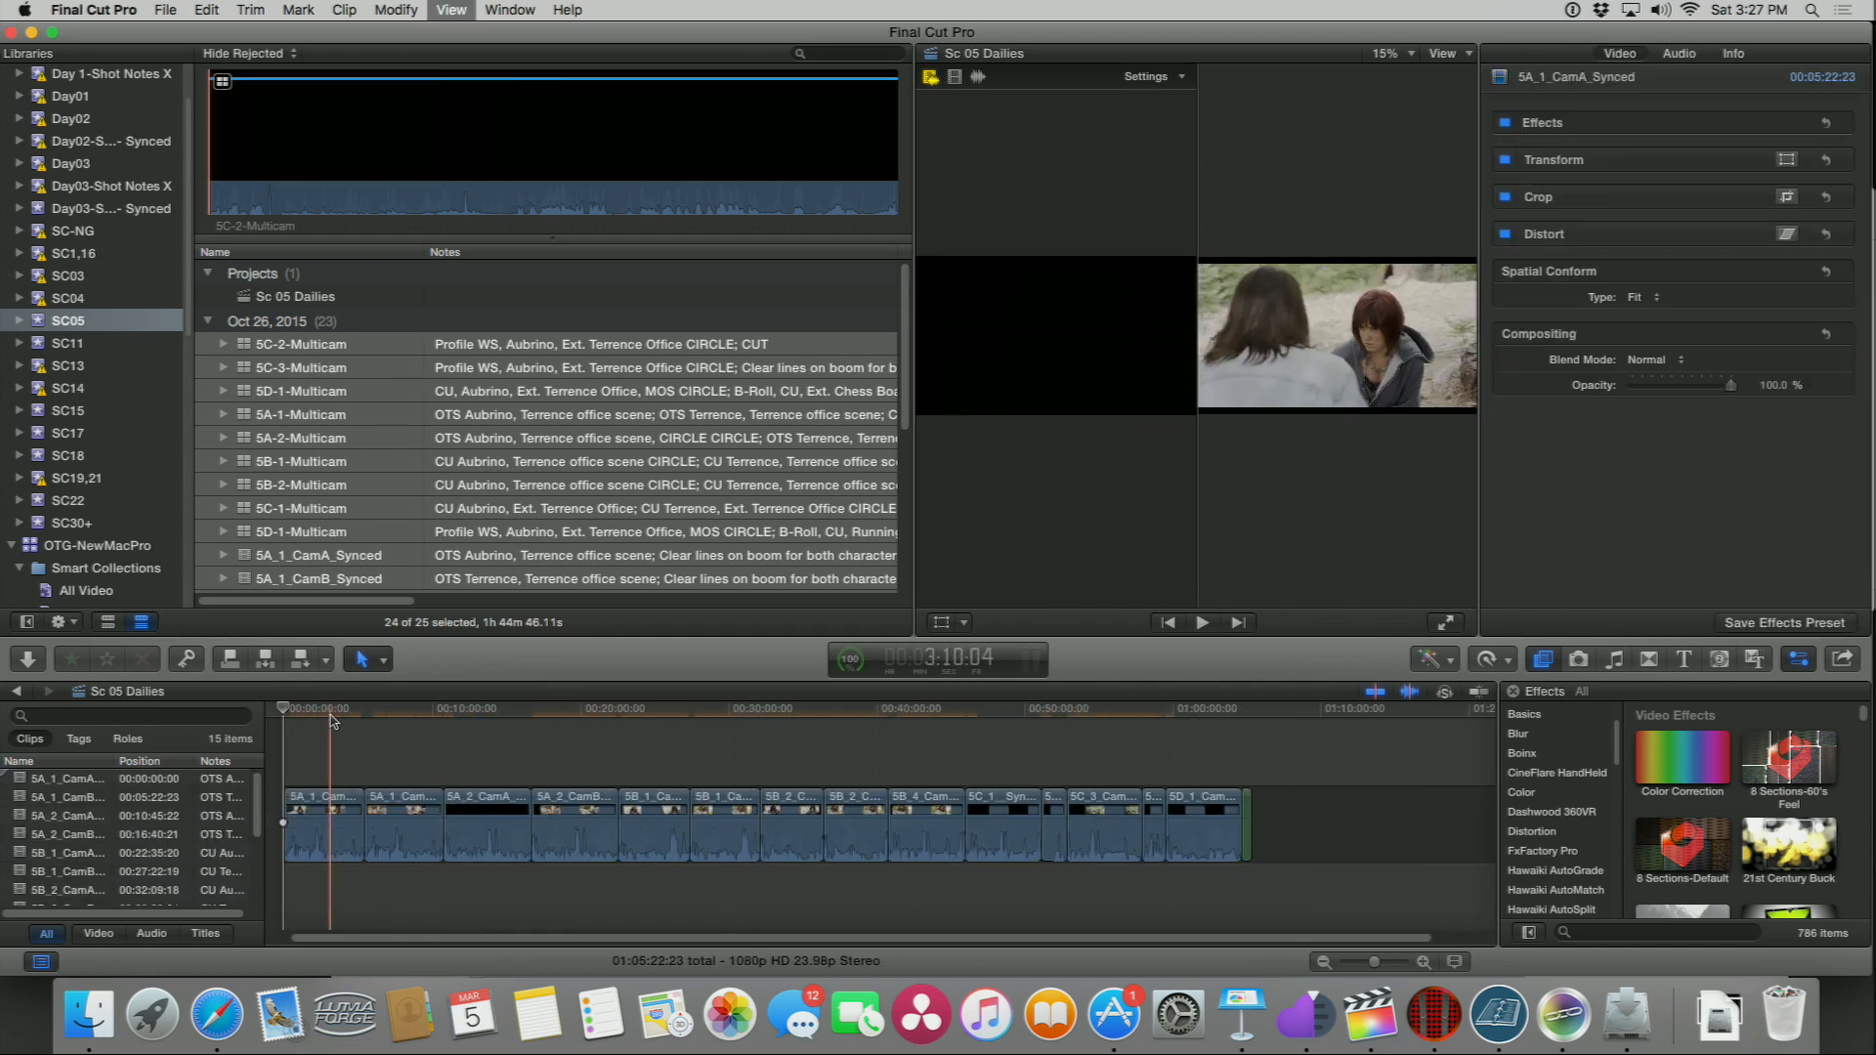
pyautogui.hscroll(-5, 334, 721)
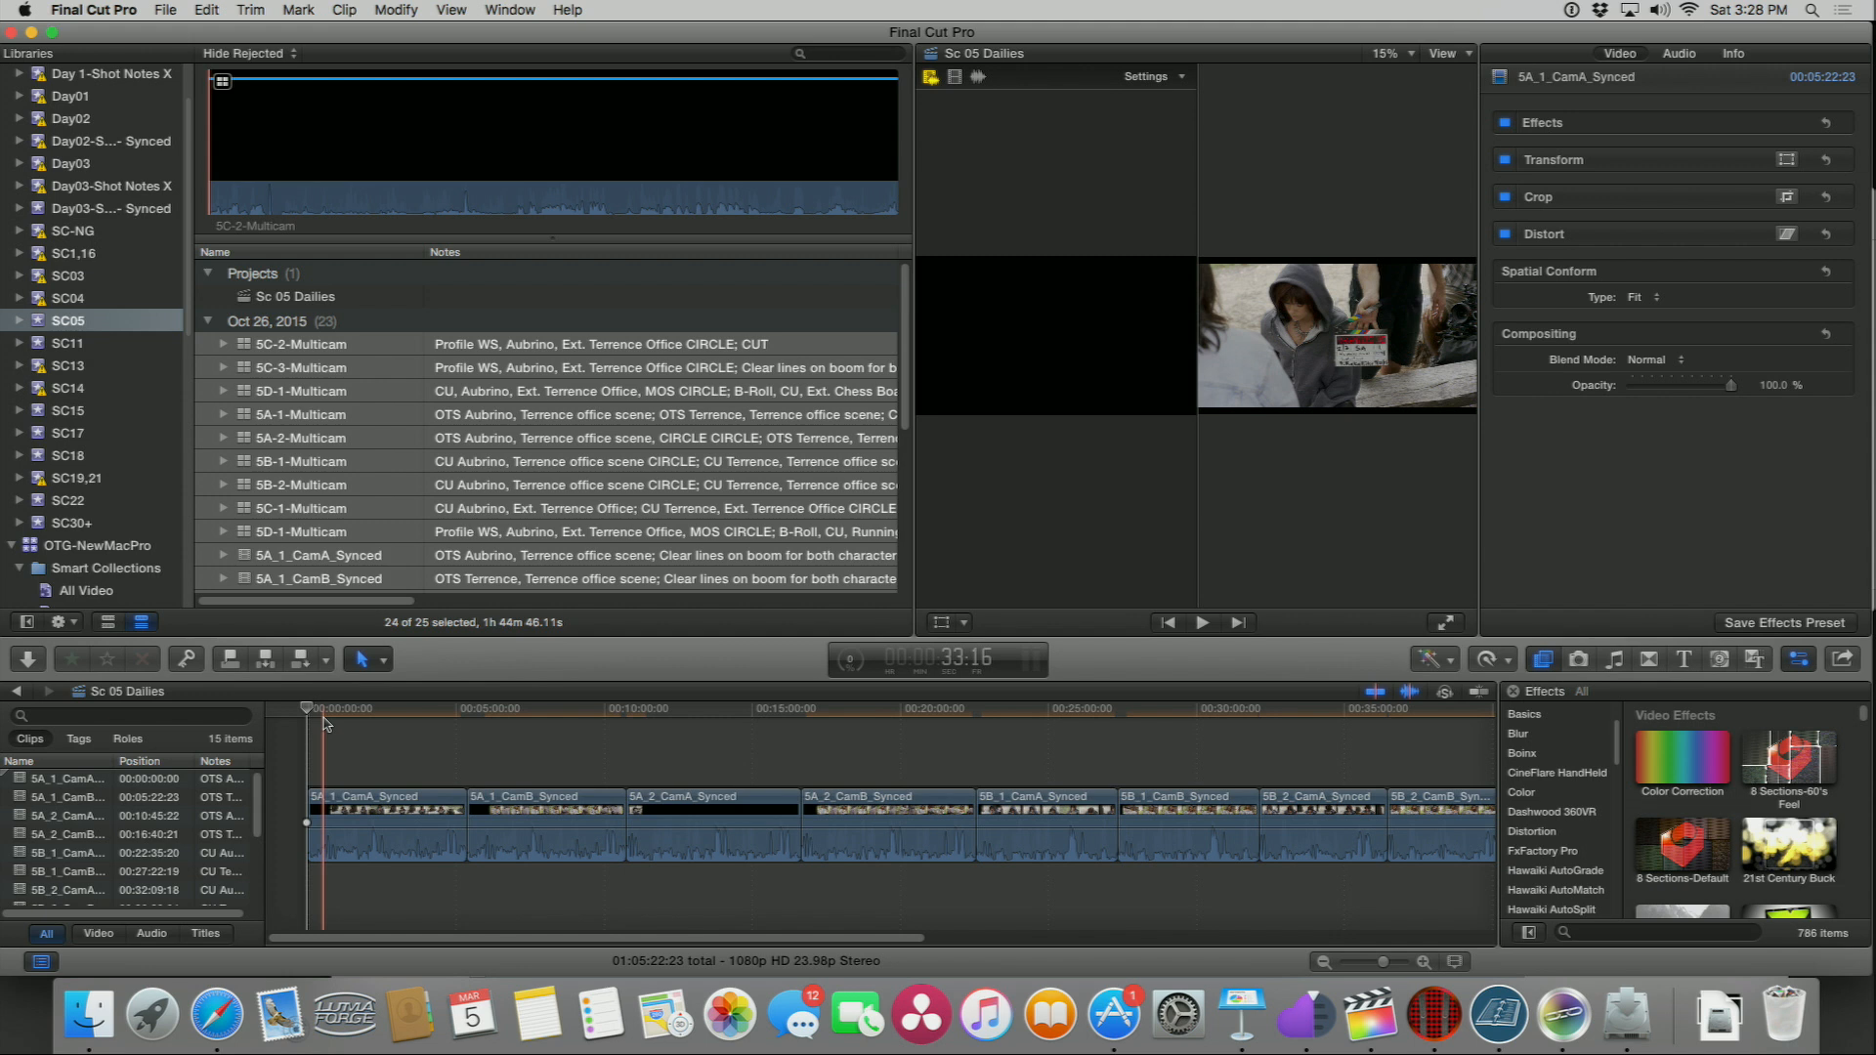
pyautogui.press('super+b')
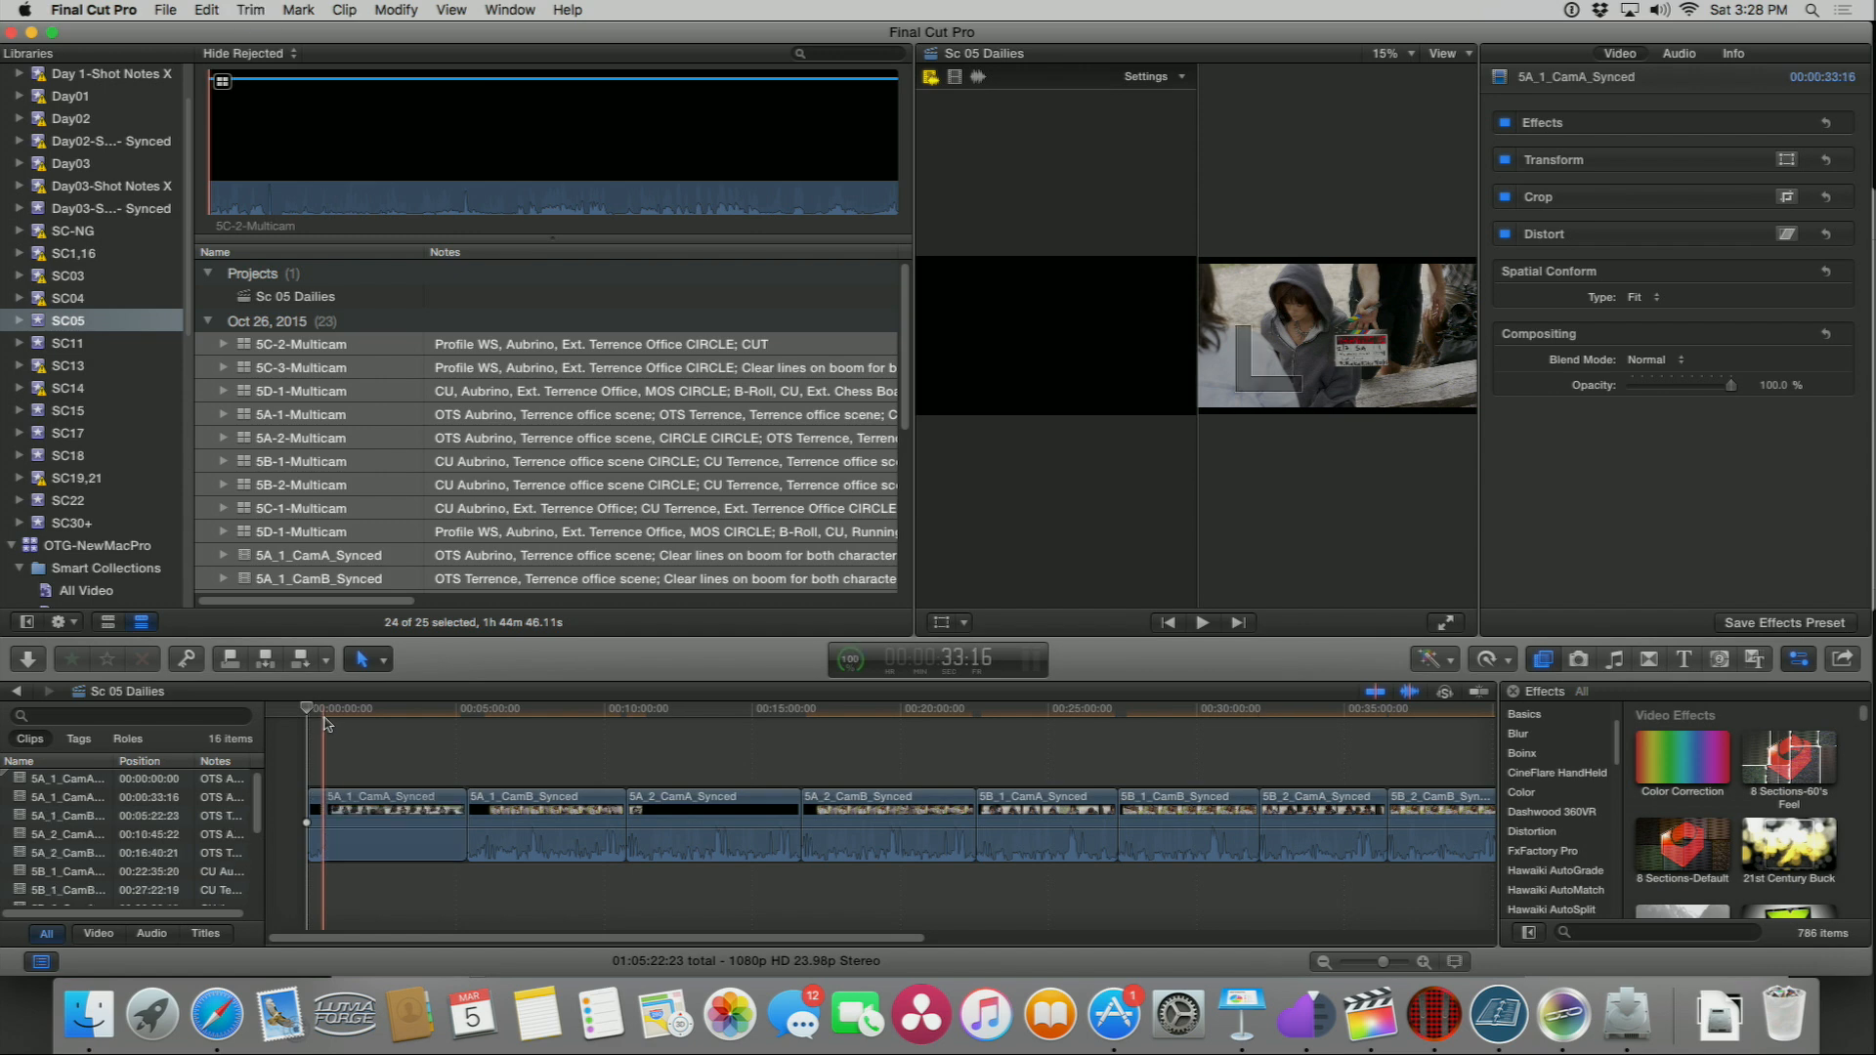
pyautogui.press('Home')
pyautogui.press('Delete')
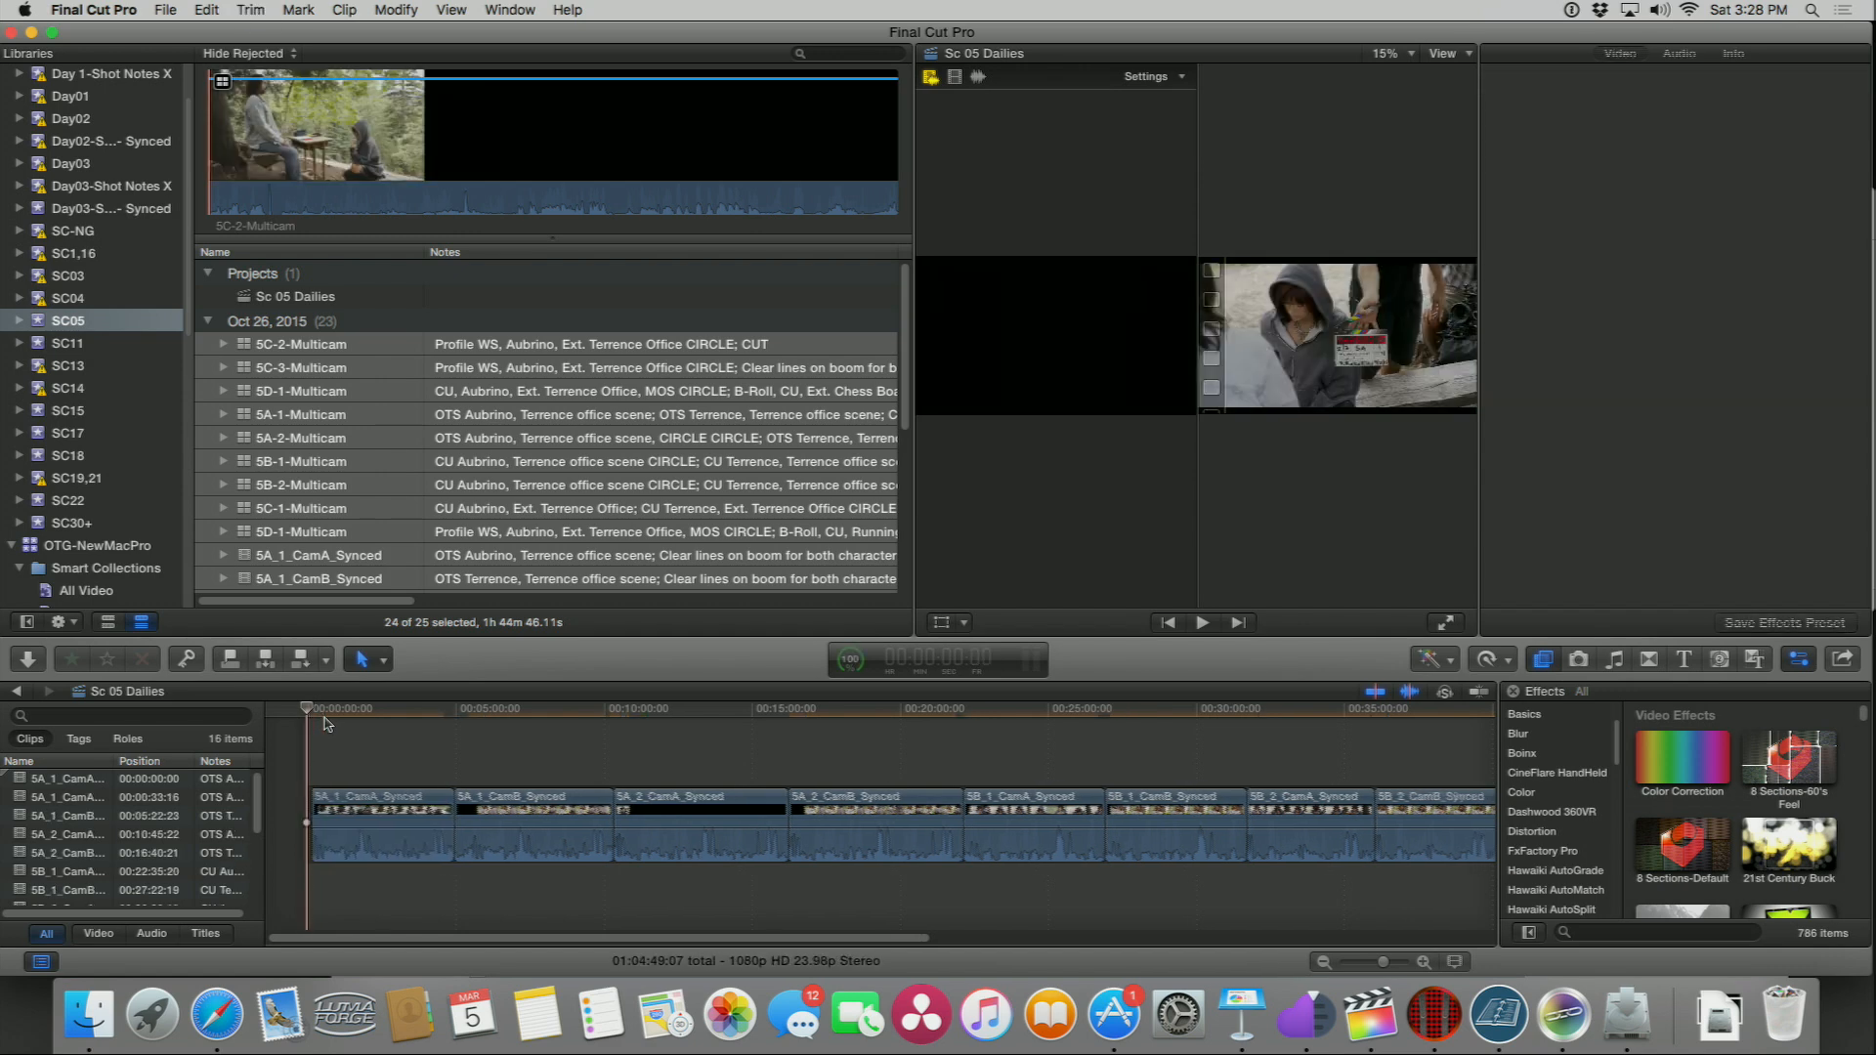
# Step: Share the Sc 05 Dailies project to the Frame.io H264 destination
pyautogui.hotkey('shift', 'z')
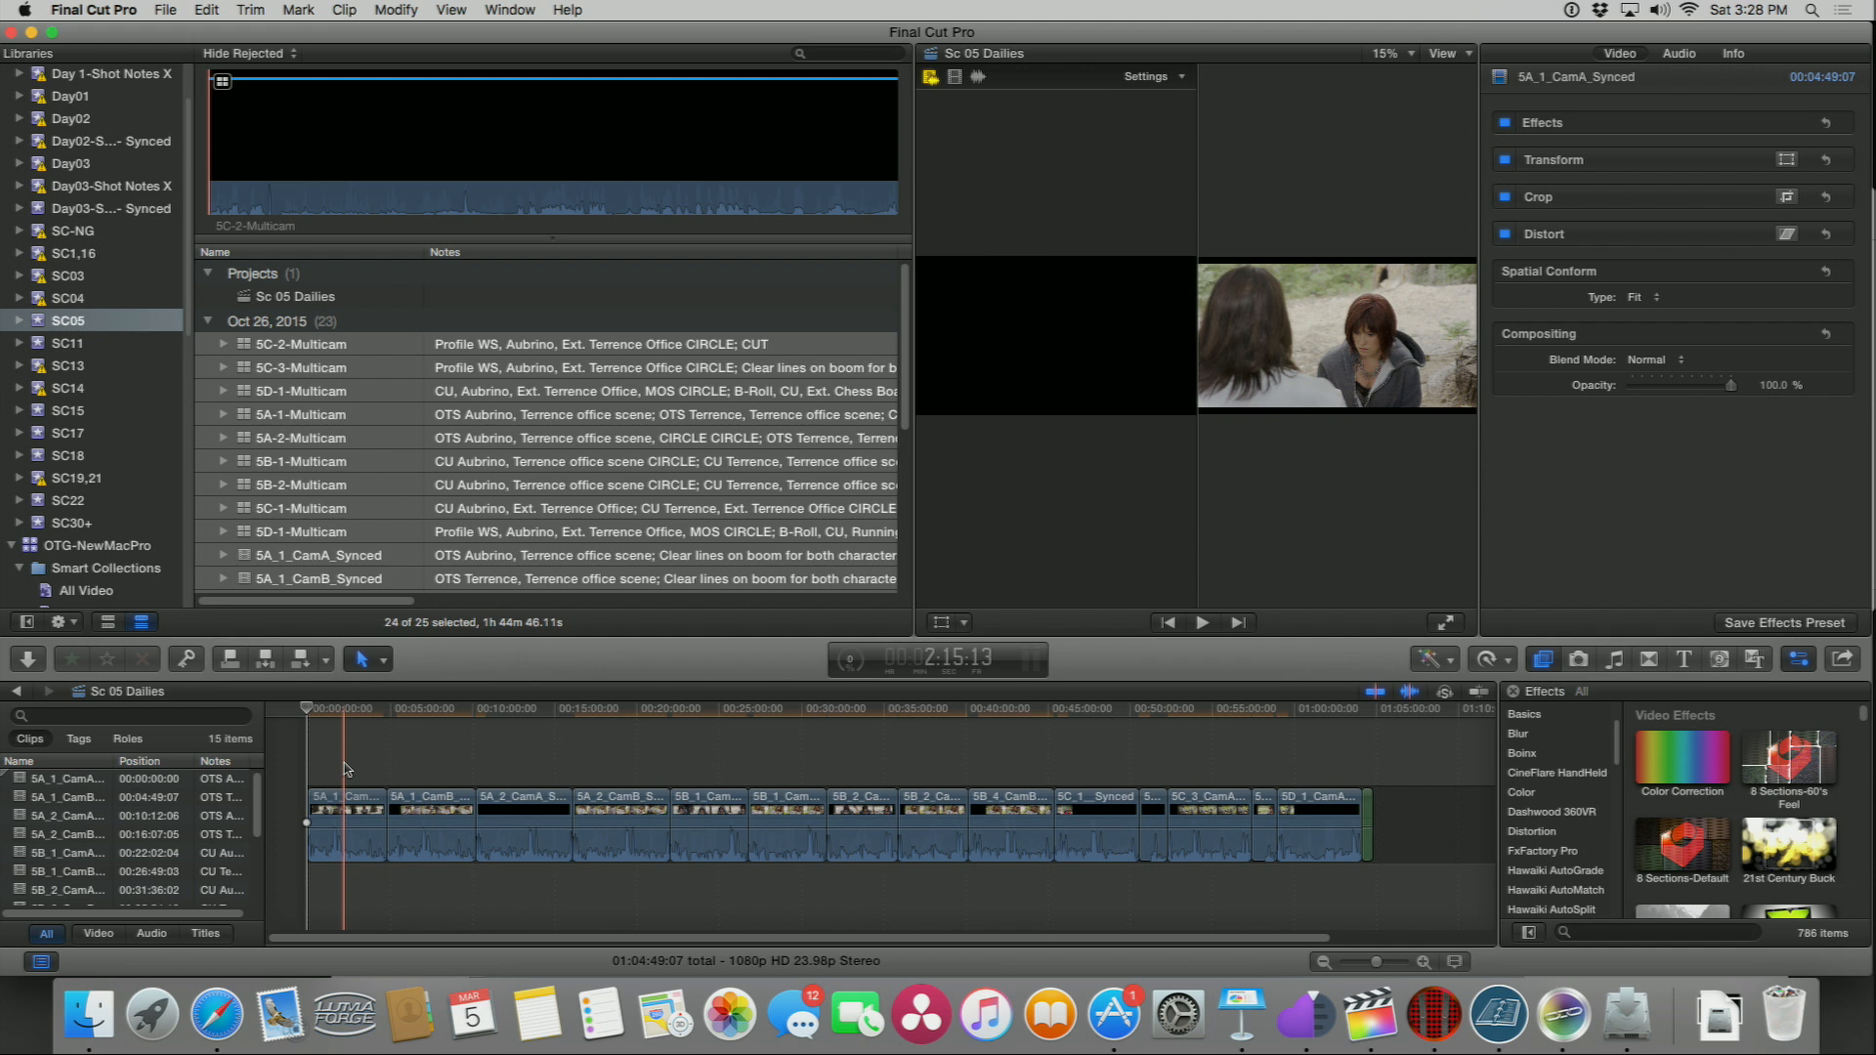
pyautogui.press('super+equal')
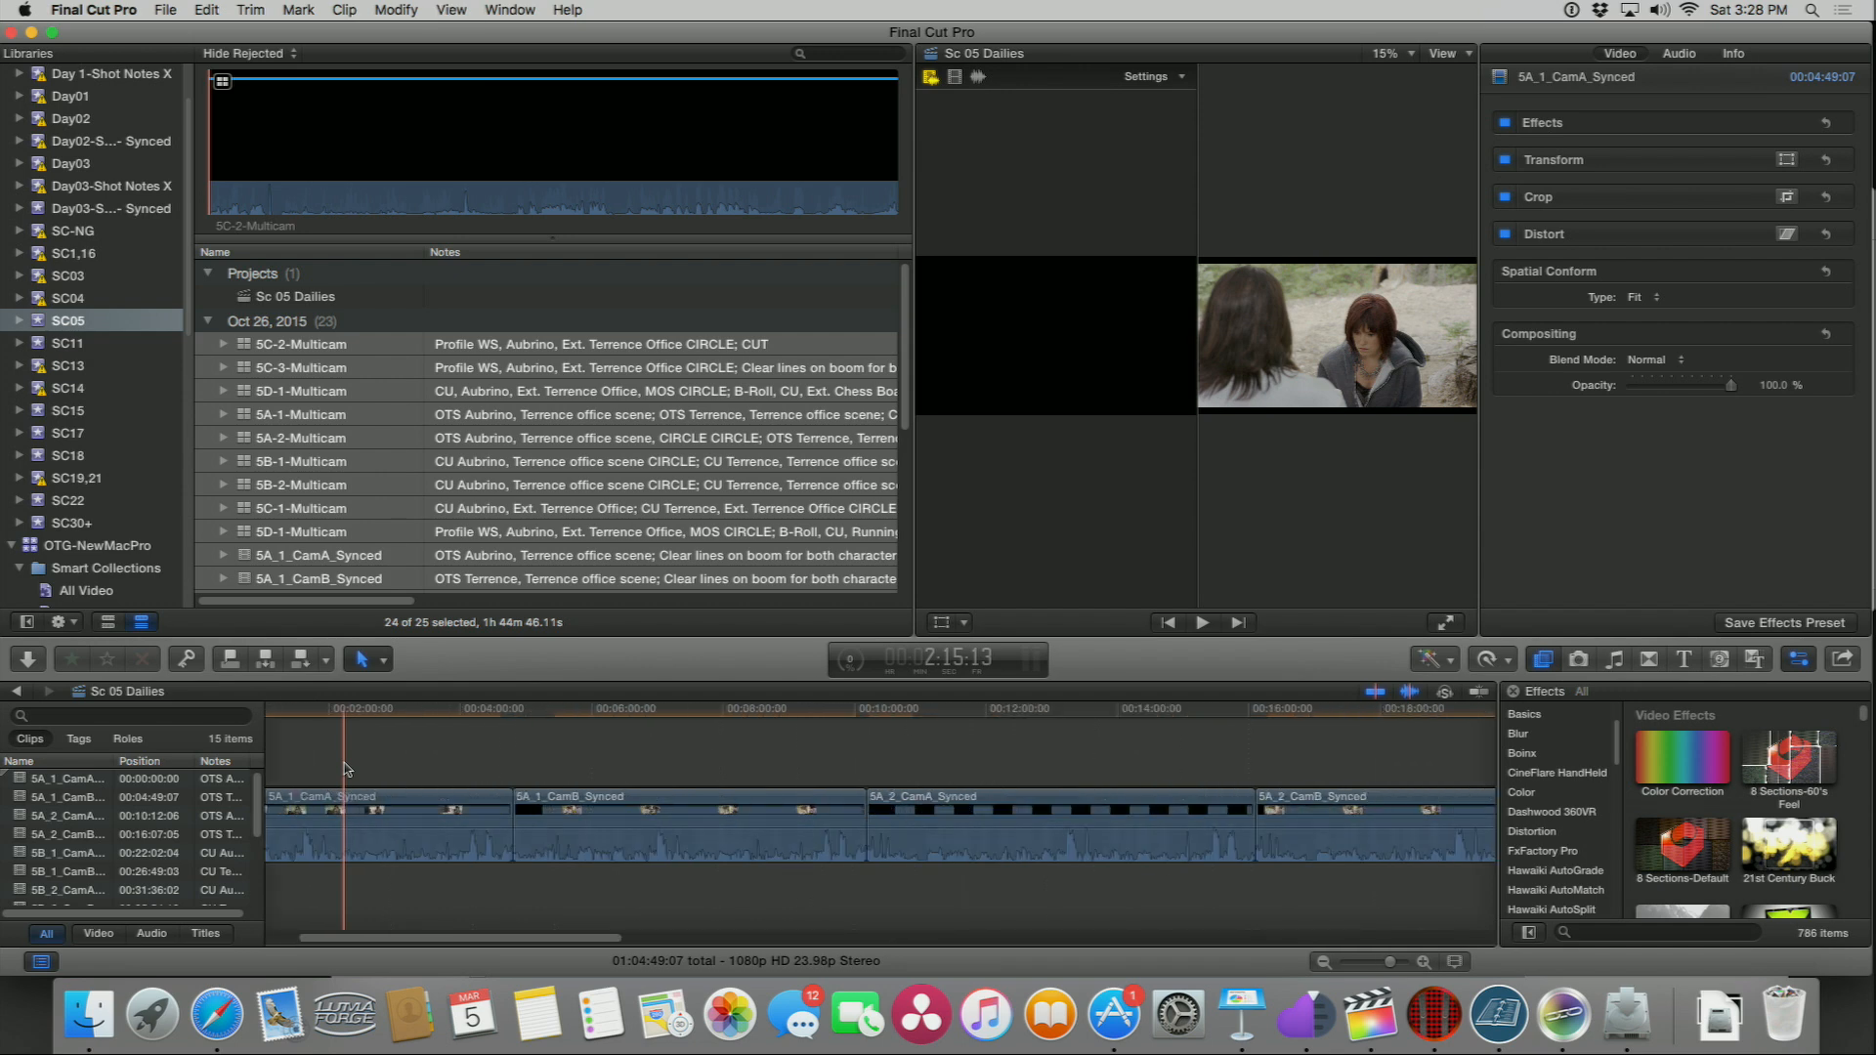
pyautogui.hscroll(-3, 376, 801)
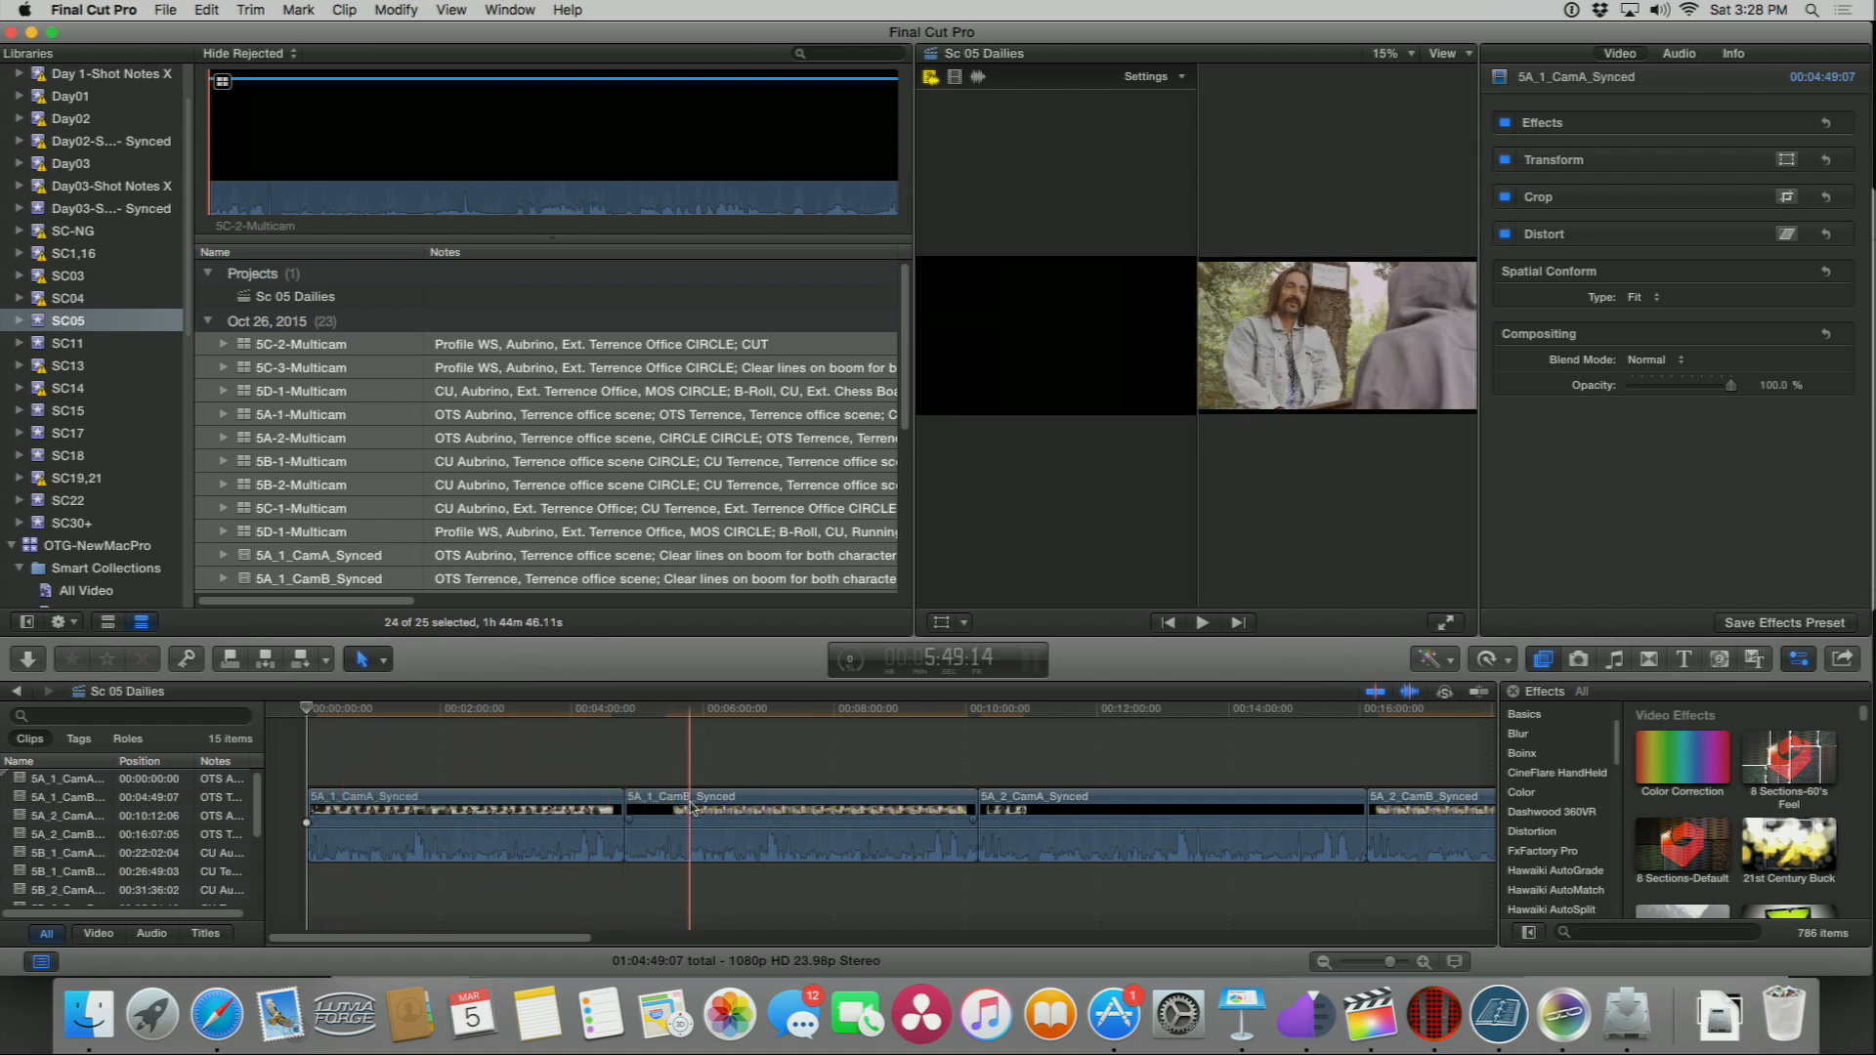
pyautogui.hotkey('shift', 'z')
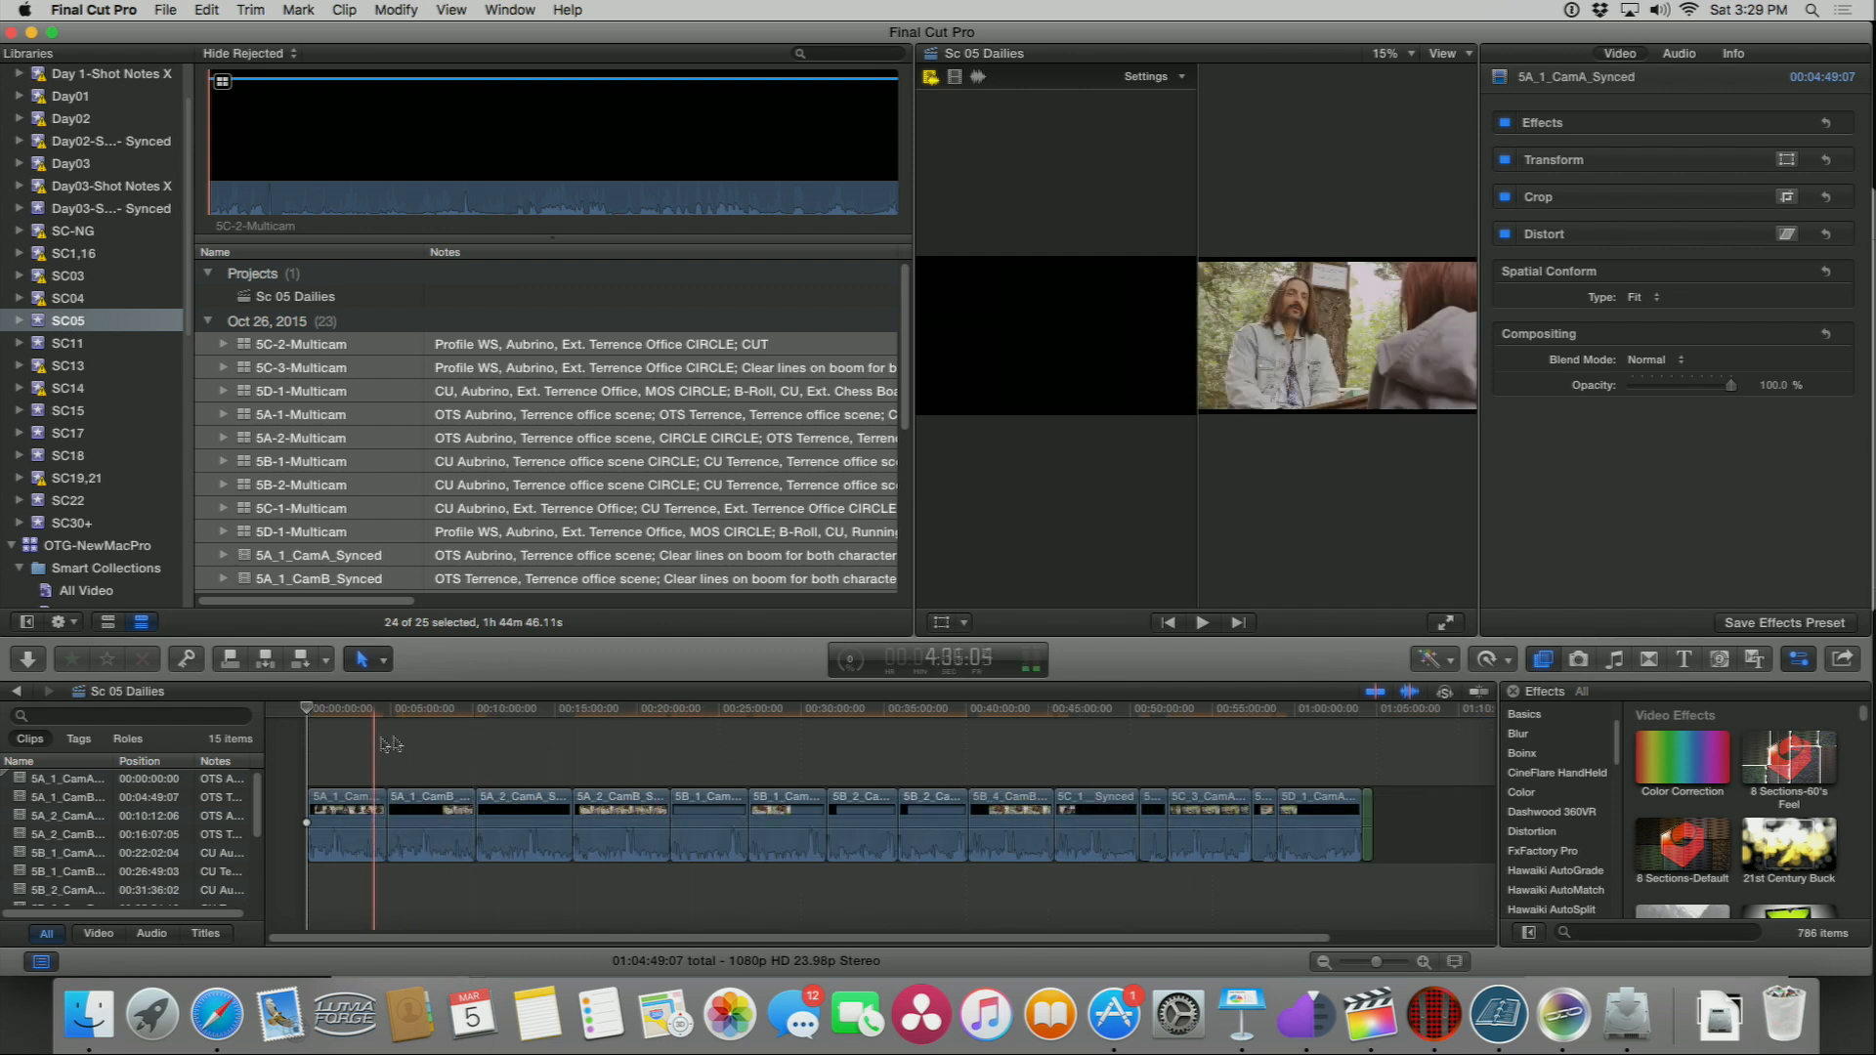
pyautogui.click(1845, 659)
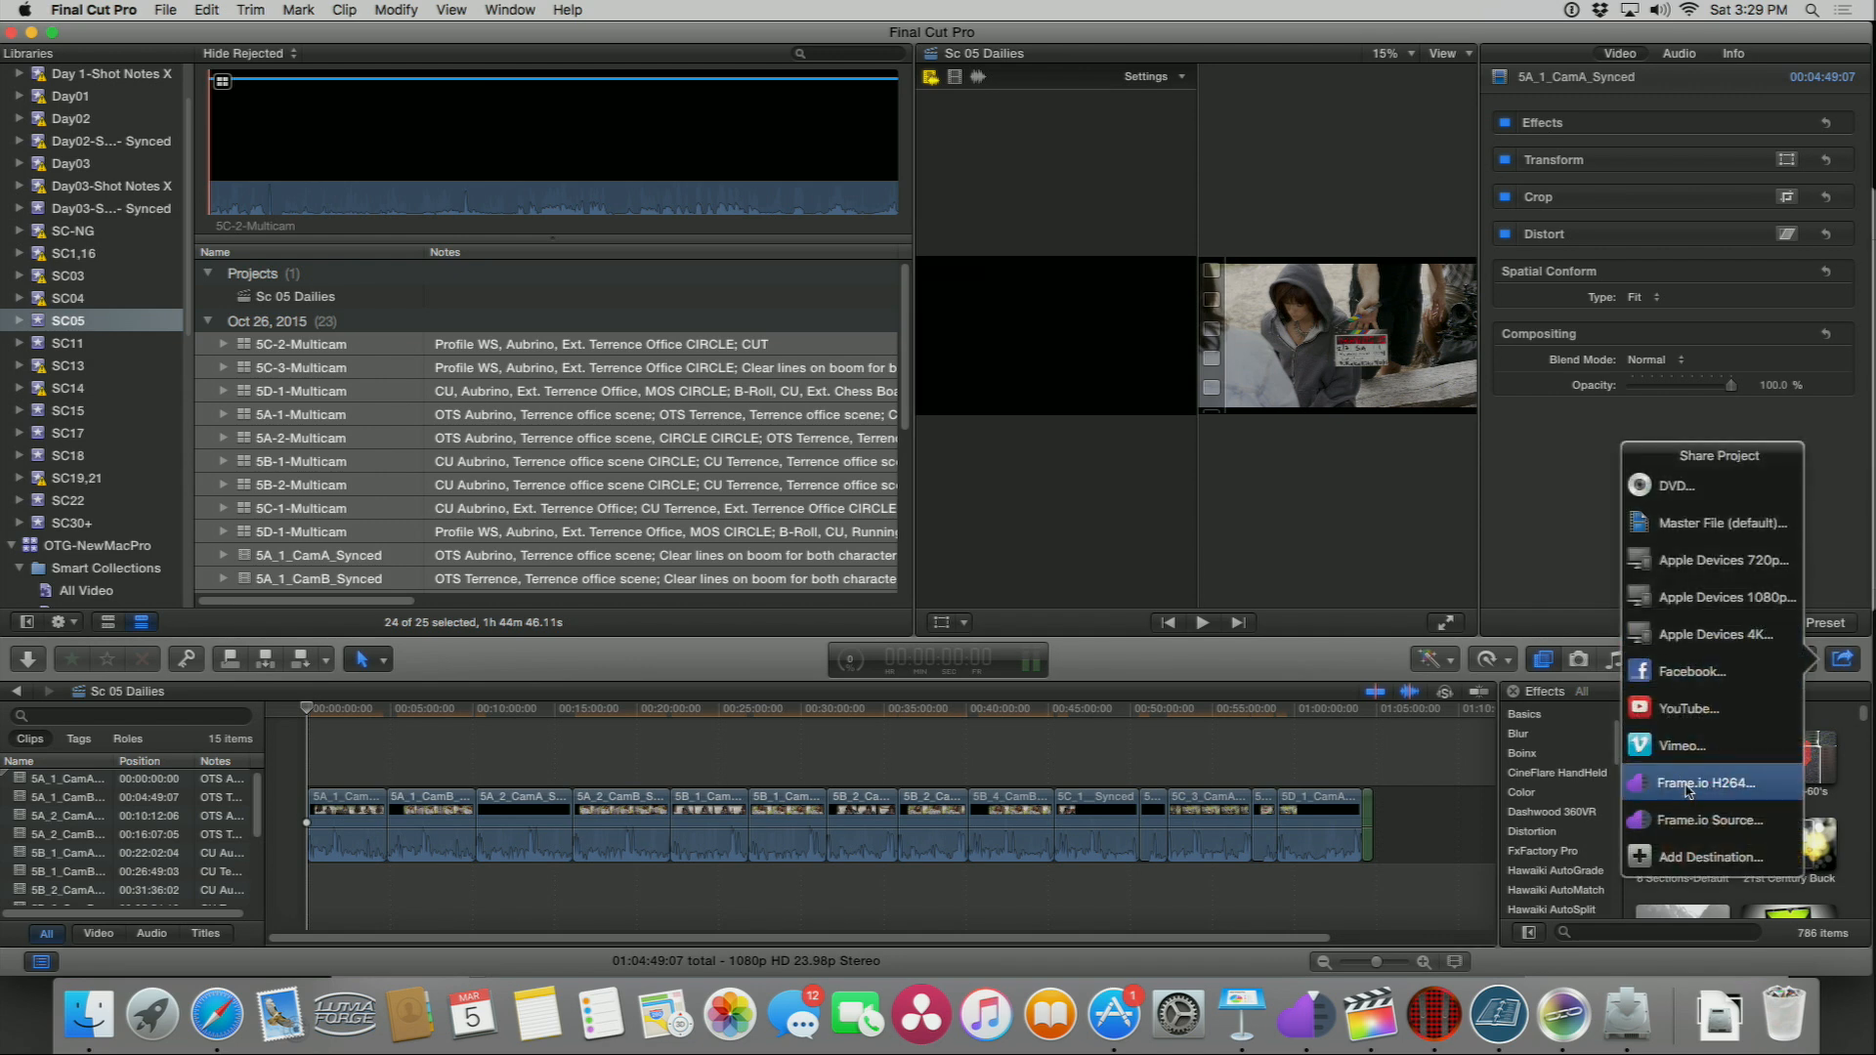
pyautogui.press('Return')
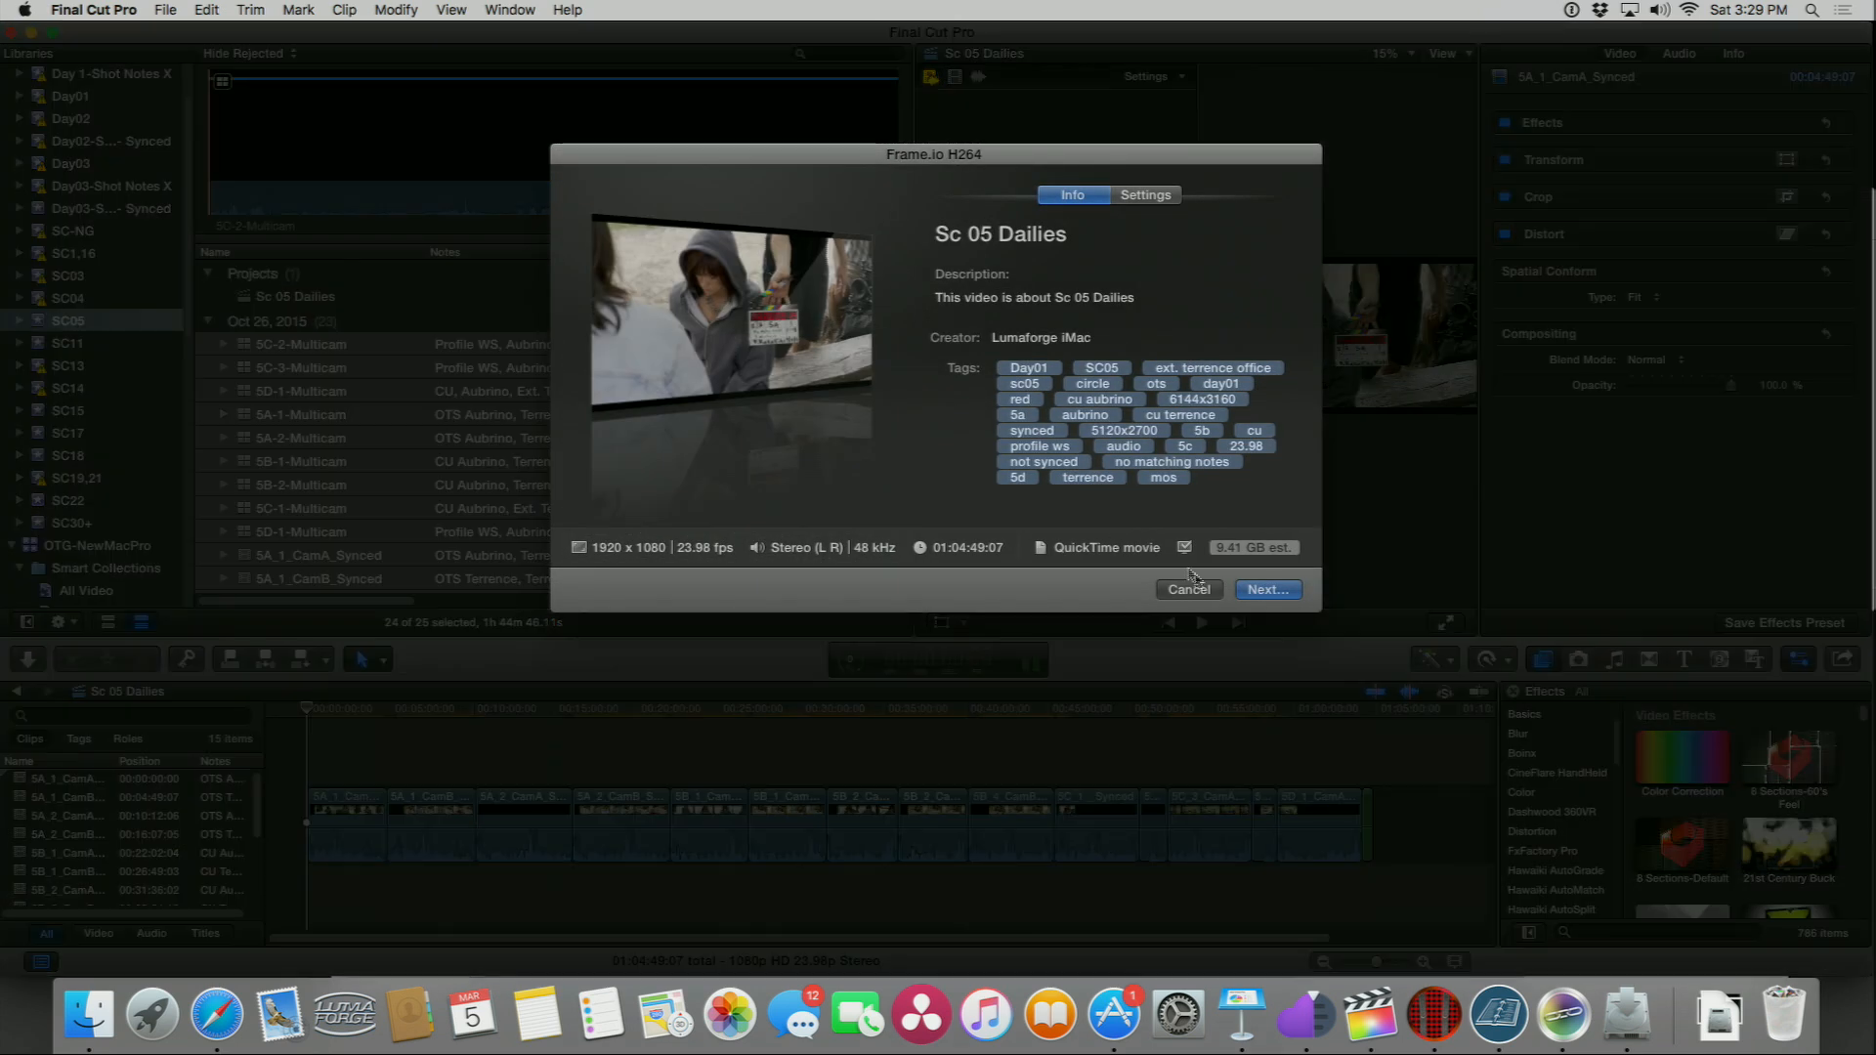
# Step: In the export settings, set the format to Web Hosting and resolution to 854 x 480, and continue
pyautogui.click(1145, 195)
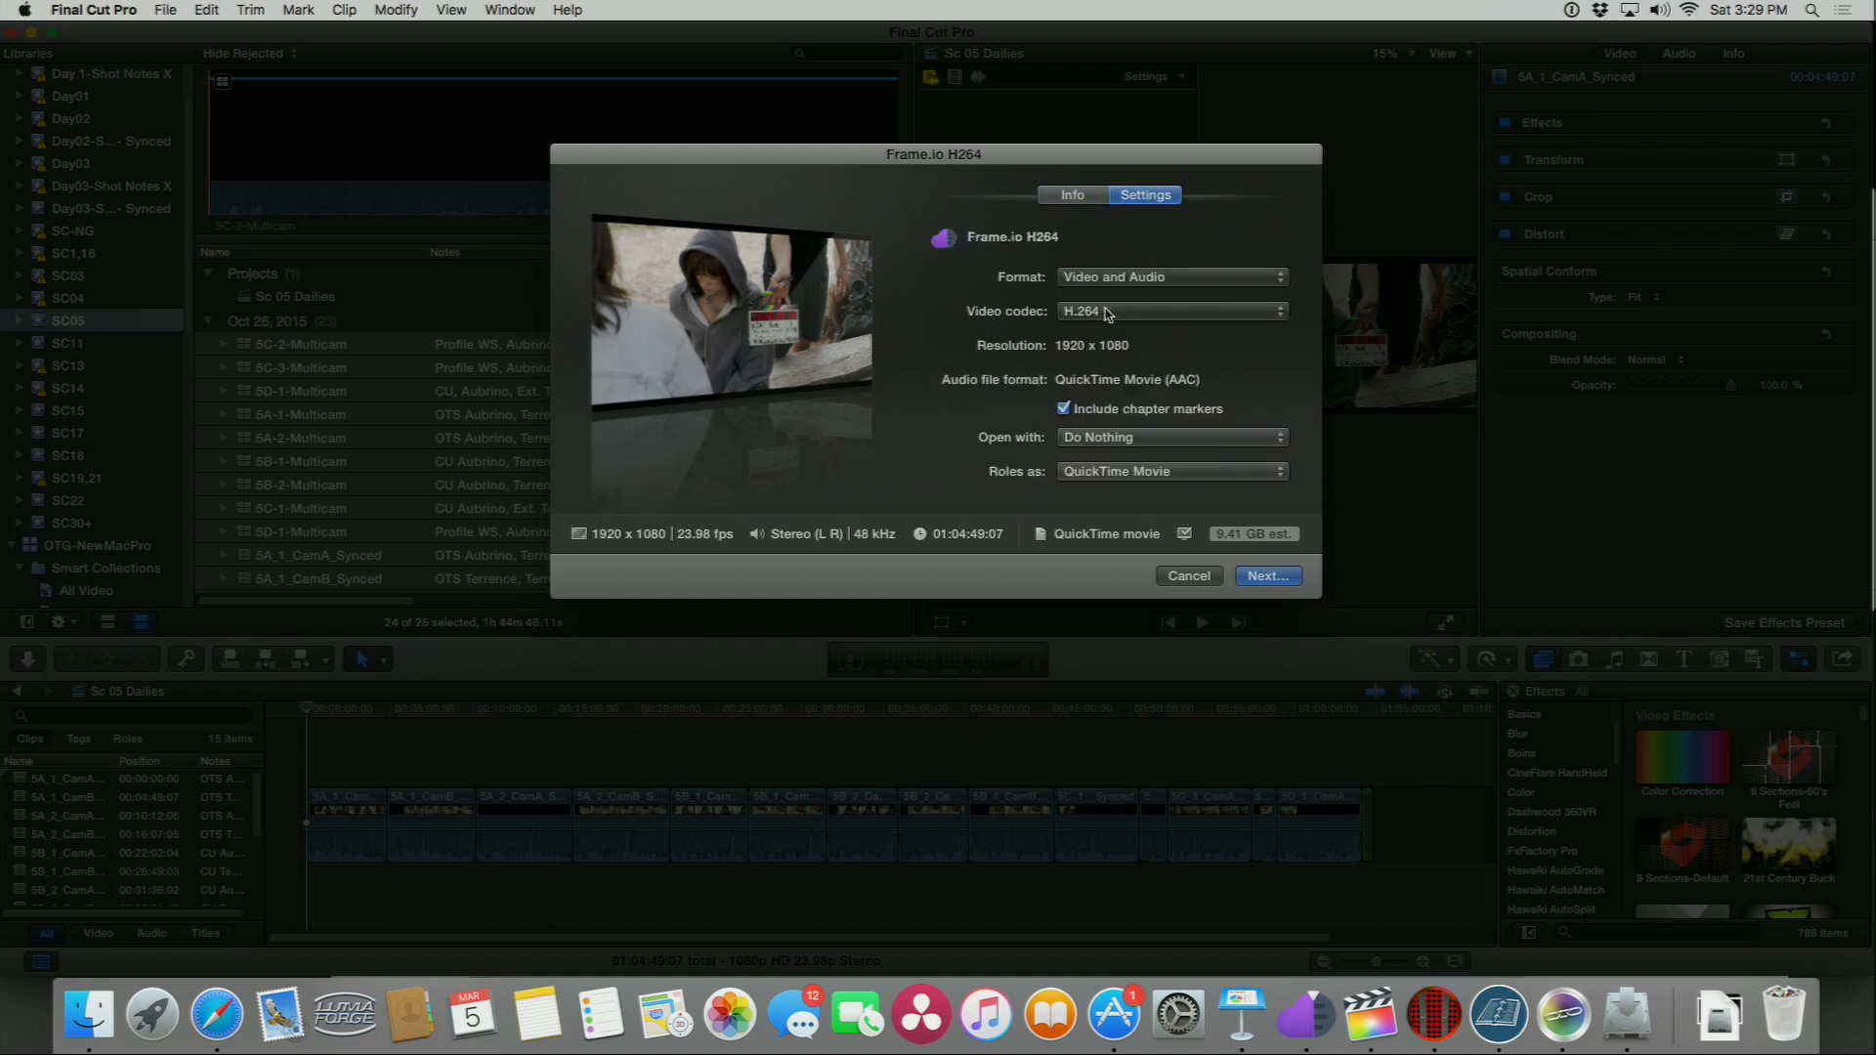
pyautogui.click(1107, 313)
pyautogui.click(1107, 313)
pyautogui.click(1101, 280)
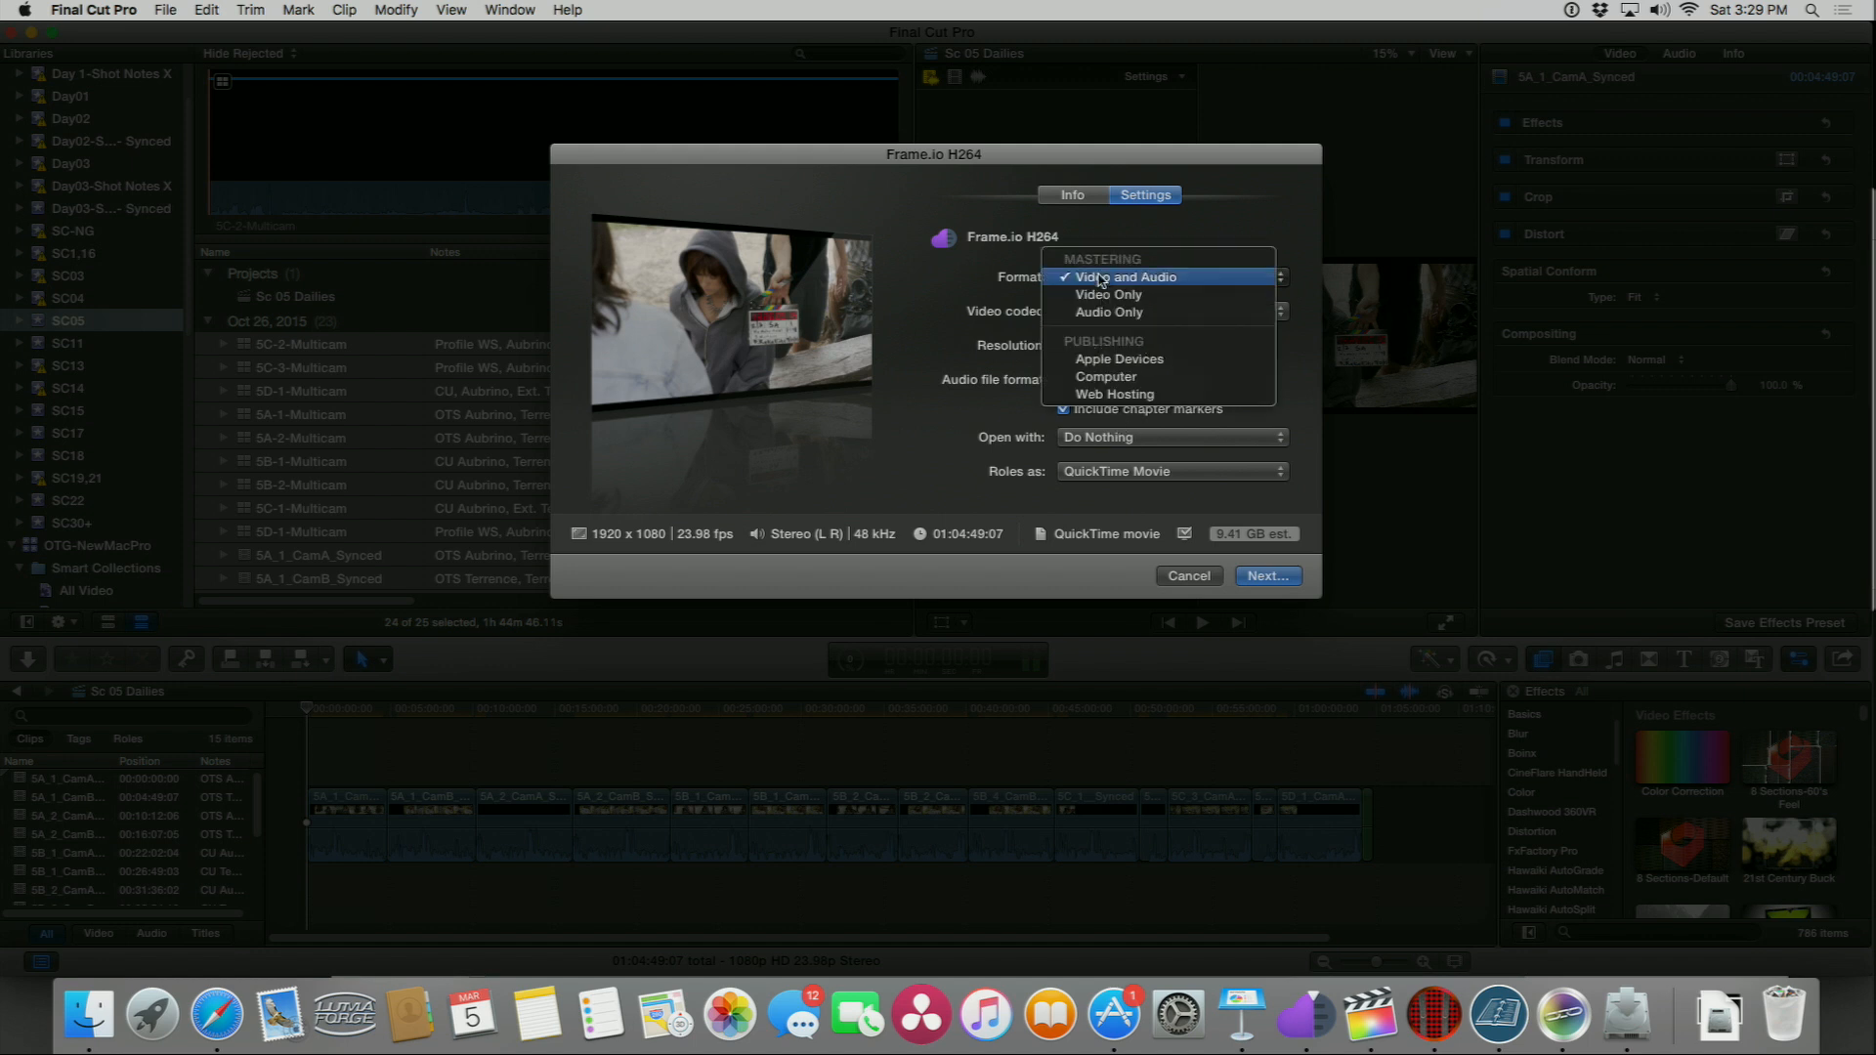
pyautogui.click(1110, 394)
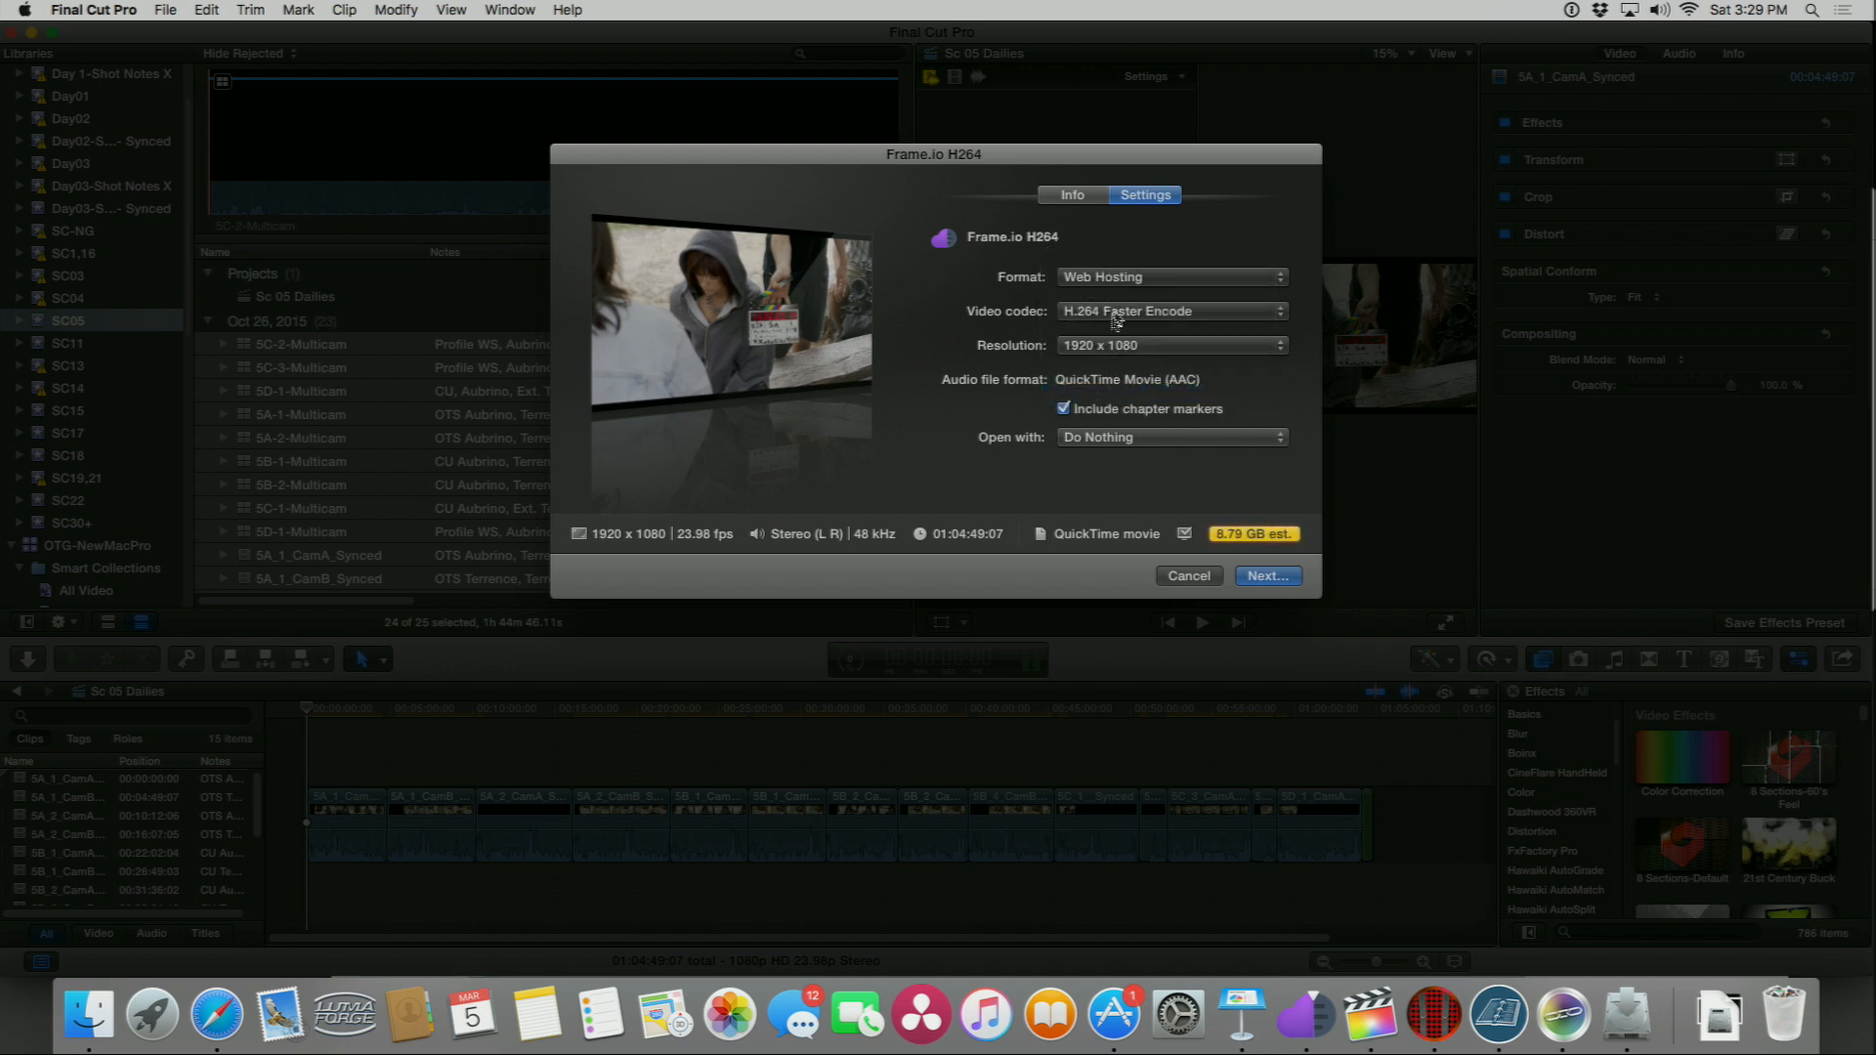
pyautogui.click(1104, 344)
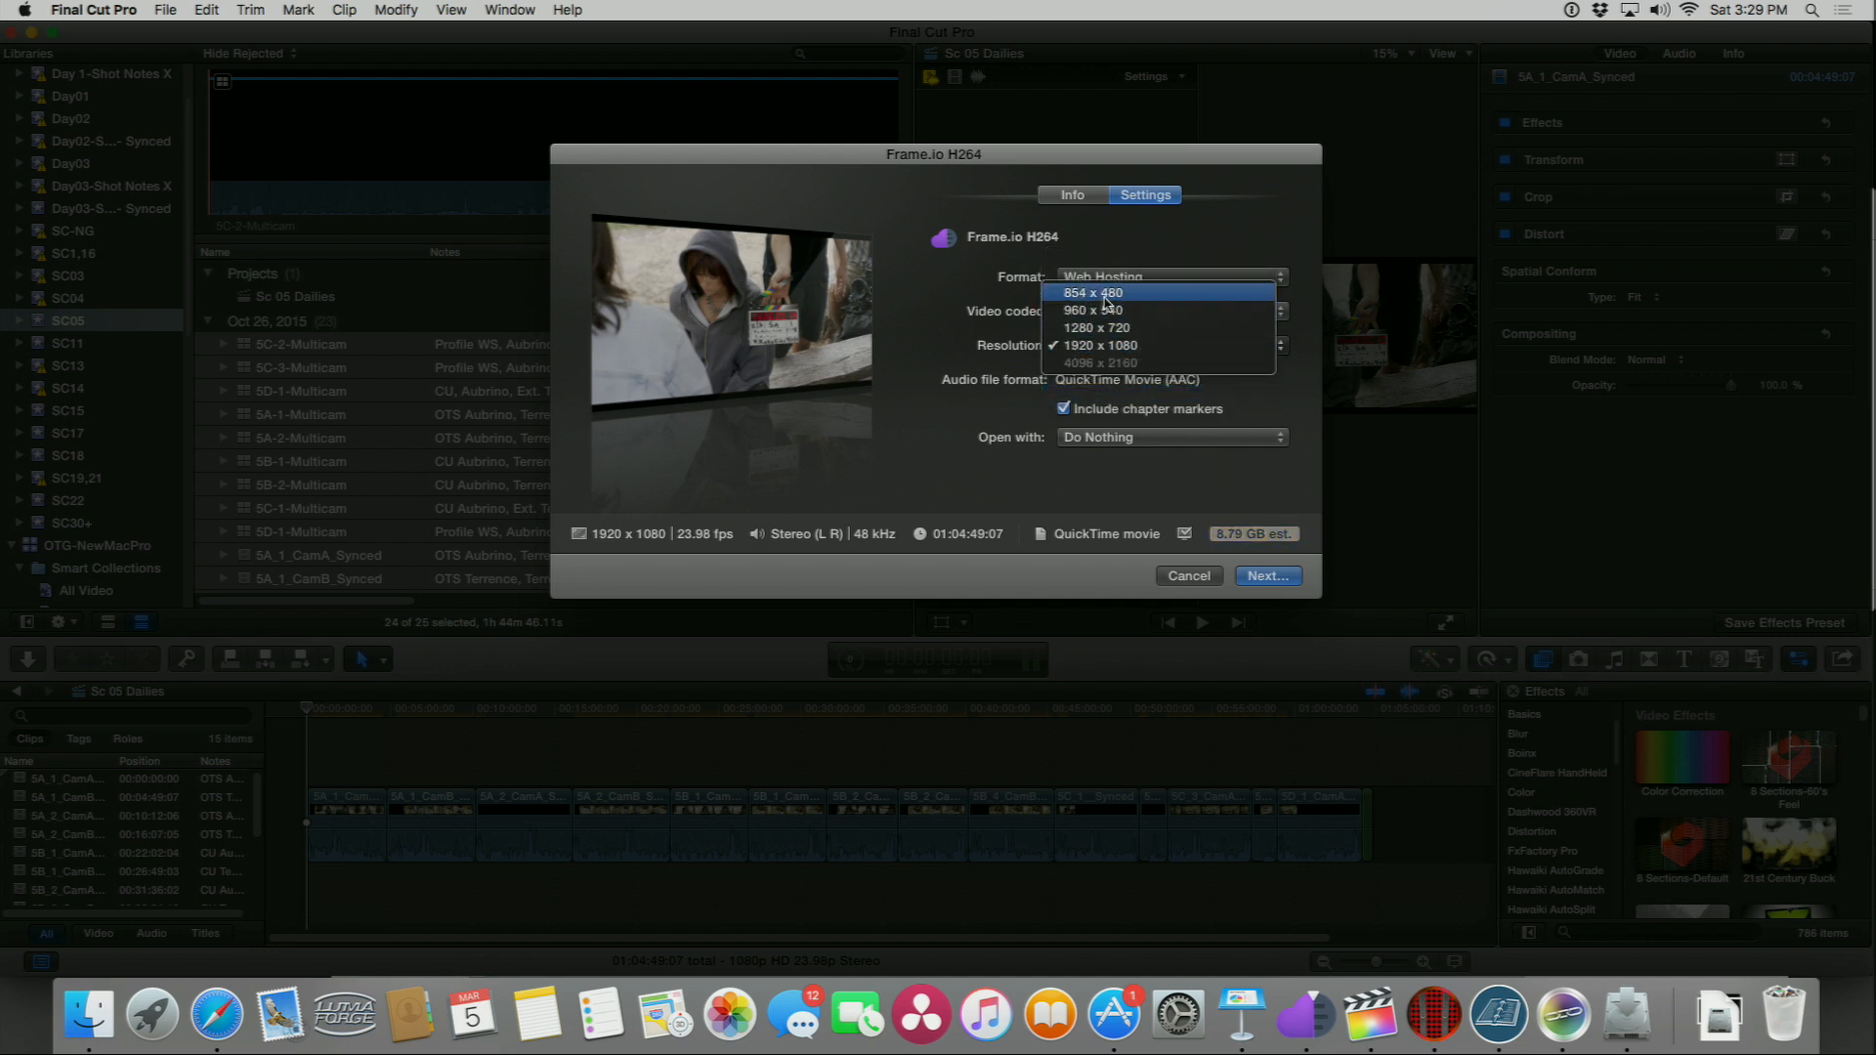
pyautogui.click(1106, 295)
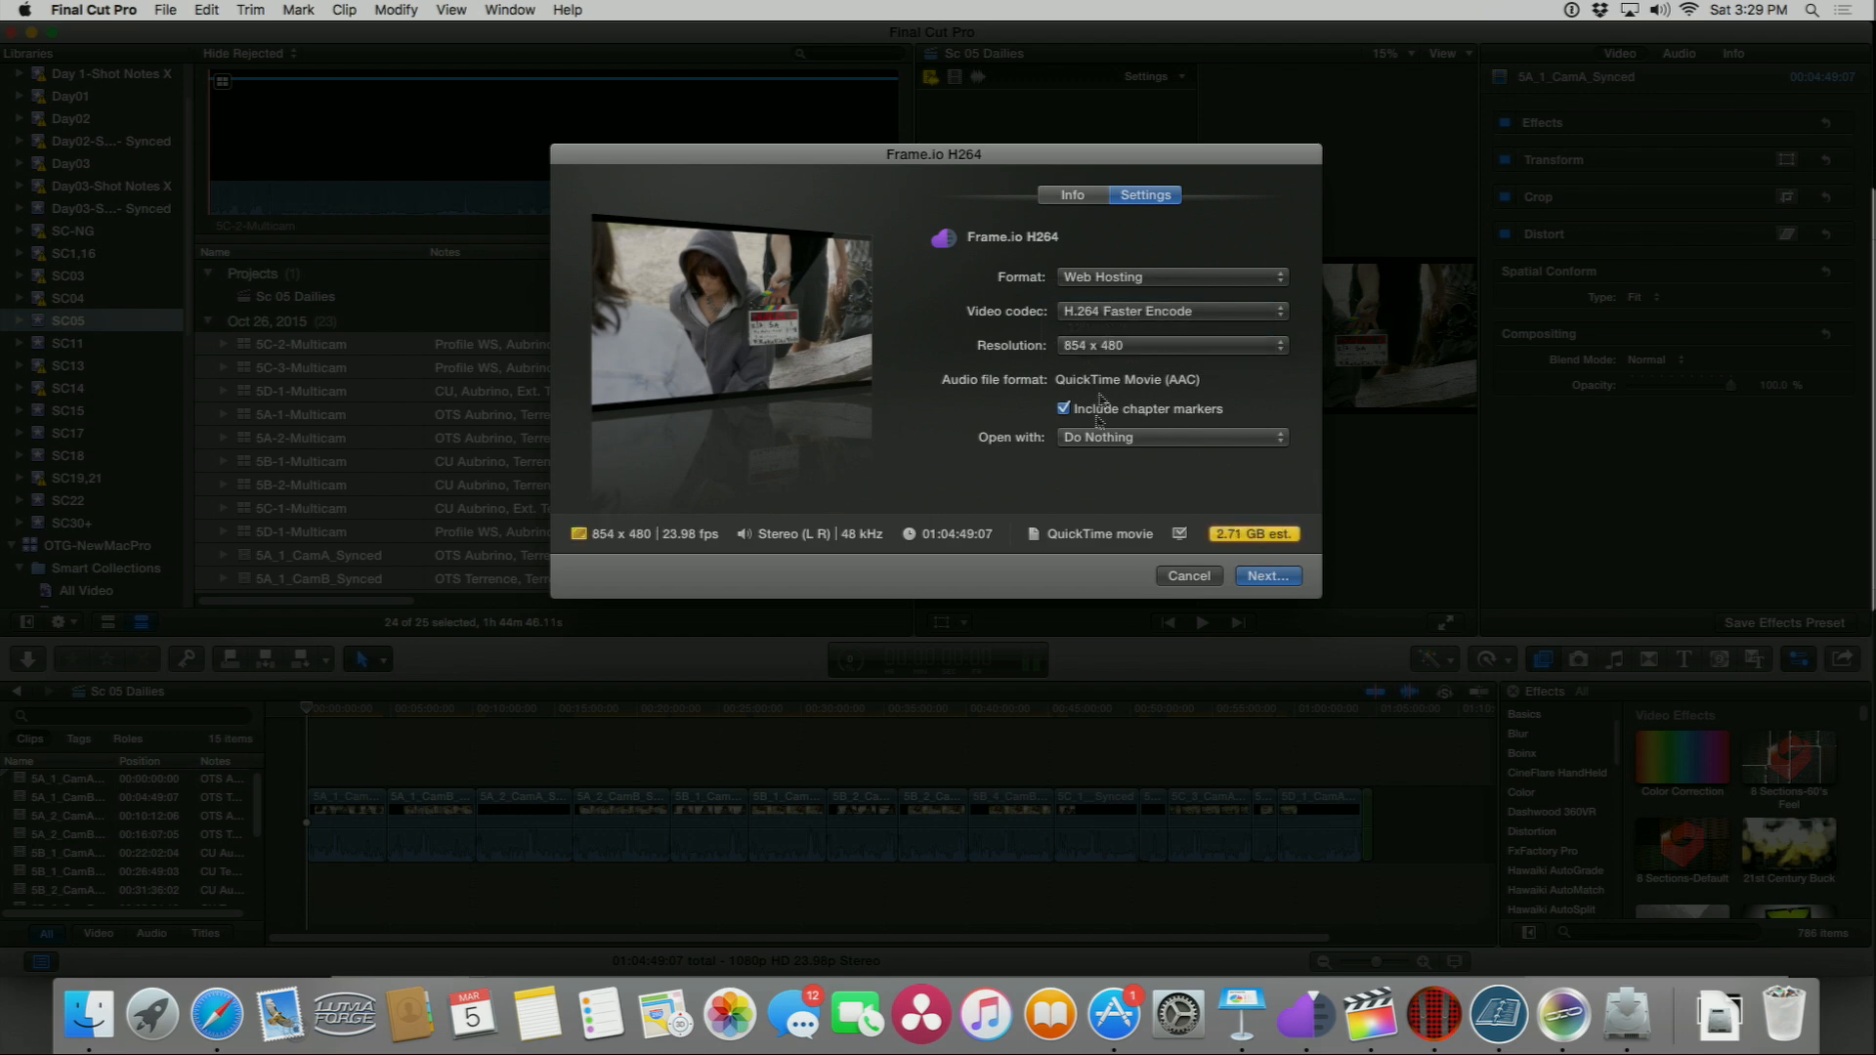
pyautogui.click(1273, 578)
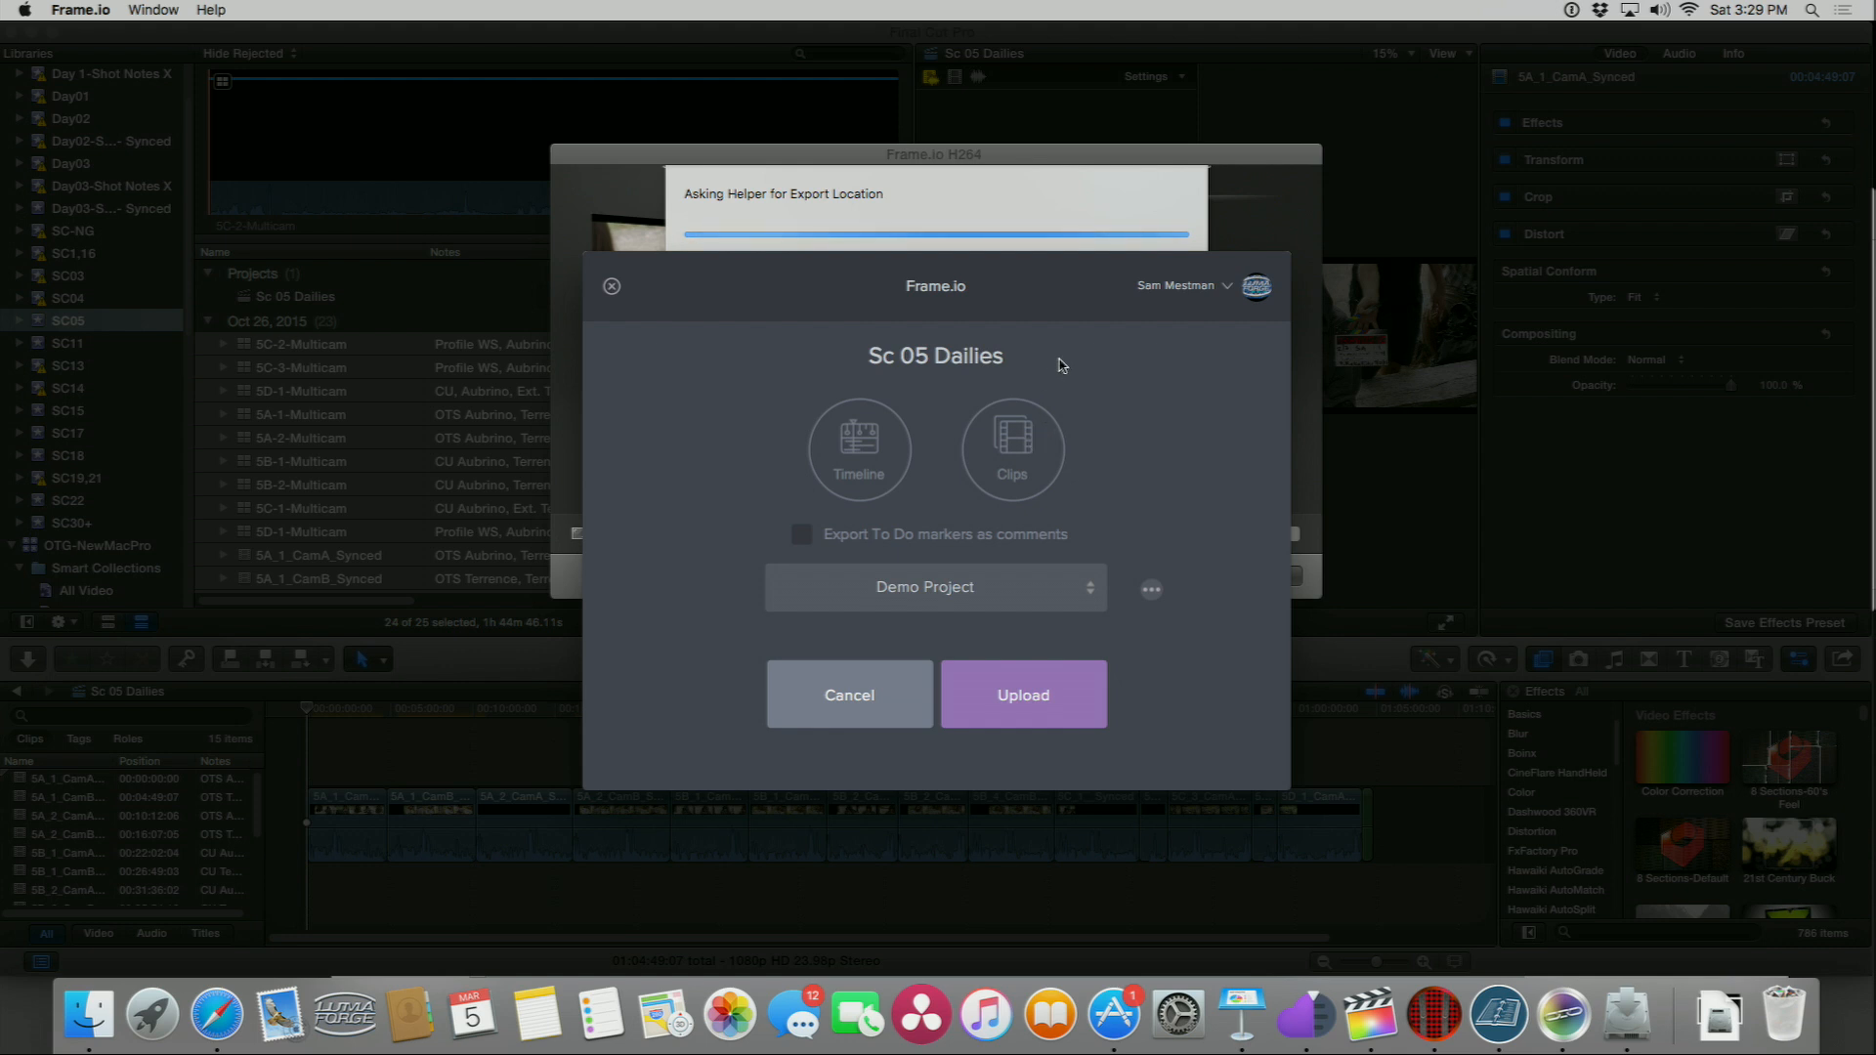
# Step: In the Frame.io dialog, choose Clips export and select the Off The Grid project
pyautogui.click(1016, 445)
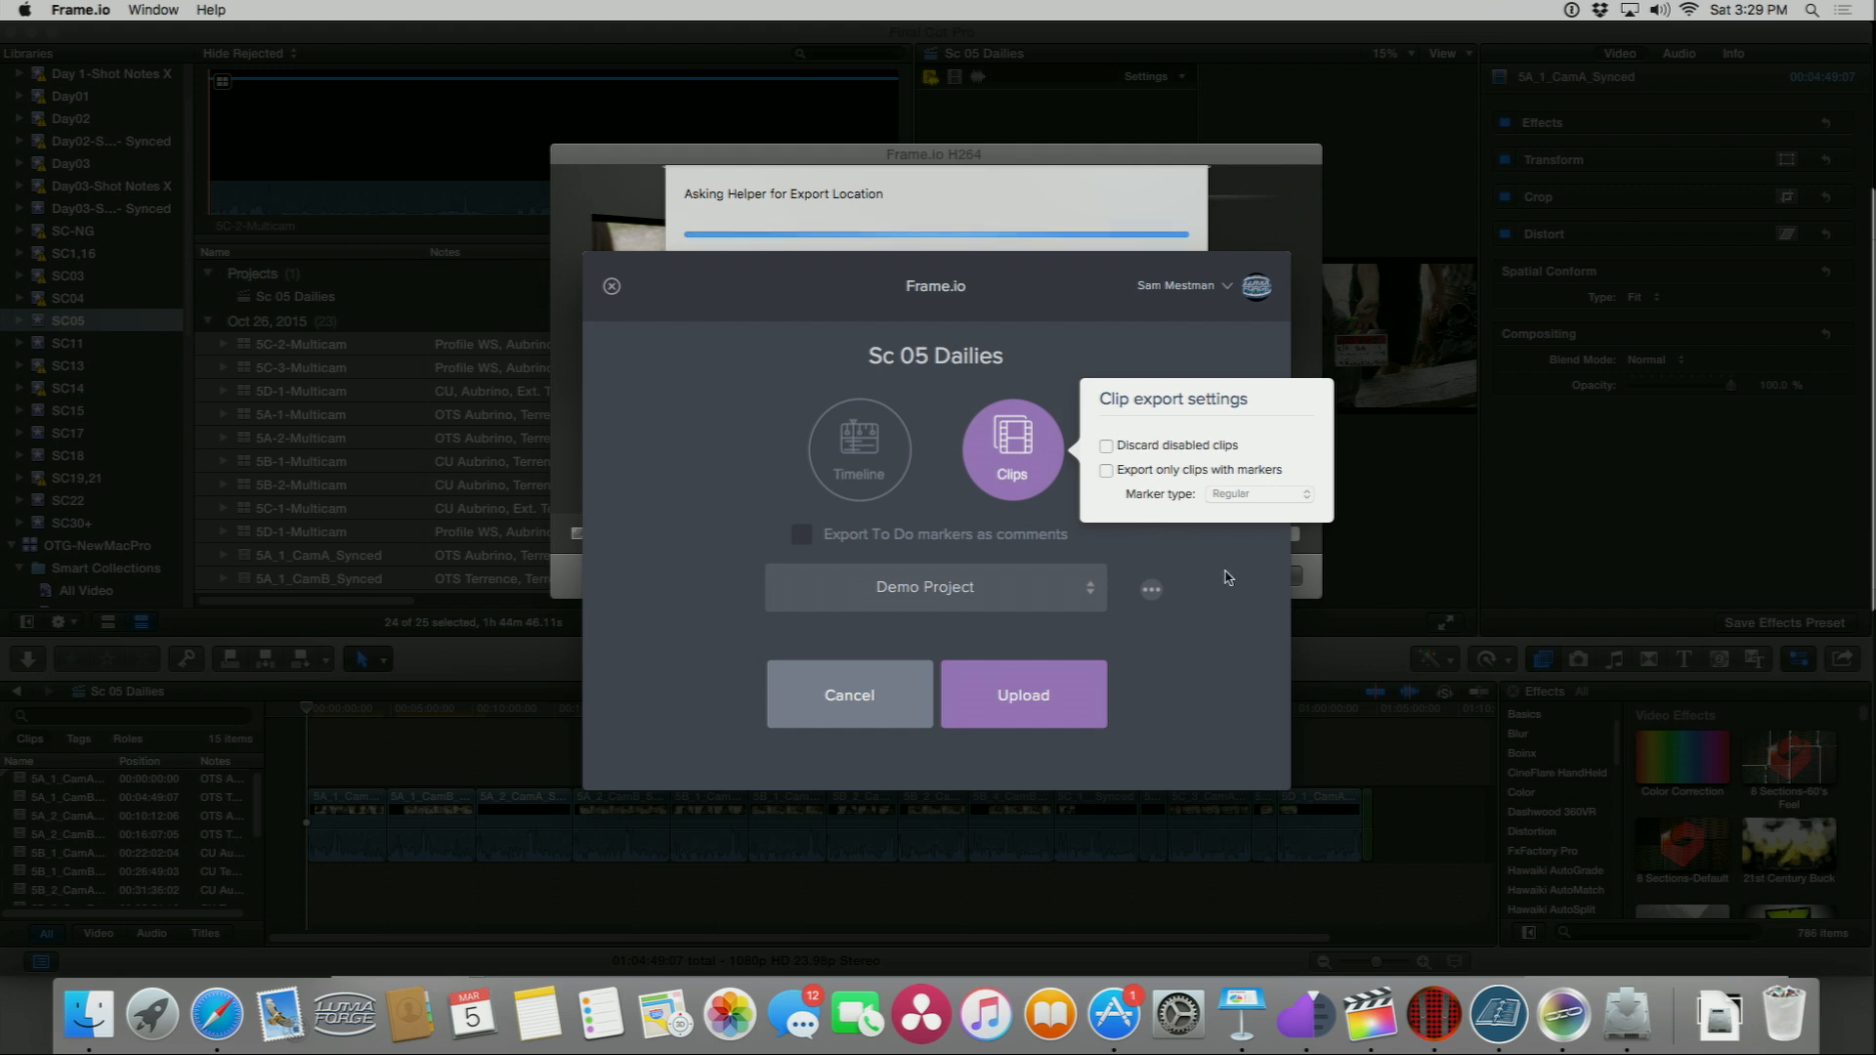
pyautogui.click(936, 584)
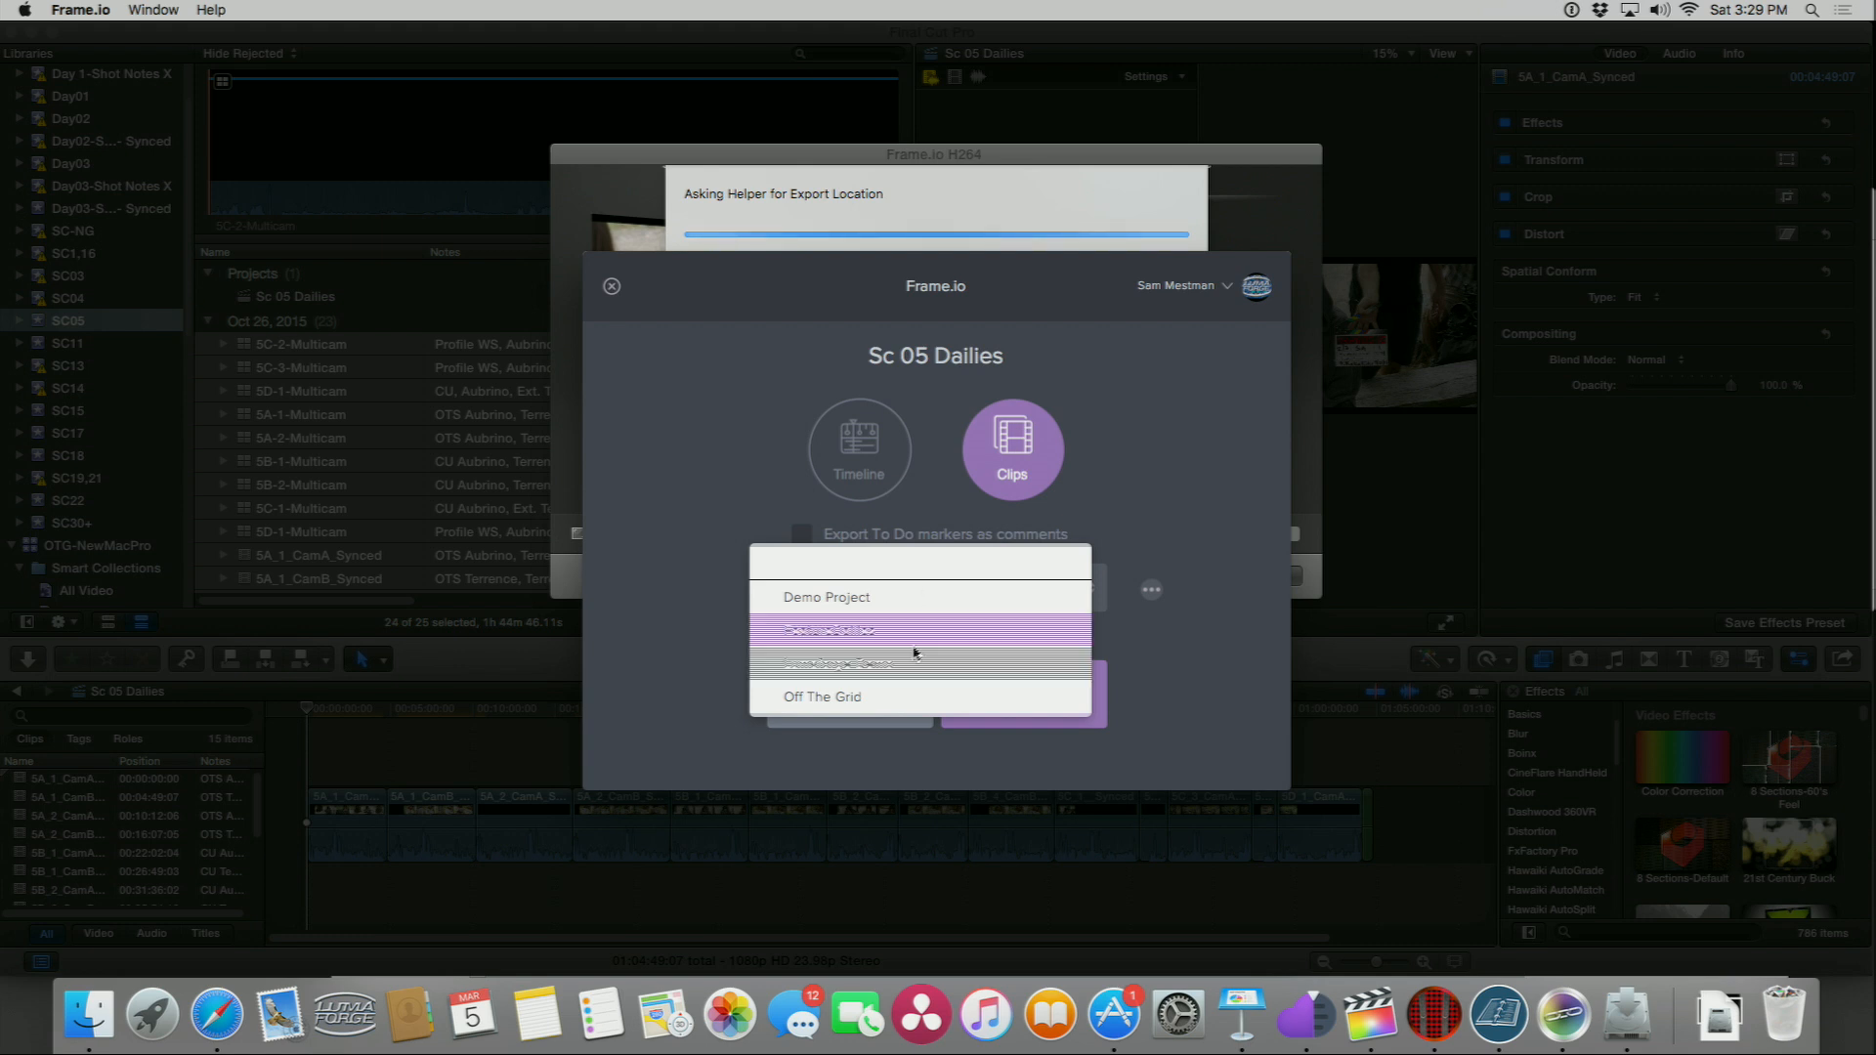
pyautogui.click(888, 695)
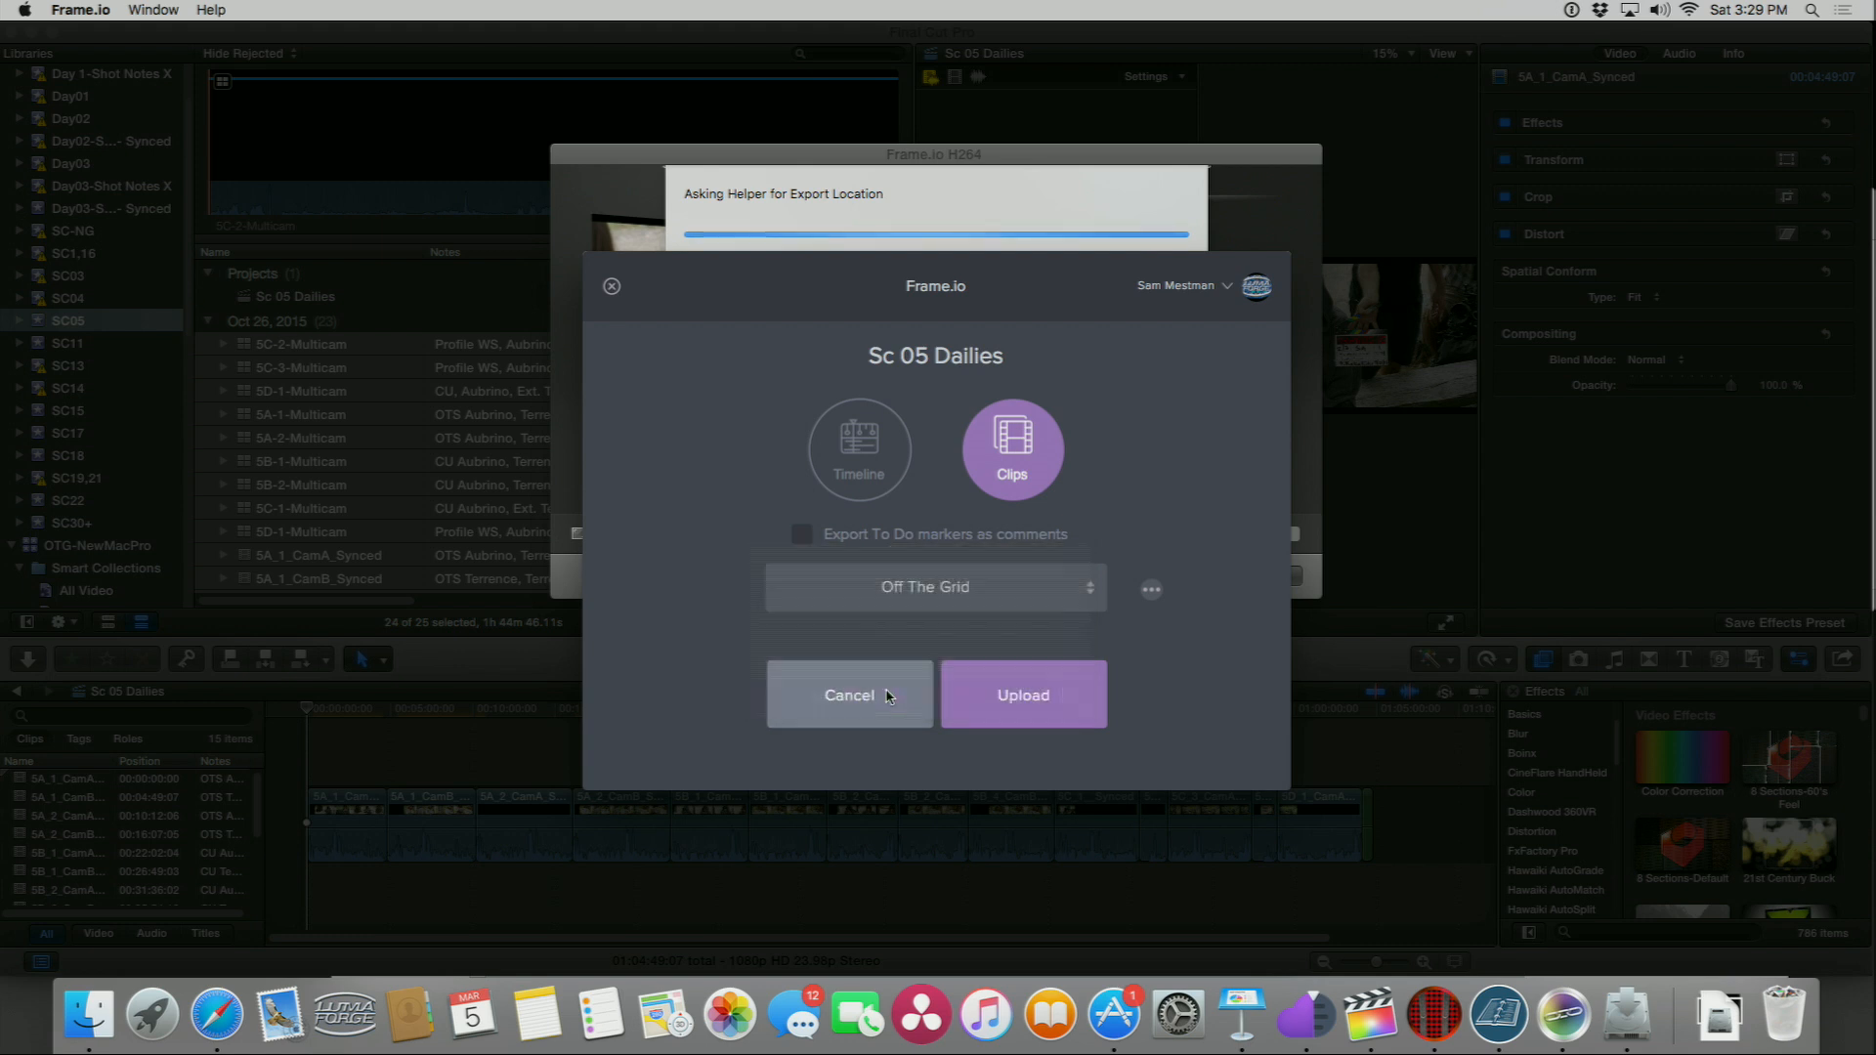
# Step: Switch to Safari and open the SC_05 folder in the Frame.io web project
pyautogui.press('super+Tab')
pyautogui.press('super+Tab')
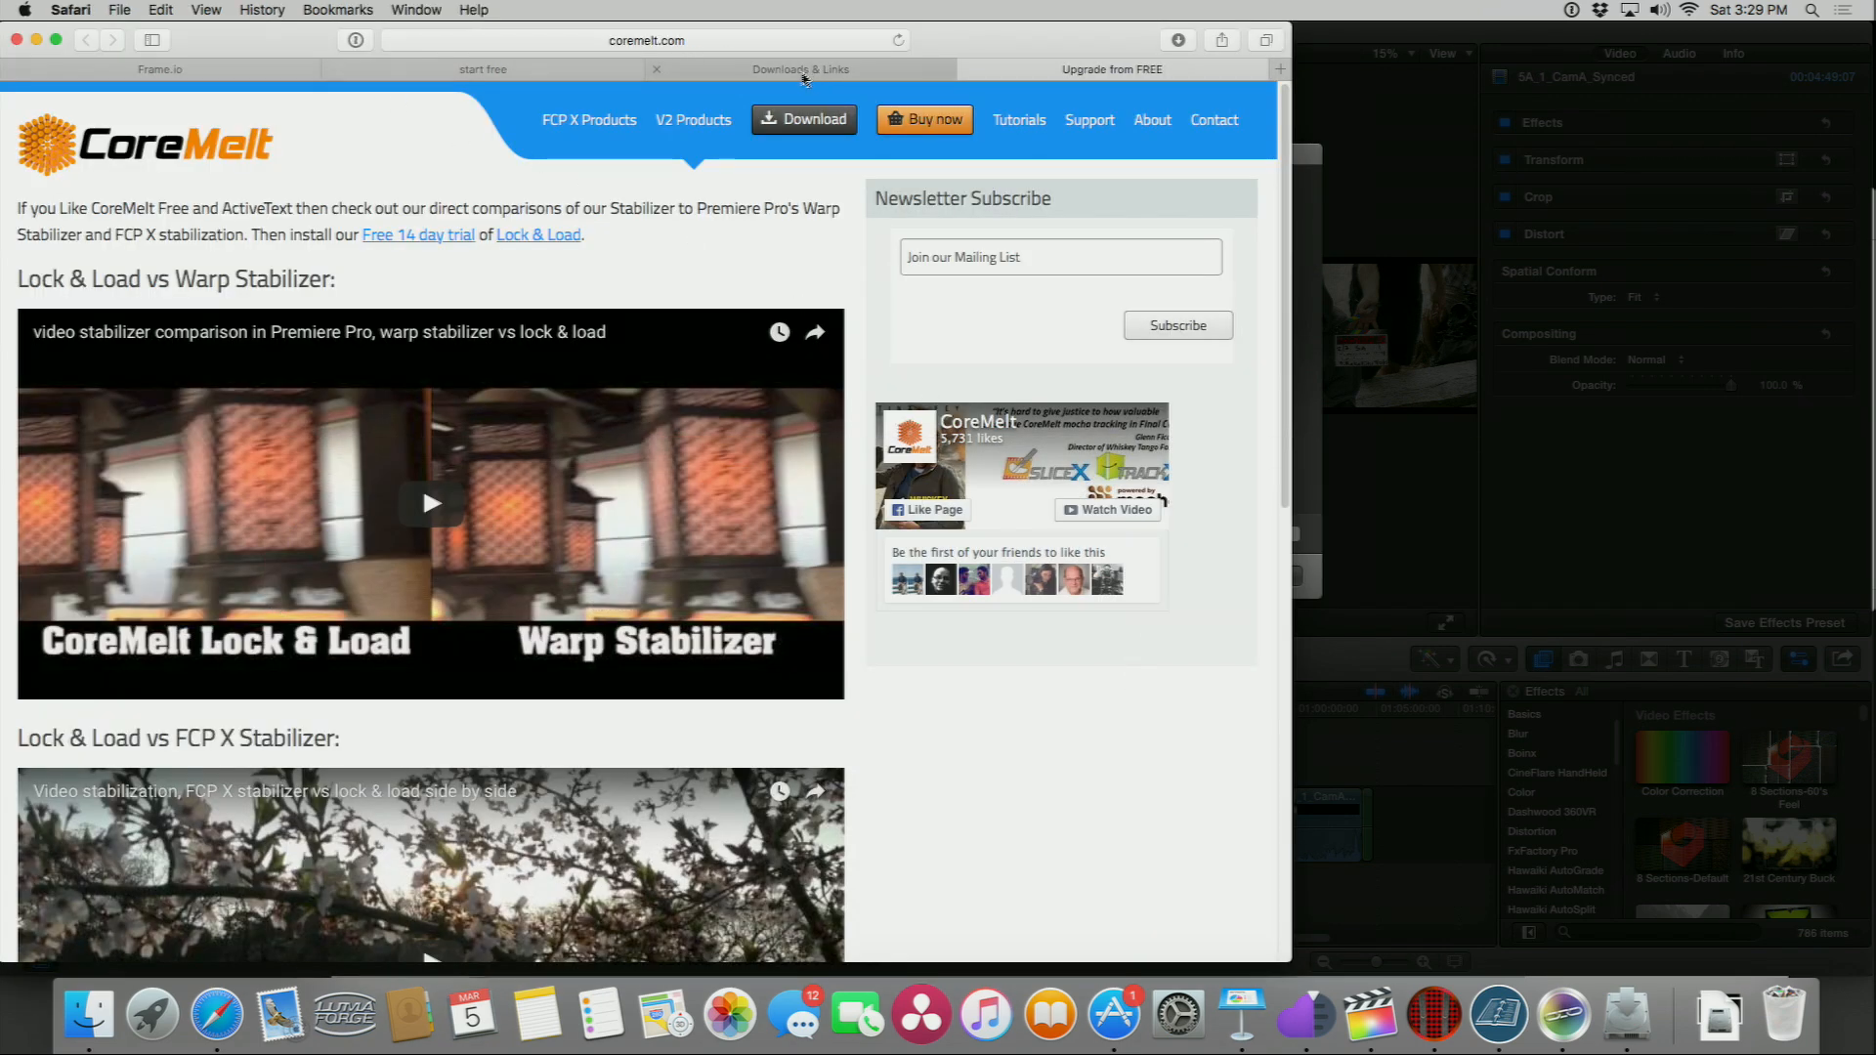
pyautogui.click(191, 71)
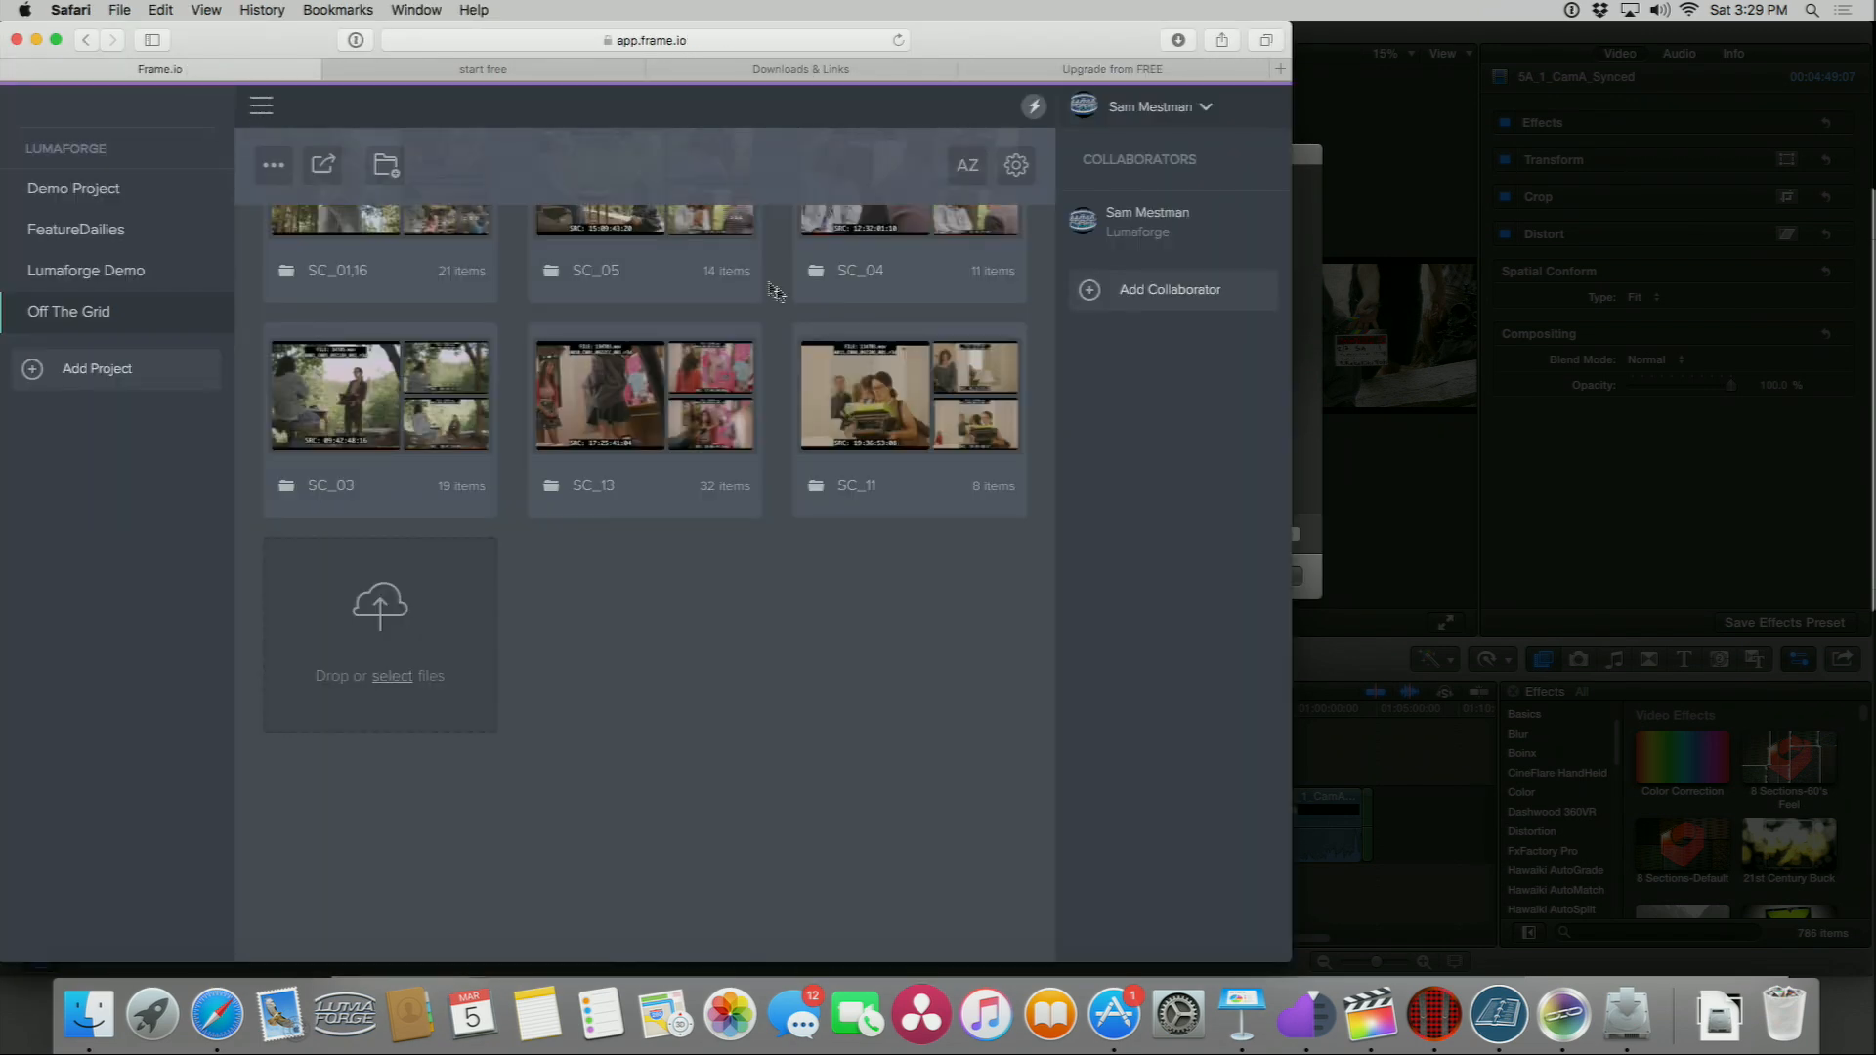
pyautogui.scroll(3, 703, 391)
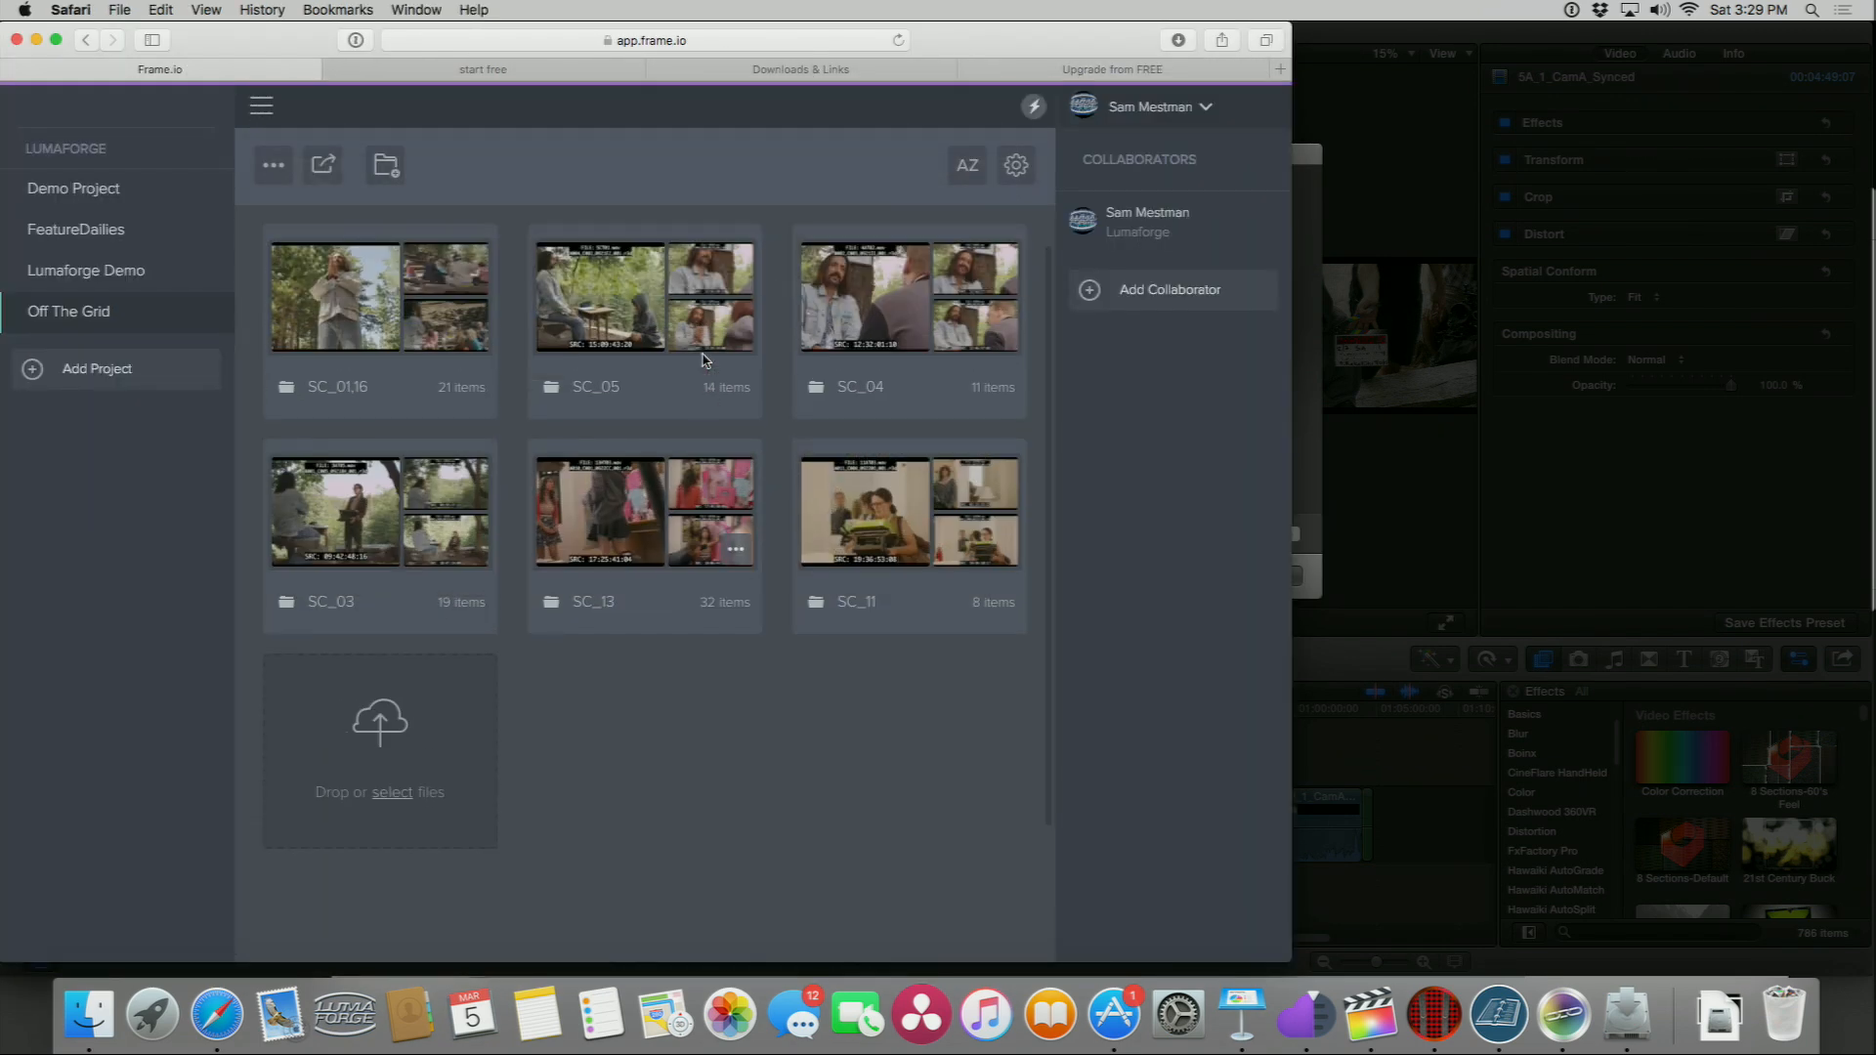
pyautogui.click(598, 312)
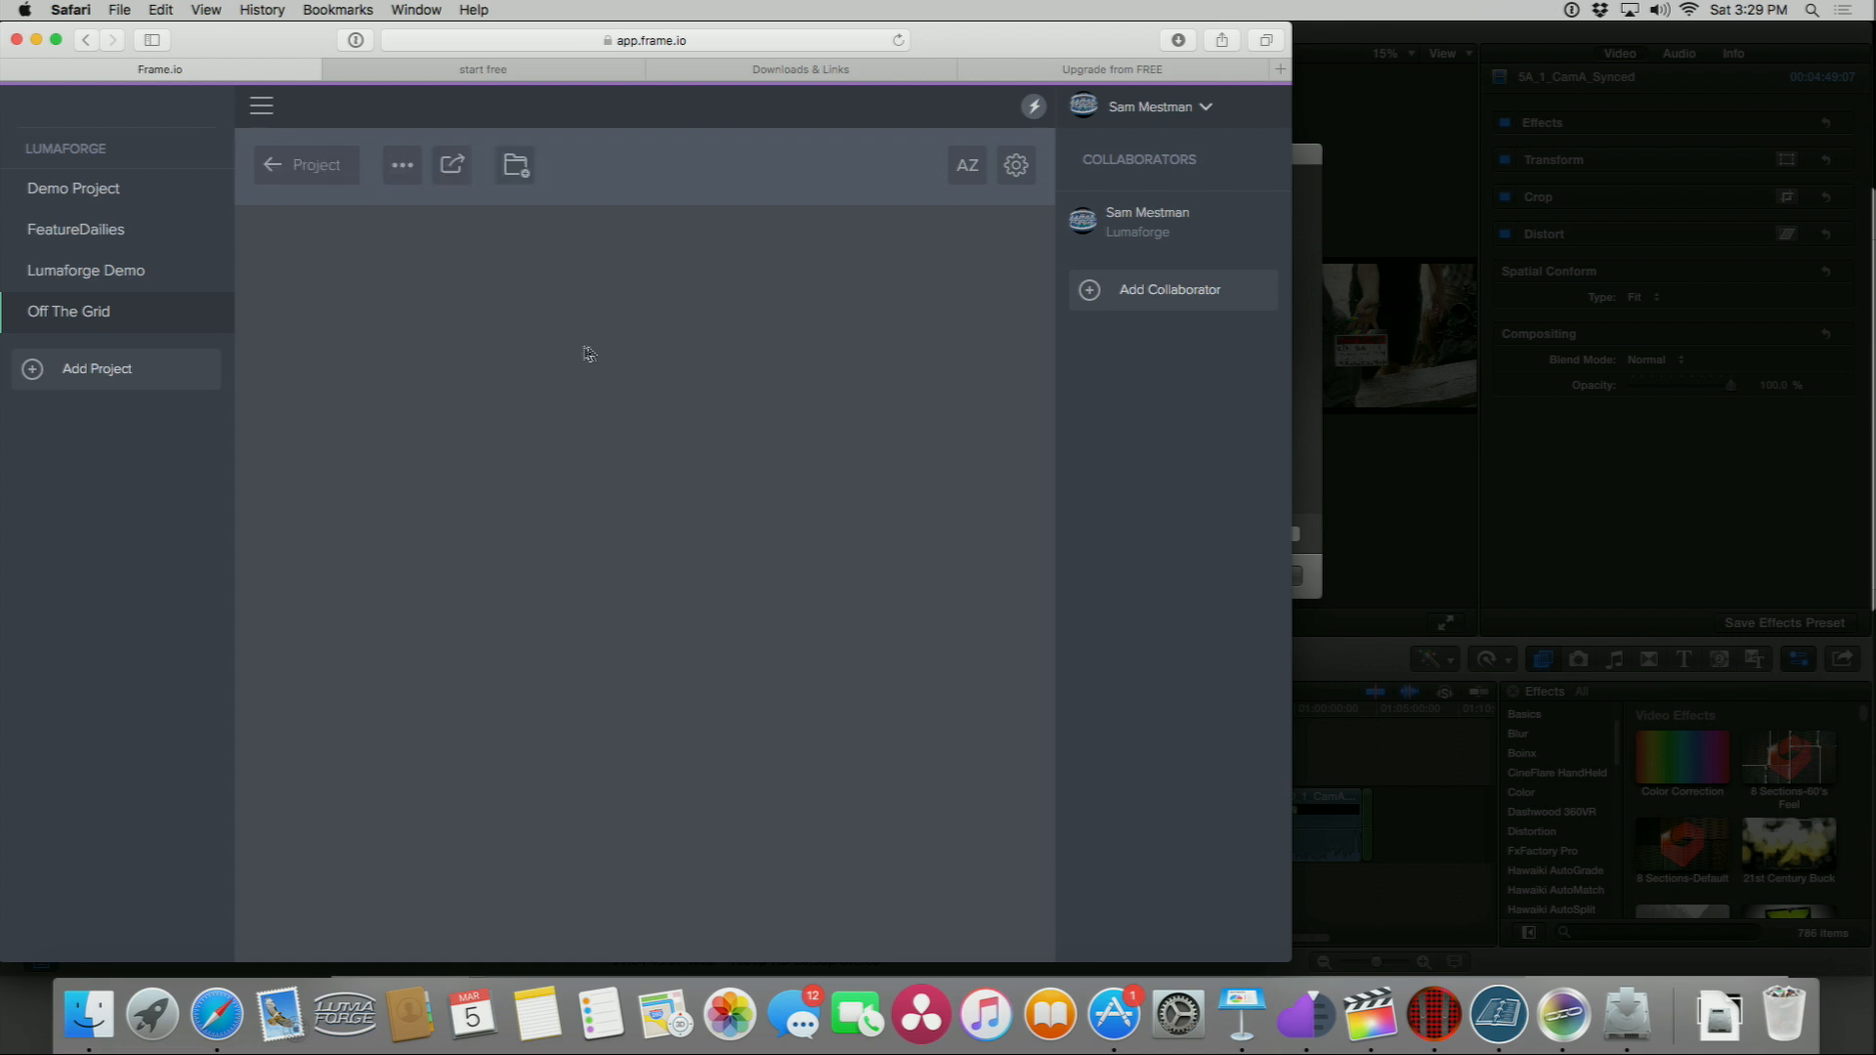